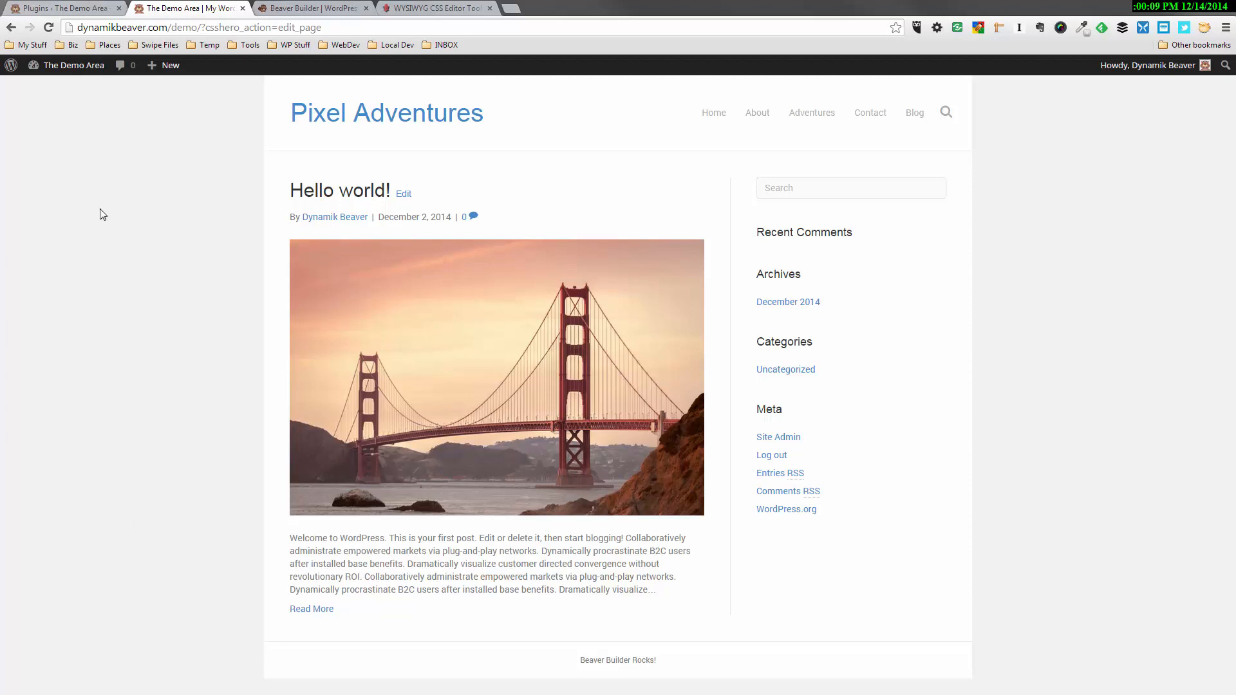
Activate the CSSHero plugin and load the demo site's front page in the CSS Hero editor
{"action": "left_click", "coordinate": [84, 9]}
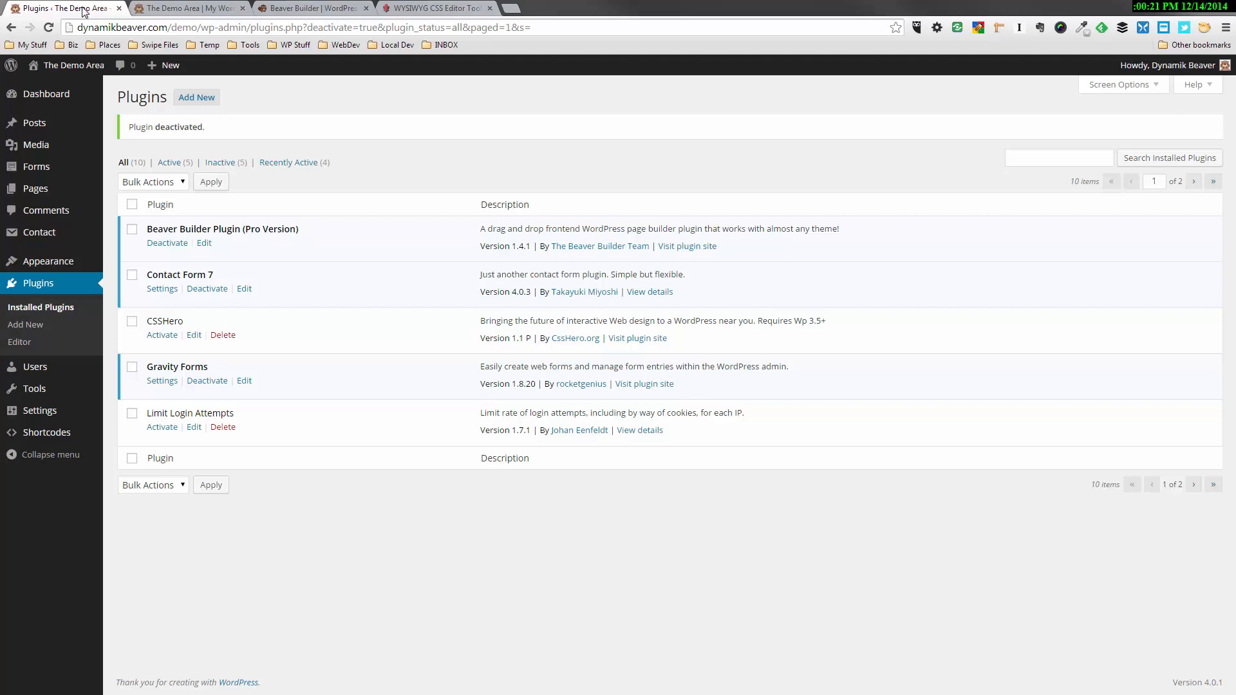
{"action": "left_click", "coordinate": [164, 338]}
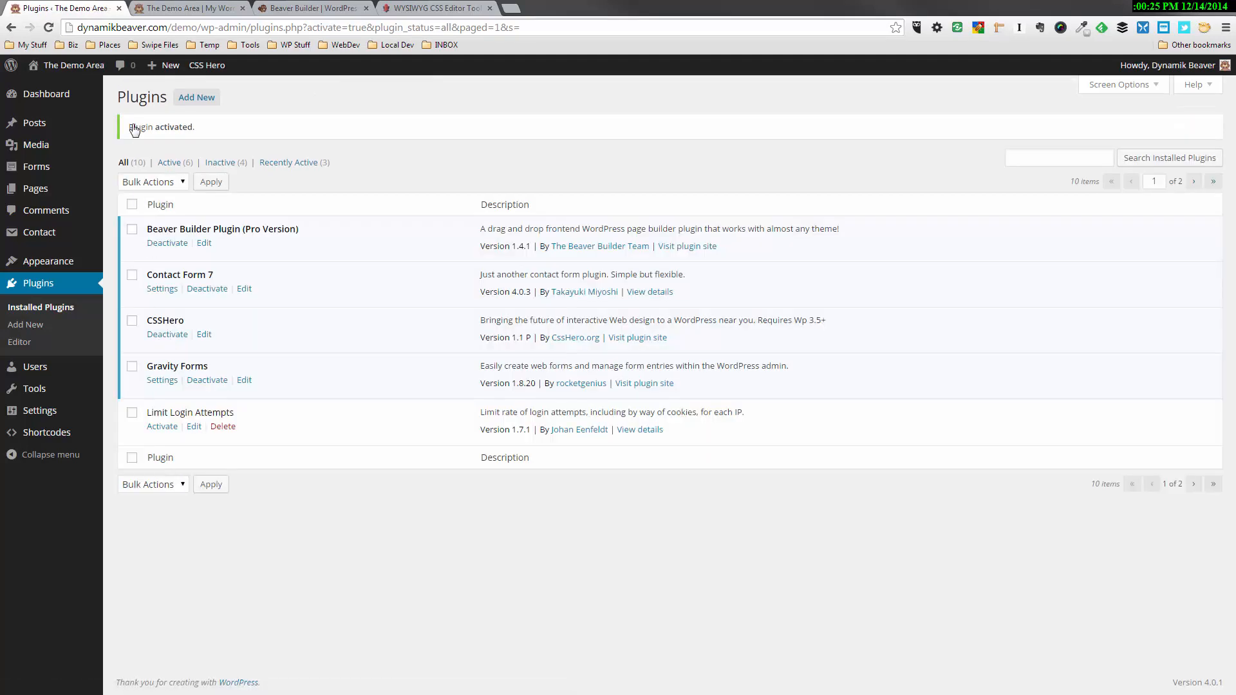
{"action": "left_click", "coordinate": [179, 13]}
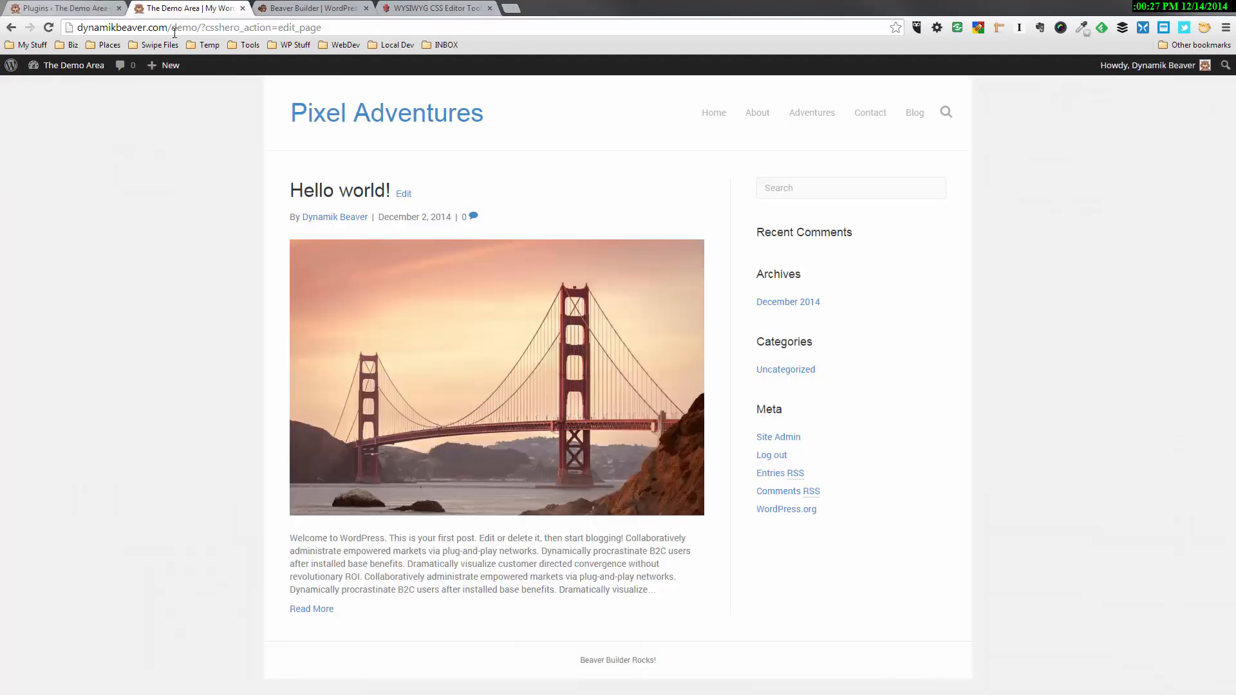
{"action": "key", "text": "Return"}
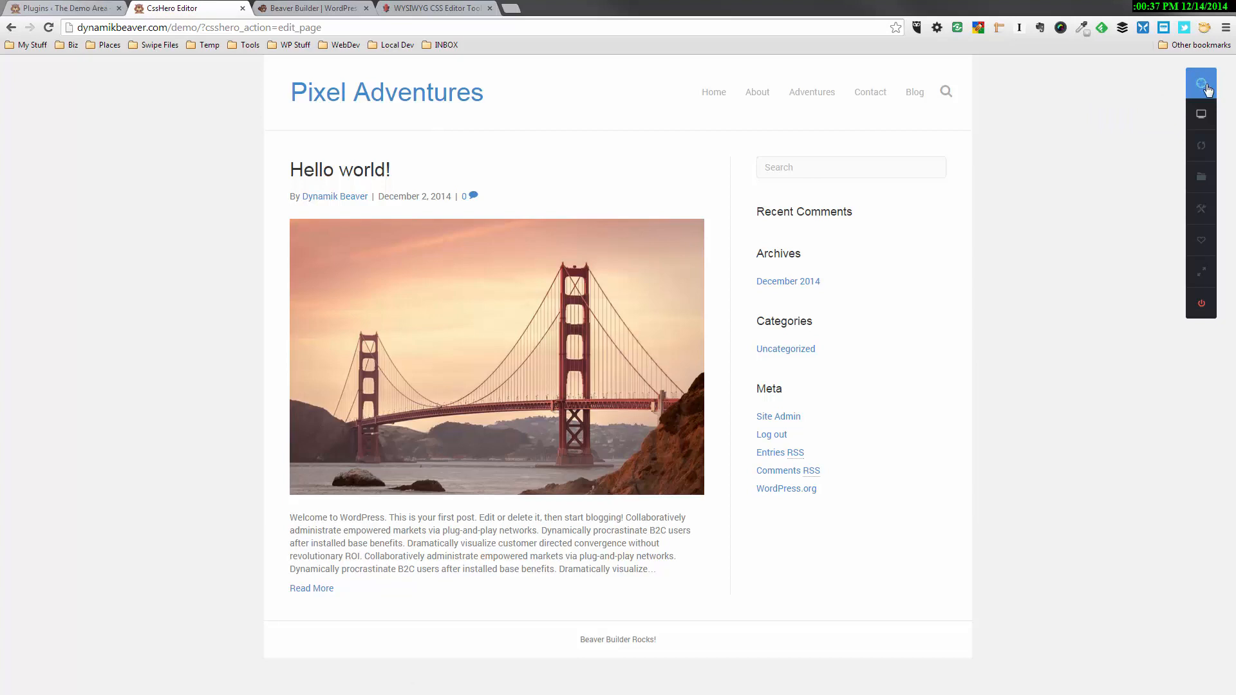
Paste the prepared list of Beaver Builder theme selectors into CSS Hero's custom selectors and save them
{"action": "left_click", "coordinate": [1201, 85]}
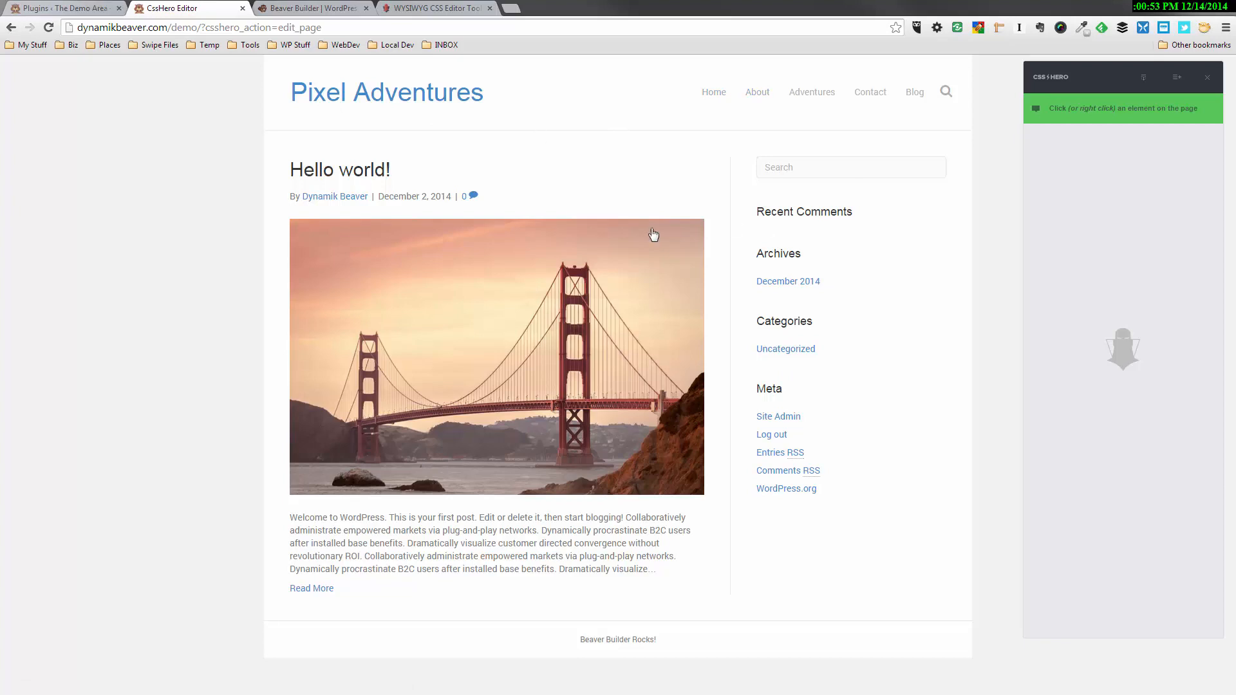
{"action": "left_click", "coordinate": [1177, 77]}
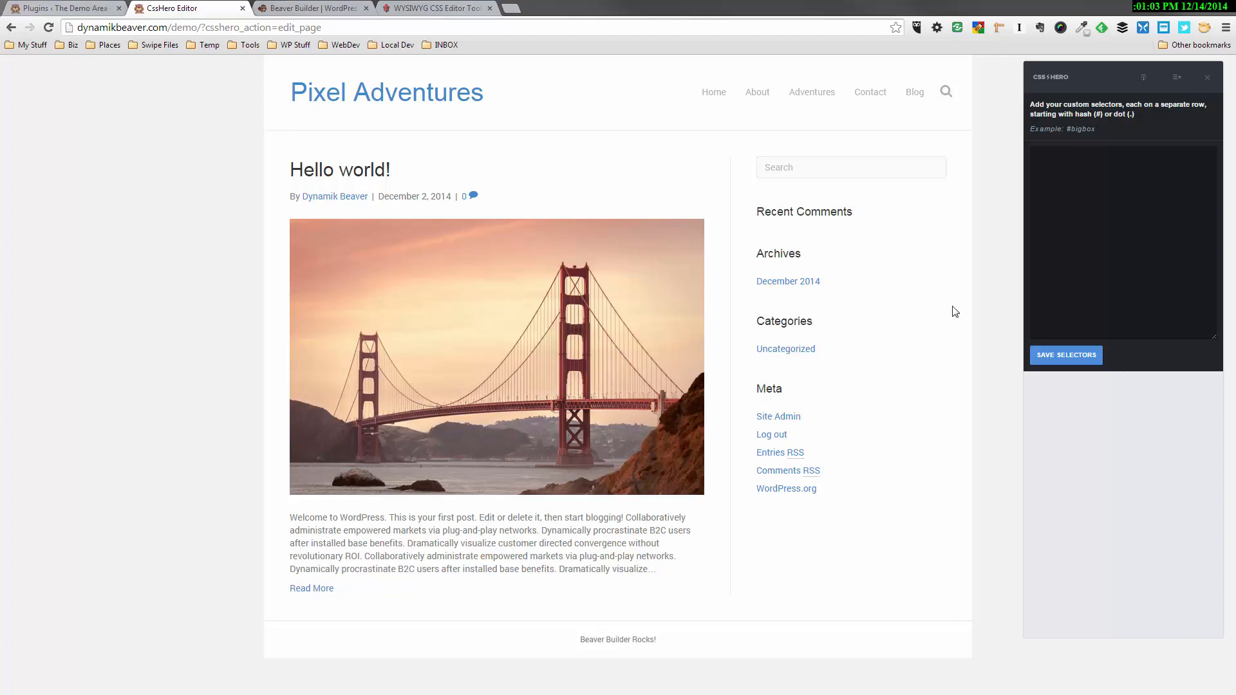
{"action": "left_click", "coordinate": [1120, 225]}
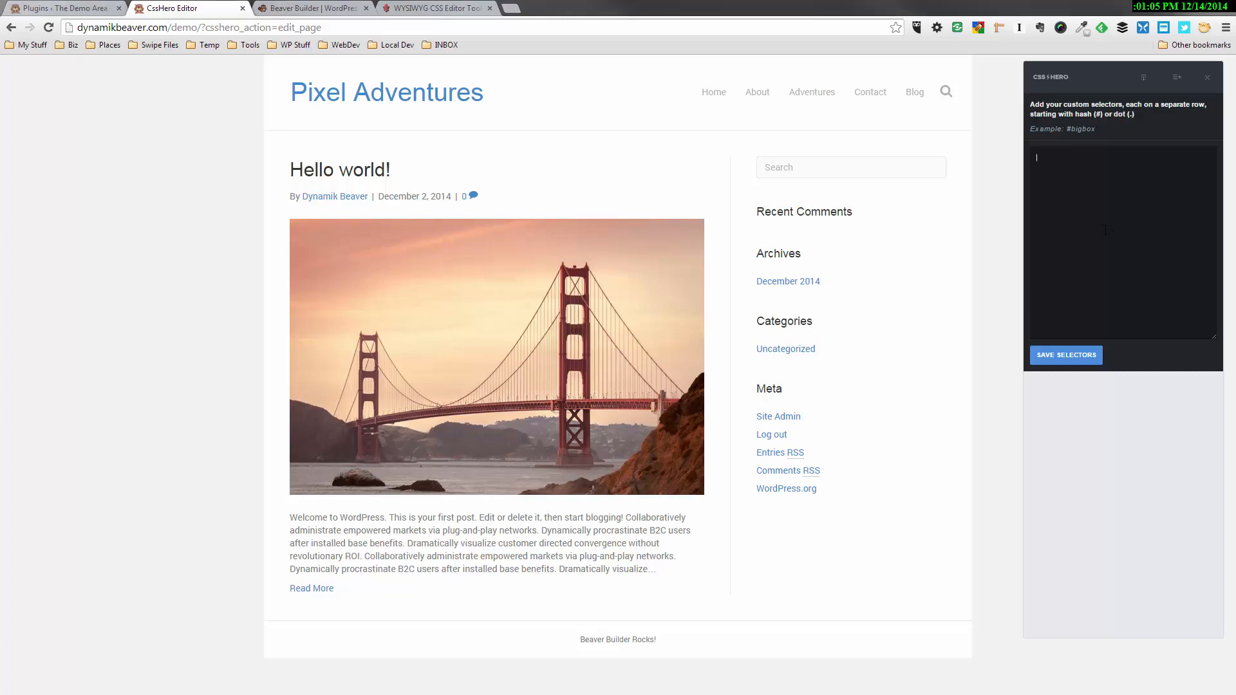
{"action": "key", "text": "ctrl+v"}
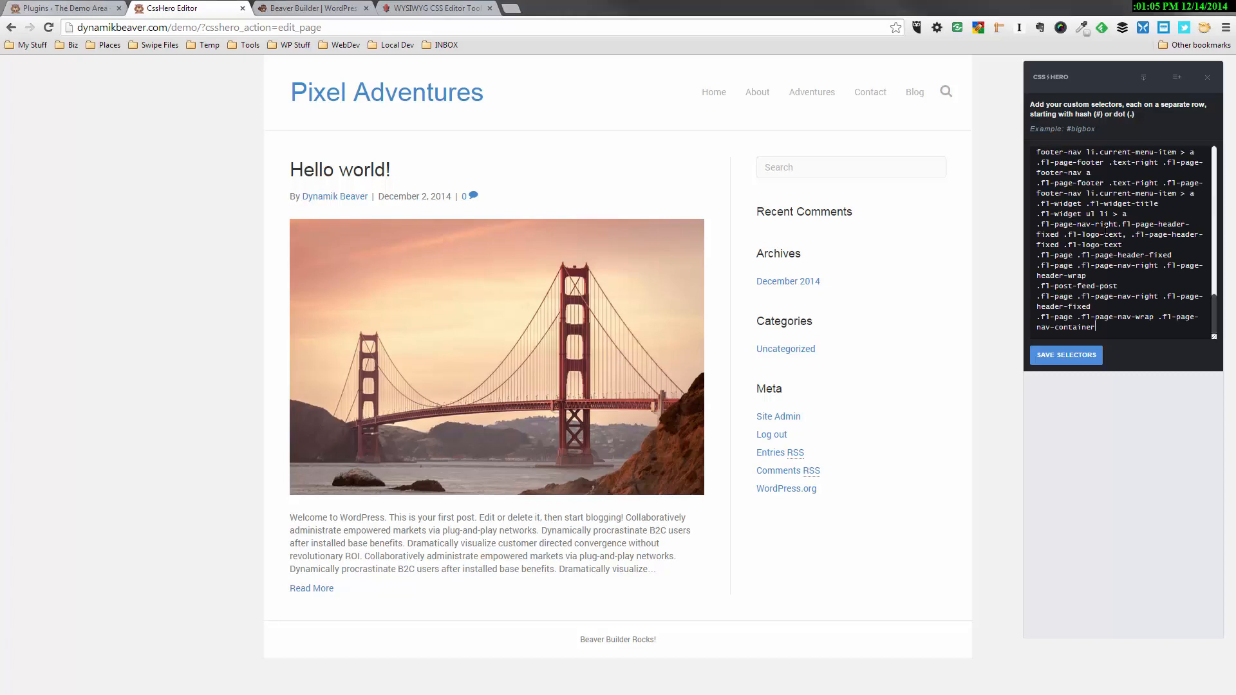
{"action": "left_click", "coordinate": [1089, 360]}
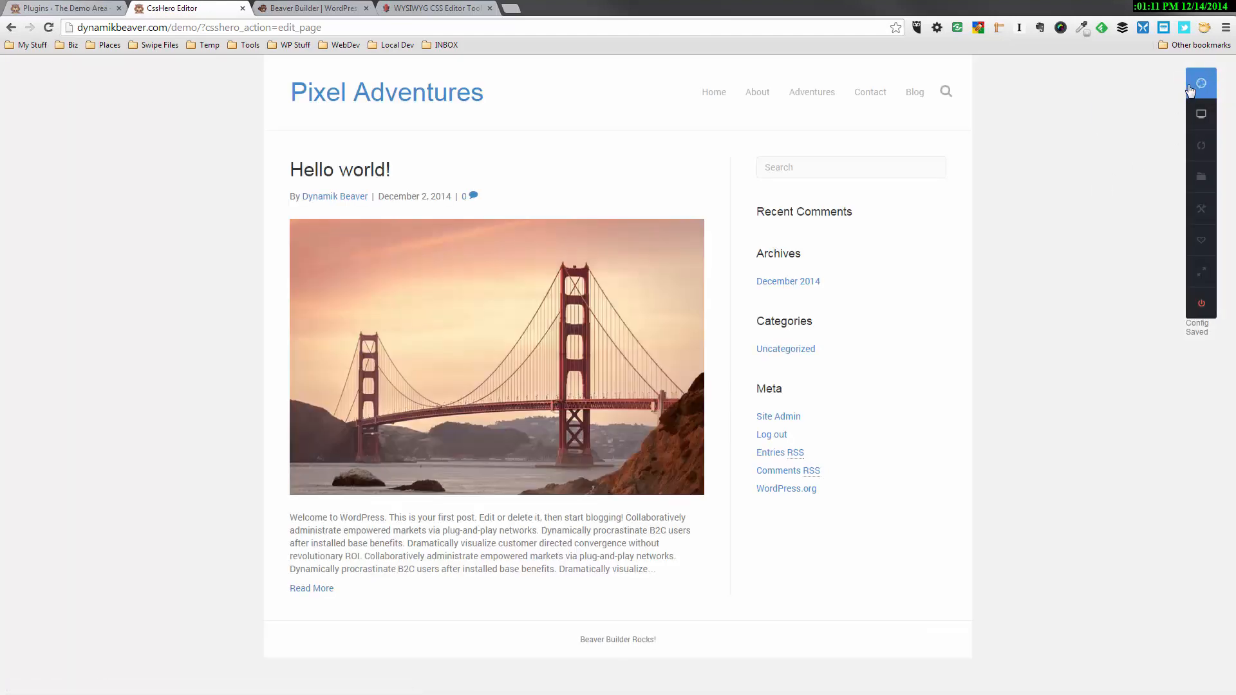
Try a red text color, #fd2424, on the "Hello world!" post title through the .fl-post .fl-post-title a selector
{"action": "left_click", "coordinate": [1201, 90]}
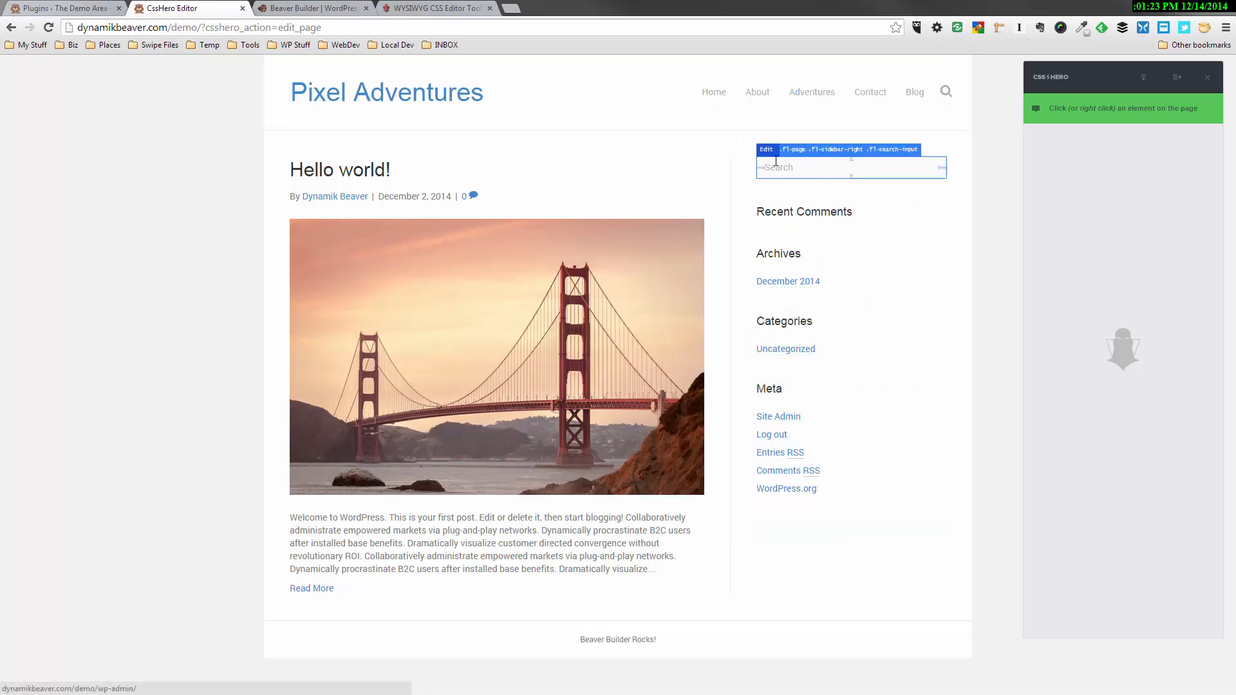
{"action": "left_click", "coordinate": [363, 173]}
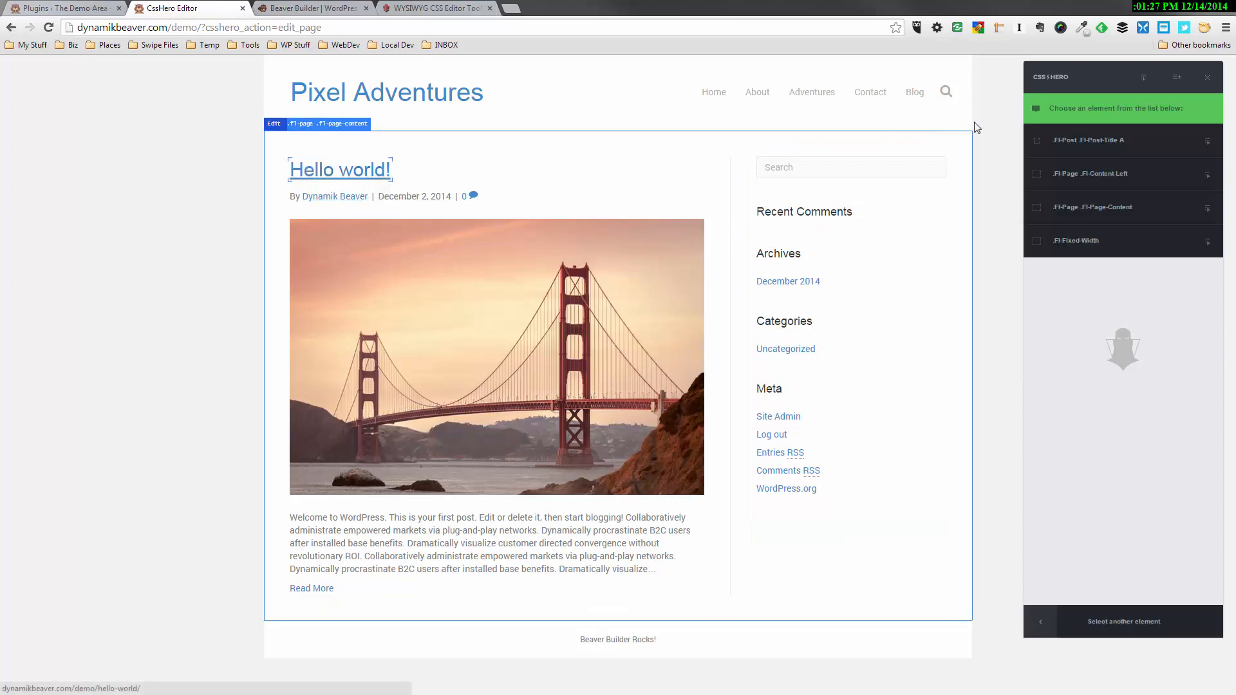
{"action": "left_click", "coordinate": [1085, 147]}
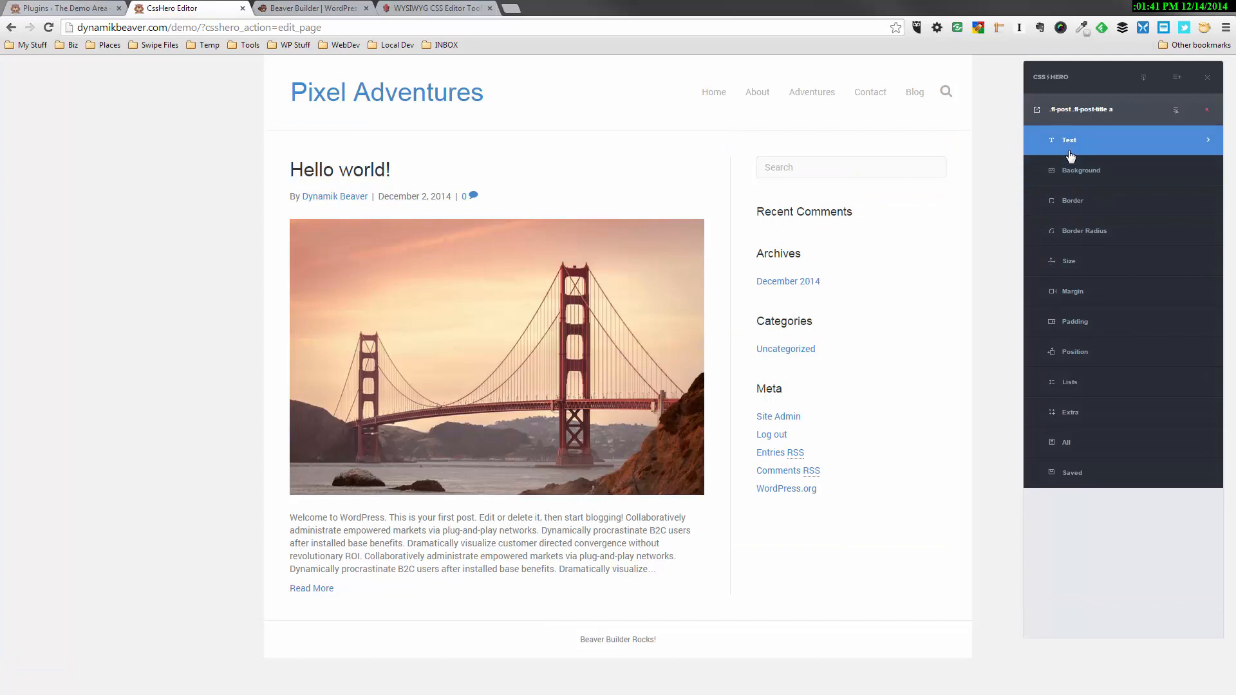
{"action": "left_click", "coordinate": [1070, 155]}
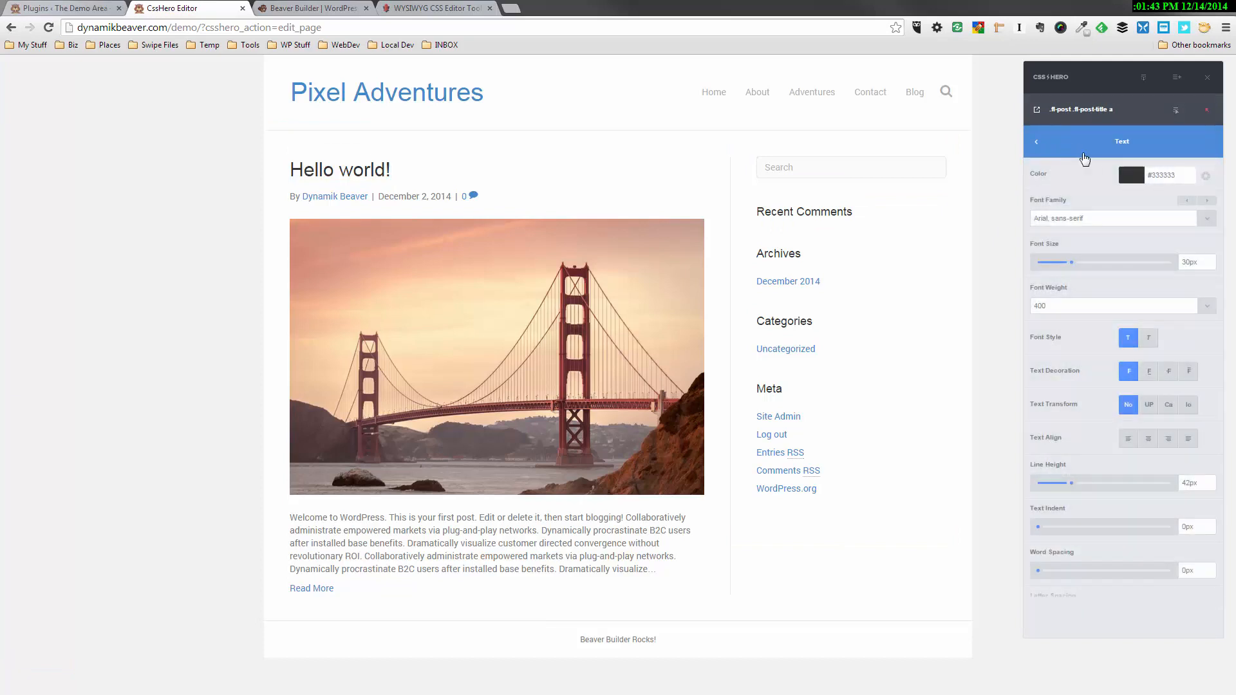
{"action": "left_click", "coordinate": [1129, 175]}
{"action": "left_click_drag", "start_coordinate": [1137, 258], "coordinate": [1170, 248]}
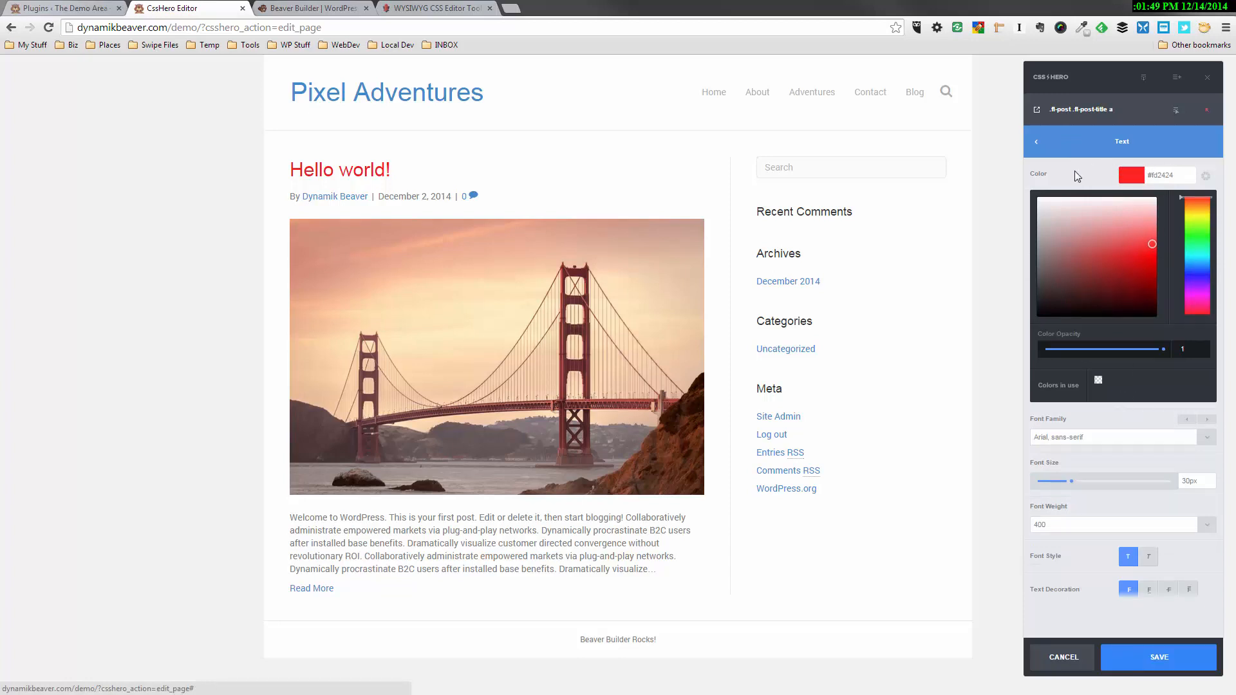
{"action": "left_click", "coordinate": [1103, 148]}
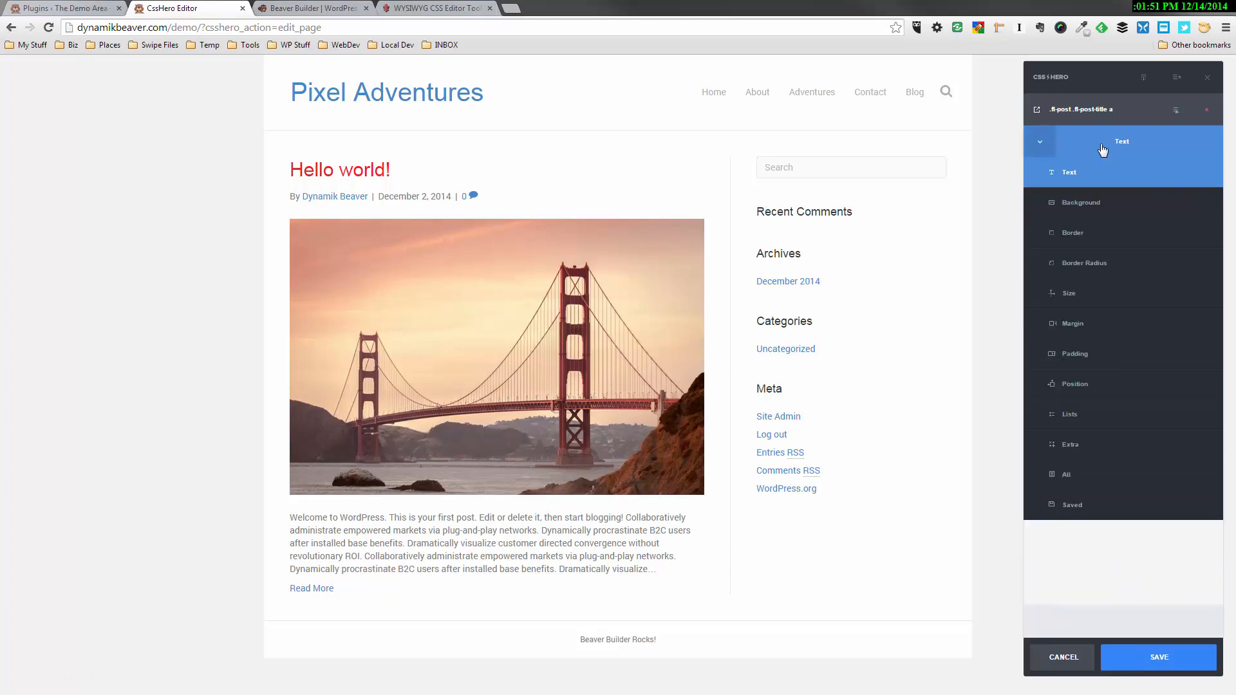
{"action": "left_click", "coordinate": [1103, 148]}
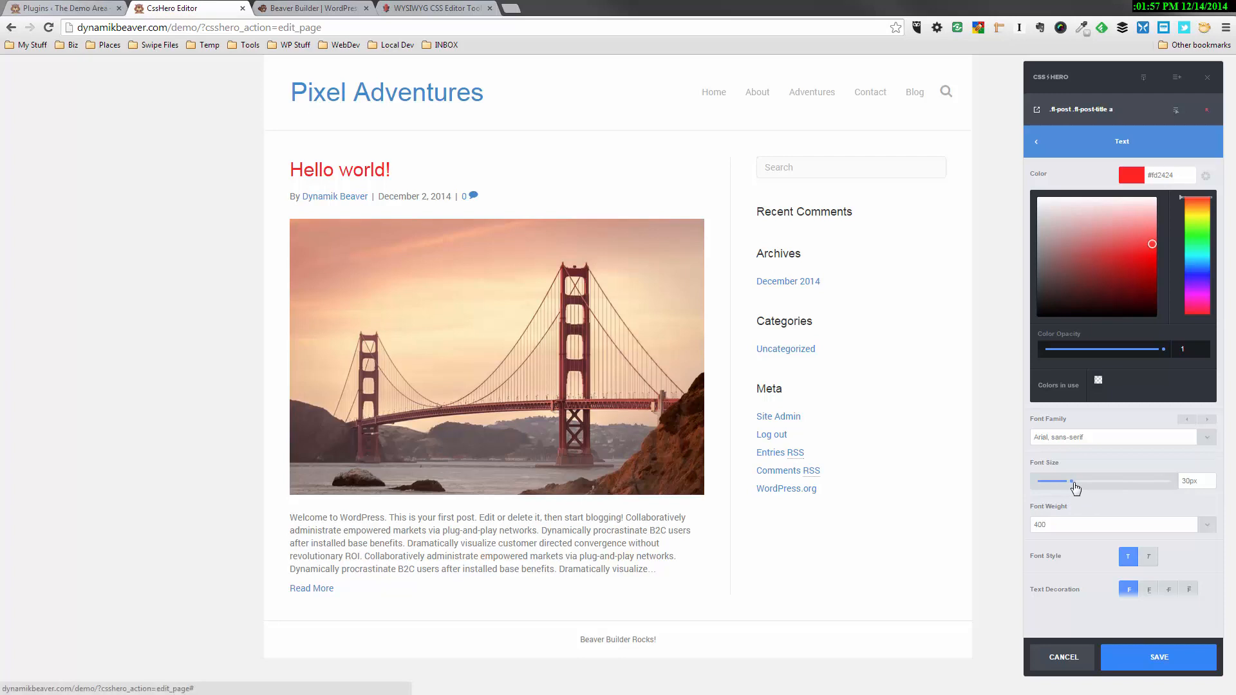
Try the bold and normal font weights on the post title and discard the unsaved styling
{"action": "left_click_drag", "start_coordinate": [1075, 488], "coordinate": [1074, 488]}
{"action": "left_click", "coordinate": [1211, 525]}
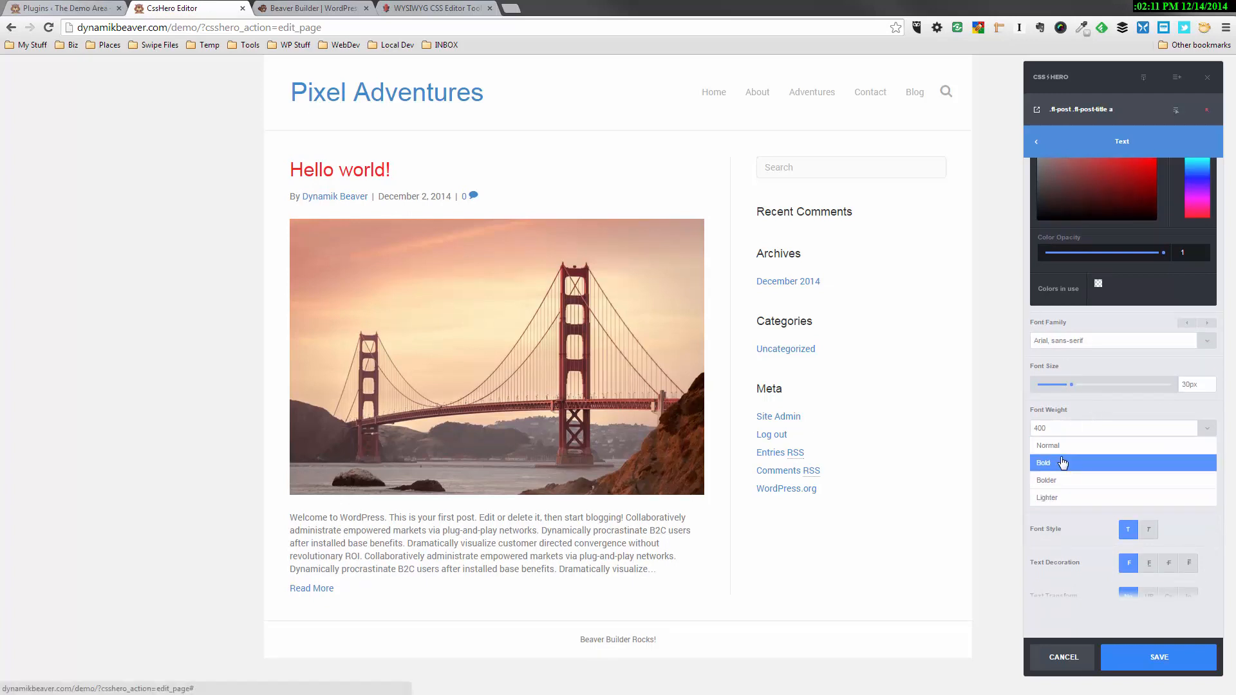
{"action": "left_click", "coordinate": [1062, 464]}
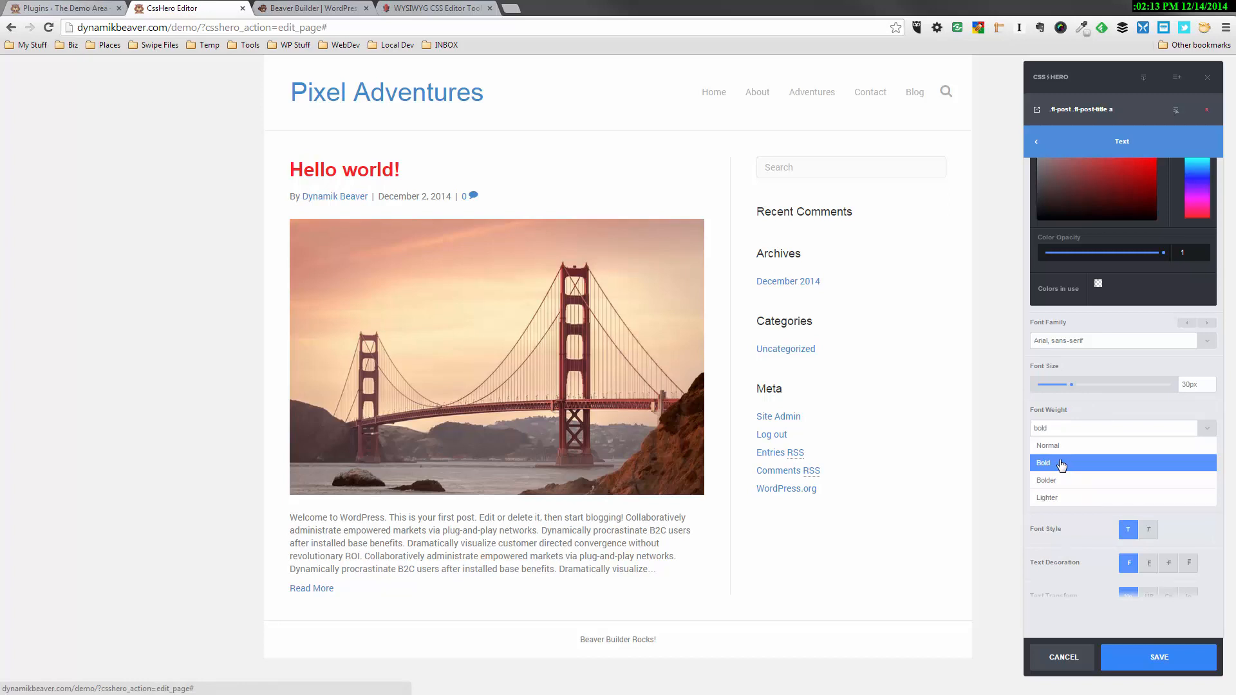
{"action": "left_click", "coordinate": [1060, 447]}
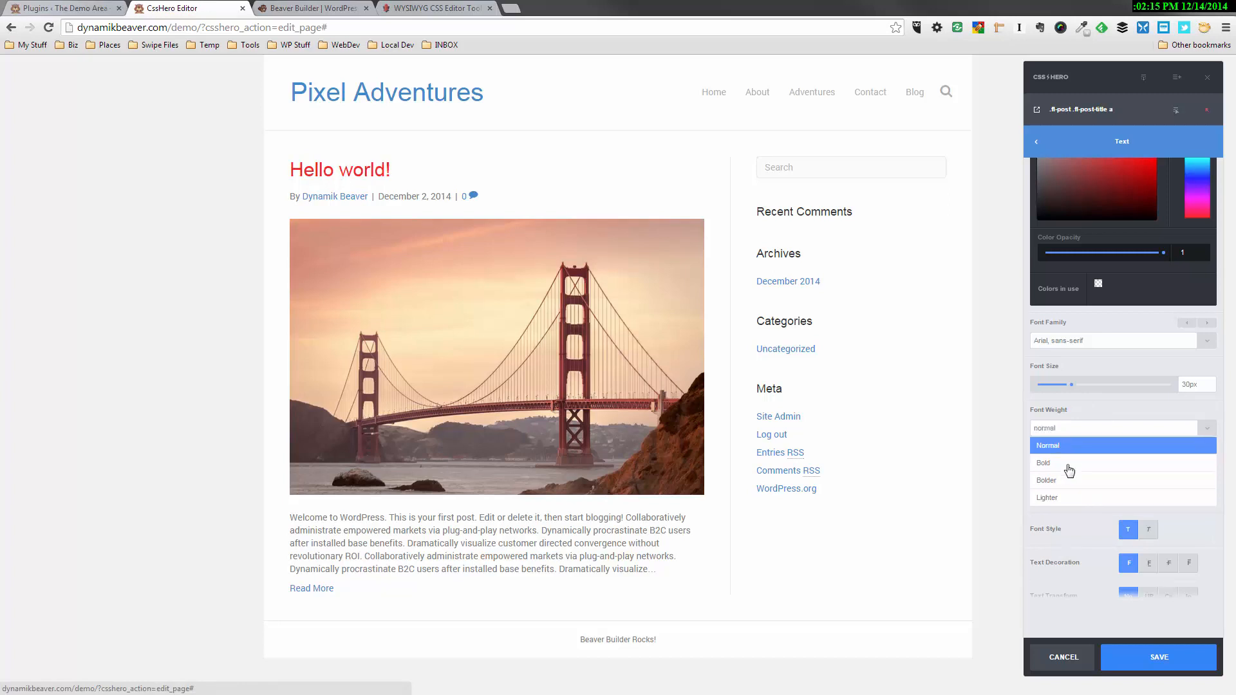
{"action": "left_click", "coordinate": [1076, 669]}
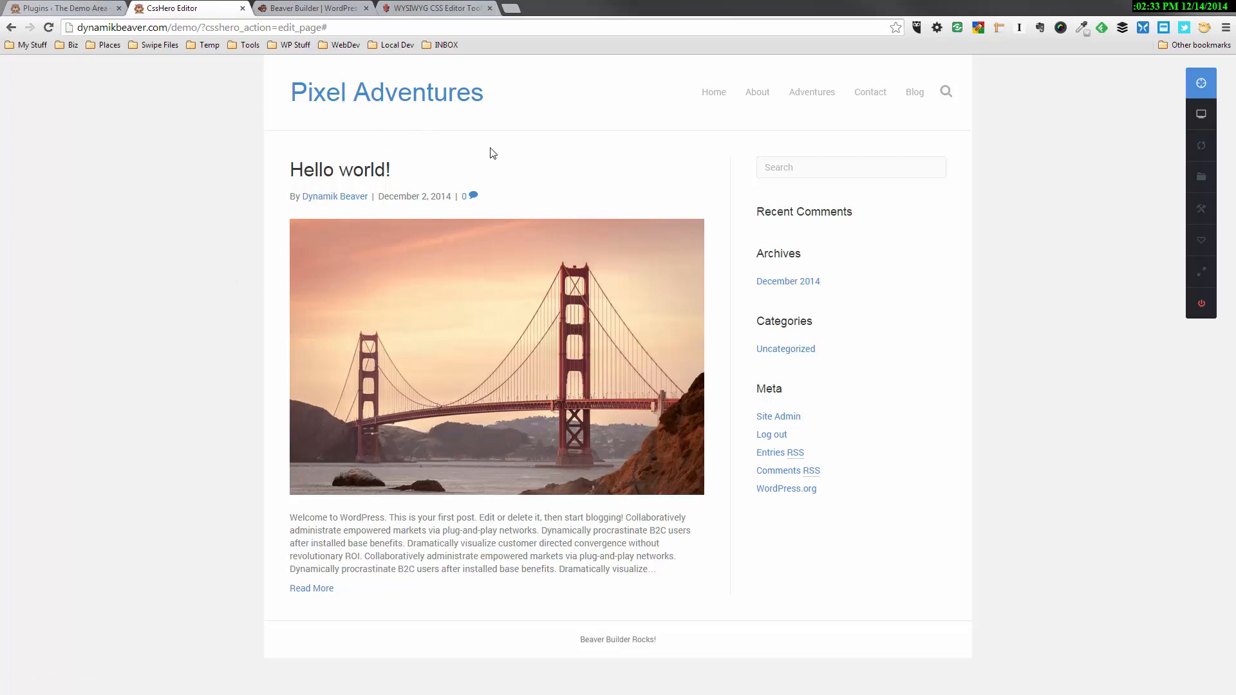
Set the header logo type to Image in the WordPress theme settings
{"action": "left_click", "coordinate": [74, 8]}
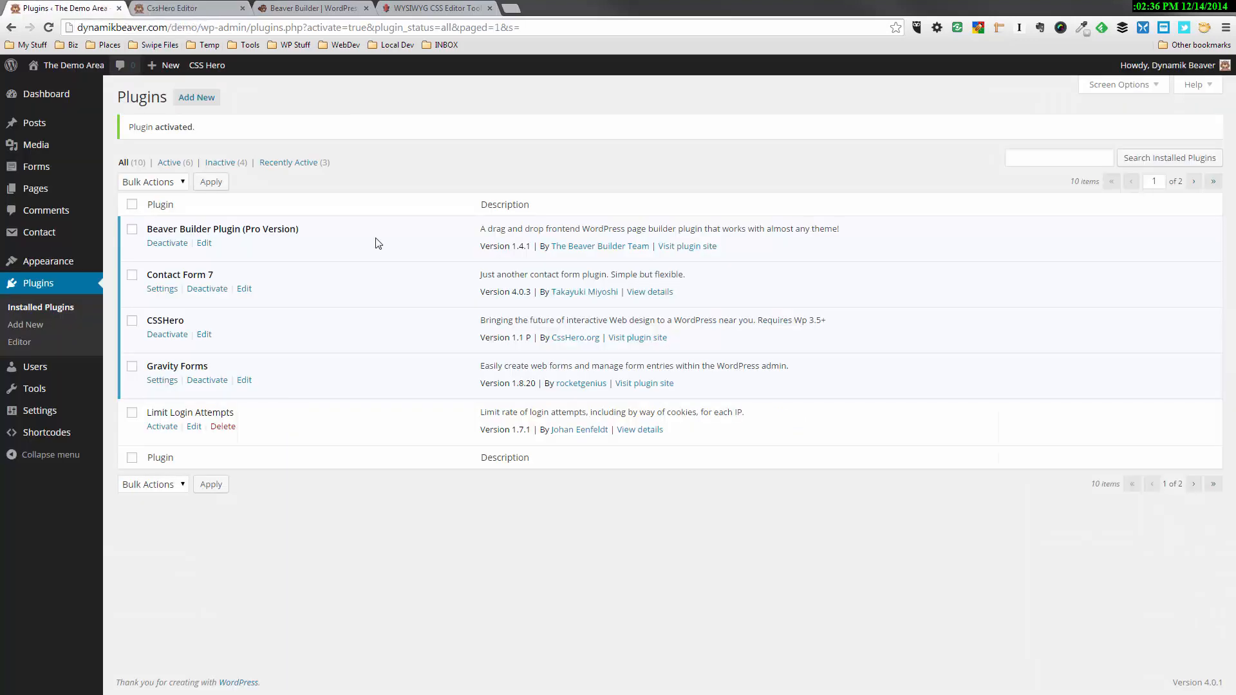
{"action": "mouse_move", "coordinate": [68, 264]}
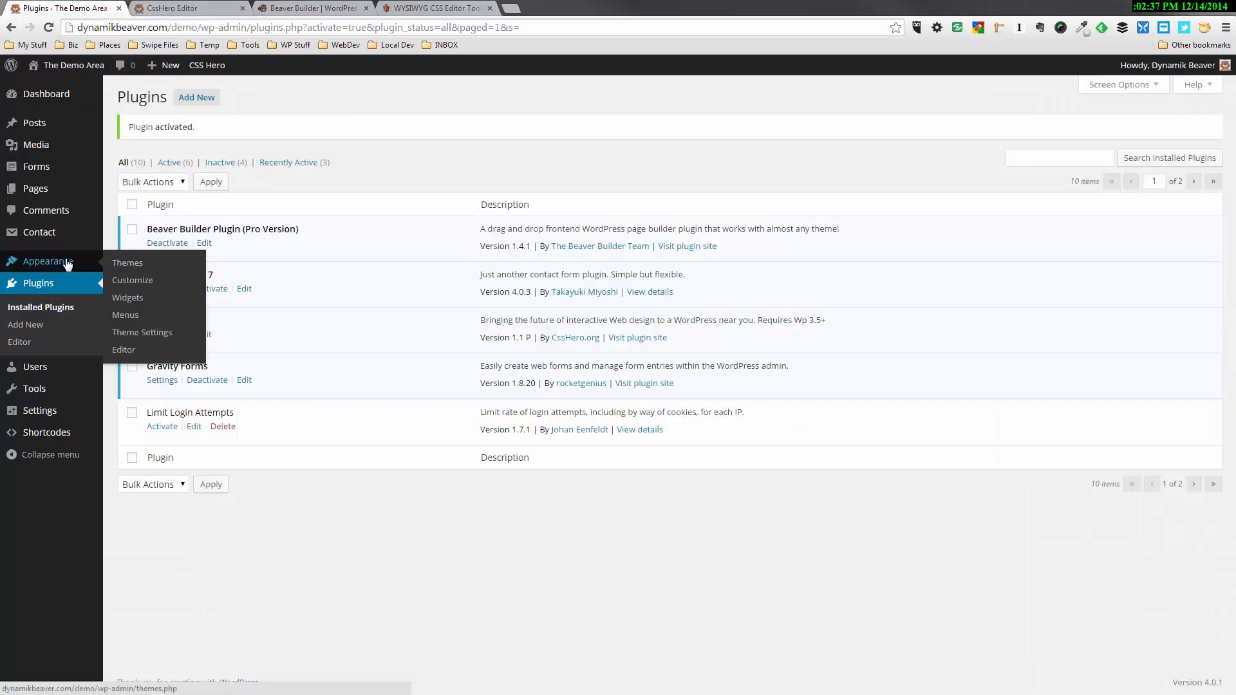
{"action": "left_click", "coordinate": [133, 336]}
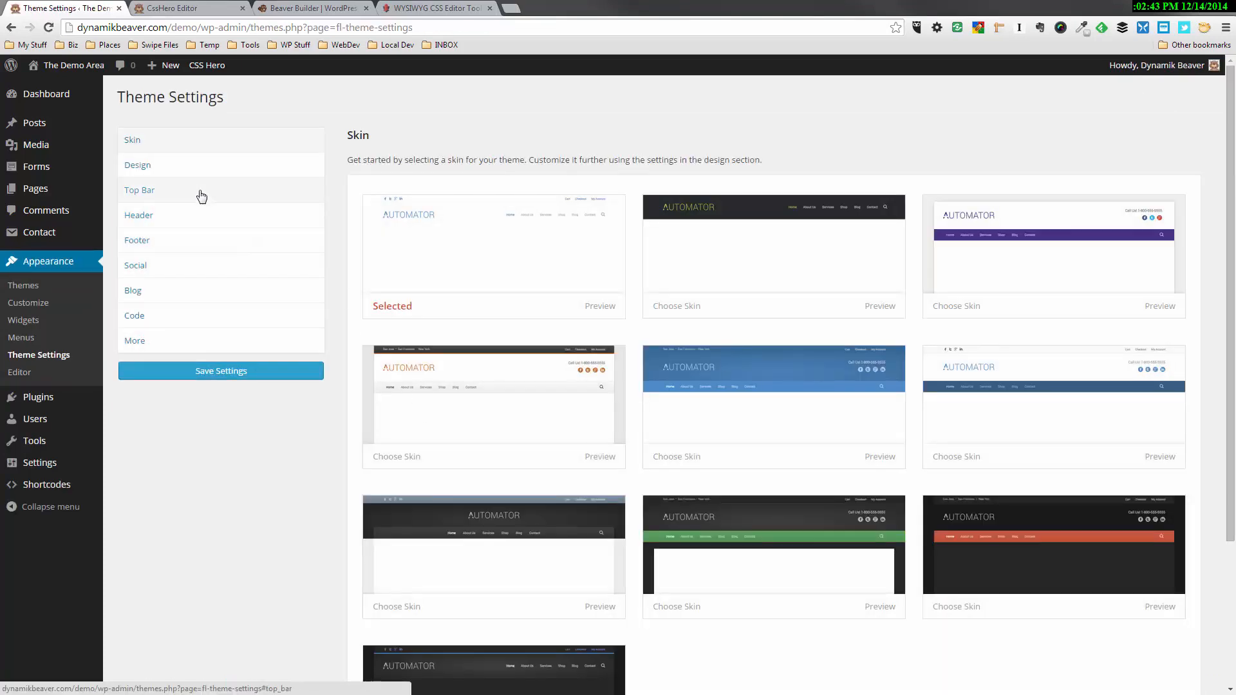
{"action": "left_click", "coordinate": [188, 212]}
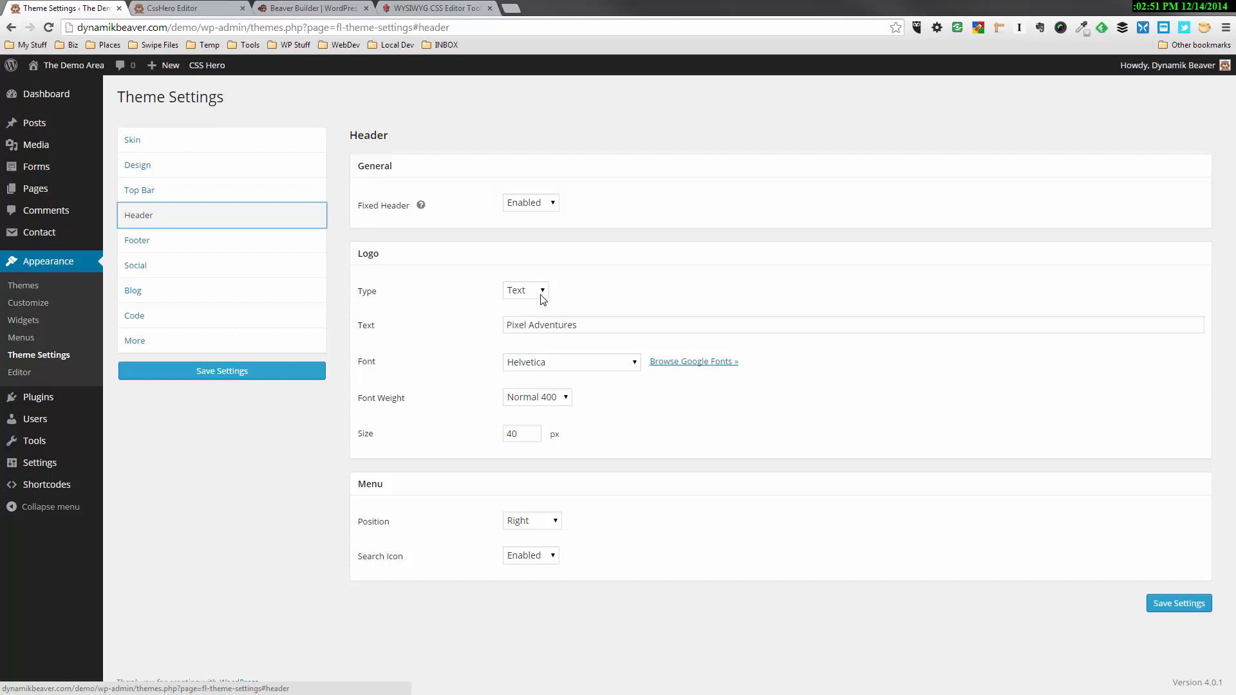
{"action": "left_click", "coordinate": [542, 291]}
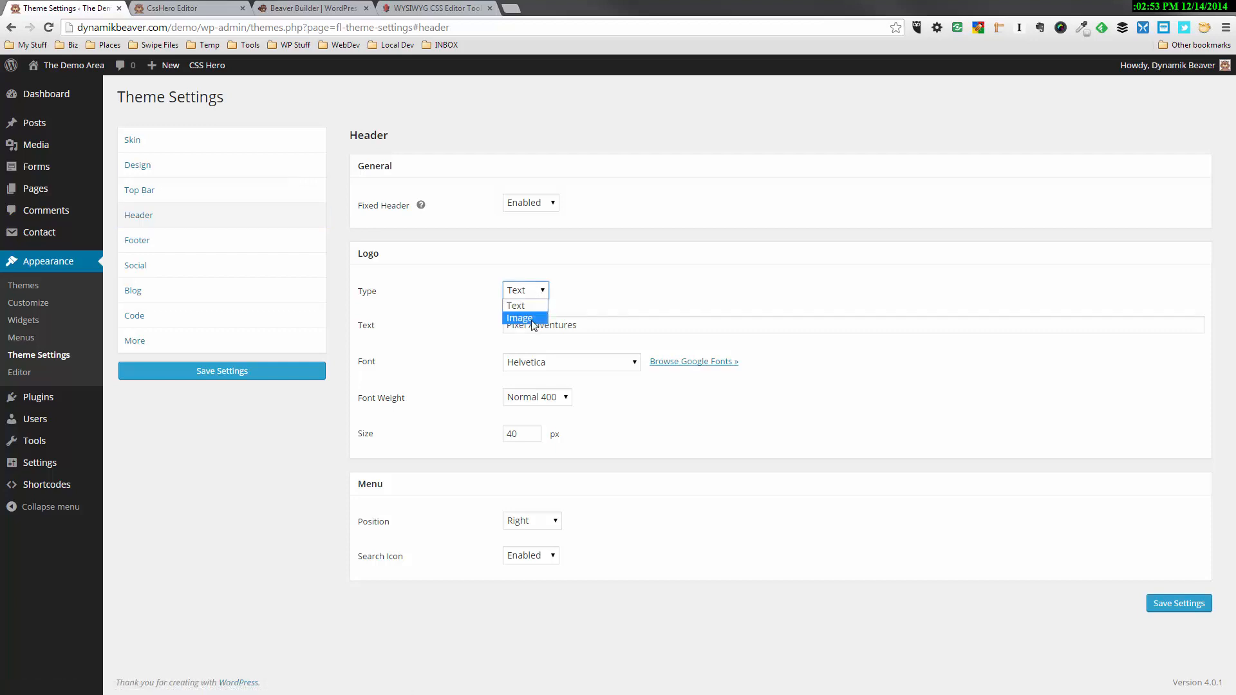
{"action": "left_click", "coordinate": [531, 319]}
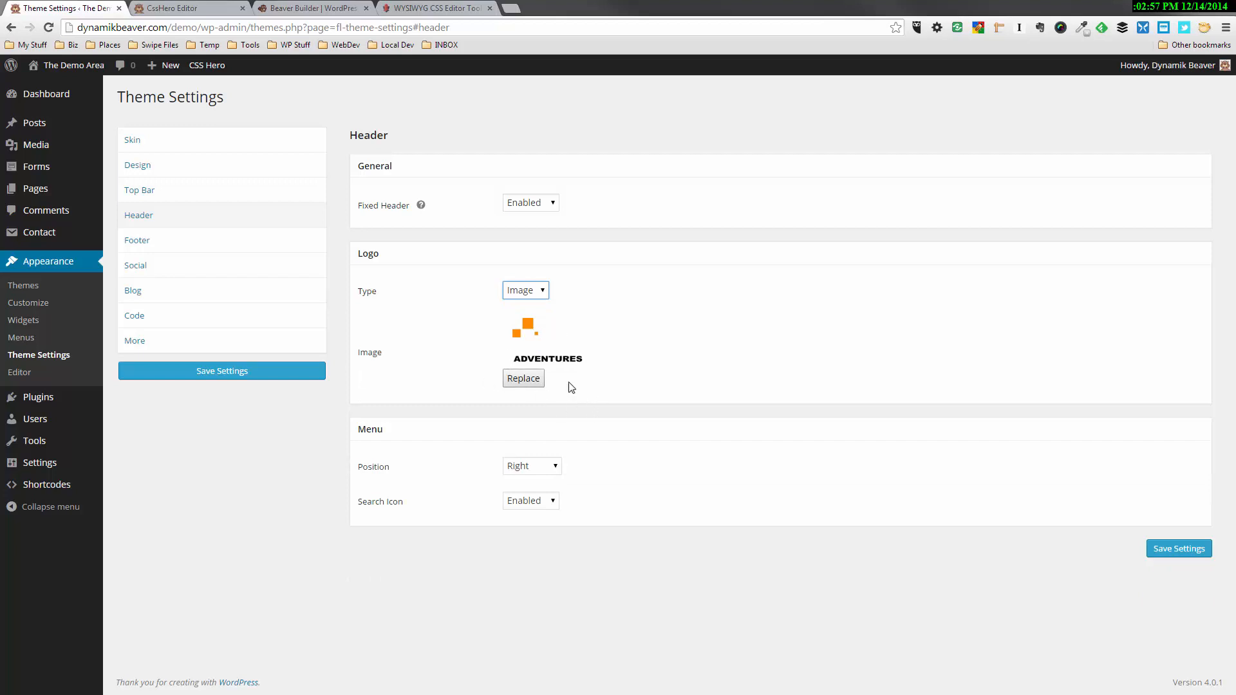
Choose the orange-squares Adventures logo from the media library as the header logo and save the theme settings
{"action": "left_click", "coordinate": [536, 381]}
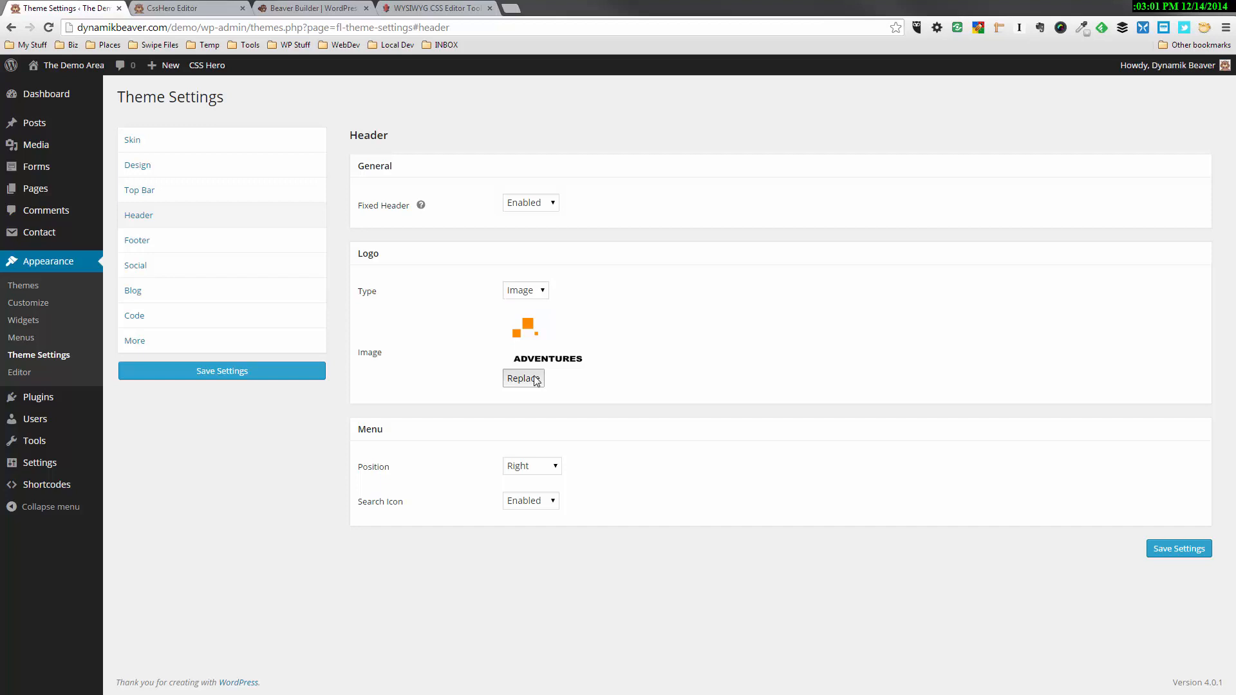
{"action": "left_click", "coordinate": [540, 325]}
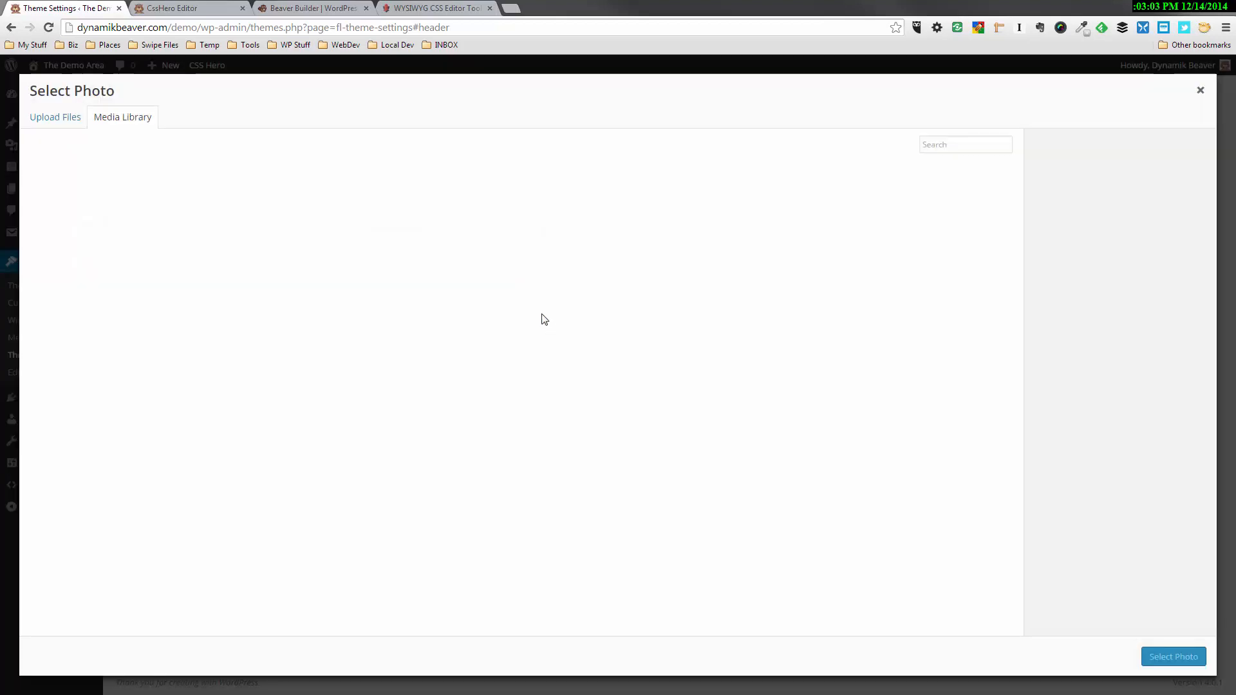
{"action": "left_click", "coordinate": [81, 210]}
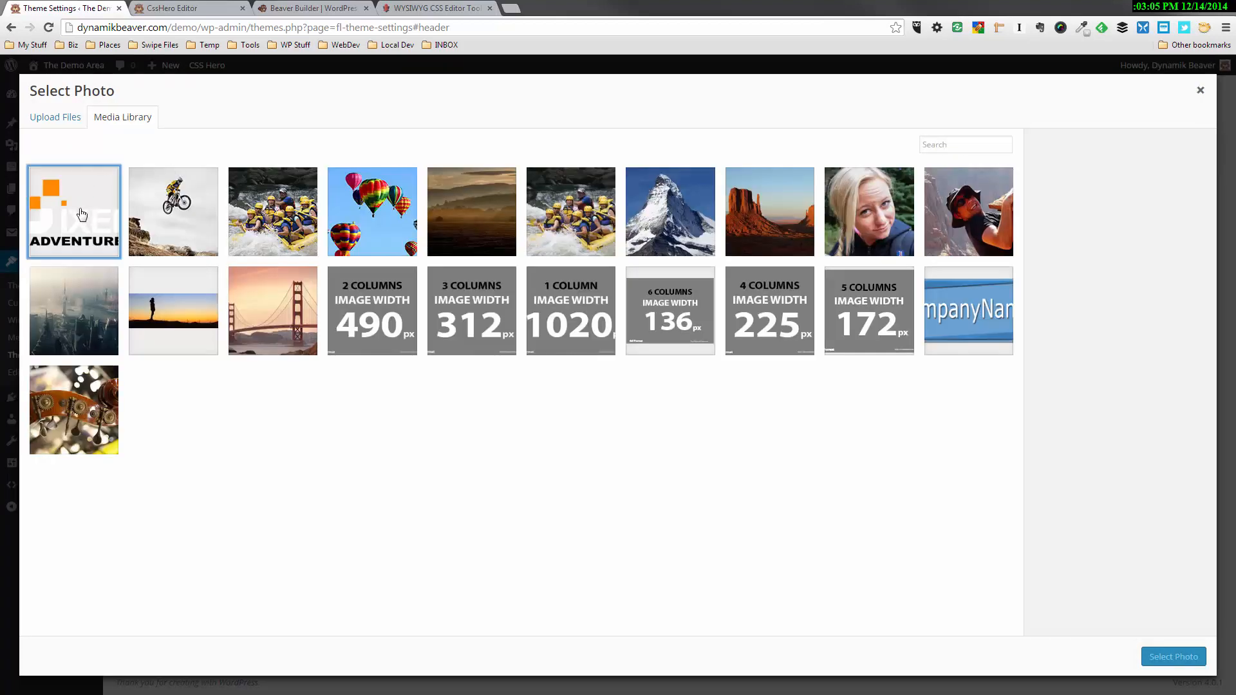
{"action": "left_click", "coordinate": [1187, 650]}
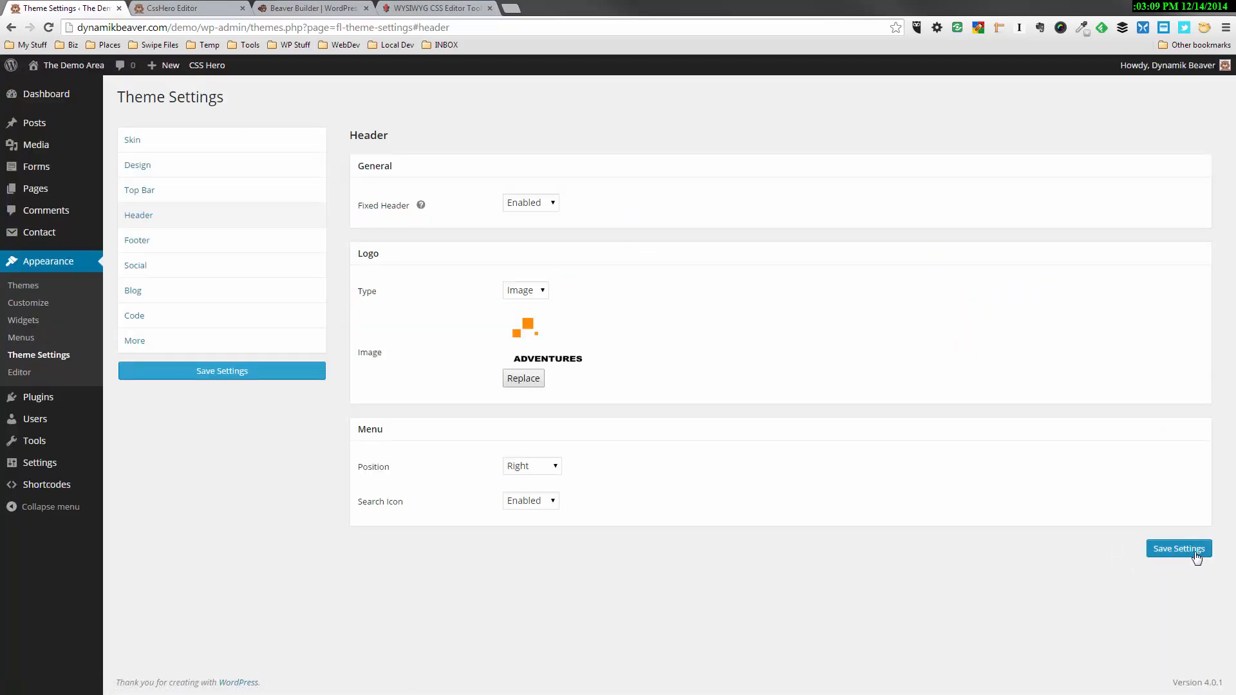
{"action": "left_click", "coordinate": [1201, 560]}
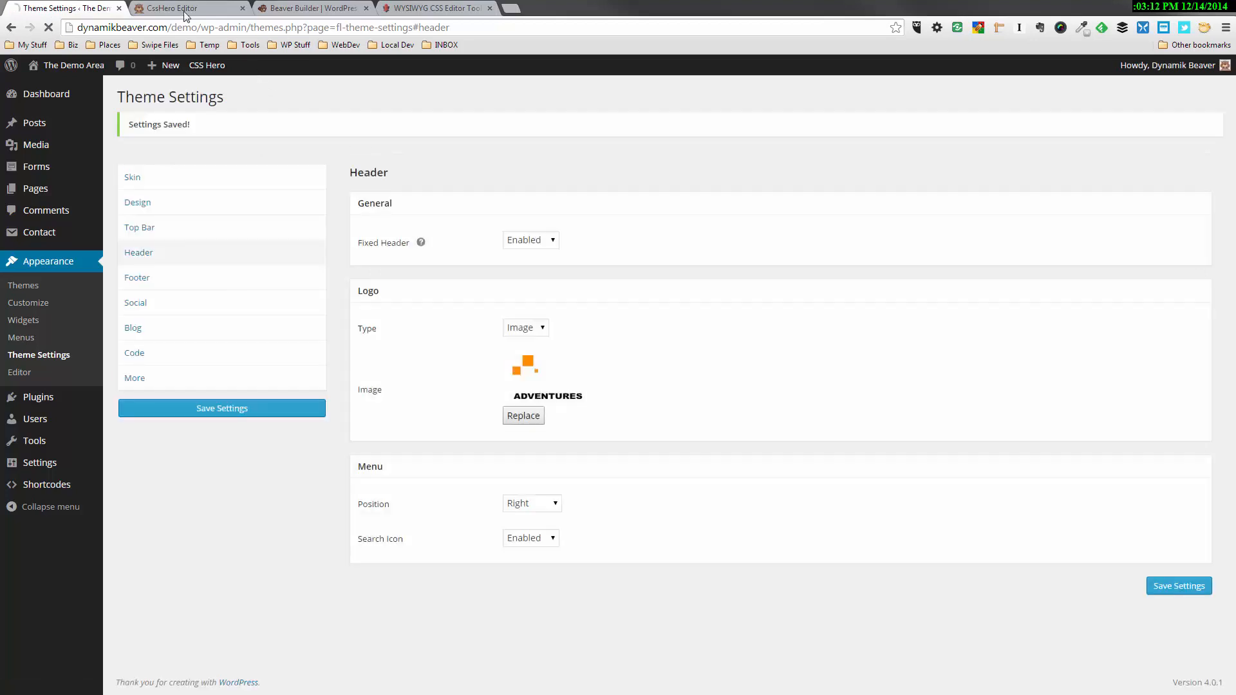
Switch to the CSS Hero editor, reload it, and open the background settings of the .fl-page .fl-page-header element
{"action": "left_click", "coordinate": [186, 9]}
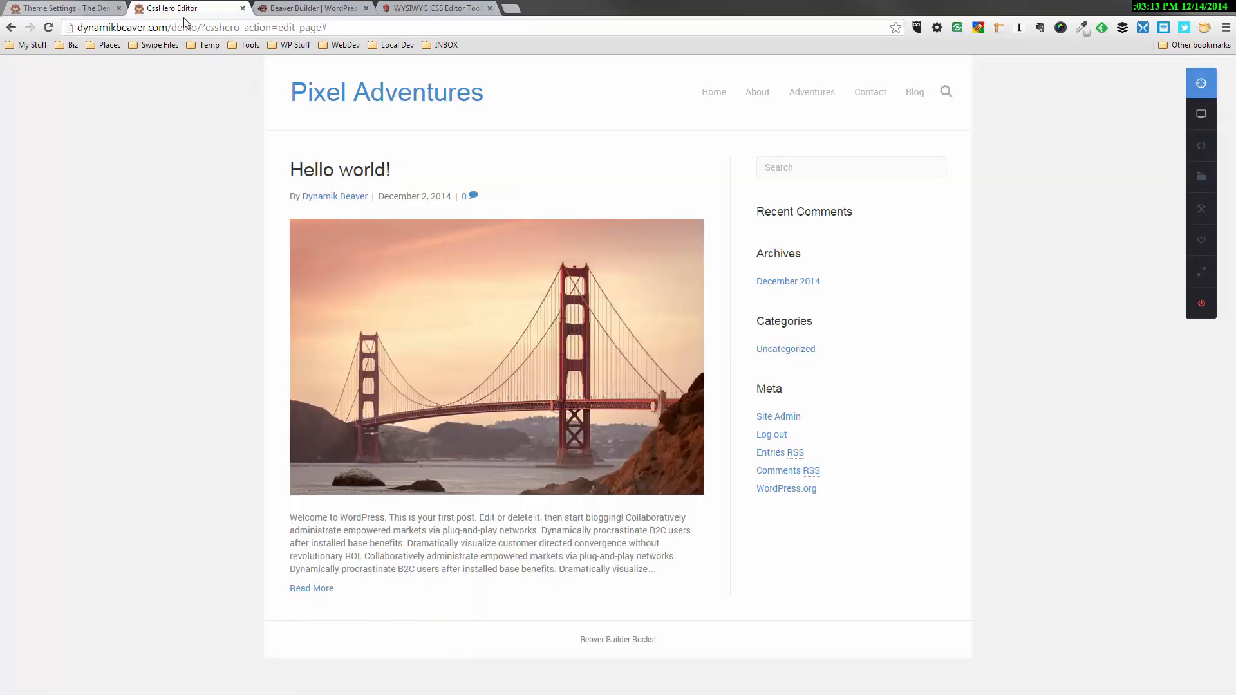
{"action": "key", "text": "F5"}
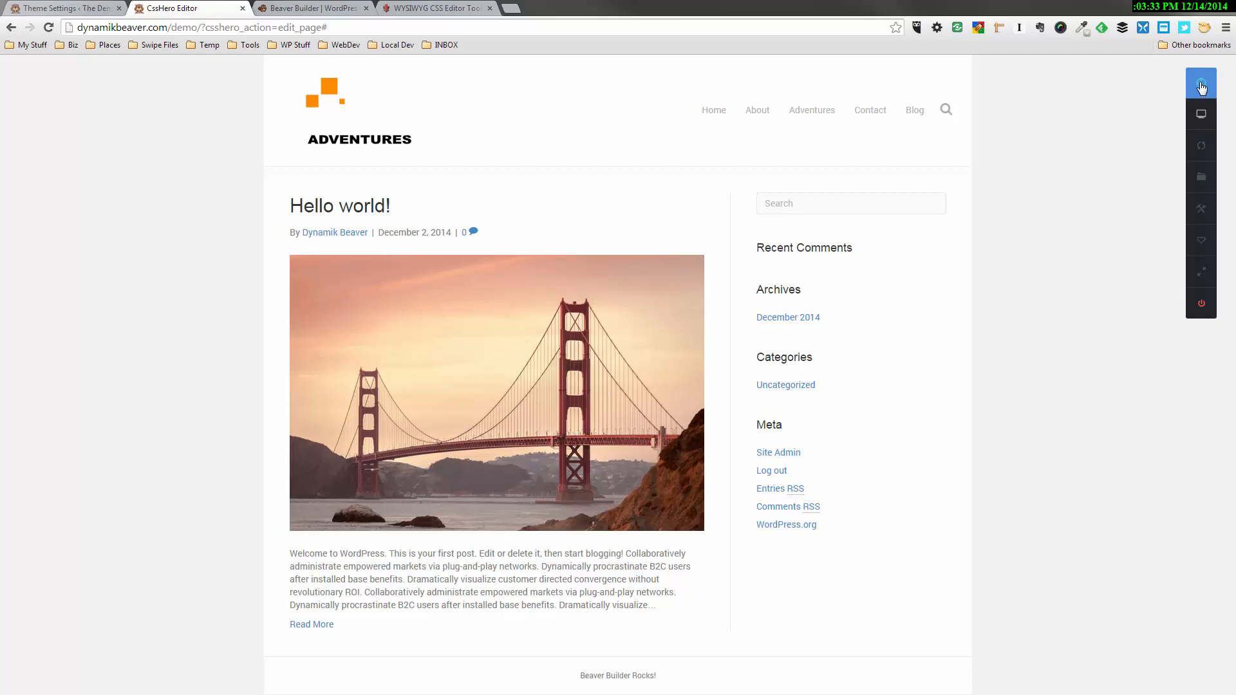
{"action": "left_click", "coordinate": [1201, 84]}
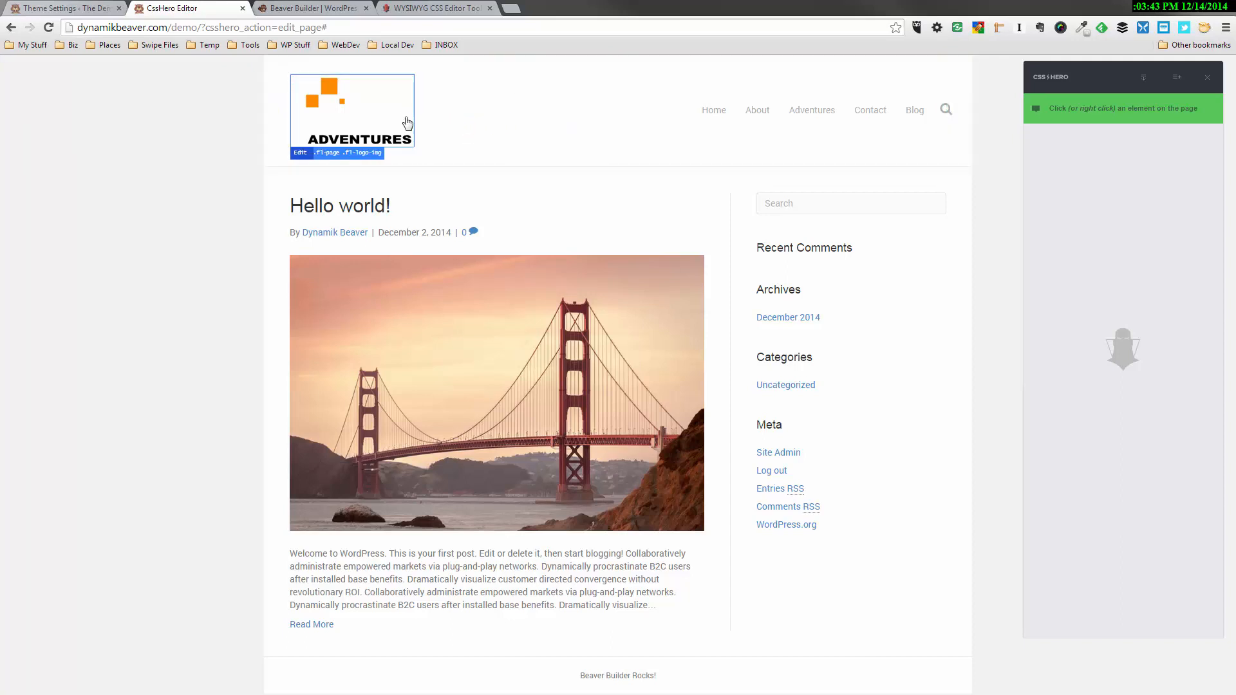
{"action": "left_click", "coordinate": [470, 160]}
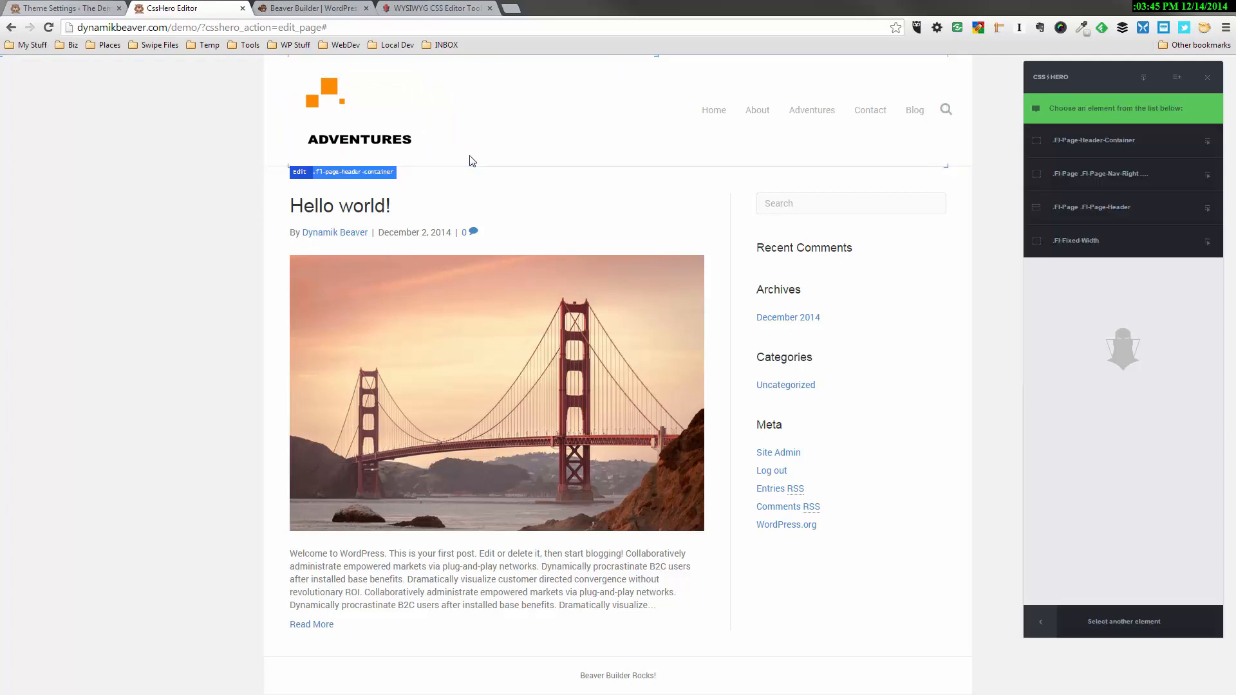
{"action": "left_click", "coordinate": [1099, 215]}
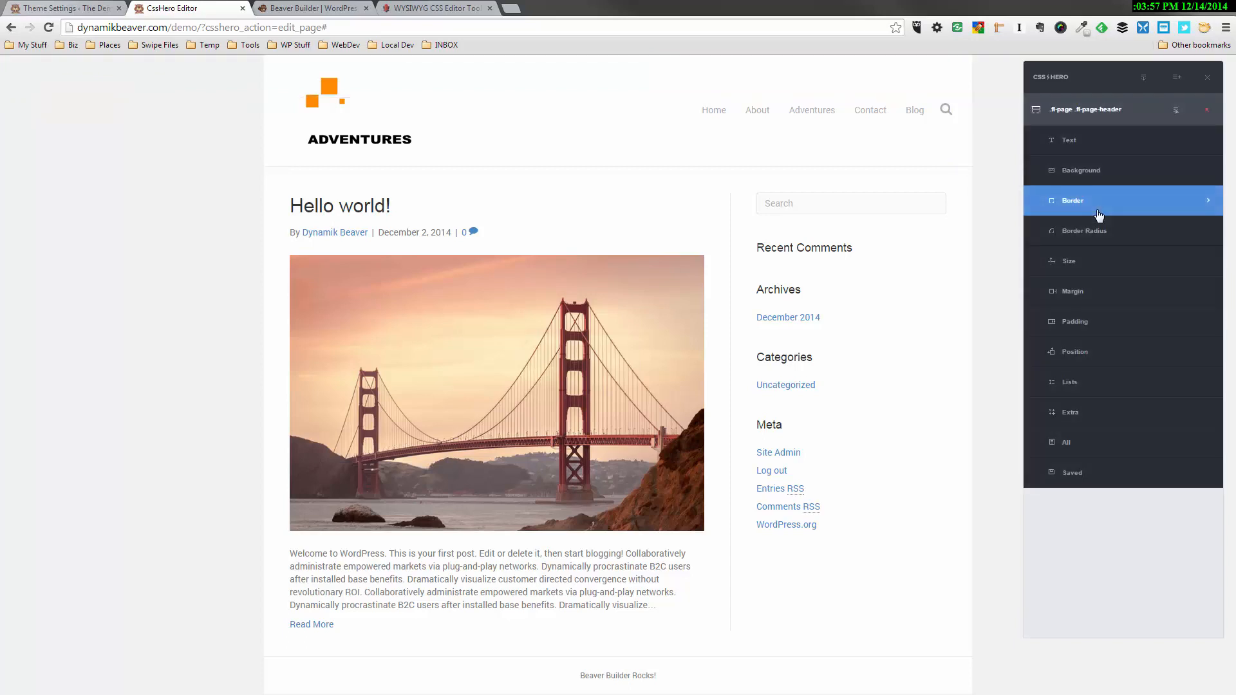
{"action": "left_click", "coordinate": [1097, 174]}
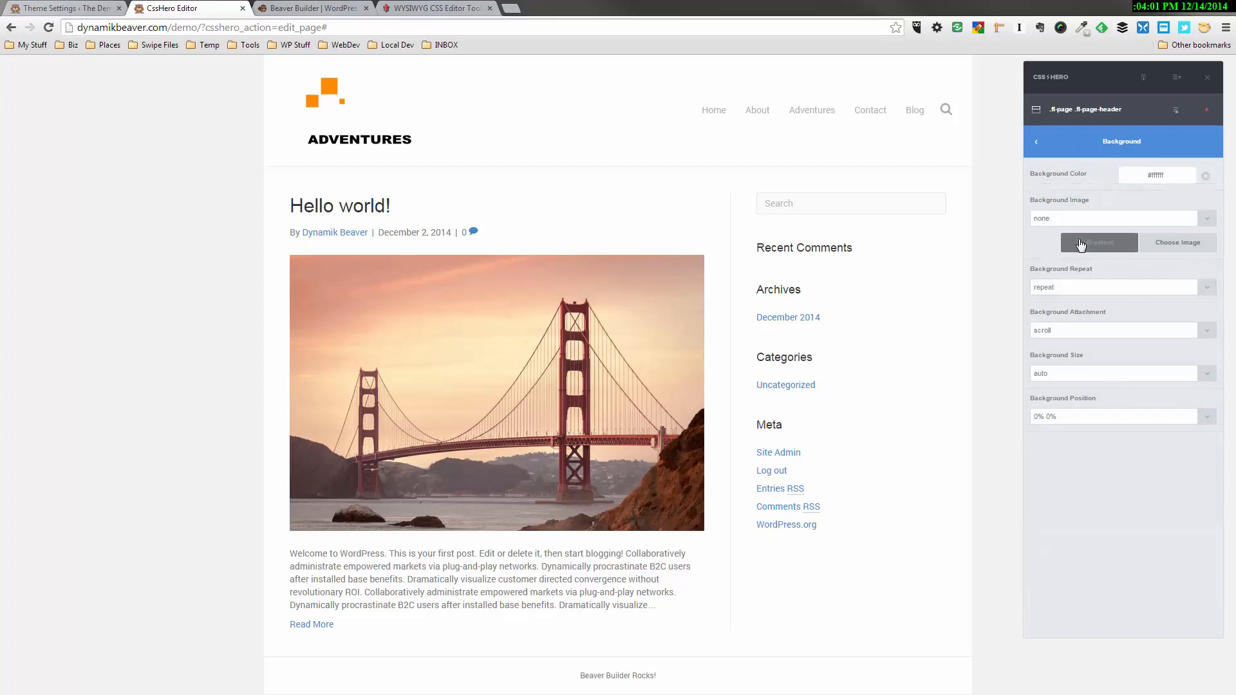
Try a red background color, #c51111, on the page header and clear it again
{"action": "left_click", "coordinate": [1144, 180]}
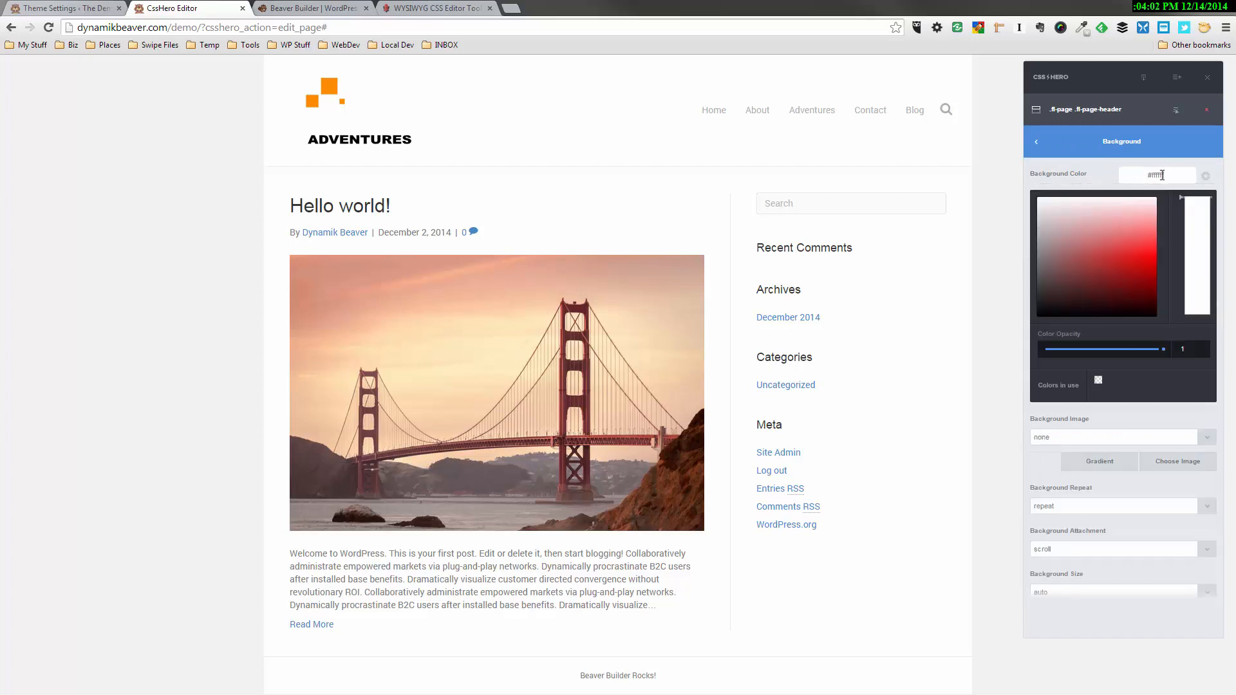
{"action": "left_click", "coordinate": [1127, 246]}
{"action": "left_click_drag", "start_coordinate": [1123, 243], "coordinate": [1134, 263]}
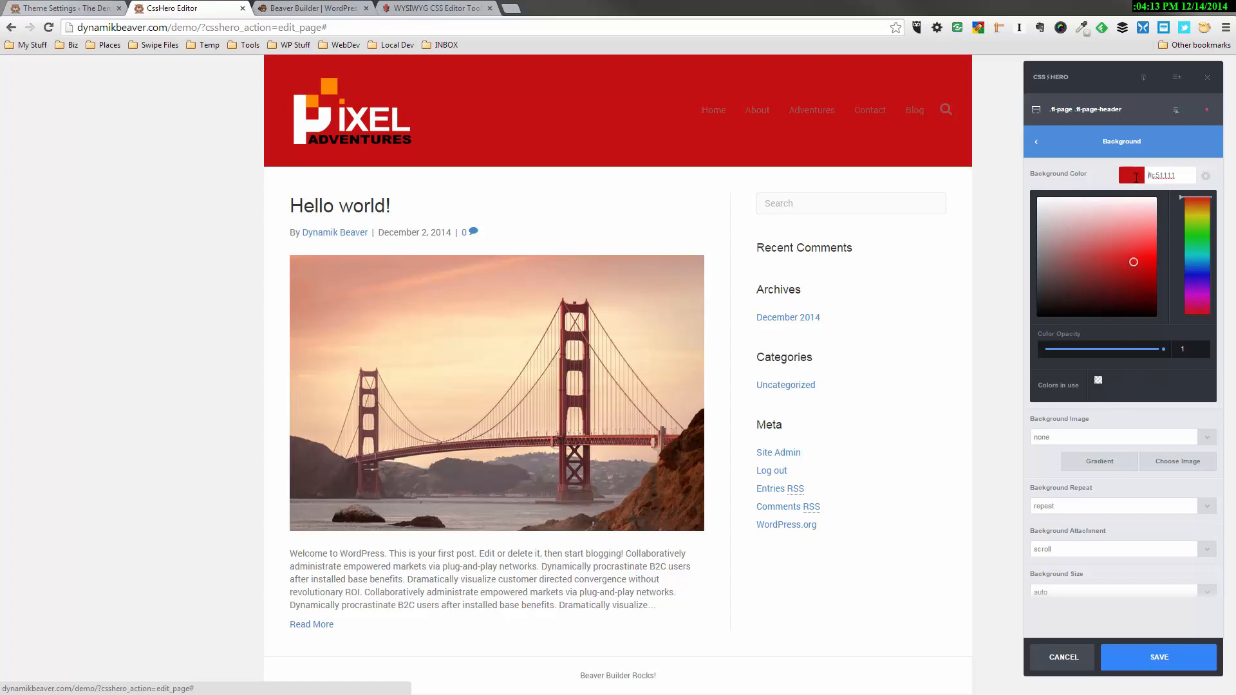
{"action": "left_click", "coordinate": [1136, 177]}
{"action": "left_click", "coordinate": [1182, 174]}
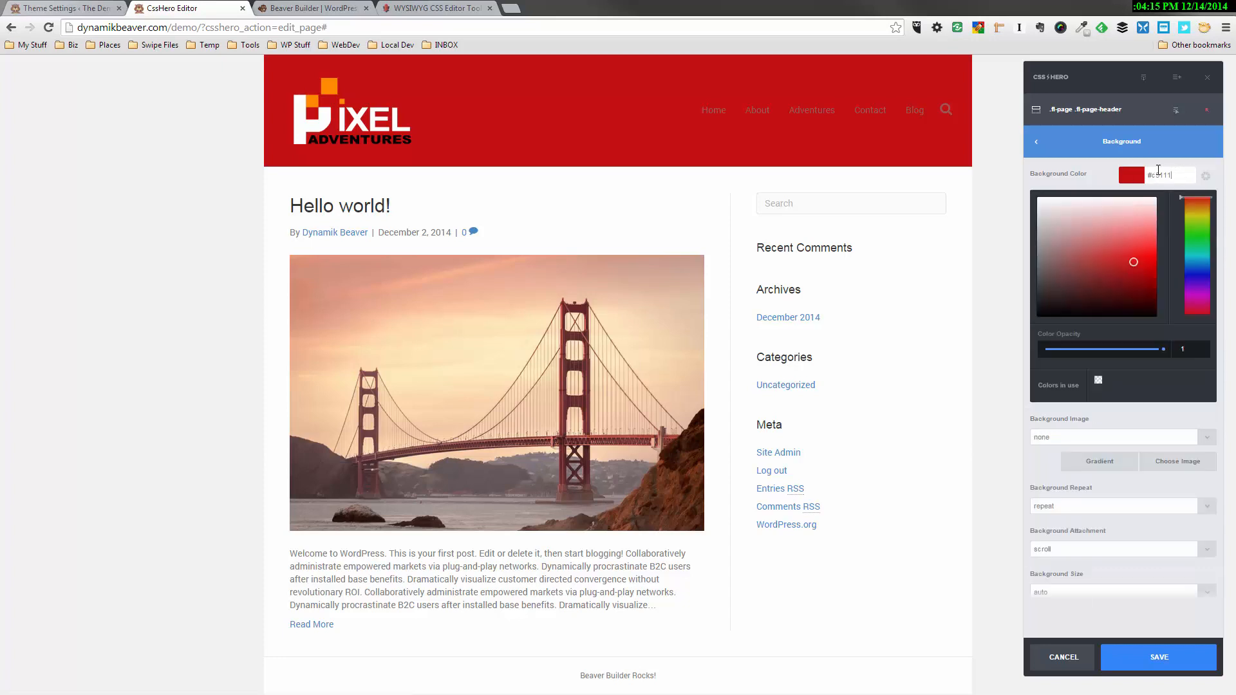
{"action": "key", "text": "ctrl+a"}
{"action": "key", "text": "BackSpace"}
{"action": "left_click", "coordinate": [1099, 381]}
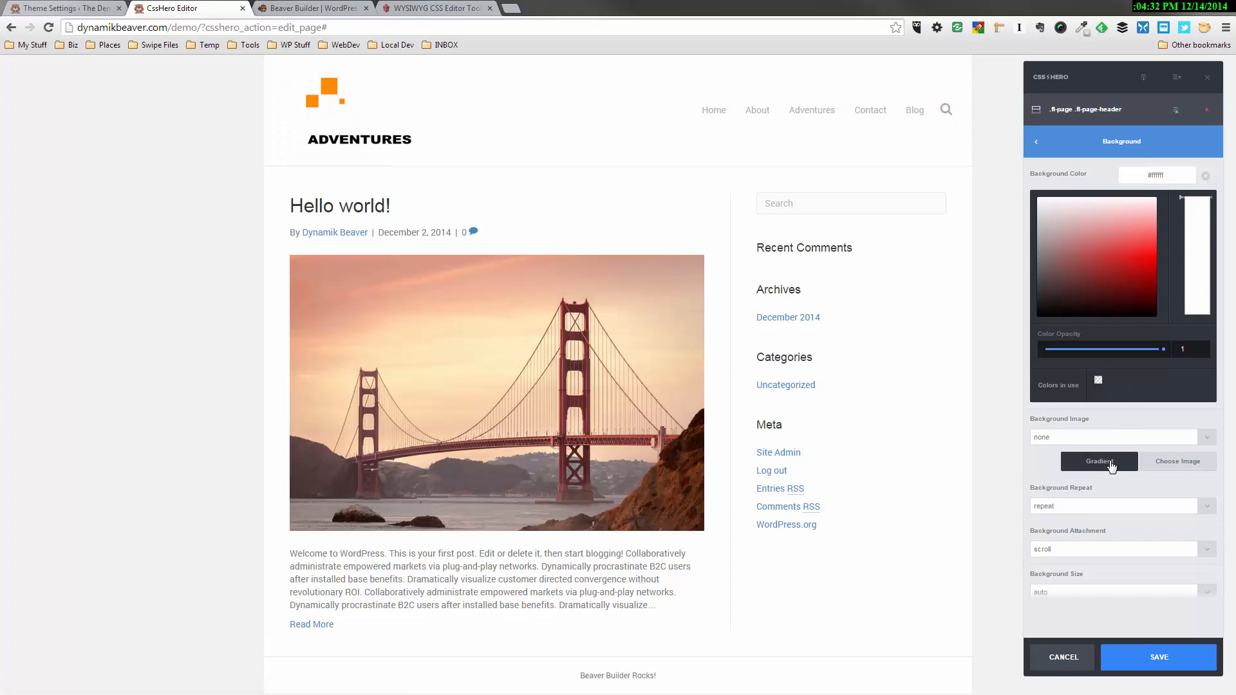
Try a gradient as the header background with green, #28f067, as its first color
{"action": "left_click", "coordinate": [1110, 462]}
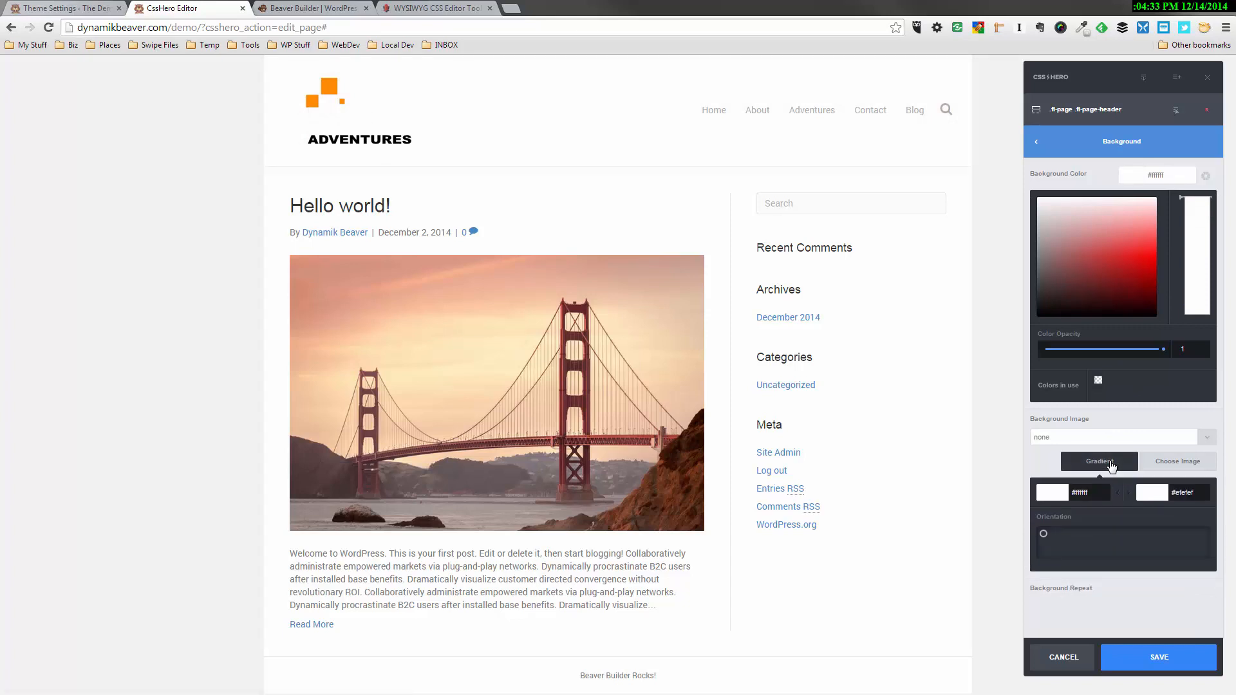
{"action": "left_click", "coordinate": [1051, 492]}
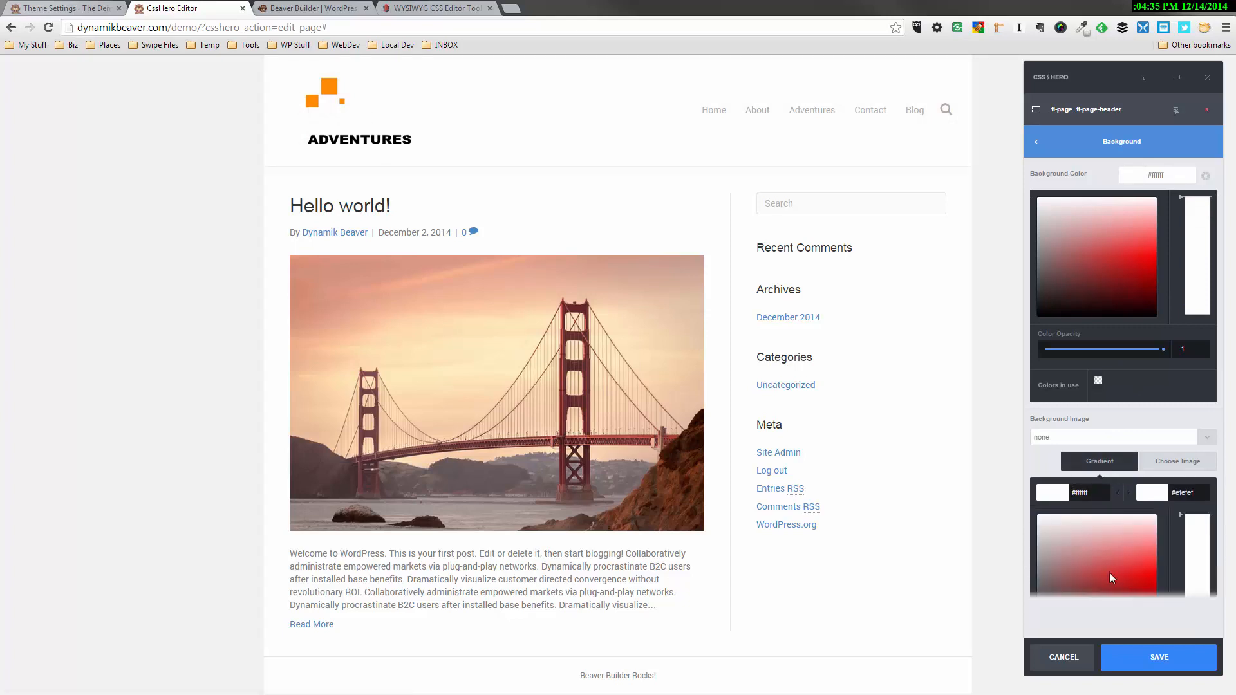
{"action": "scroll", "coordinate": [1131, 539], "scroll_direction": "down", "scroll_amount": 2}
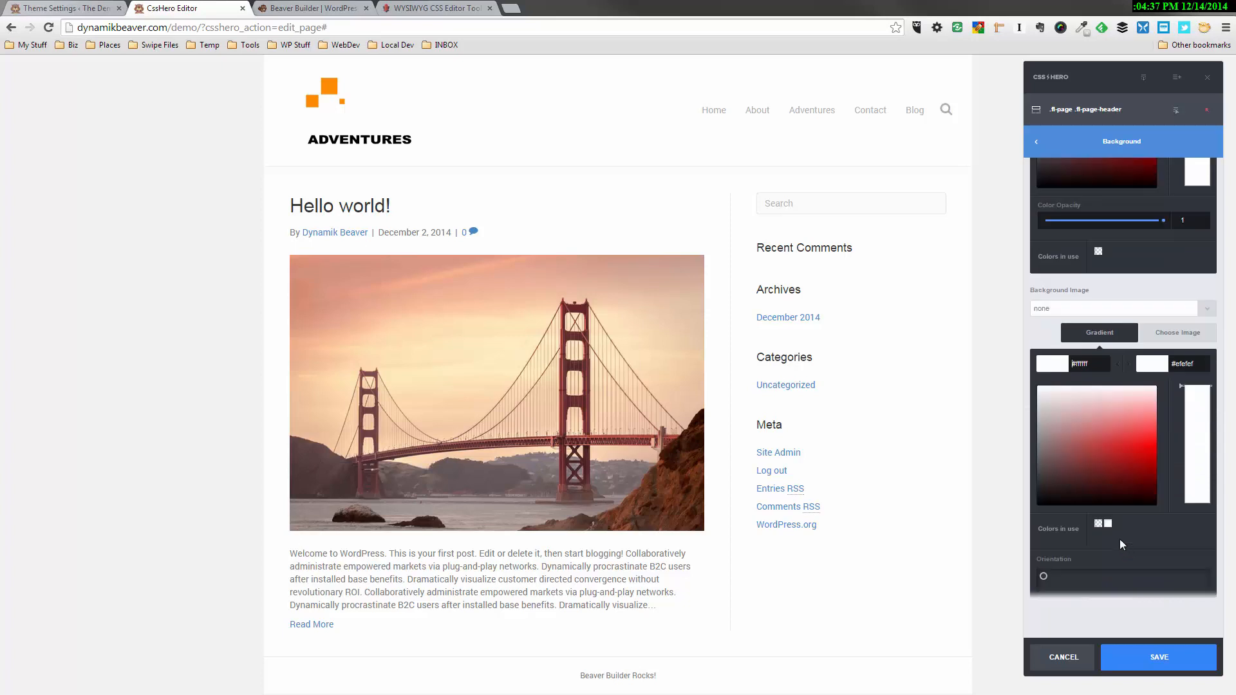
{"action": "left_click", "coordinate": [1145, 438]}
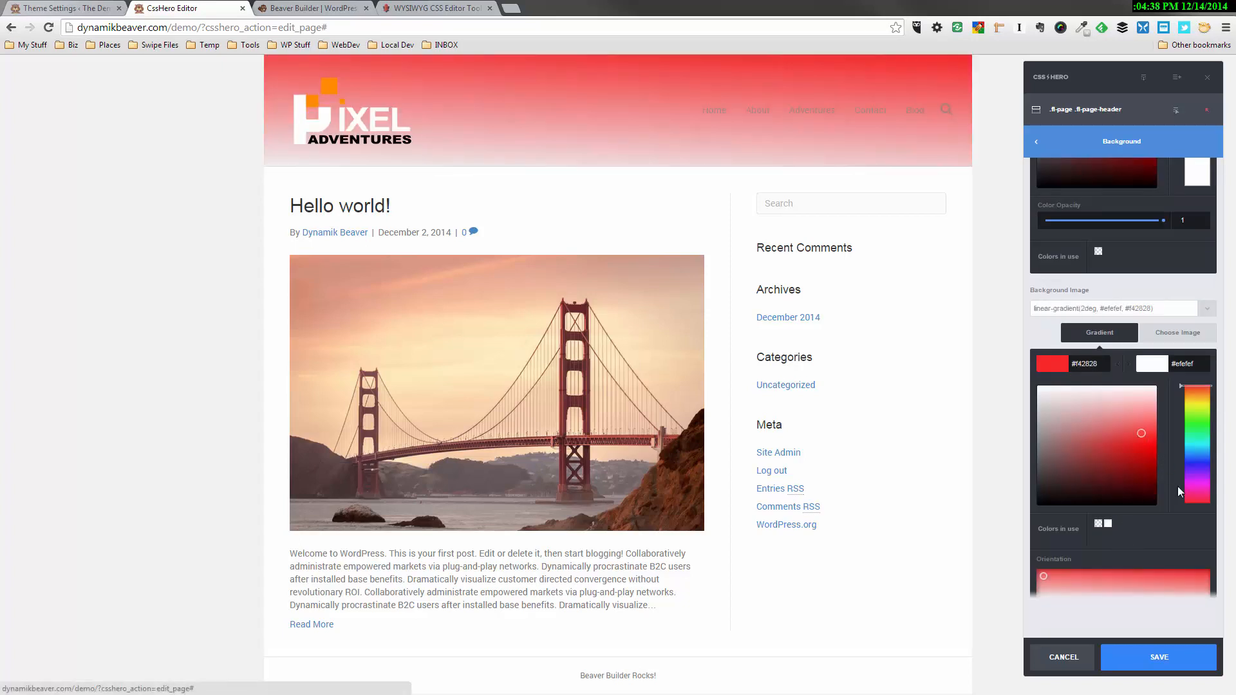
{"action": "left_click", "coordinate": [1199, 430]}
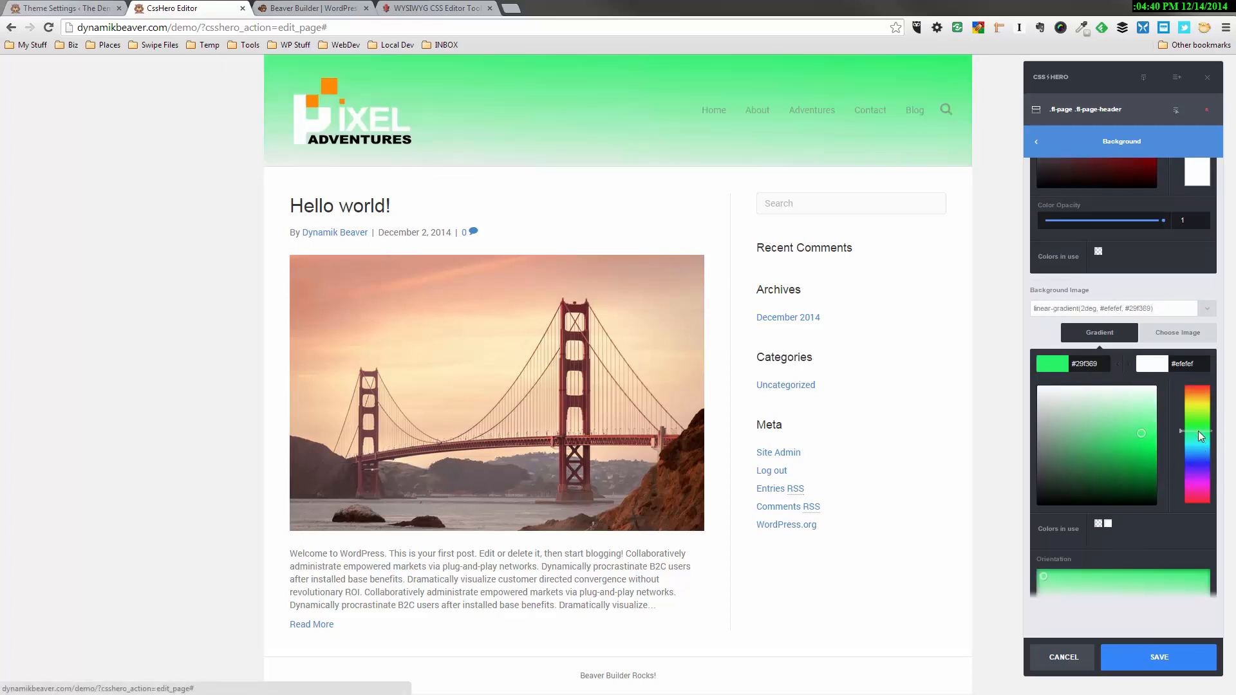
{"action": "left_click", "coordinate": [1140, 439]}
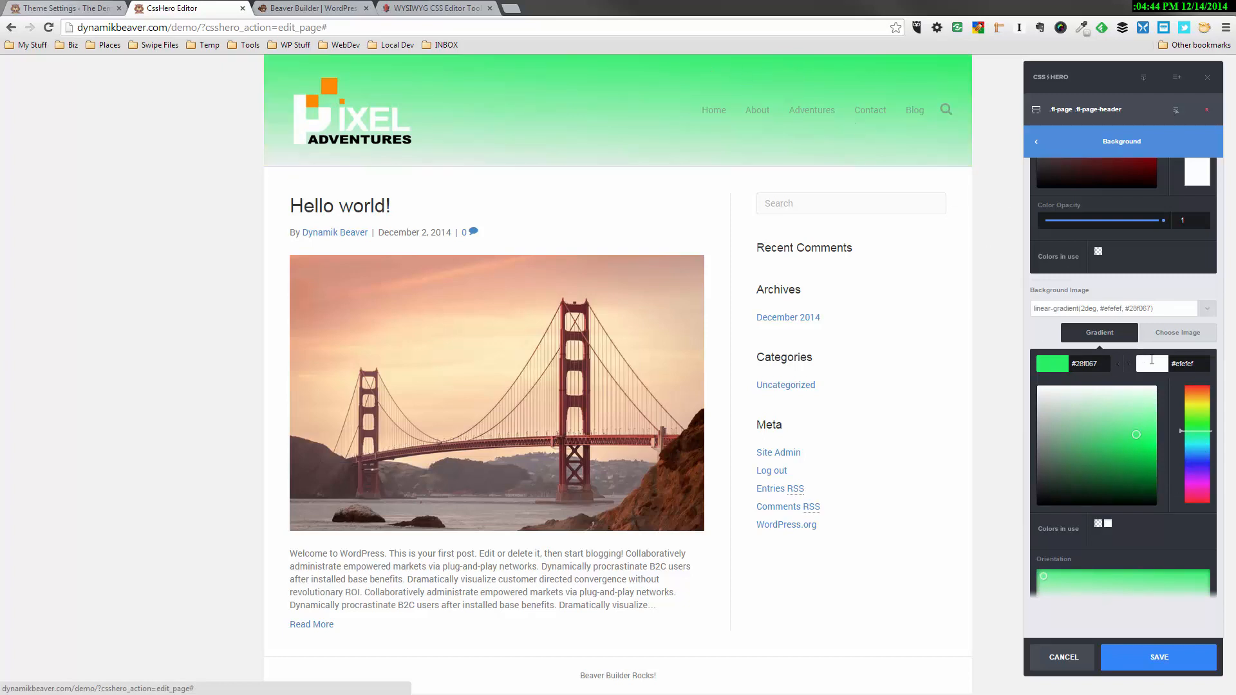
Try pale green, #d2fee6, as the second color of the header gradient
{"action": "left_click", "coordinate": [1152, 362]}
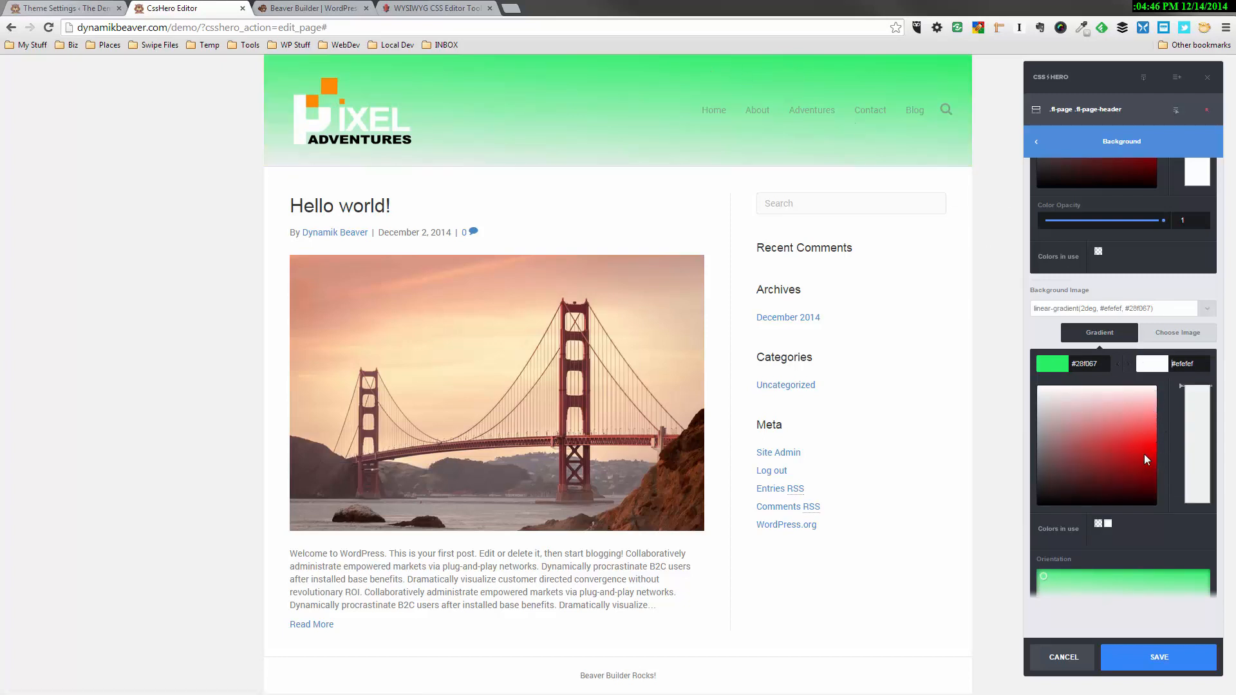
{"action": "left_click", "coordinate": [1144, 453]}
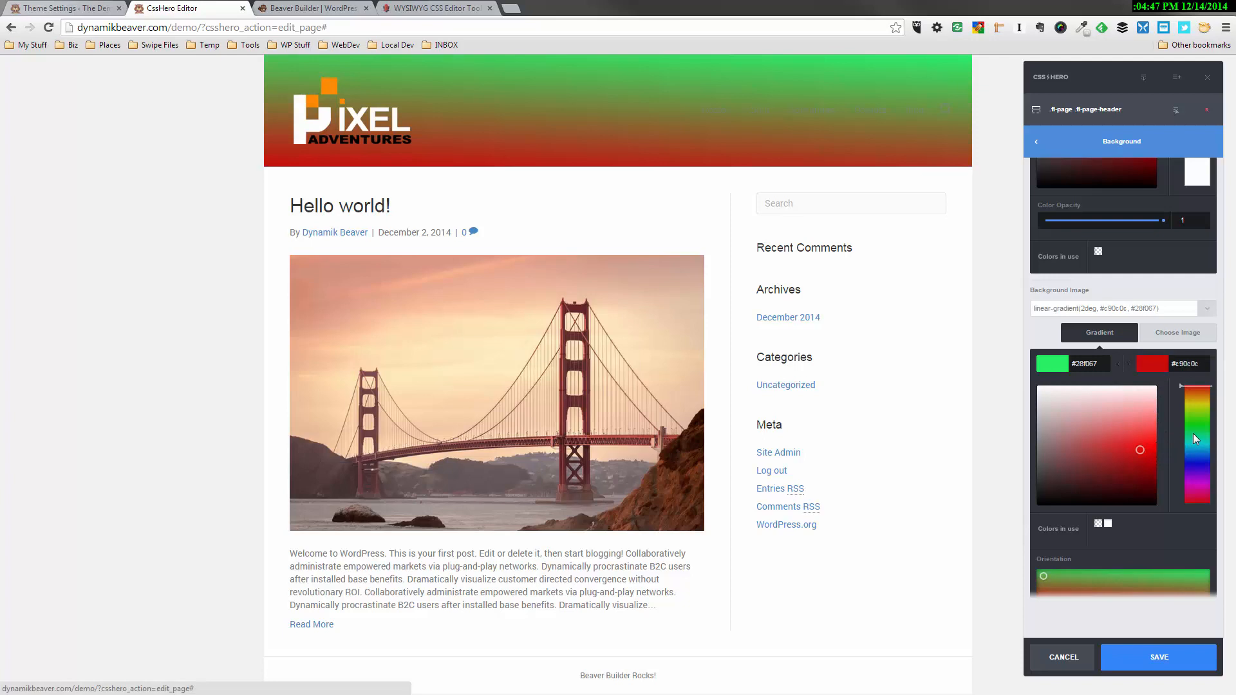
{"action": "left_click", "coordinate": [1192, 434]}
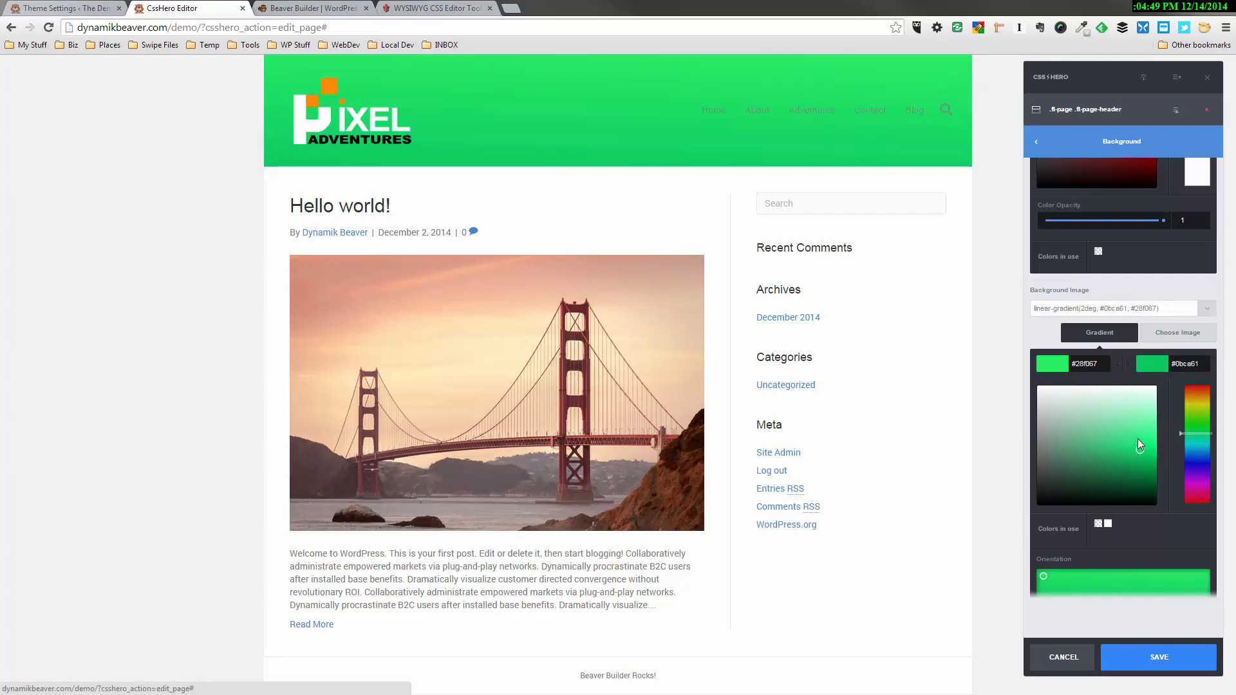
{"action": "left_click_drag", "start_coordinate": [1137, 439], "coordinate": [1152, 397]}
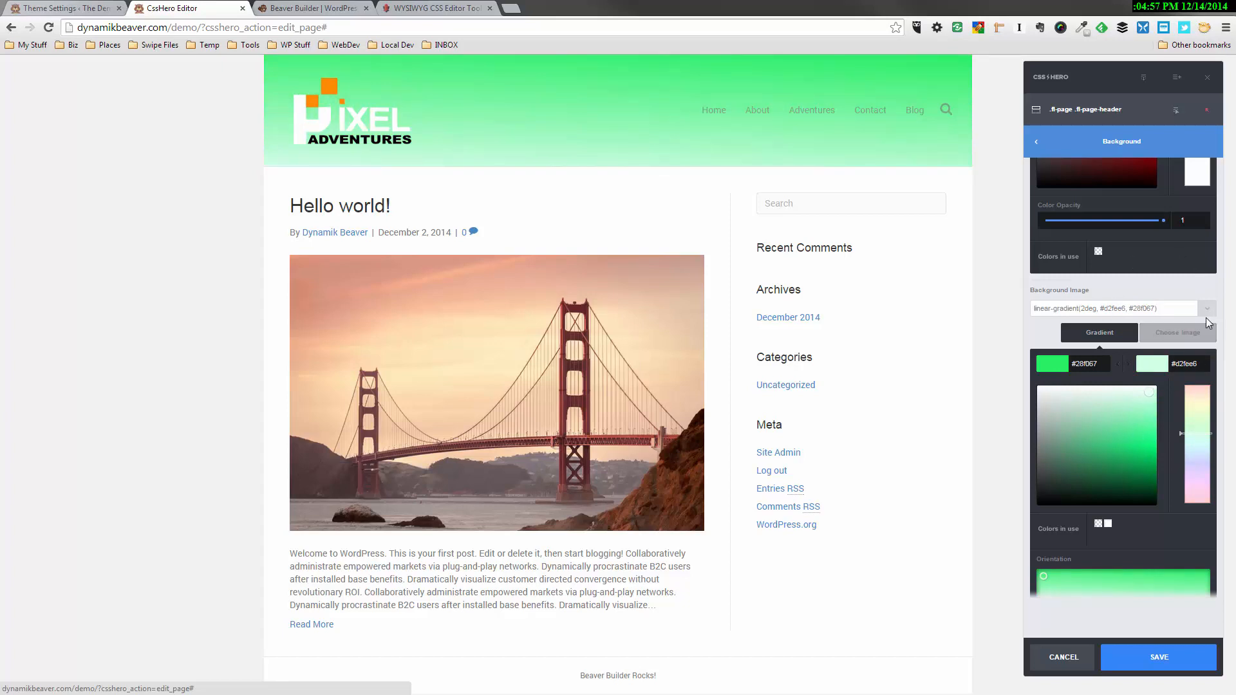
Clear the gradient and use the 8bc72ed7 sunset image from the media library at full size as the header background
{"action": "left_click", "coordinate": [1206, 311]}
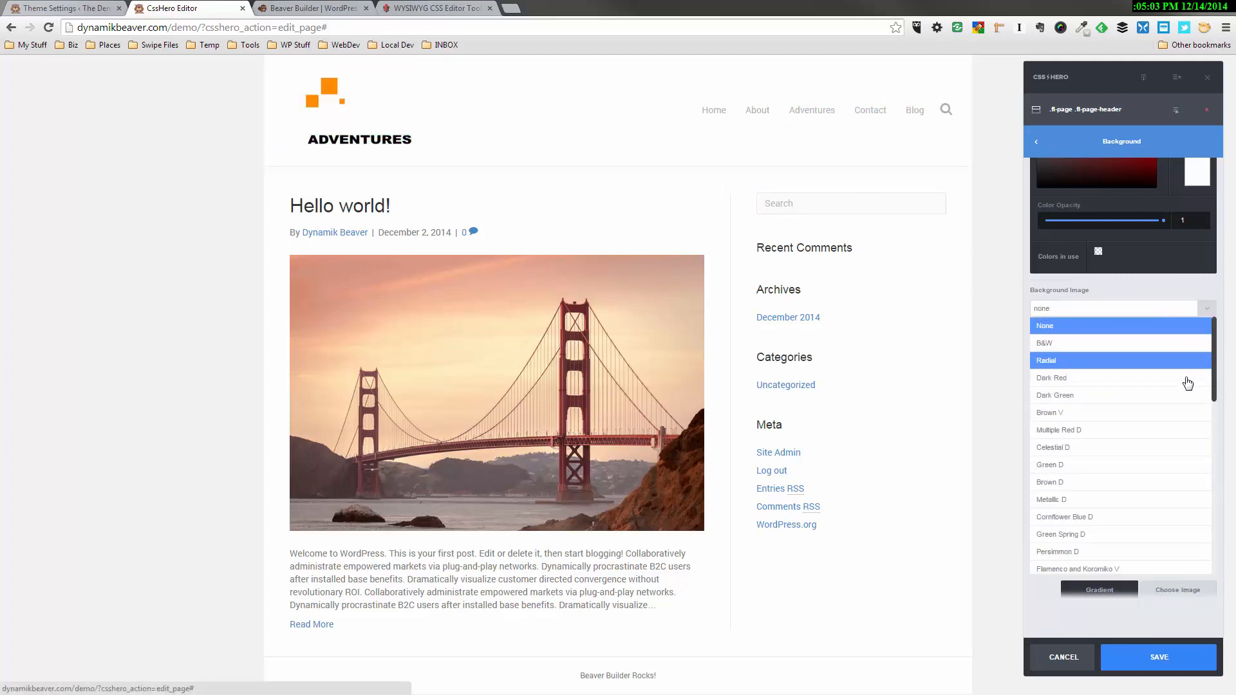
{"action": "scroll", "coordinate": [1183, 412], "scroll_direction": "down", "scroll_amount": 5}
{"action": "scroll", "coordinate": [1166, 555], "scroll_direction": "down", "scroll_amount": 3}
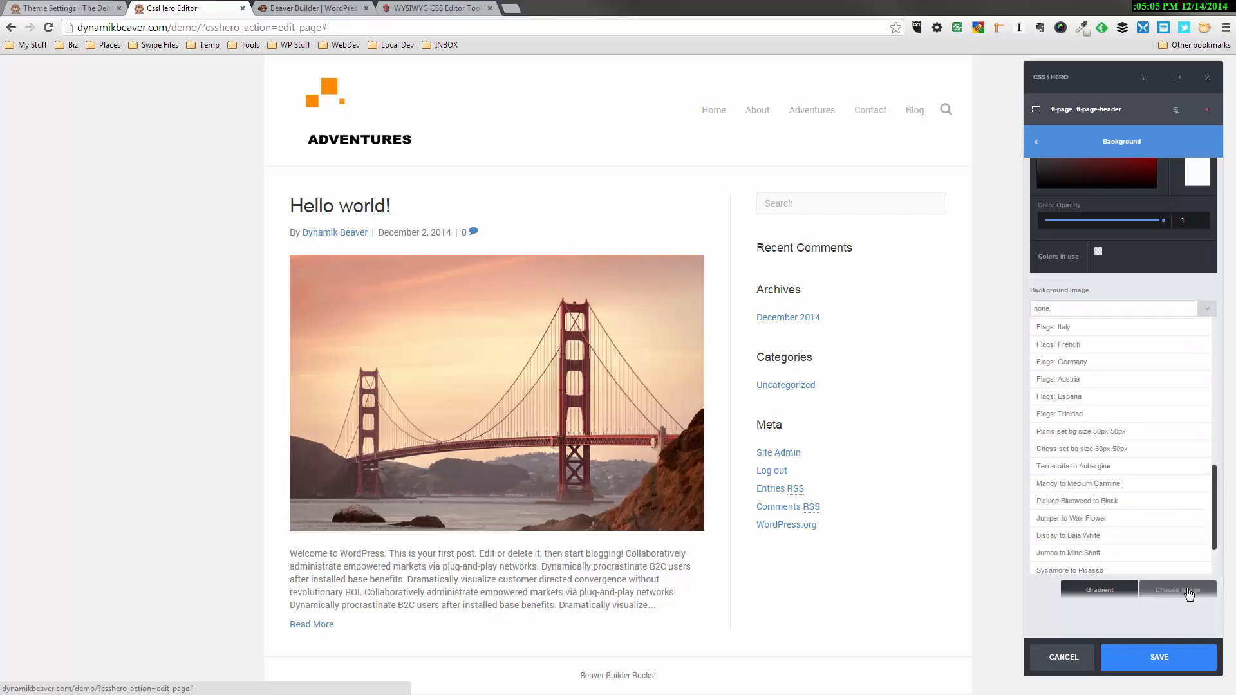
{"action": "left_click", "coordinate": [1187, 587]}
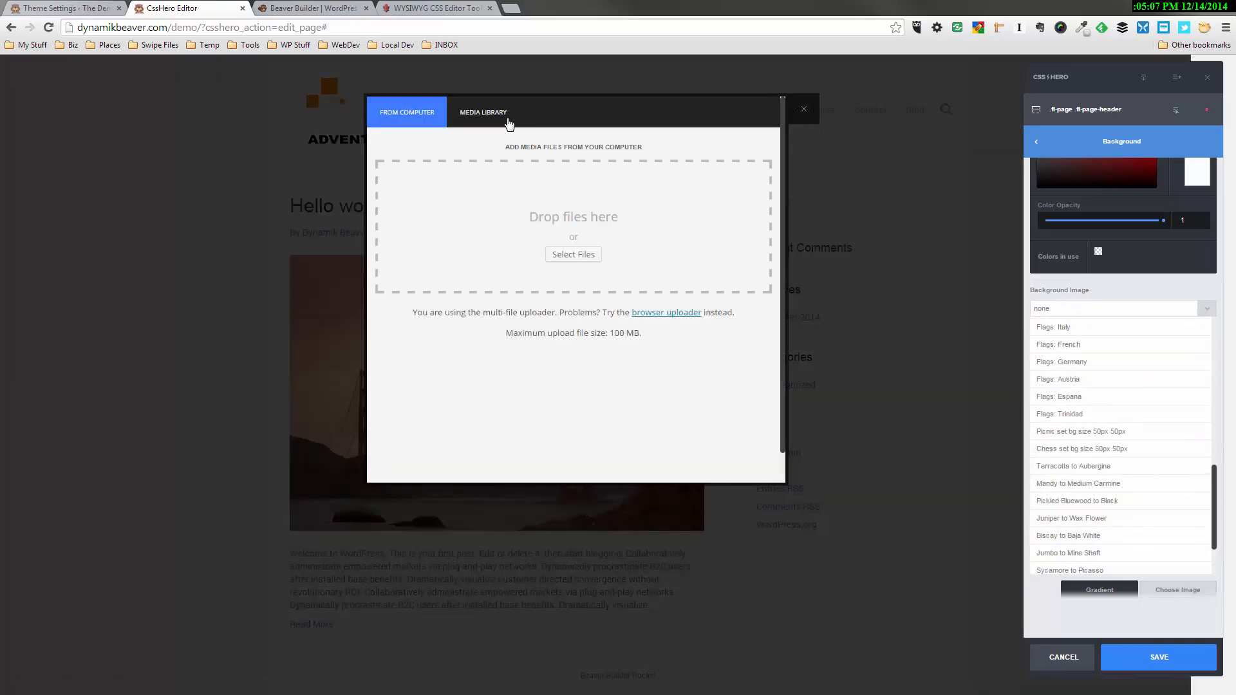
{"action": "left_click", "coordinate": [488, 122]}
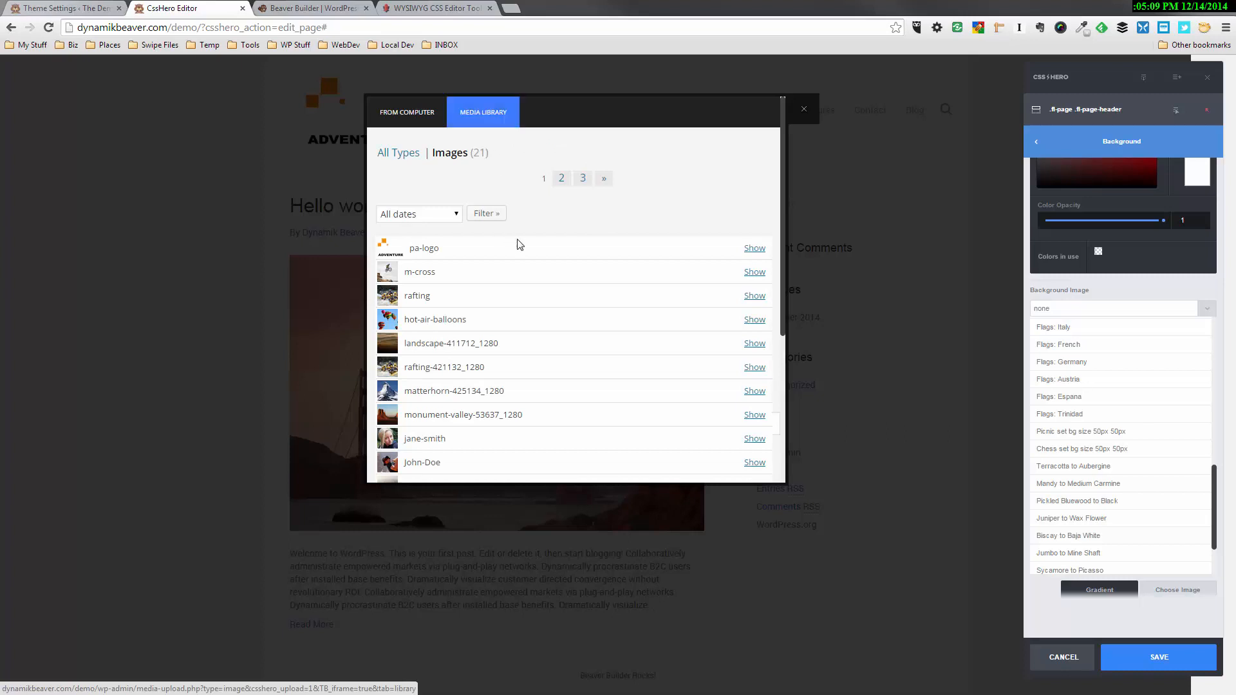
{"action": "scroll", "coordinate": [574, 326], "scroll_direction": "down", "scroll_amount": 1}
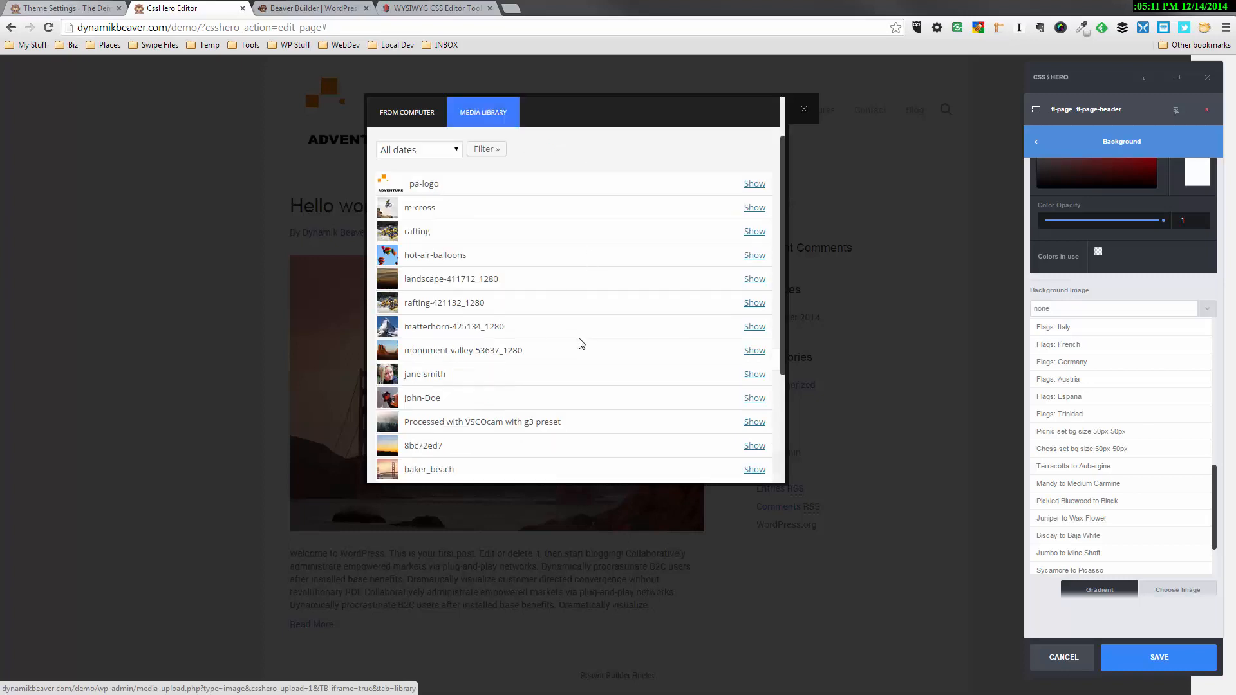
{"action": "scroll", "coordinate": [580, 343], "scroll_direction": "down", "scroll_amount": 1}
{"action": "left_click", "coordinate": [757, 383]}
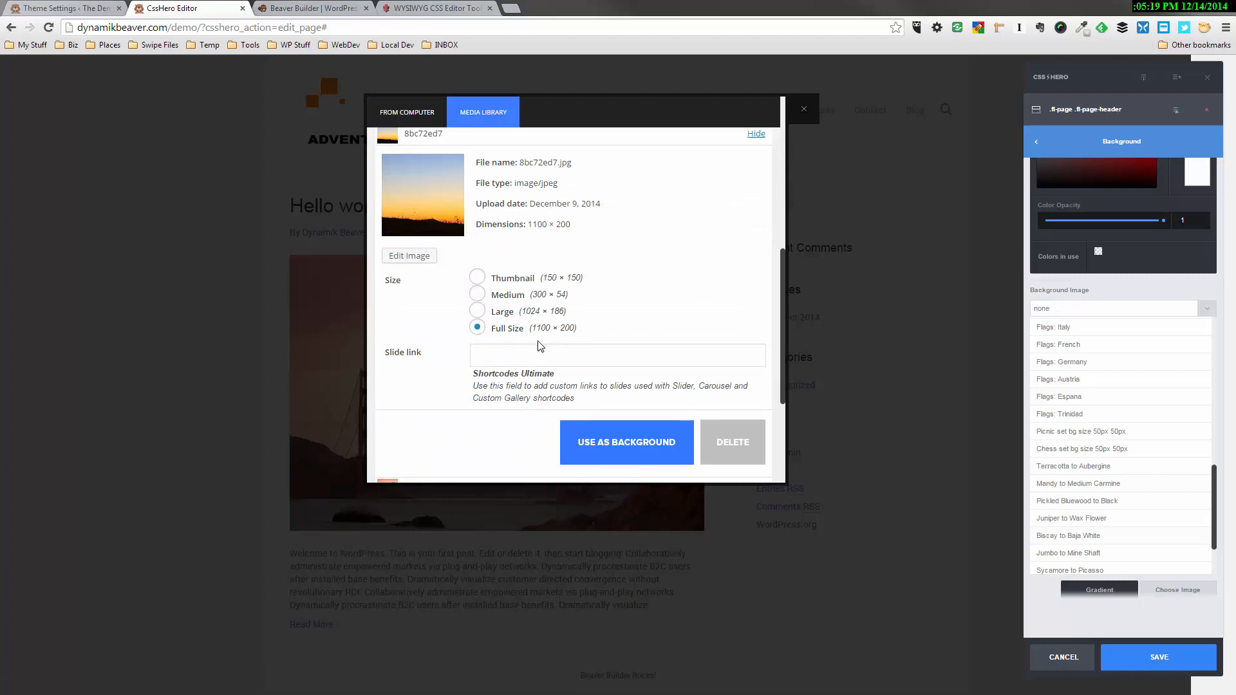
{"action": "left_click", "coordinate": [645, 441]}
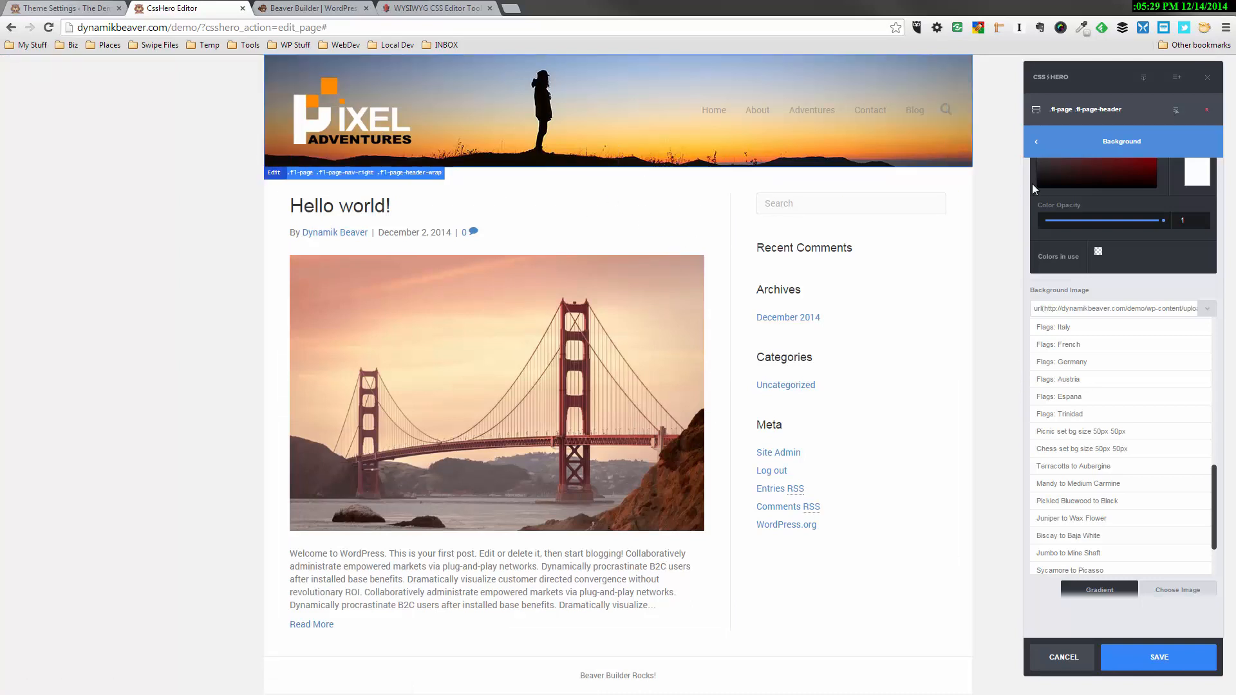
Set the page header's height to 200px and save the header styling
{"action": "left_click", "coordinate": [1065, 145]}
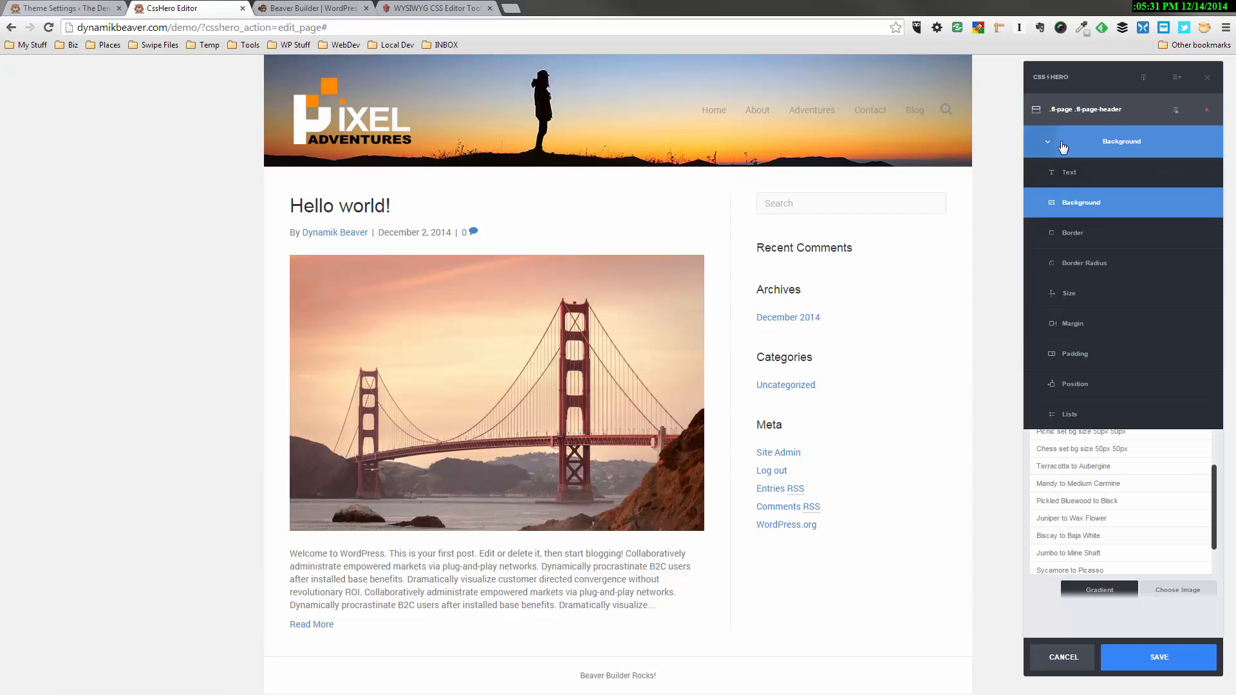
{"action": "left_click", "coordinate": [1065, 293]}
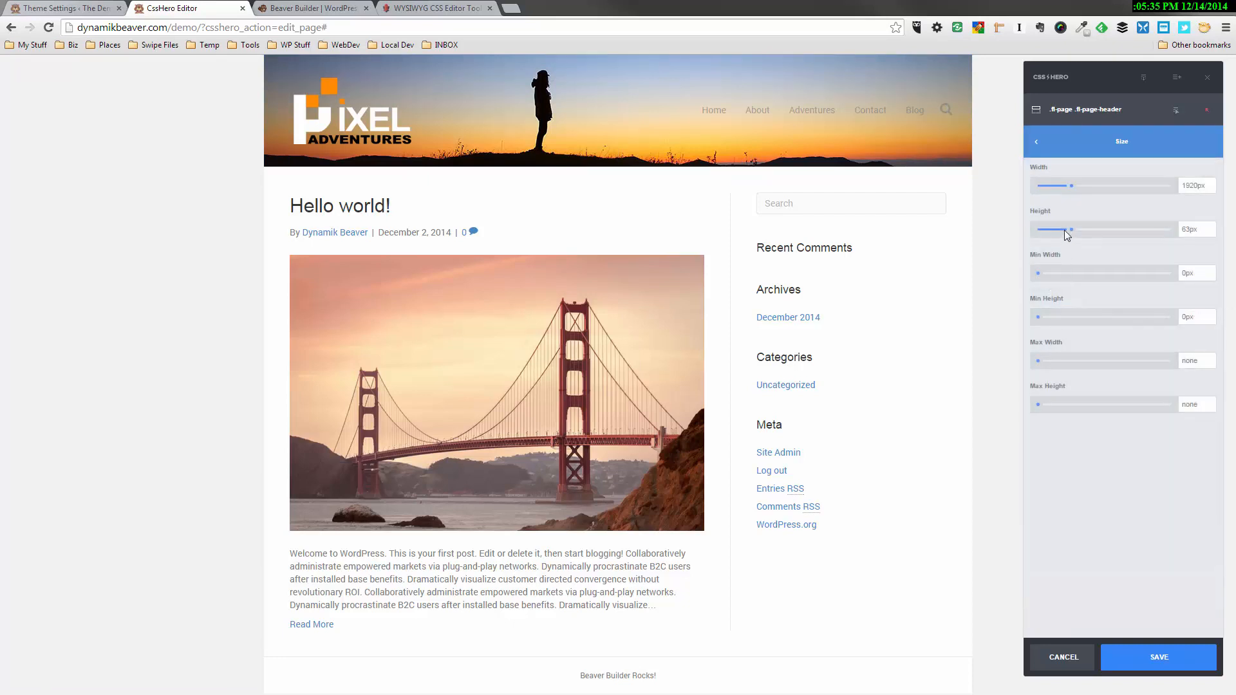
{"action": "left_click_drag", "start_coordinate": [1071, 229], "coordinate": [1152, 233]}
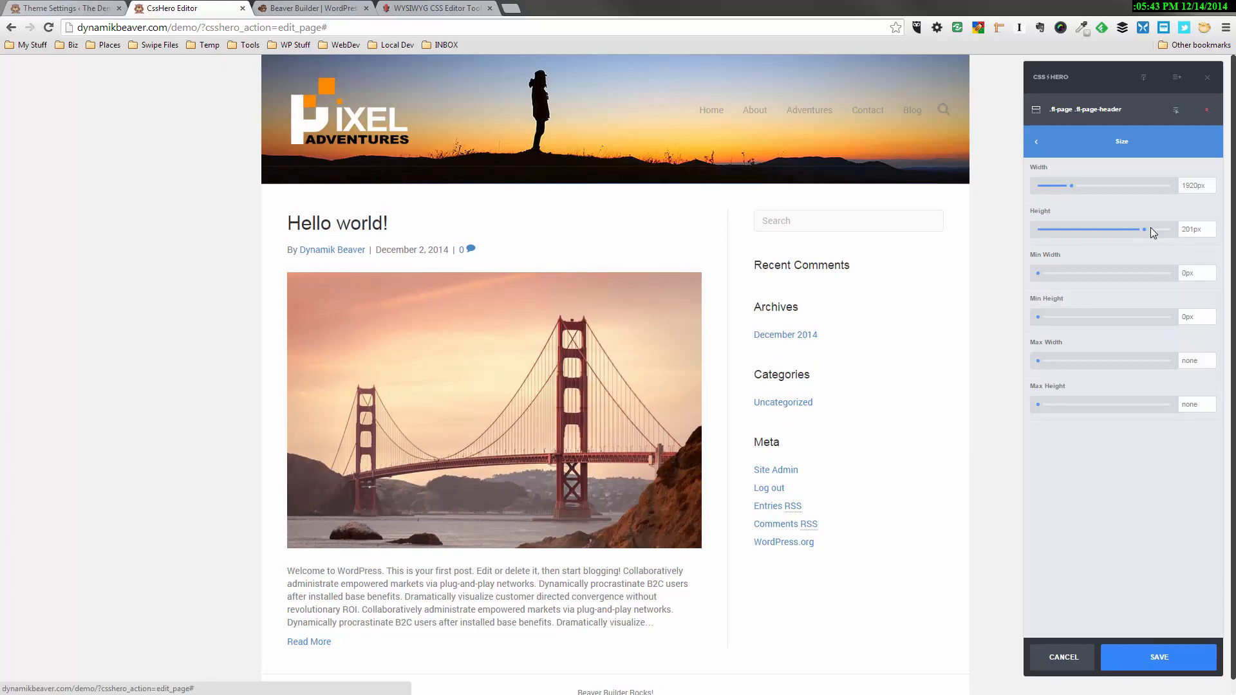
{"action": "left_click", "coordinate": [1188, 230]}
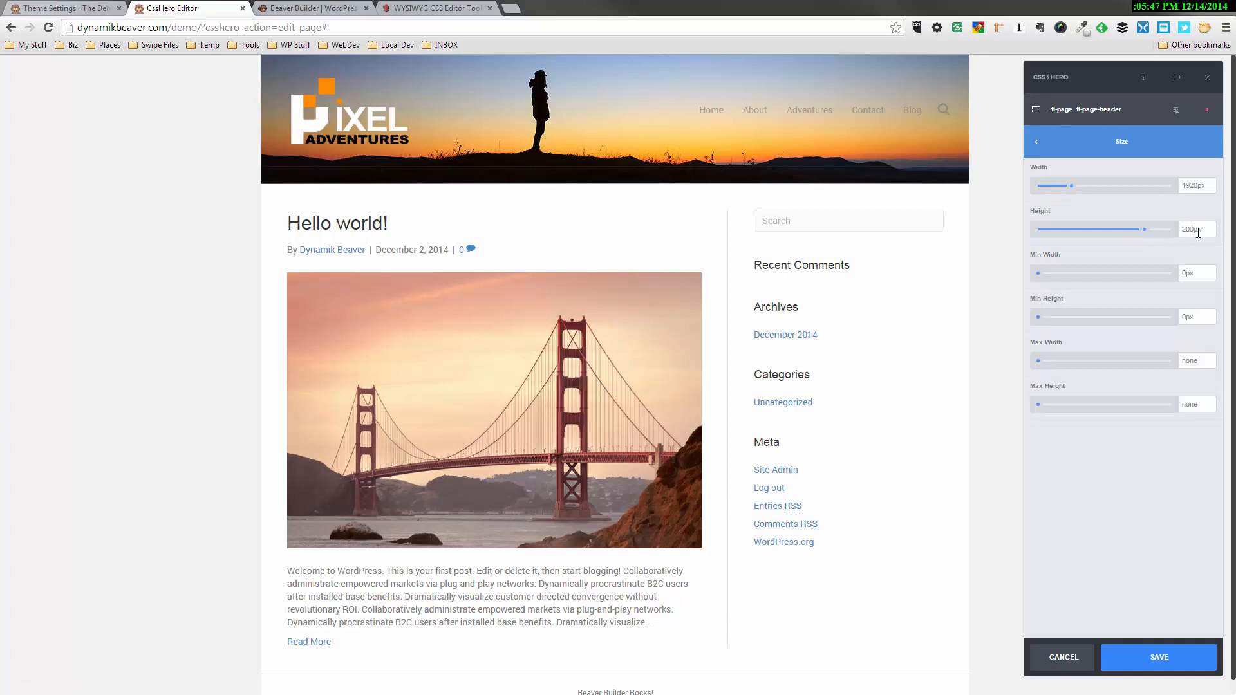
{"action": "mouse_move", "coordinate": [1143, 229]}
{"action": "left_mouse_down"}
{"action": "mouse_move", "coordinate": [1132, 230]}
{"action": "mouse_move", "coordinate": [1157, 227]}
{"action": "left_mouse_up"}
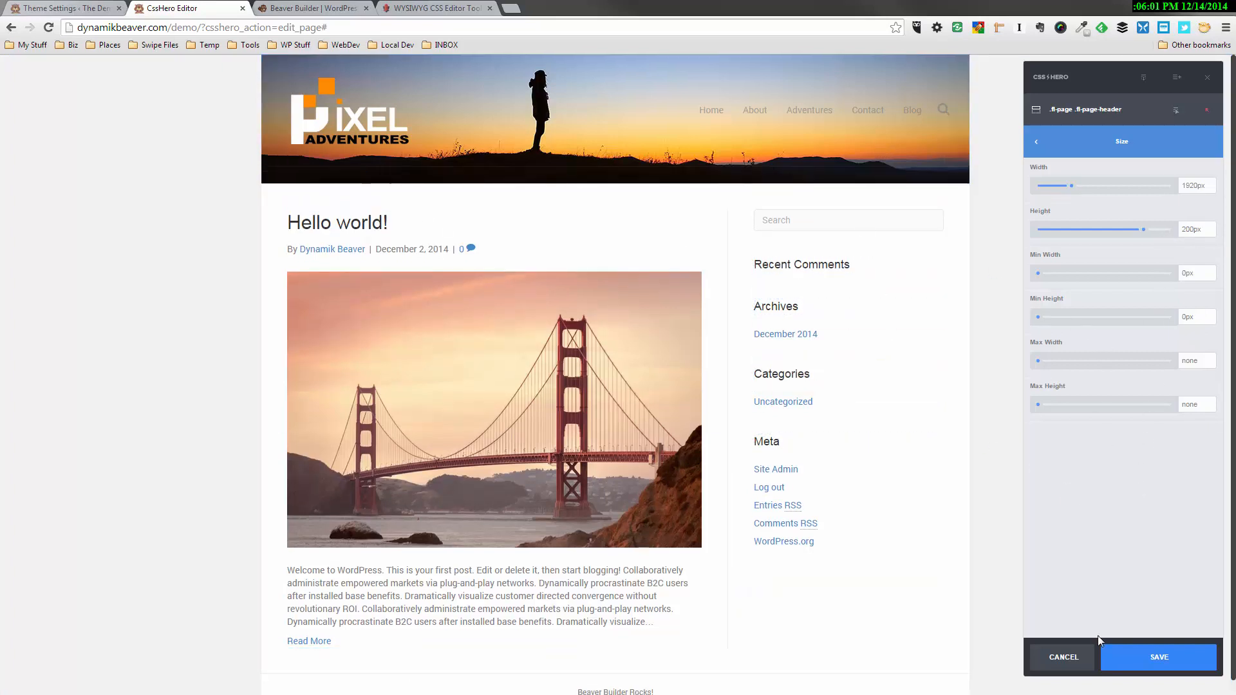
{"action": "left_click", "coordinate": [1160, 657]}
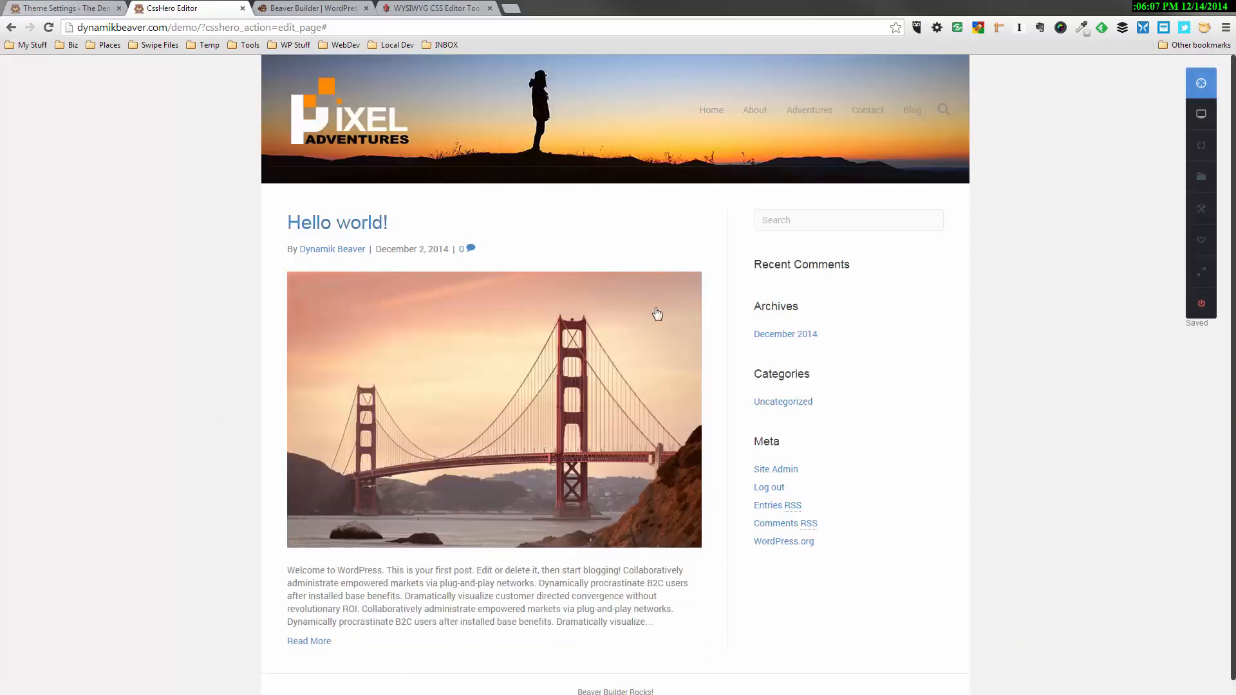
Set the header logo image's top margin to -9px, dismiss the display-property tip and save the styling
{"action": "left_click", "coordinate": [1202, 82]}
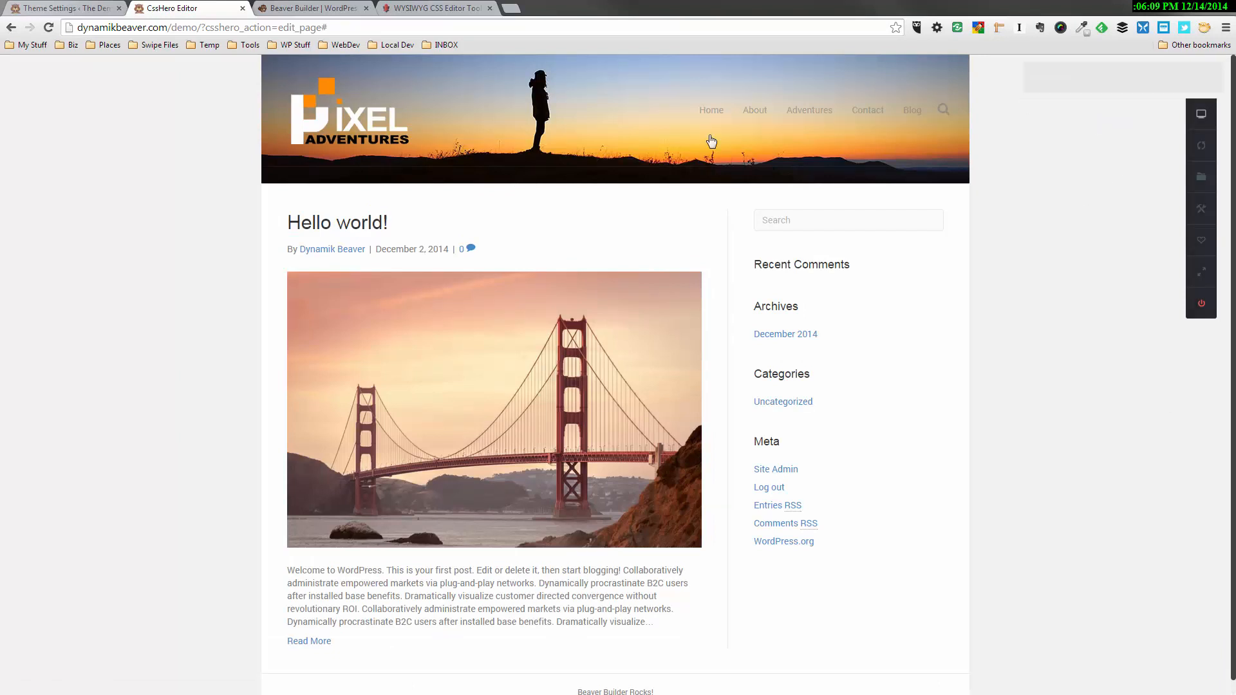
{"action": "left_click", "coordinate": [352, 122]}
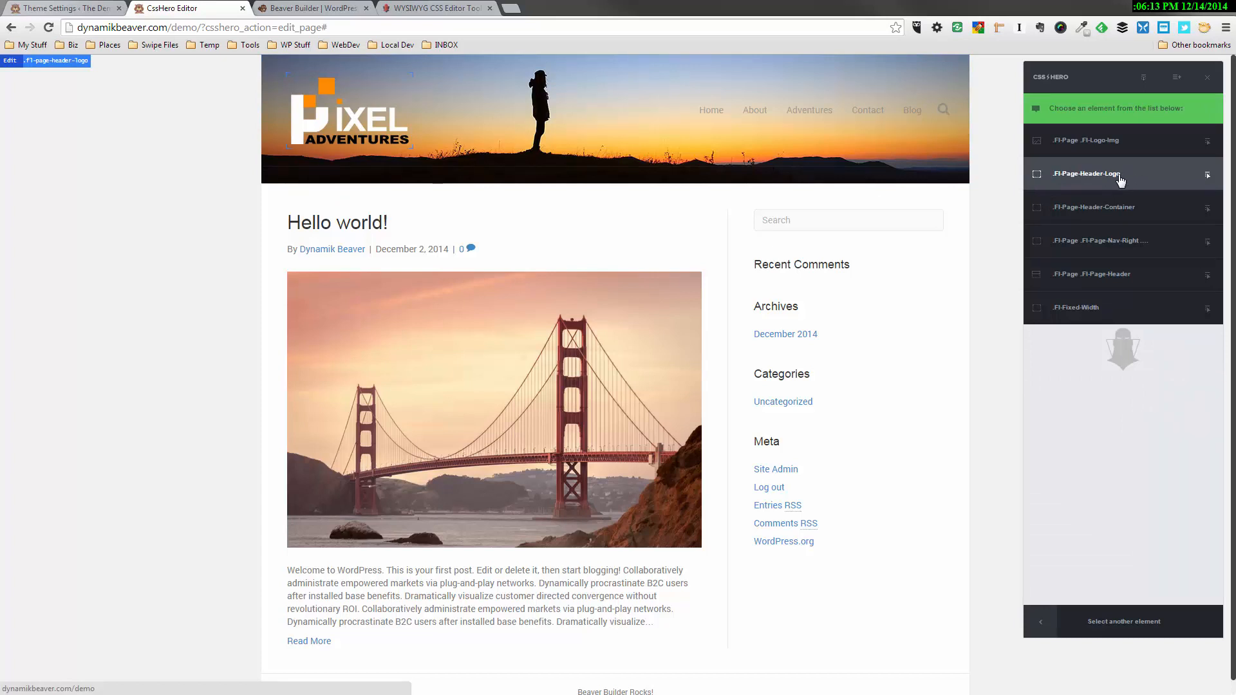
{"action": "left_click", "coordinate": [1109, 145]}
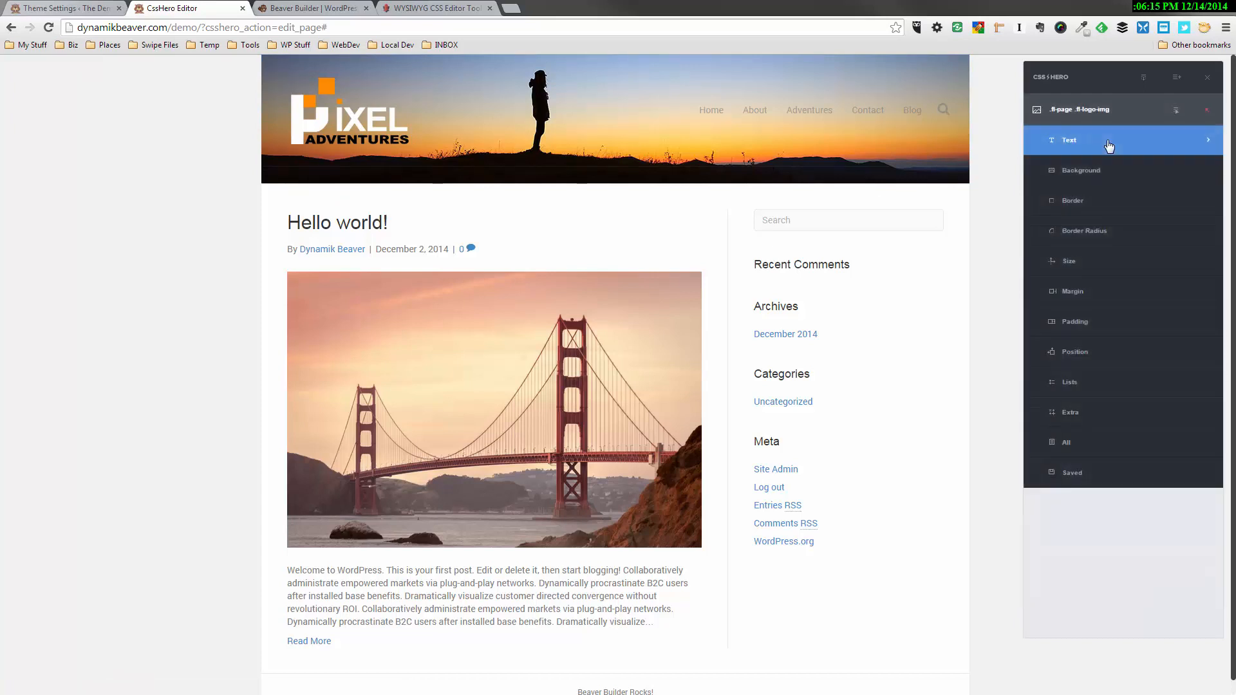
{"action": "left_click", "coordinate": [1073, 293]}
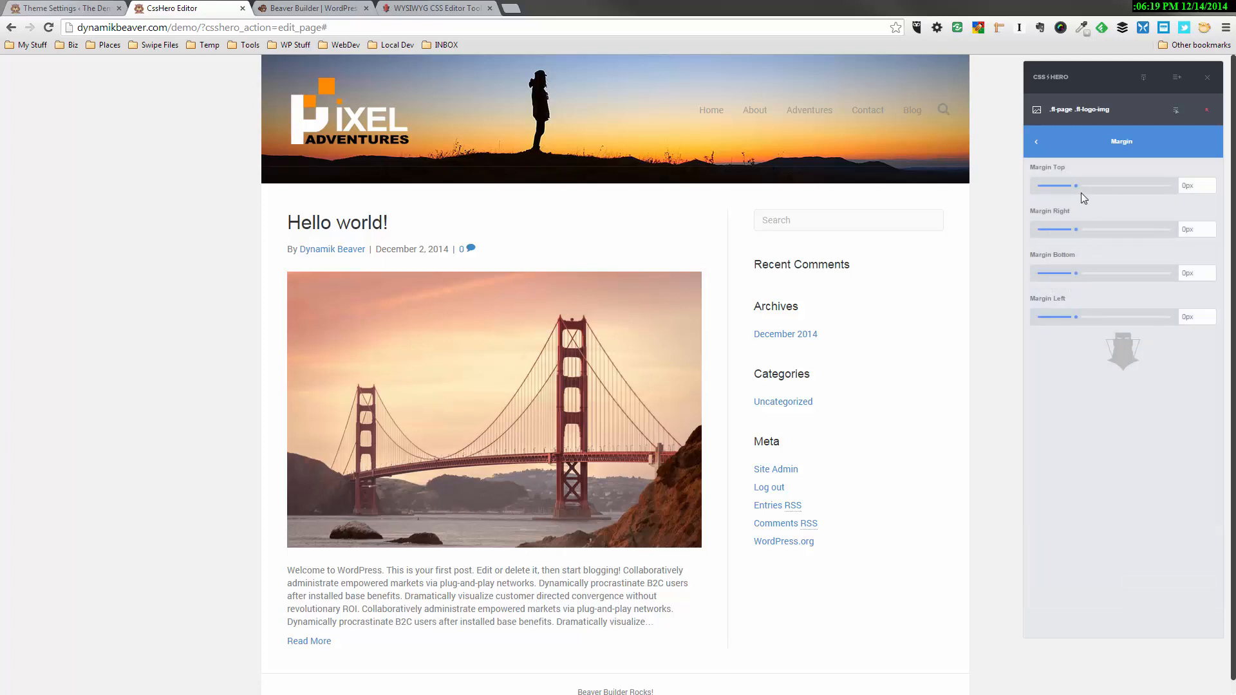
{"action": "left_click_drag", "start_coordinate": [1081, 192], "coordinate": [1054, 195]}
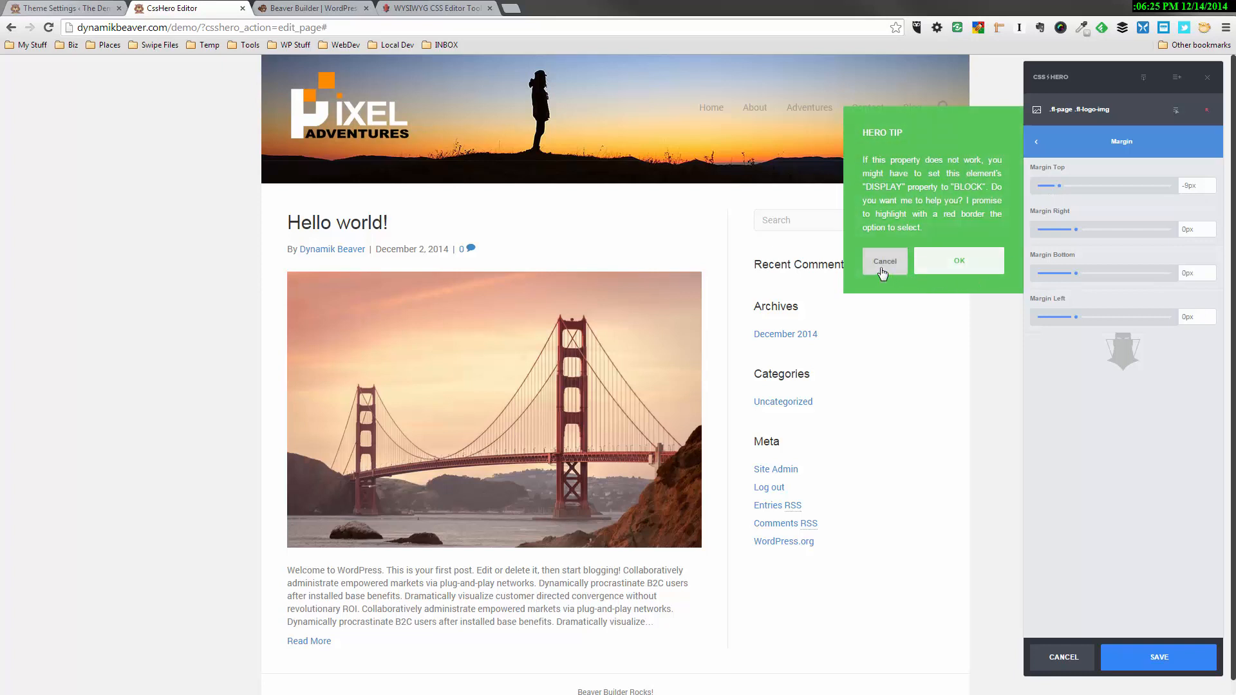
{"action": "left_click", "coordinate": [882, 274]}
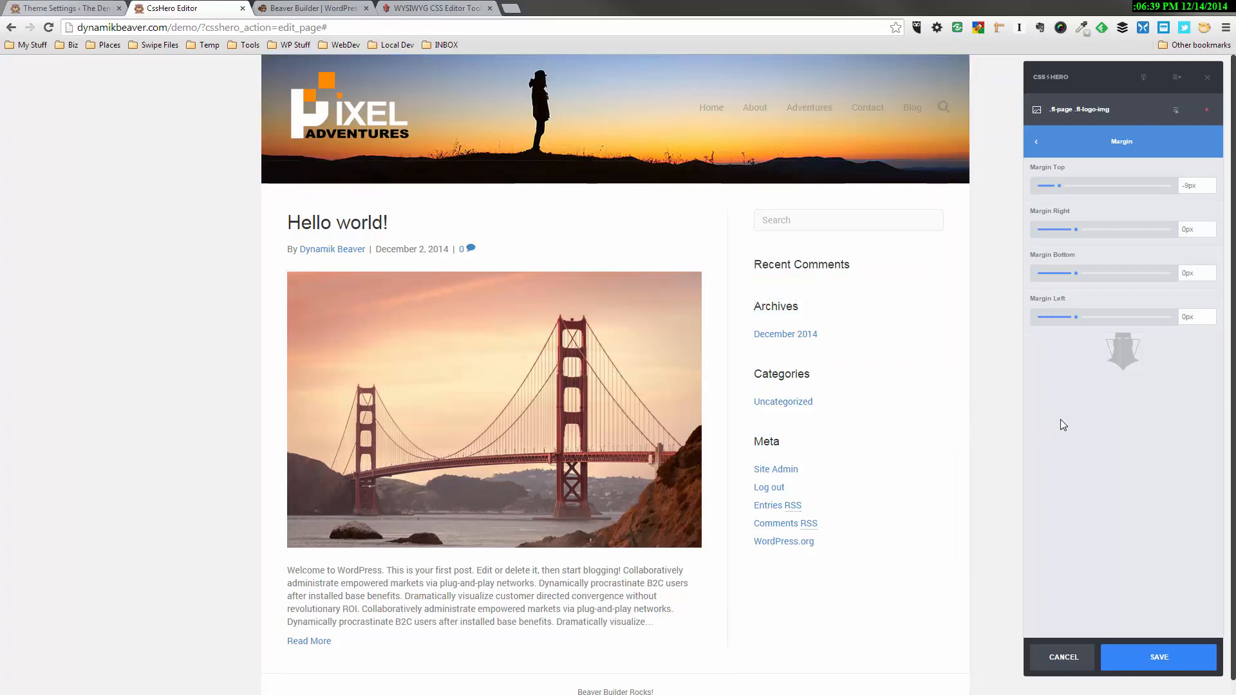
{"action": "left_click", "coordinate": [1136, 656]}
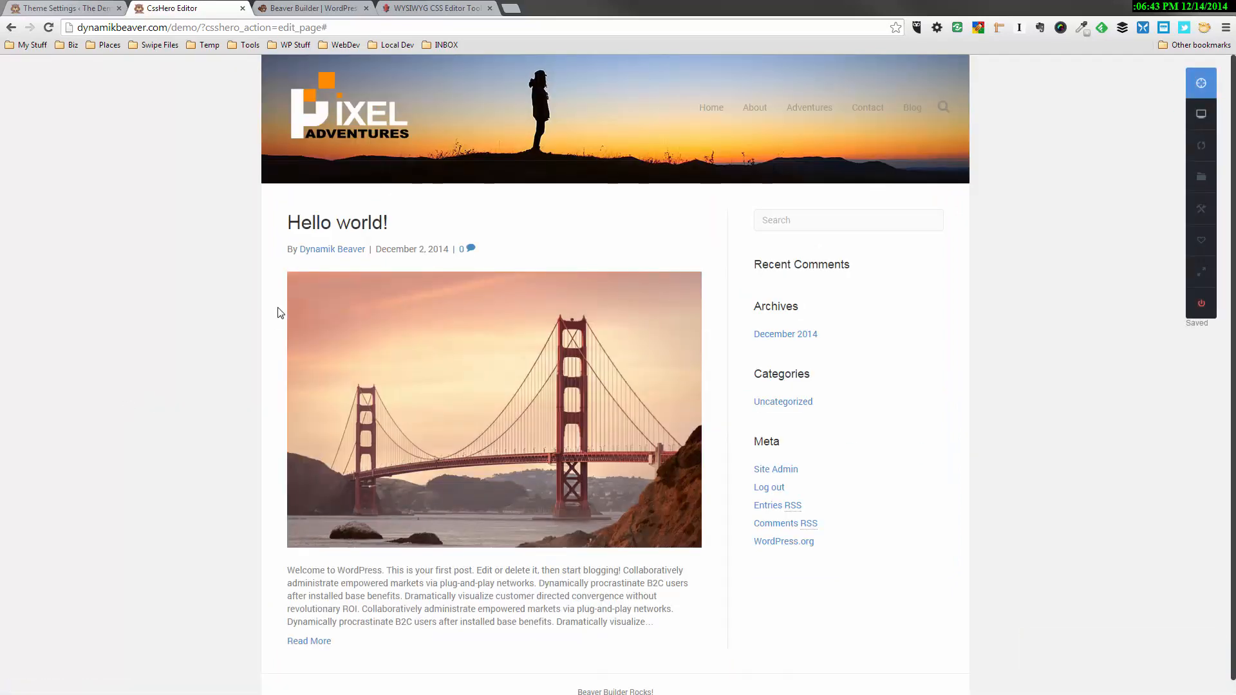
Change the header menu position to Bottom in the theme settings, save, and reload the site in the CSS Hero editor
{"action": "left_click", "coordinate": [69, 13]}
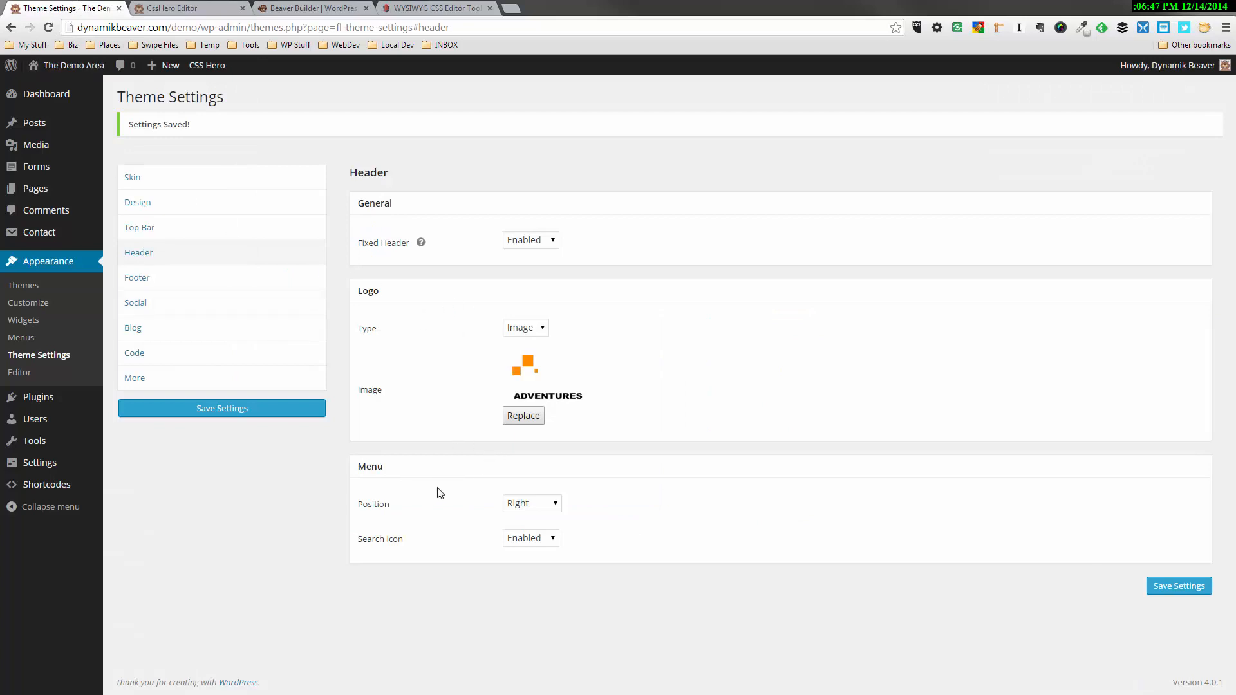
{"action": "left_click", "coordinate": [542, 509]}
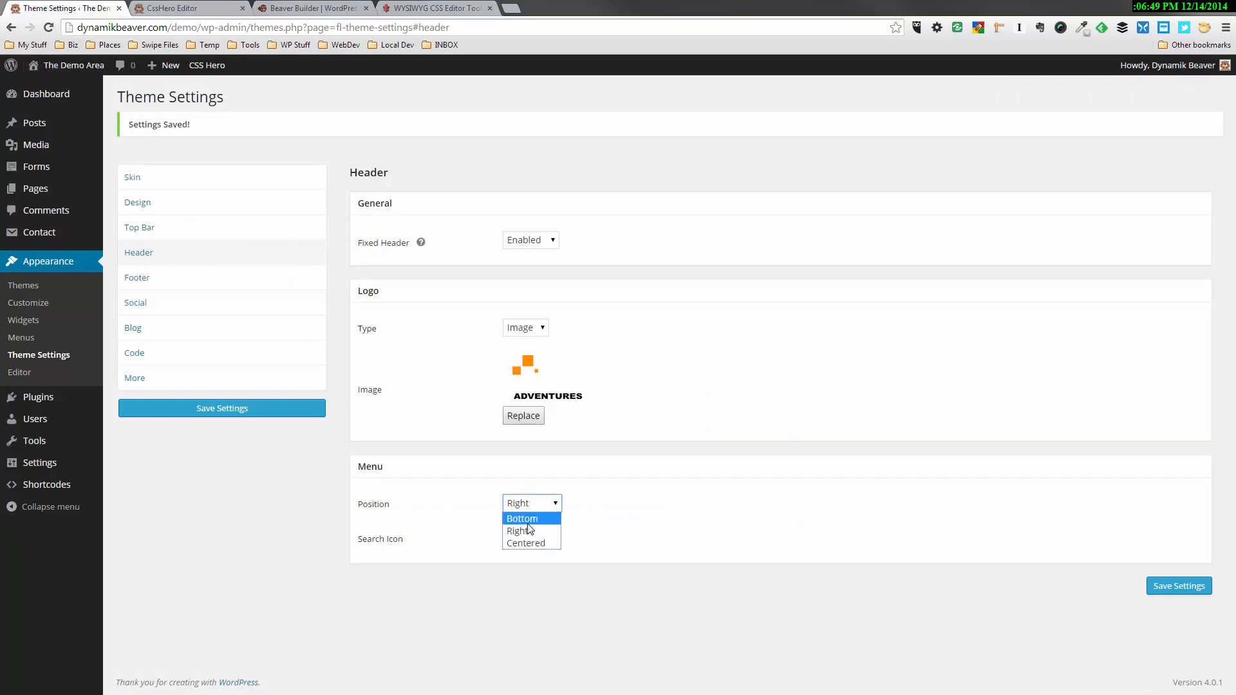
{"action": "left_click", "coordinate": [529, 524]}
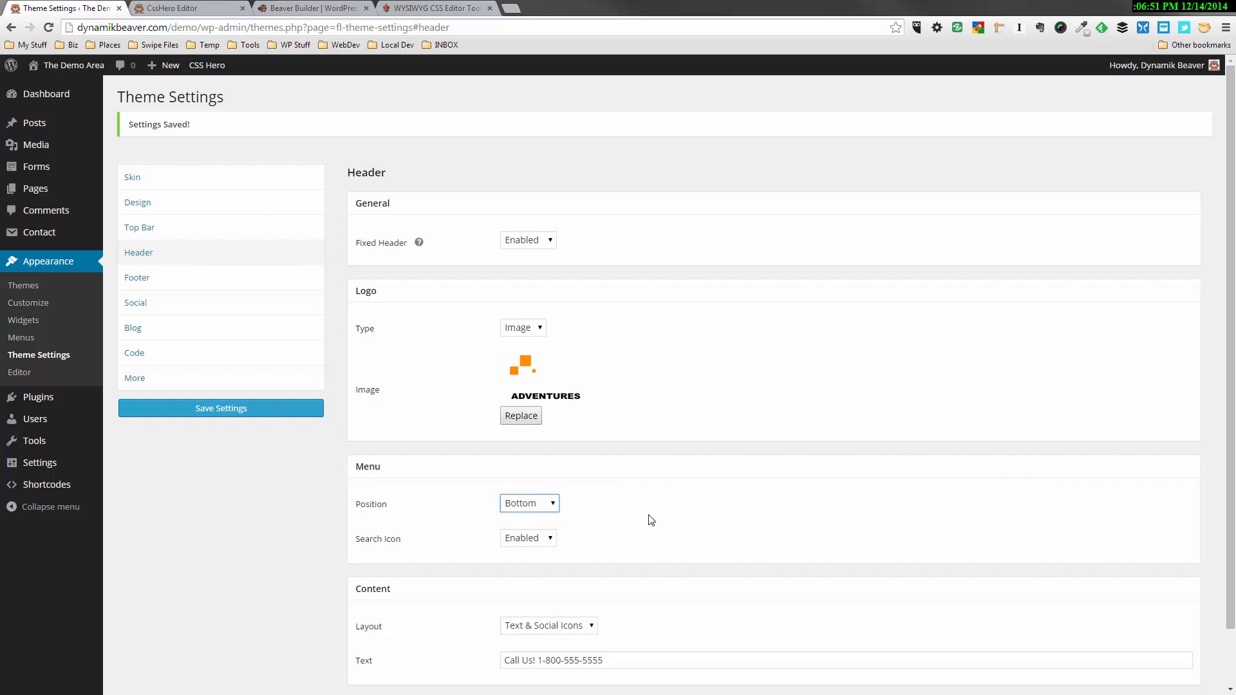
{"action": "scroll", "coordinate": [648, 519], "scroll_direction": "down", "scroll_amount": 1}
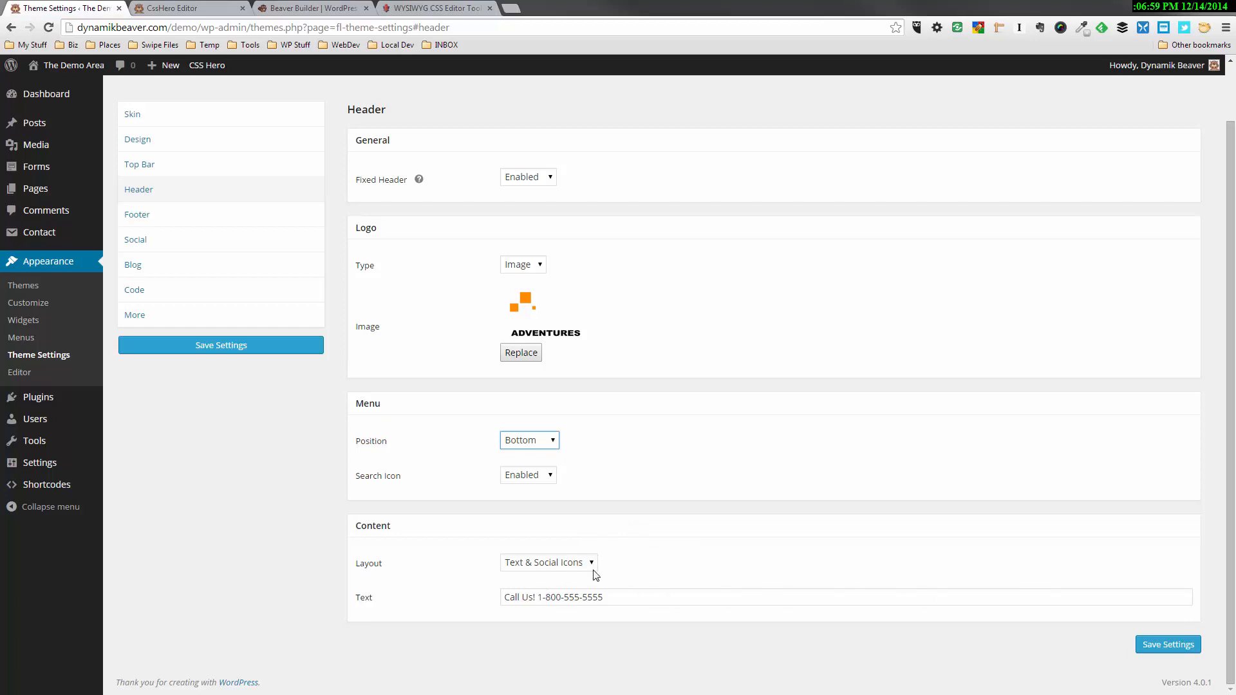
{"action": "left_click", "coordinate": [1149, 647]}
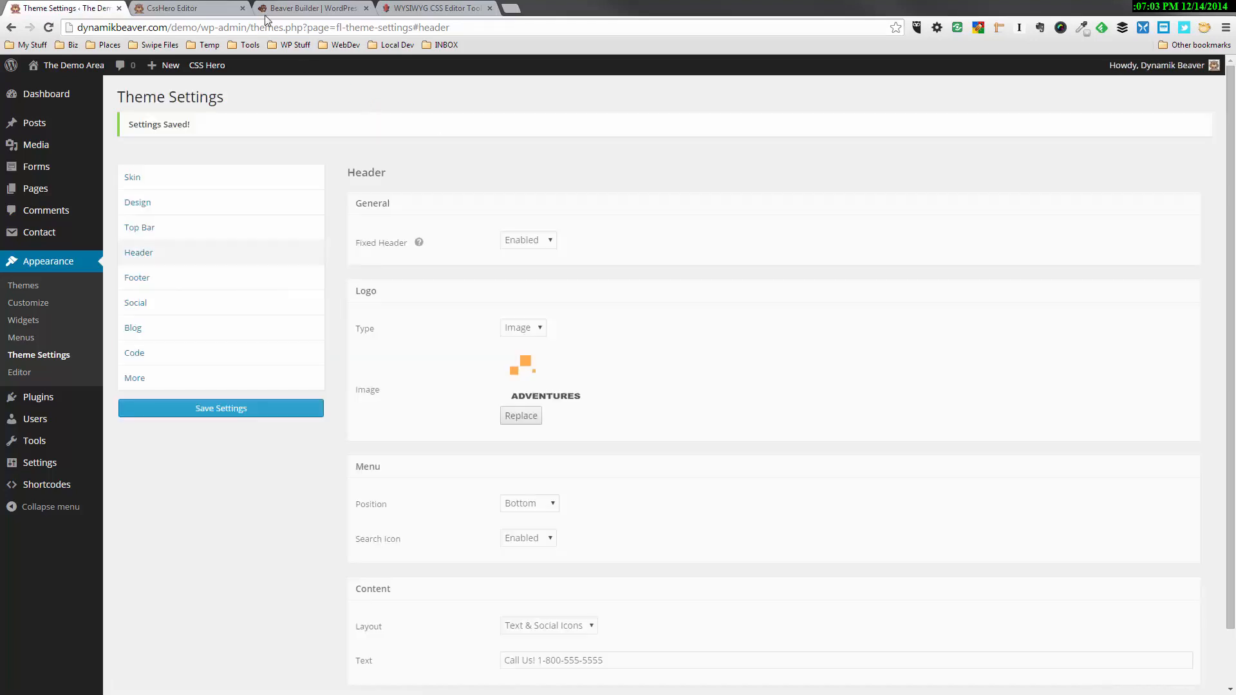
{"action": "left_click", "coordinate": [192, 9]}
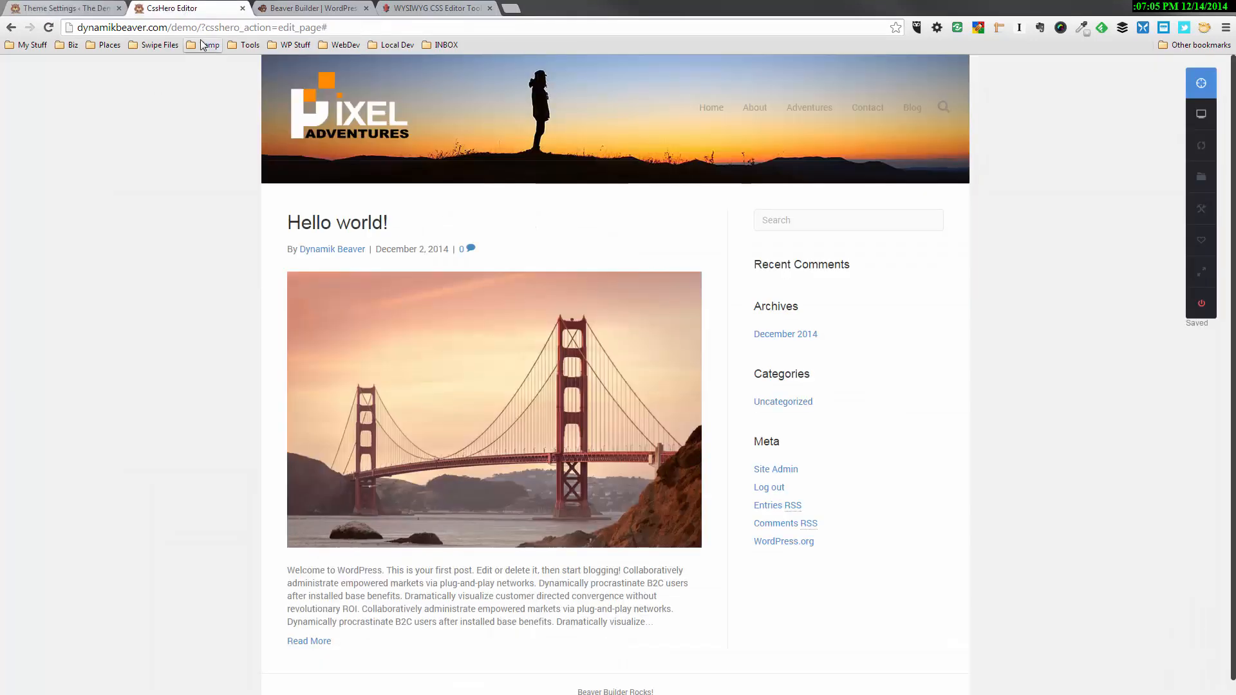
{"action": "key", "text": "F5"}
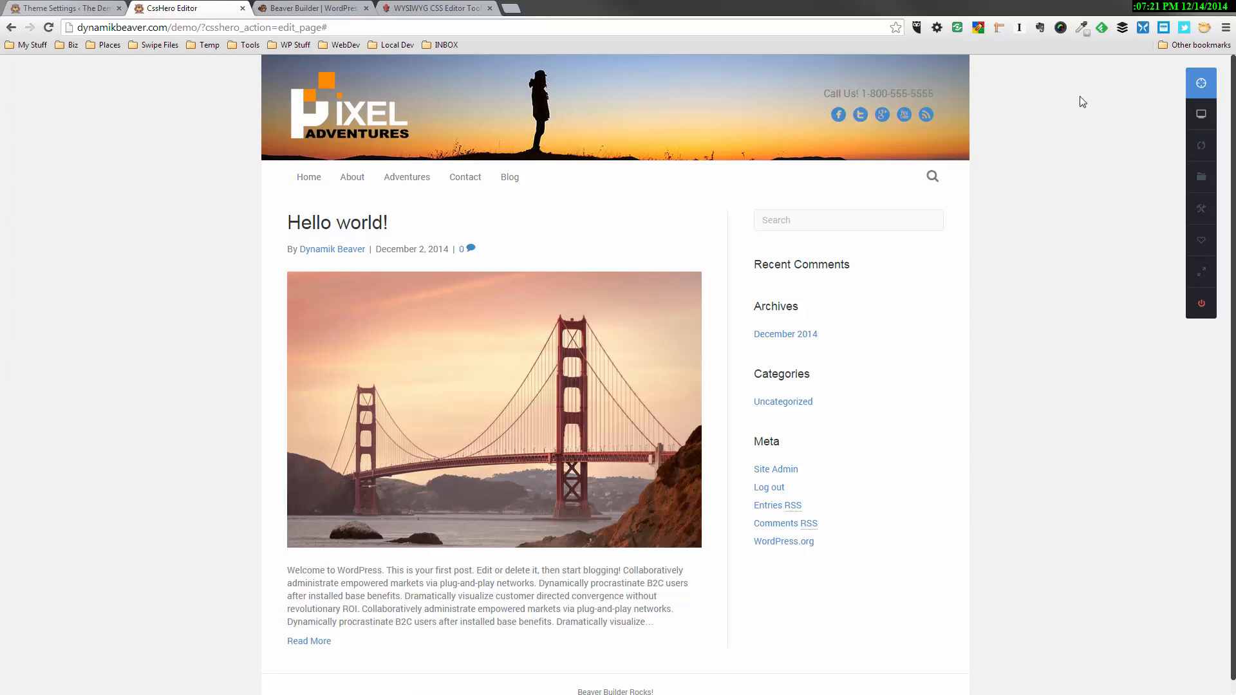
Make the background color of the navigation wrapper (.fl-page-nav-wrap) transparent
{"action": "left_click", "coordinate": [1201, 86]}
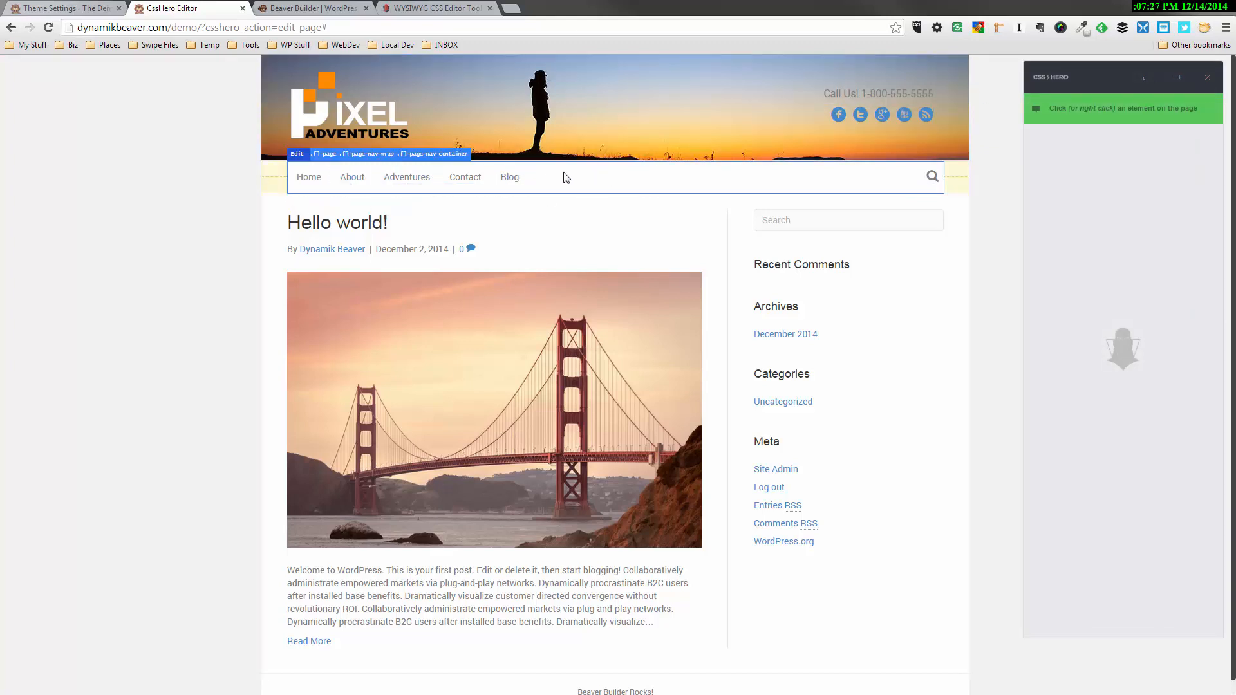
{"action": "left_click", "coordinate": [867, 180]}
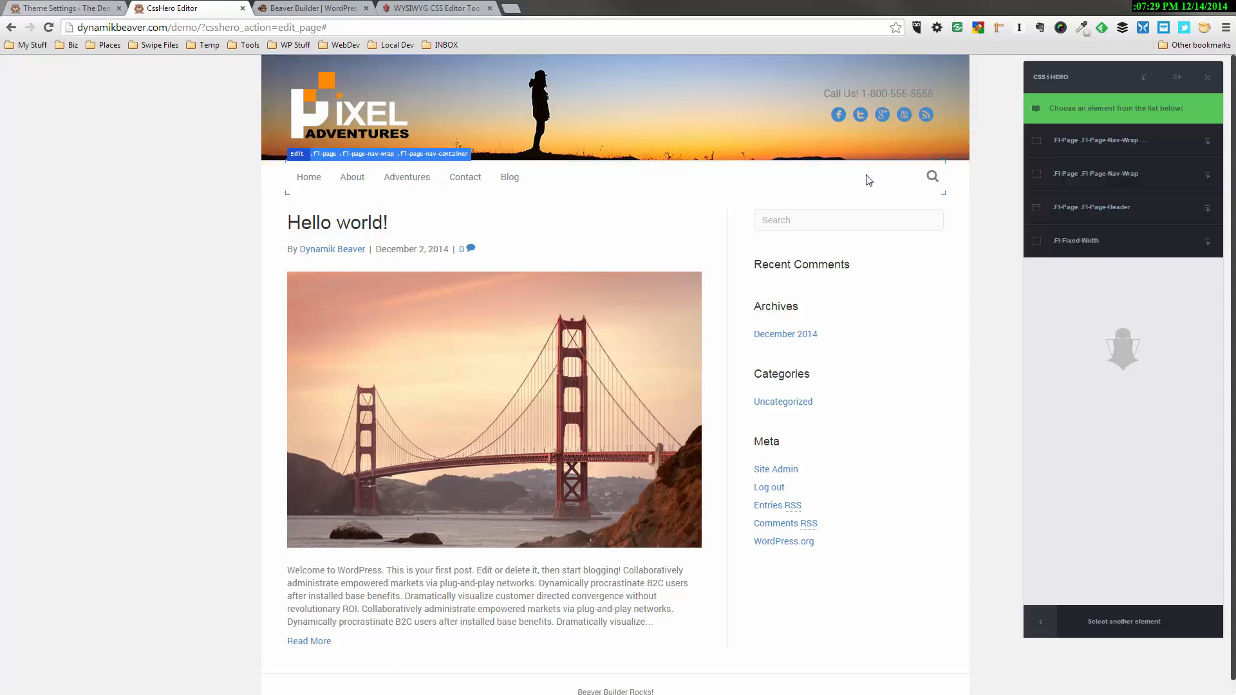
{"action": "left_click", "coordinate": [1128, 179]}
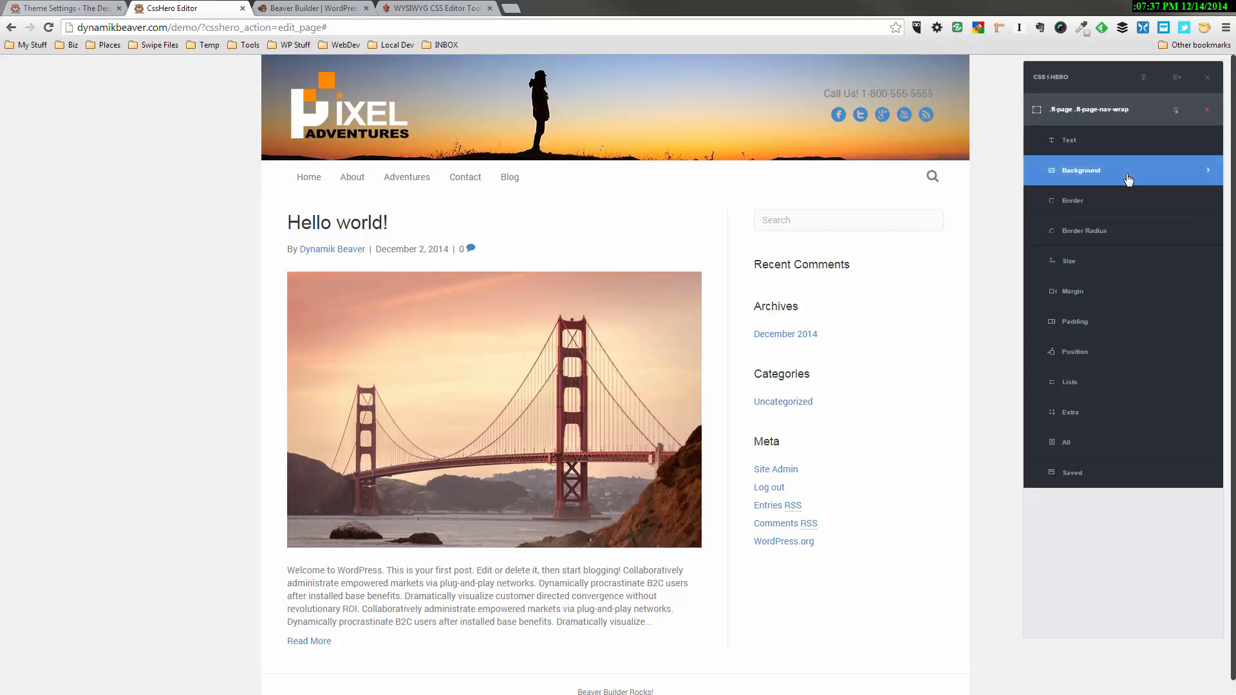
{"action": "left_click", "coordinate": [1128, 179]}
{"action": "left_click", "coordinate": [1131, 177]}
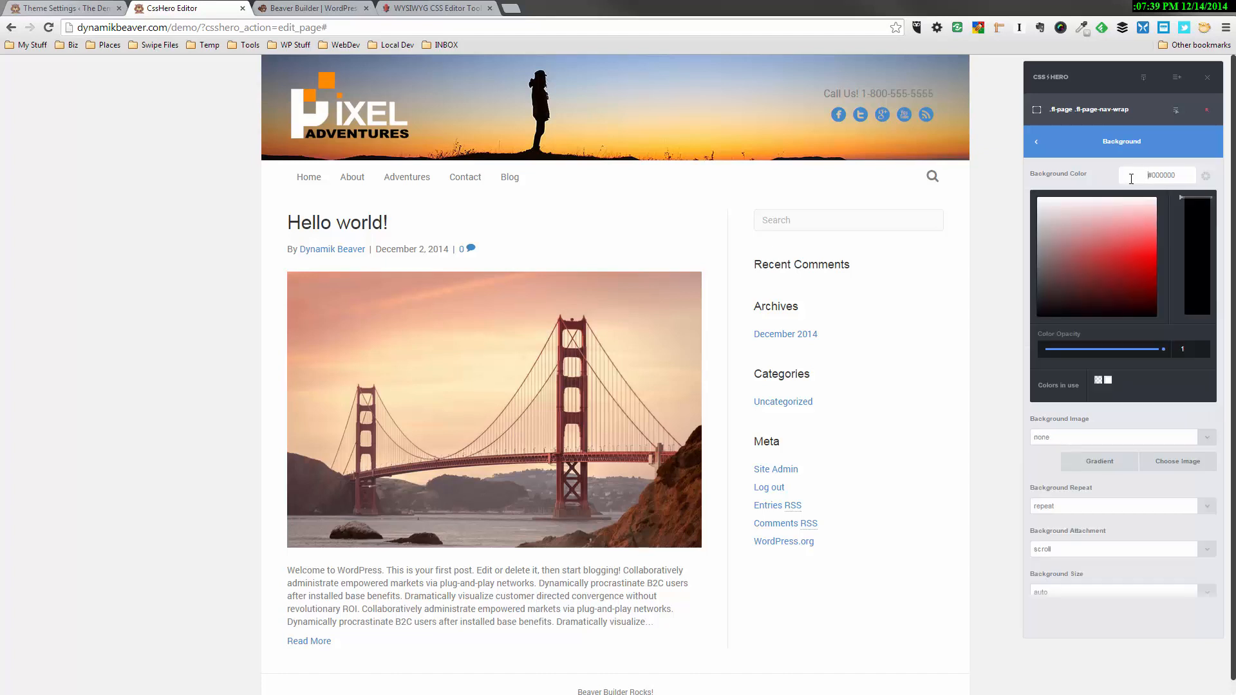
{"action": "left_click", "coordinate": [1099, 381]}
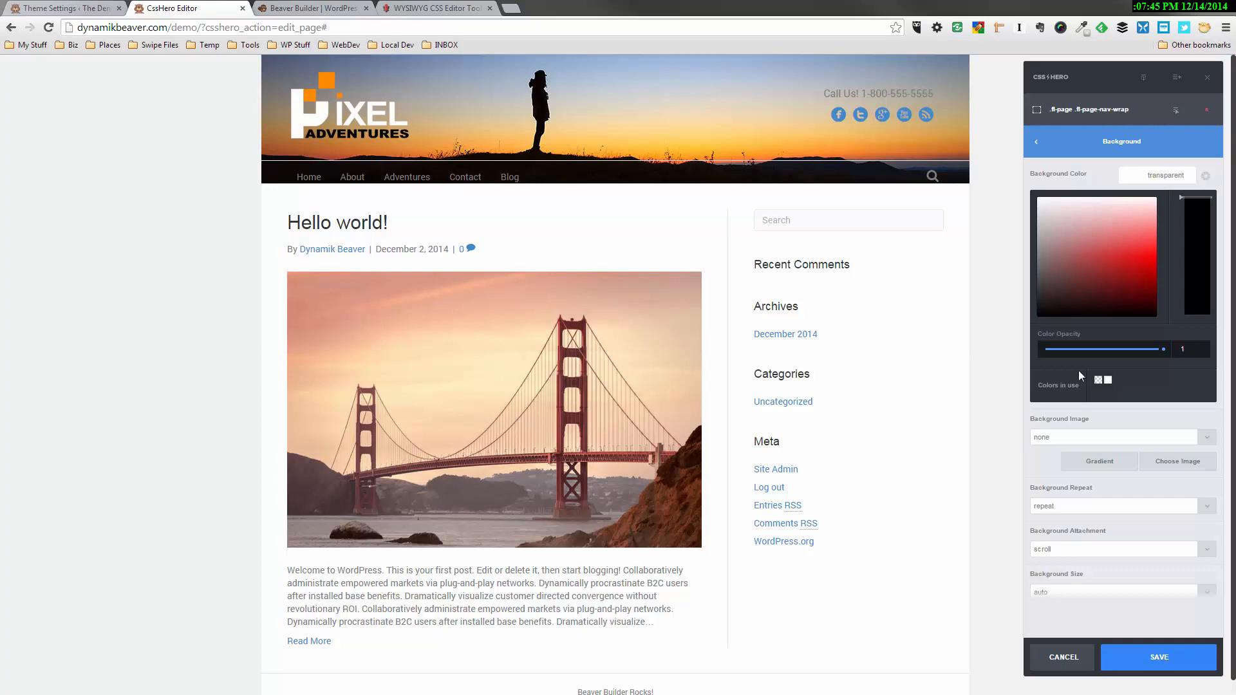
Set the navigation wrapper's overall border style to solid and save the styling
{"action": "left_click", "coordinate": [1071, 146]}
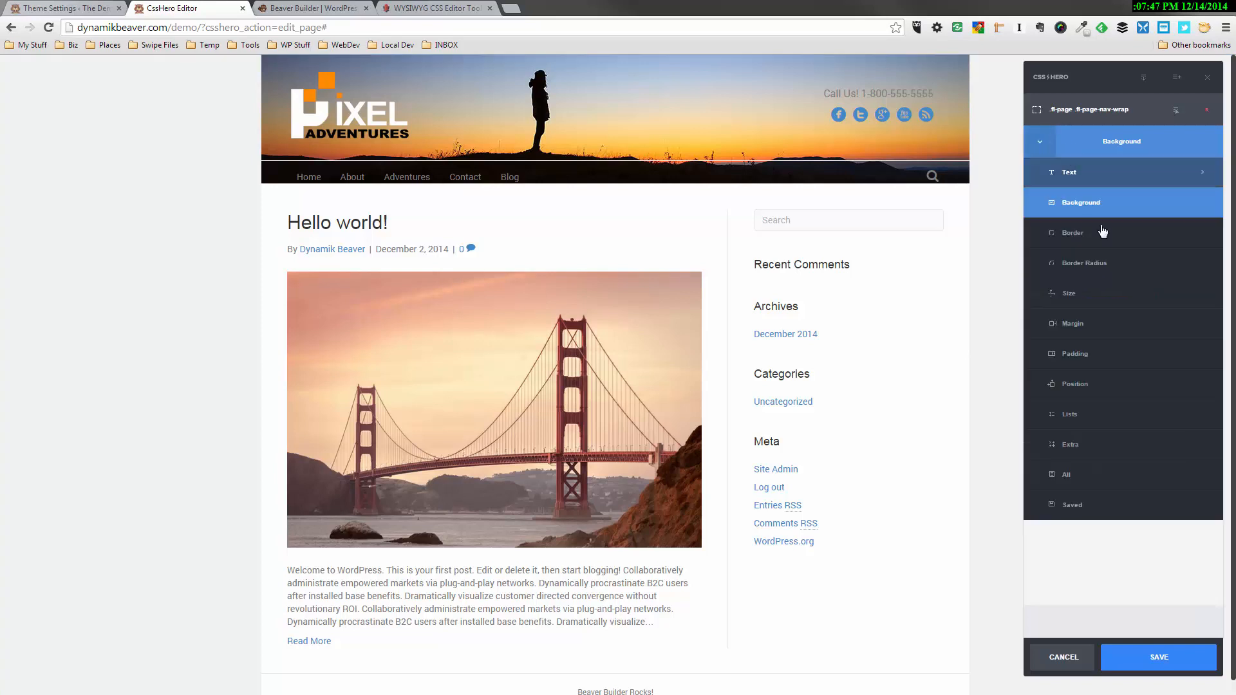
{"action": "left_click", "coordinate": [1079, 239]}
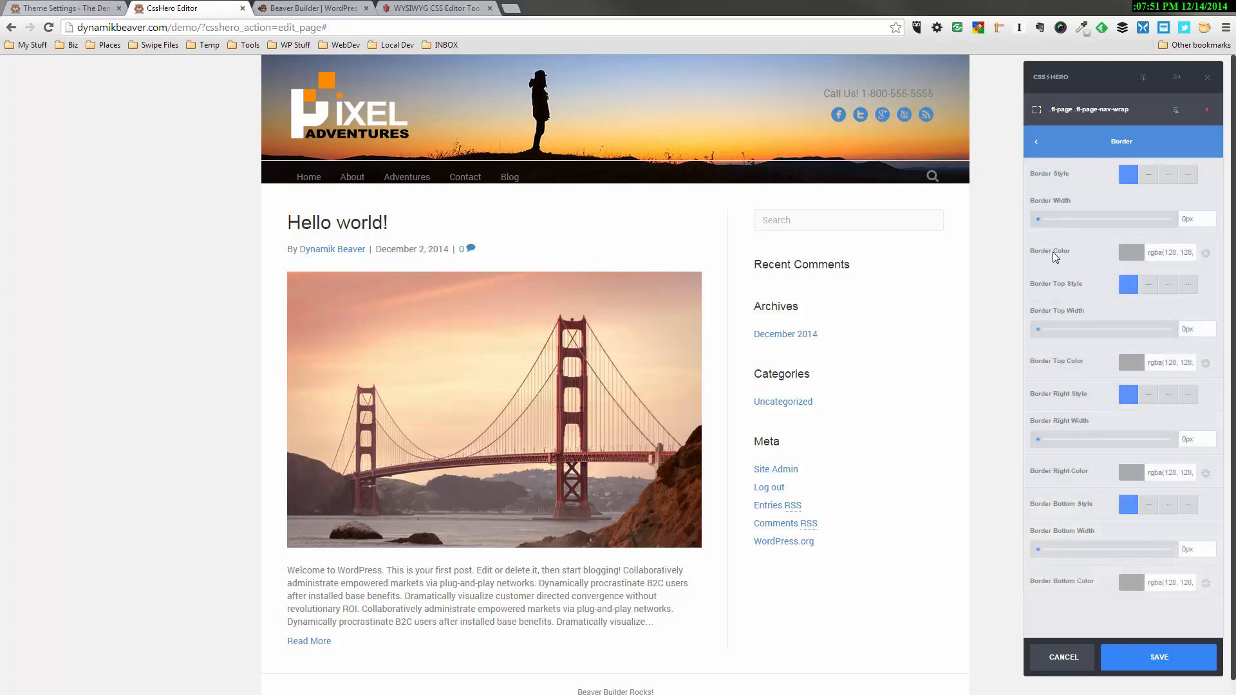
{"action": "left_click", "coordinate": [1148, 174]}
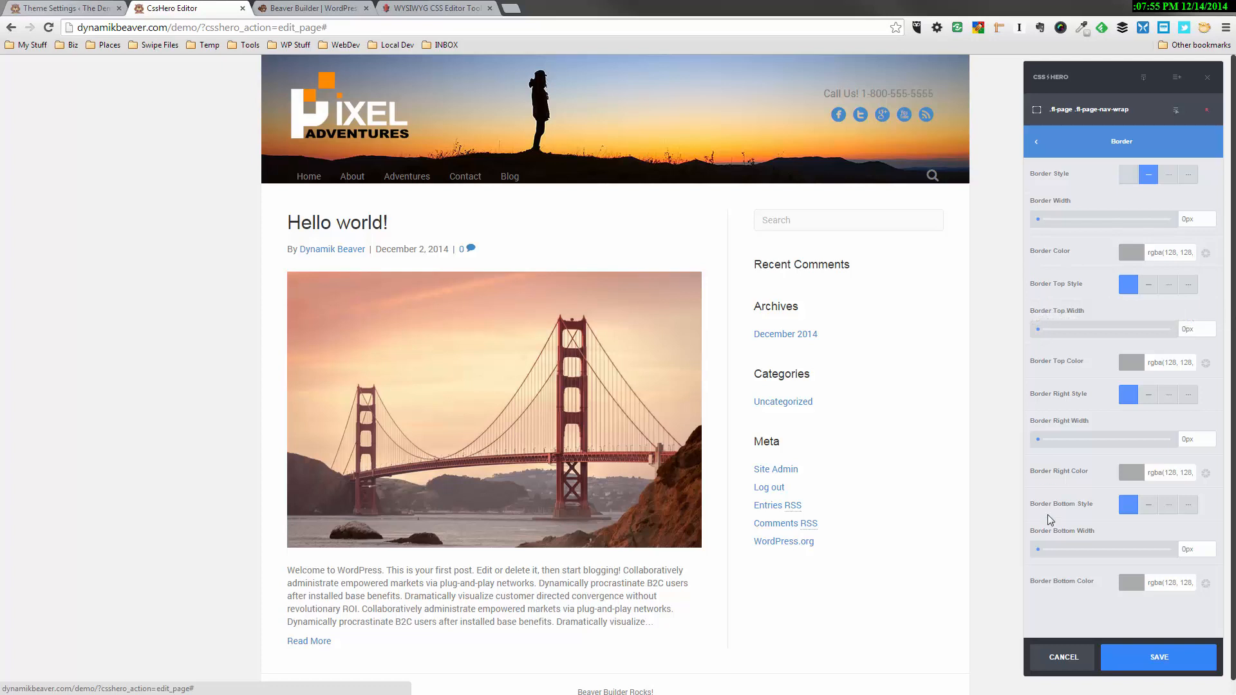
{"action": "left_click", "coordinate": [1157, 665]}
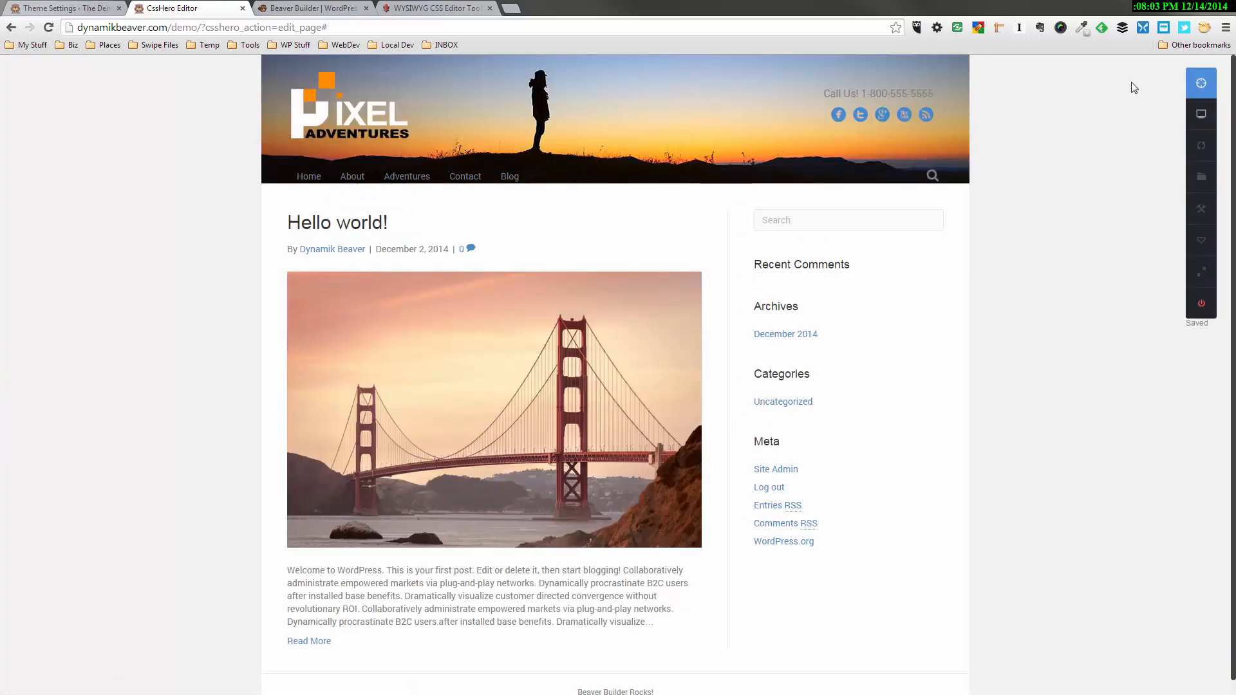
Set the top margin of the navigation menu links to -8px
{"action": "left_click", "coordinate": [1201, 84]}
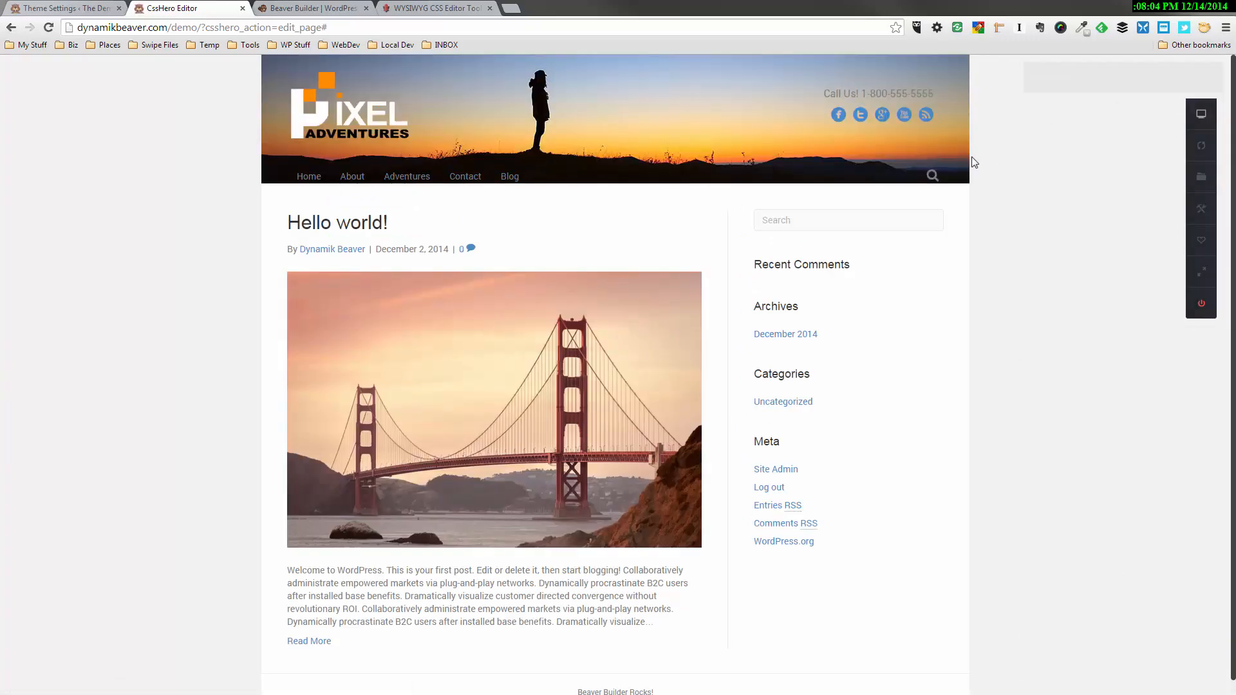
{"action": "left_click", "coordinate": [462, 179]}
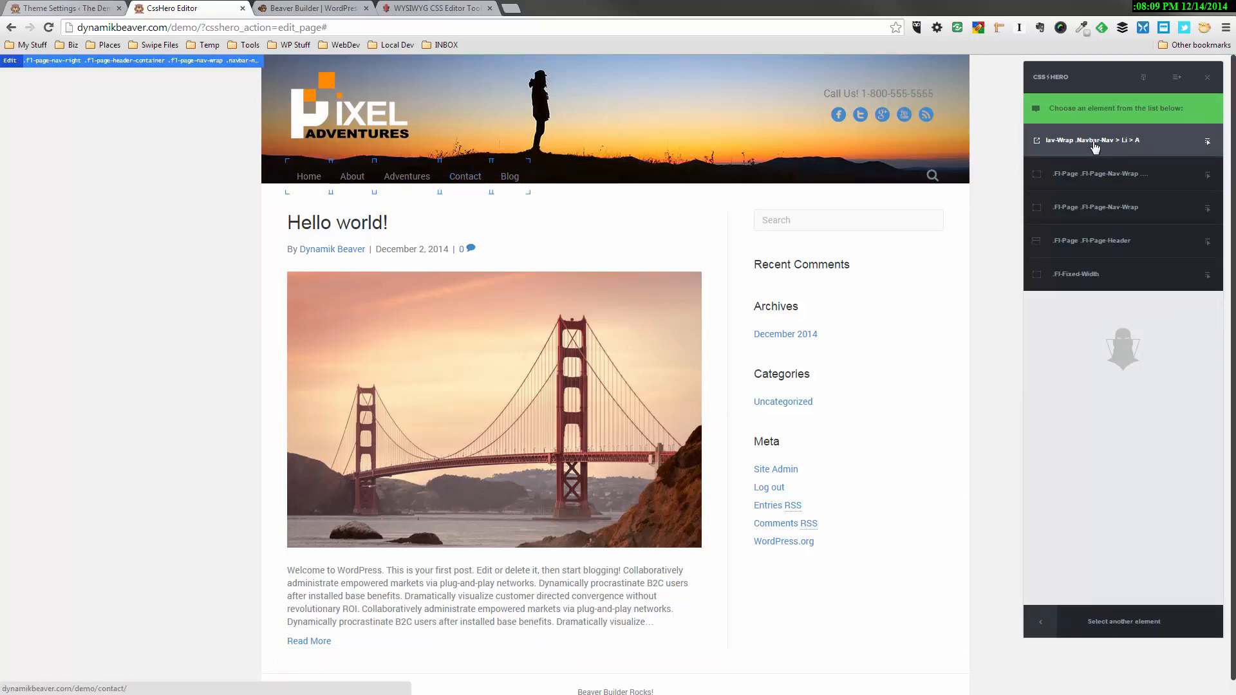
{"action": "left_click", "coordinate": [1094, 148]}
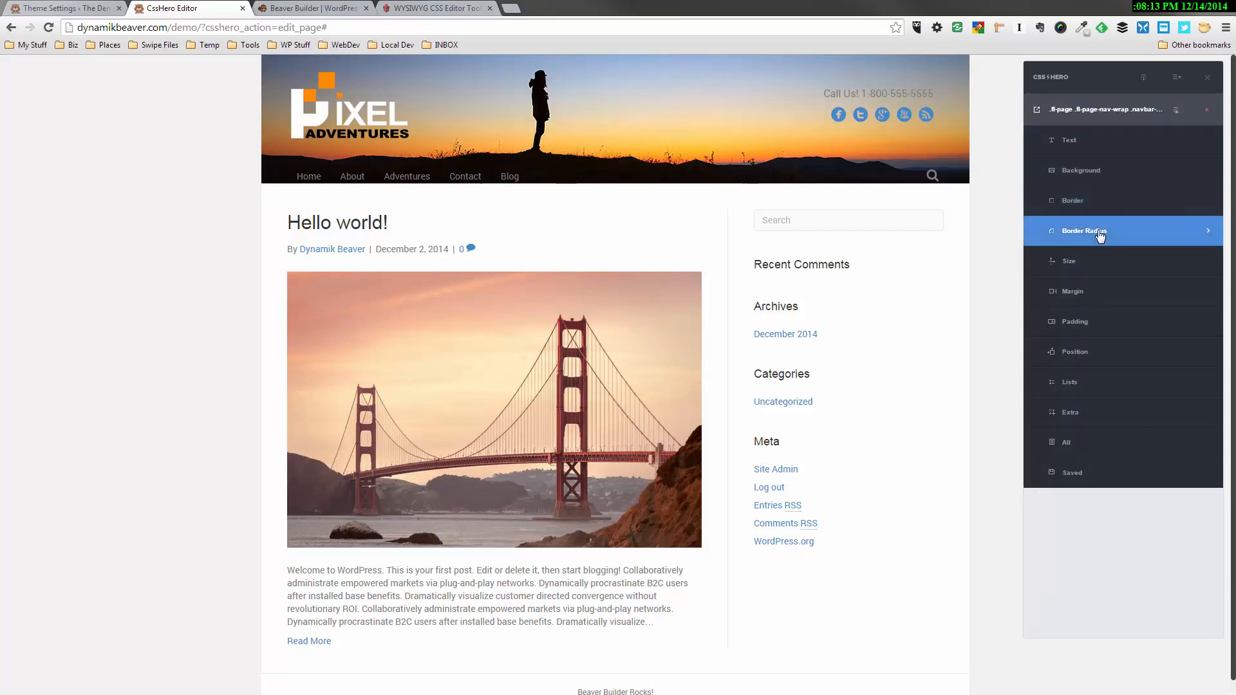
{"action": "left_click", "coordinate": [1065, 297]}
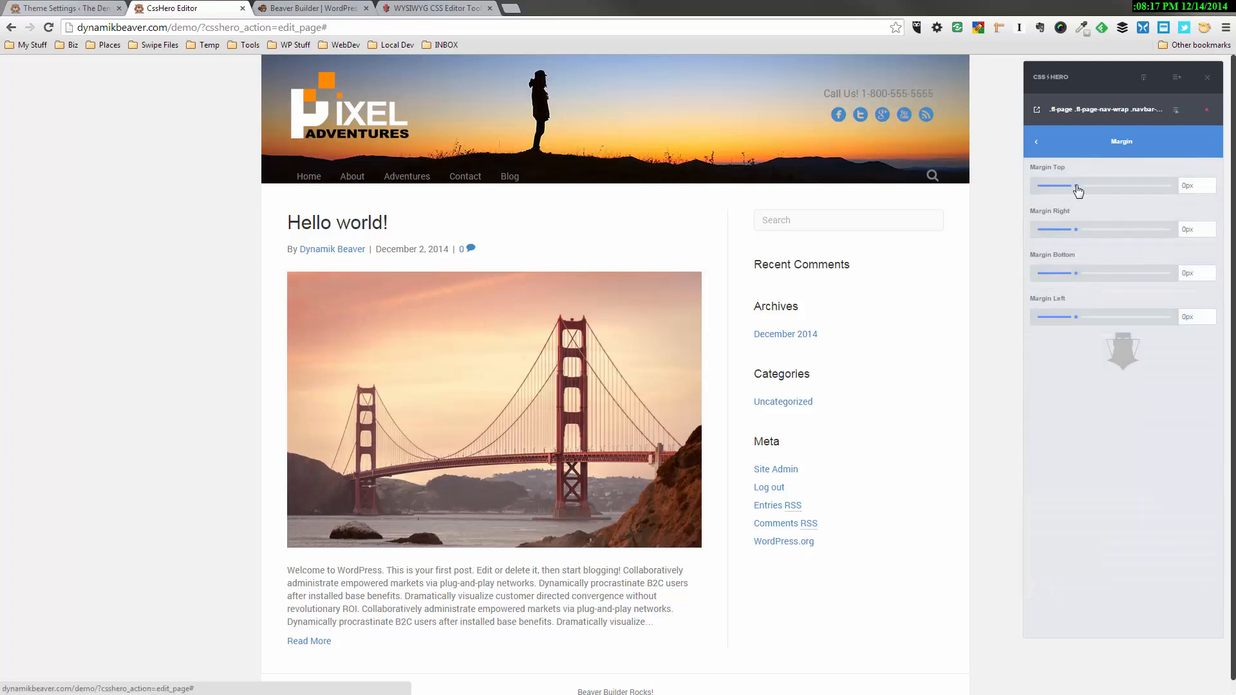
{"action": "left_click_drag", "start_coordinate": [1075, 192], "coordinate": [1057, 195]}
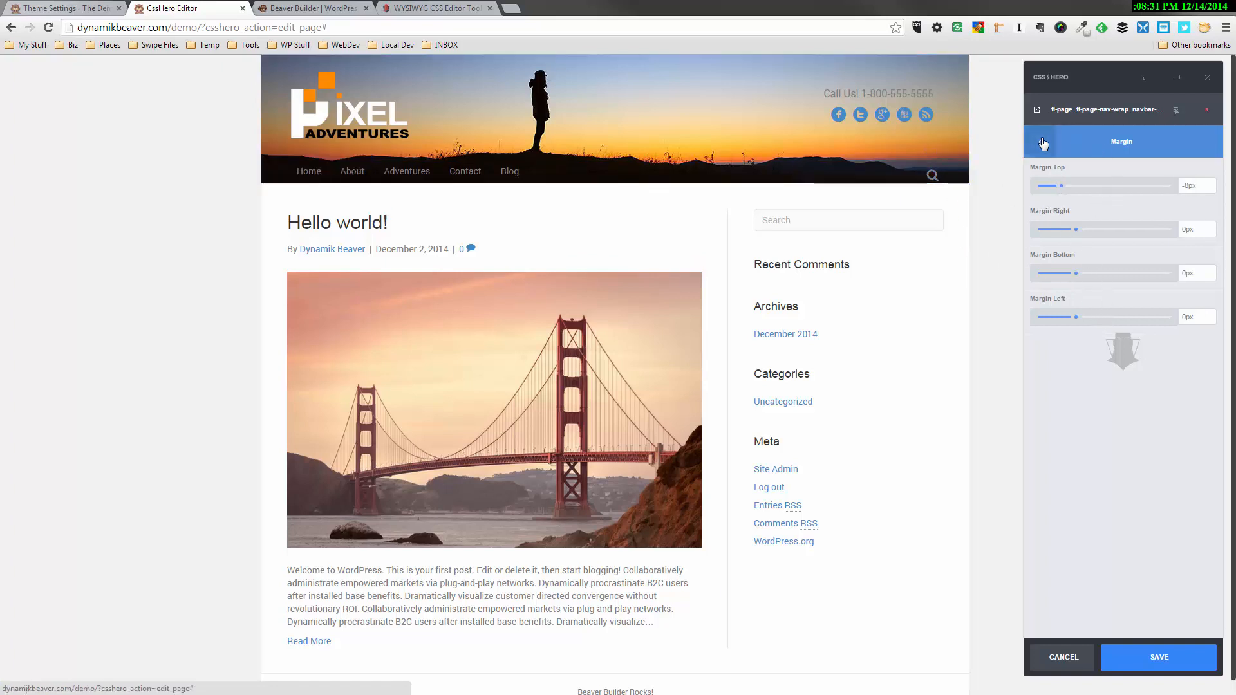
Open the menu links' text settings and sample the orange of the logo's square with the ColorZilla page color picker
{"action": "left_click", "coordinate": [1035, 141]}
{"action": "left_click", "coordinate": [1078, 174]}
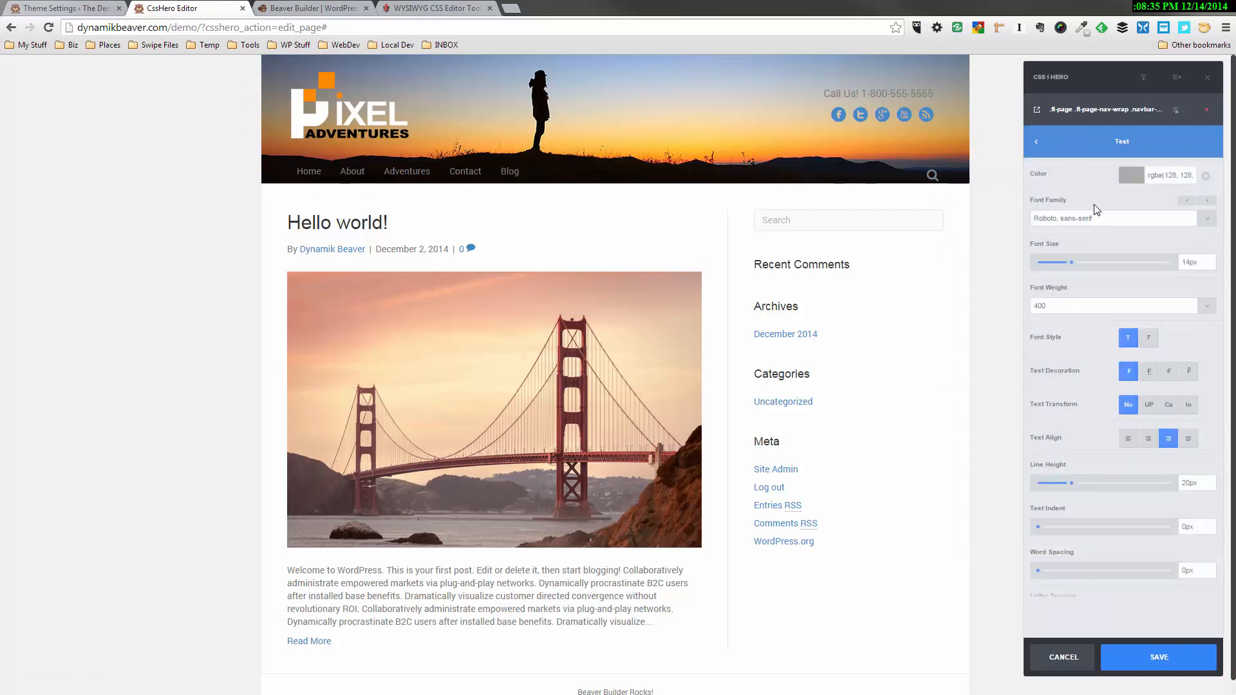
{"action": "left_click", "coordinate": [1082, 28]}
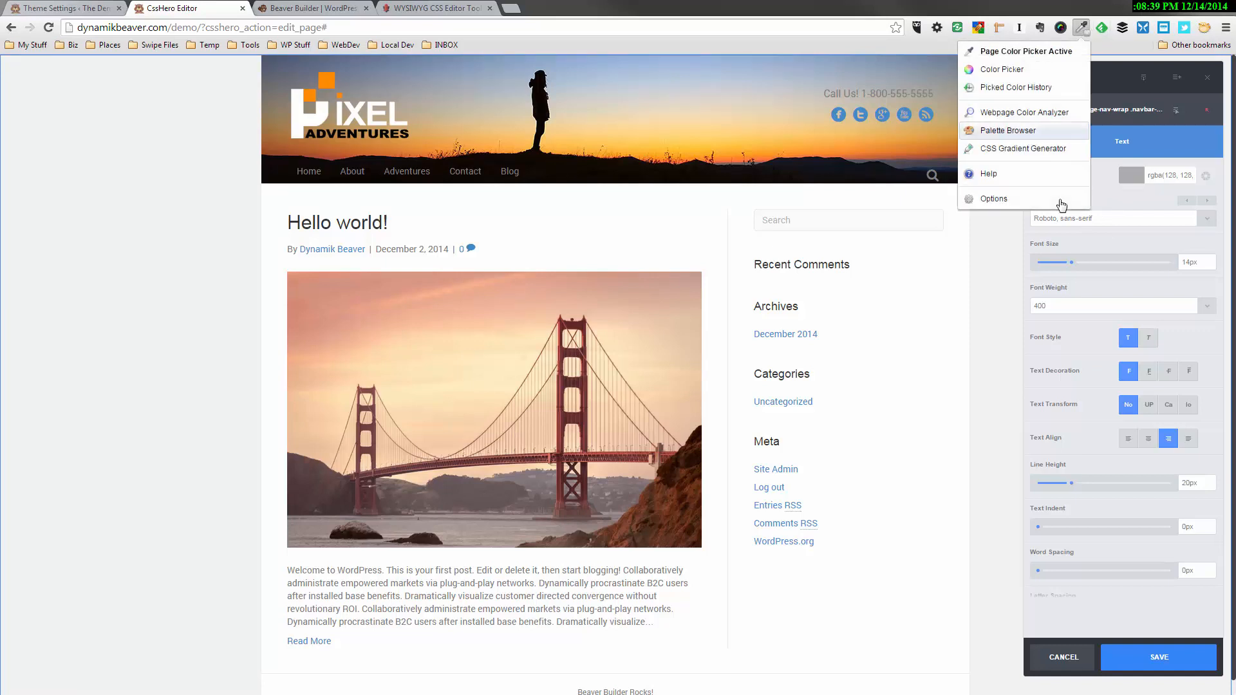
{"action": "left_click", "coordinate": [326, 79]}
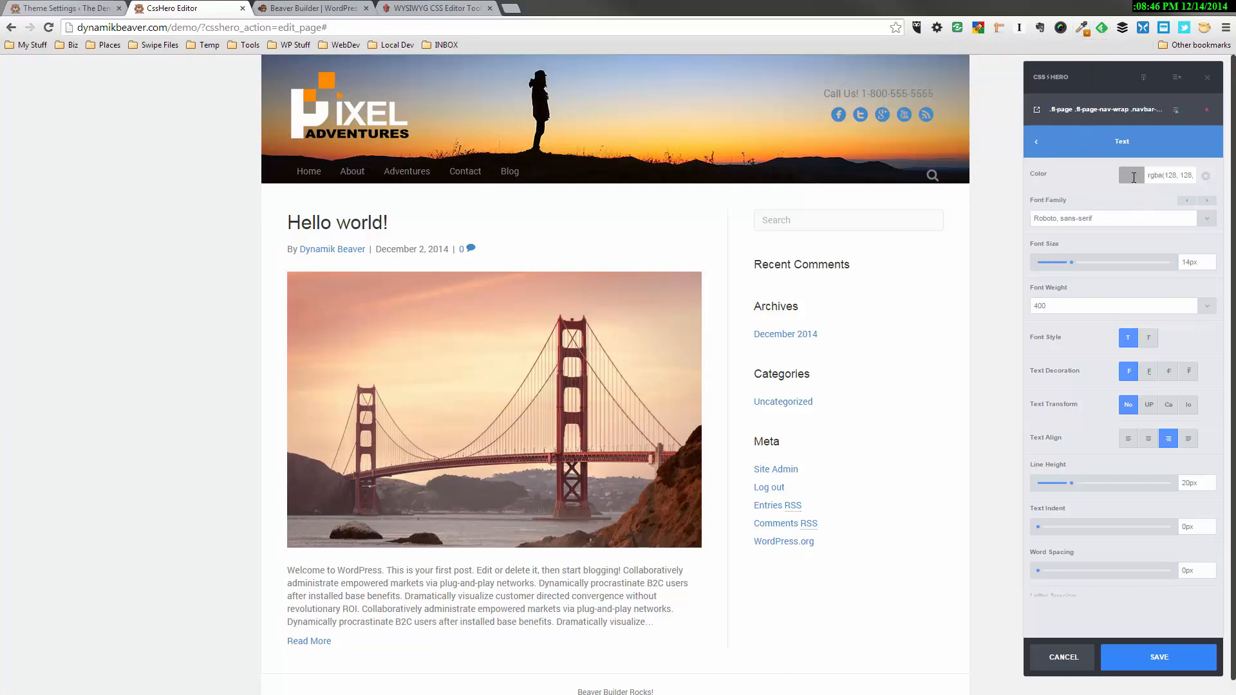
Replace the menu links' text color with the sampled orange, #ff8b00
{"action": "left_click", "coordinate": [1132, 175]}
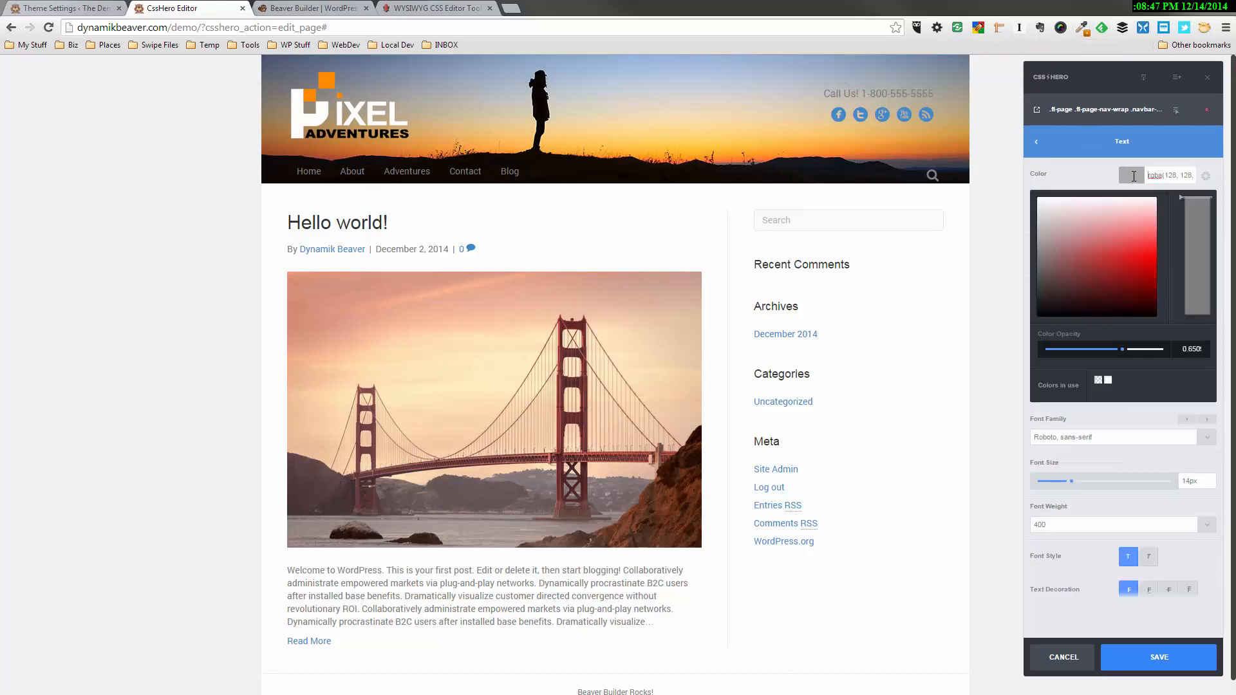
{"action": "left_click", "coordinate": [1172, 178]}
{"action": "key", "text": "BackSpace"}
{"action": "key", "text": "BackSpace"}
{"action": "key", "text": "BackSpace"}
{"action": "key", "text": "BackSpace"}
{"action": "key", "text": "BackSpace"}
{"action": "key", "text": "BackSpace"}
{"action": "key", "text": "BackSpace"}
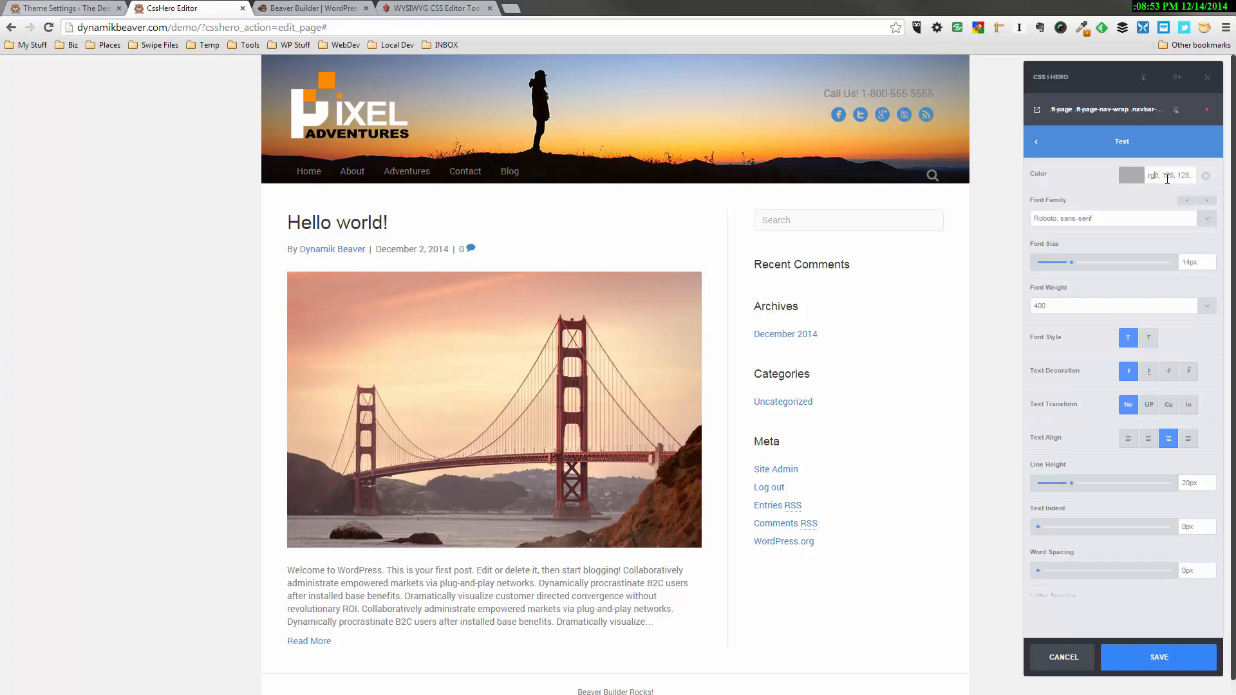
{"action": "key", "text": "Delete"}
{"action": "key", "text": "Delete"}
{"action": "key", "text": "Delete"}
{"action": "key", "text": "Delete"}
{"action": "key", "text": "Delete"}
{"action": "key", "text": "Delete"}
{"action": "key", "text": "Delete"}
{"action": "key", "text": "Delete"}
{"action": "key", "text": "Delete"}
{"action": "key", "text": "Delete"}
{"action": "key", "text": "Delete"}
{"action": "key", "text": "Delete"}
{"action": "key", "text": "Delete"}
{"action": "key", "text": "Delete"}
{"action": "key", "text": "Delete"}
{"action": "key", "text": "Delete"}
{"action": "key", "text": "Delete"}
{"action": "key", "text": "ctrl+v"}
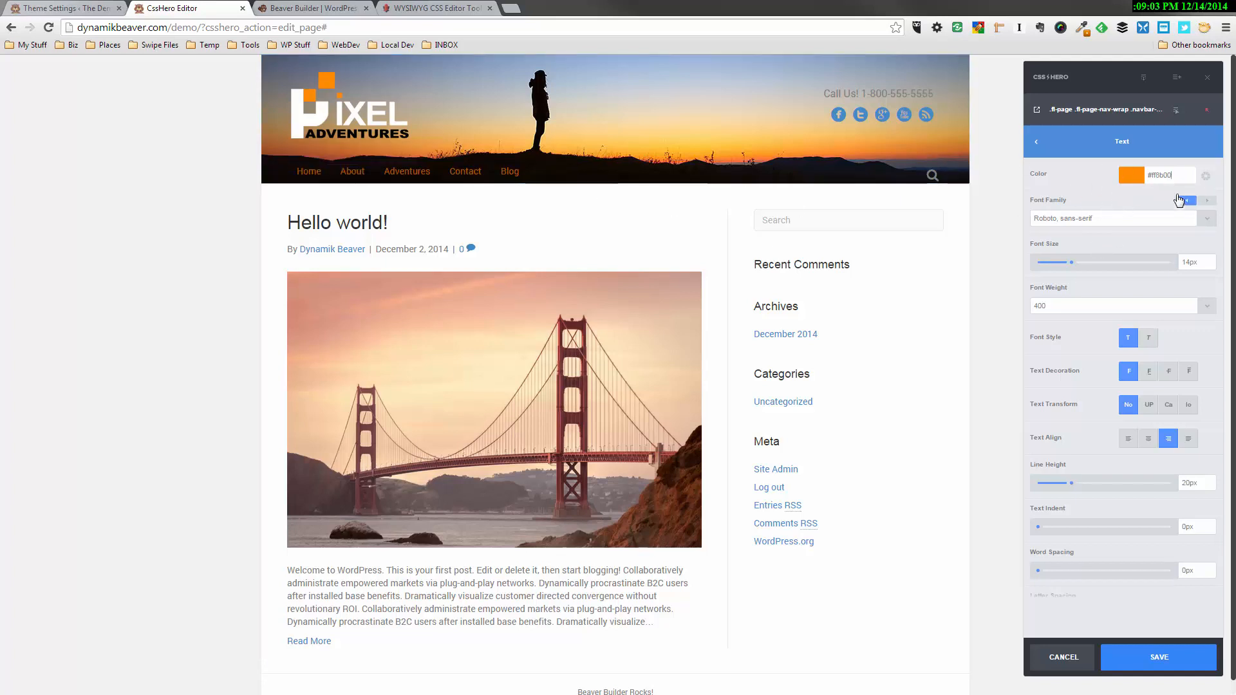
Increase the menu links' font size to 17px
{"action": "left_click", "coordinate": [1069, 141]}
{"action": "left_click", "coordinate": [1083, 177]}
{"action": "left_click_drag", "start_coordinate": [1071, 263], "coordinate": [1078, 263]}
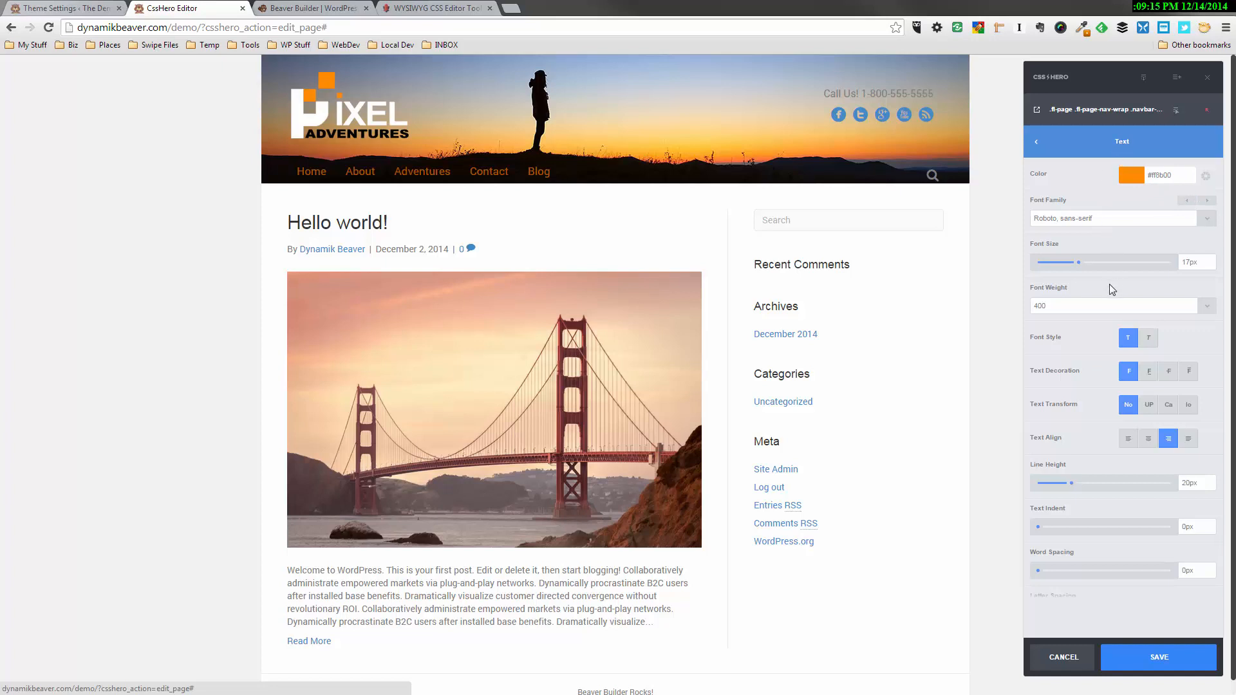
Re-enter #ff8b00 as the menu links' text color and raise its opacity to 1
{"action": "scroll", "coordinate": [1106, 488], "scroll_direction": "down", "scroll_amount": 3}
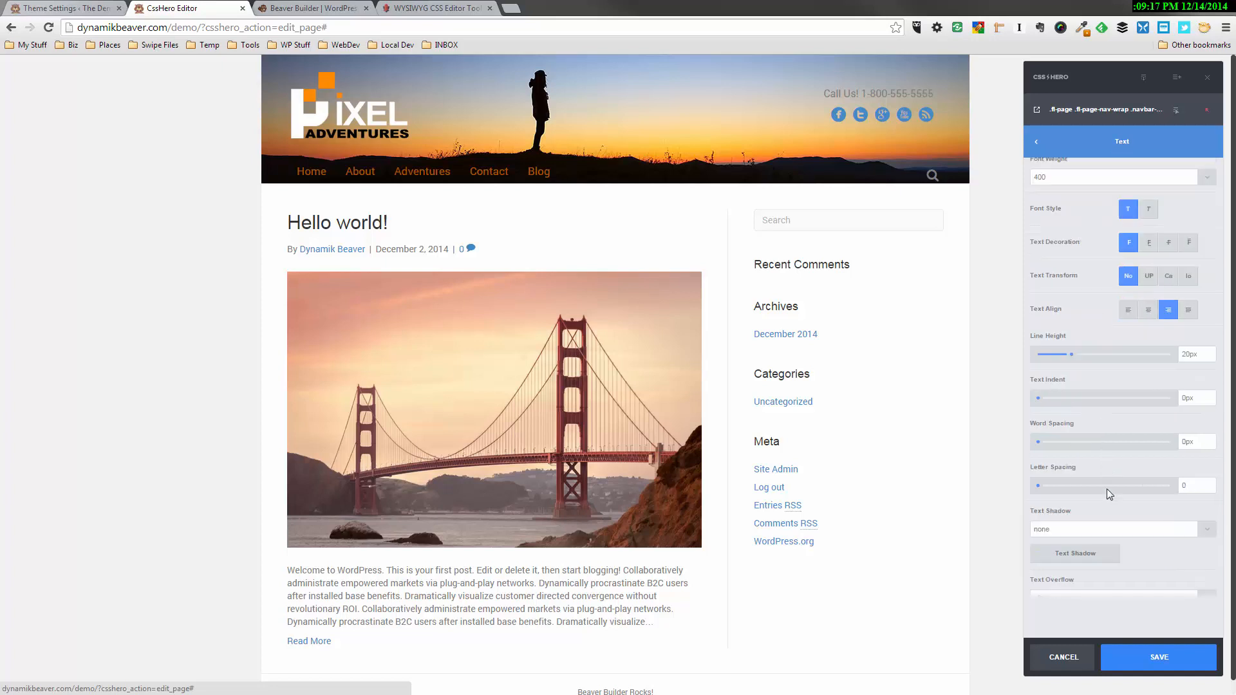
{"action": "scroll", "coordinate": [1105, 479], "scroll_direction": "up", "scroll_amount": 3}
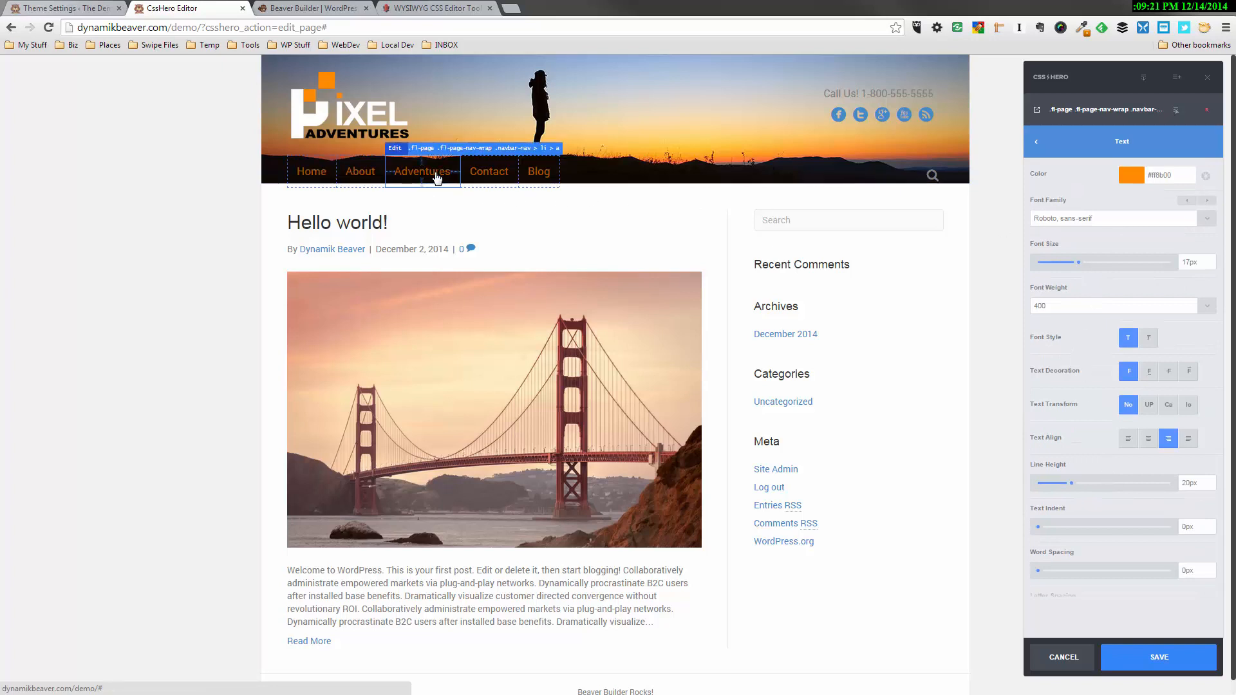
{"action": "left_click", "coordinate": [1128, 177]}
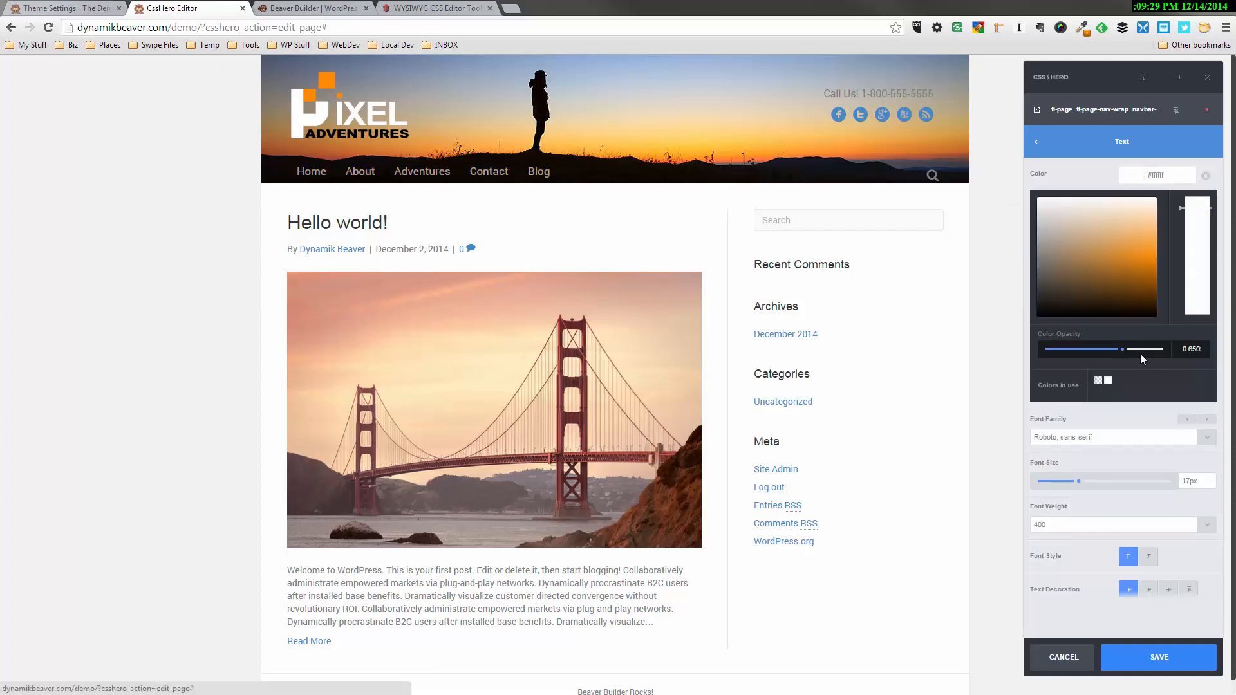
{"action": "scroll", "coordinate": [1141, 349], "scroll_direction": "down", "scroll_amount": 4}
{"action": "left_click_drag", "start_coordinate": [1142, 349], "coordinate": [1171, 349]}
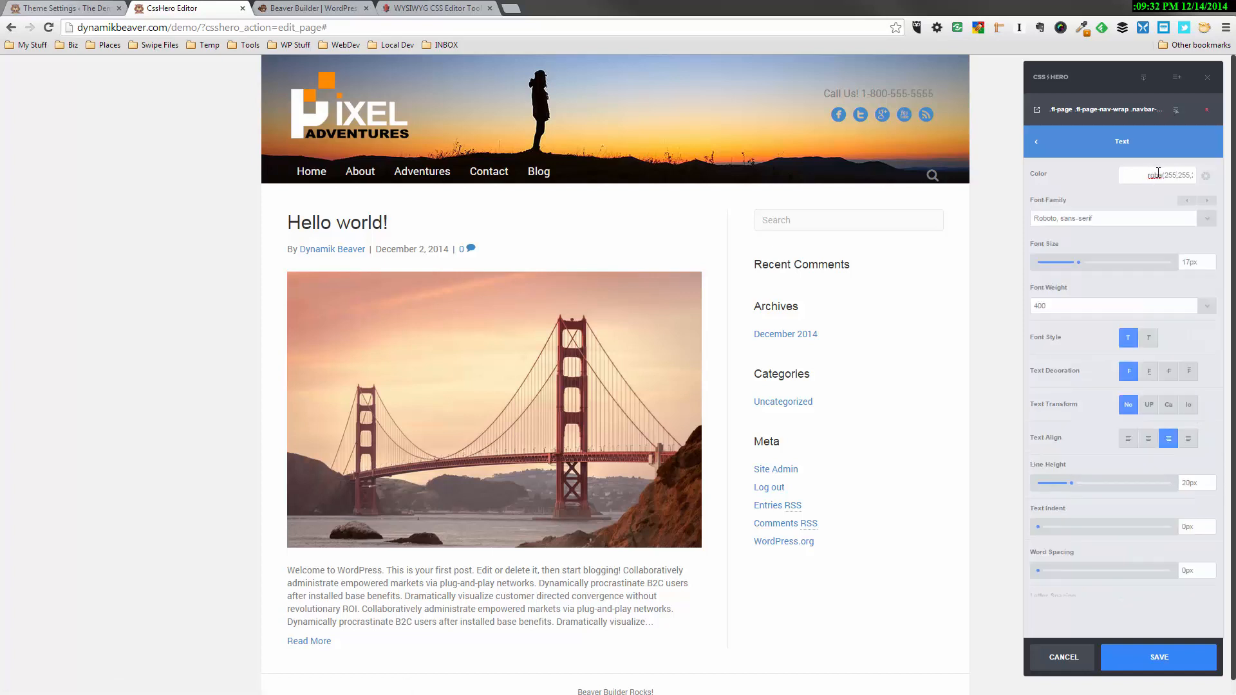
{"action": "left_click", "coordinate": [1177, 176]}
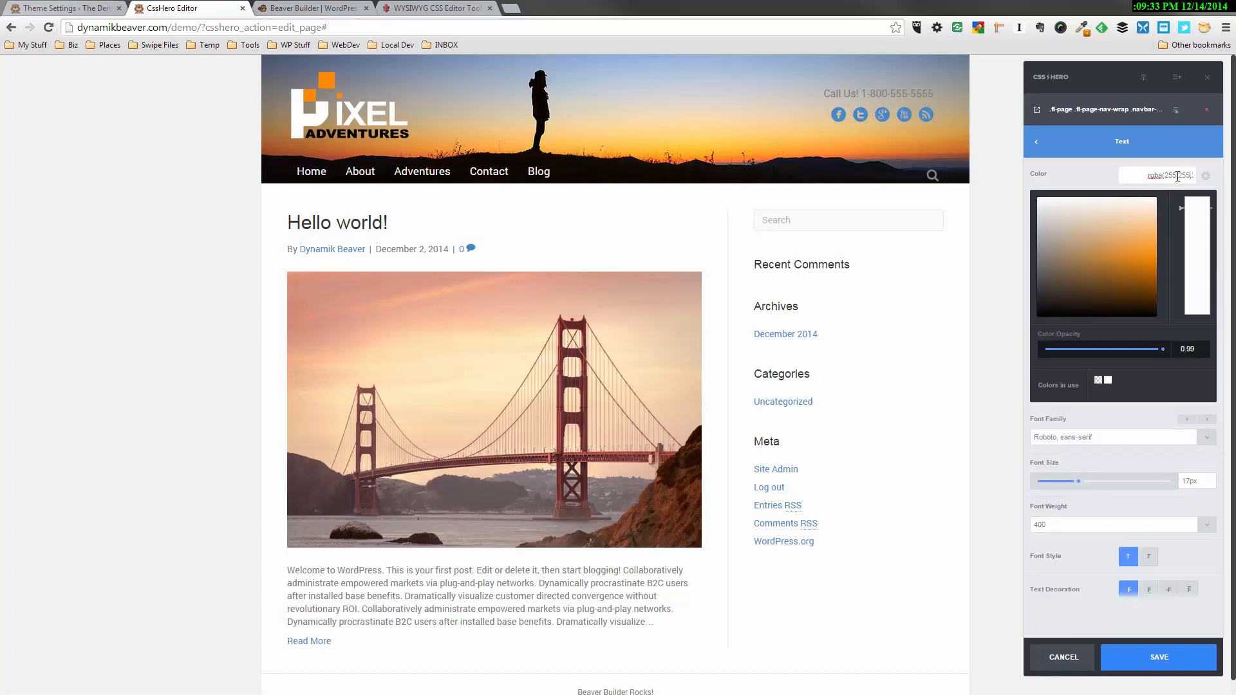
{"action": "left_click", "coordinate": [1165, 175]}
{"action": "left_click", "coordinate": [1166, 175]}
{"action": "left_click", "coordinate": [1172, 175]}
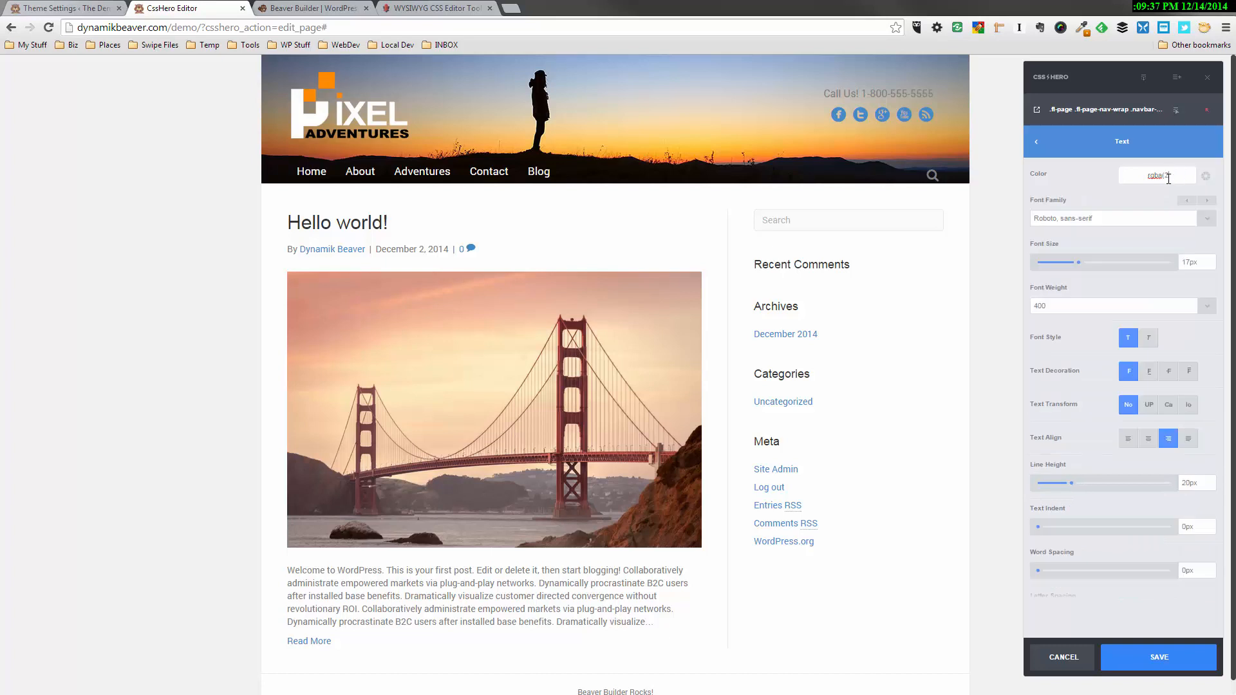
{"action": "left_click", "coordinate": [1169, 177]}
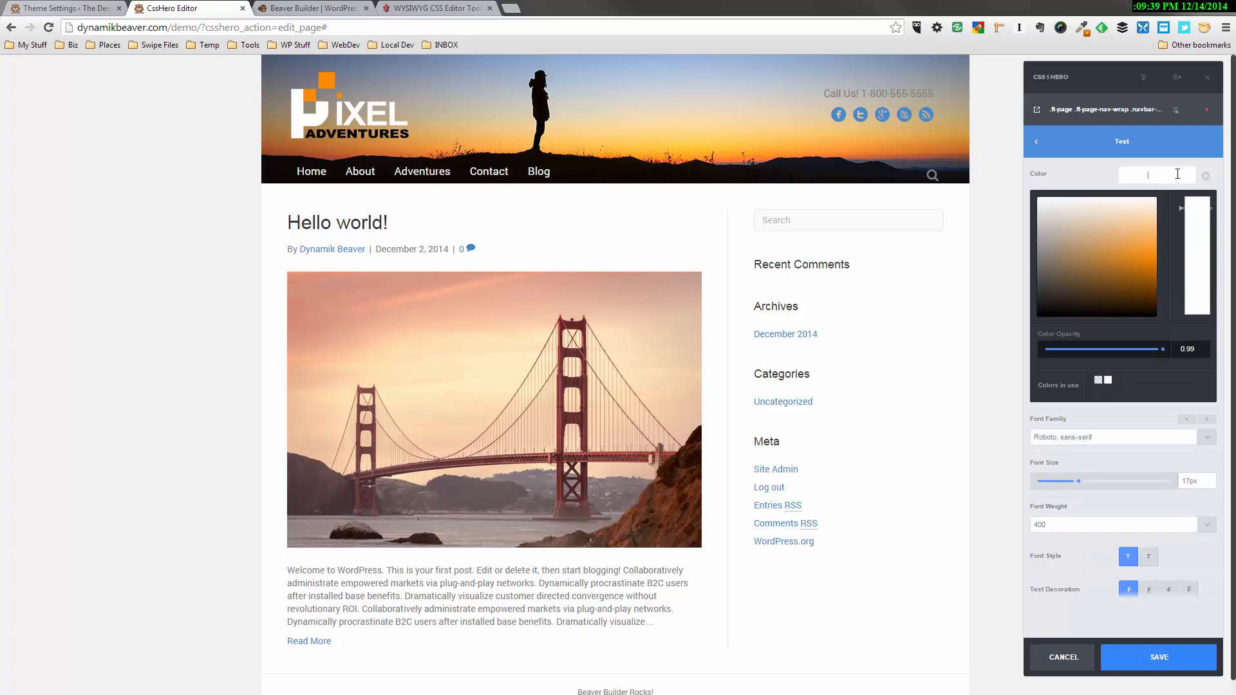
{"action": "type", "text": "#ff8b06"}
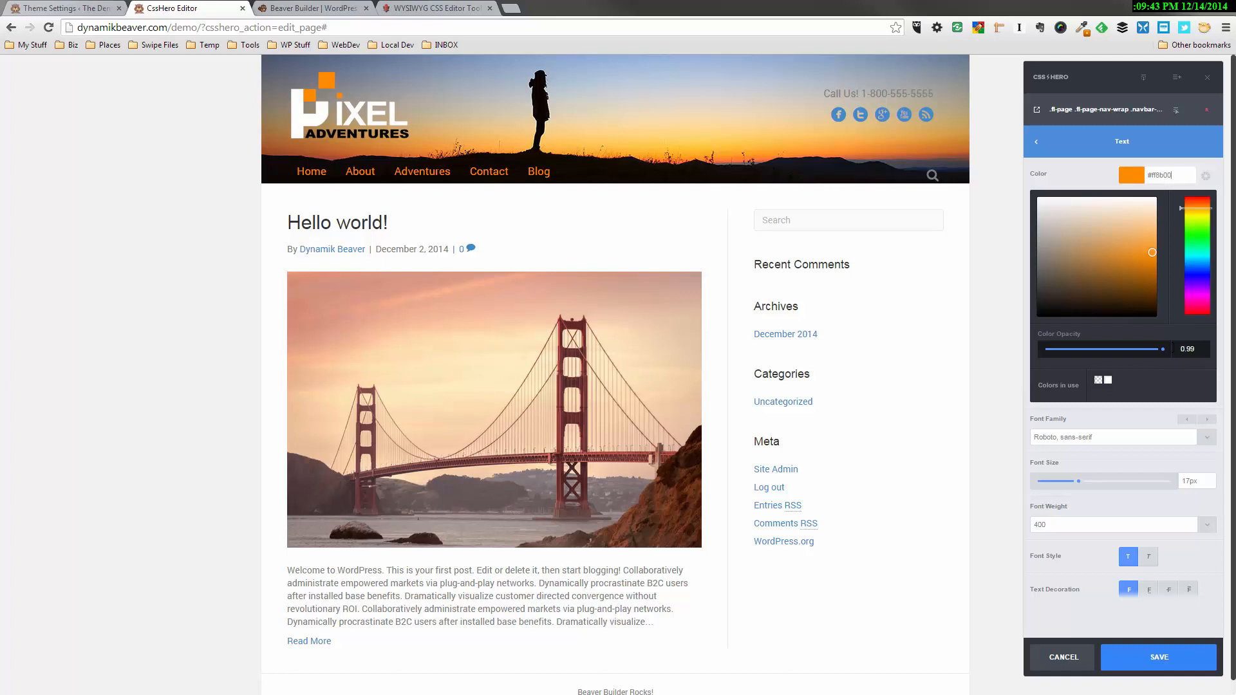
{"action": "left_click_drag", "start_coordinate": [1163, 349], "coordinate": [1154, 349]}
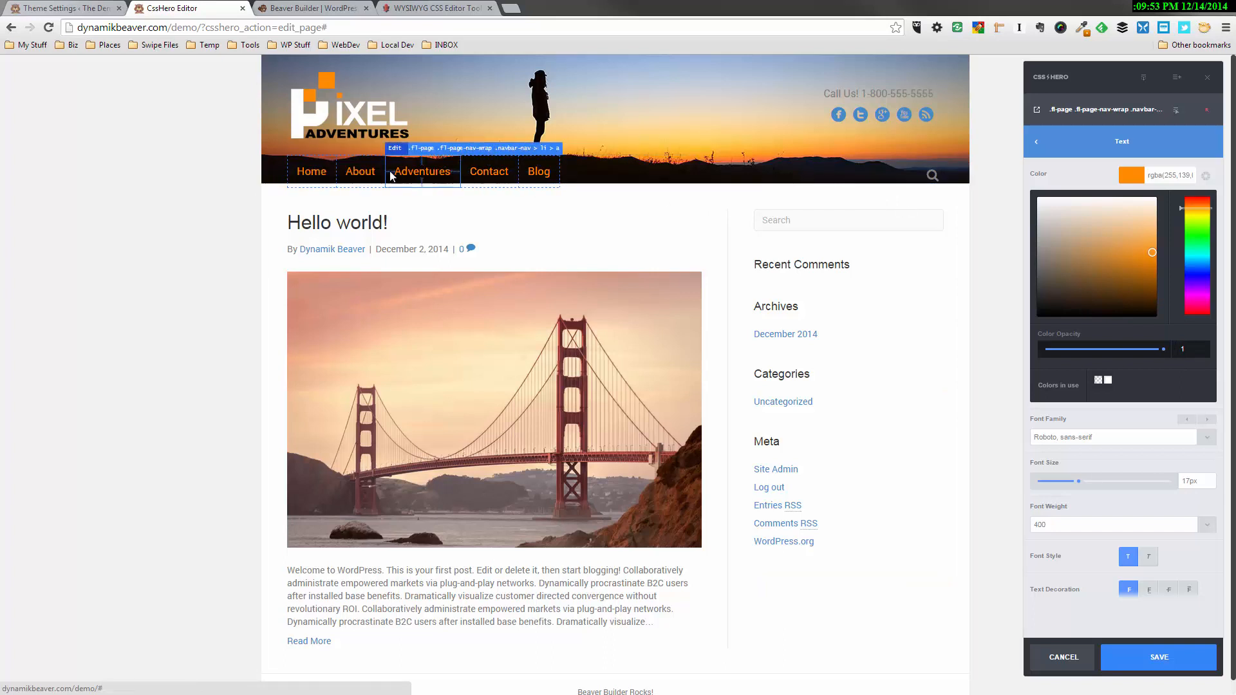
Set the hover state text color of the menu links to white, #ffffff, and save the changes
{"action": "left_click", "coordinate": [1175, 118]}
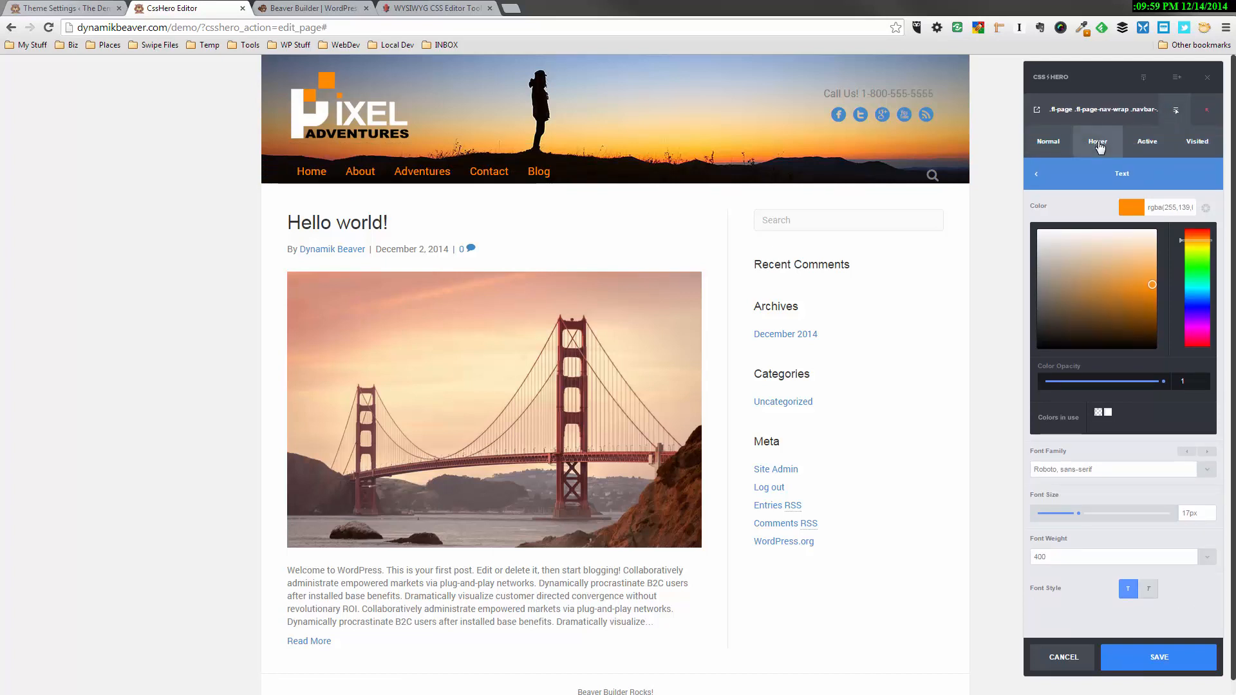
{"action": "left_click", "coordinate": [1098, 145]}
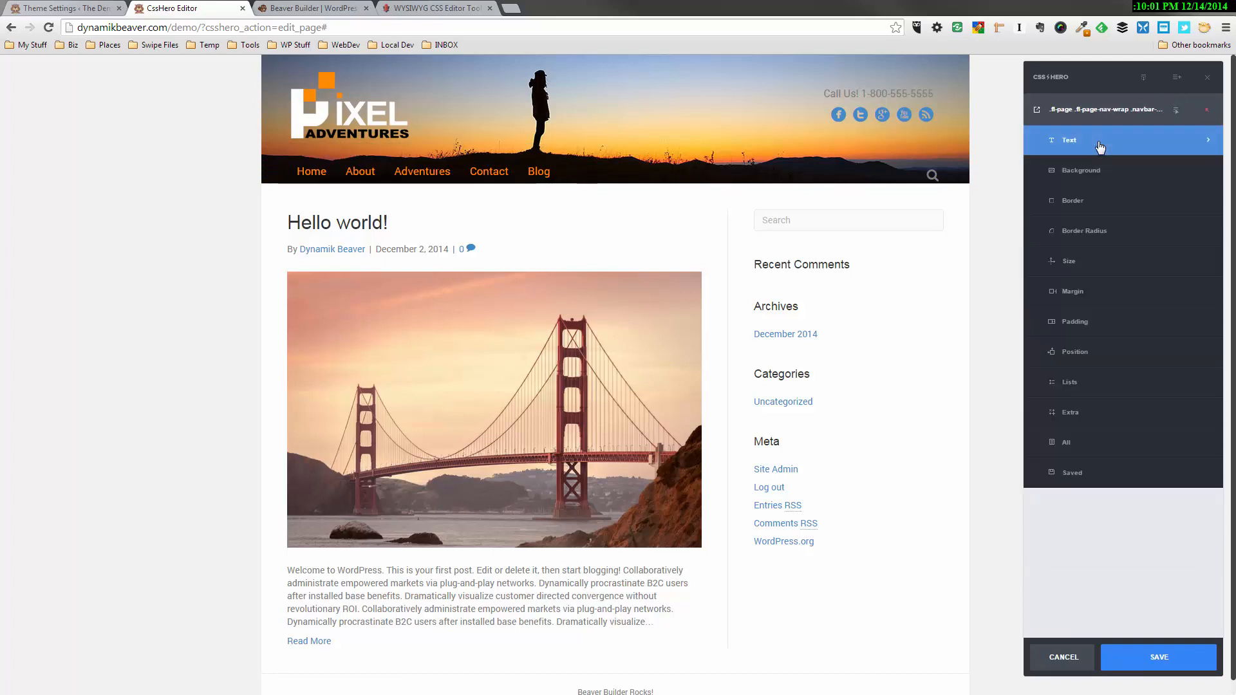
{"action": "left_click", "coordinate": [1100, 146]}
{"action": "left_click", "coordinate": [1133, 169]}
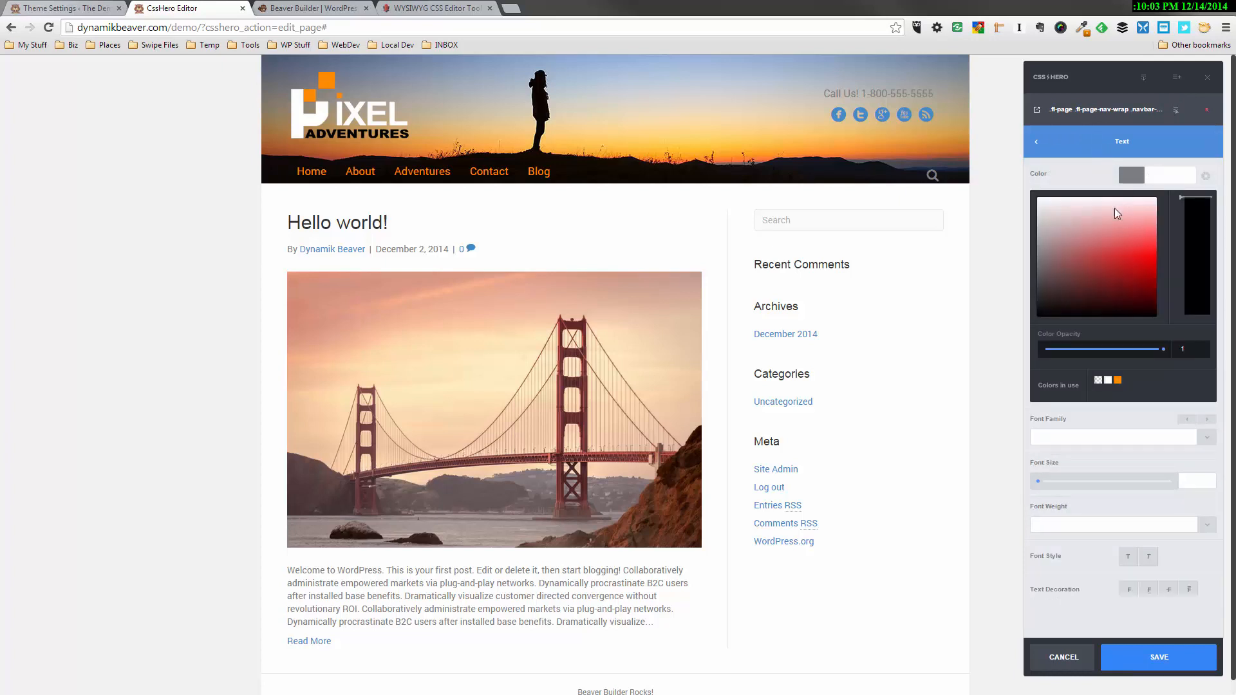
{"action": "left_click", "coordinate": [1043, 202]}
{"action": "left_click_drag", "start_coordinate": [1043, 202], "coordinate": [1036, 195]}
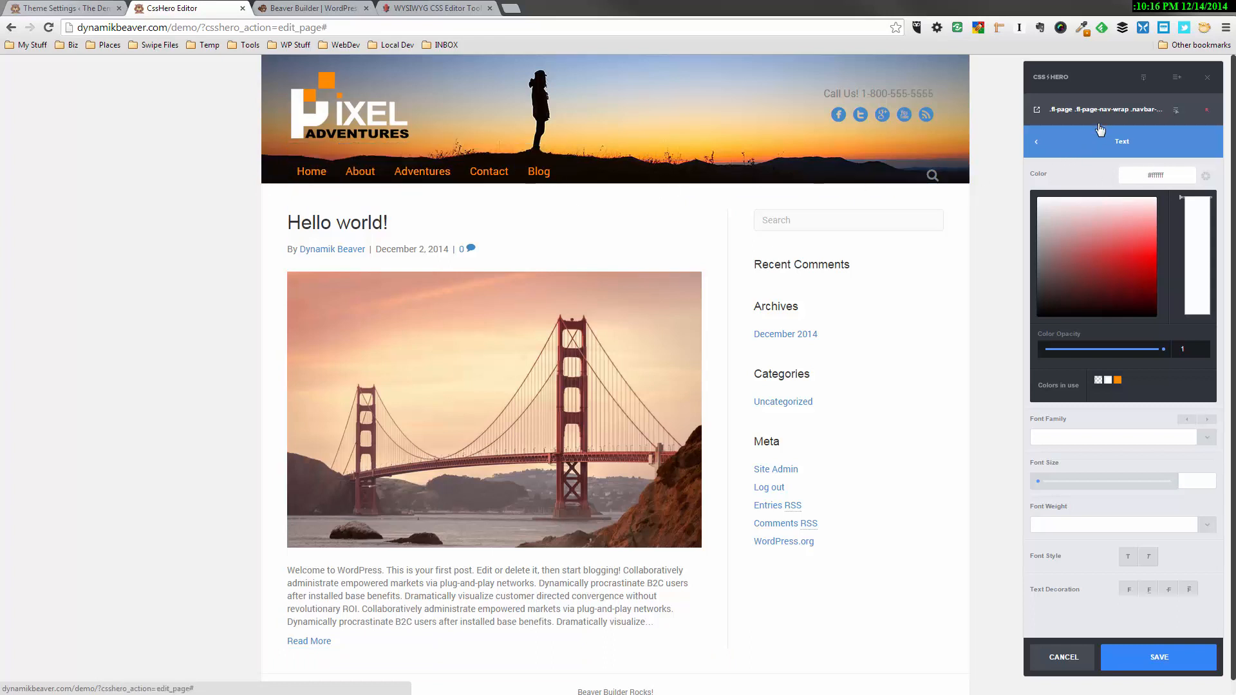
{"action": "left_click", "coordinate": [1175, 112]}
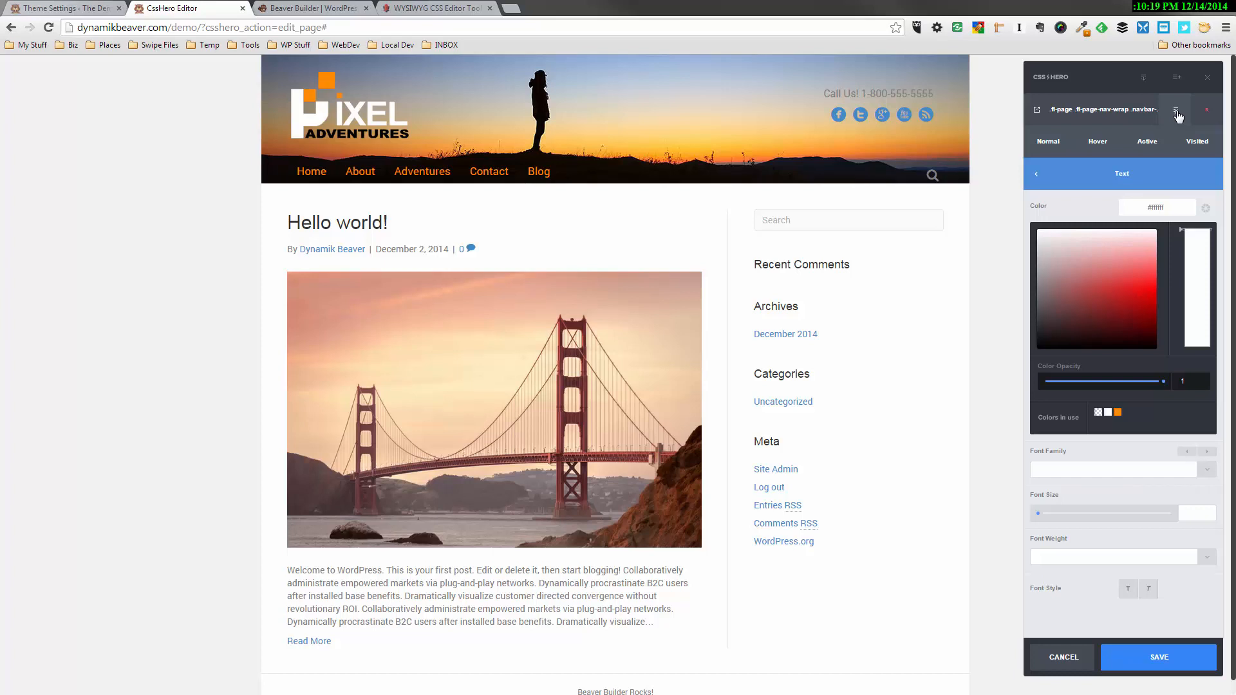
{"action": "left_click", "coordinate": [1175, 111]}
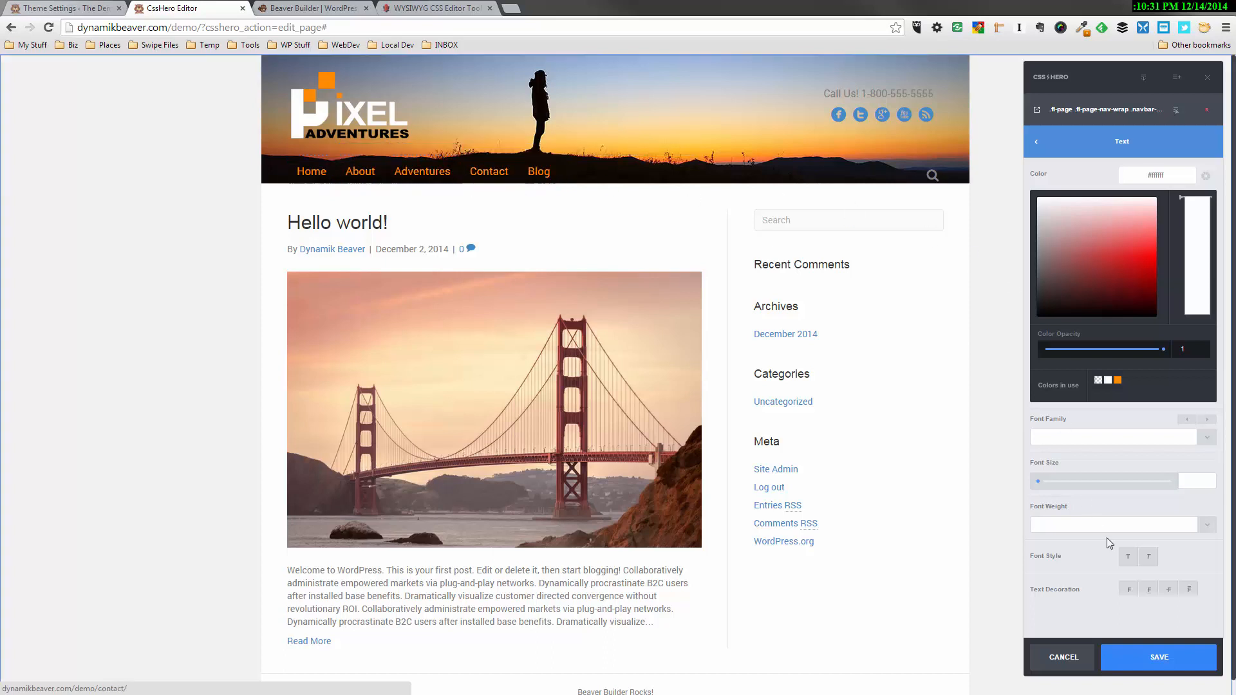
{"action": "left_click", "coordinate": [1175, 658]}
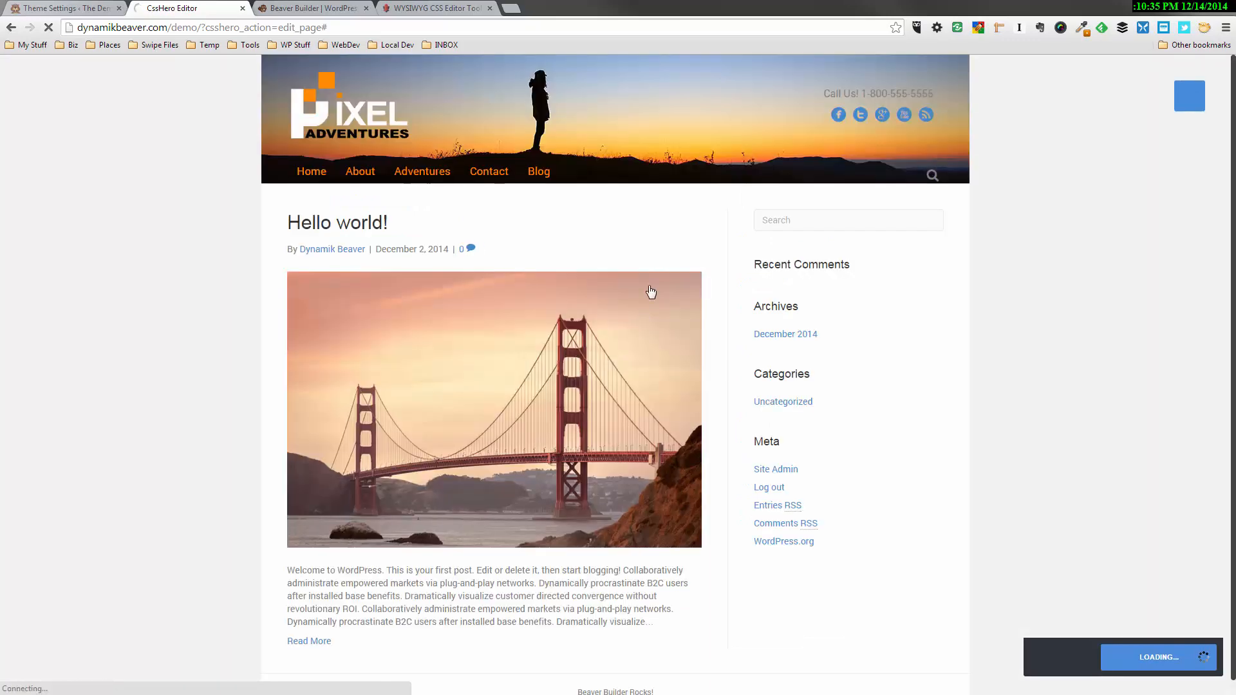
Go to the About page, change the current menu item's text color to white and save the changes
{"action": "left_click", "coordinate": [360, 171]}
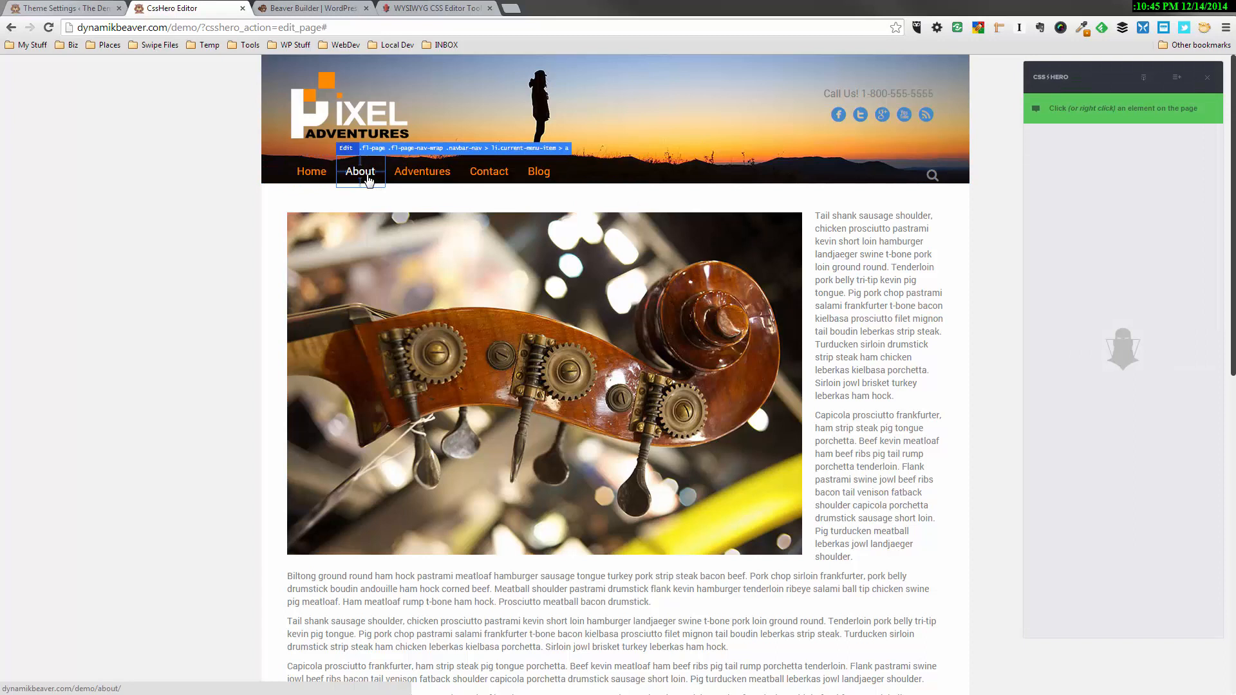
{"action": "left_click", "coordinate": [369, 180]}
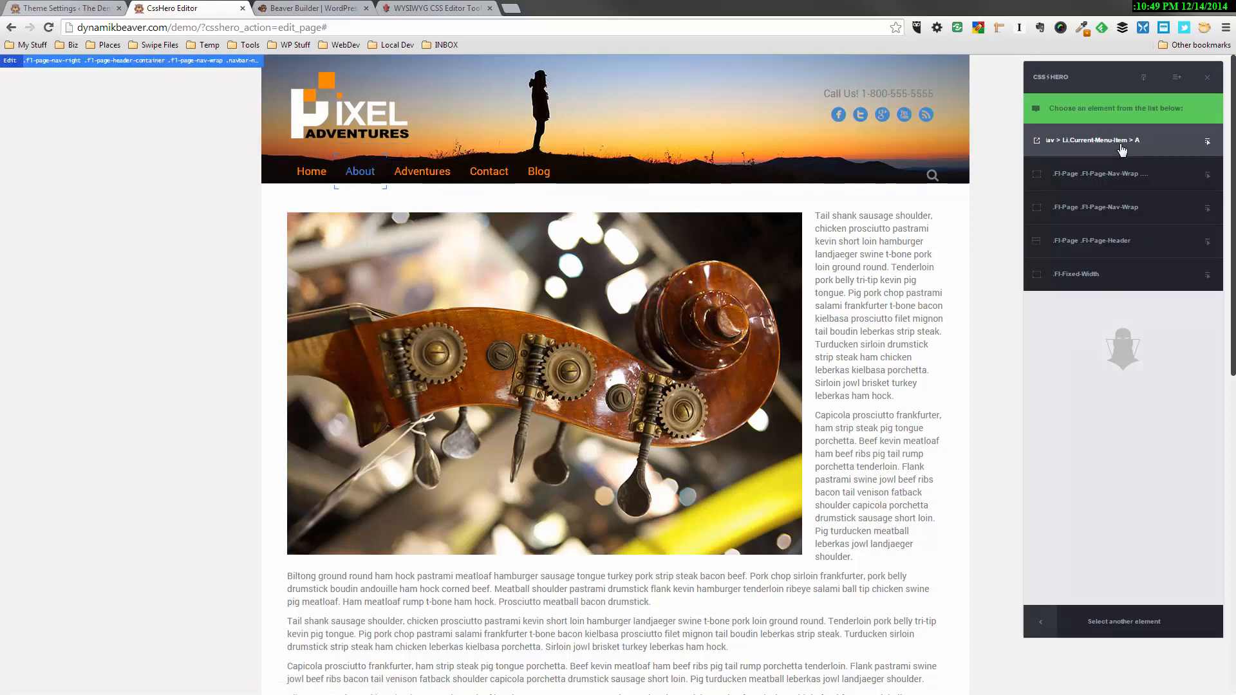
{"action": "left_click", "coordinate": [1120, 147]}
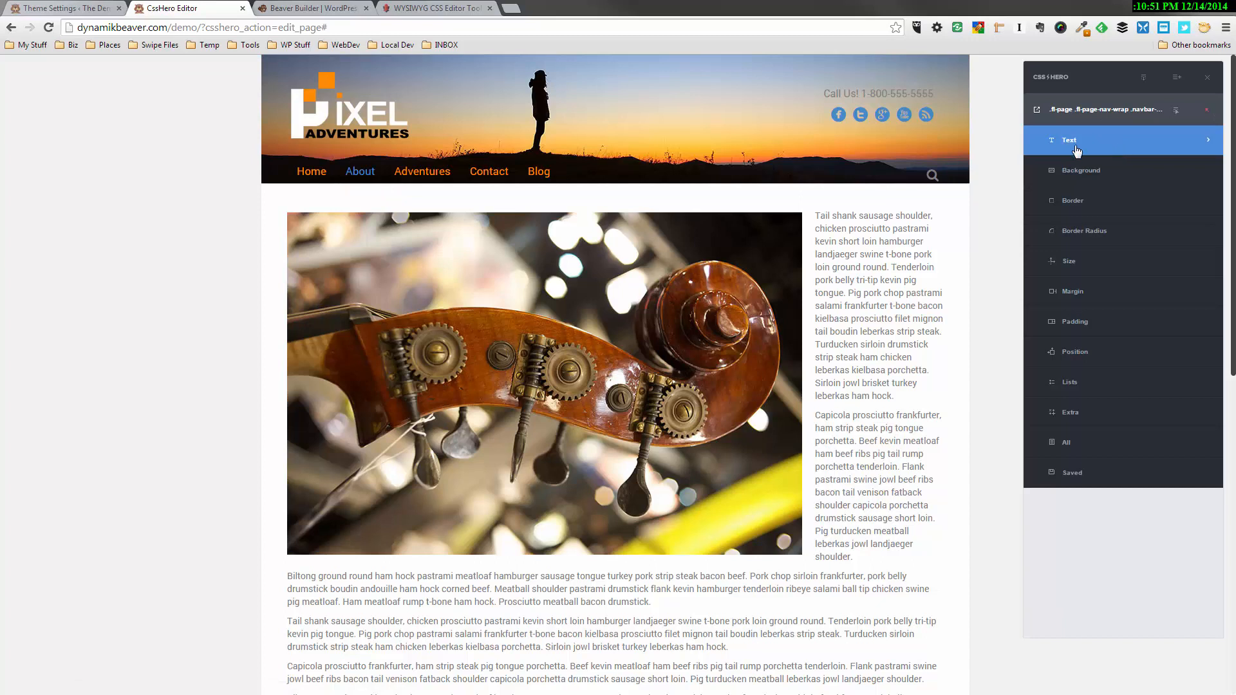
{"action": "left_click", "coordinate": [1107, 142]}
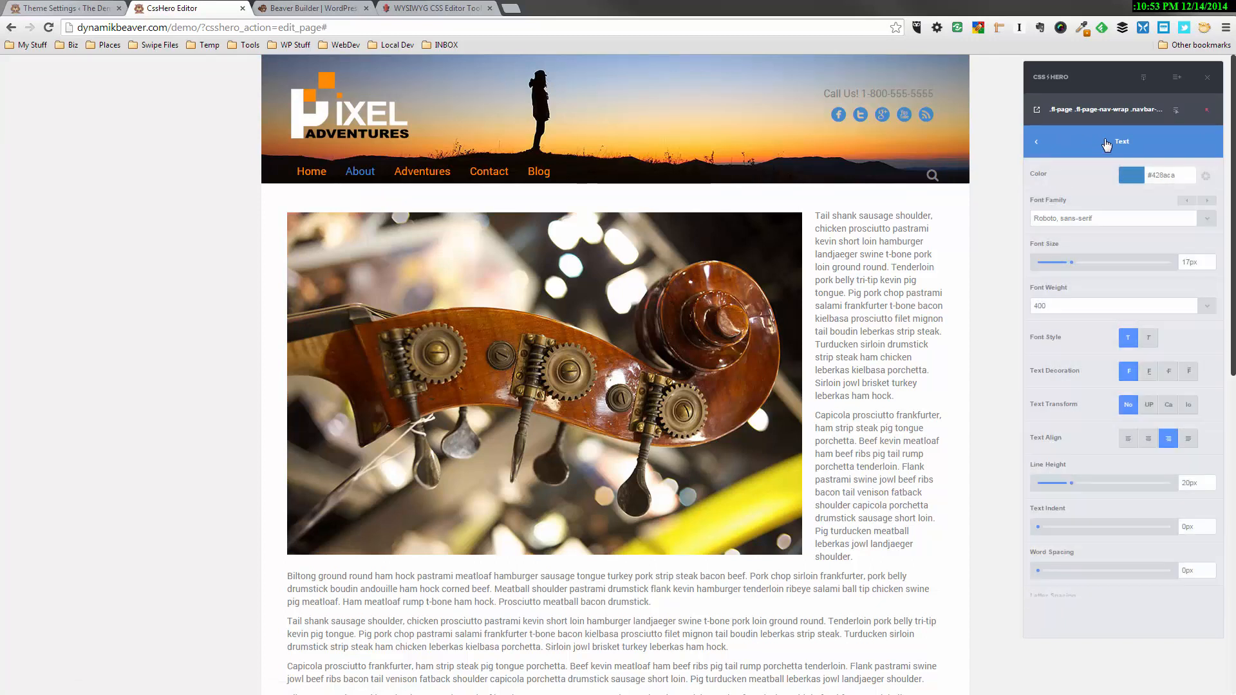
{"action": "left_click", "coordinate": [1133, 174]}
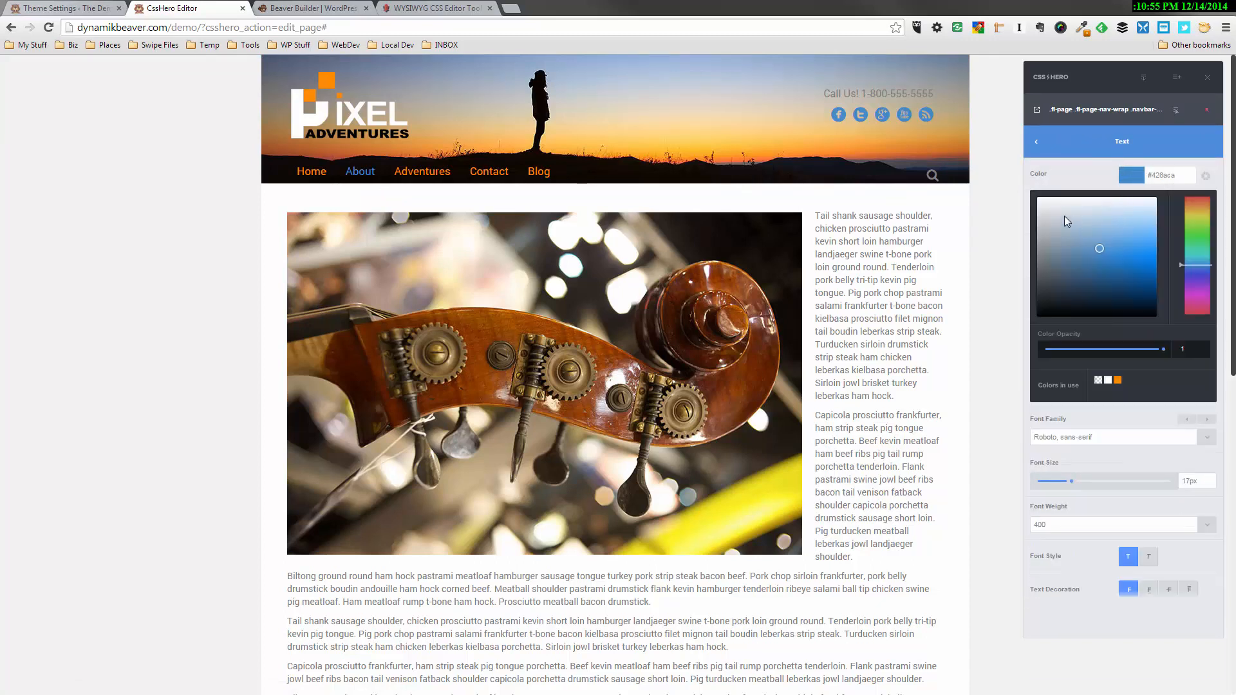
{"action": "left_click_drag", "start_coordinate": [1064, 220], "coordinate": [1028, 201]}
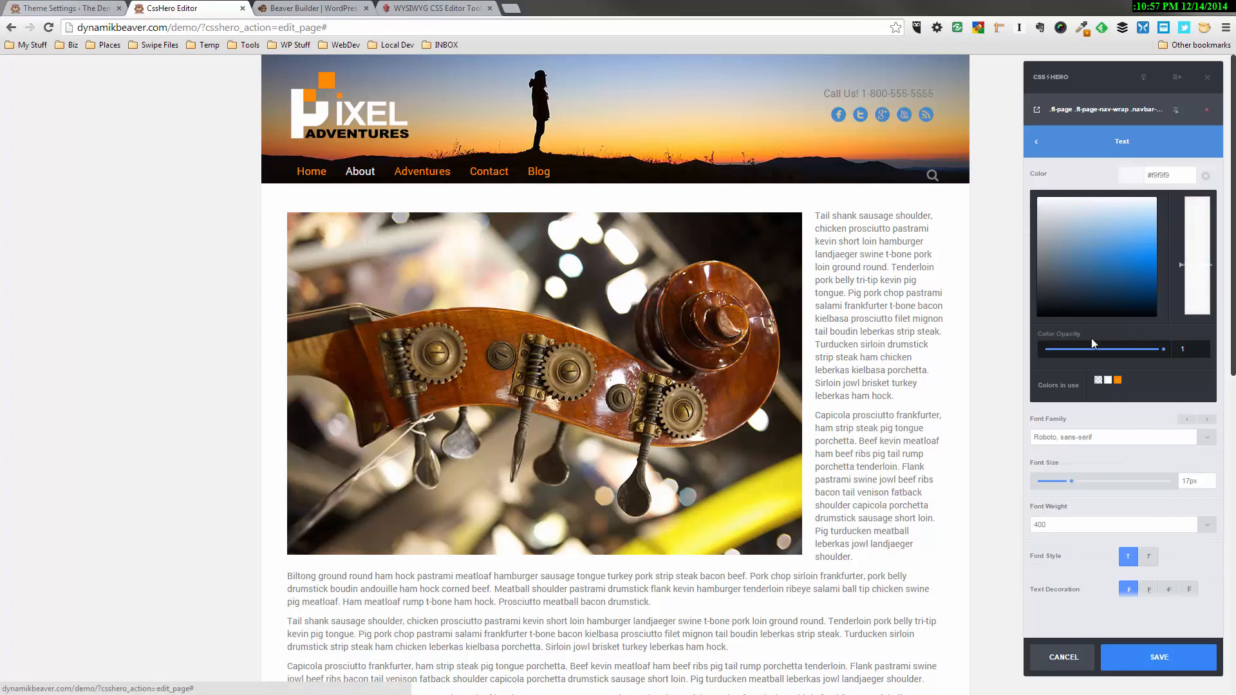
{"action": "left_click", "coordinate": [1166, 670]}
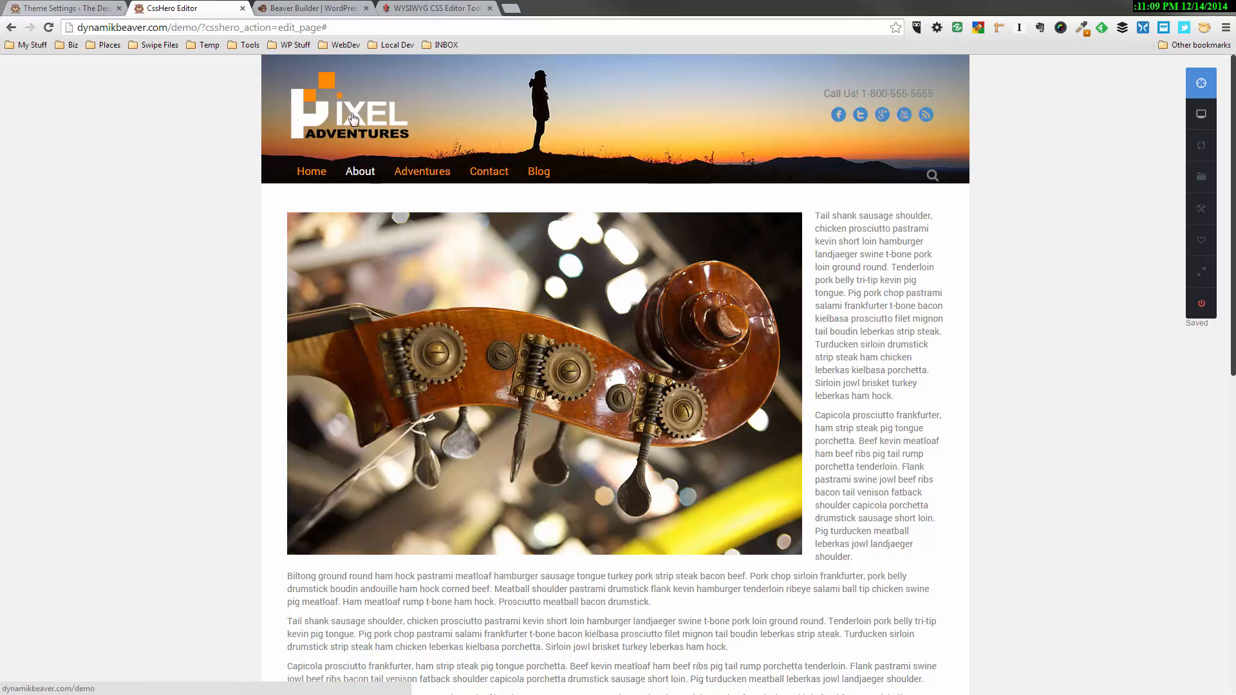
Return to the home page and set the header's "Call Us!" text to black, #000000, with a 19px font size
{"action": "left_click", "coordinate": [497, 324]}
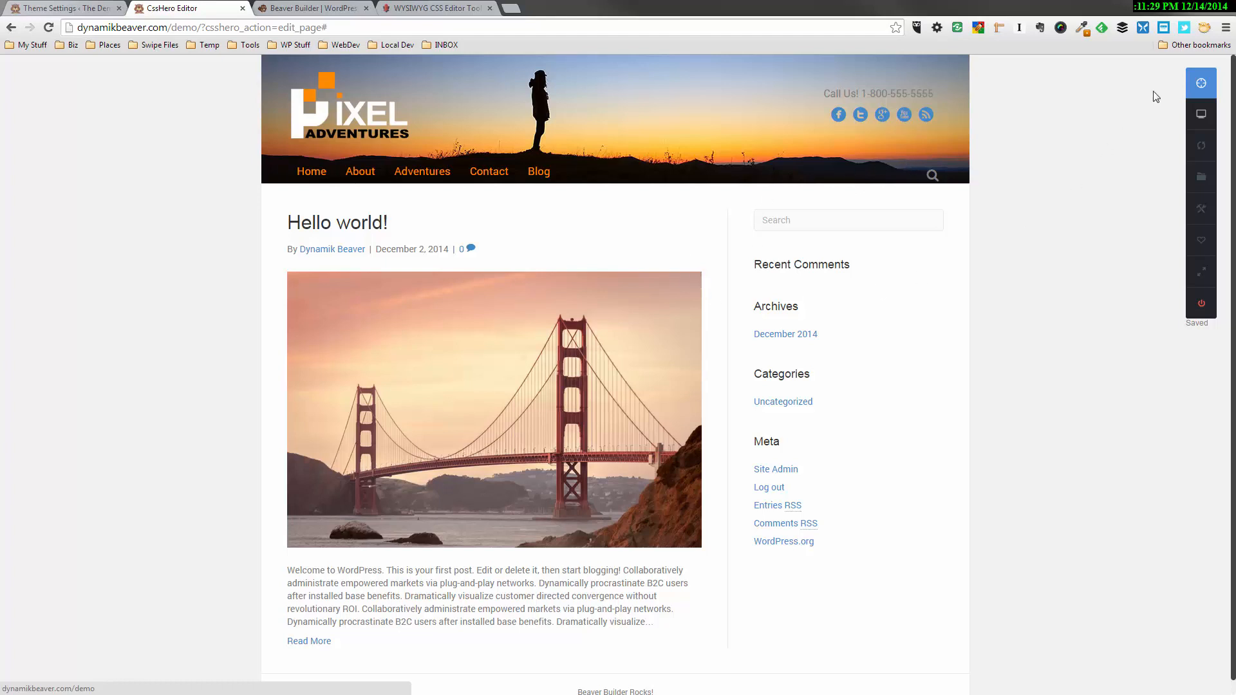
{"action": "left_click", "coordinate": [1200, 87]}
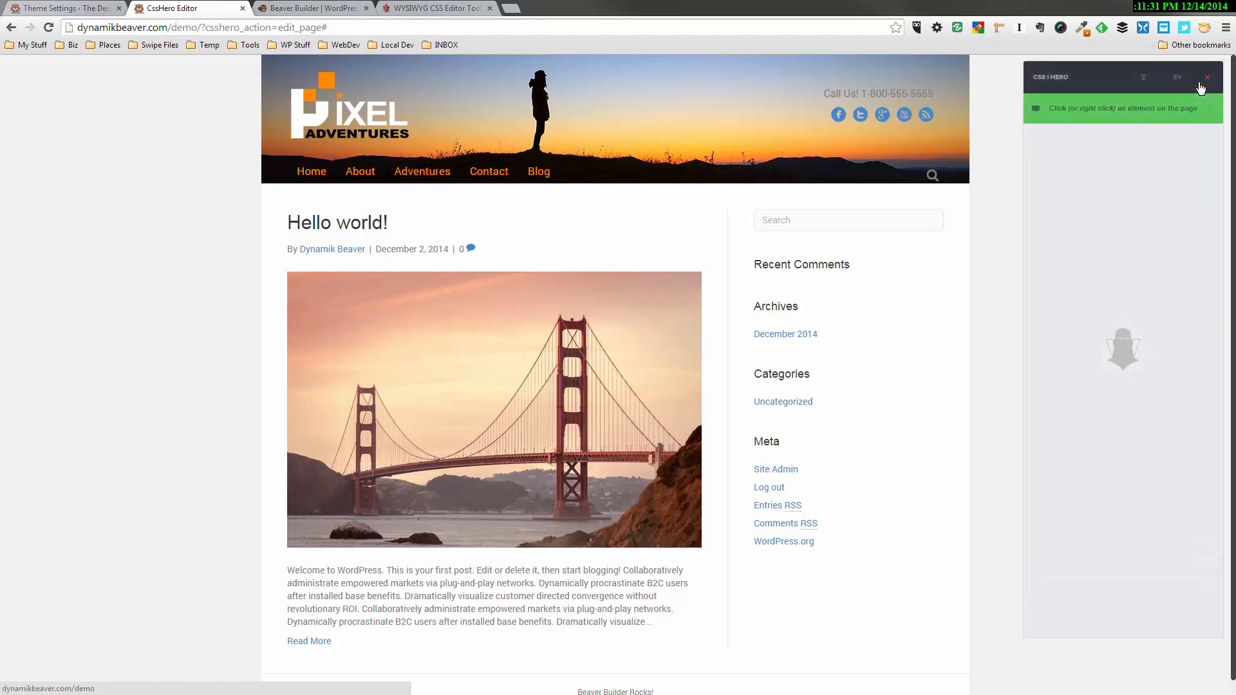
{"action": "left_click", "coordinate": [904, 94]}
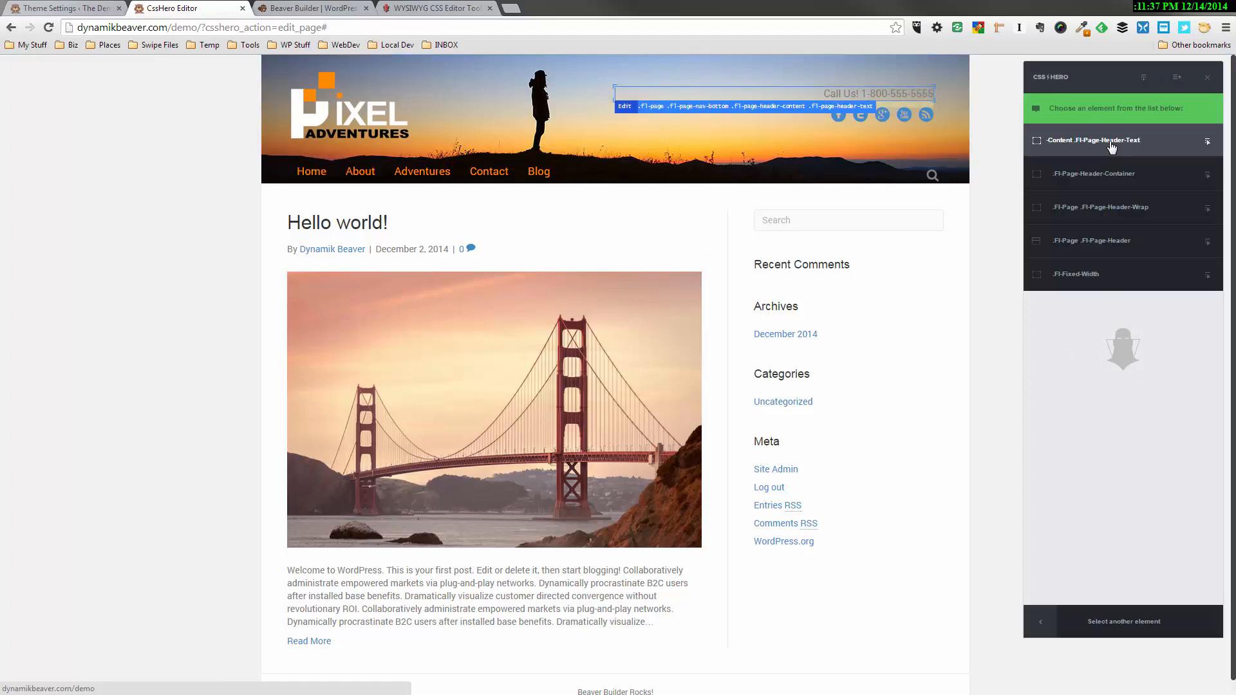
{"action": "left_click", "coordinate": [1112, 147]}
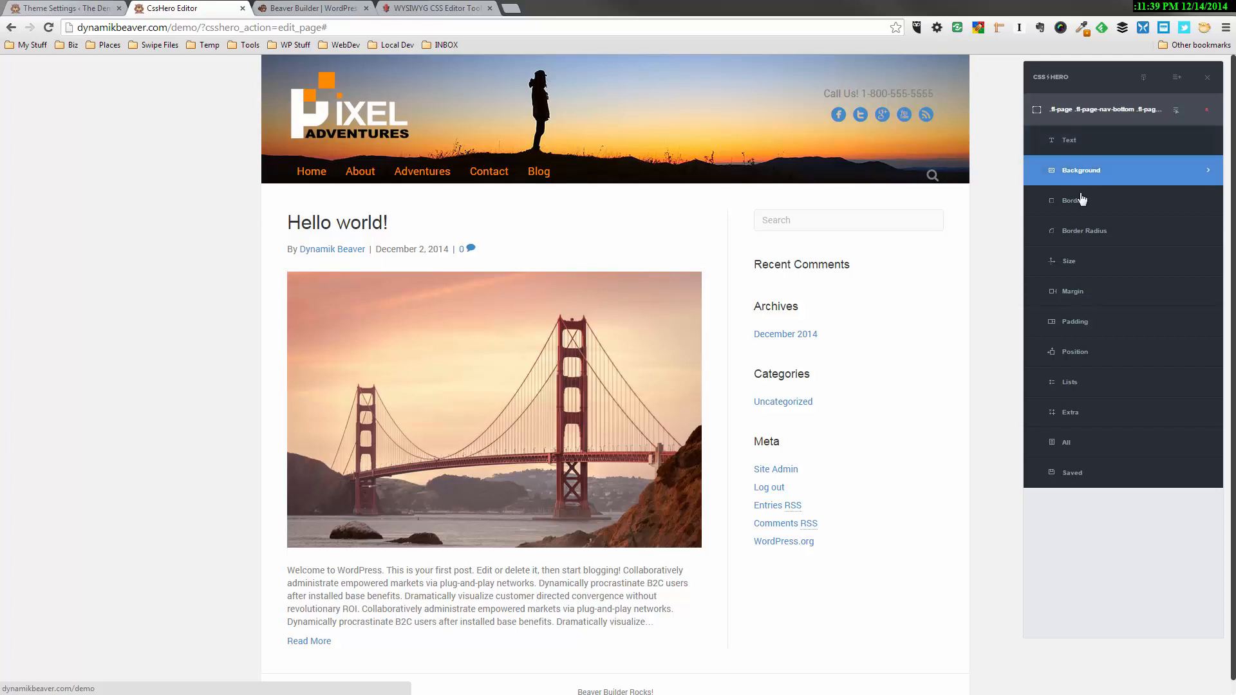
{"action": "left_click", "coordinate": [1080, 140]}
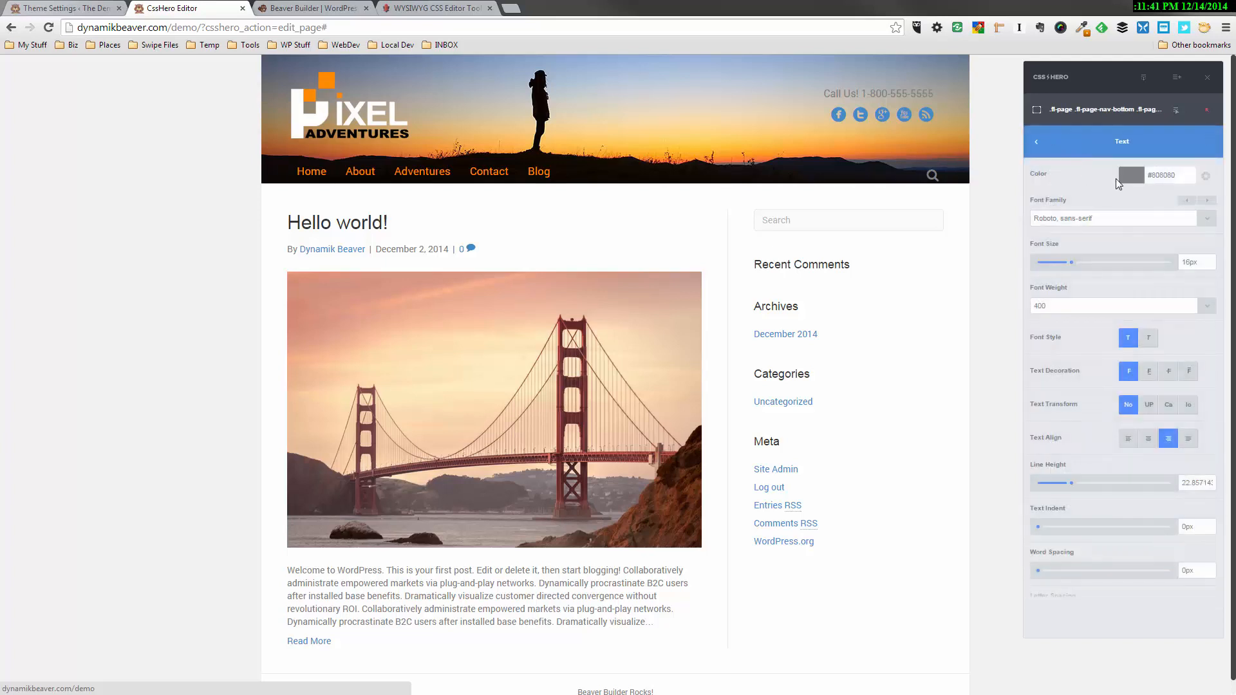
{"action": "left_click", "coordinate": [1123, 175]}
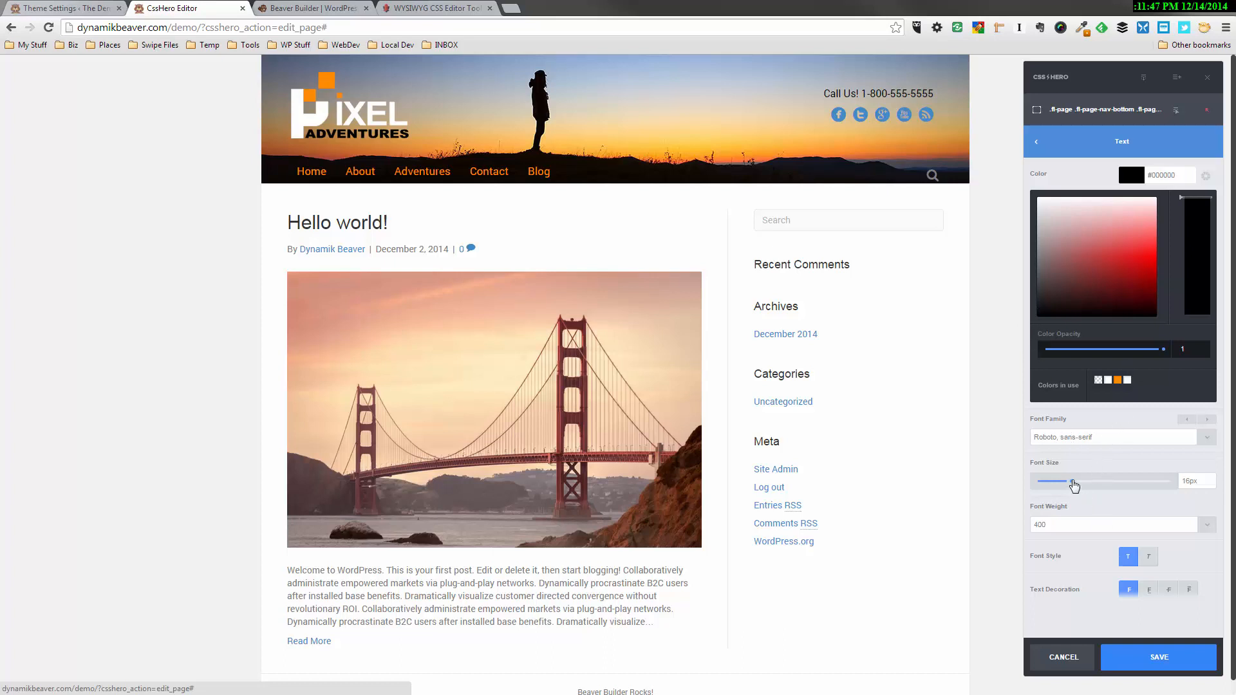
{"action": "left_click_drag", "start_coordinate": [1075, 484], "coordinate": [1080, 483]}
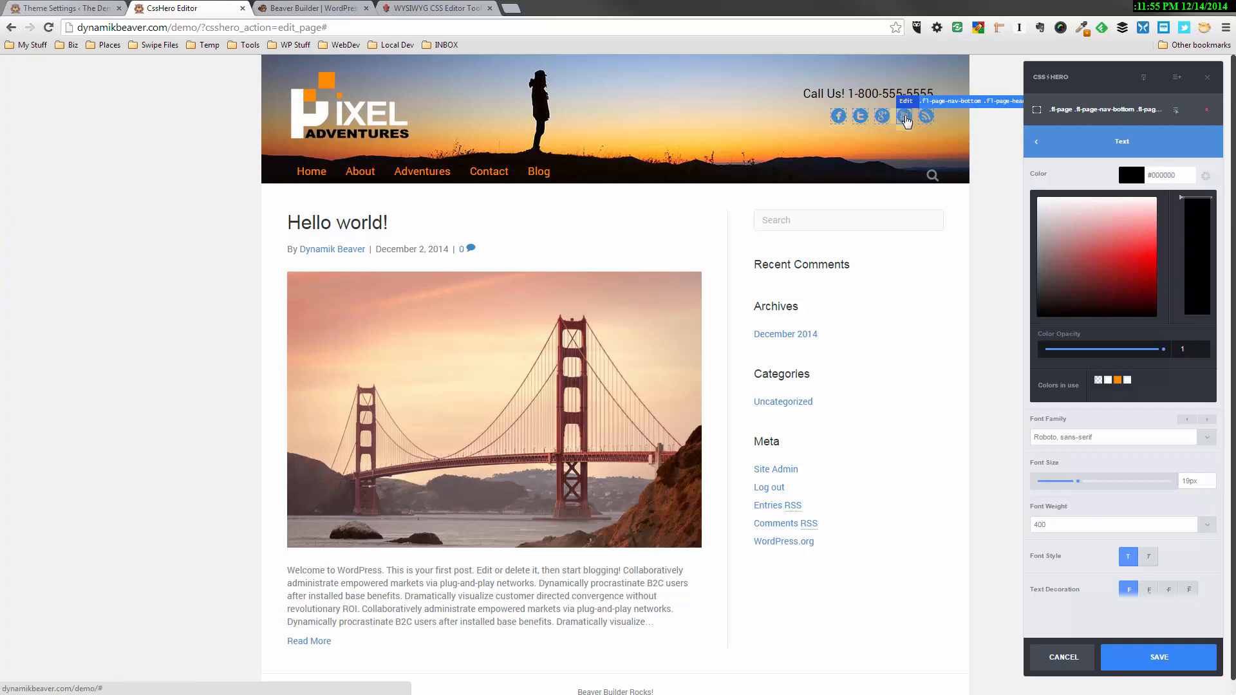
Set the text color of the header's social icons to orange, #ff8b00
{"action": "left_click", "coordinate": [905, 121]}
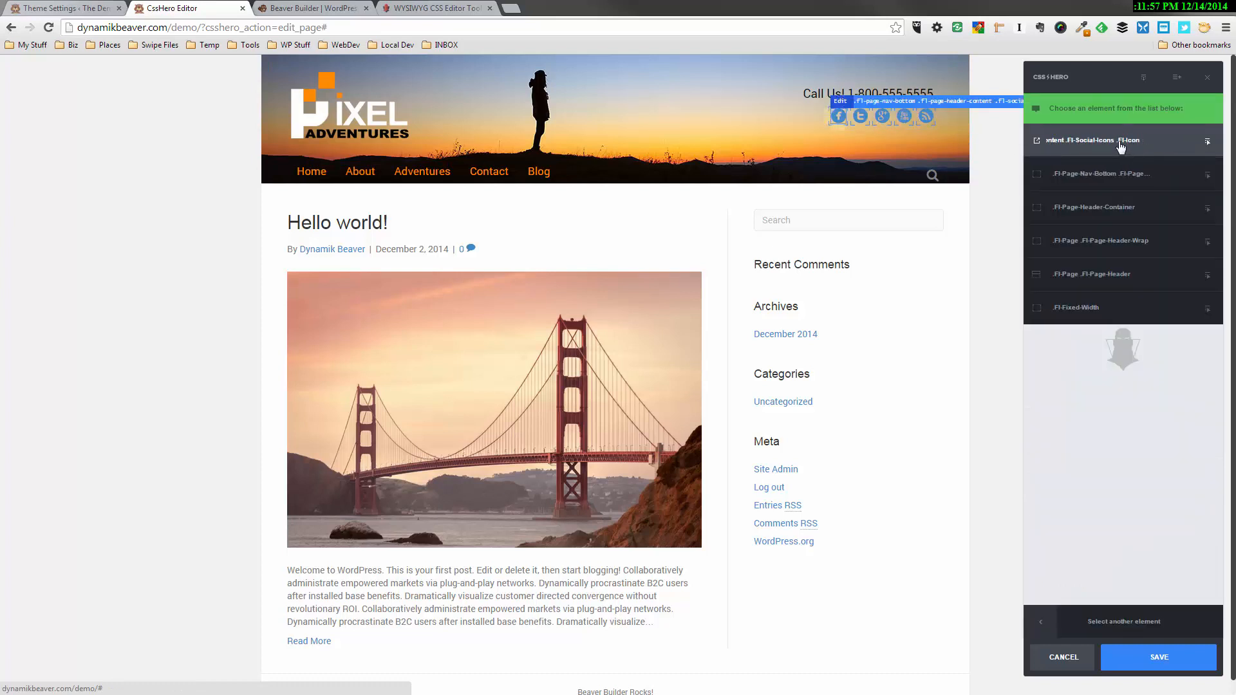
{"action": "left_click", "coordinate": [1120, 143]}
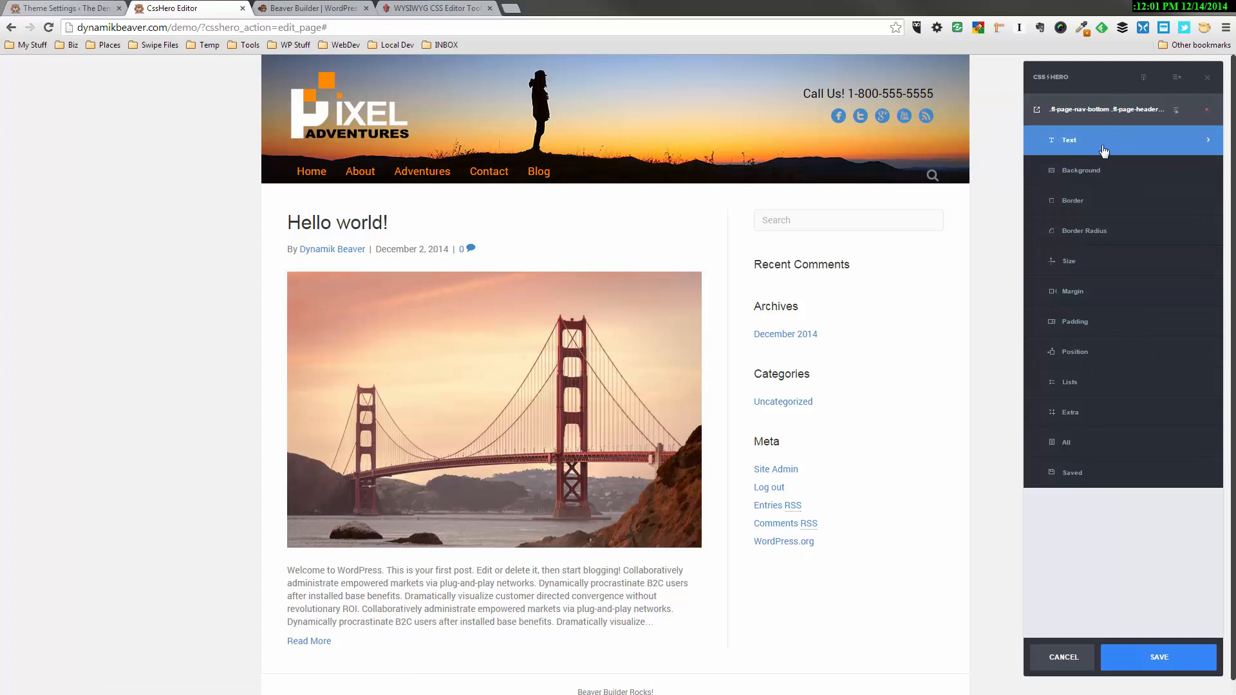
{"action": "left_click", "coordinate": [1081, 151]}
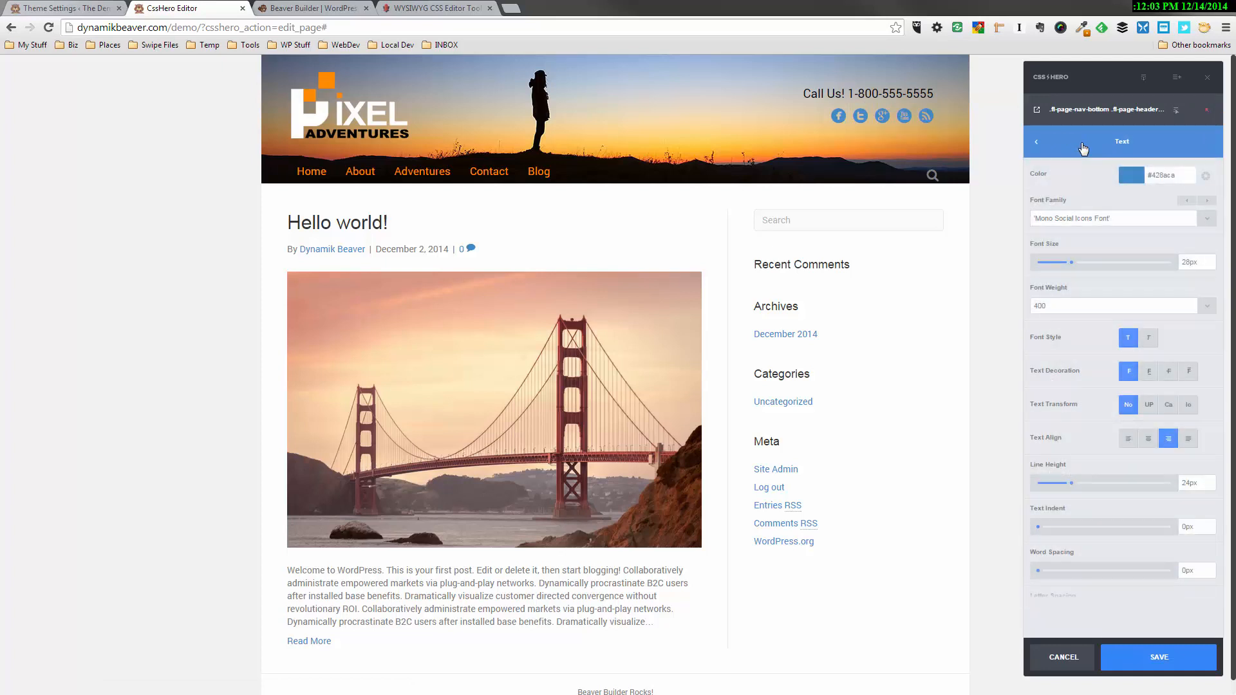
{"action": "left_click", "coordinate": [1133, 176]}
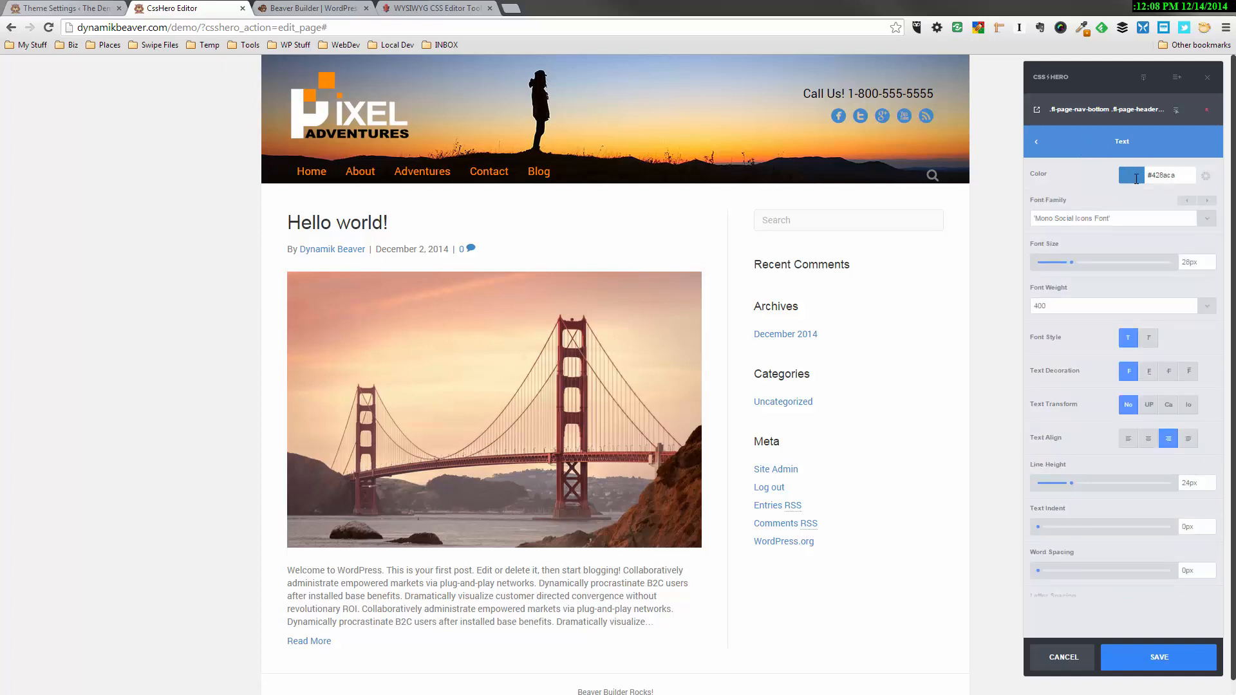
{"action": "left_click", "coordinate": [1135, 176]}
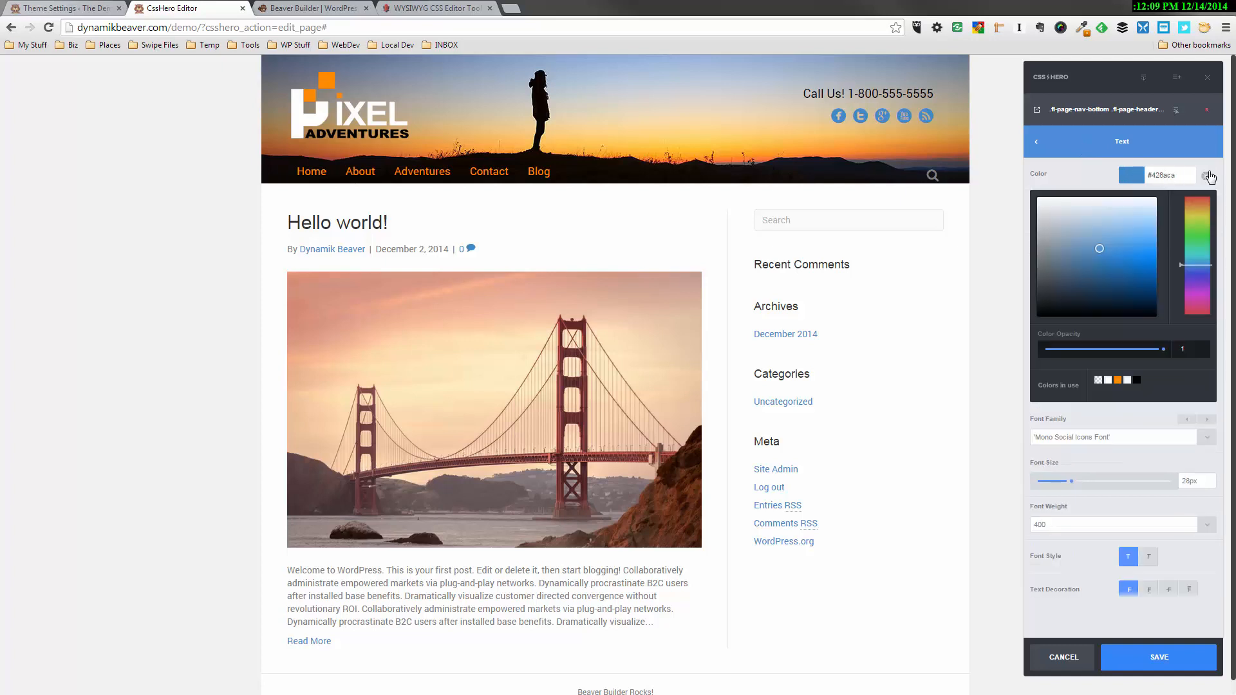
{"action": "left_click", "coordinate": [1181, 171]}
{"action": "key", "text": "BackSpace"}
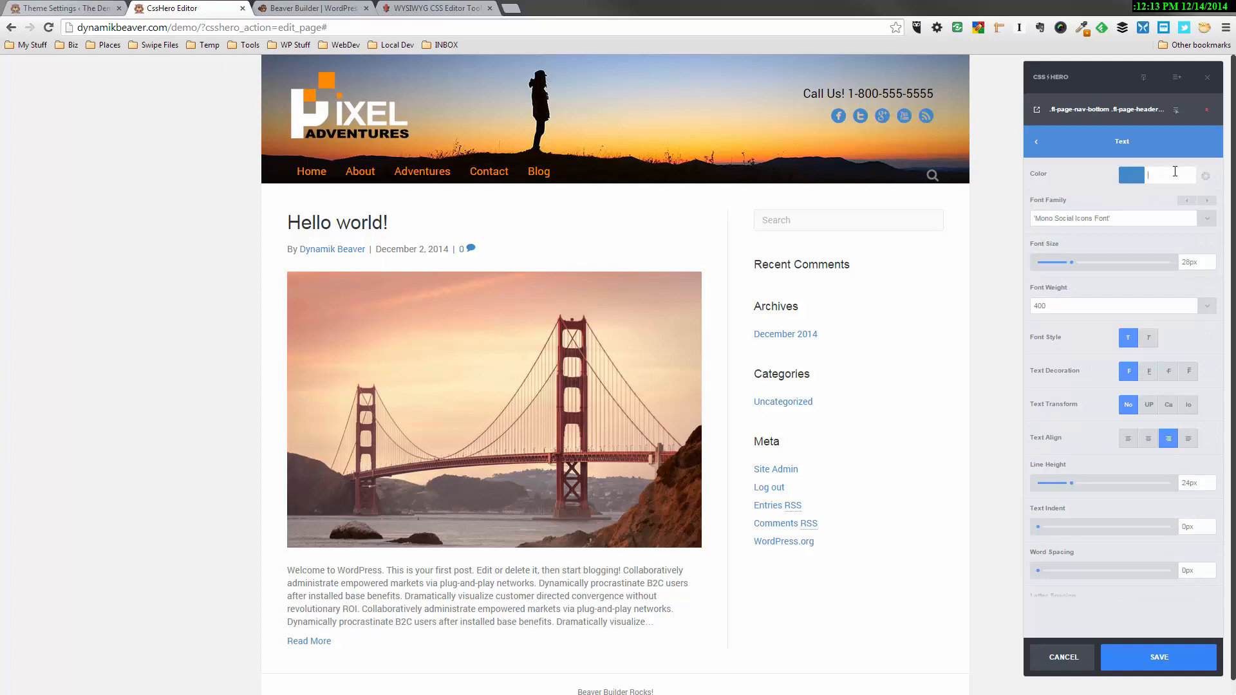
{"action": "type", "text": "#ff8b00"}
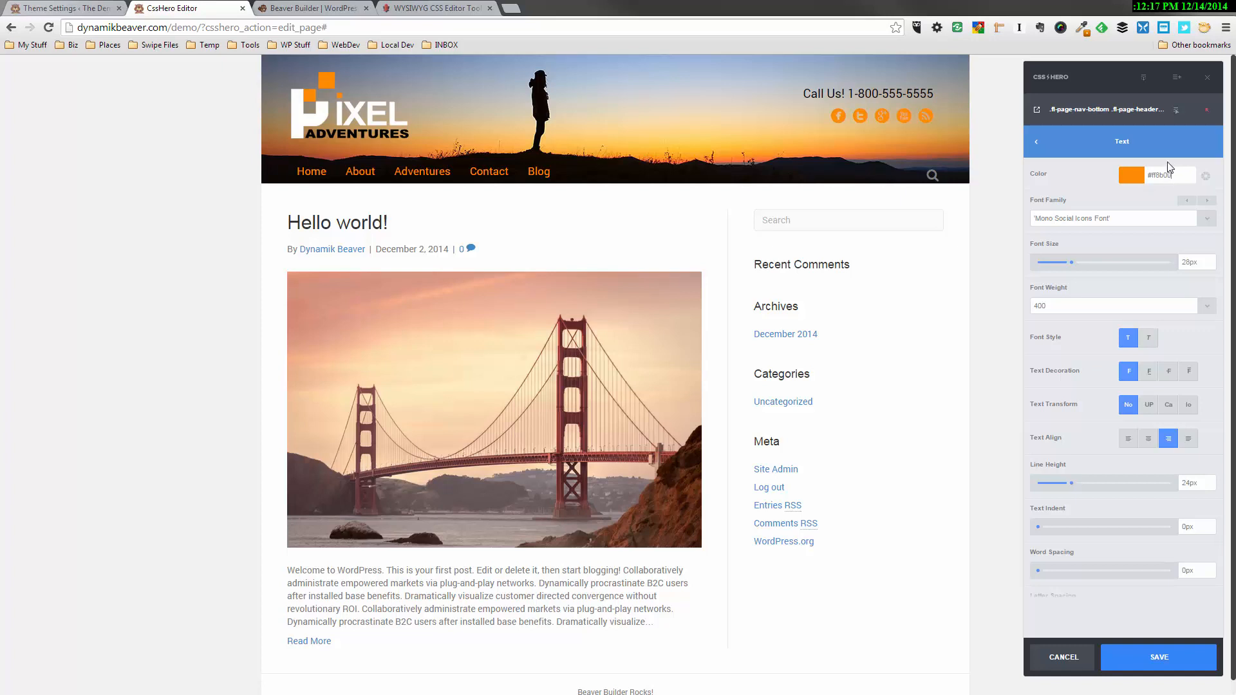
Set the hover state text color of the header's social icons to #ff8b00
{"action": "left_click", "coordinate": [1175, 110]}
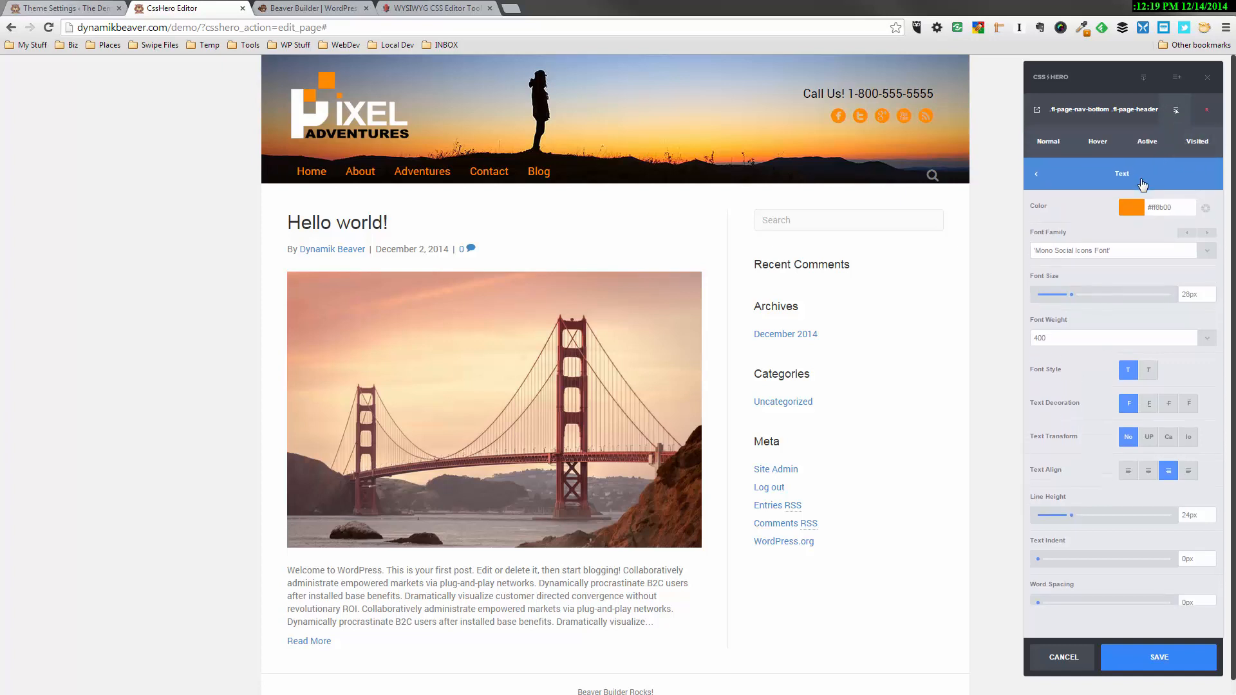
{"action": "left_click", "coordinate": [1100, 147]}
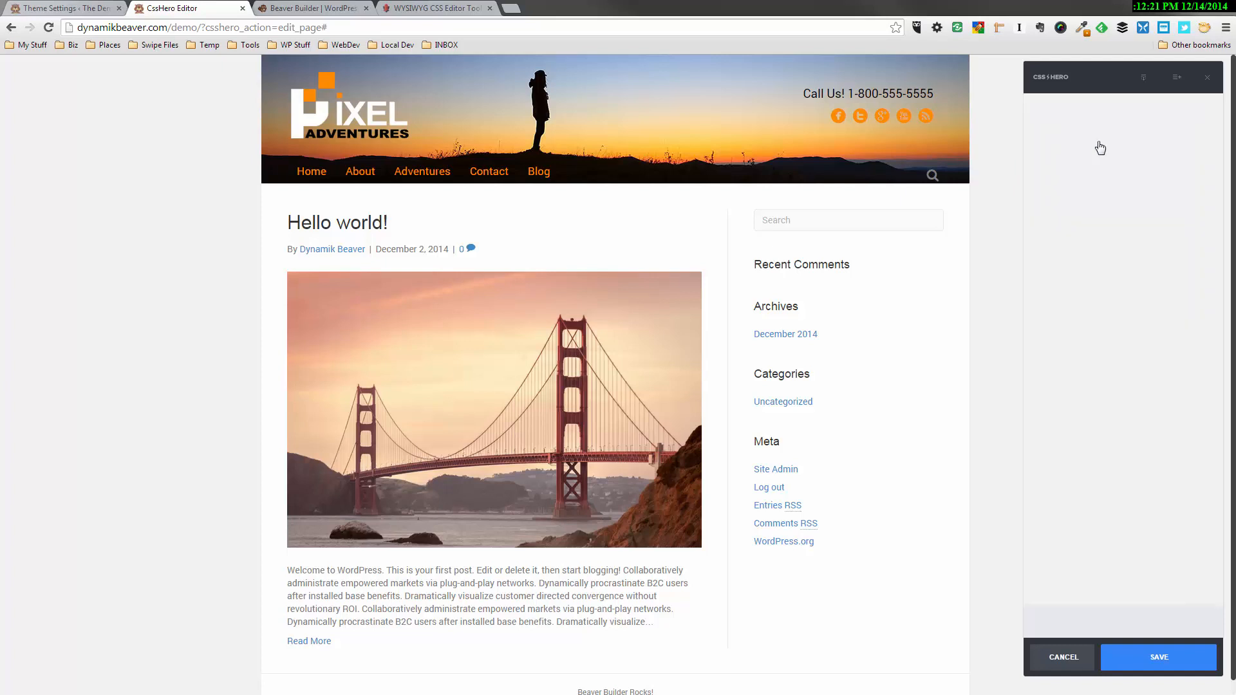
{"action": "left_click", "coordinate": [1133, 171]}
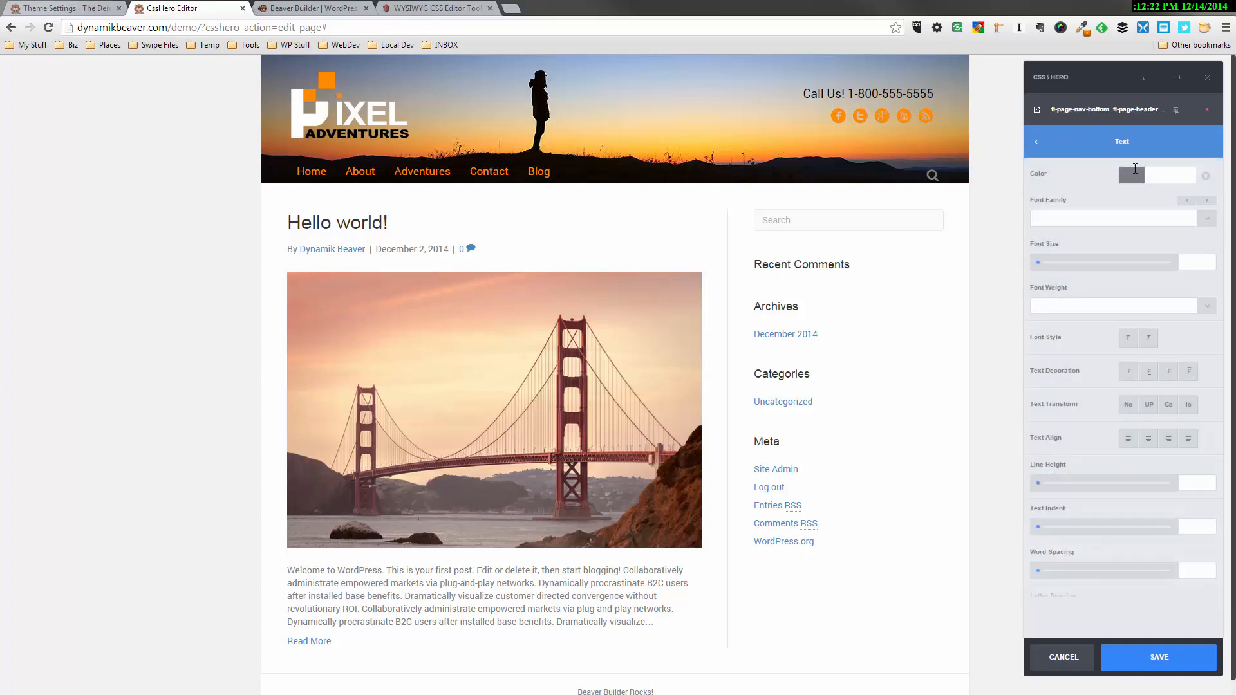
{"action": "left_click", "coordinate": [1134, 175]}
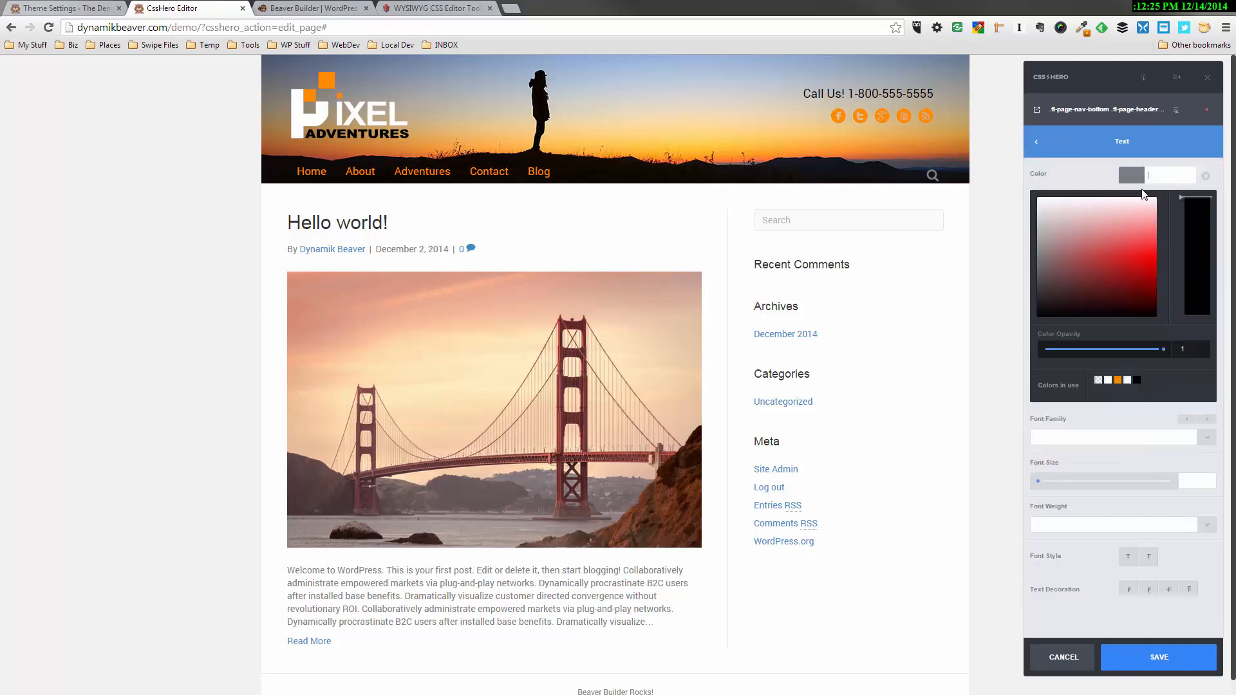
{"action": "type", "text": "#ff8b00"}
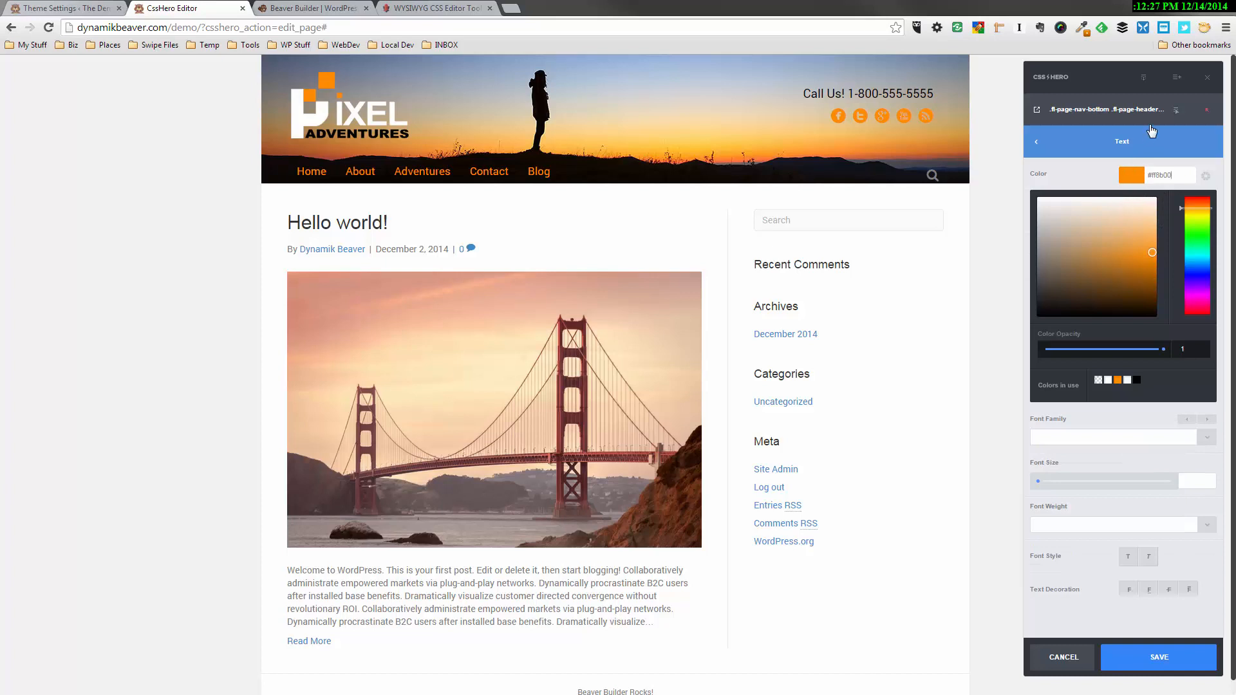
Set the normal state text color of the social icons to black, #000000, and save the changes
{"action": "mouse_move", "coordinate": [1159, 113]}
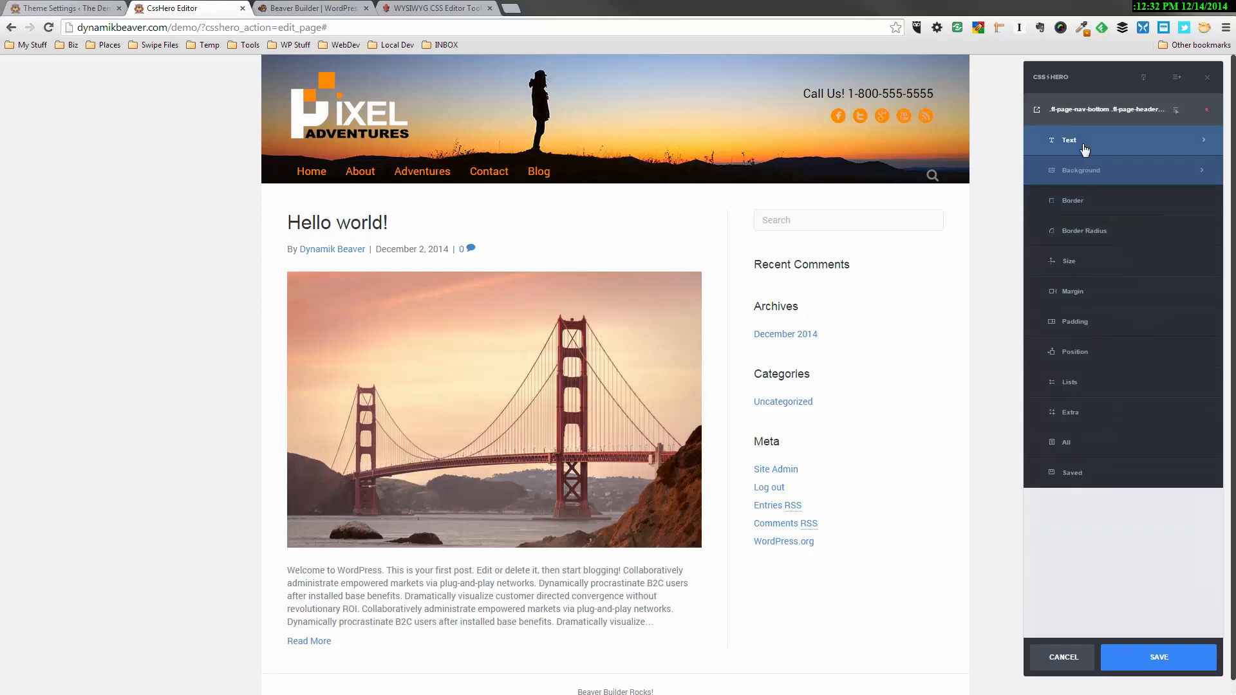
{"action": "left_click", "coordinate": [1085, 141]}
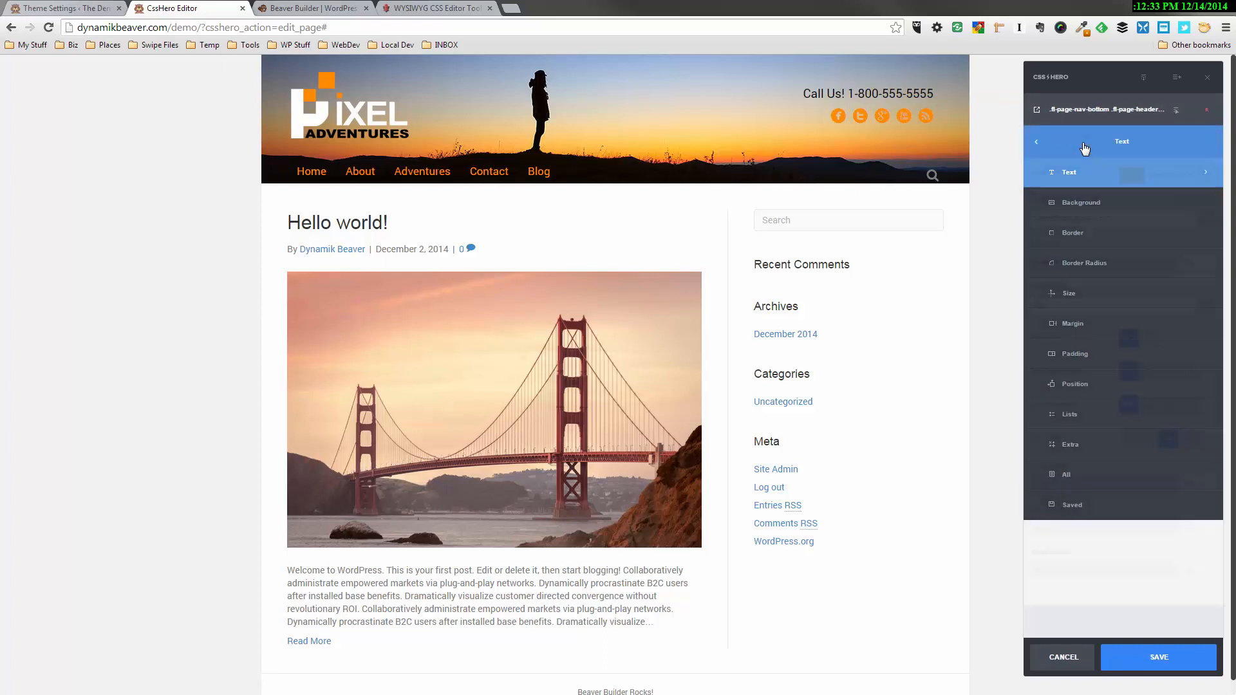
{"action": "left_click", "coordinate": [1130, 173]}
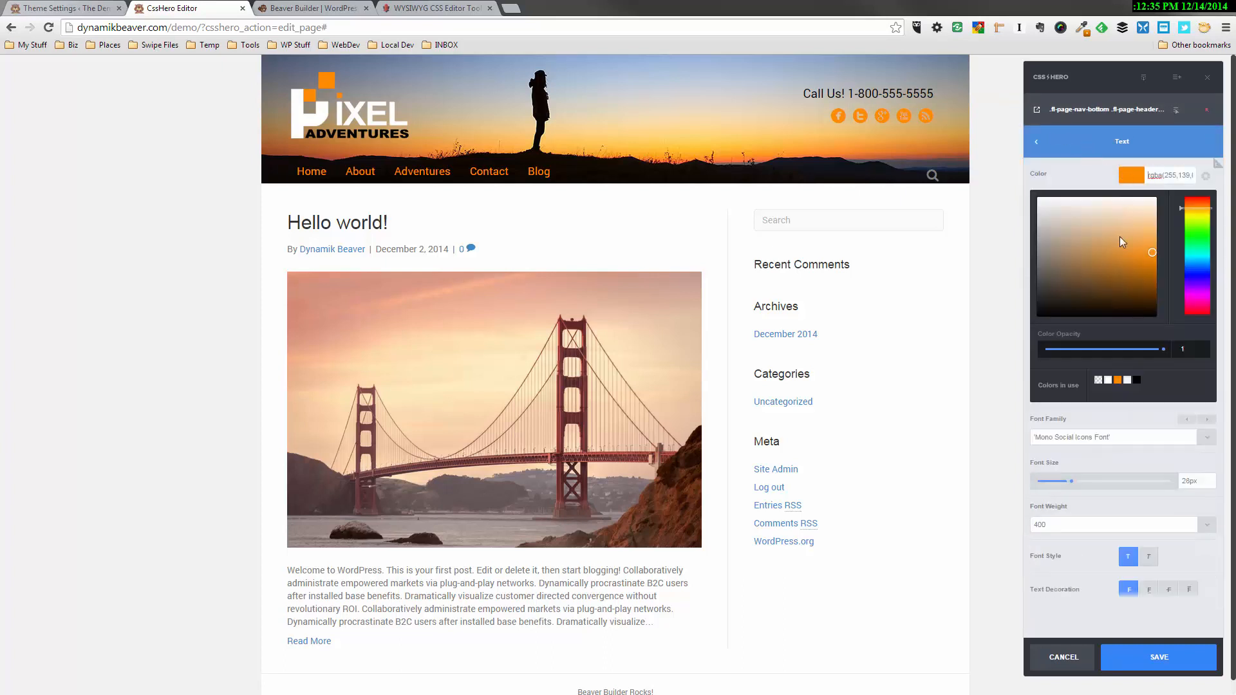
{"action": "left_click_drag", "start_coordinate": [1119, 237], "coordinate": [1028, 333]}
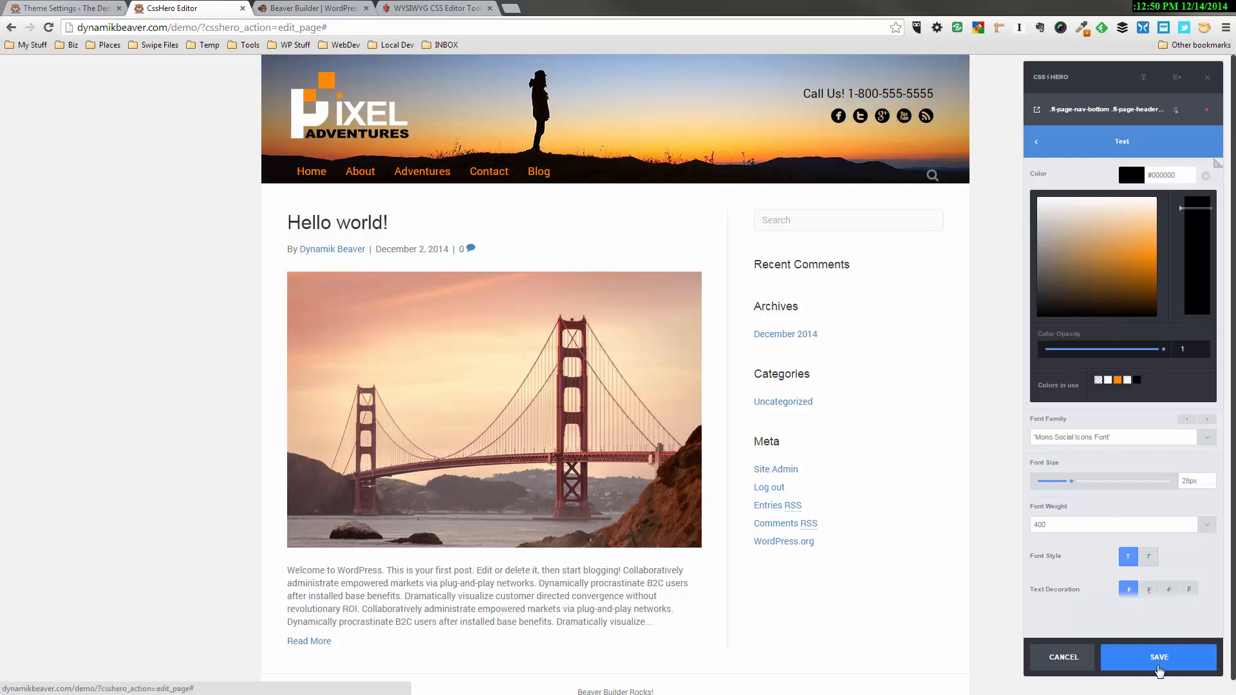
{"action": "left_click", "coordinate": [1159, 670]}
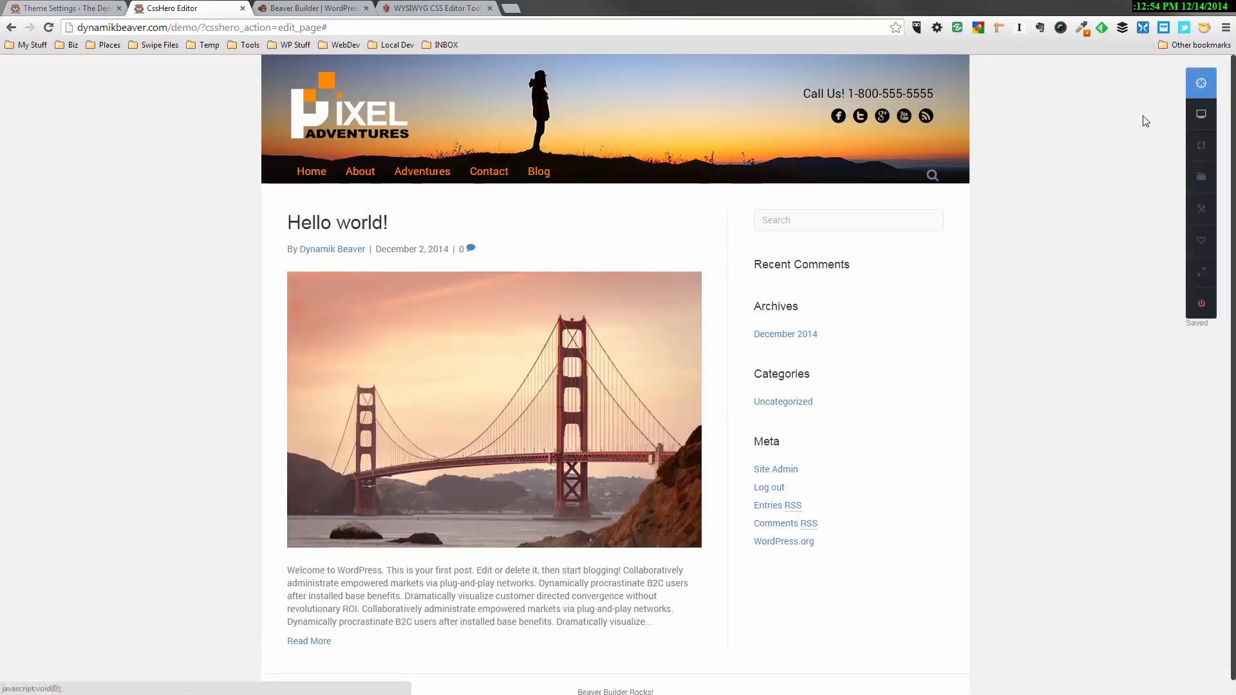
Set the text color of the search icon in the header's navigation bar to white, #ffffff
{"action": "left_click", "coordinate": [1200, 106]}
{"action": "left_click", "coordinate": [933, 177]}
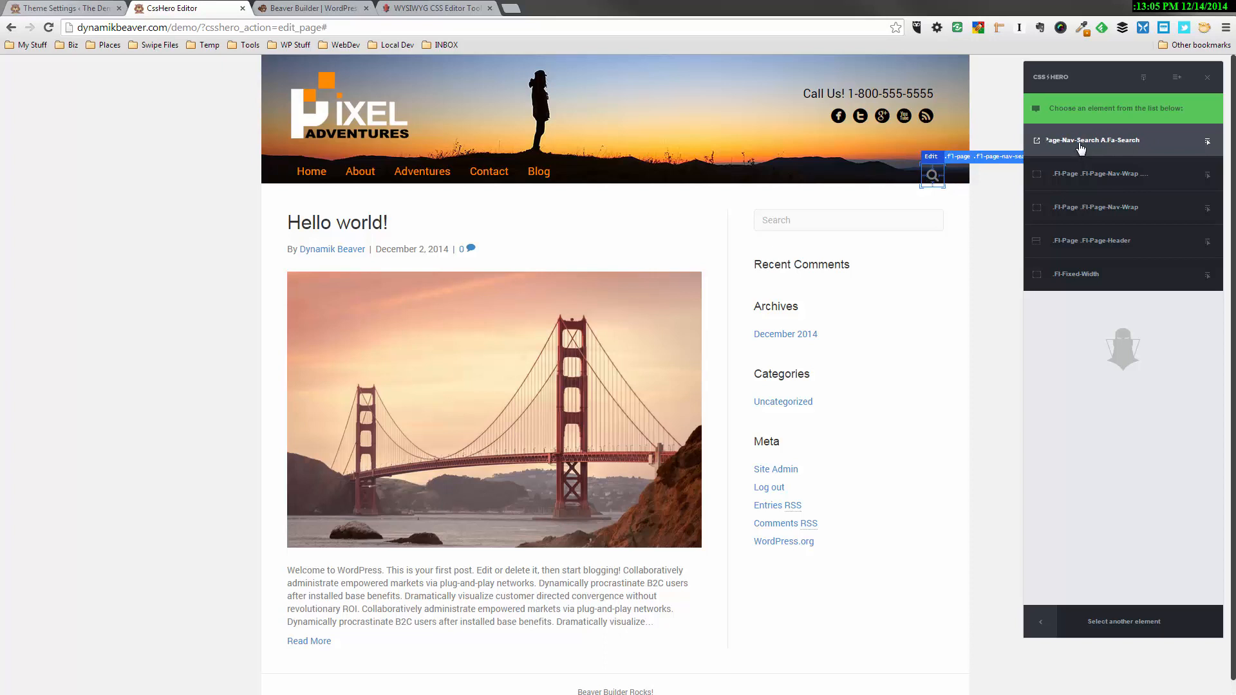
{"action": "left_click", "coordinate": [1081, 142]}
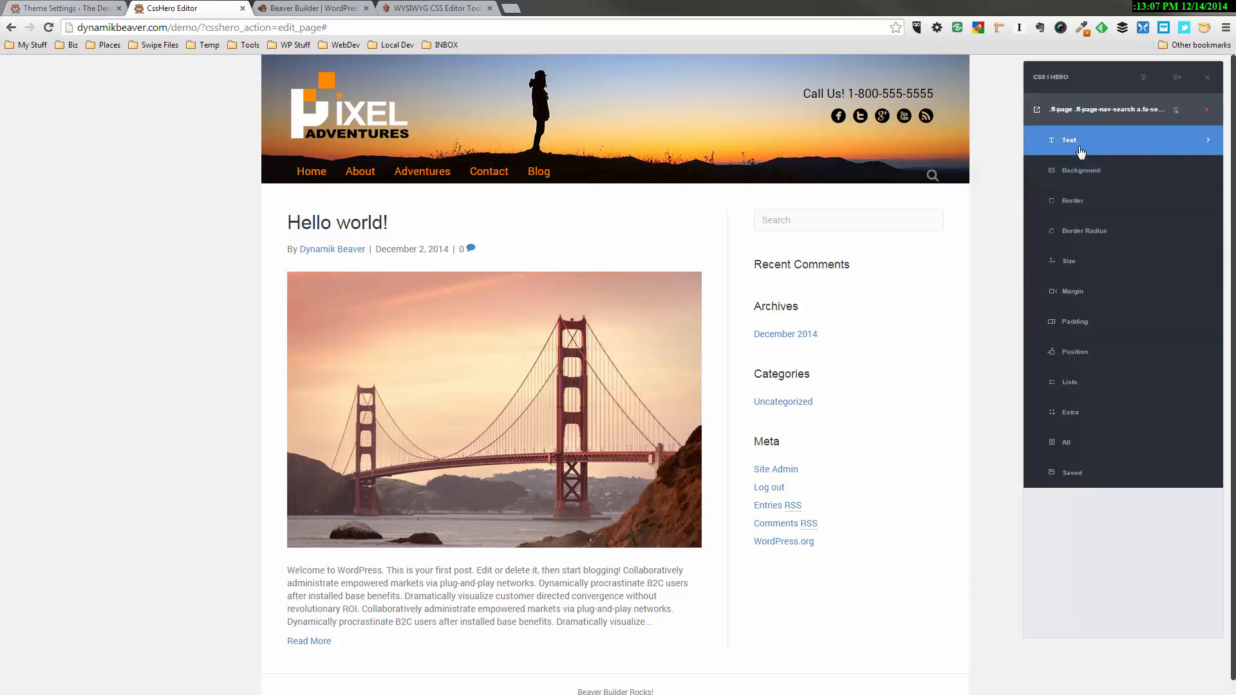
{"action": "left_click", "coordinate": [1074, 140]}
{"action": "left_click", "coordinate": [1125, 172]}
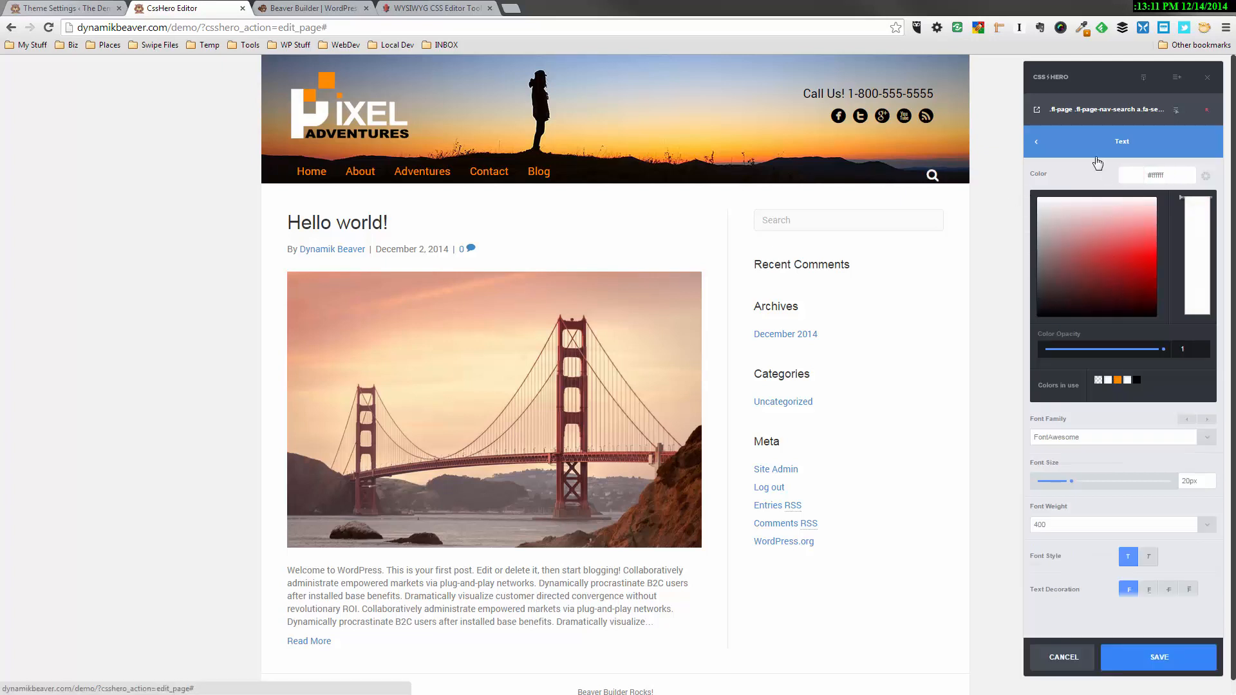
Set the search icon's top margin to -5px
{"action": "left_click", "coordinate": [1082, 143]}
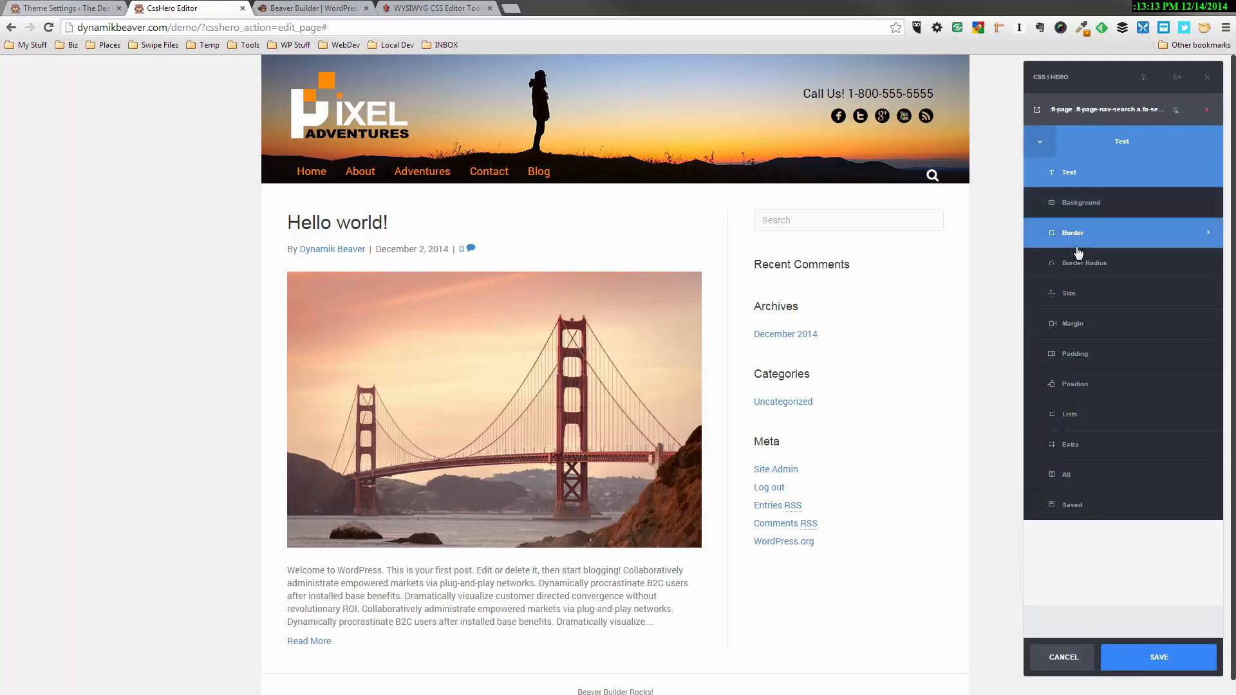
{"action": "left_click", "coordinate": [1080, 324]}
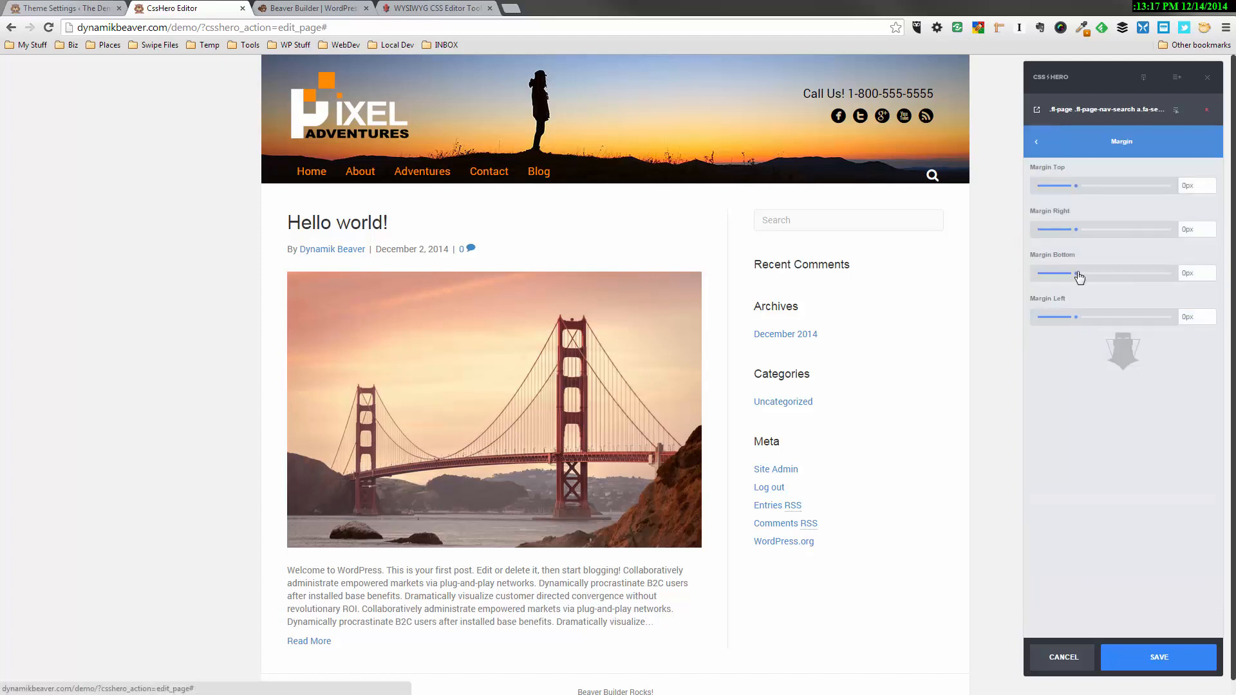
{"action": "left_click_drag", "start_coordinate": [1075, 277], "coordinate": [1077, 278]}
{"action": "left_click_drag", "start_coordinate": [1074, 188], "coordinate": [1060, 192]}
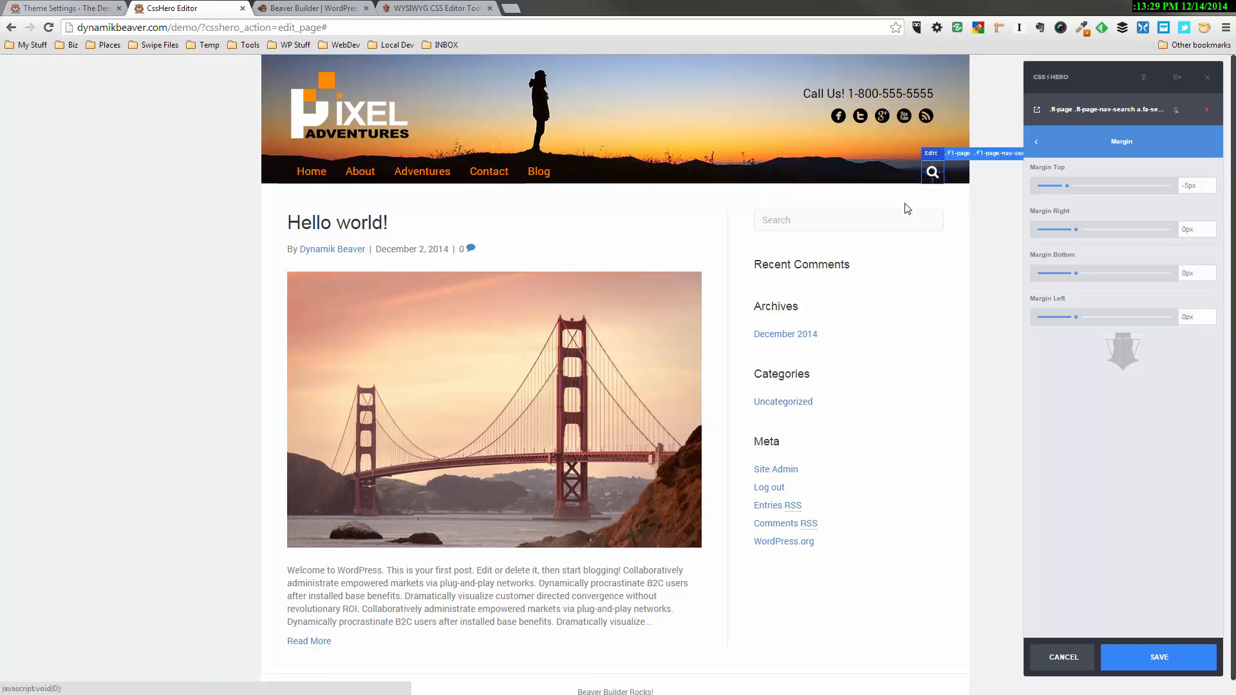
Expand the search form beneath the search icon and set its background color to transparent
{"action": "left_click", "coordinate": [932, 172]}
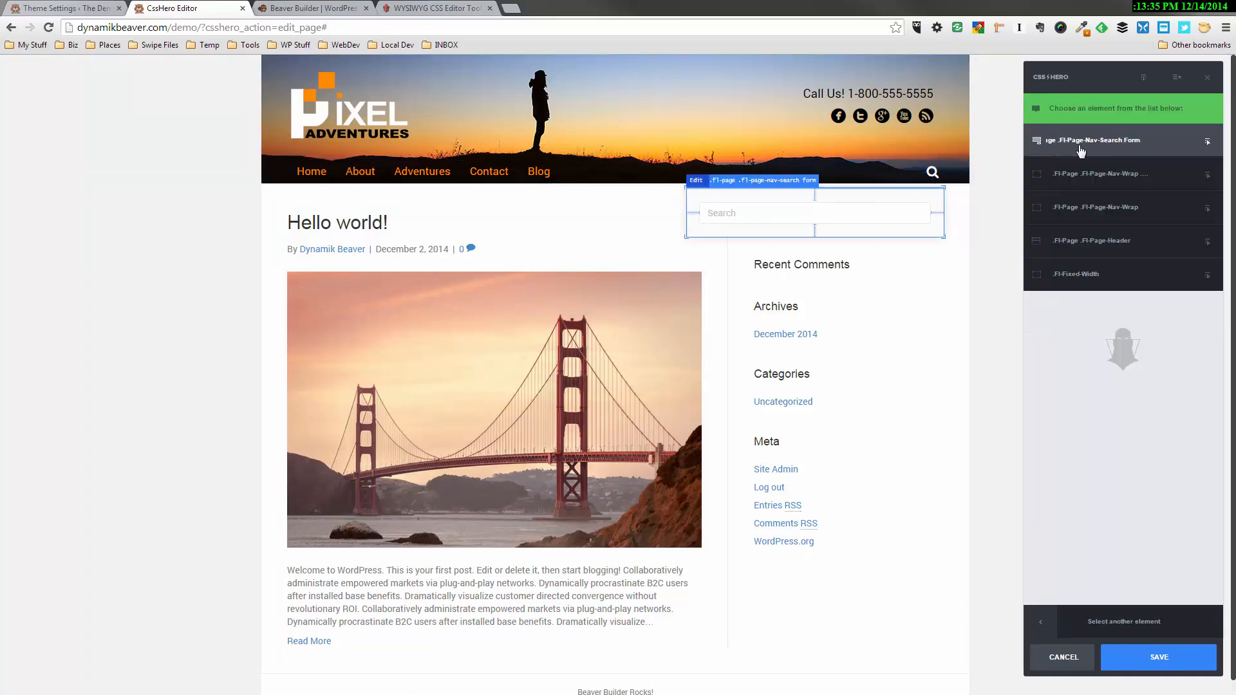
{"action": "left_click", "coordinate": [1080, 148]}
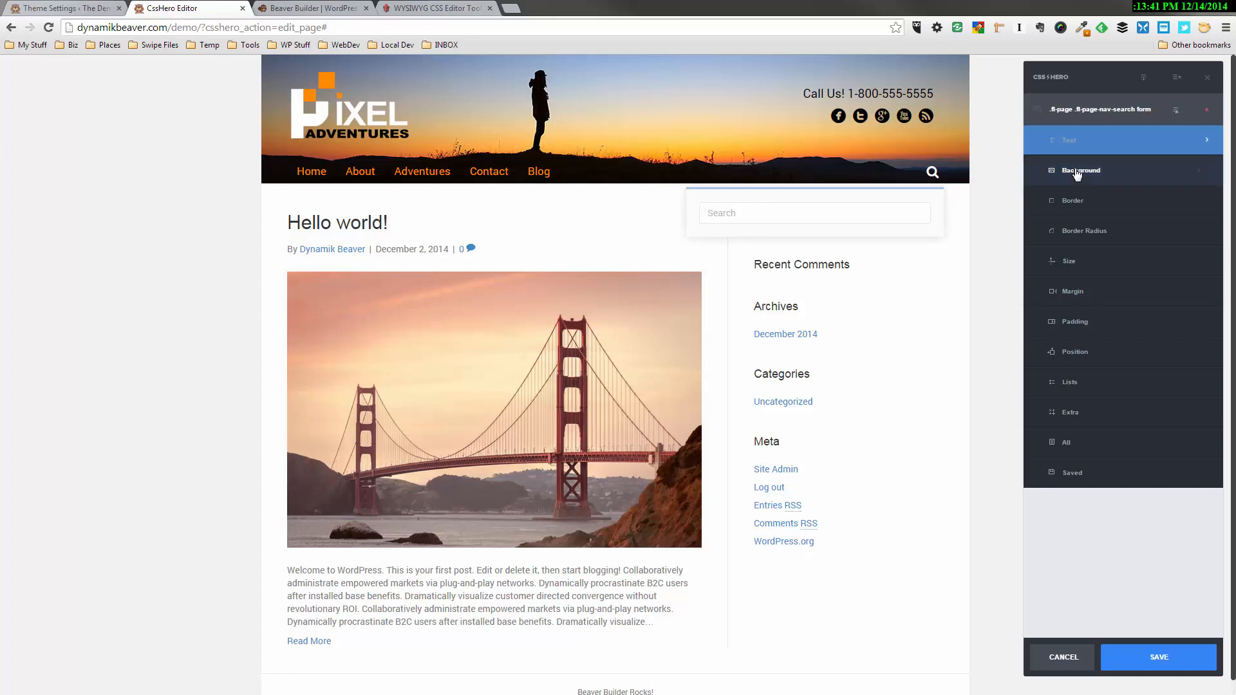
{"action": "left_click", "coordinate": [1076, 173]}
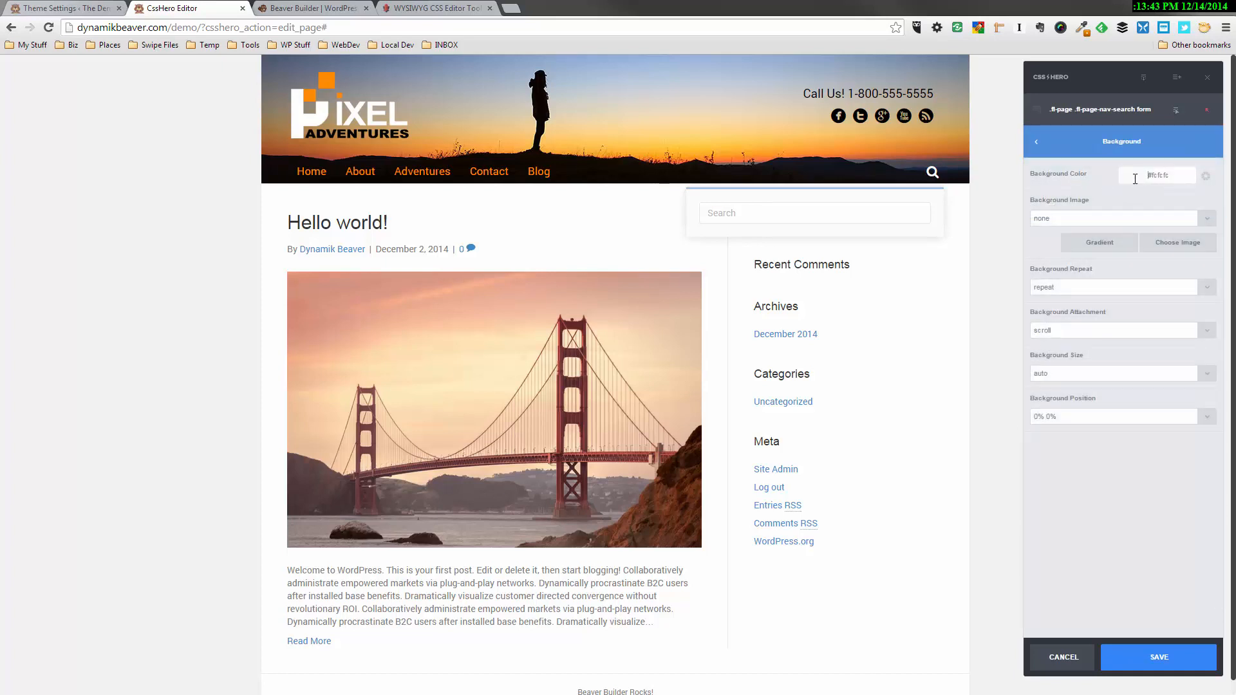
{"action": "left_click", "coordinate": [1134, 179]}
{"action": "left_click", "coordinate": [1099, 381]}
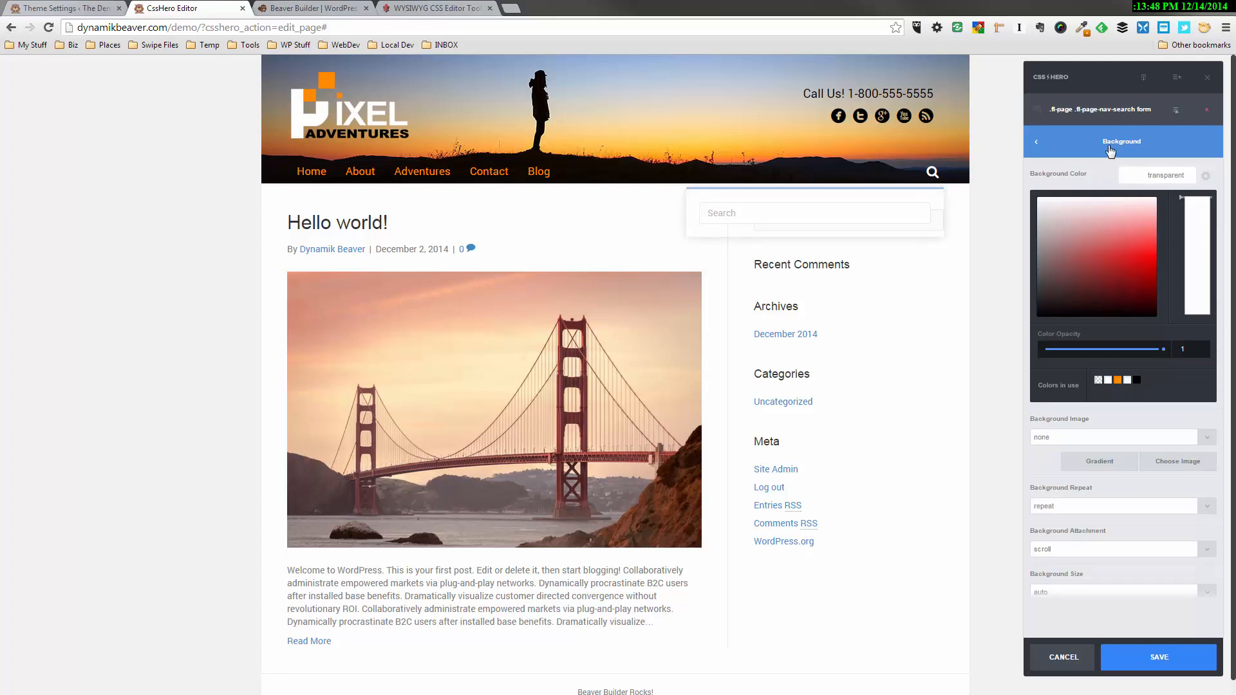
Review the search form's box shadow options and try out its opacity setting
{"action": "left_click", "coordinate": [1109, 148]}
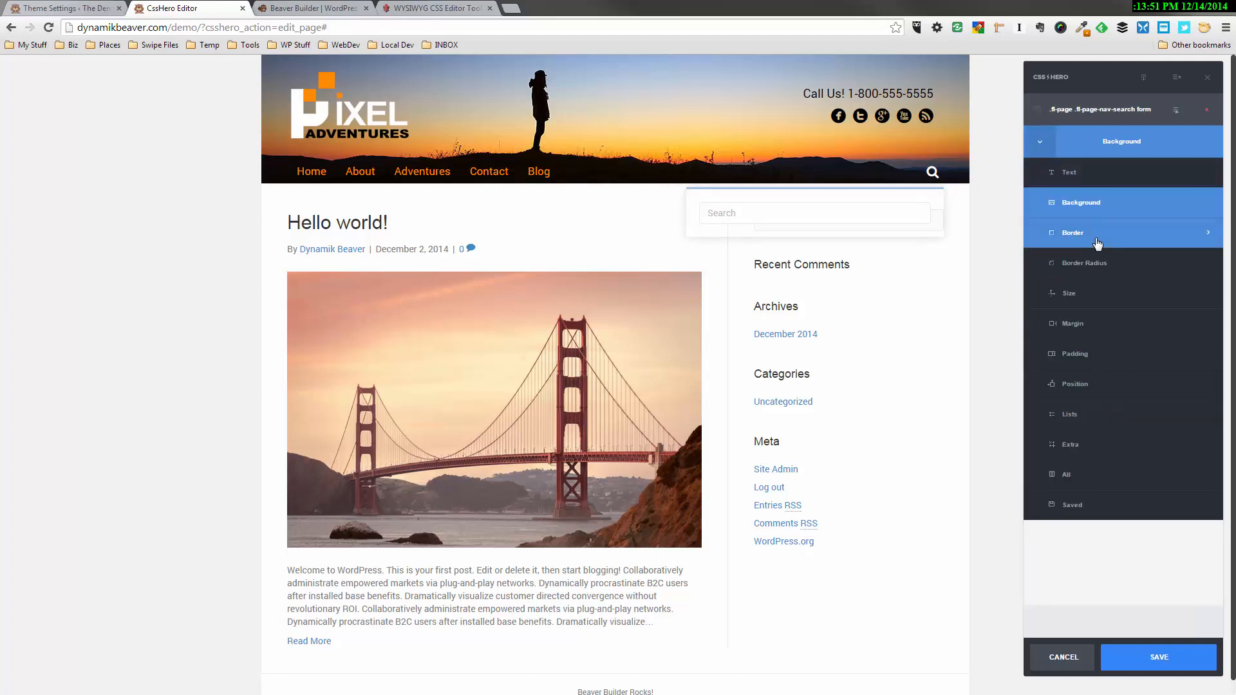
{"action": "left_click", "coordinate": [1075, 445]}
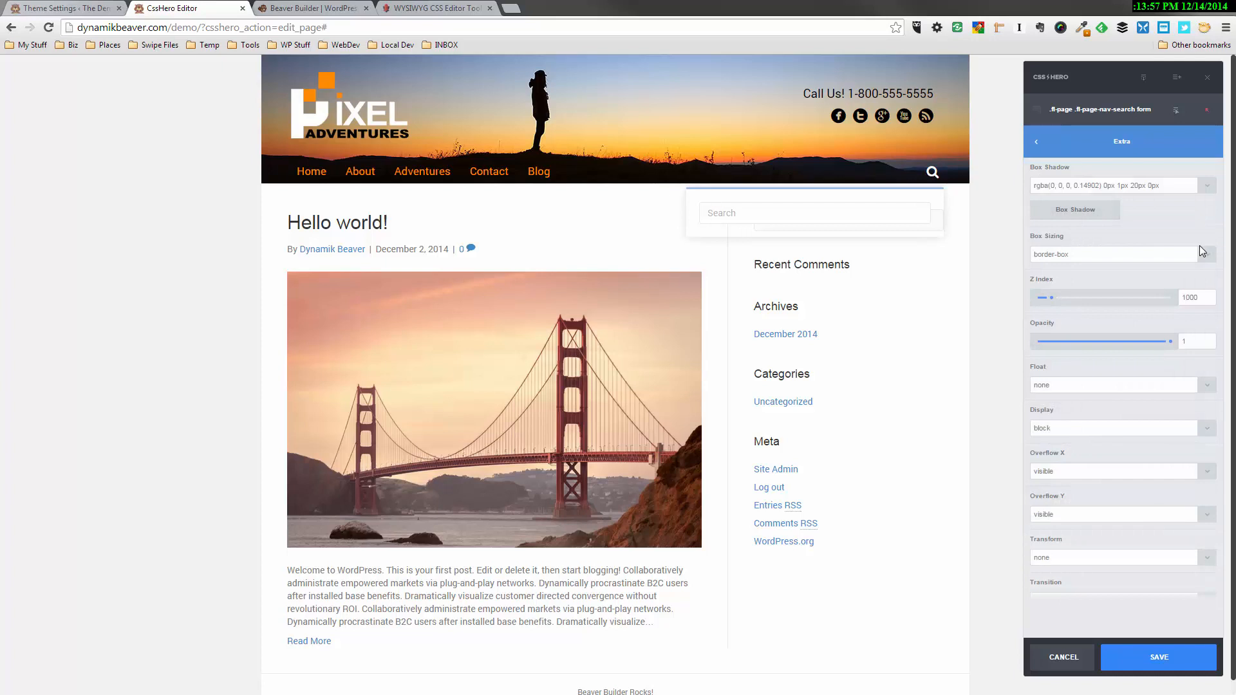
{"action": "left_click", "coordinate": [1086, 213]}
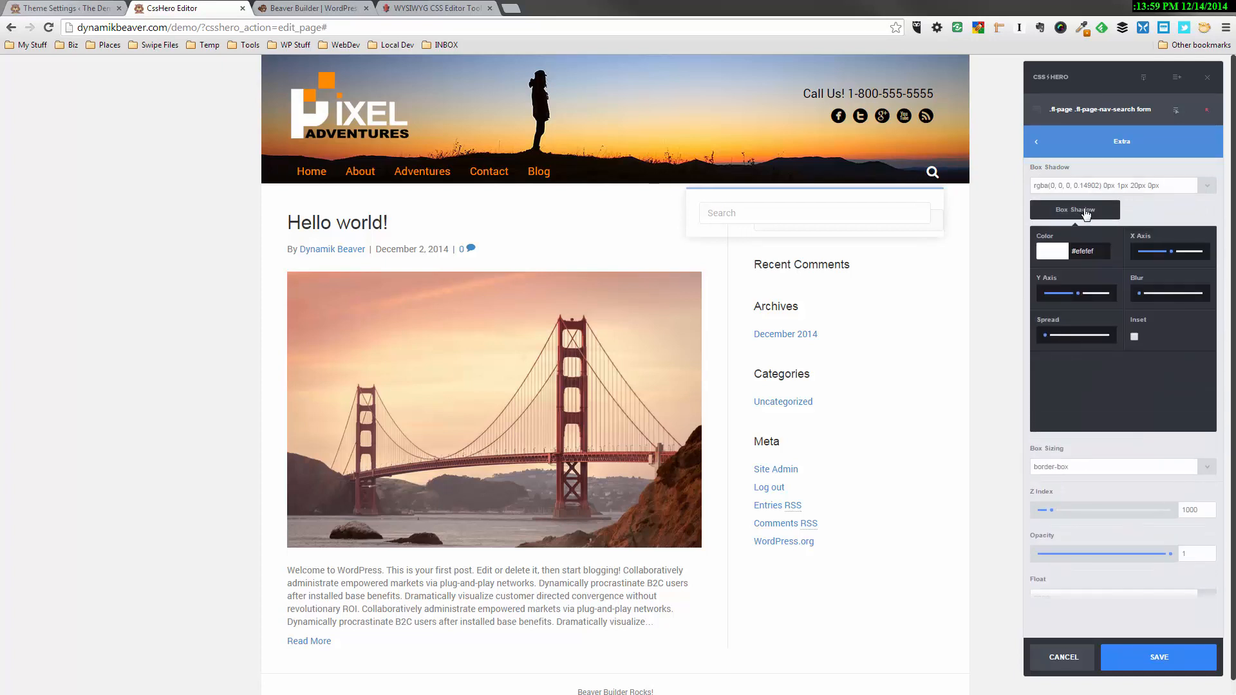
{"action": "left_click", "coordinate": [1090, 212]}
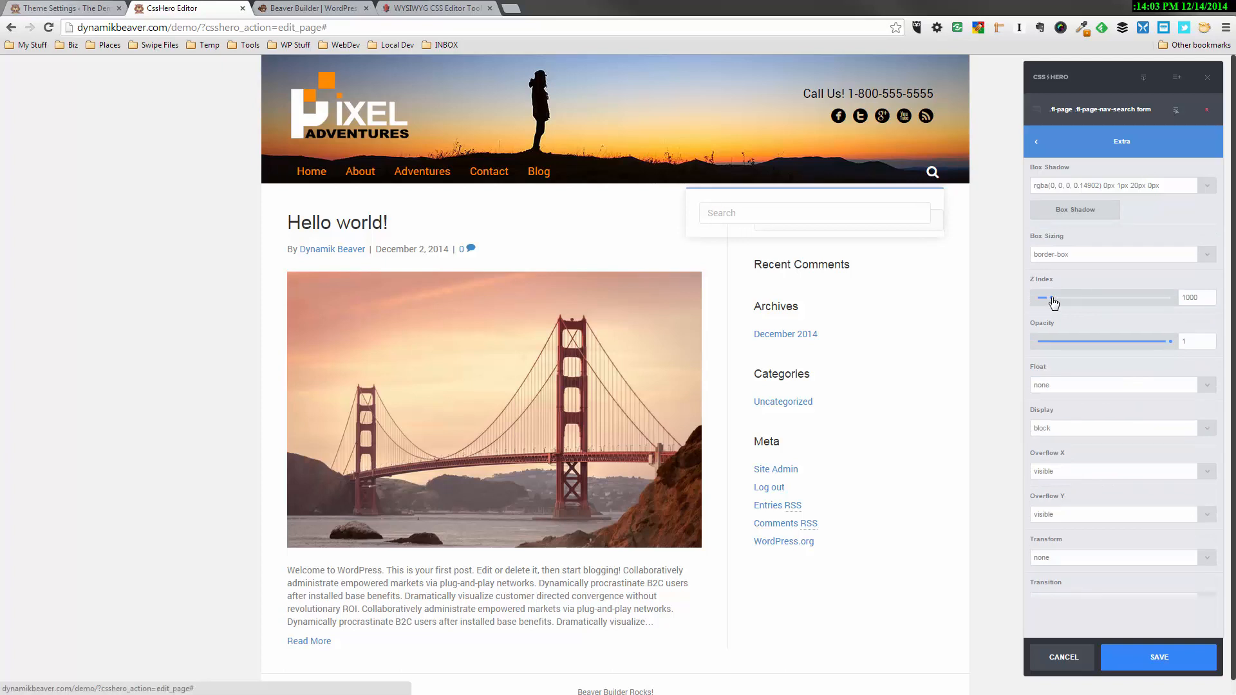
{"action": "mouse_move", "coordinate": [1170, 341]}
{"action": "left_mouse_down"}
{"action": "mouse_move", "coordinate": [1020, 348]}
{"action": "mouse_move", "coordinate": [1138, 335]}
{"action": "mouse_move", "coordinate": [995, 334]}
{"action": "mouse_move", "coordinate": [1193, 332]}
{"action": "left_mouse_up"}
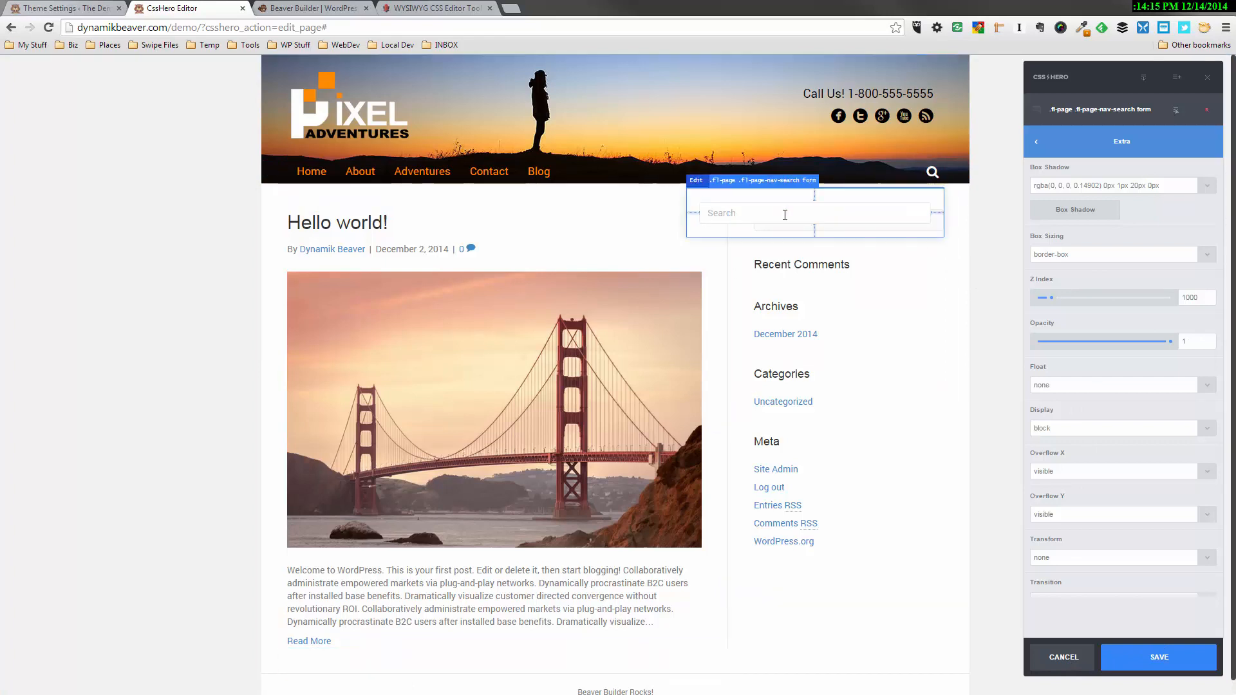
Return to the search form's background settings and save the transparent background color
{"action": "left_click", "coordinate": [1036, 141]}
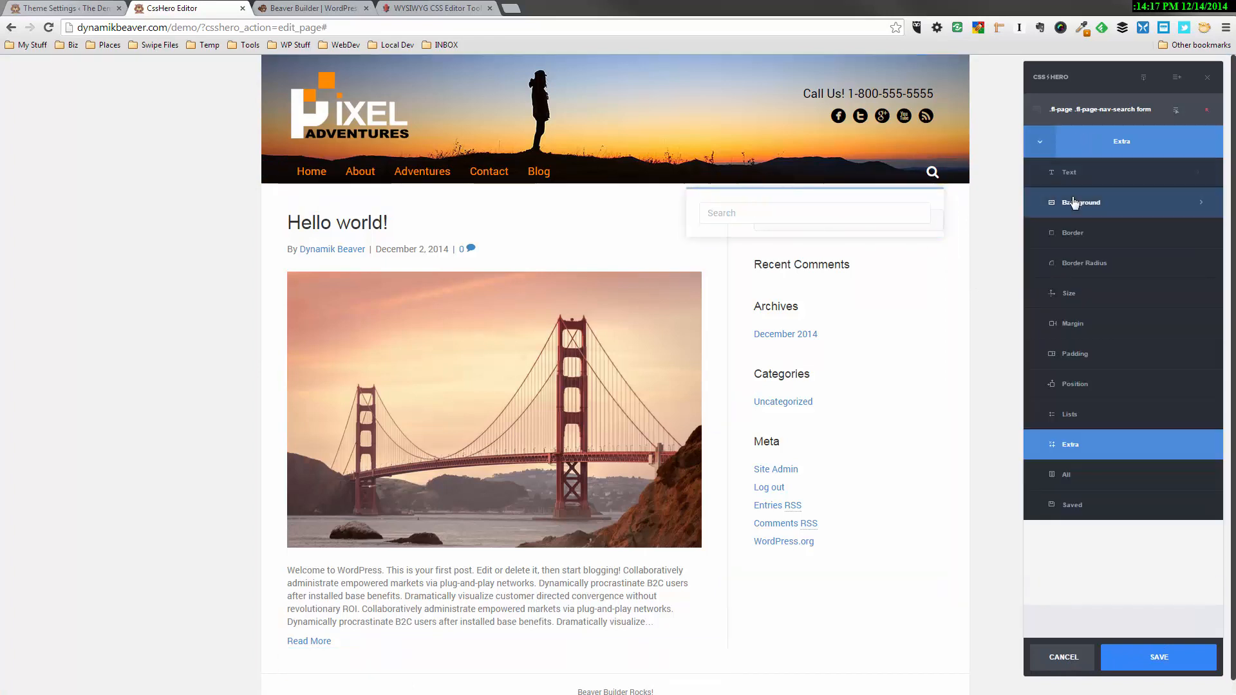
{"action": "left_click", "coordinate": [1074, 202]}
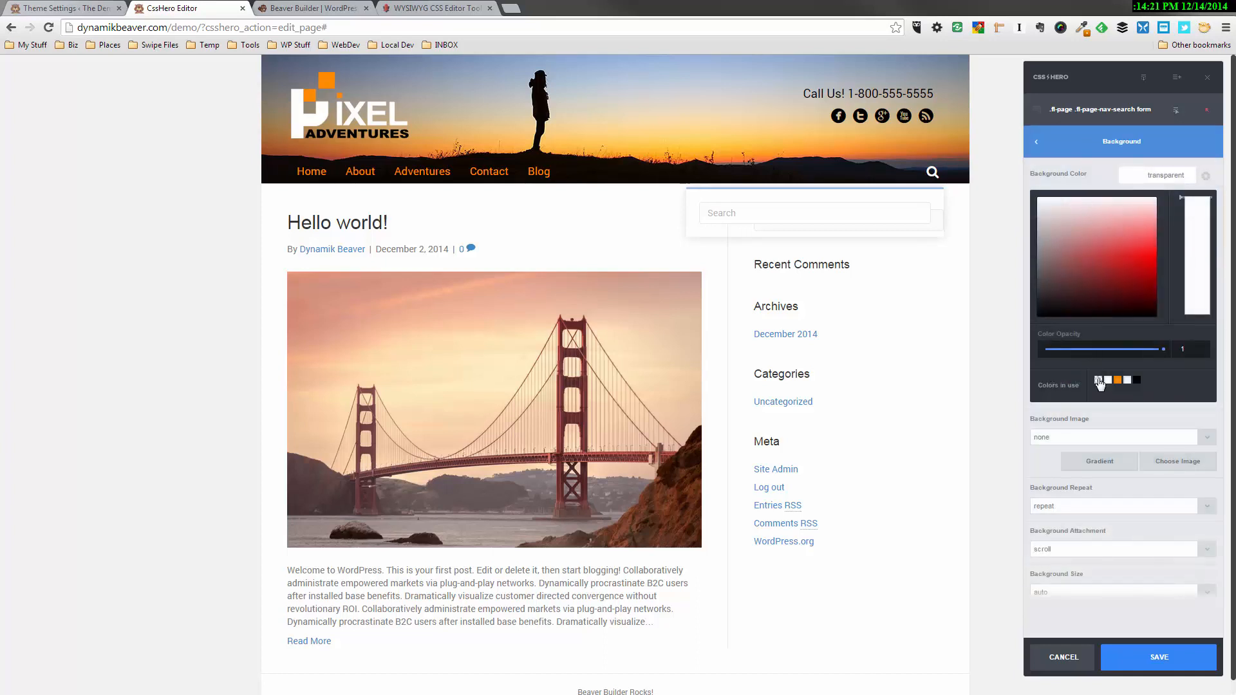
{"action": "left_click", "coordinate": [1131, 667]}
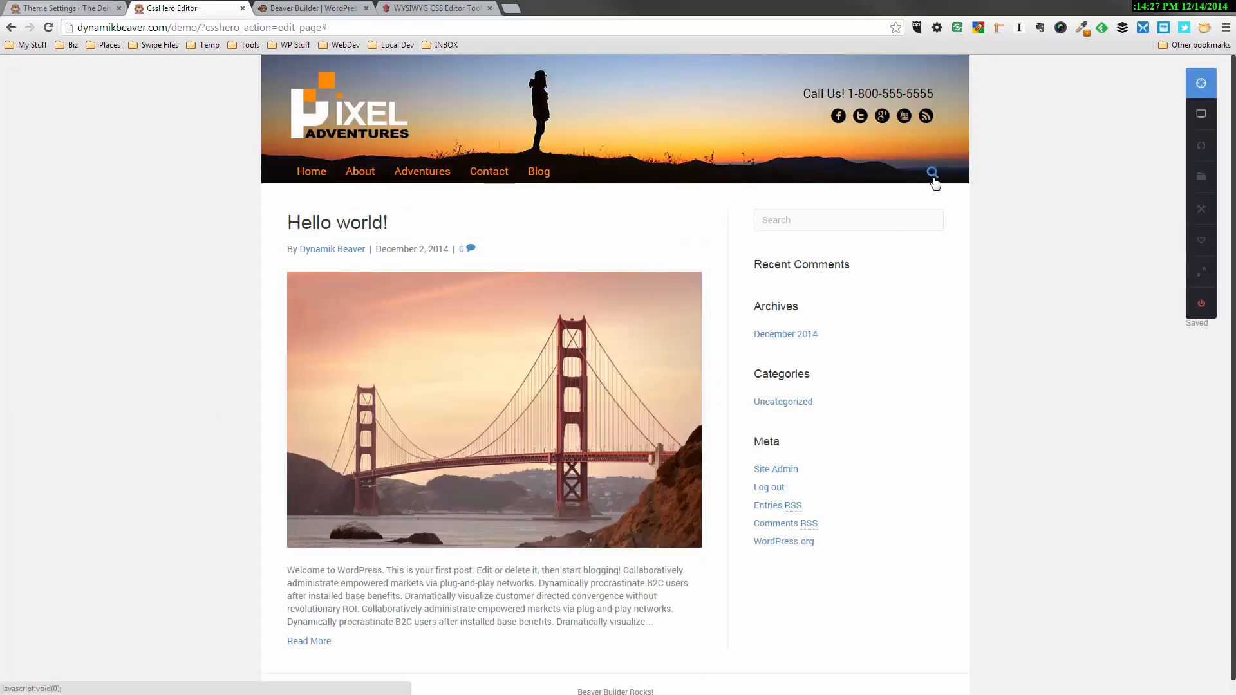
Reveal the header search form, set its border width to 0px and save the change
{"action": "left_click", "coordinate": [932, 172]}
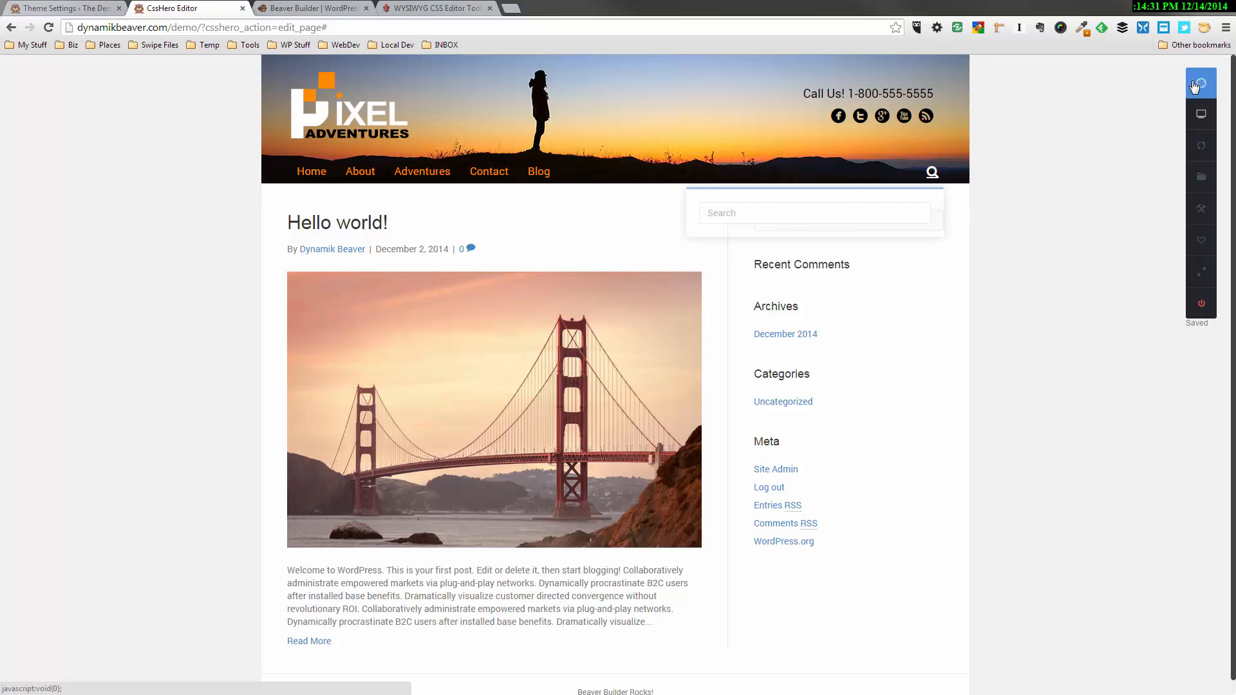
{"action": "left_click", "coordinate": [1194, 86]}
{"action": "left_click", "coordinate": [788, 197]}
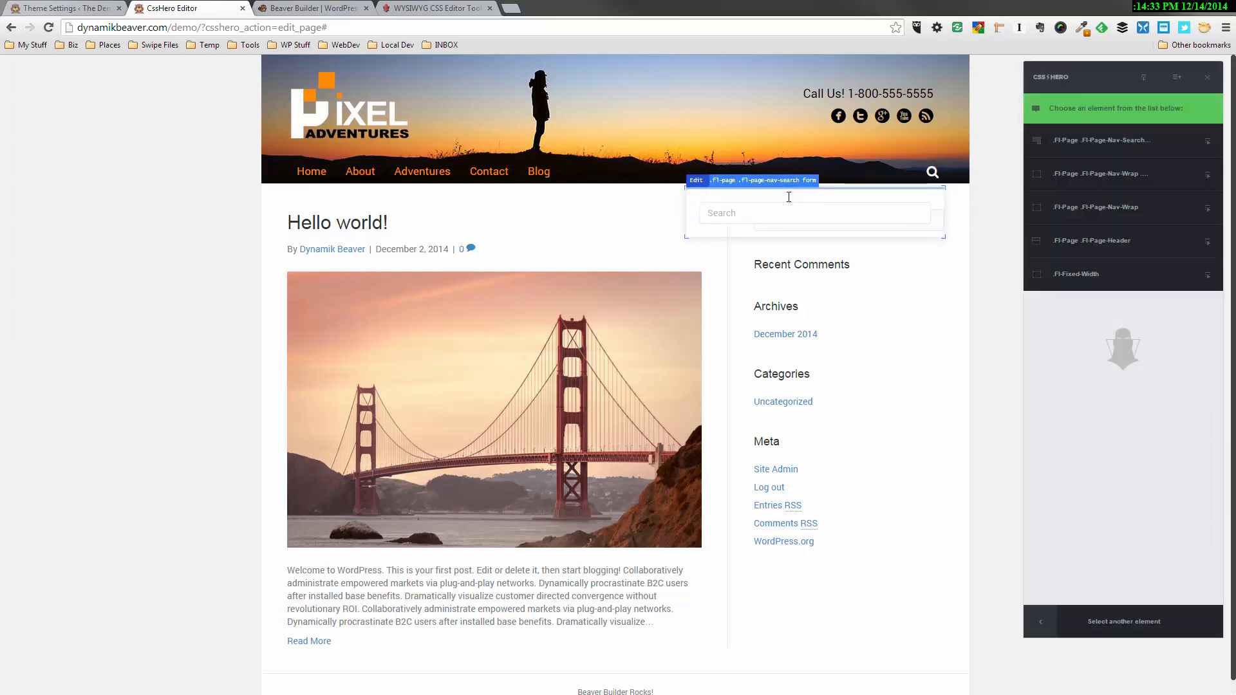
{"action": "left_click", "coordinate": [1095, 144]}
{"action": "left_click", "coordinate": [1080, 207]}
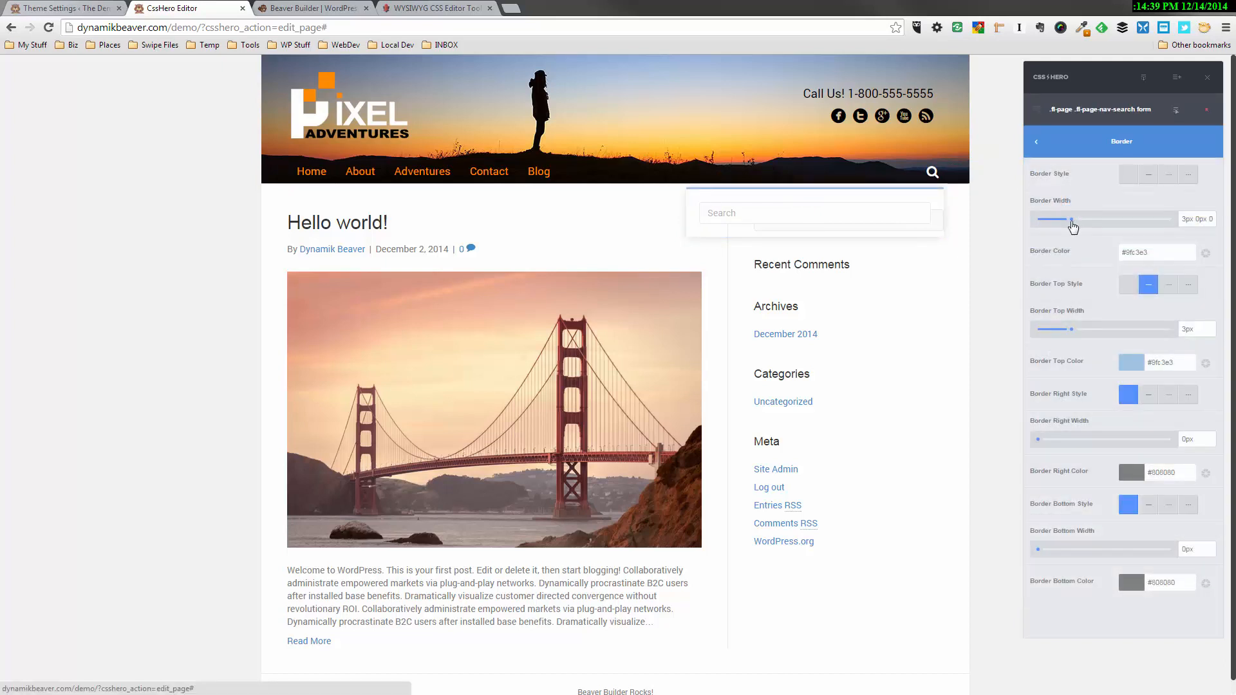
{"action": "left_click_drag", "start_coordinate": [1071, 219], "coordinate": [1033, 225]}
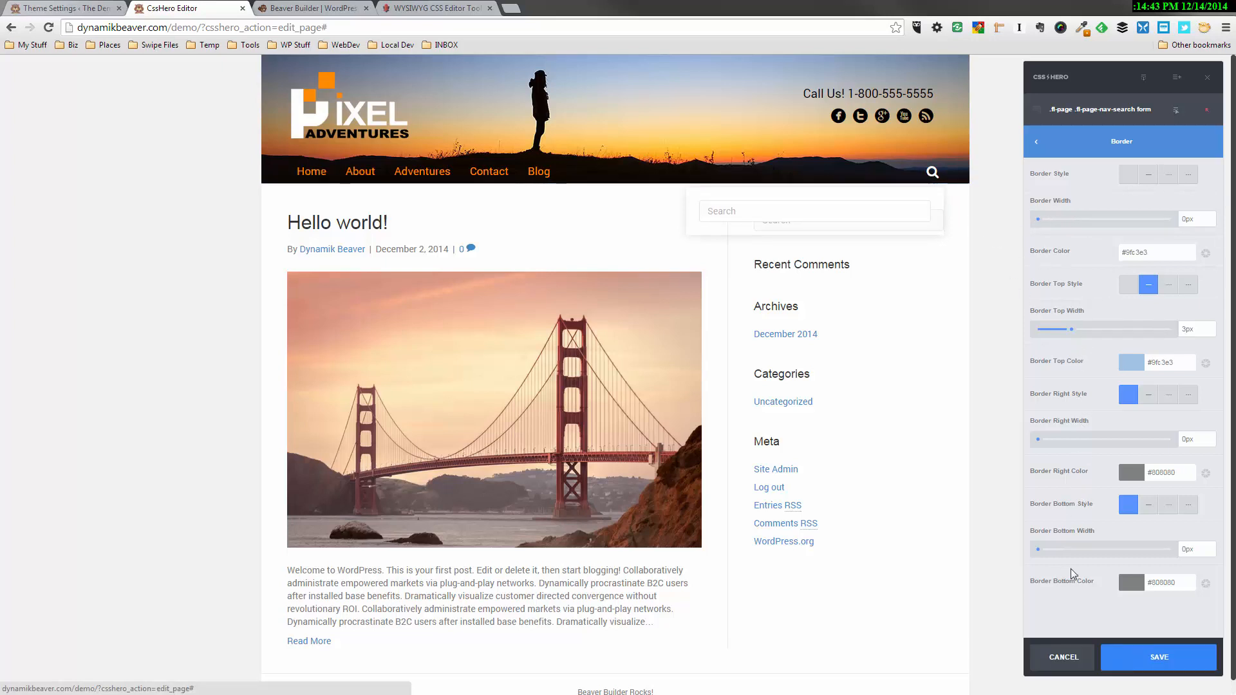
{"action": "left_click", "coordinate": [1084, 143]}
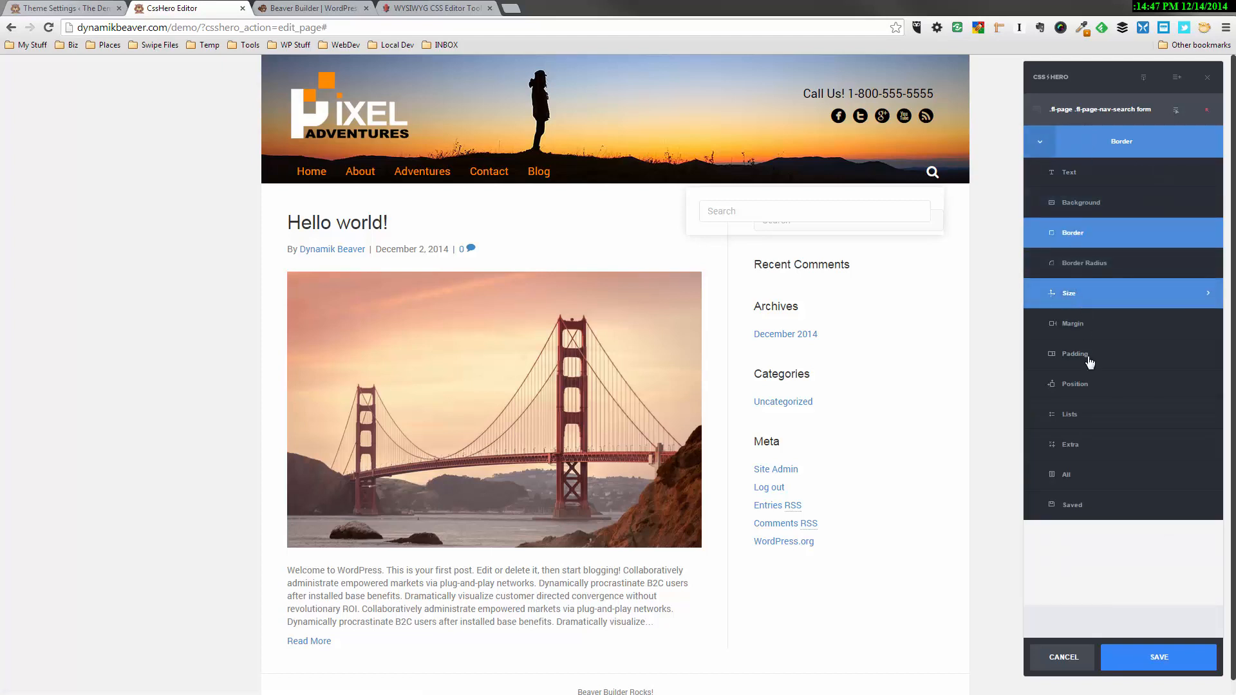
{"action": "left_click", "coordinate": [1125, 657]}
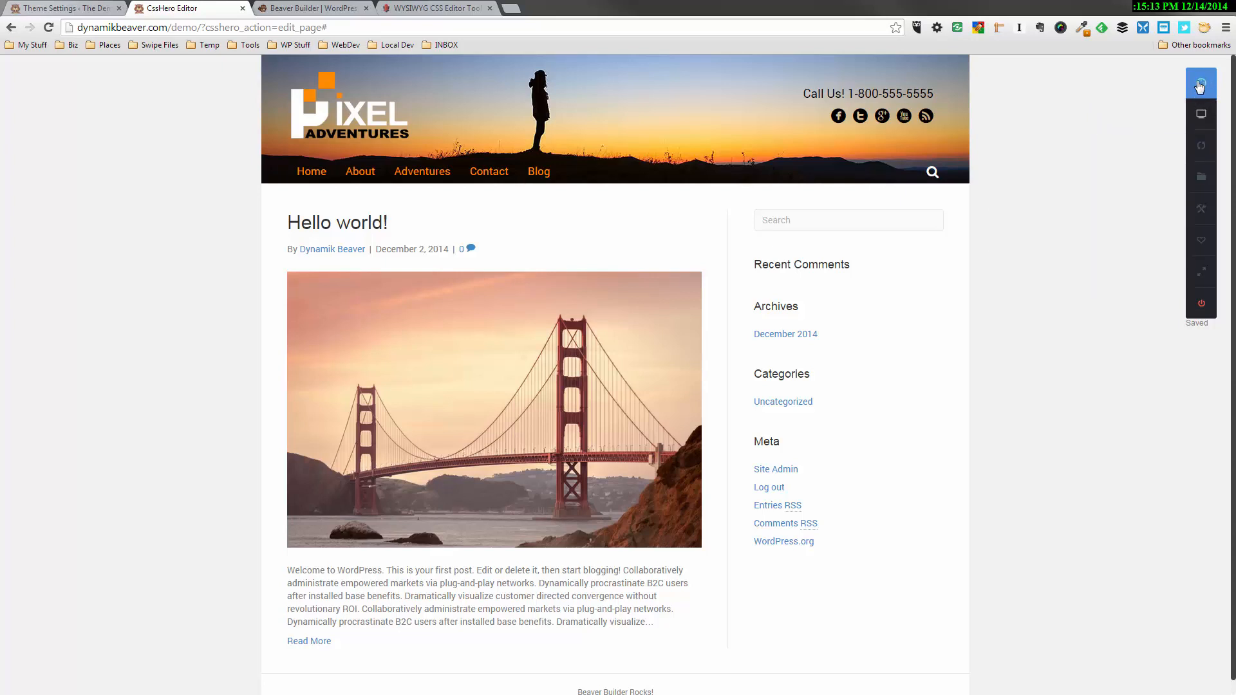
Set the page footer's background color to black, #000000
{"action": "left_click", "coordinate": [1200, 86]}
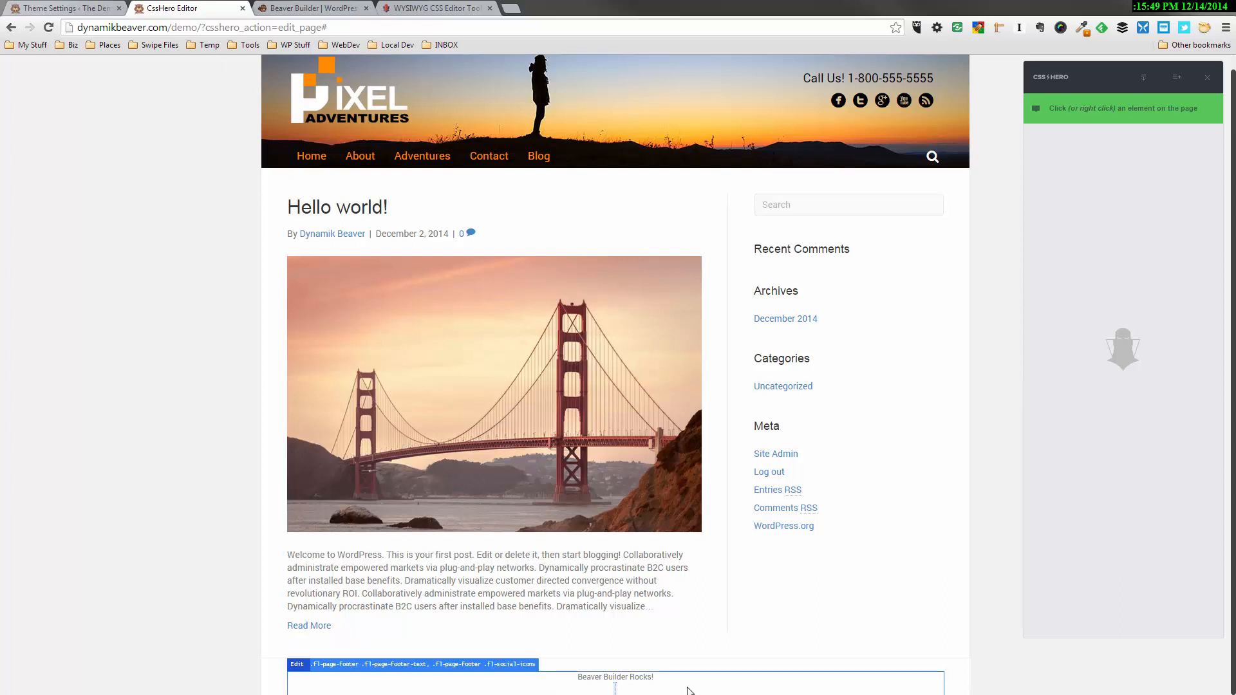
{"action": "left_click", "coordinate": [691, 670]}
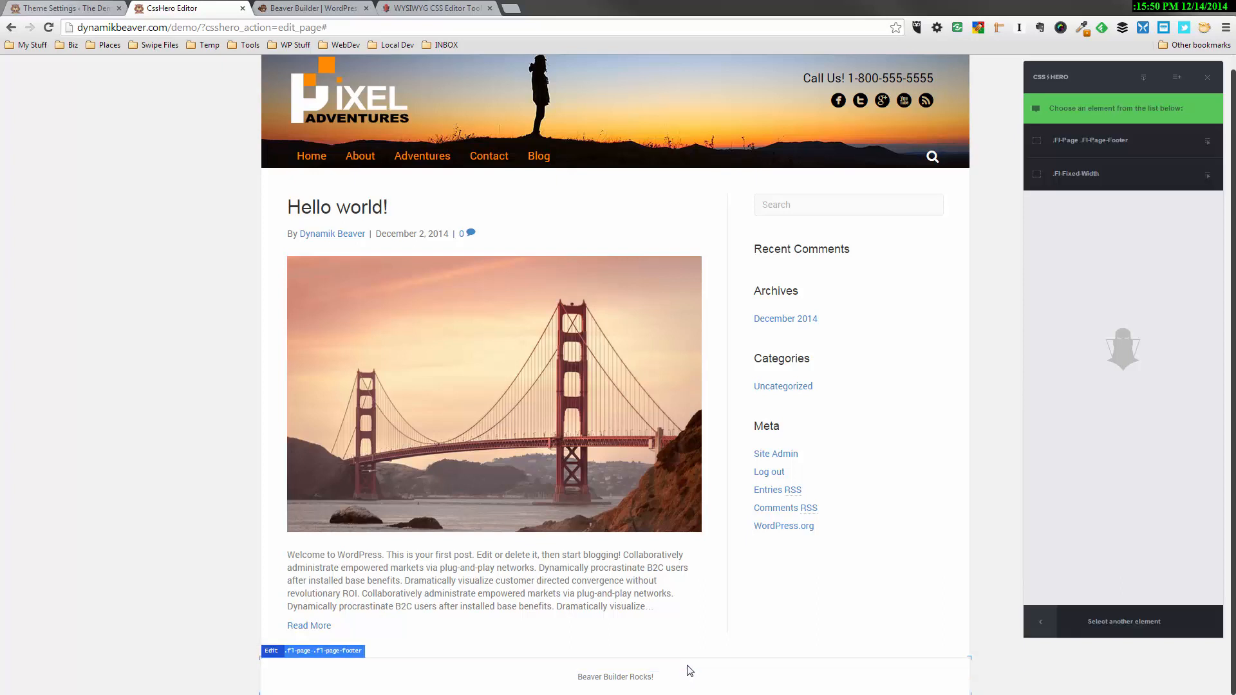
{"action": "left_click", "coordinate": [1116, 147]}
{"action": "left_click", "coordinate": [1095, 171]}
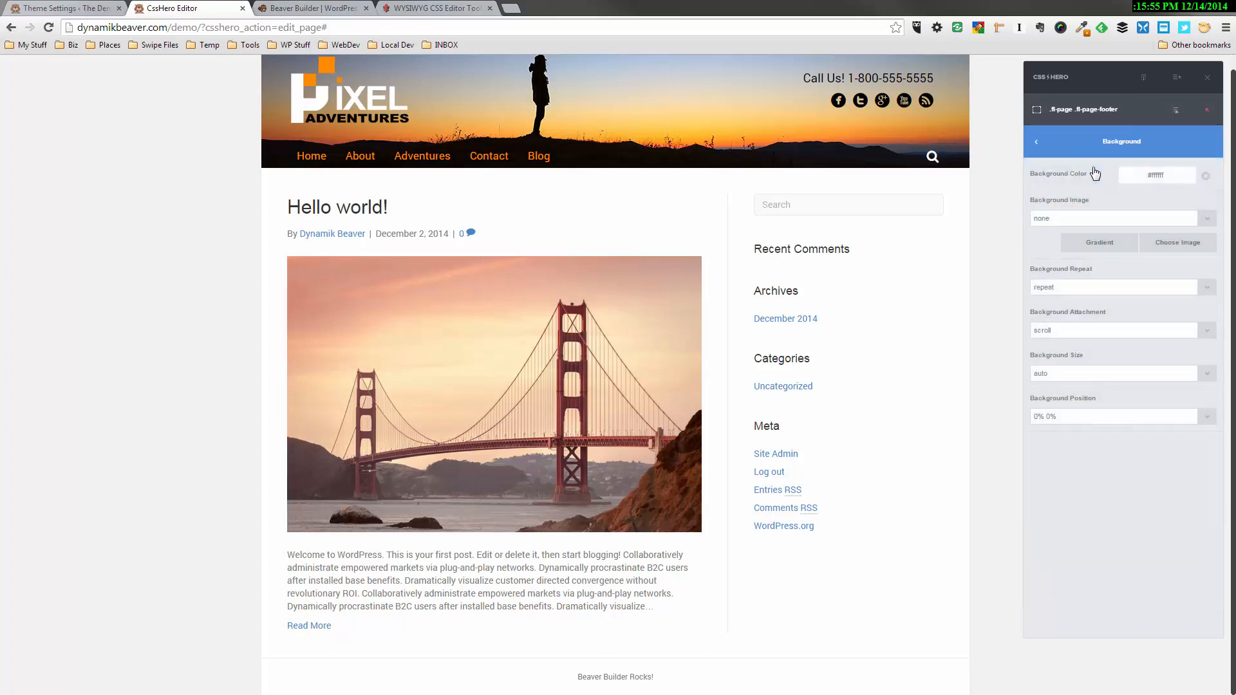
{"action": "left_click", "coordinate": [1138, 175]}
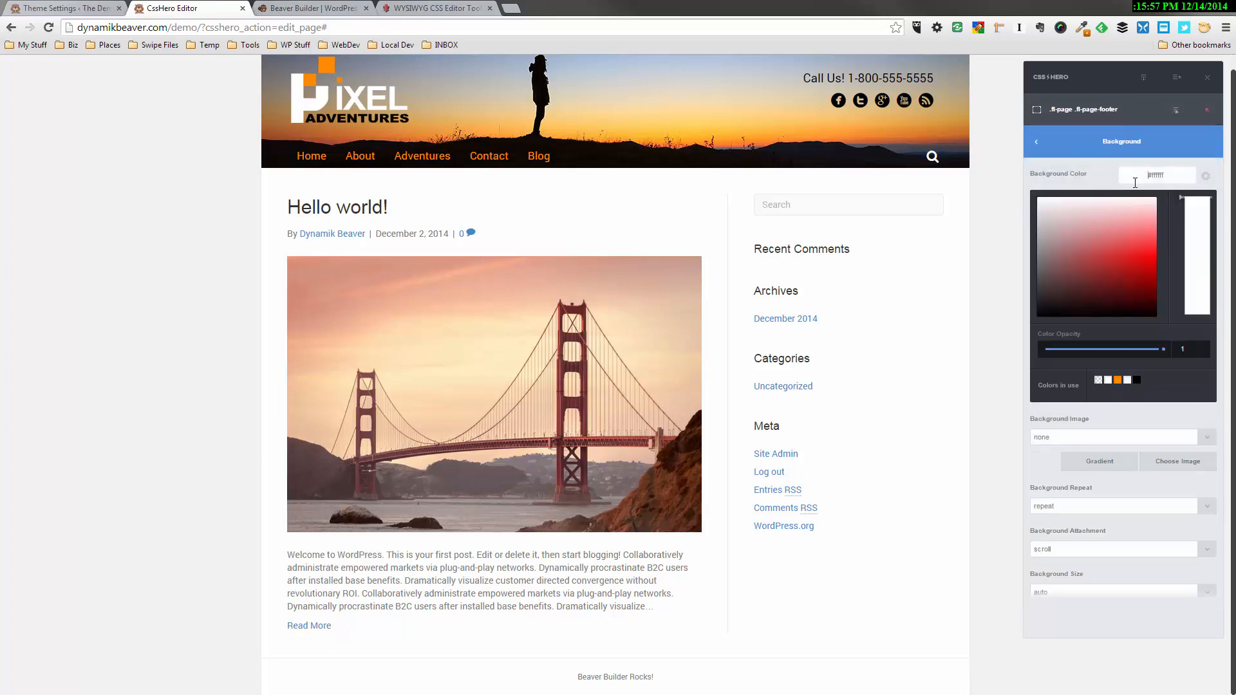
{"action": "left_click_drag", "start_coordinate": [1091, 260], "coordinate": [1038, 315]}
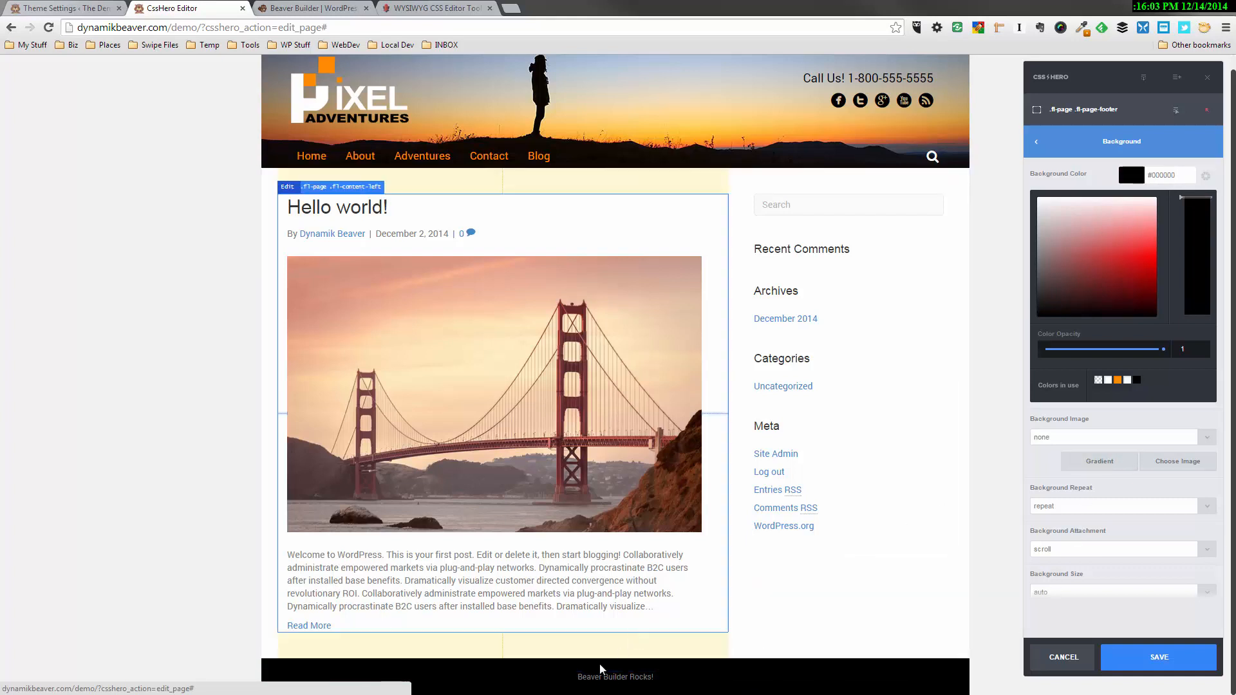
Set the footer text's color to #ff8b00 and its font size to 19px, and save the footer styling
{"action": "left_click", "coordinate": [631, 686]}
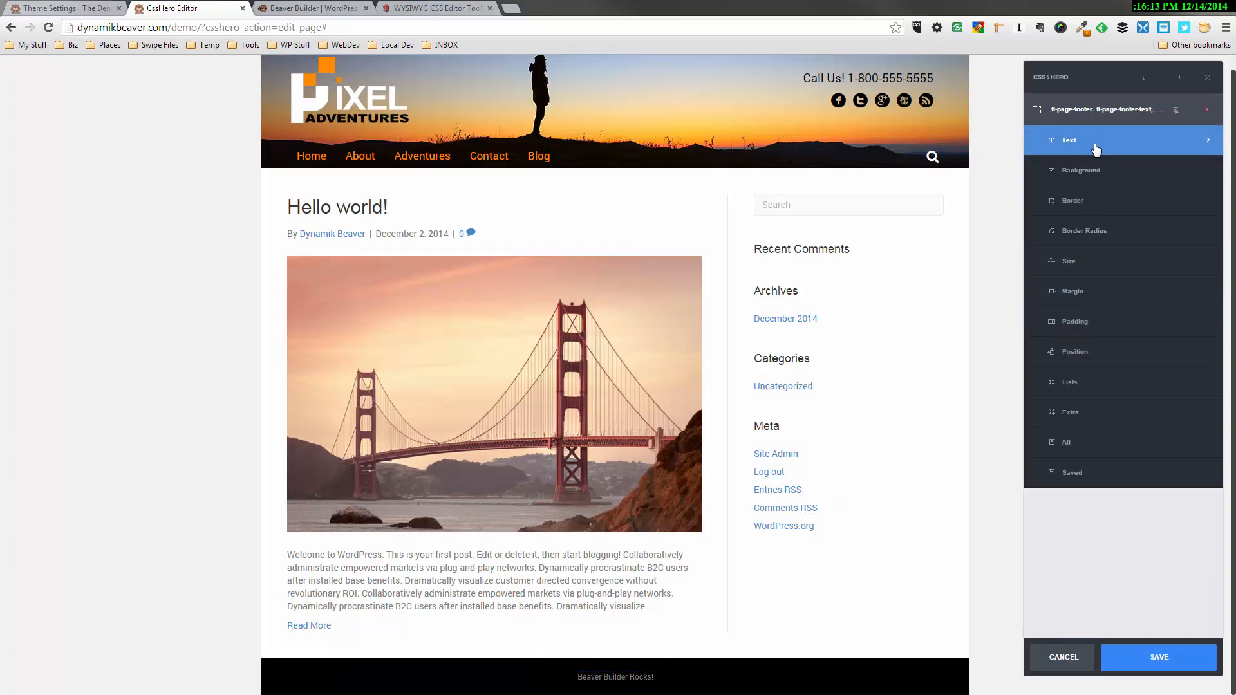
{"action": "left_click", "coordinate": [1096, 150]}
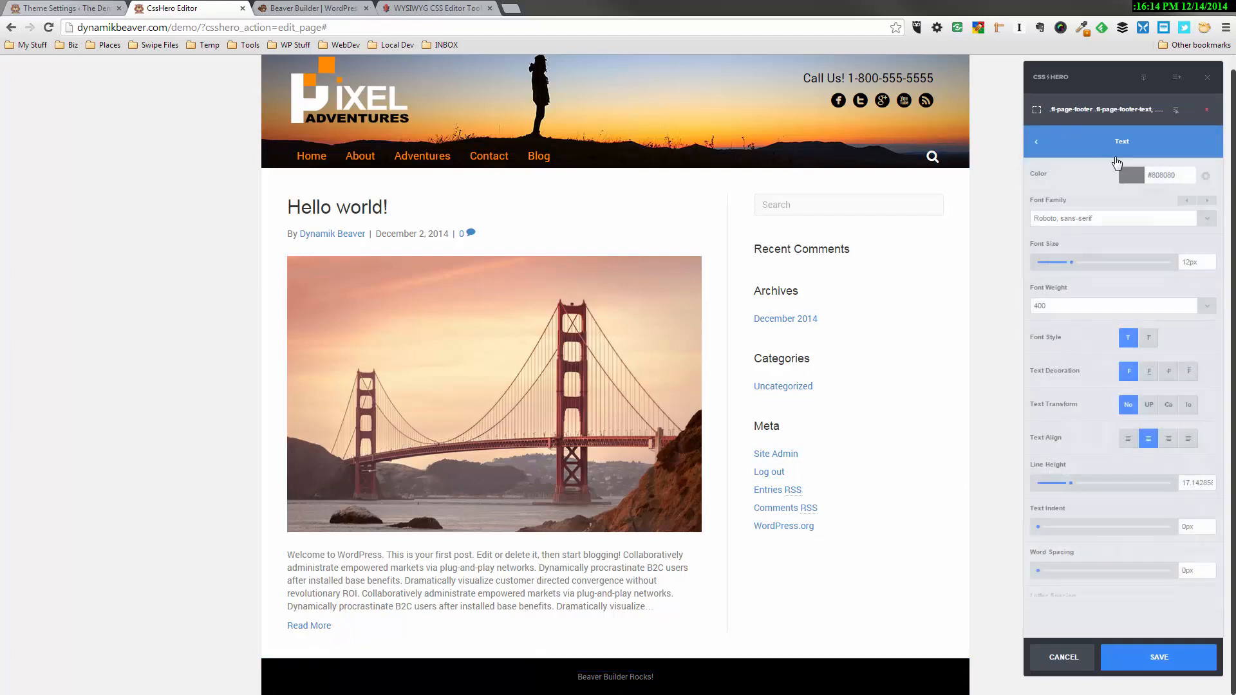
{"action": "left_click", "coordinate": [1180, 172]}
{"action": "key", "text": "ctrl+a"}
{"action": "key", "text": "BackSpace"}
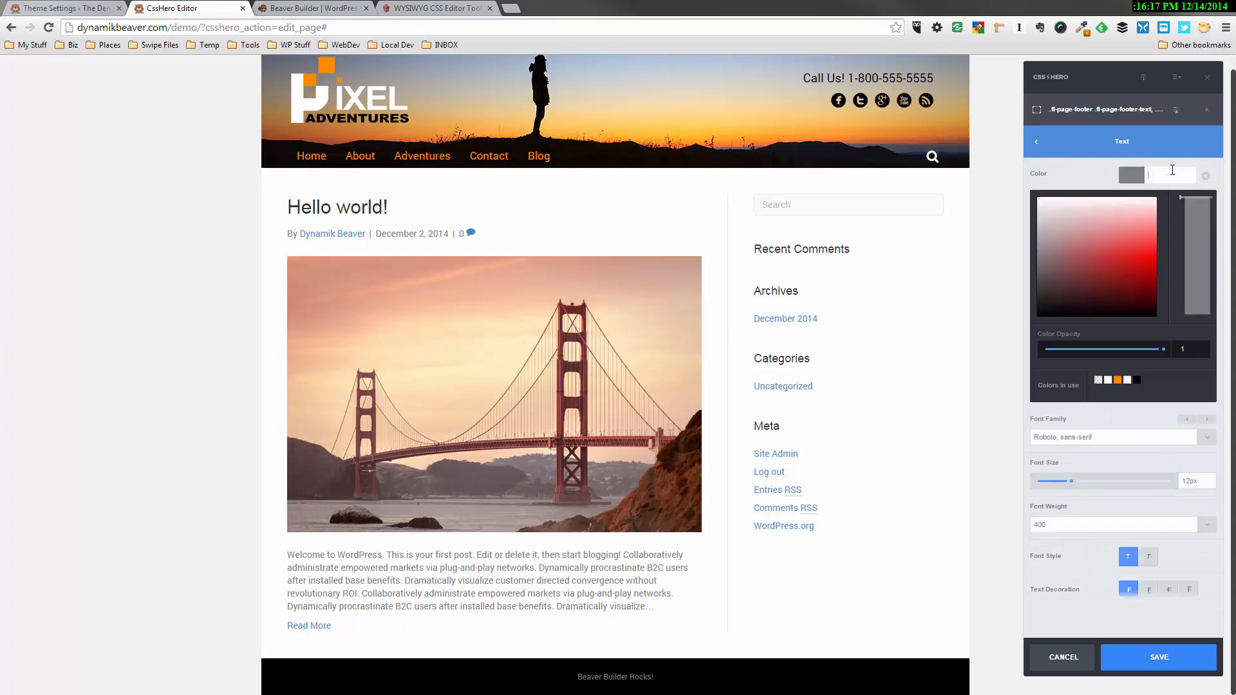
{"action": "type", "text": "#ff8b00"}
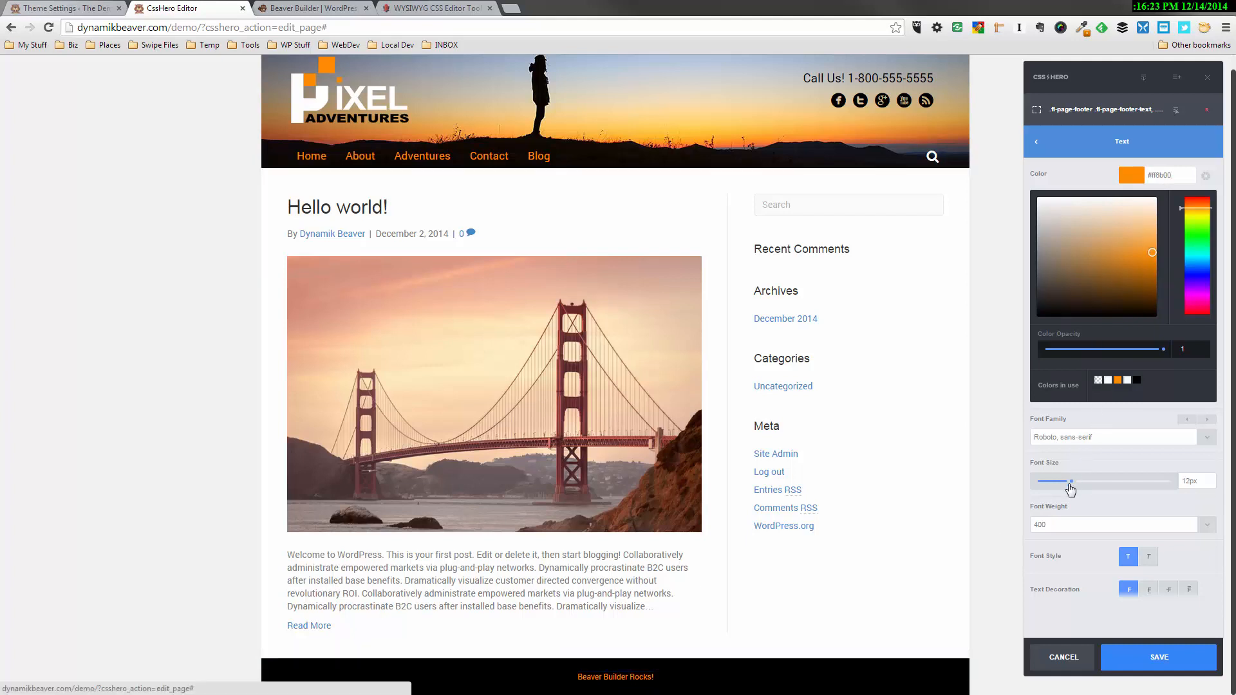
{"action": "left_click_drag", "start_coordinate": [1071, 481], "coordinate": [1092, 481]}
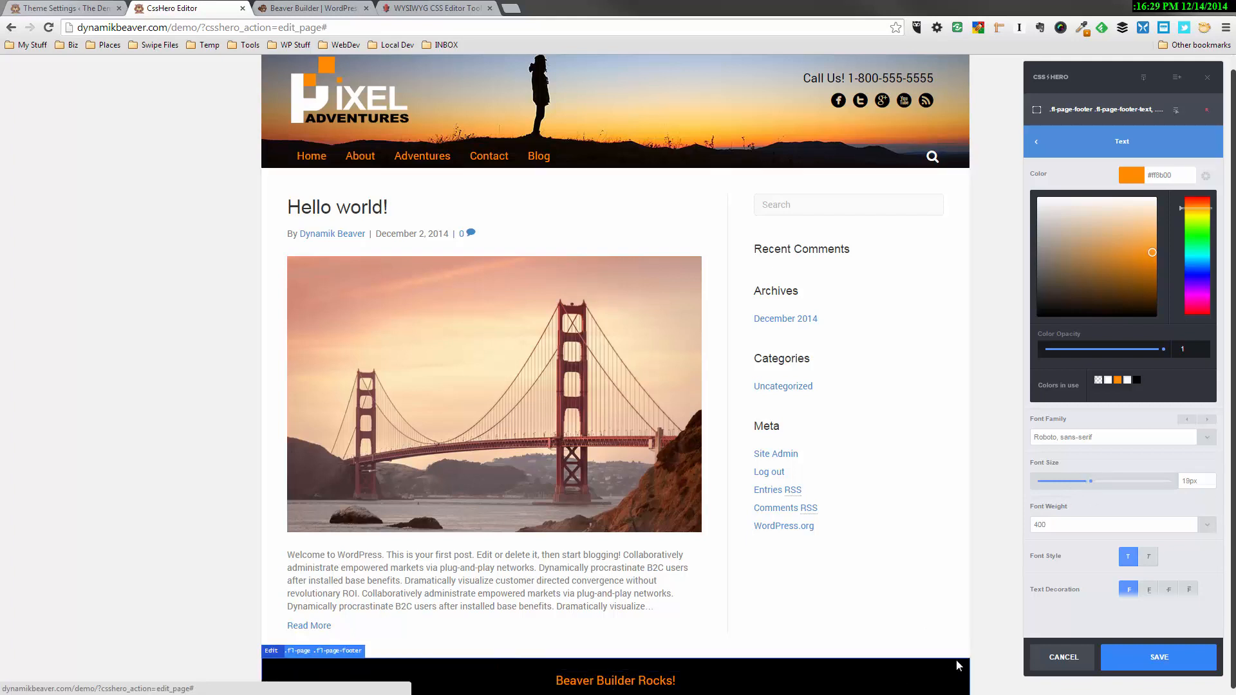
{"action": "left_click", "coordinate": [1165, 657]}
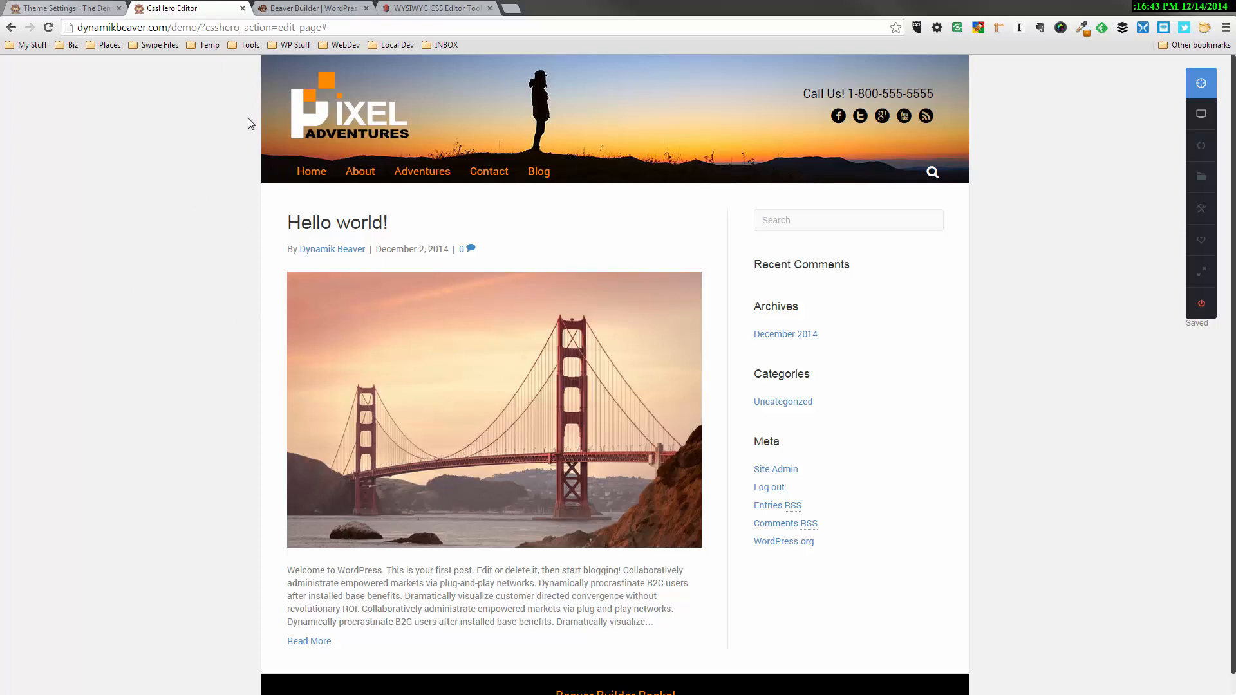
Open the Home page from the WordPress admin in Page Builder and apply the Blank template
{"action": "left_click", "coordinate": [313, 175]}
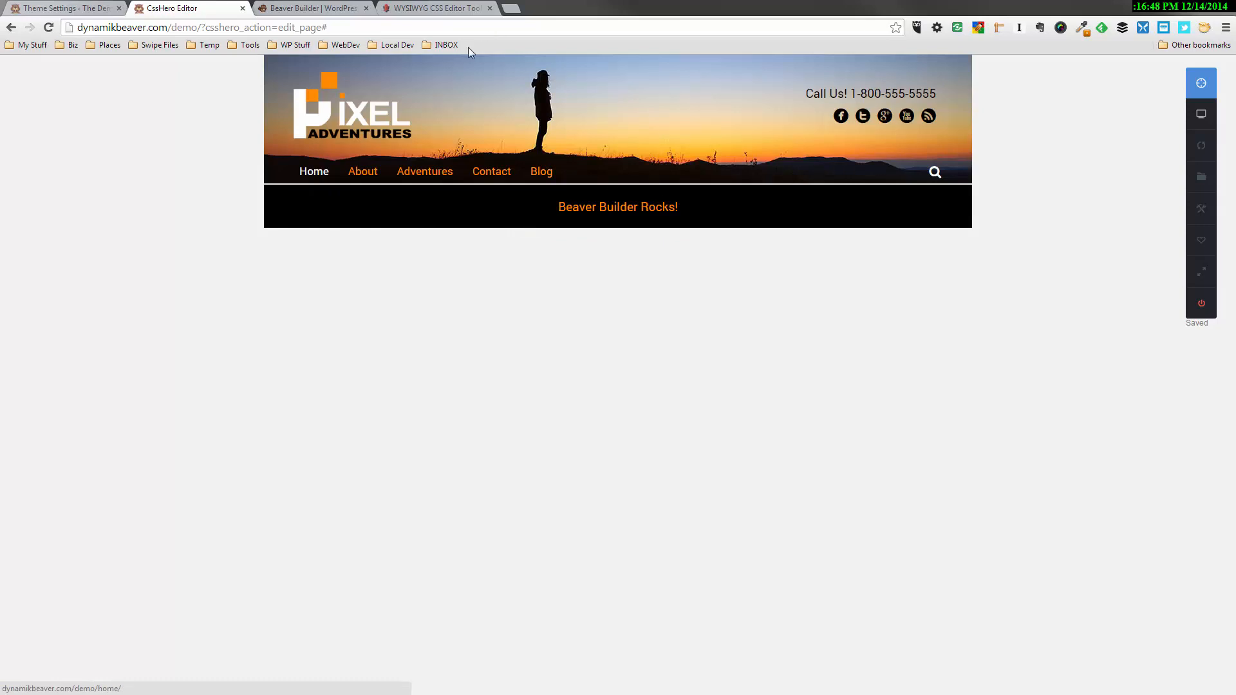
{"action": "left_click", "coordinate": [64, 8]}
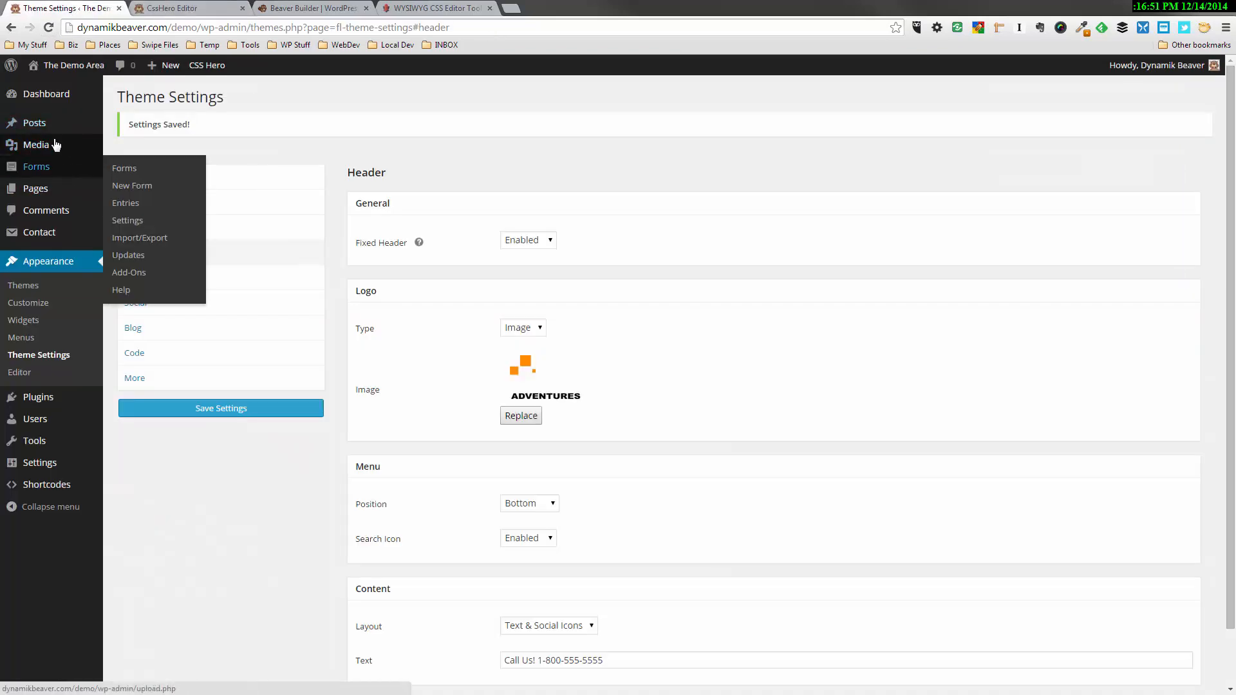
{"action": "left_click", "coordinate": [40, 194]}
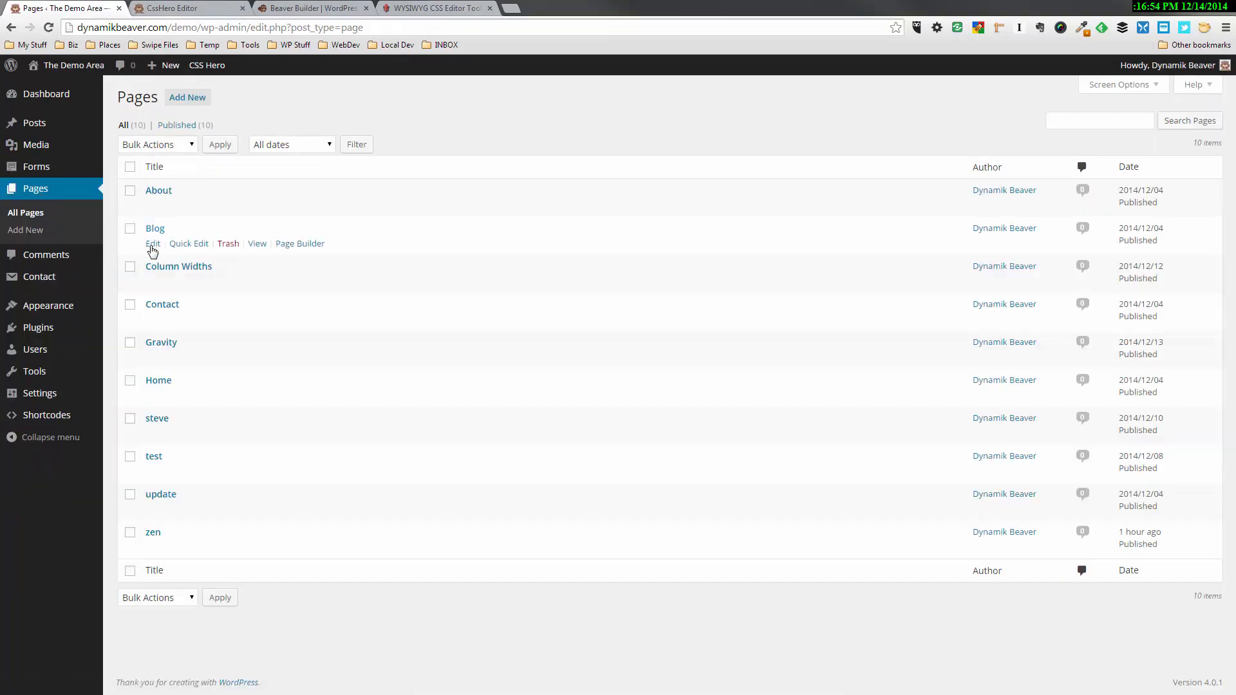
{"action": "left_click", "coordinate": [164, 383]}
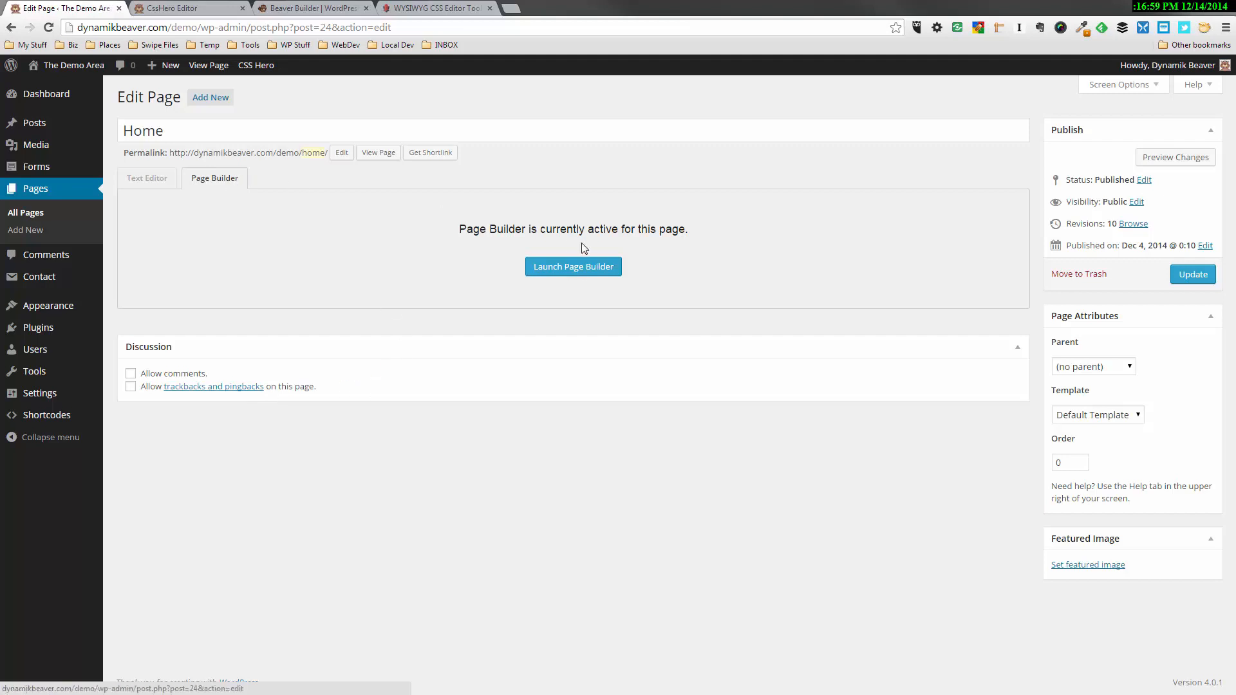
{"action": "left_click", "coordinate": [579, 271]}
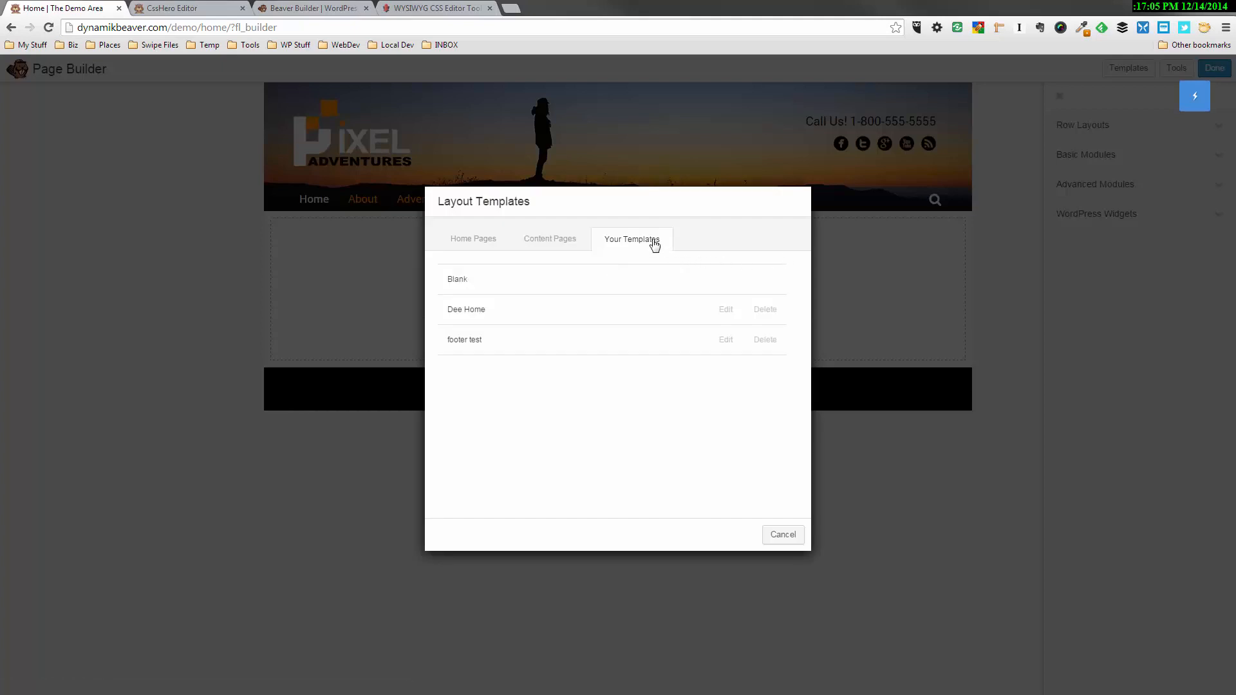
{"action": "left_click", "coordinate": [452, 278]}
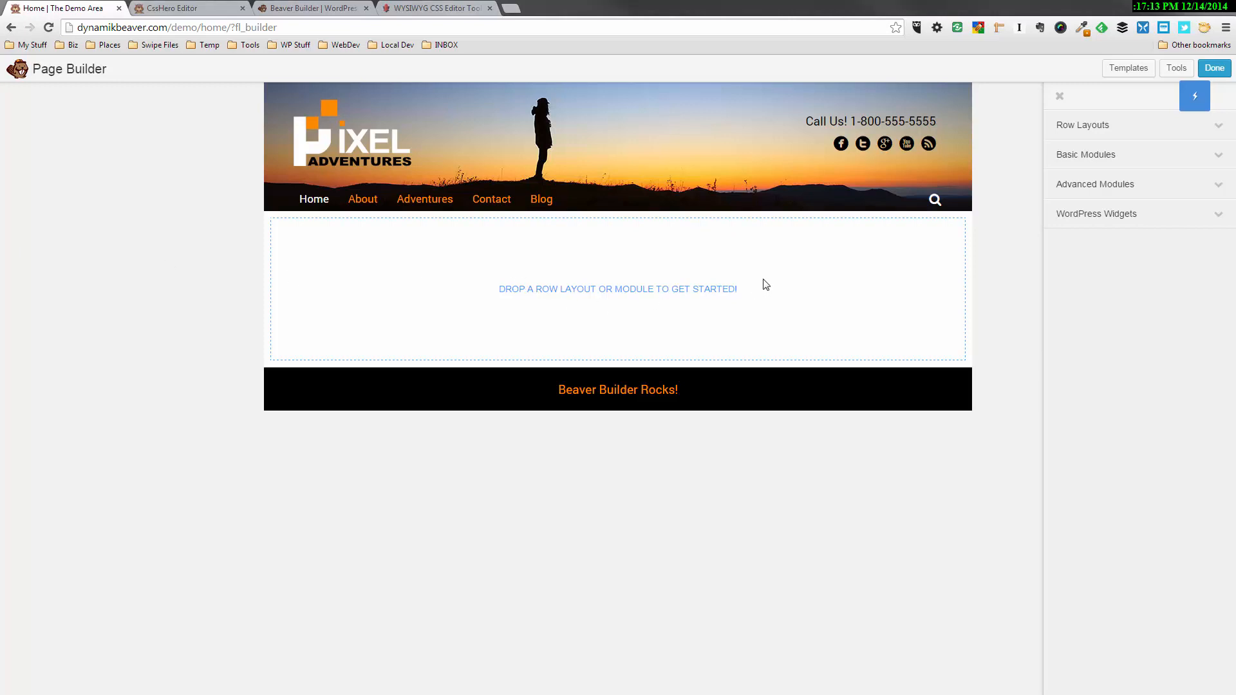
{"action": "left_click", "coordinate": [1090, 129]}
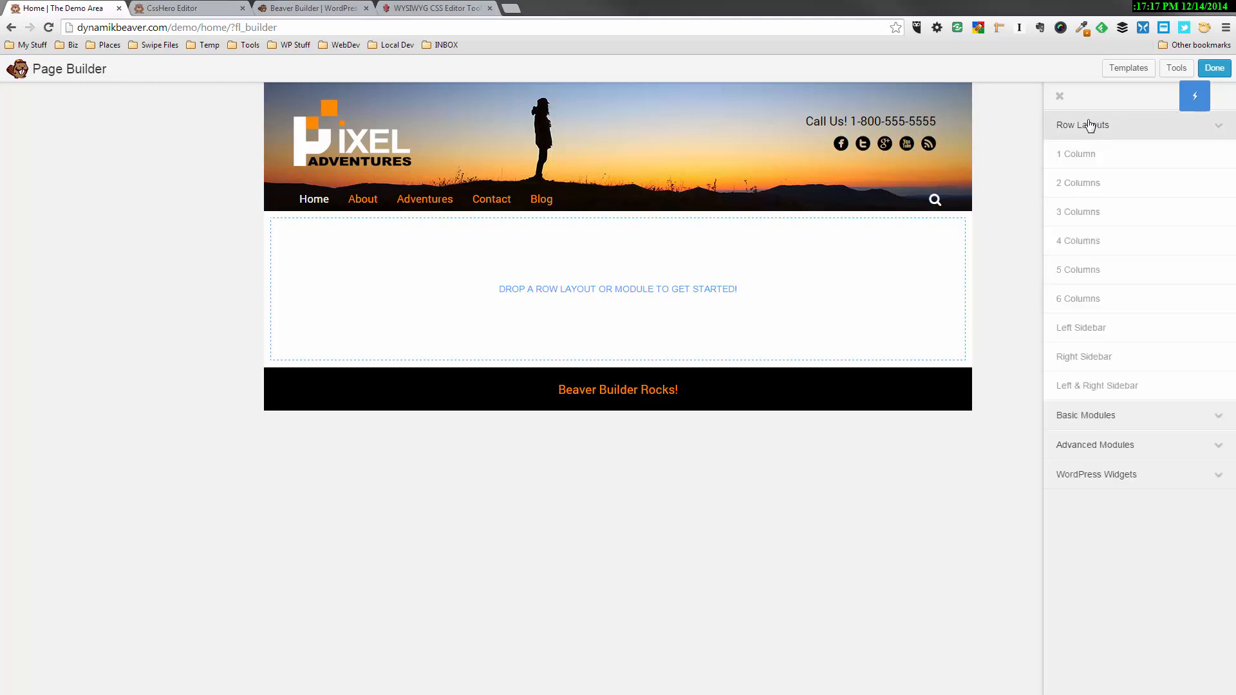
{"action": "left_click", "coordinate": [1089, 126]}
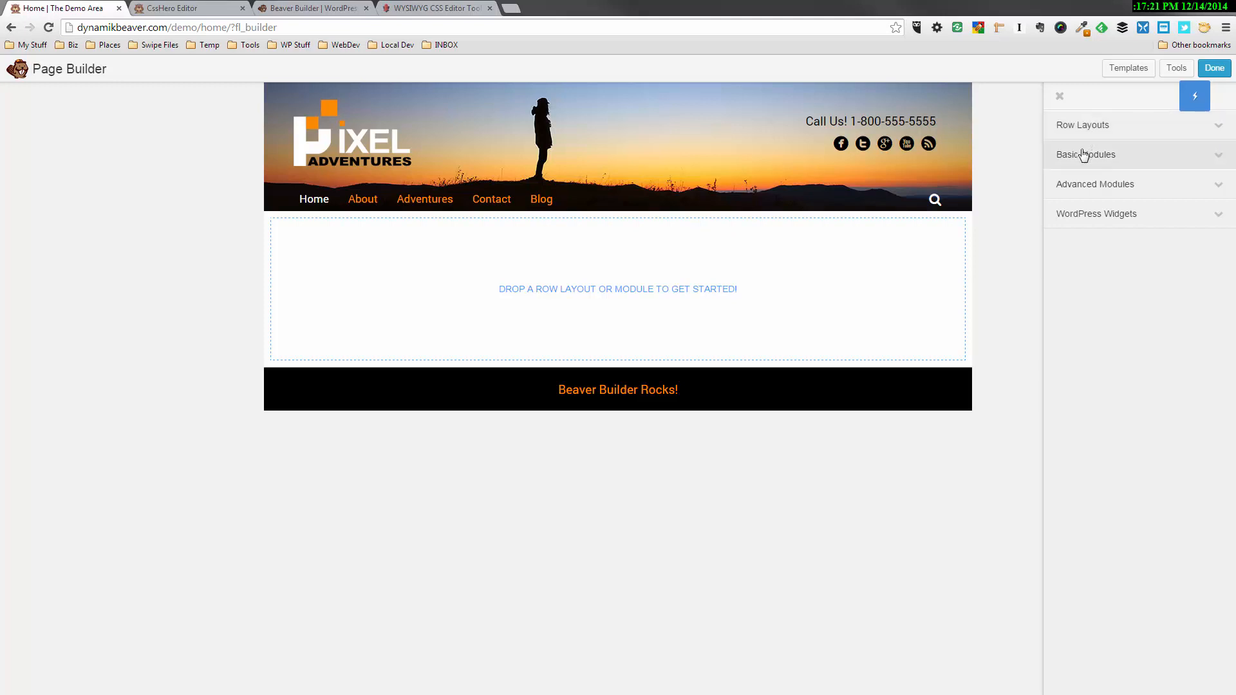
{"action": "left_click", "coordinate": [1086, 155]}
{"action": "left_click_drag", "start_coordinate": [1085, 206], "coordinate": [600, 252]}
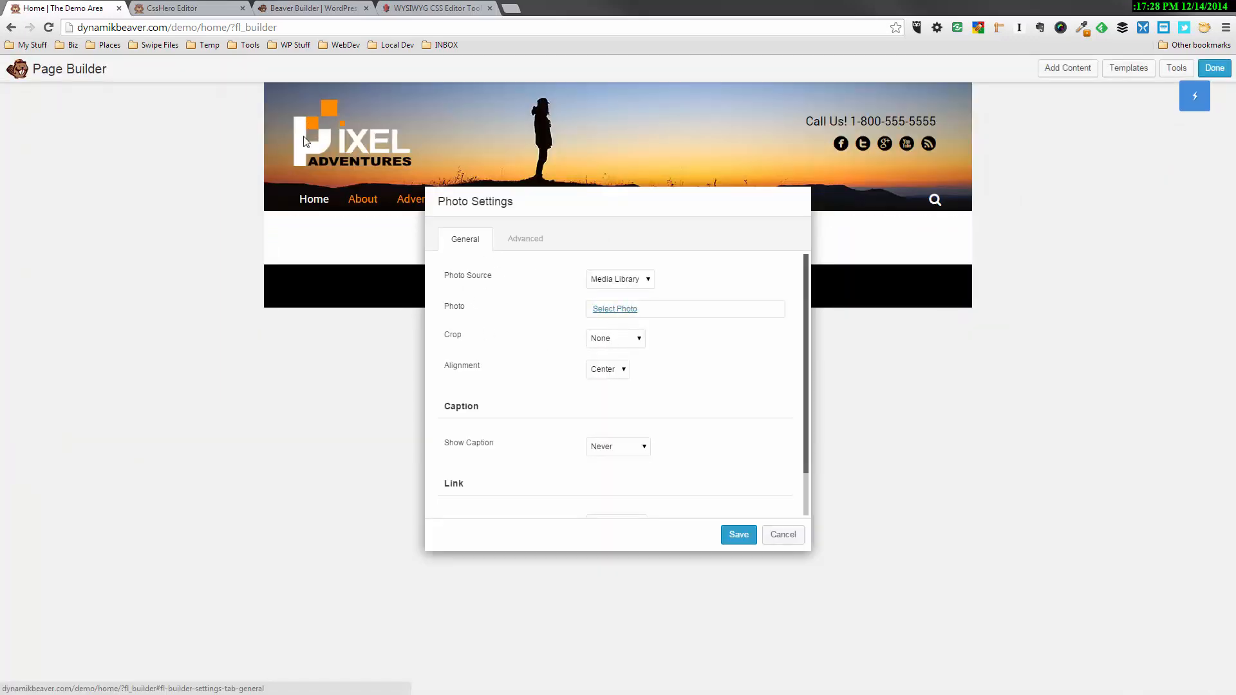
{"action": "left_click", "coordinate": [612, 309]}
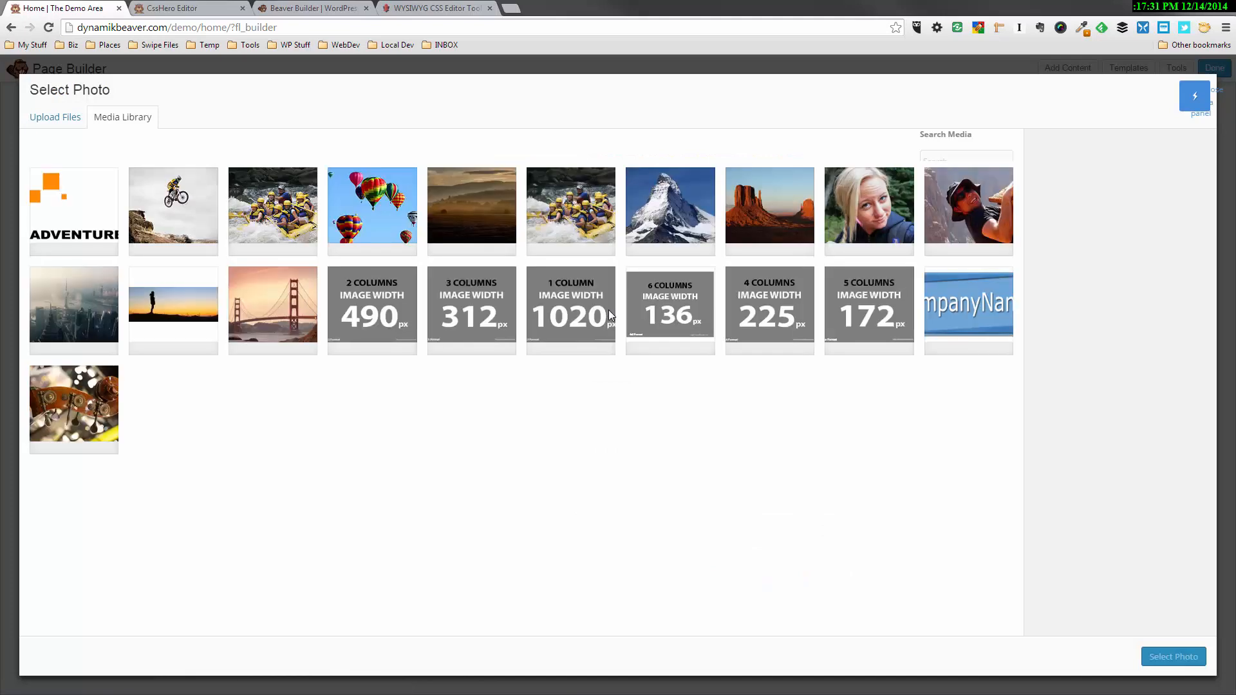
{"action": "left_click", "coordinate": [768, 214]}
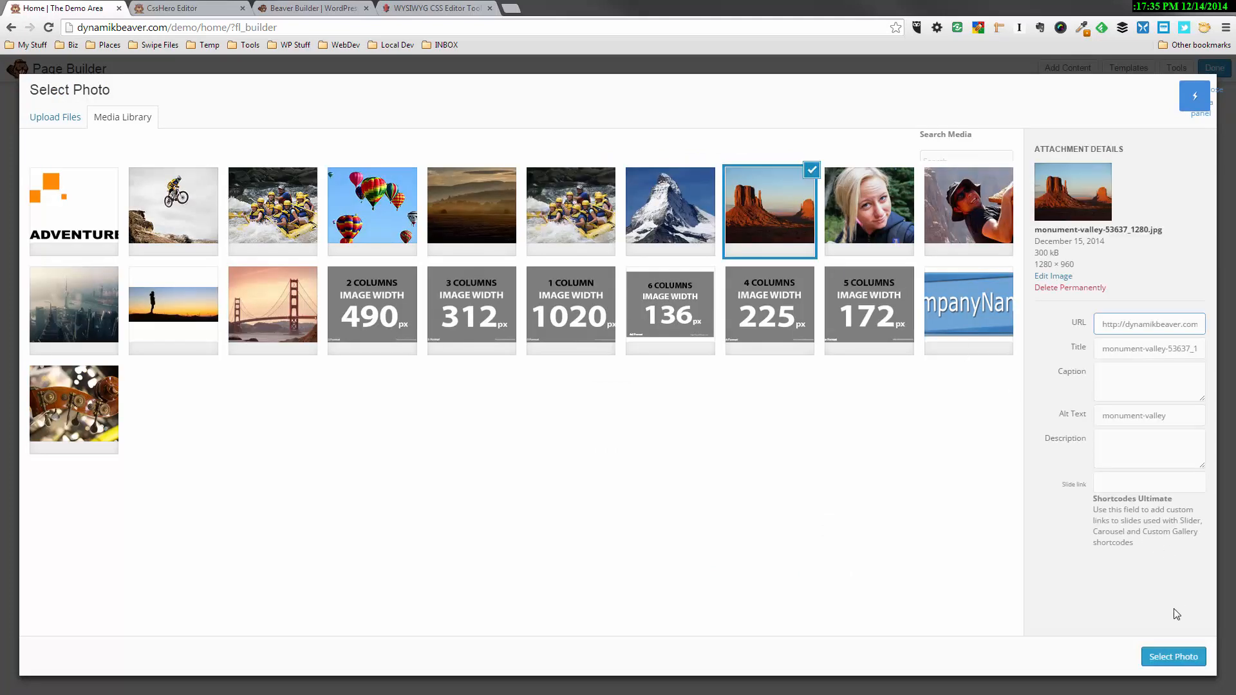
{"action": "left_click", "coordinate": [1173, 656]}
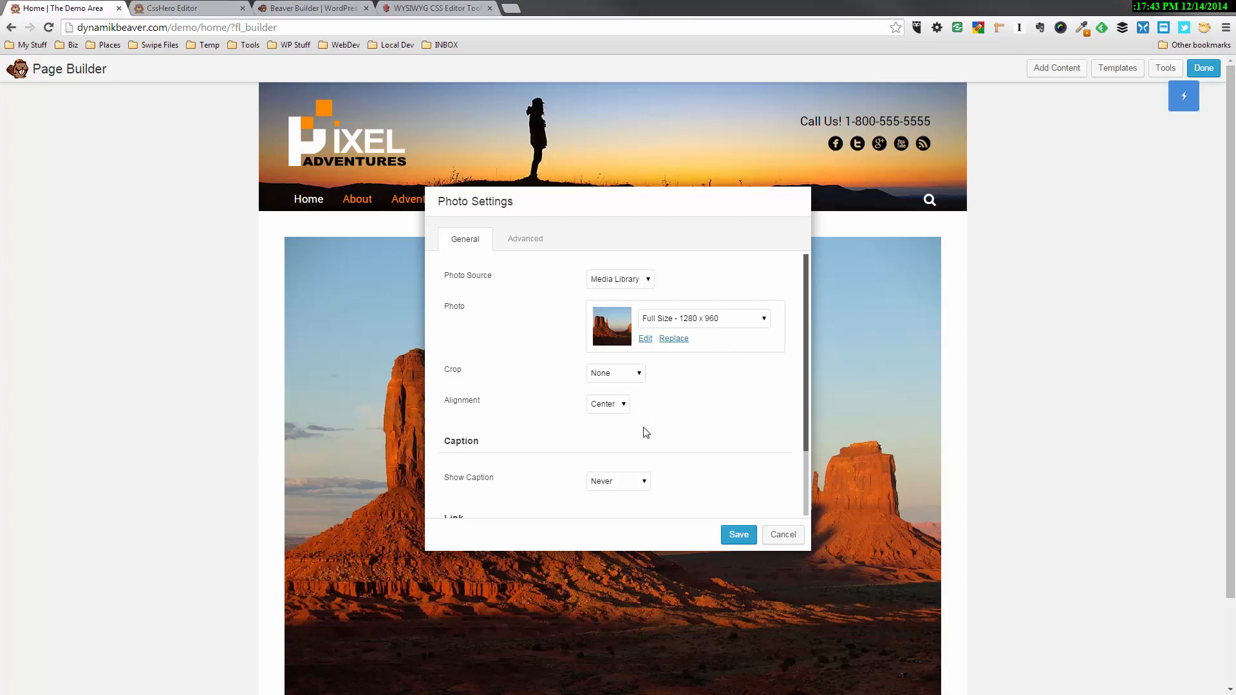
{"action": "scroll", "coordinate": [662, 428], "scroll_direction": "down", "scroll_amount": 2}
{"action": "scroll", "coordinate": [662, 428], "scroll_direction": "up", "scroll_amount": 2}
{"action": "left_click", "coordinate": [792, 536]}
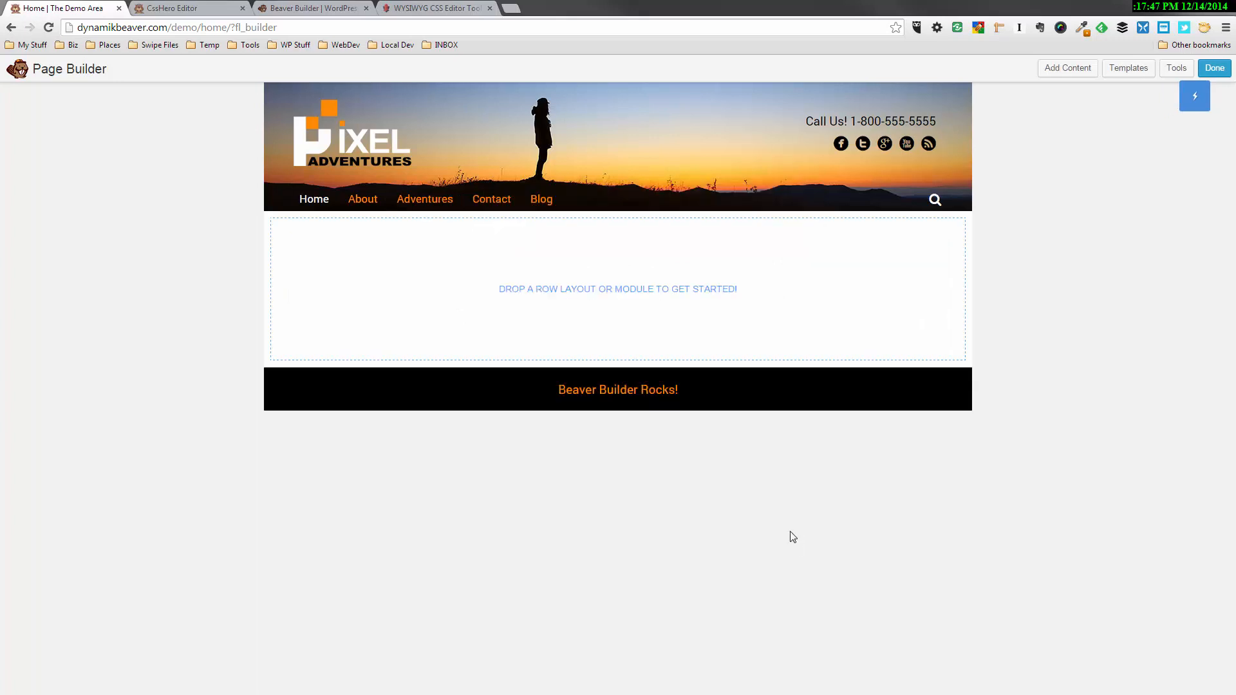
Add a one-column row to the empty Home page layout
{"action": "left_click", "coordinate": [1070, 70]}
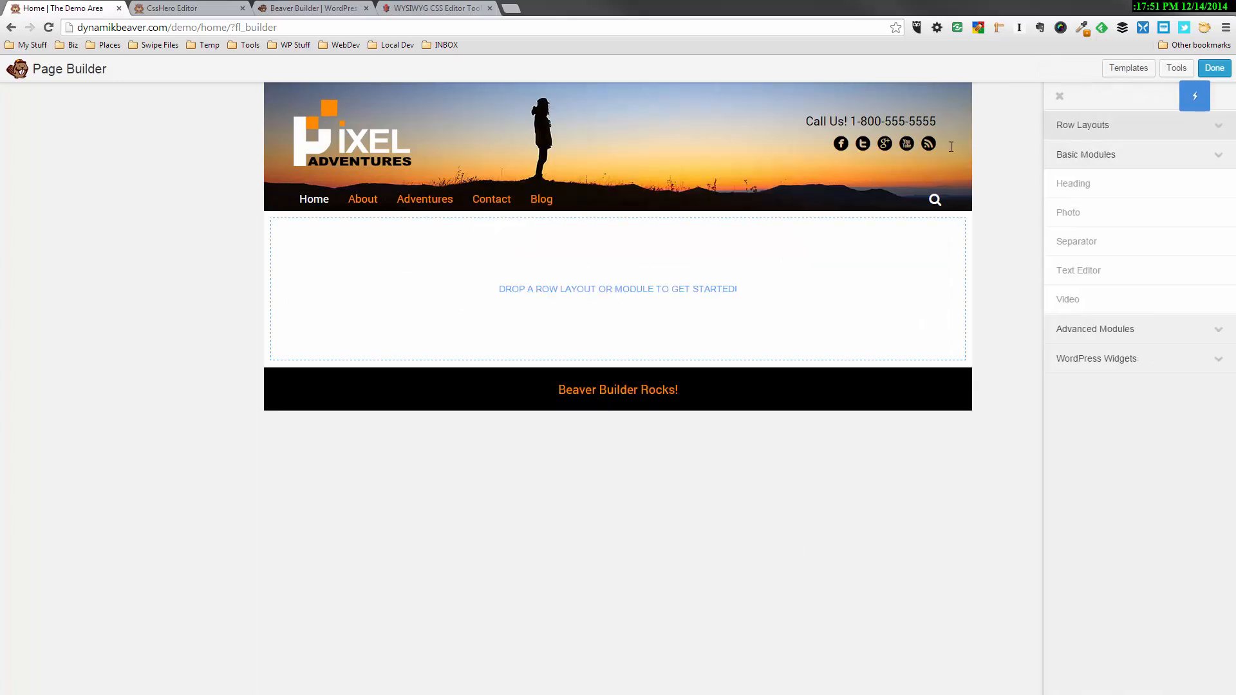
{"action": "left_click_drag", "start_coordinate": [950, 147], "coordinate": [591, 288]}
{"action": "left_click", "coordinate": [1114, 134]}
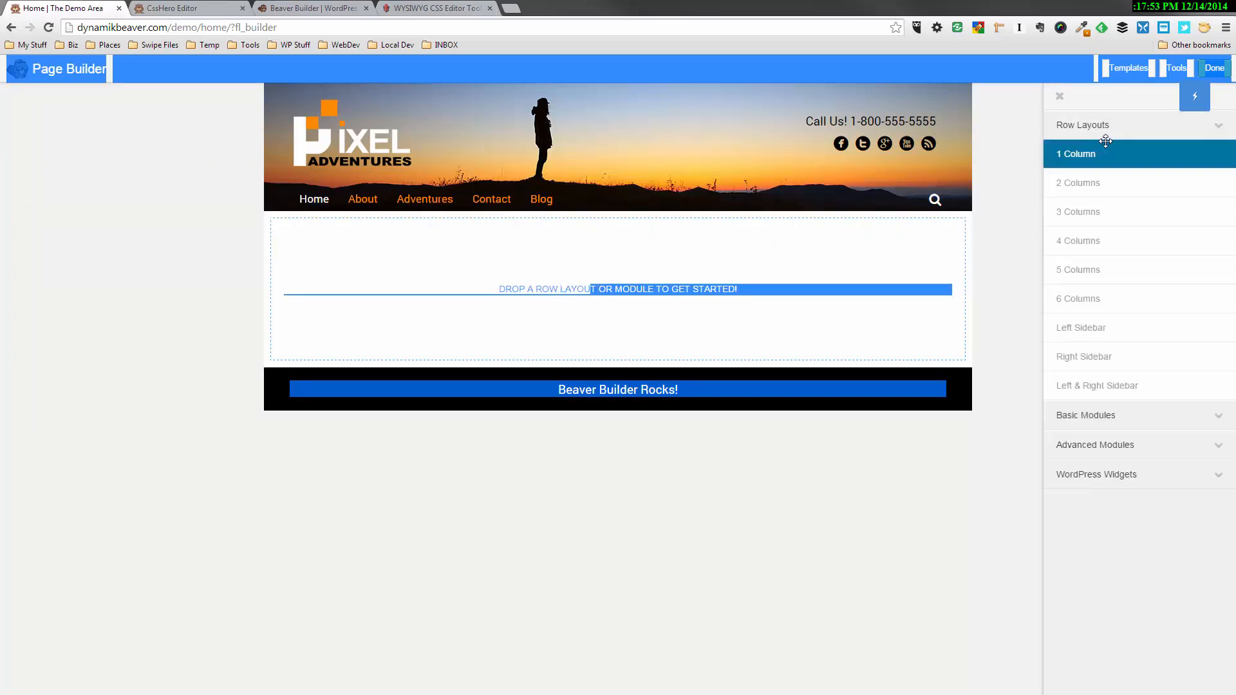
{"action": "left_click_drag", "start_coordinate": [1105, 141], "coordinate": [586, 306]}
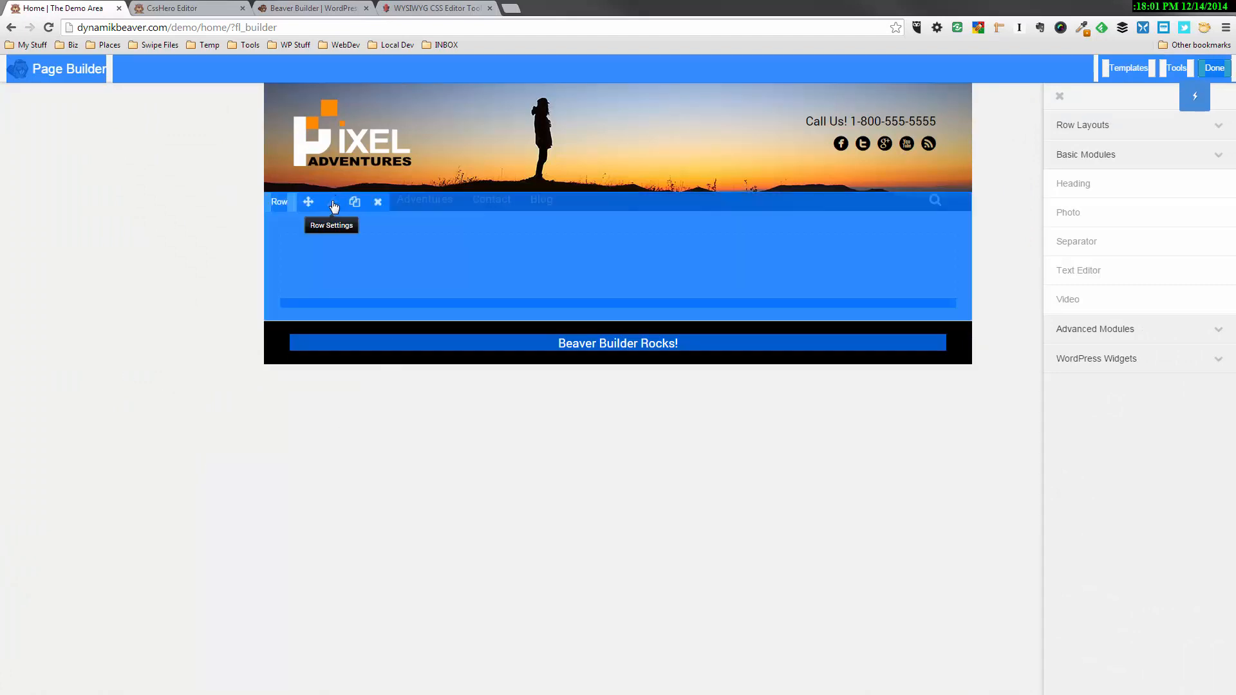
Give the row a photo background using monument-valley-53637_1280.jpg from the media library, and save the row settings
{"action": "left_click", "coordinate": [334, 203]}
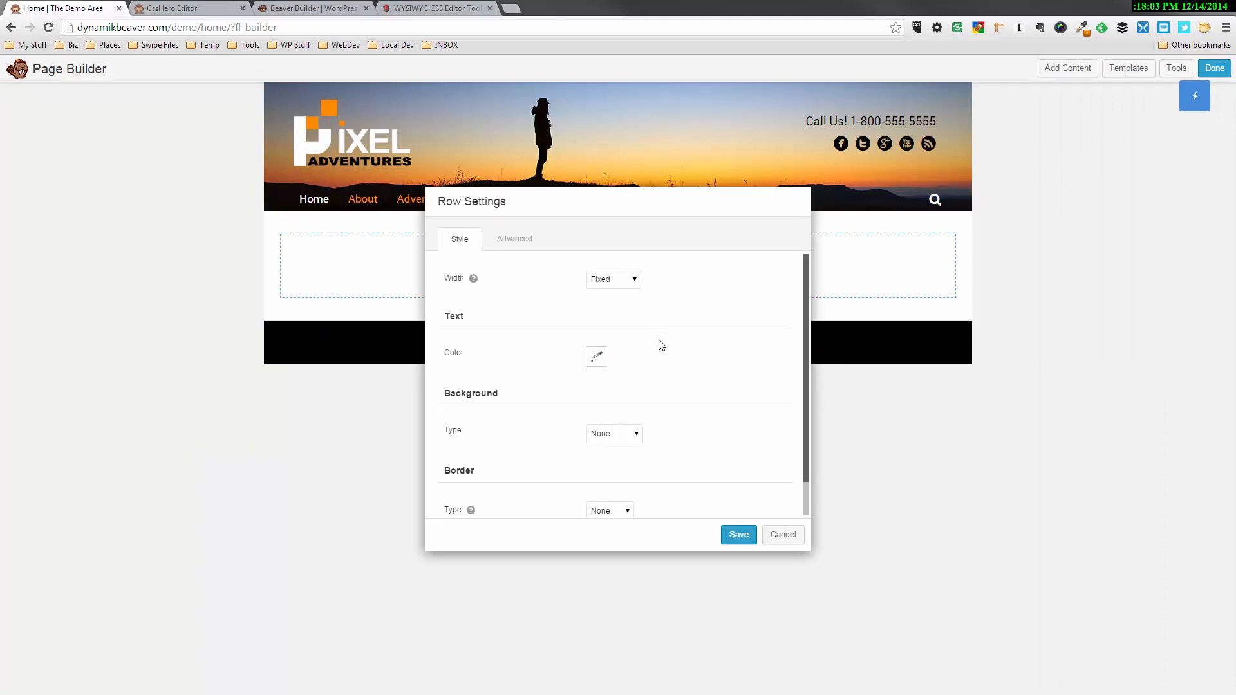
{"action": "scroll", "coordinate": [658, 352], "scroll_direction": "down", "scroll_amount": 1}
{"action": "left_click", "coordinate": [635, 406]}
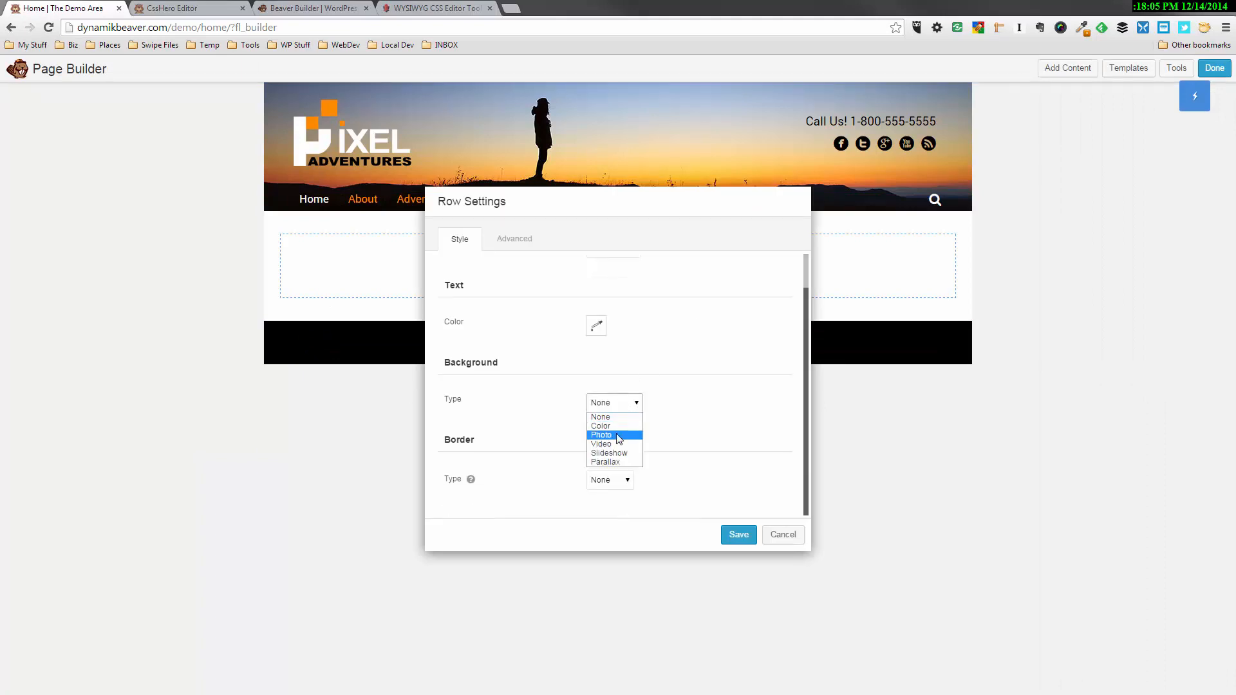
{"action": "left_click", "coordinate": [613, 440]}
{"action": "scroll", "coordinate": [706, 322], "scroll_direction": "down", "scroll_amount": 4}
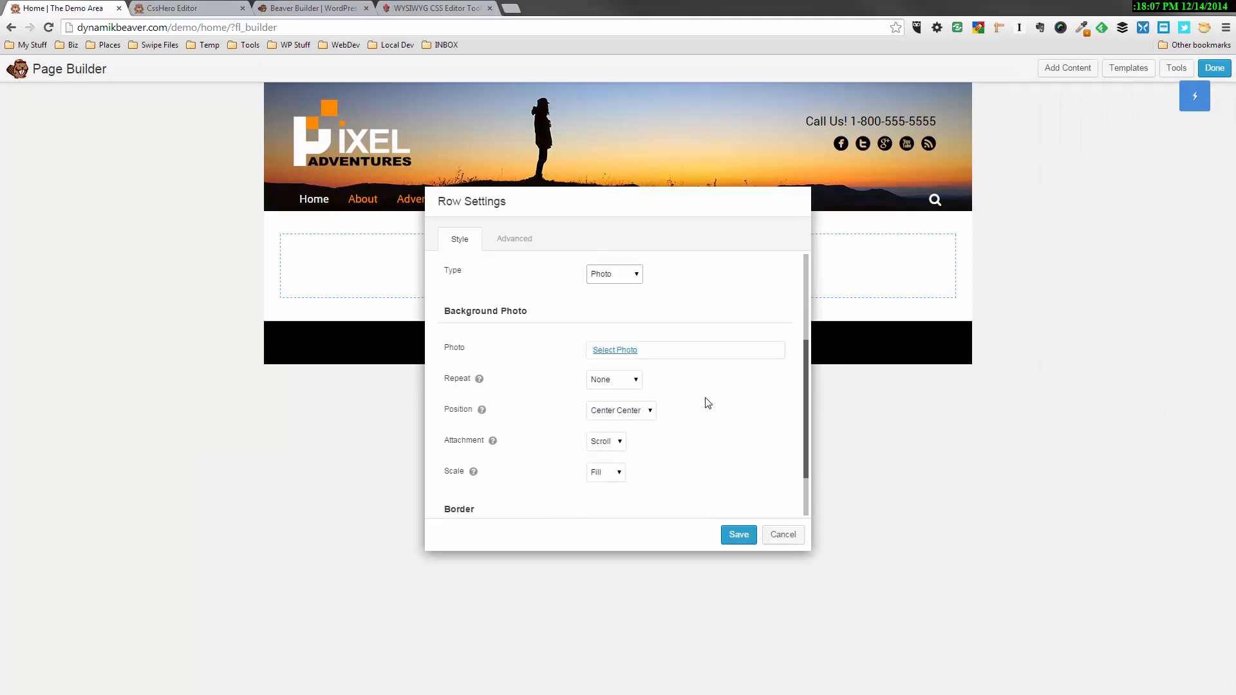
{"action": "left_click", "coordinate": [622, 355]}
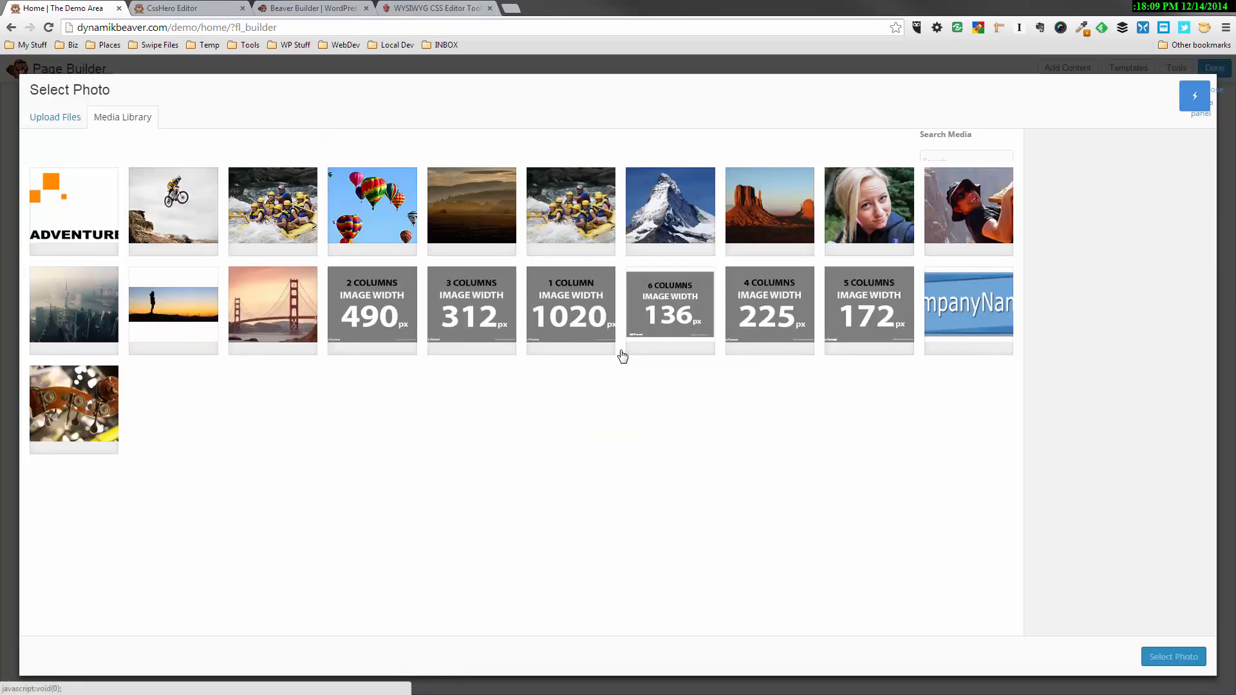
{"action": "left_click", "coordinate": [770, 192]}
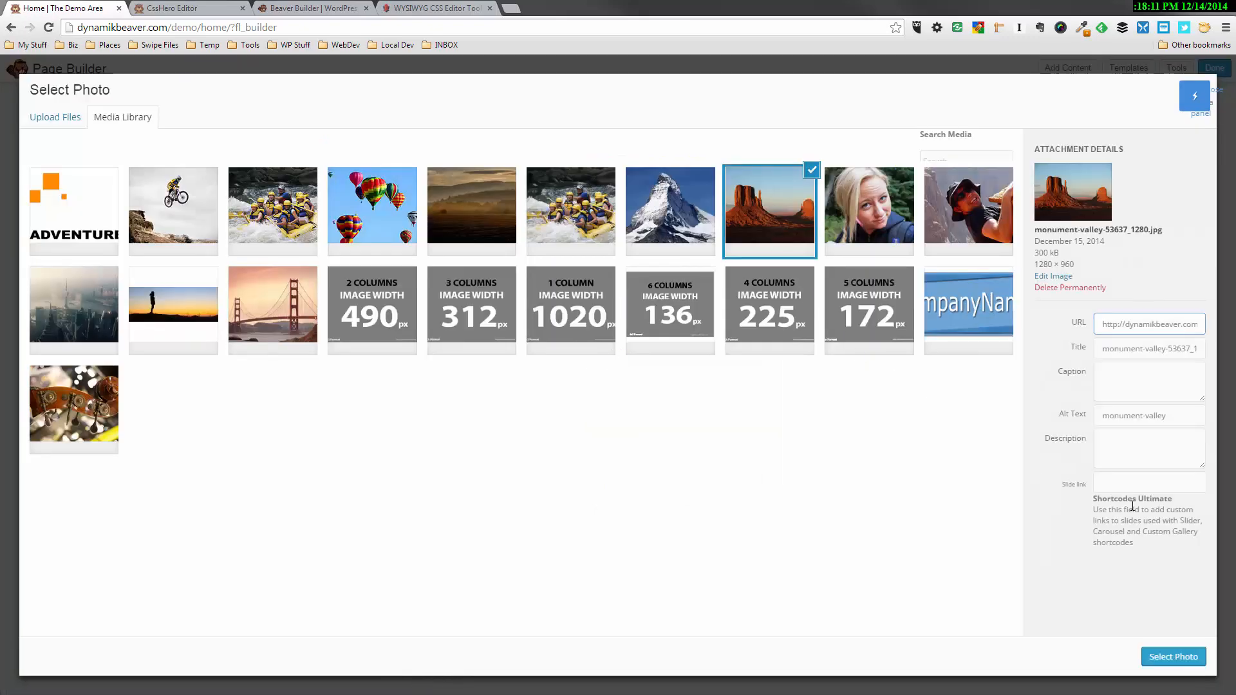
{"action": "left_click", "coordinate": [1172, 656]}
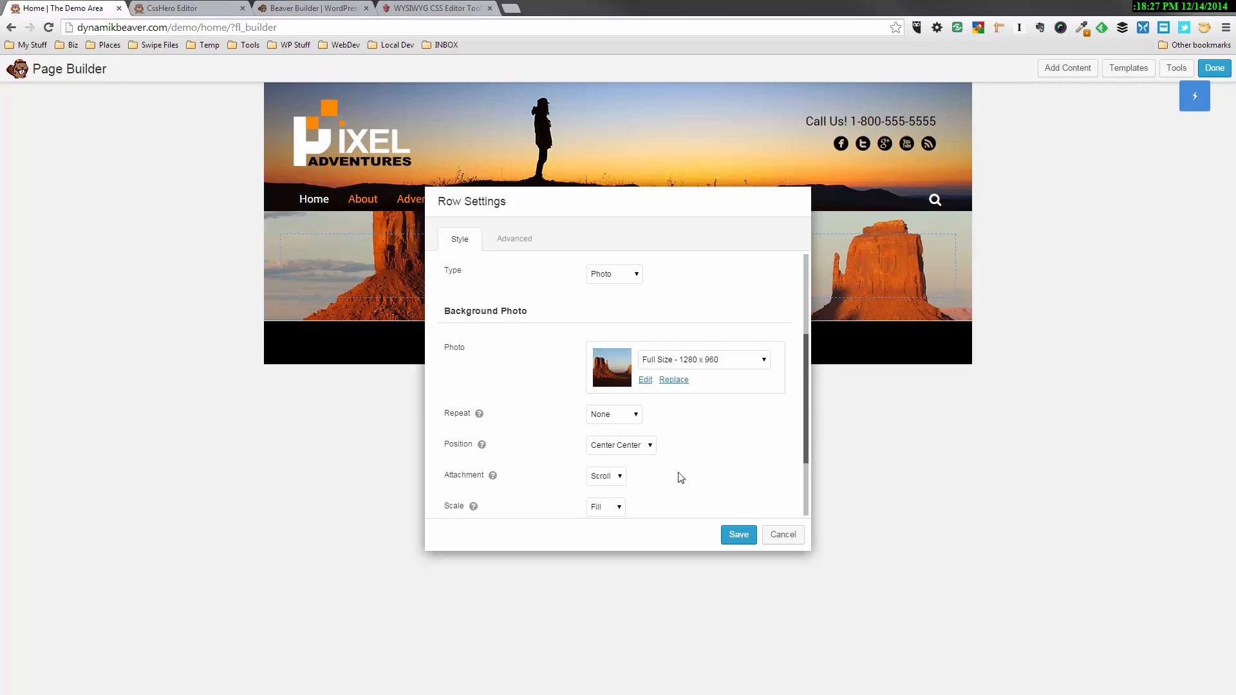
{"action": "scroll", "coordinate": [644, 482], "scroll_direction": "down", "scroll_amount": 3}
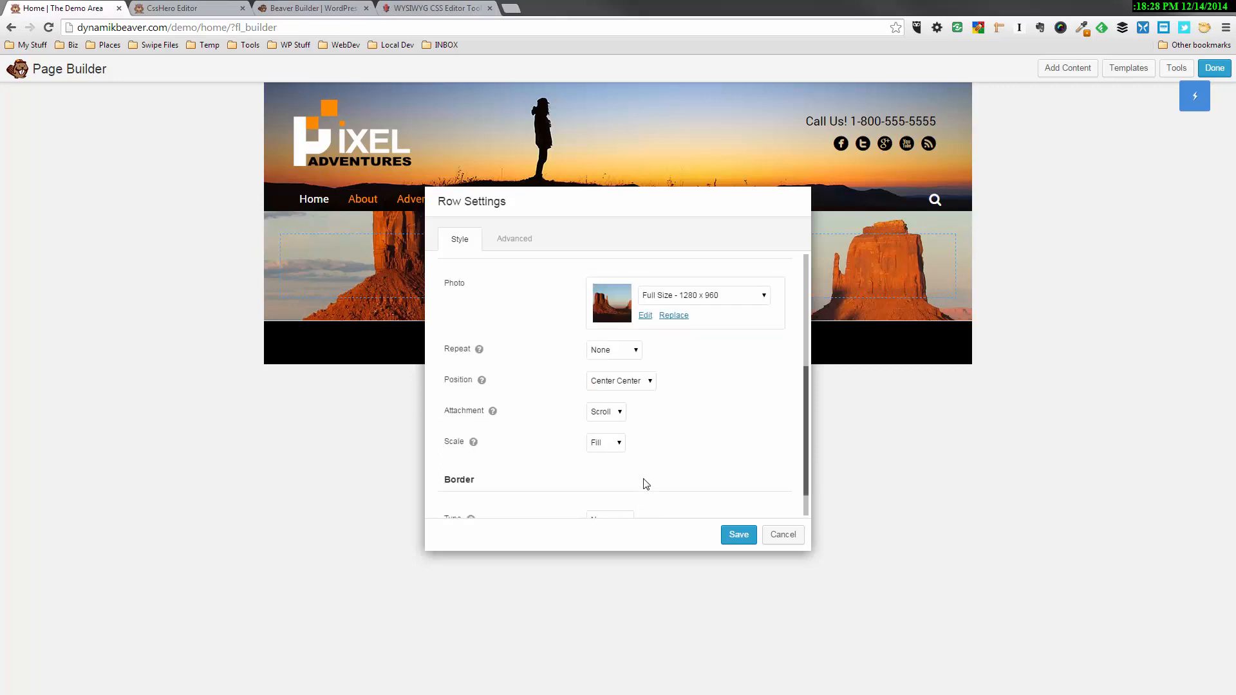
{"action": "left_click", "coordinate": [738, 535]}
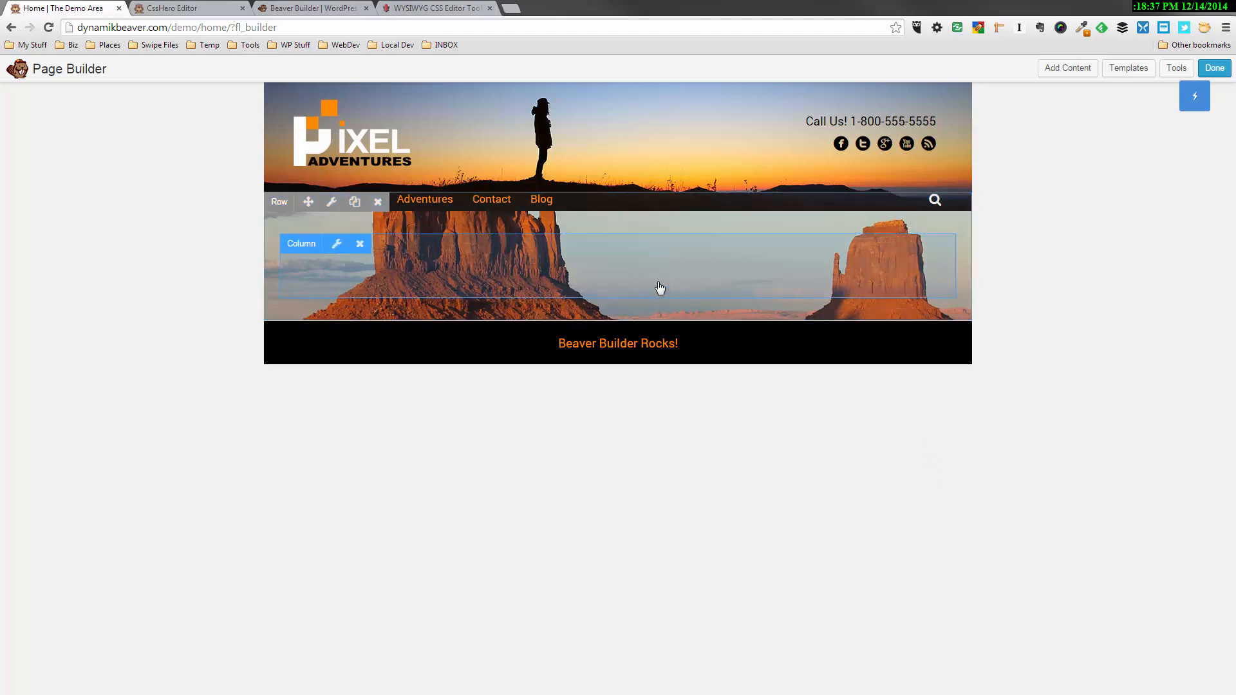
Add a Heading module inside the row with the text "Are You Ready For A Challenge?"
{"action": "left_click", "coordinate": [1083, 75]}
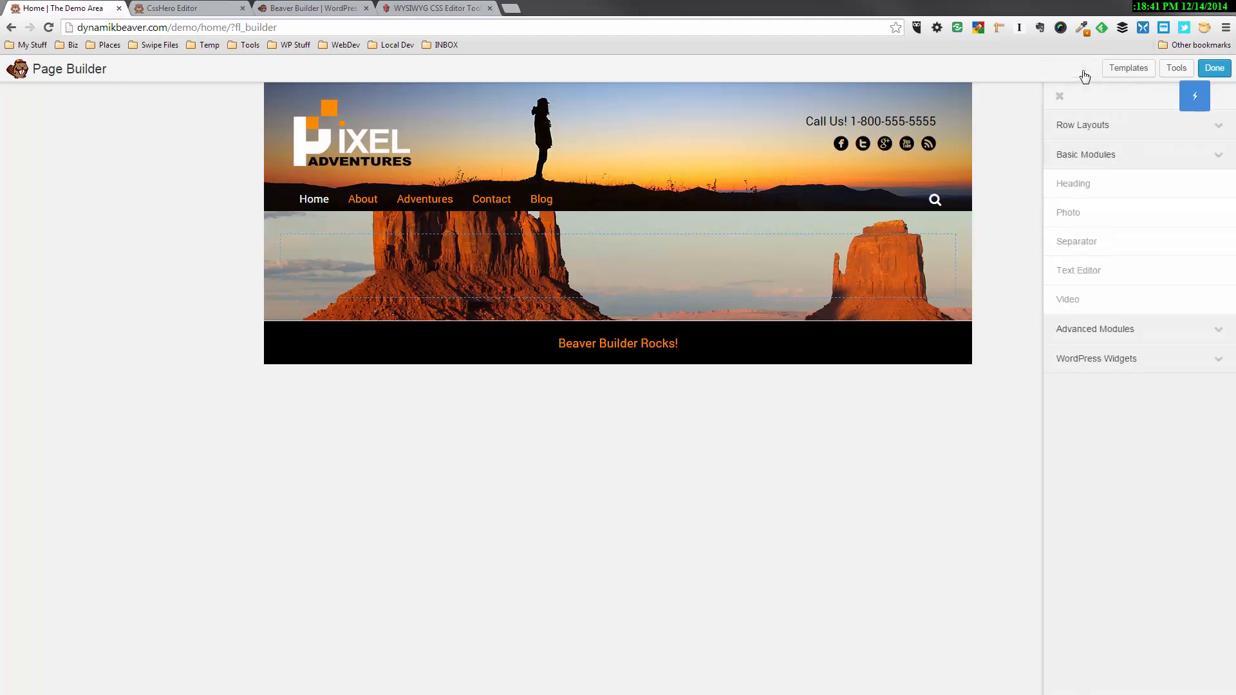
{"action": "left_click_drag", "start_coordinate": [1074, 186], "coordinate": [615, 287]}
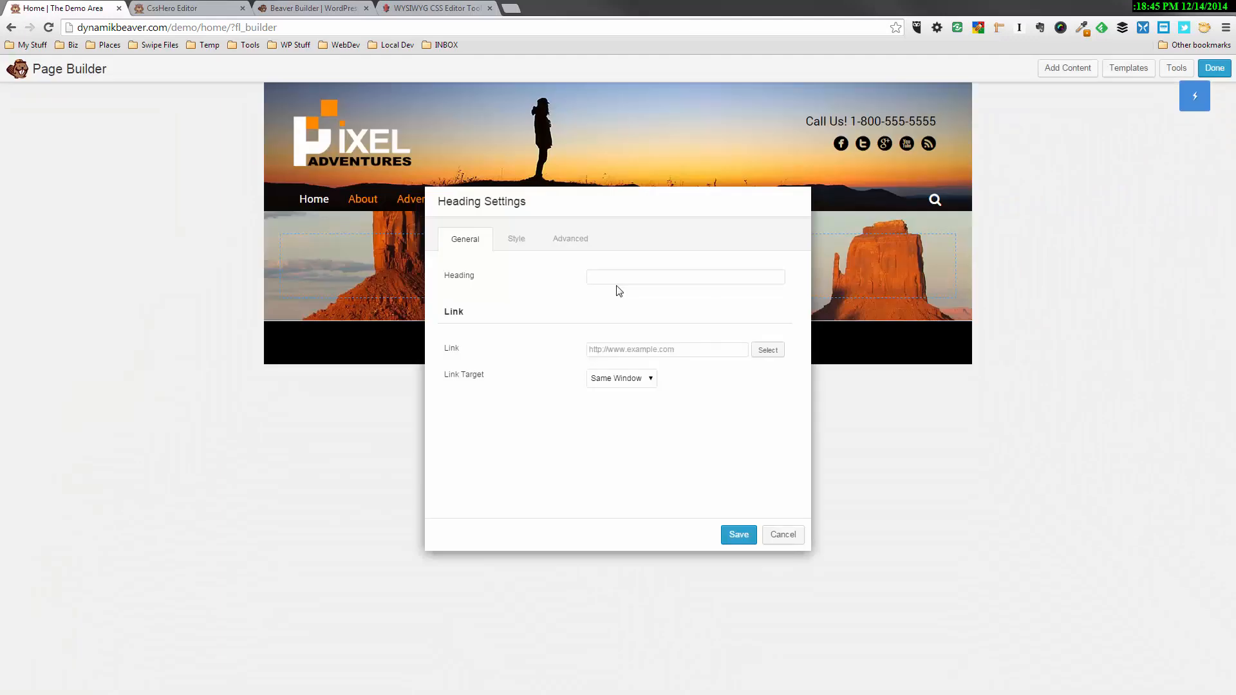
{"action": "left_click", "coordinate": [610, 275]}
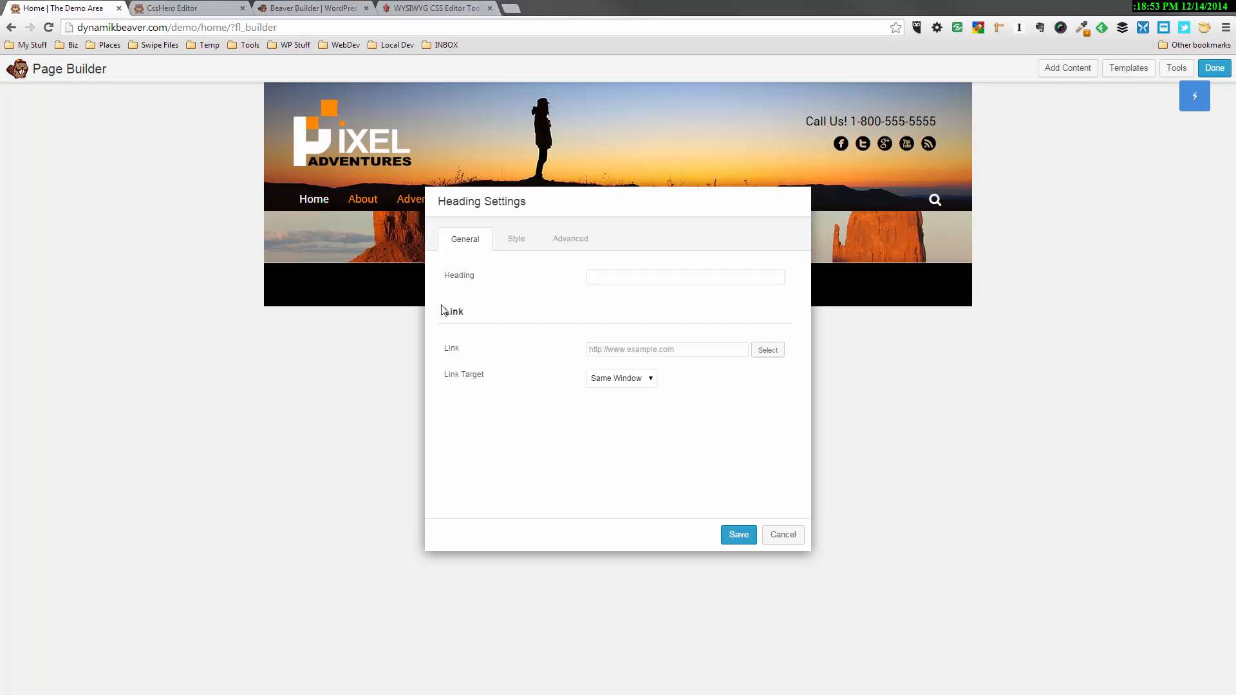
{"action": "left_click", "coordinate": [631, 276]}
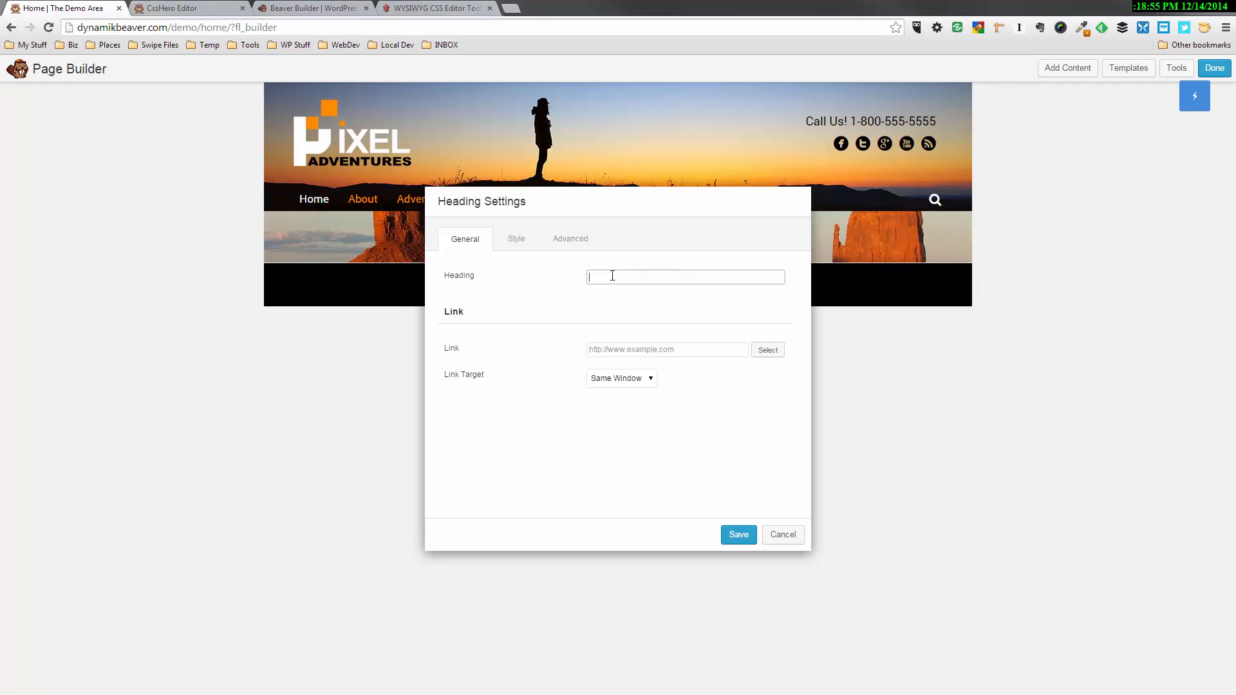
{"action": "type", "text": "Are You Ready For A Challenge?"}
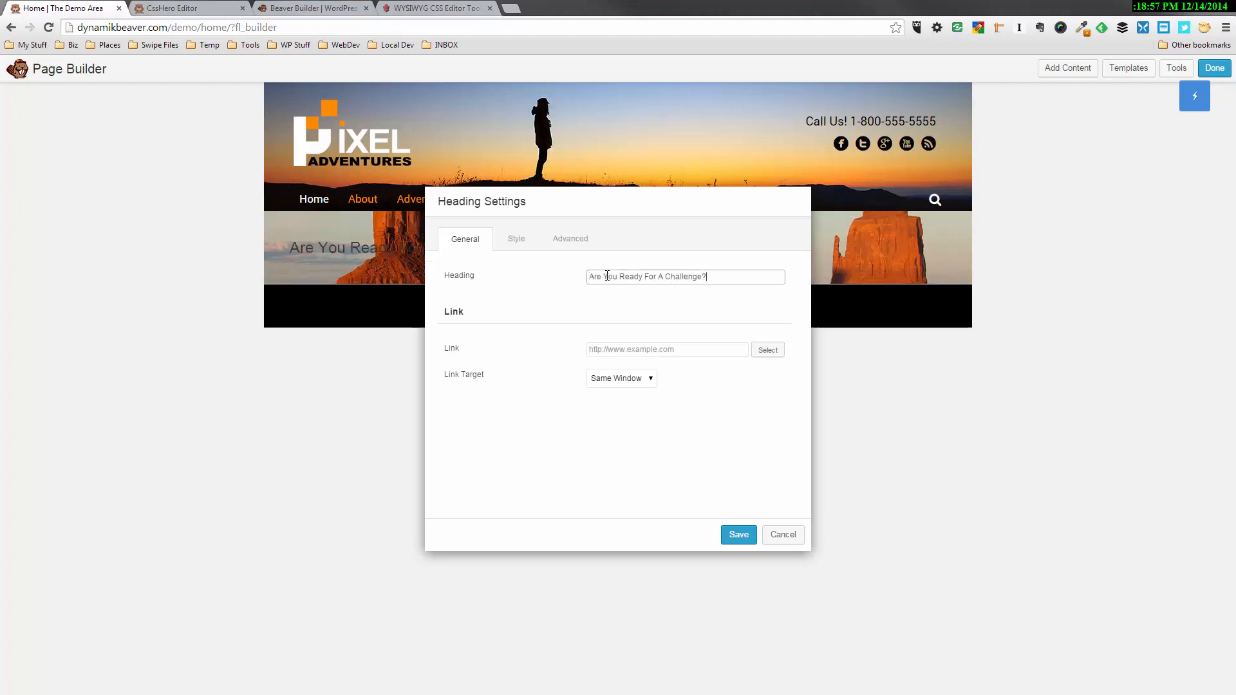
Set the challenge heading's alignment to Center and its tag to h1
{"action": "left_click", "coordinate": [517, 239]}
{"action": "left_click", "coordinate": [602, 393]}
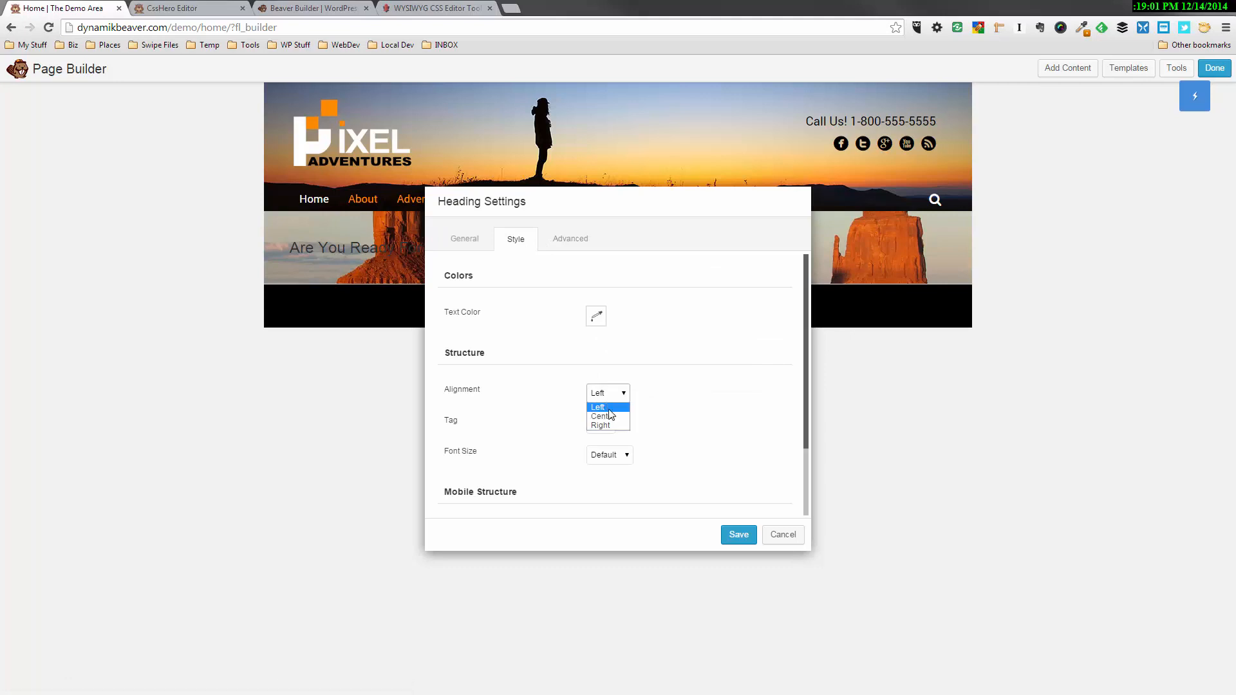
{"action": "left_click", "coordinate": [604, 416]}
{"action": "left_click", "coordinate": [611, 425]}
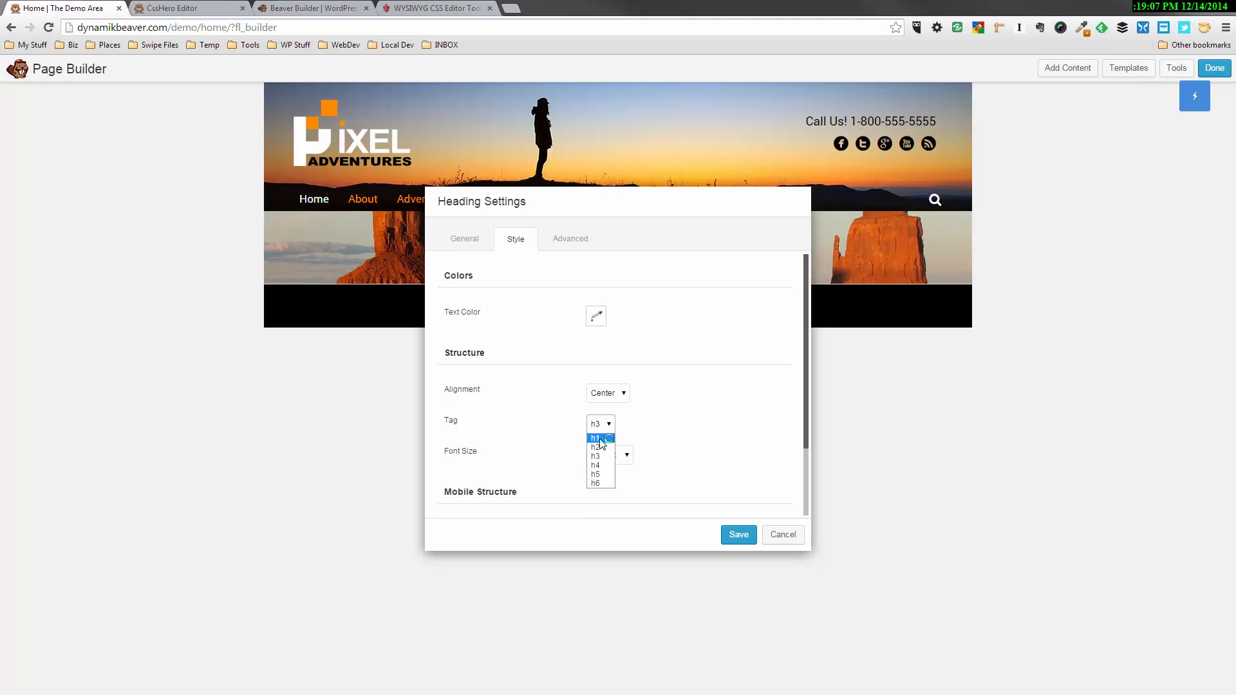
{"action": "left_click", "coordinate": [600, 439]}
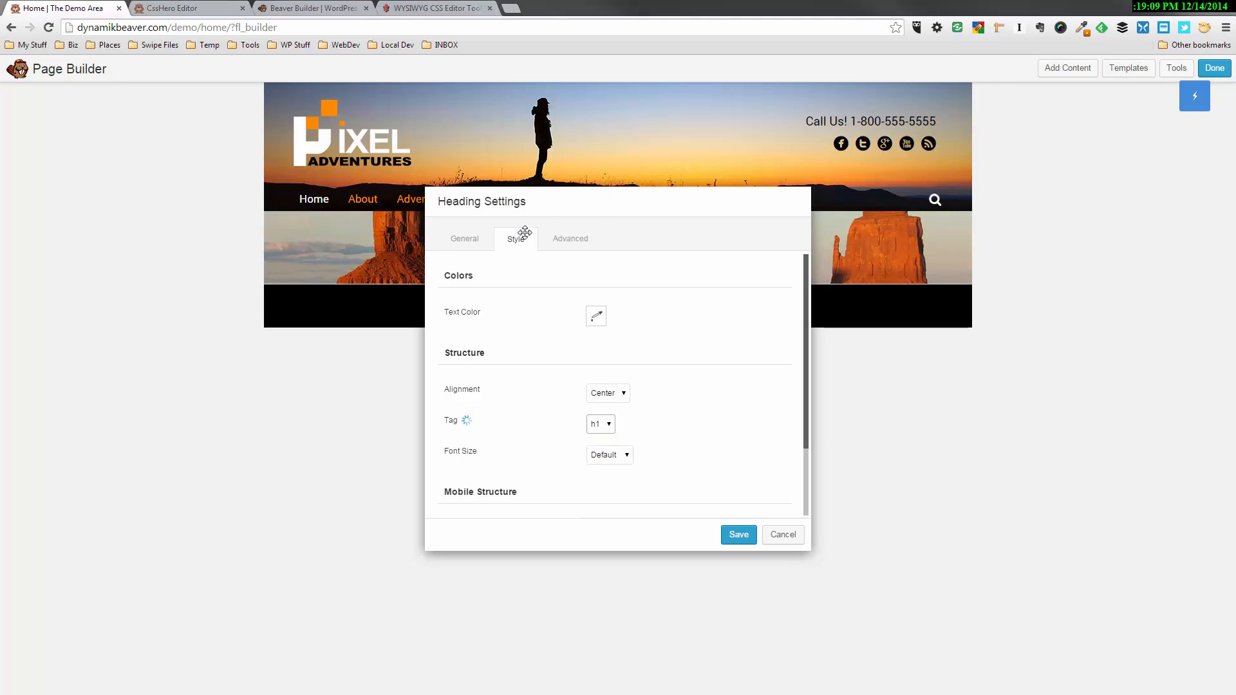
Set the challenge heading's text color to white and save the heading settings
{"action": "left_click_drag", "start_coordinate": [603, 206], "coordinate": [277, 415]}
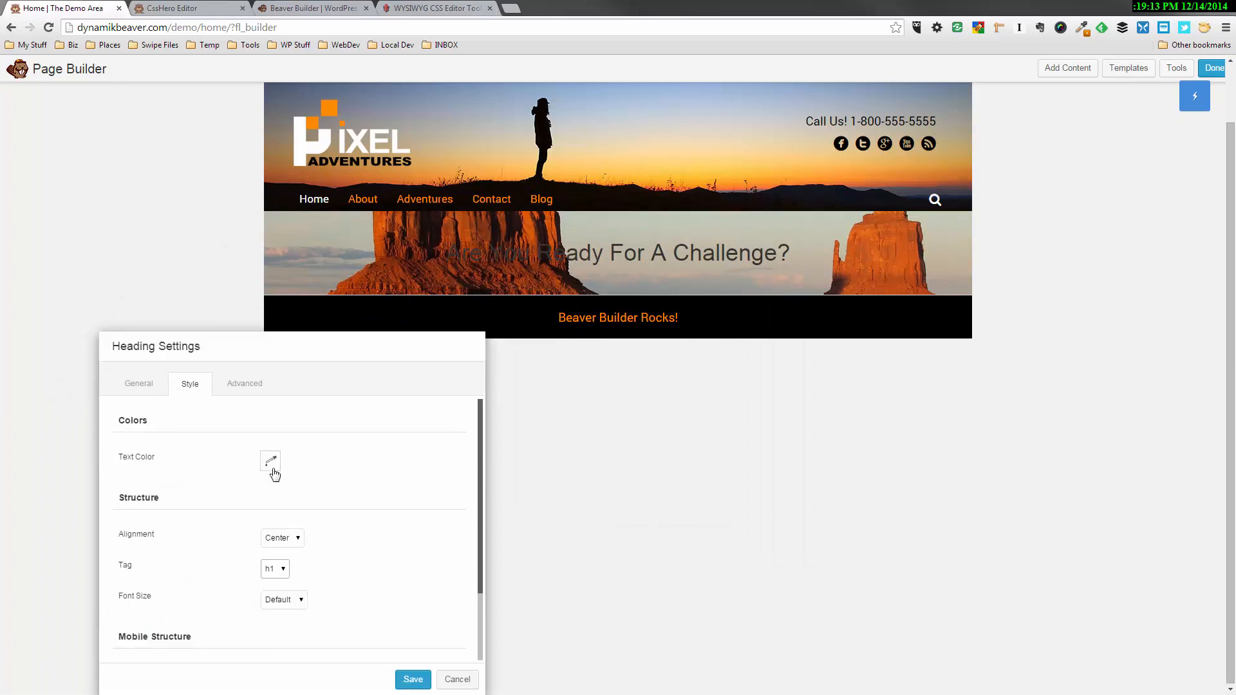
{"action": "left_click", "coordinate": [270, 461]}
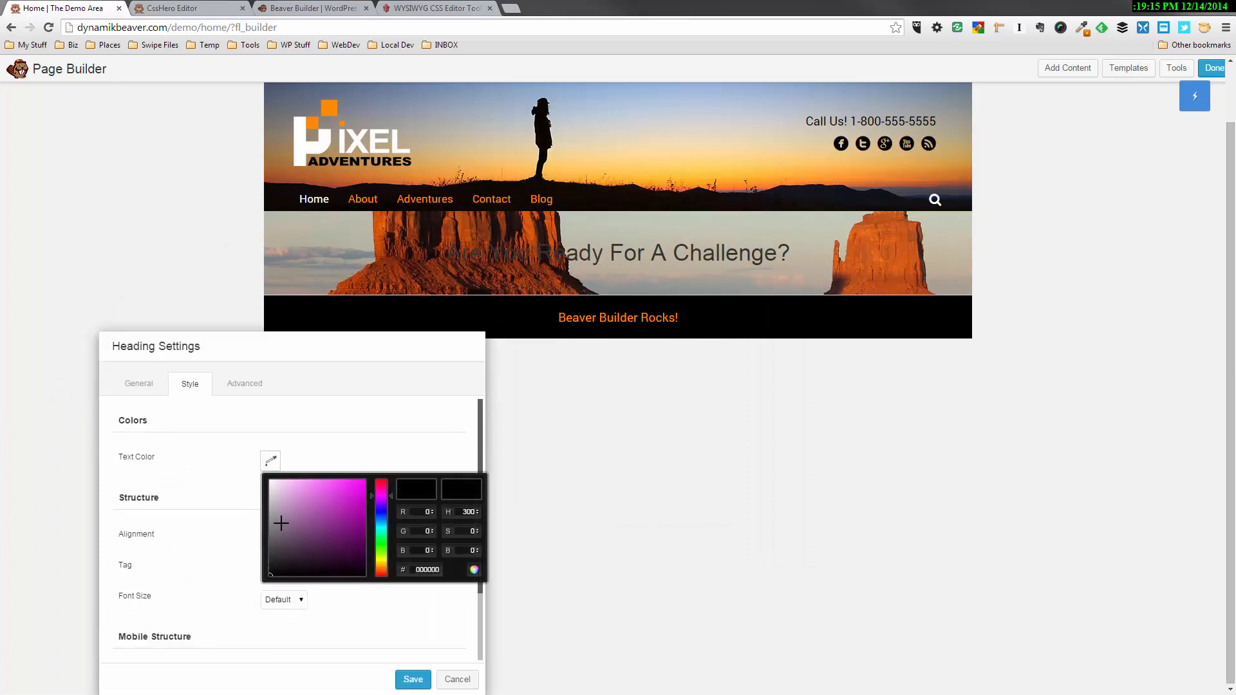
{"action": "left_click", "coordinate": [268, 478]}
{"action": "left_click_drag", "start_coordinate": [268, 477], "coordinate": [265, 475]}
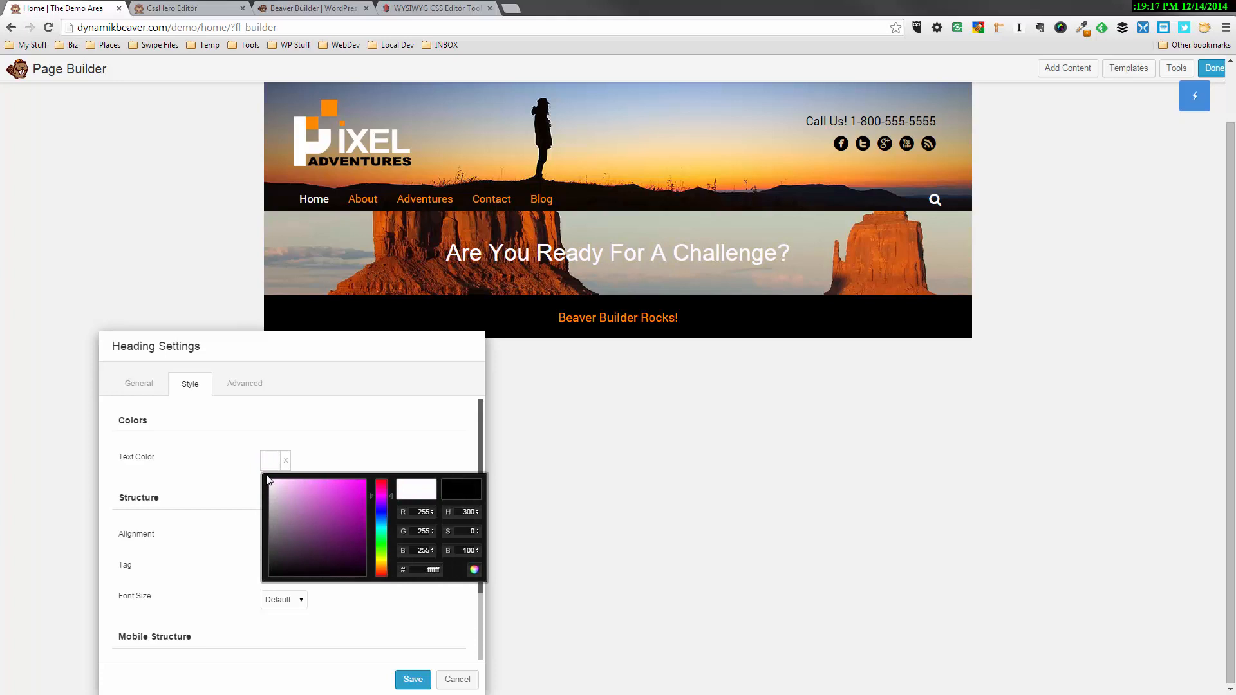
{"action": "left_click", "coordinate": [333, 449]}
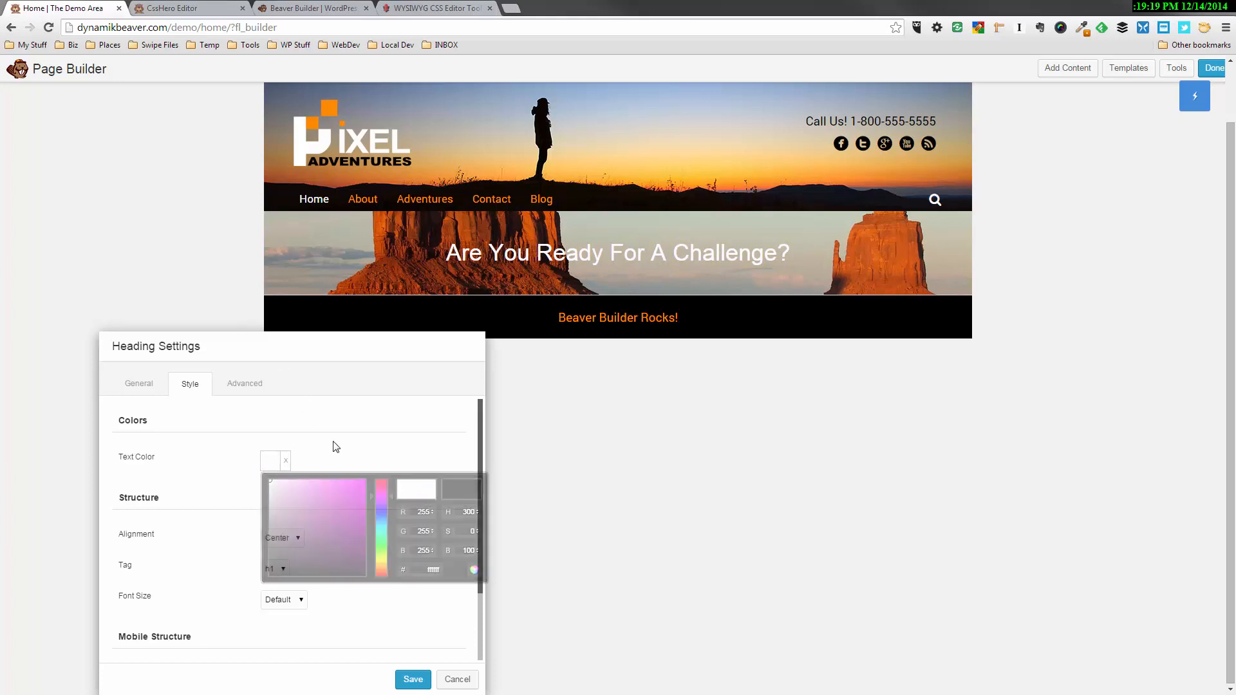
{"action": "scroll", "coordinate": [380, 435], "scroll_direction": "down", "scroll_amount": 2}
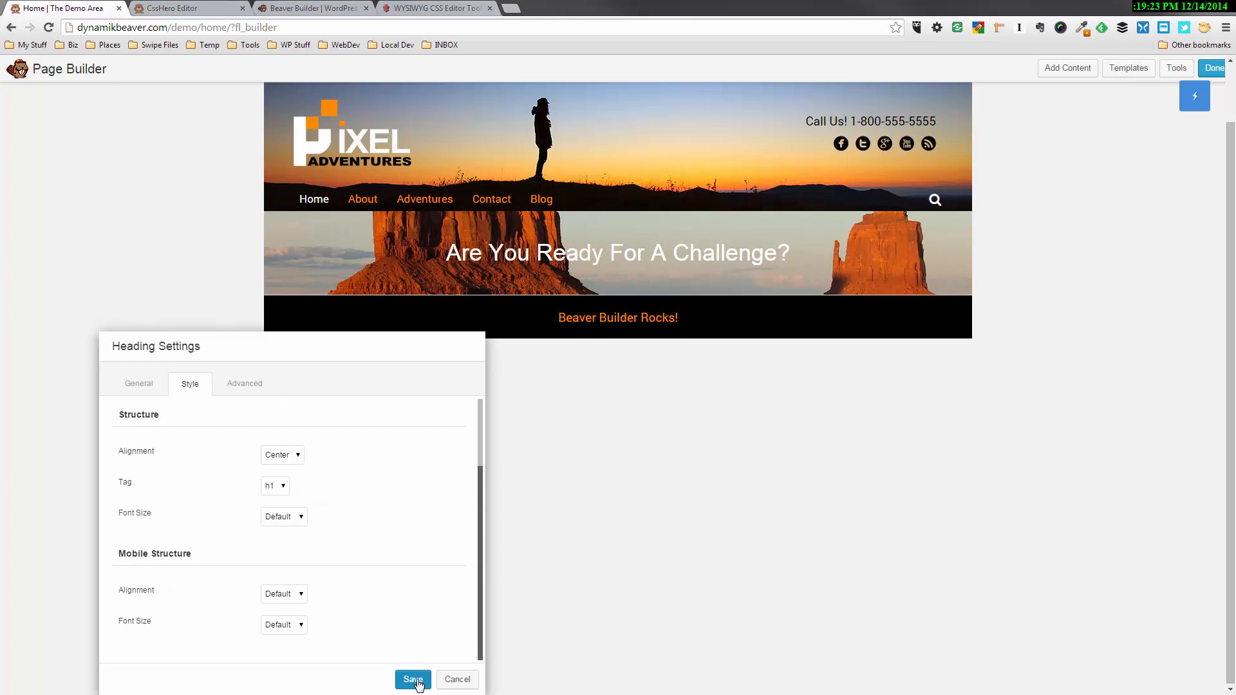
{"action": "left_click", "coordinate": [413, 680]}
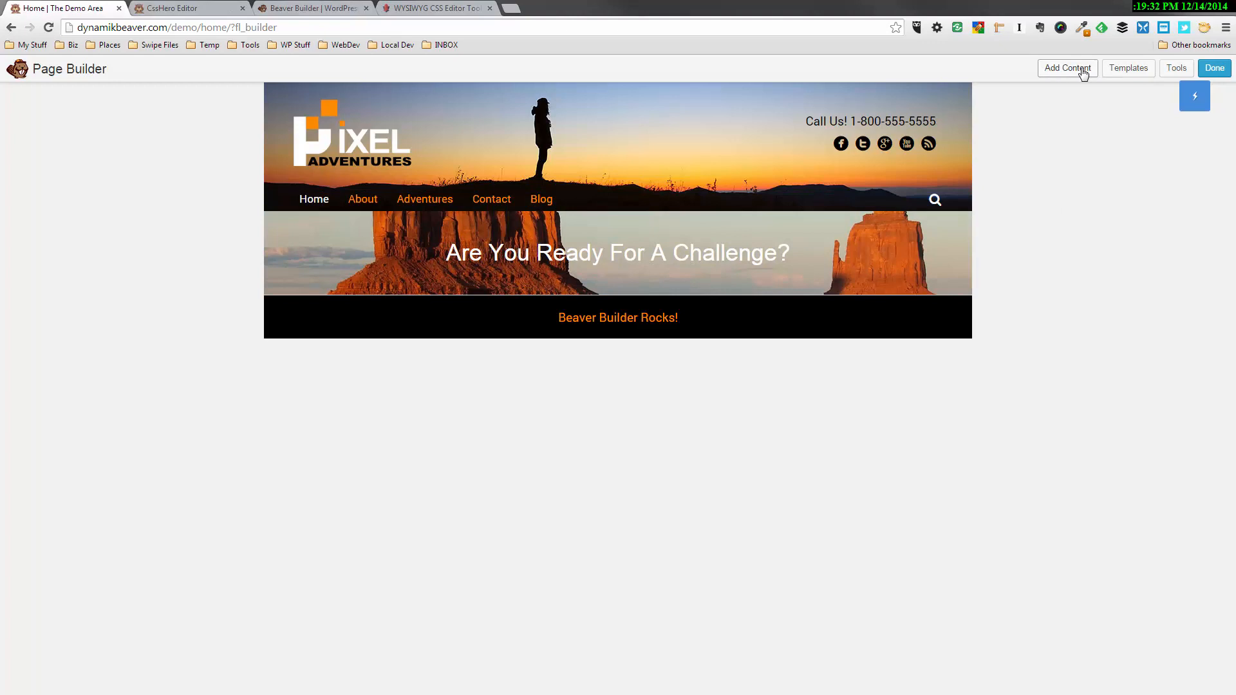
Add a second Heading module below the first, reading "Lorem ipsum dolor sit amet, consectetur adipiscing elit."
{"action": "left_click", "coordinate": [1081, 70]}
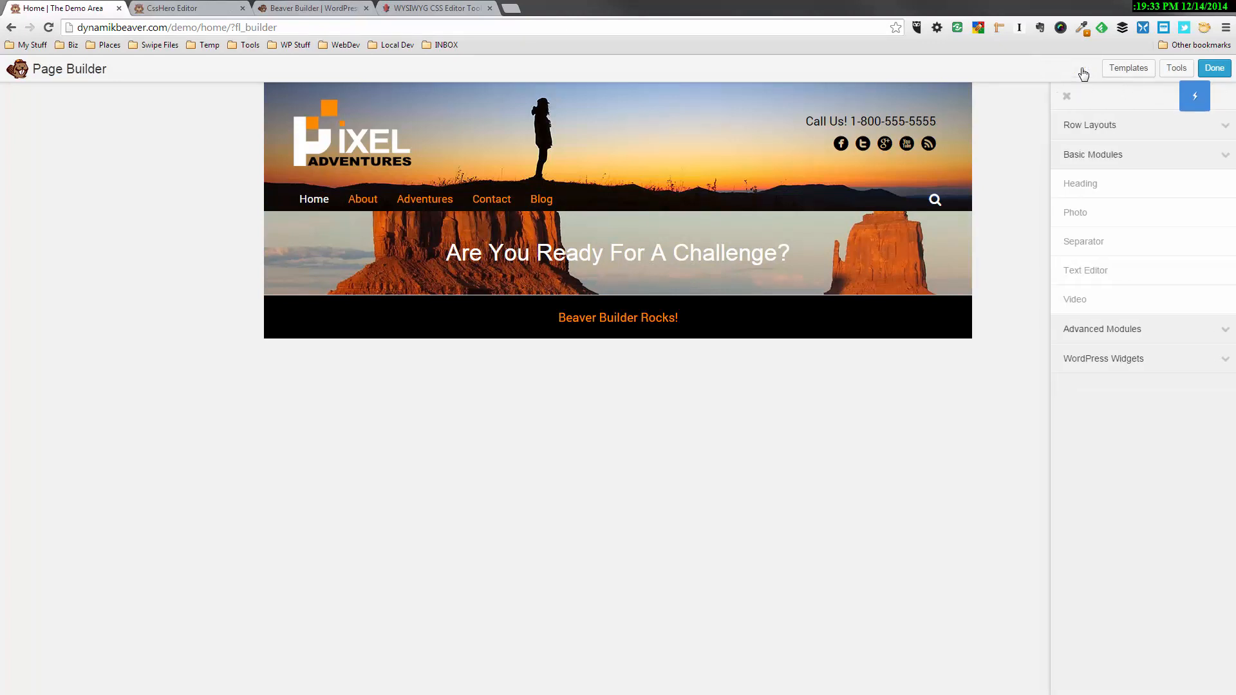
{"action": "left_click_drag", "start_coordinate": [1072, 184], "coordinate": [605, 313]}
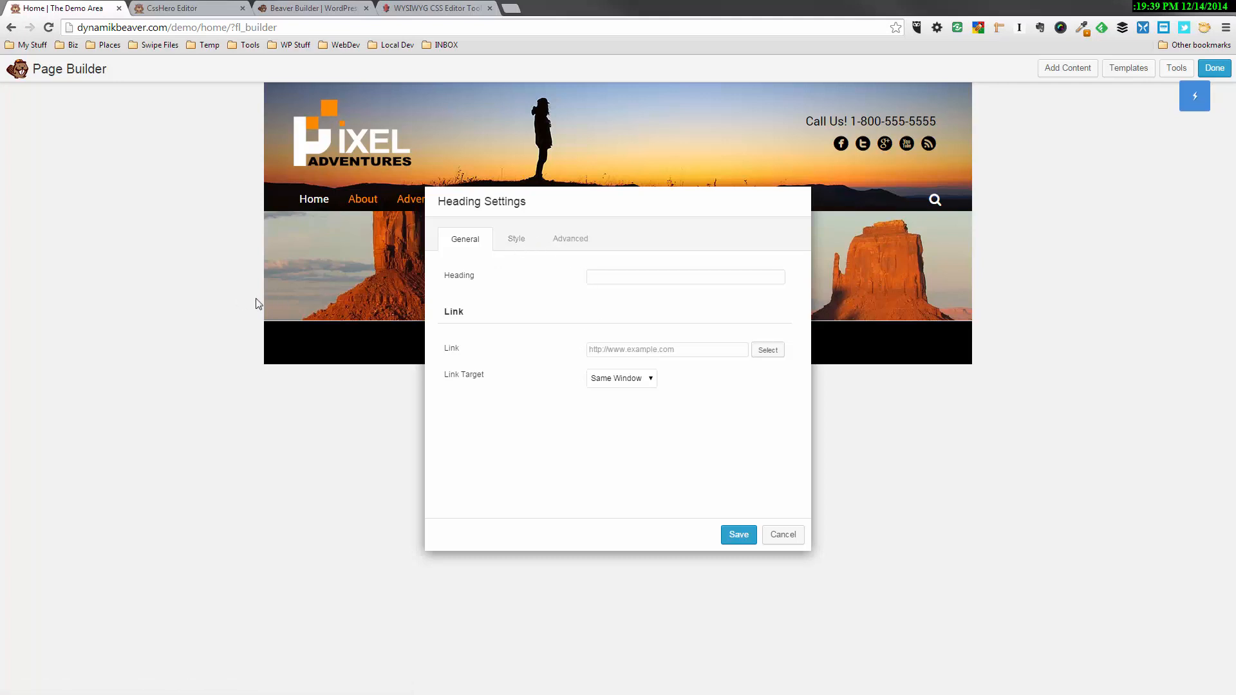
{"action": "left_click", "coordinate": [602, 277]}
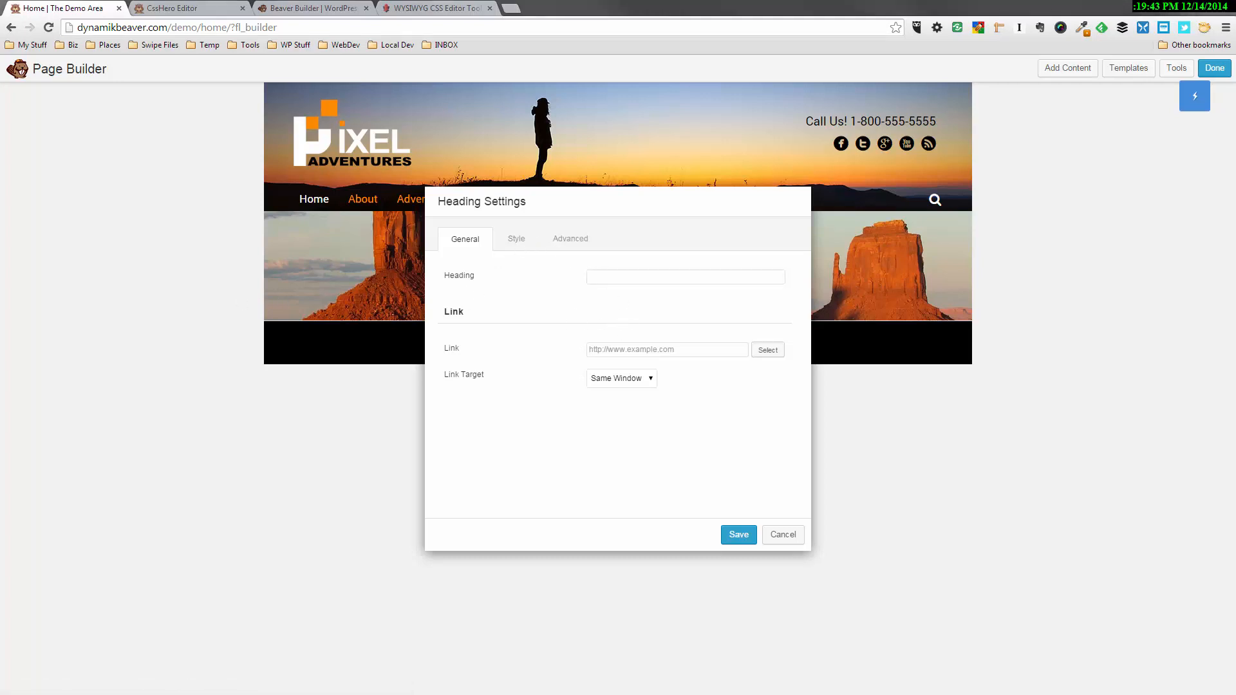
{"action": "left_click", "coordinate": [631, 270]}
{"action": "type", "text": "Lorem ipsum dolor sit amet, consectetur adipiscing elit"}
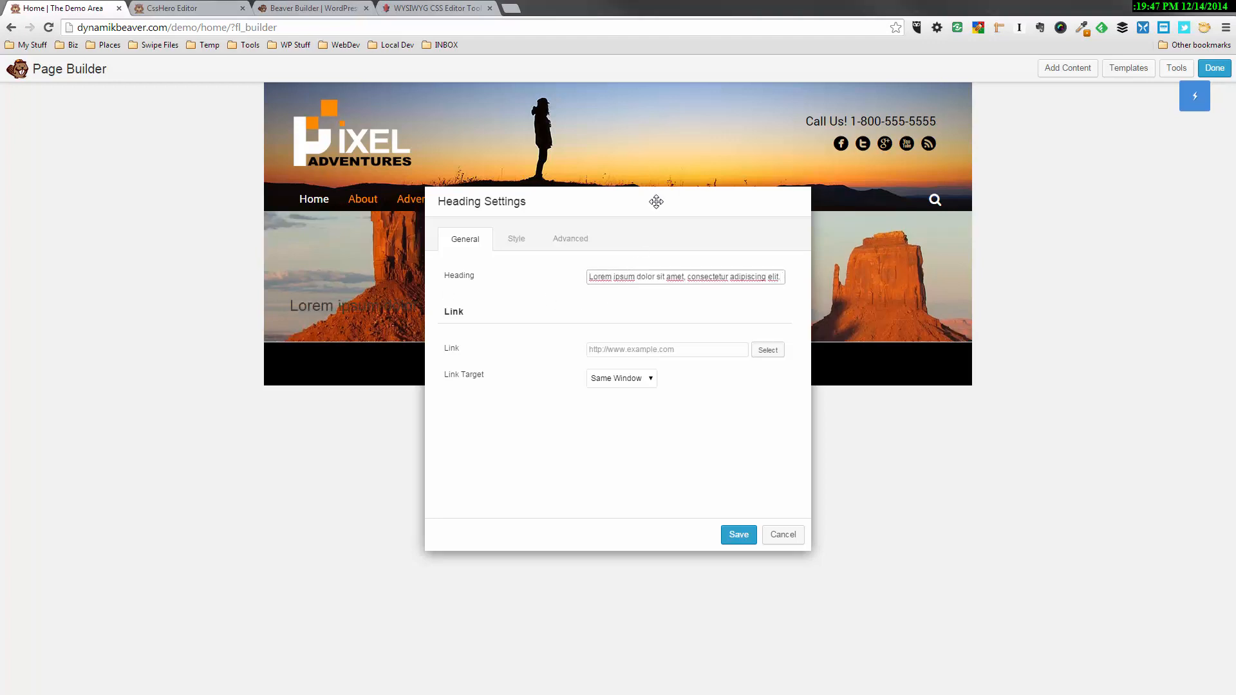
Center the Lorem ipsum heading and set its text color to white
{"action": "left_click", "coordinate": [517, 243]}
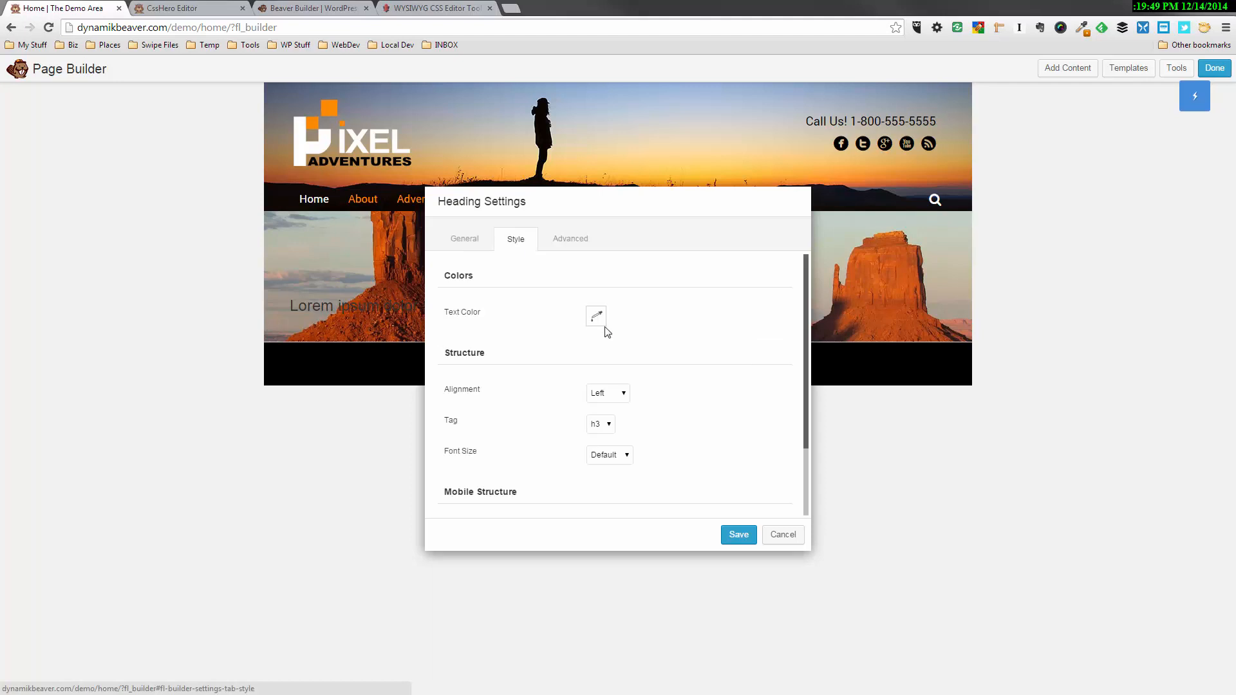
{"action": "left_click", "coordinate": [609, 397]}
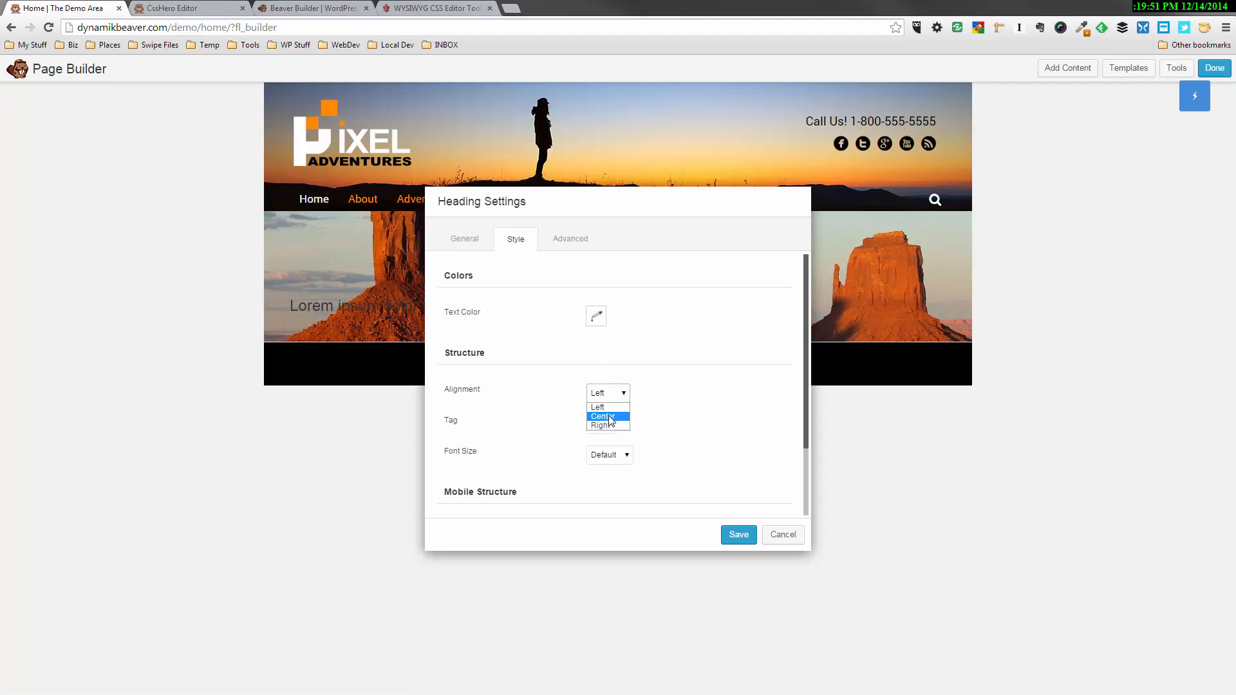
{"action": "left_click", "coordinate": [605, 414]}
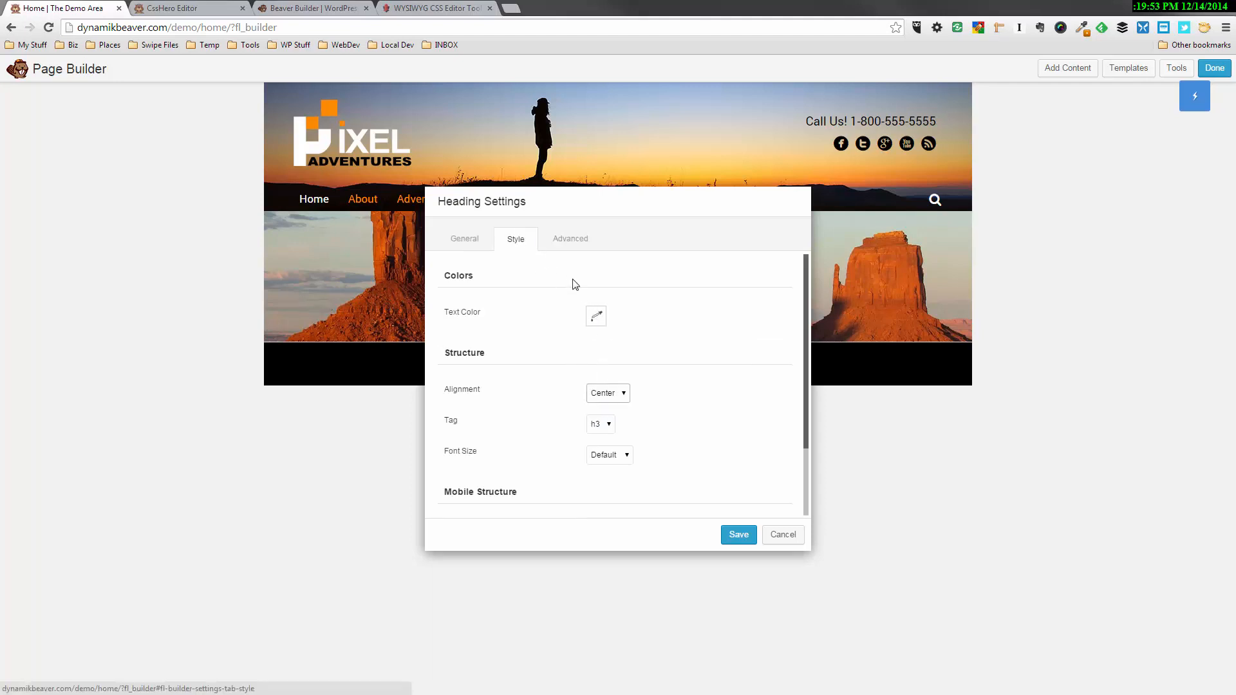
{"action": "left_click", "coordinate": [597, 318]}
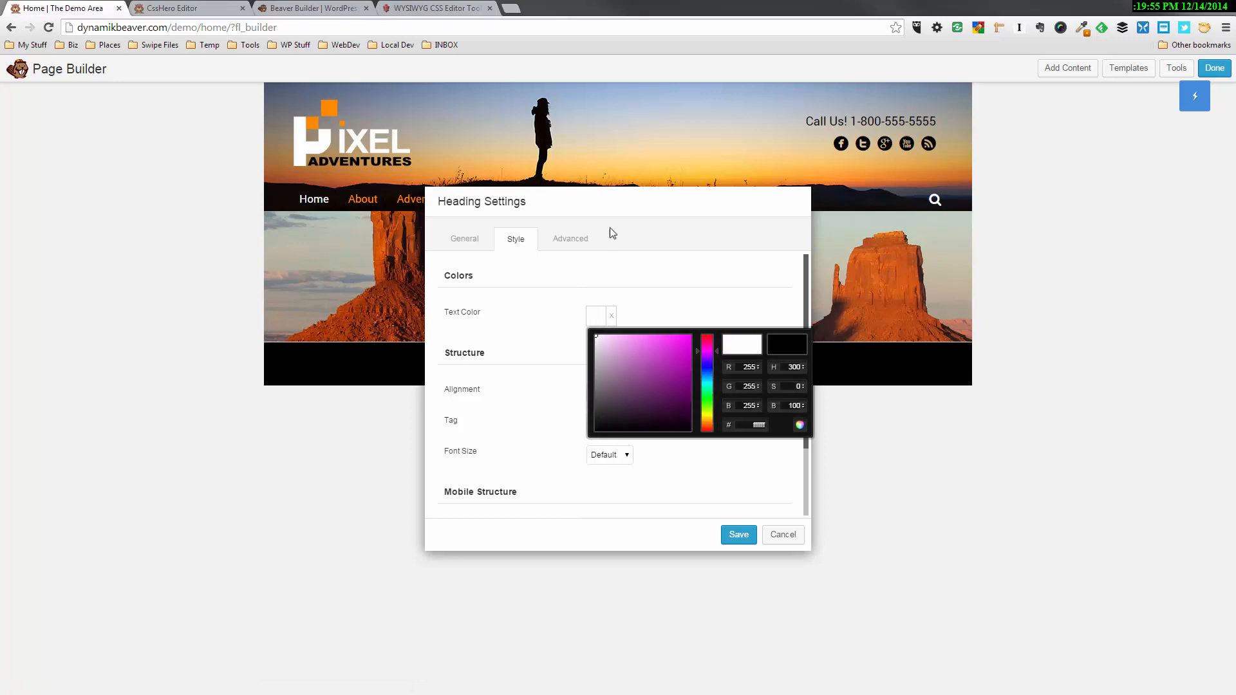
{"action": "left_click_drag", "start_coordinate": [668, 224], "coordinate": [1062, 389]}
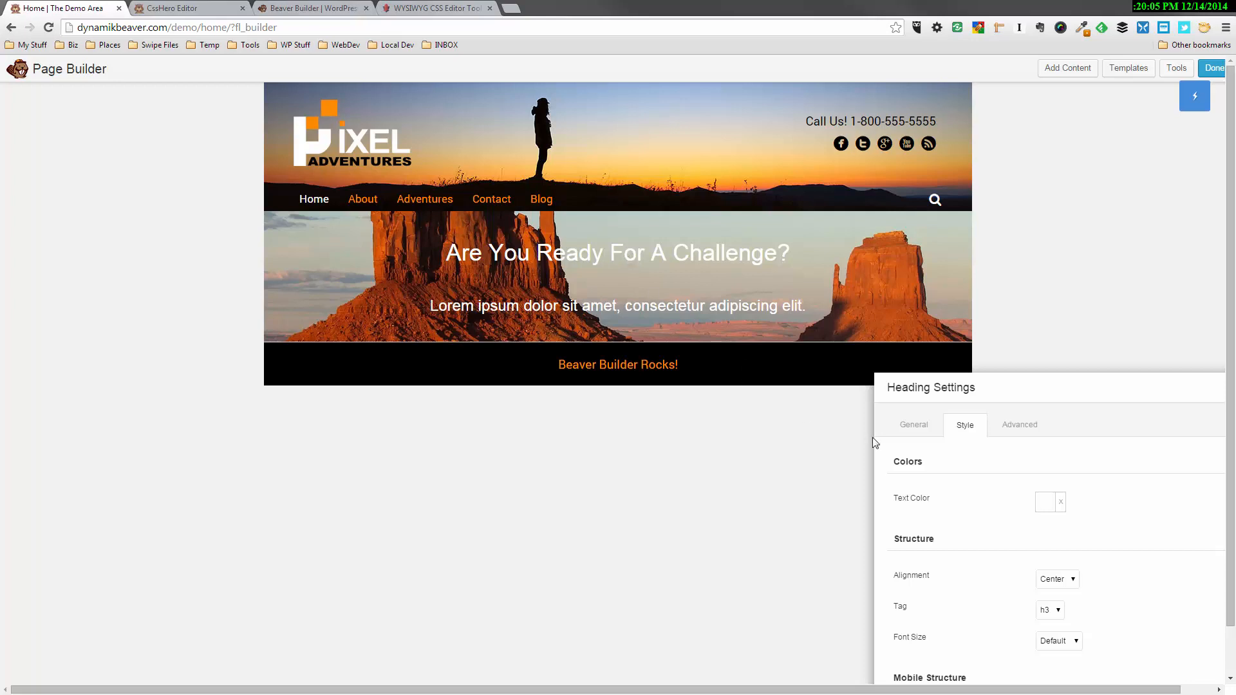
Set the Lorem ipsum heading's top margin to 0 px and save the heading settings
{"action": "left_click", "coordinate": [1010, 427]}
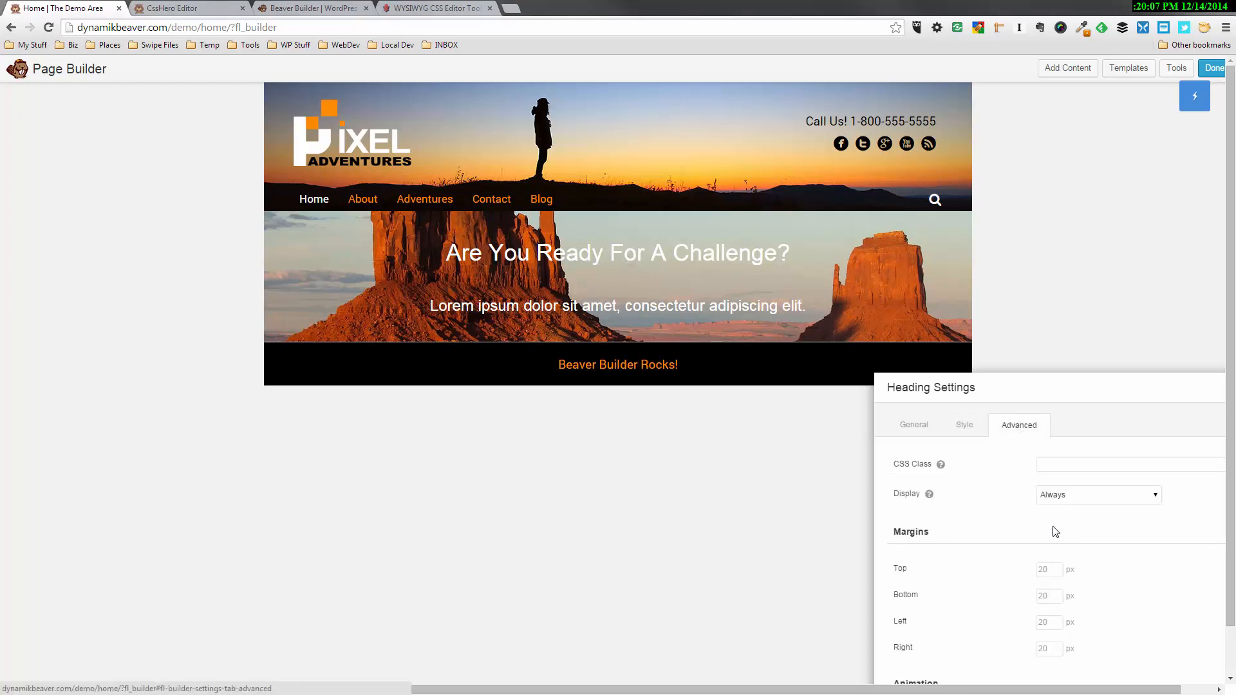
{"action": "left_click", "coordinate": [1049, 568]}
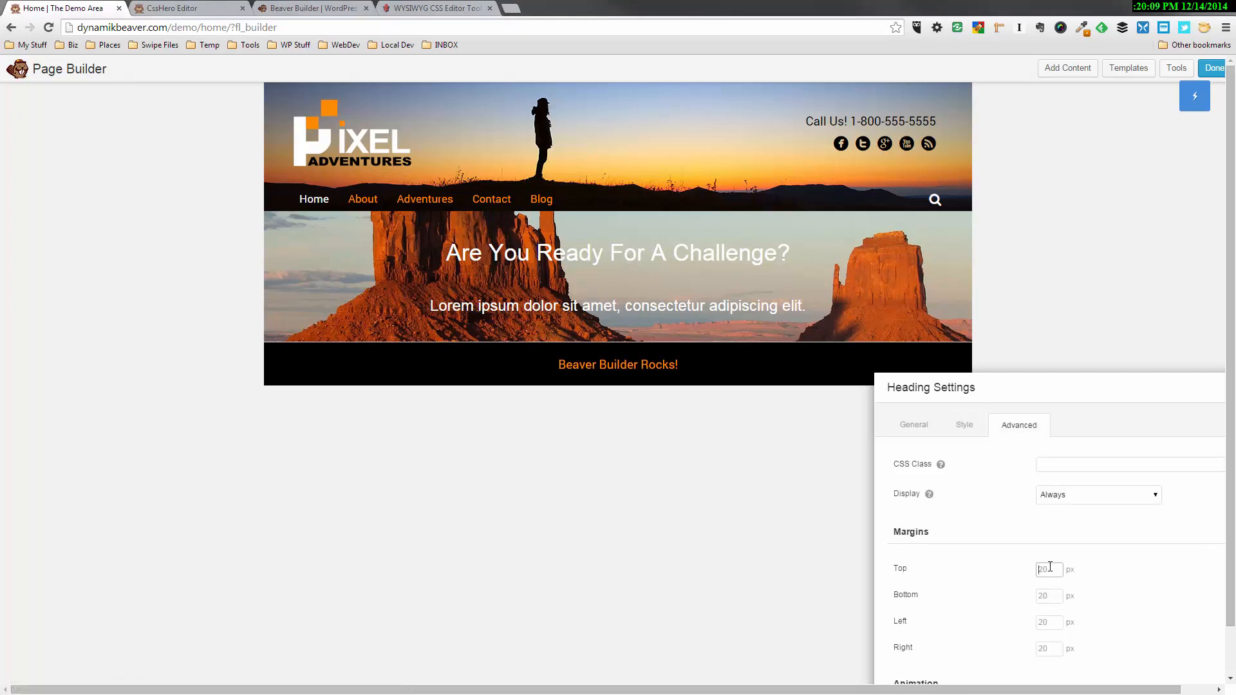
{"action": "type", "text": "0"}
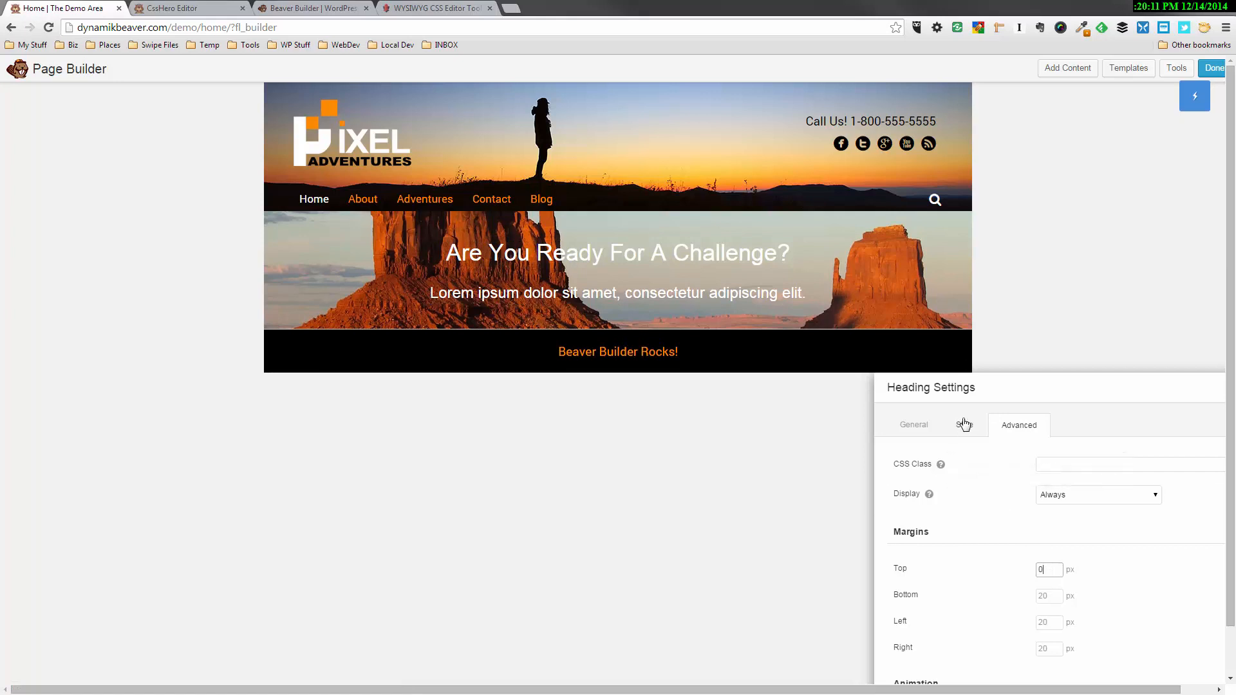
{"action": "left_click_drag", "start_coordinate": [1021, 387], "coordinate": [830, 245]}
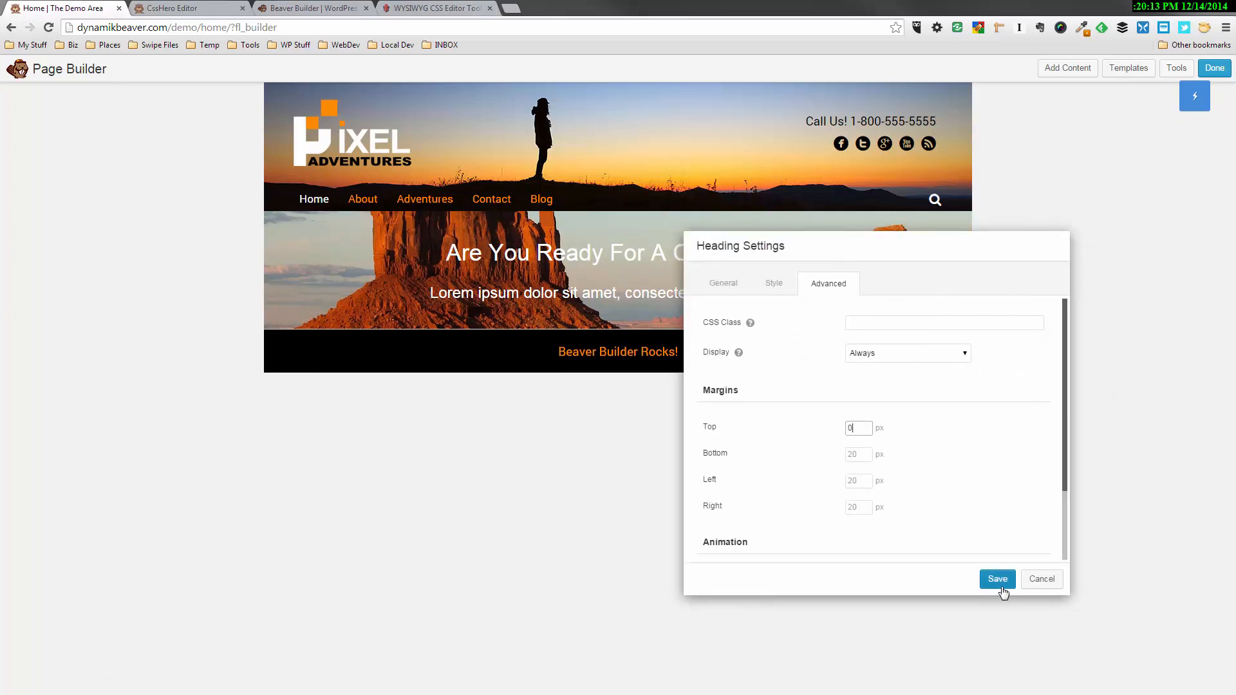
{"action": "left_click", "coordinate": [1001, 586]}
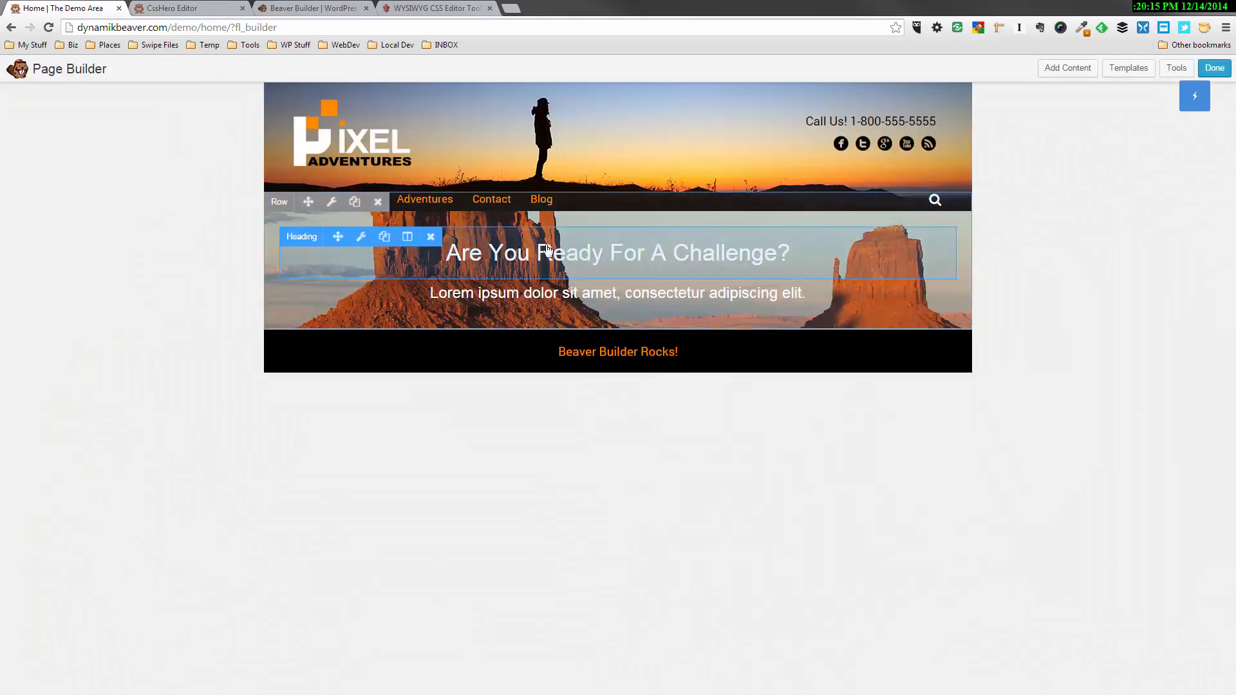
Give the "Are You Ready For A Challenge?" heading a custom font size of 48 px
{"action": "left_click", "coordinate": [361, 240]}
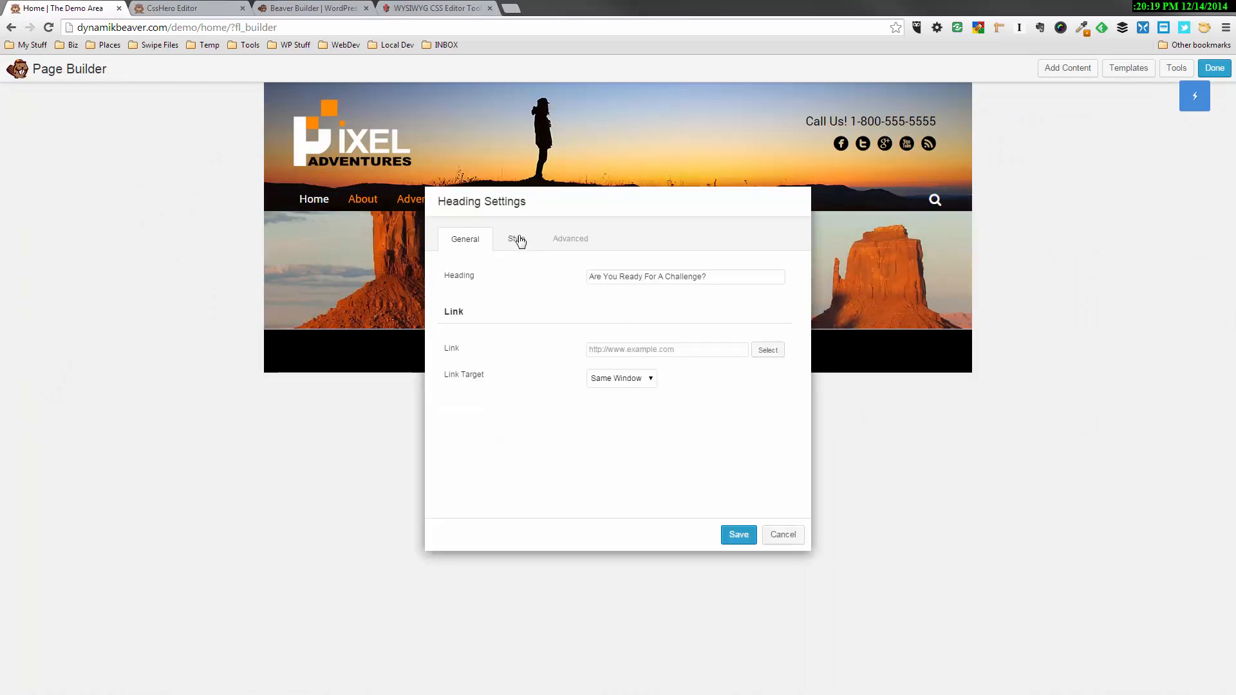
{"action": "left_click", "coordinate": [519, 241]}
{"action": "left_click", "coordinate": [621, 456]}
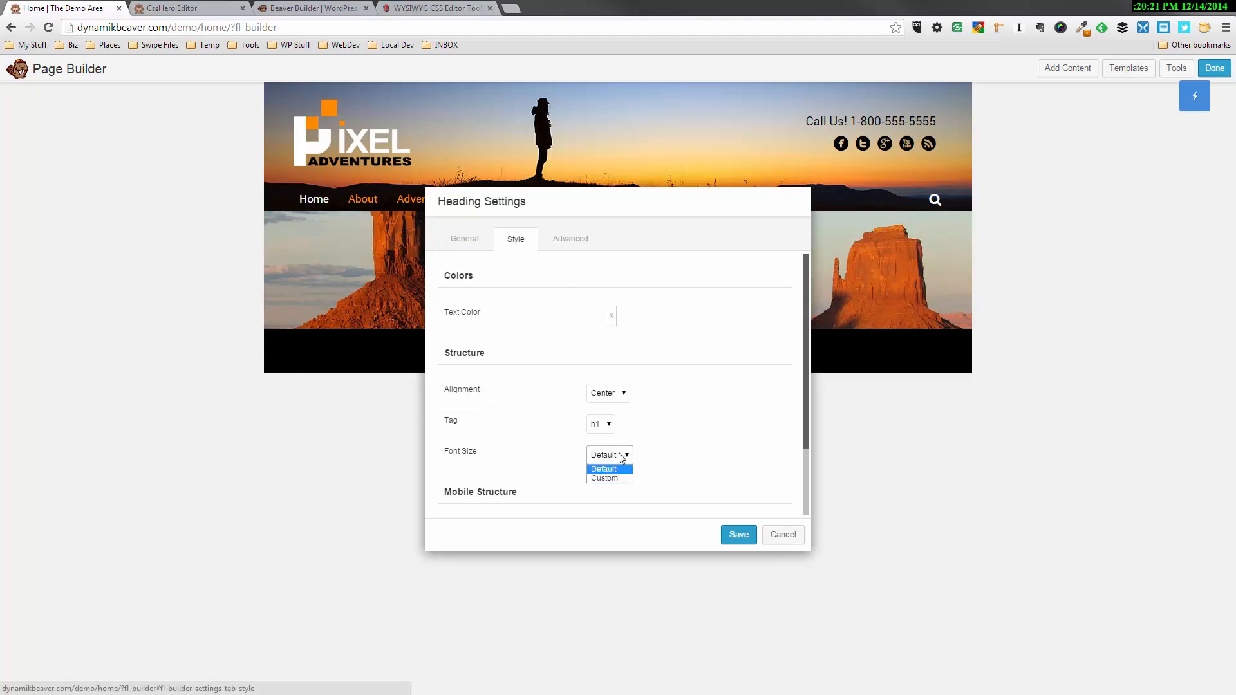
{"action": "left_click", "coordinate": [618, 478]}
{"action": "double_click", "coordinate": [603, 486]}
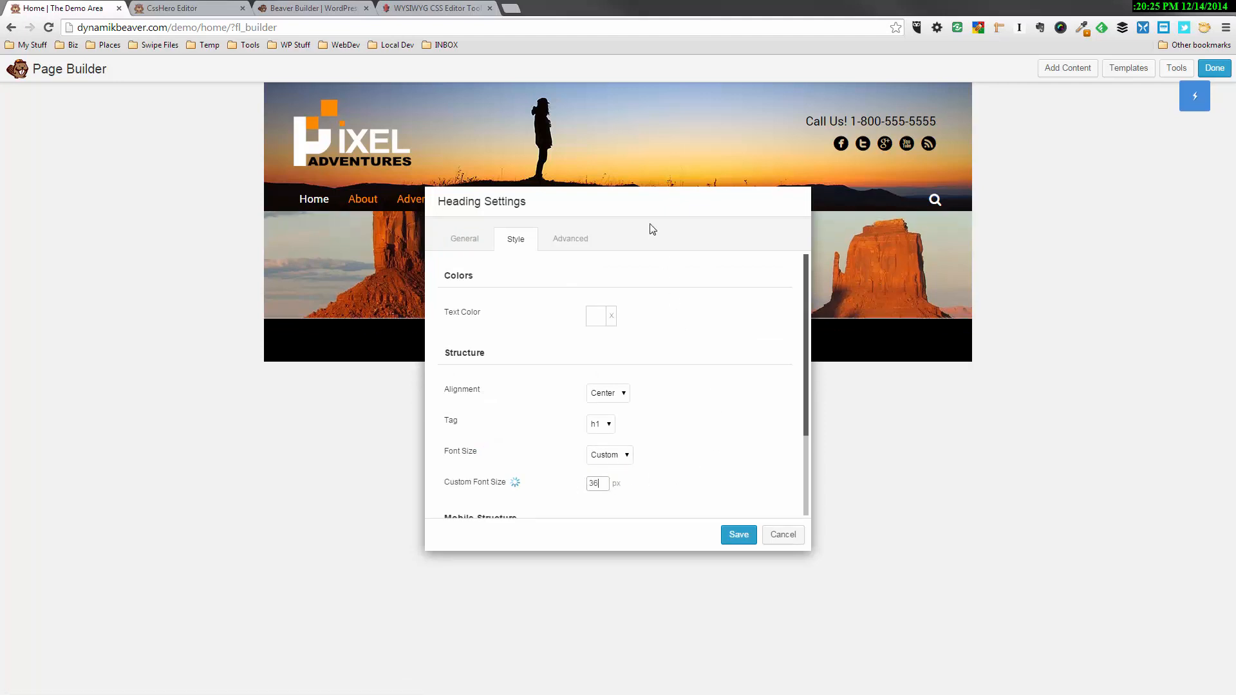
{"action": "left_click_drag", "start_coordinate": [651, 204], "coordinate": [396, 442]}
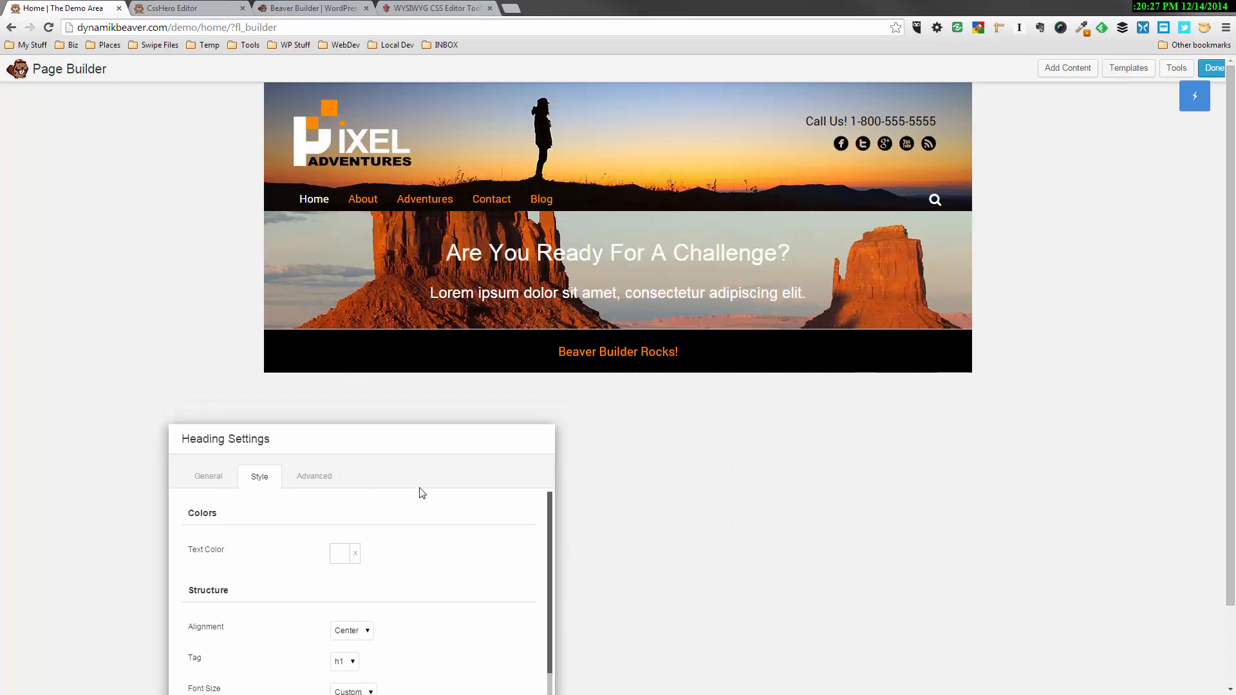
{"action": "scroll", "coordinate": [382, 597], "scroll_direction": "down", "scroll_amount": 2}
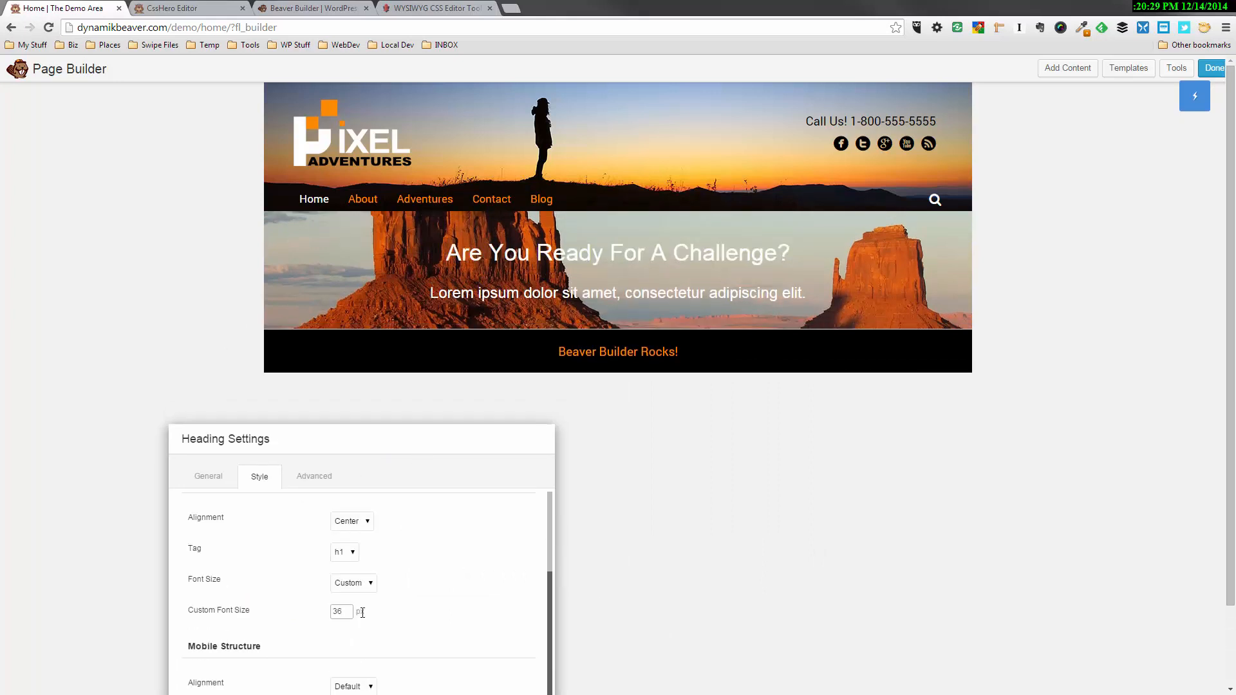
{"action": "type", "text": "48"}
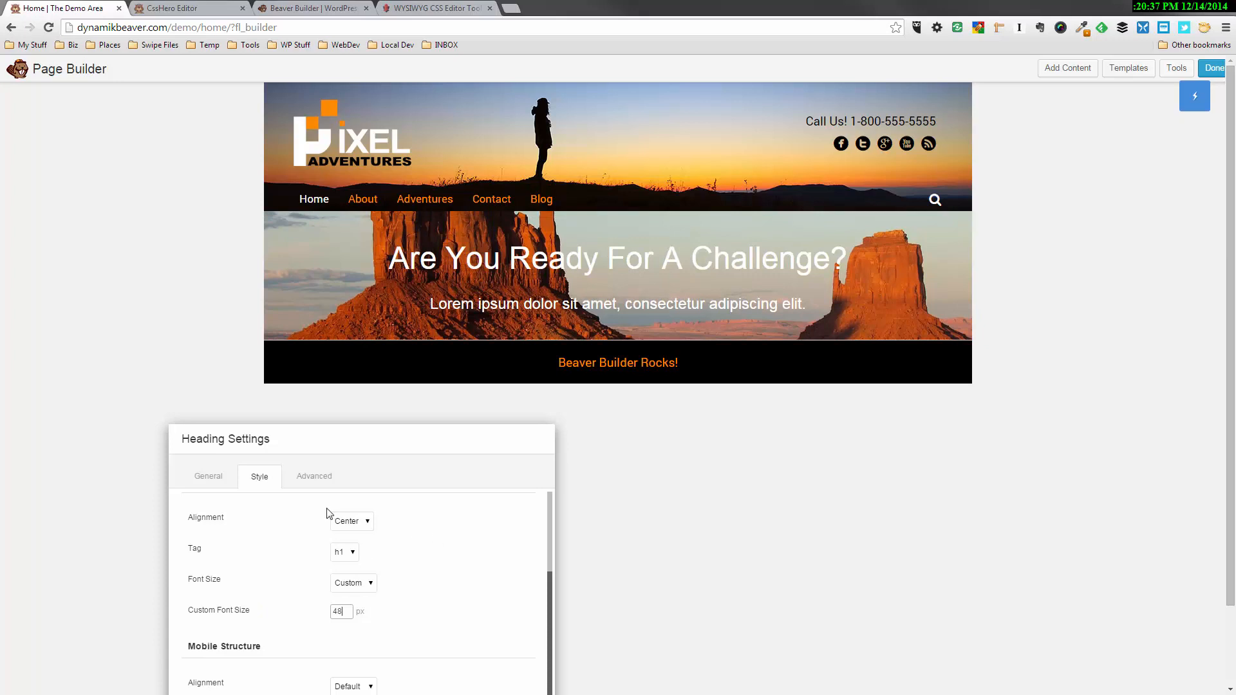
Set the challenge heading's bottom margin to 10 px and save its settings
{"action": "left_click", "coordinate": [323, 477]}
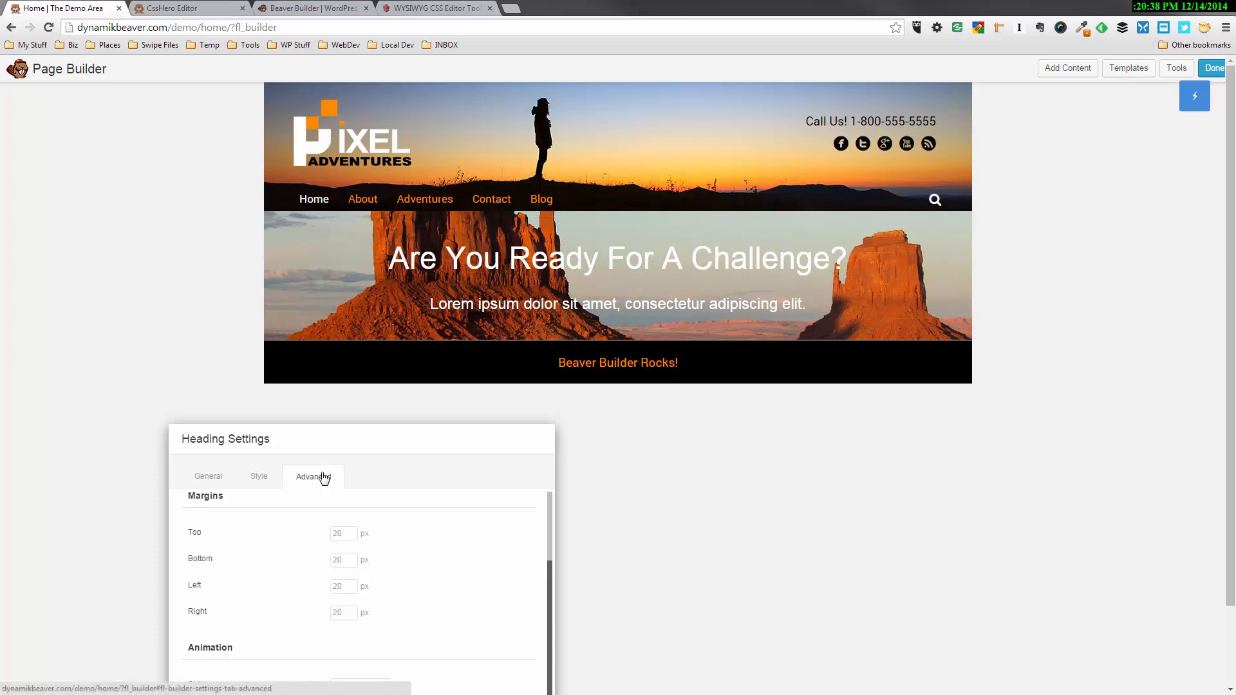
{"action": "left_click", "coordinate": [346, 559]}
{"action": "type", "text": "0"}
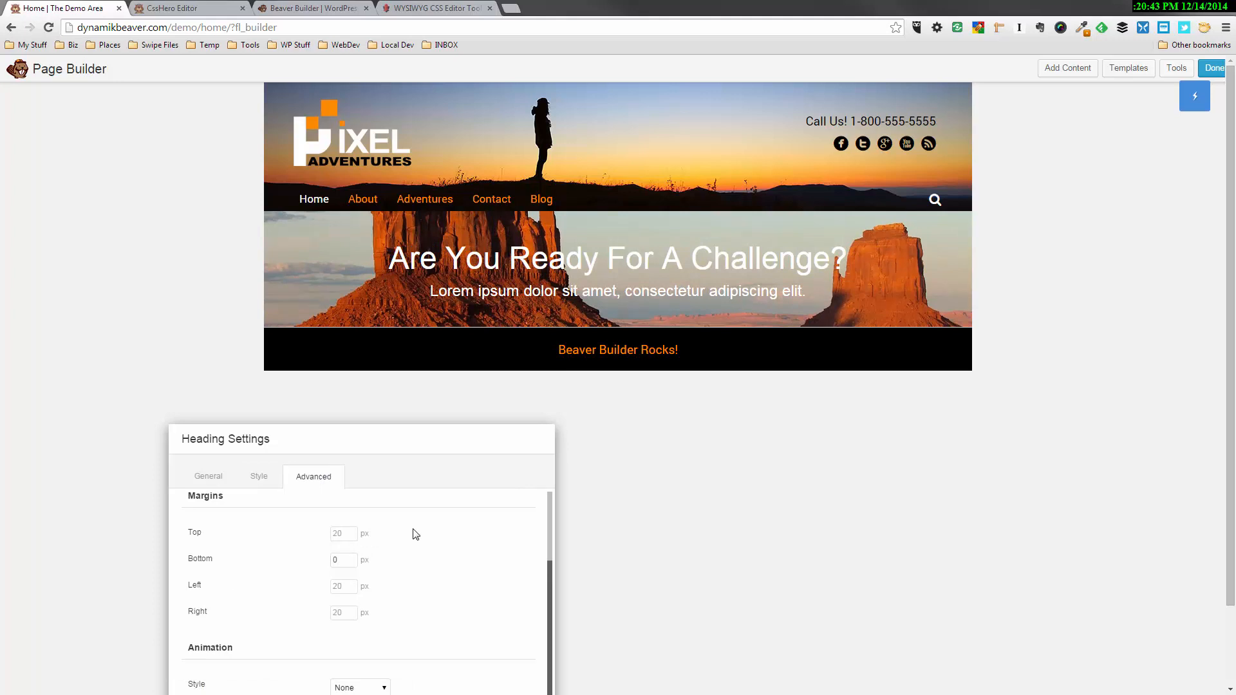
{"action": "left_click", "coordinate": [344, 554]}
{"action": "left_click", "coordinate": [458, 618]}
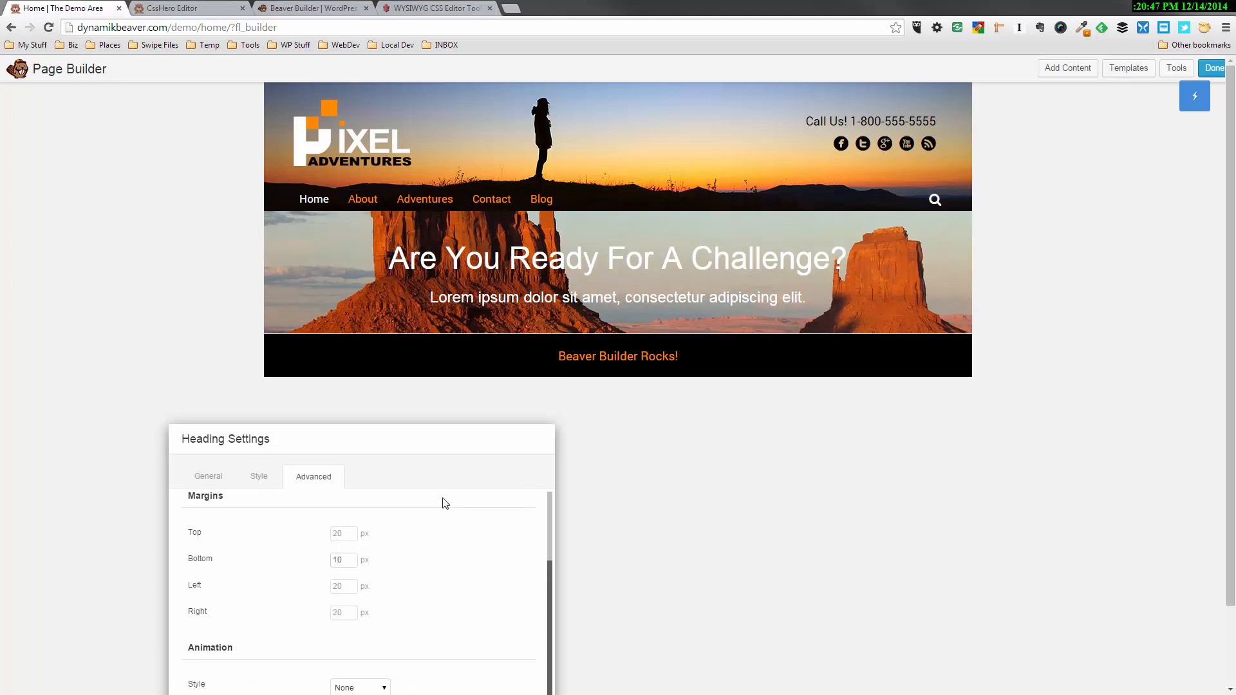
{"action": "left_click_drag", "start_coordinate": [441, 433], "coordinate": [442, 244]}
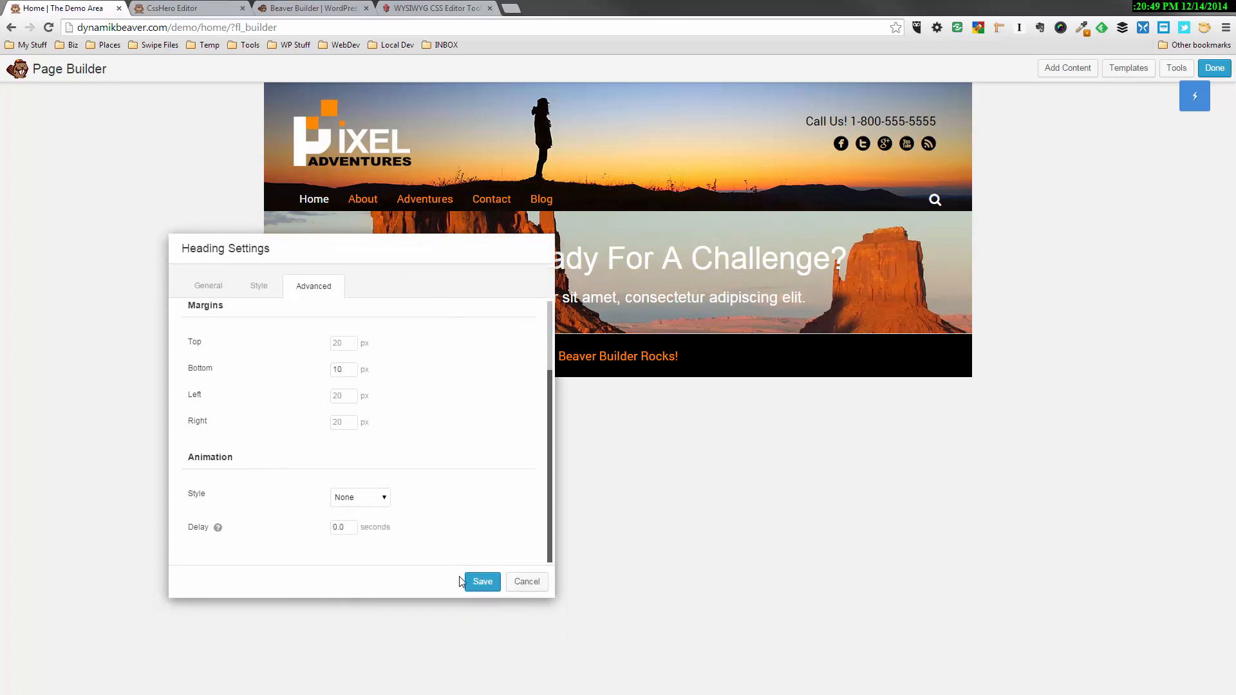
{"action": "left_click", "coordinate": [482, 582]}
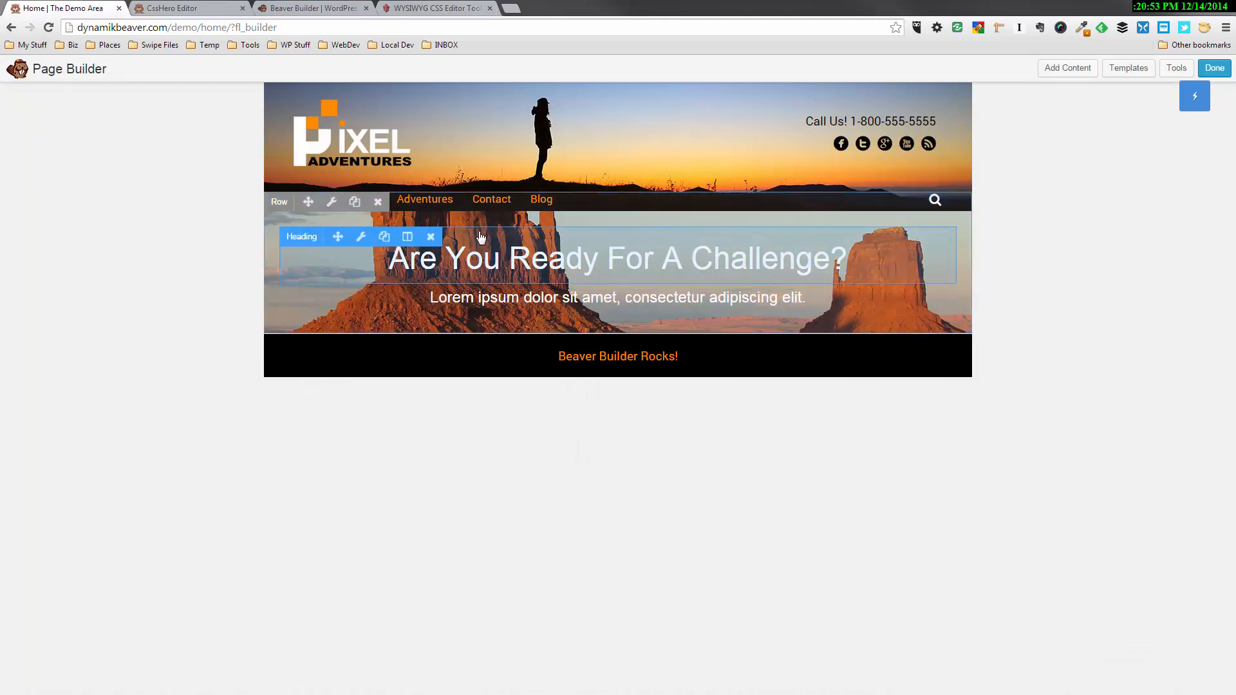
Set the photo row's top and bottom padding to 240 px each
{"action": "left_click", "coordinate": [332, 201]}
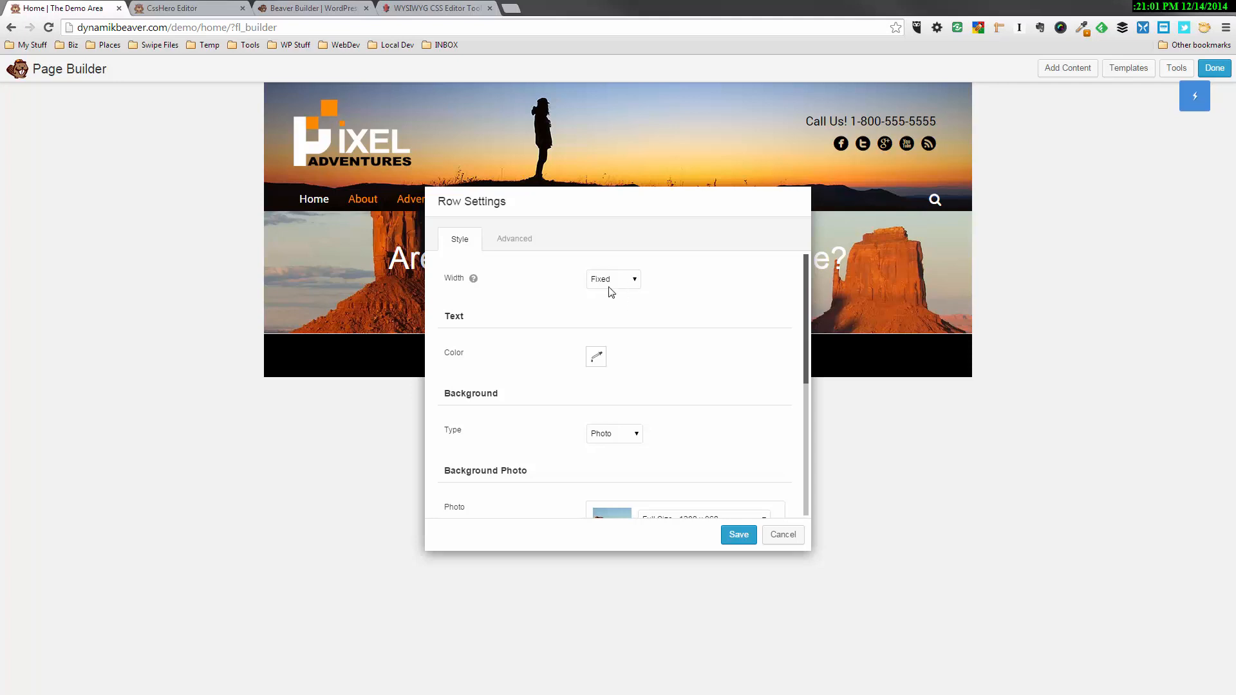
{"action": "left_click", "coordinate": [513, 240]}
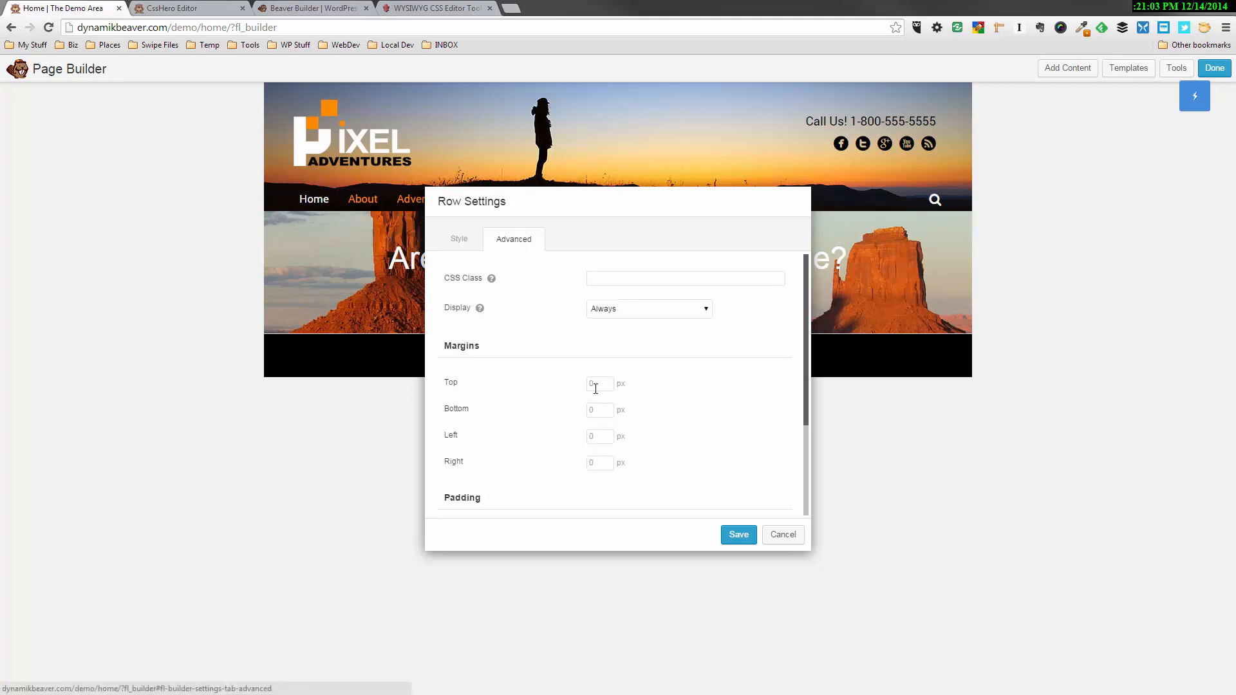
{"action": "scroll", "coordinate": [561, 419], "scroll_direction": "down", "scroll_amount": 2}
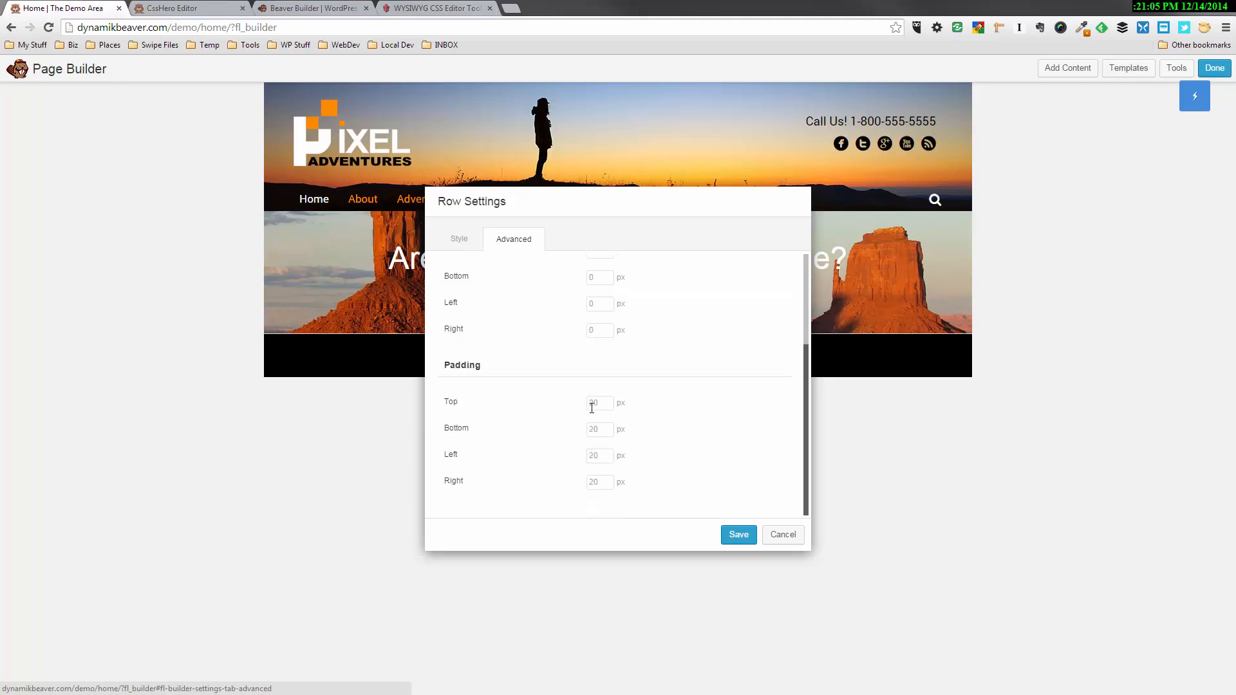
{"action": "left_click", "coordinate": [591, 403]}
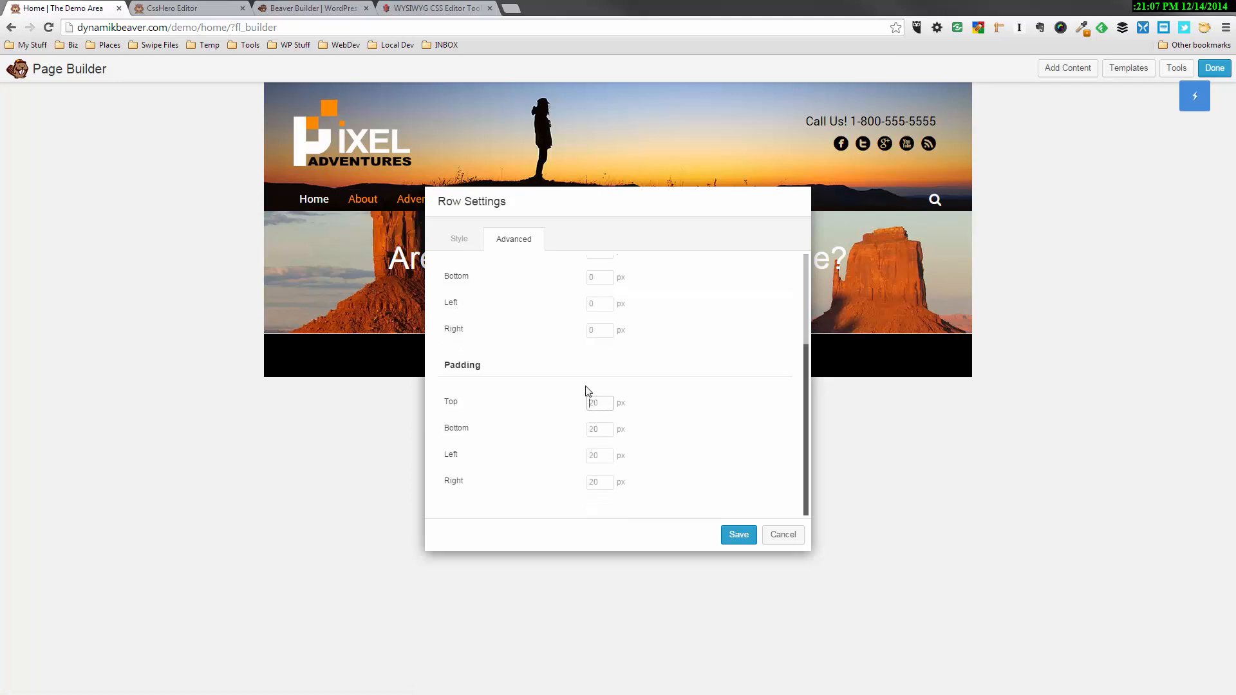
{"action": "type", "text": "240"}
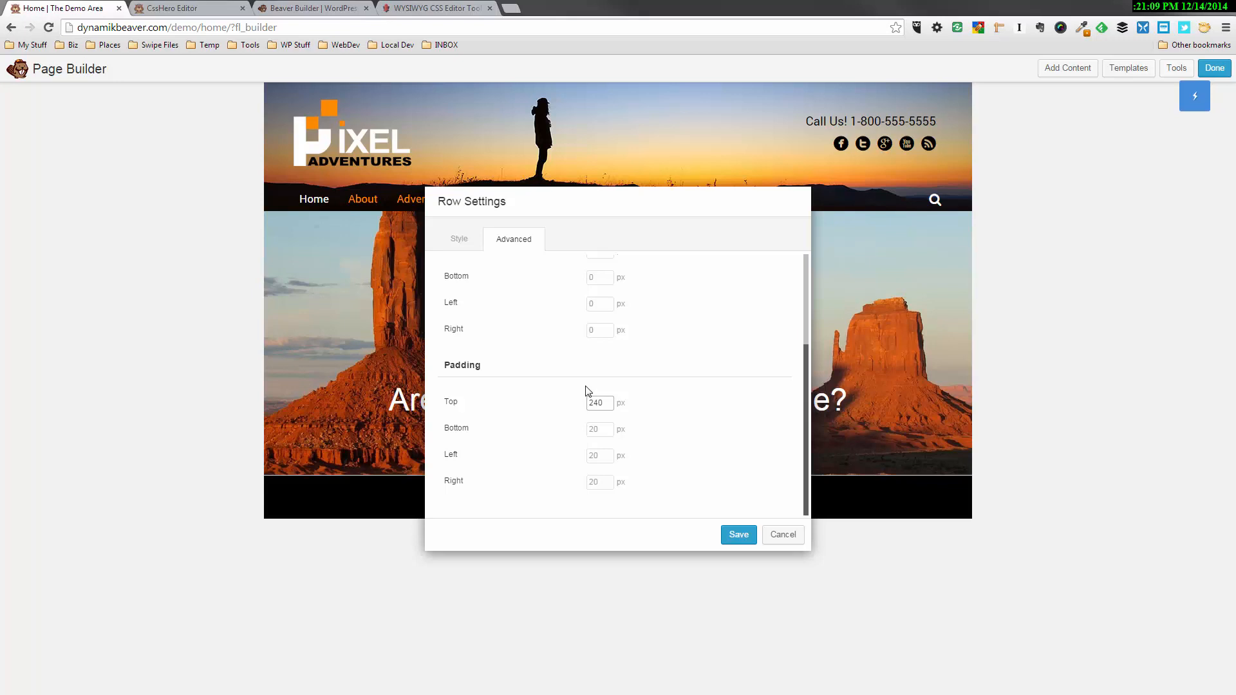
{"action": "left_click", "coordinate": [593, 429]}
{"action": "type", "text": "240"}
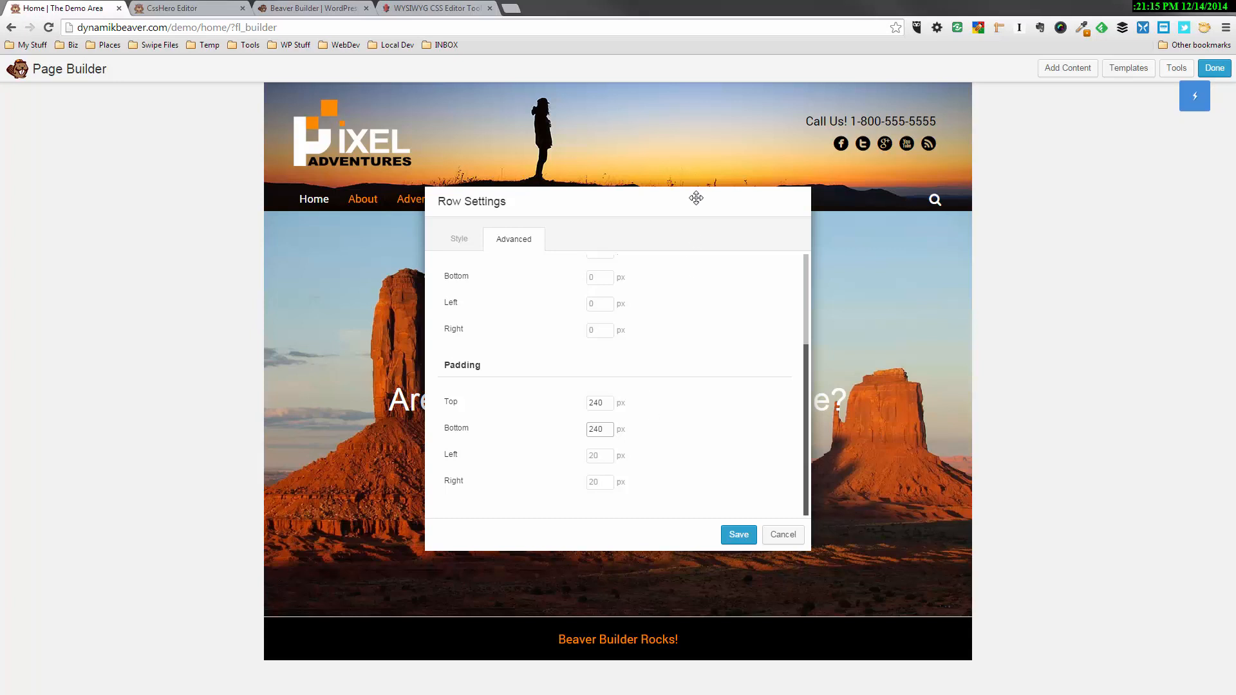
{"action": "left_click_drag", "start_coordinate": [695, 199], "coordinate": [1139, 386]}
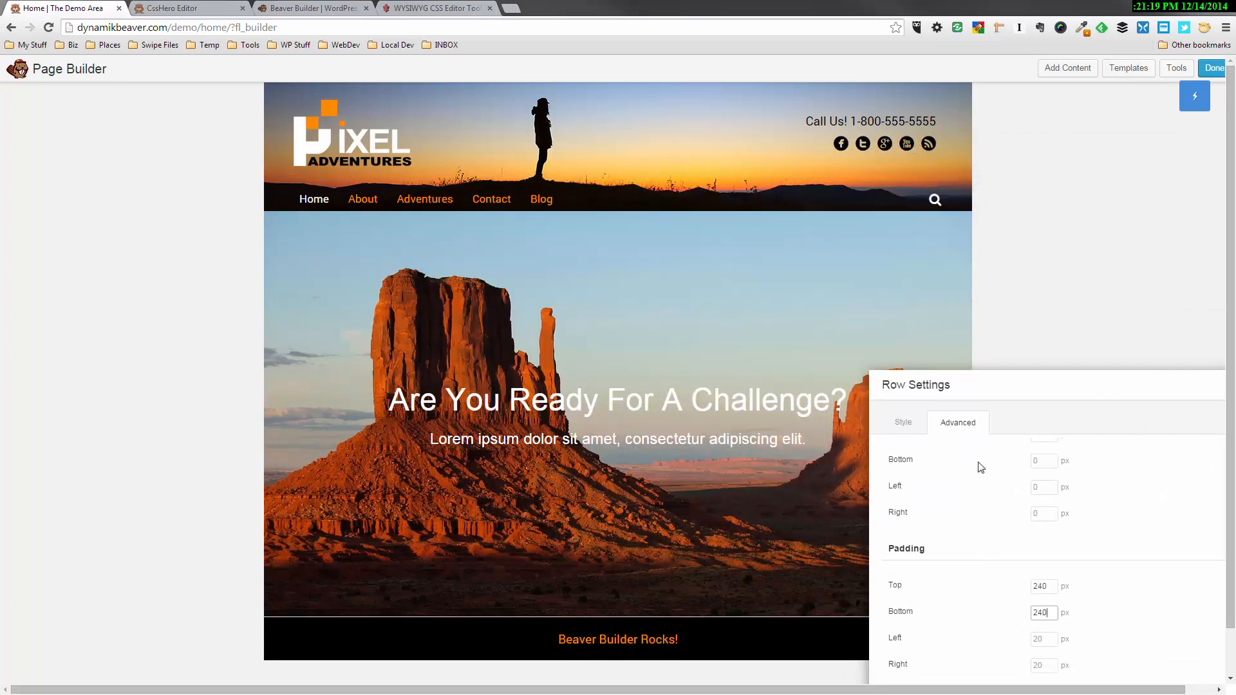
{"action": "left_click_drag", "start_coordinate": [1029, 386], "coordinate": [1065, 291]}
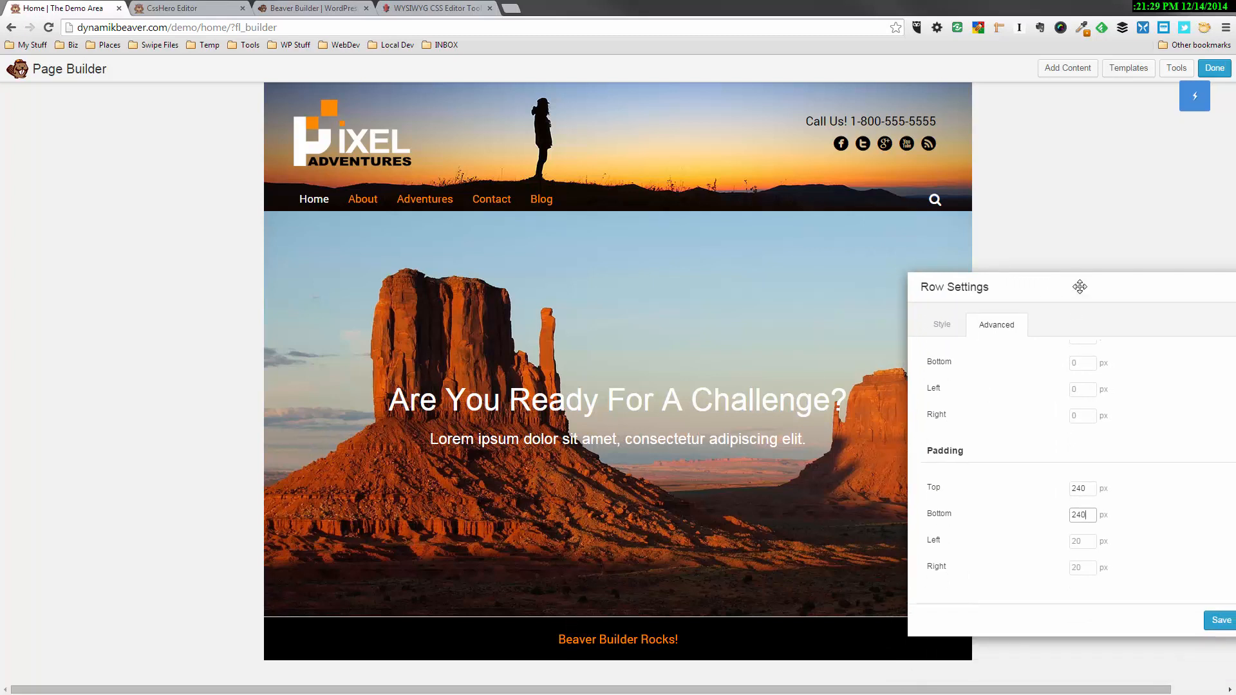
Reduce the photo row's top and bottom padding to 200 px each and save the row settings
{"action": "left_click_drag", "start_coordinate": [1074, 292], "coordinate": [953, 98]}
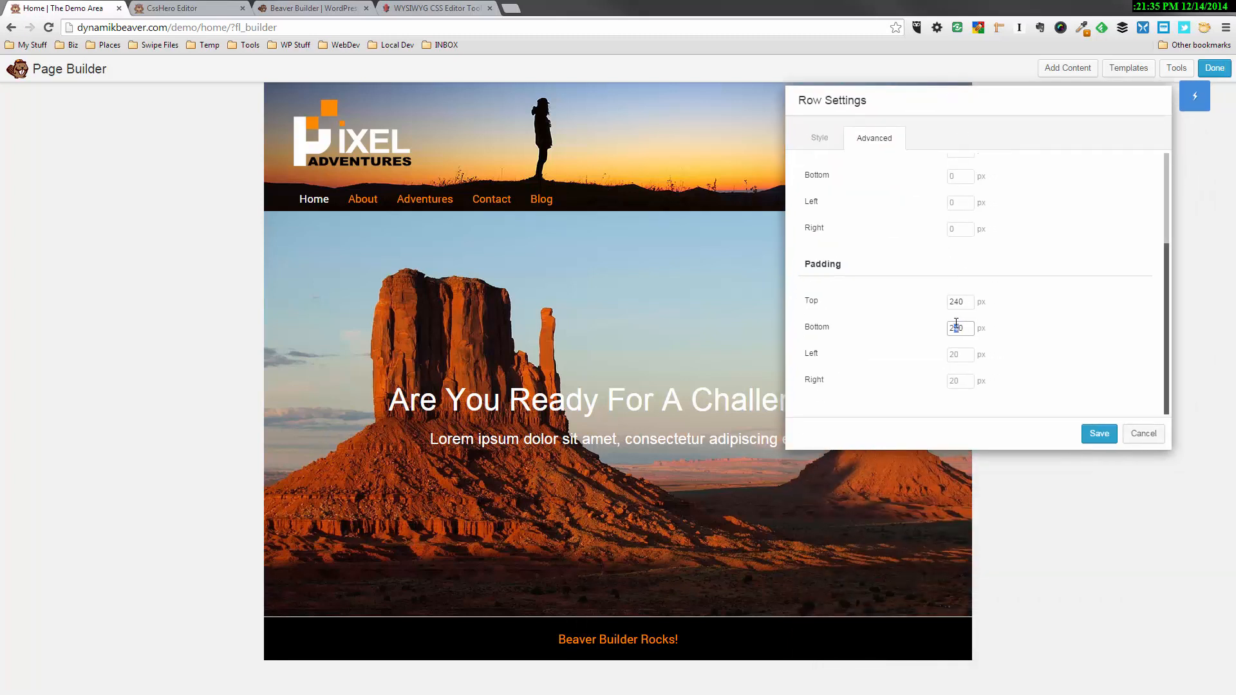
{"action": "type", "text": "0"}
{"action": "left_click_drag", "start_coordinate": [962, 303], "coordinate": [958, 304]}
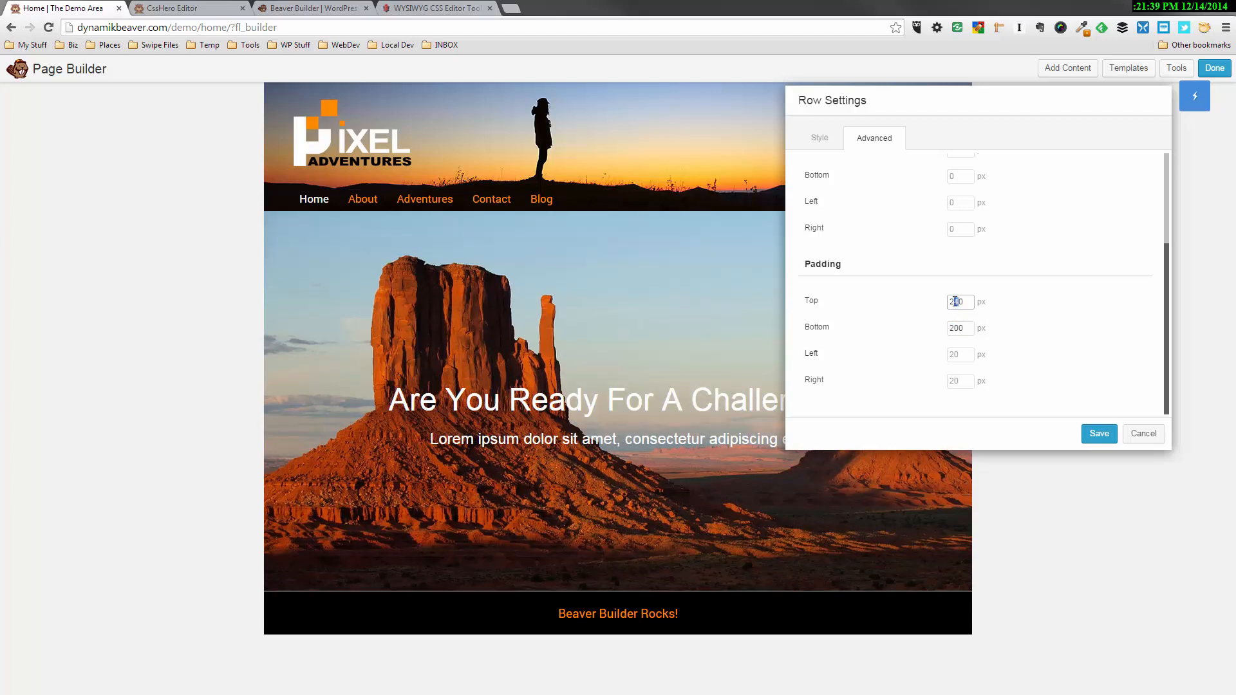
{"action": "type", "text": "0"}
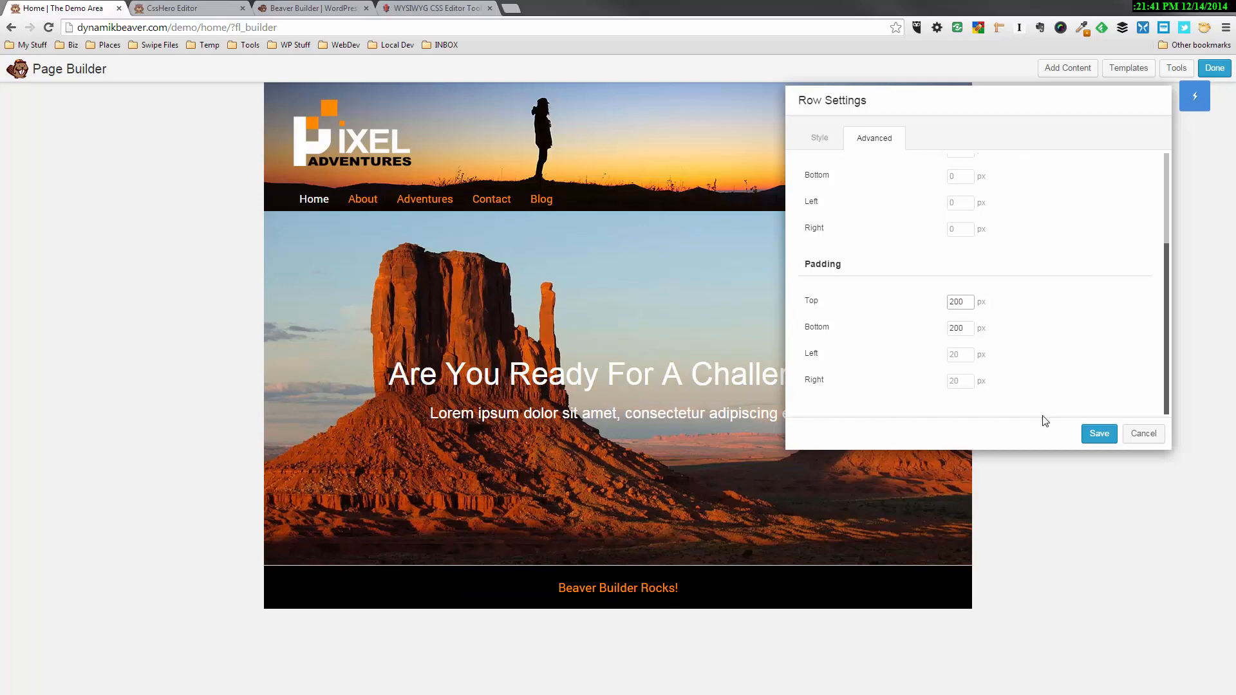
{"action": "left_click", "coordinate": [1098, 434]}
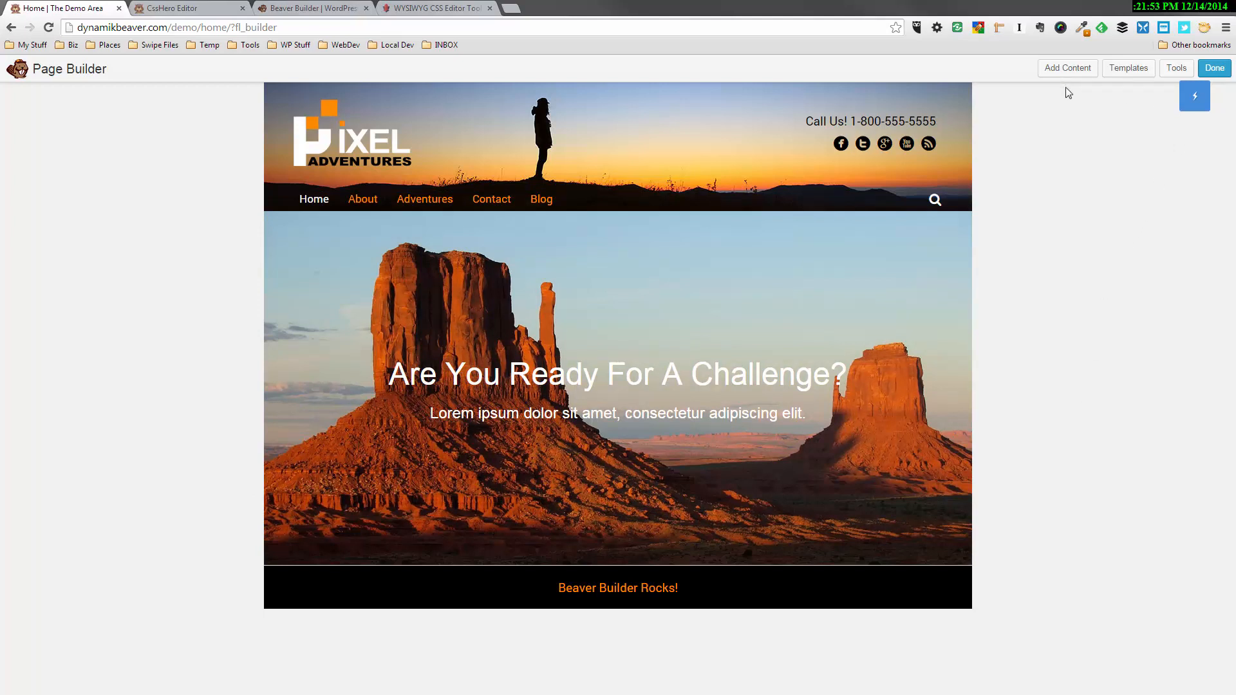
Add a three-column row directly below the photo row
{"action": "left_click", "coordinate": [1068, 69]}
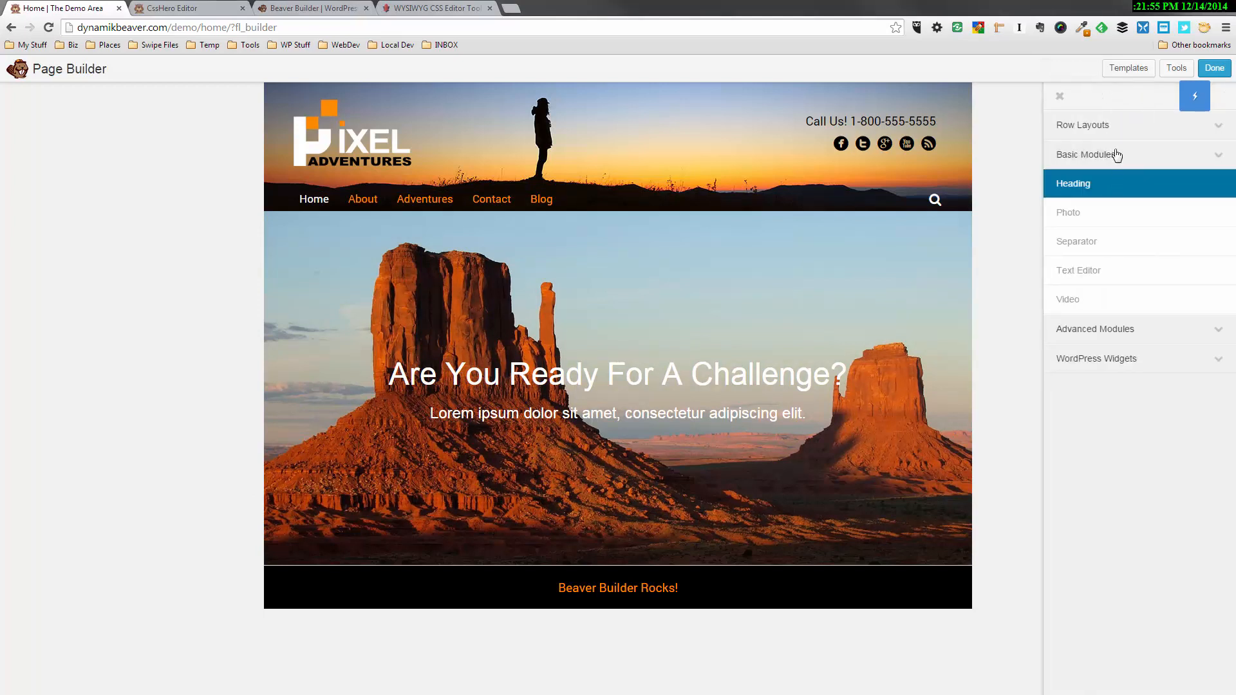
{"action": "left_click", "coordinate": [1094, 125]}
{"action": "left_click_drag", "start_coordinate": [1115, 205], "coordinate": [689, 578]}
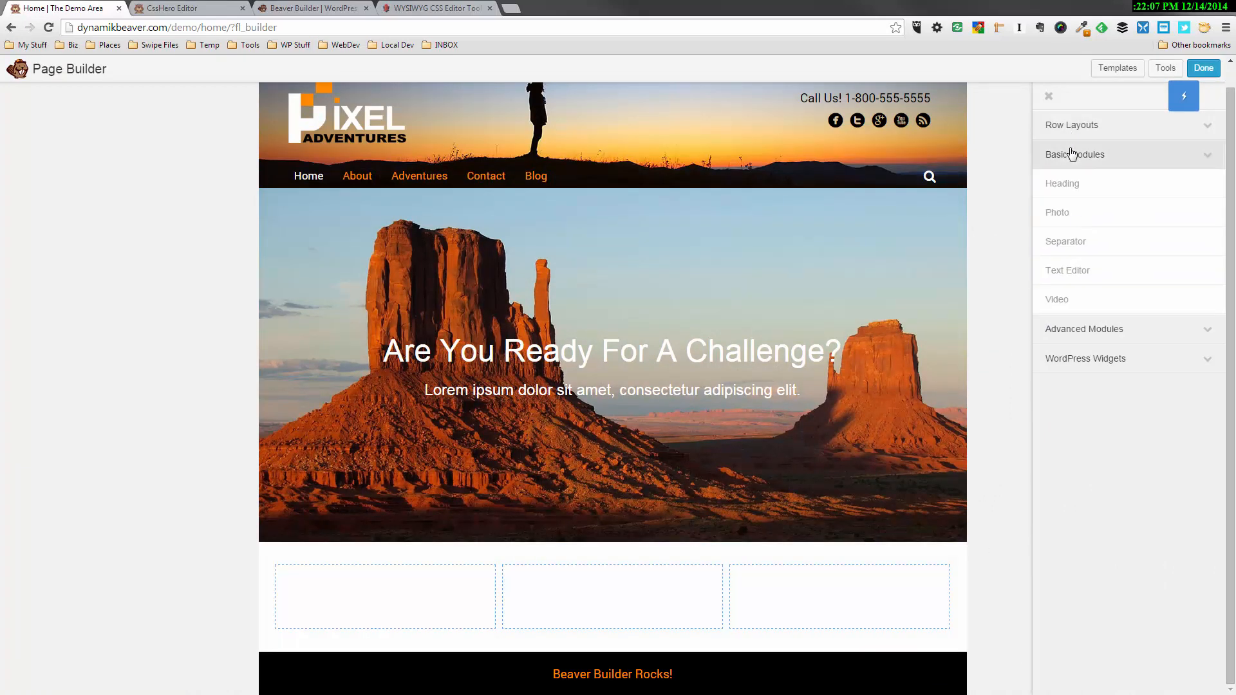
Add a Callout module to the new row's first column with the heading "Mountain Adventures"
{"action": "left_click", "coordinate": [1092, 329]}
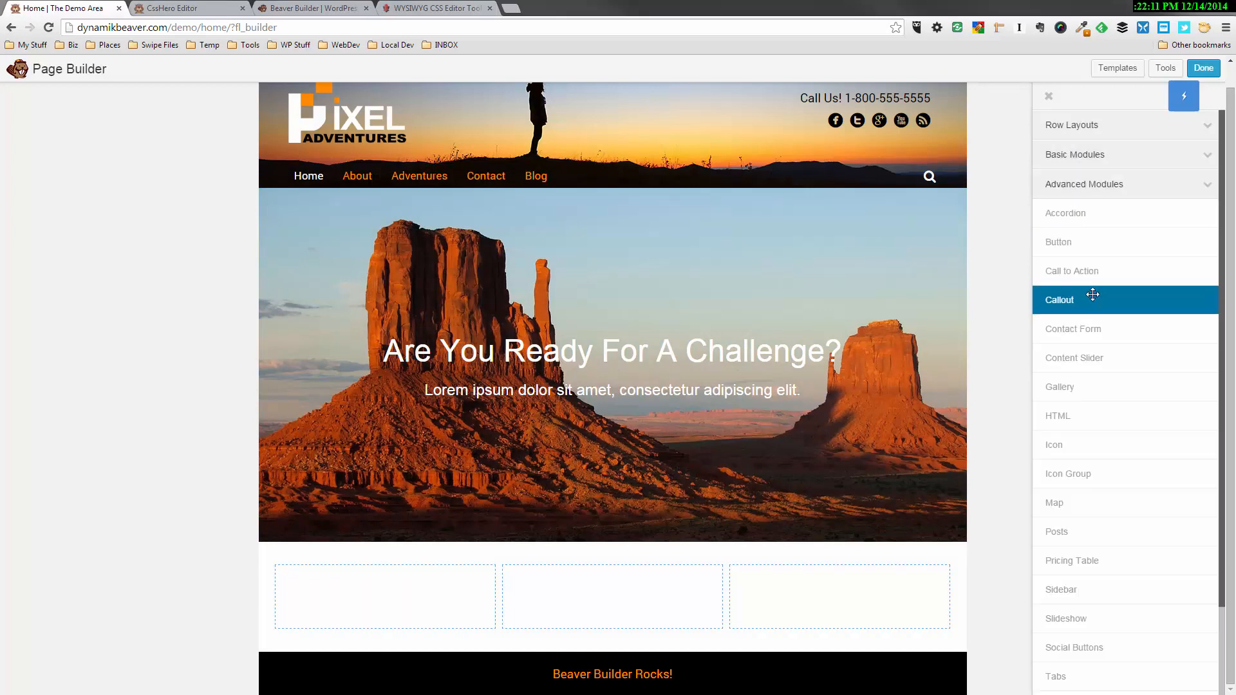
{"action": "left_click_drag", "start_coordinate": [1095, 299], "coordinate": [393, 620]}
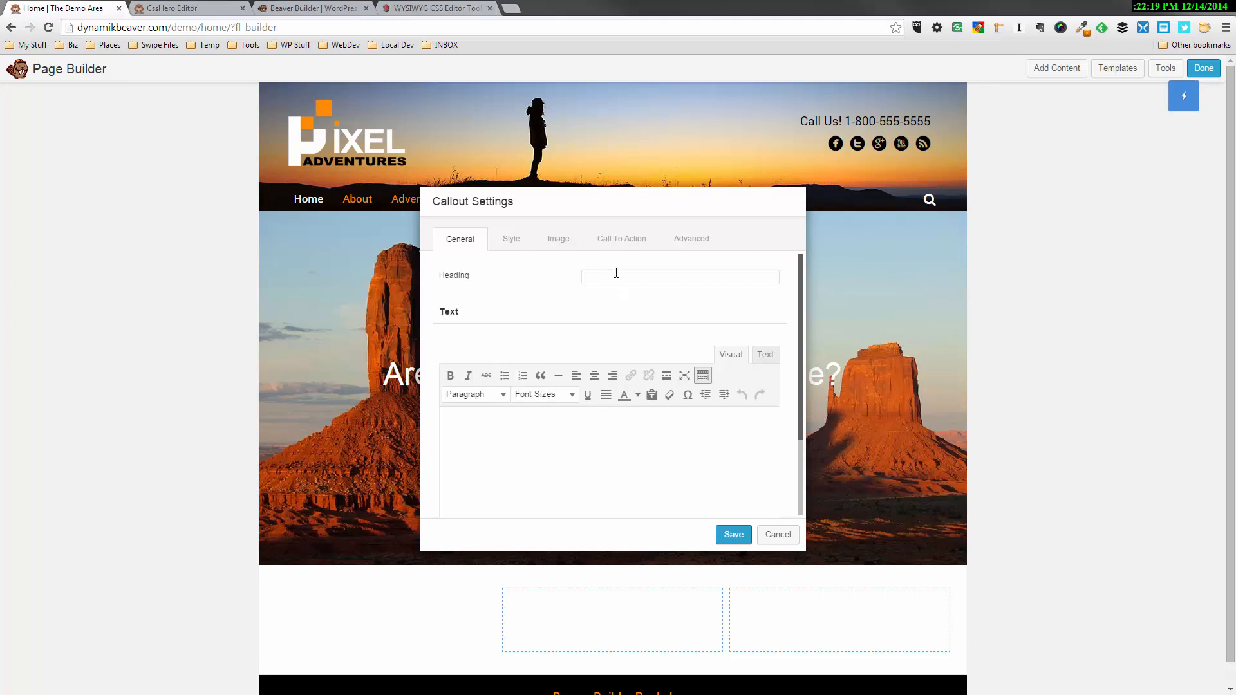
{"action": "left_click", "coordinate": [605, 280]}
{"action": "type", "text": "Mount"}
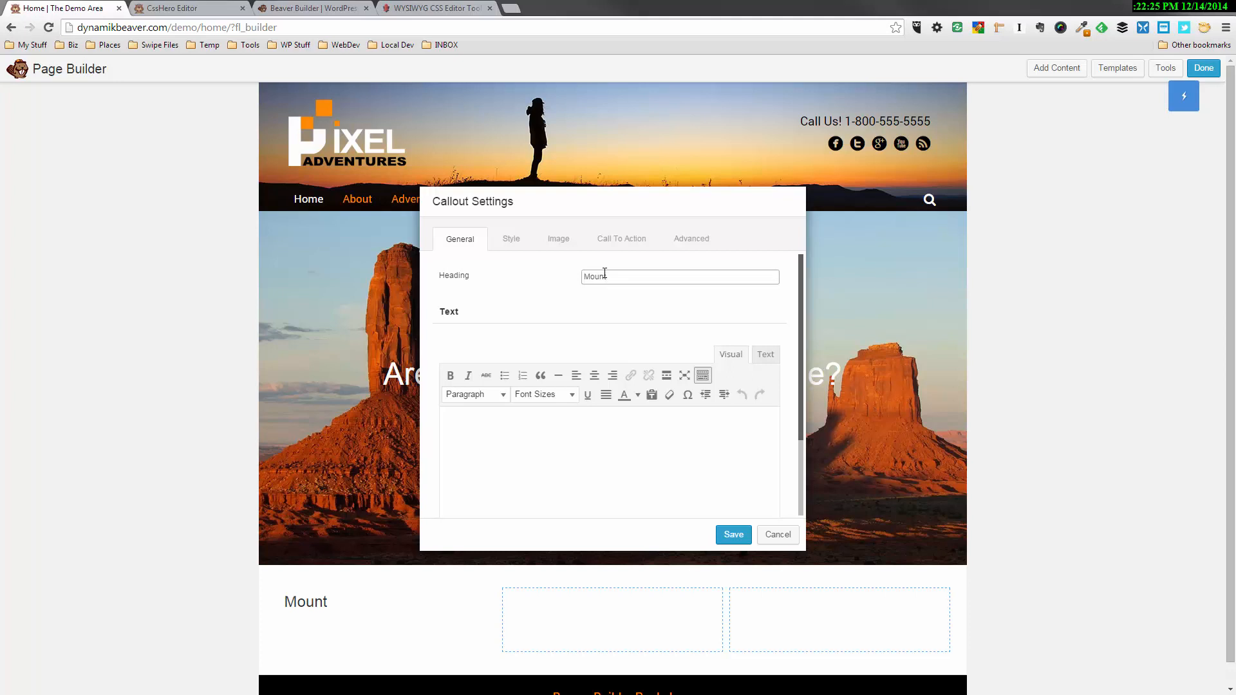
{"action": "type", "text": "ain Adventures"}
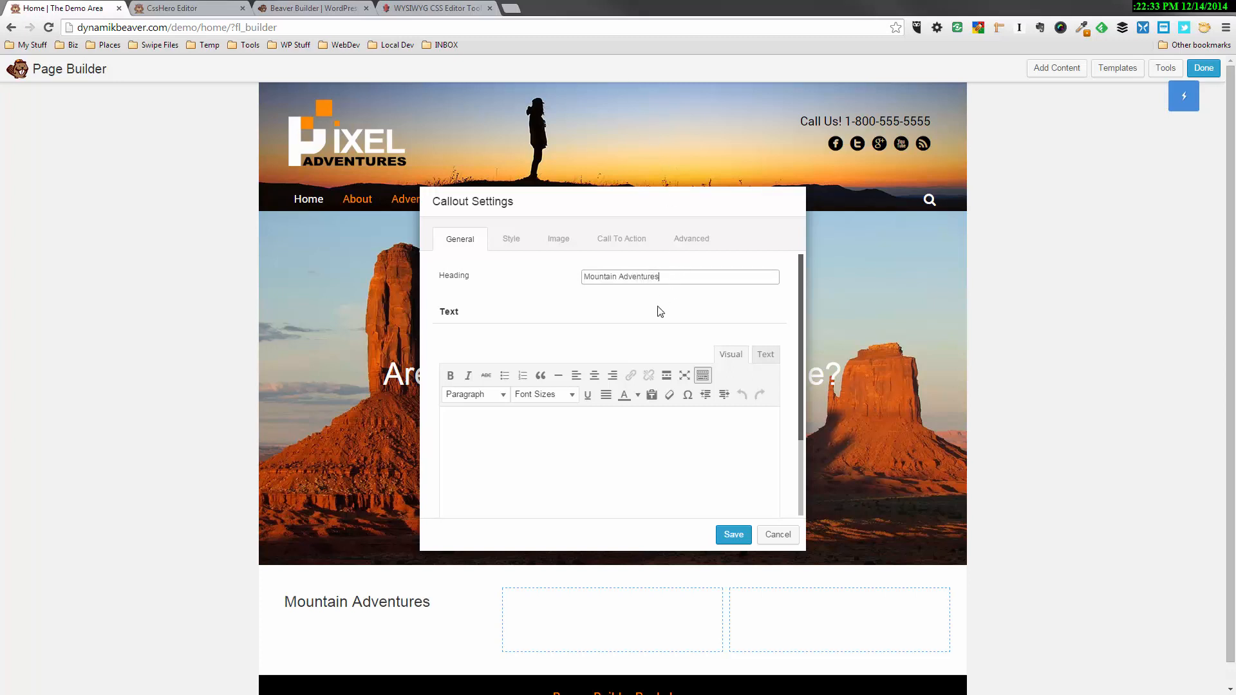
{"action": "left_click", "coordinate": [660, 312]}
Give the callout the text "Collaboratively administrate empowered markets via plug-and-play networks. Dynamically procrastinate B2C users after installed base.", Center alignment and an h2 heading tag
{"action": "key", "text": "Tab"}
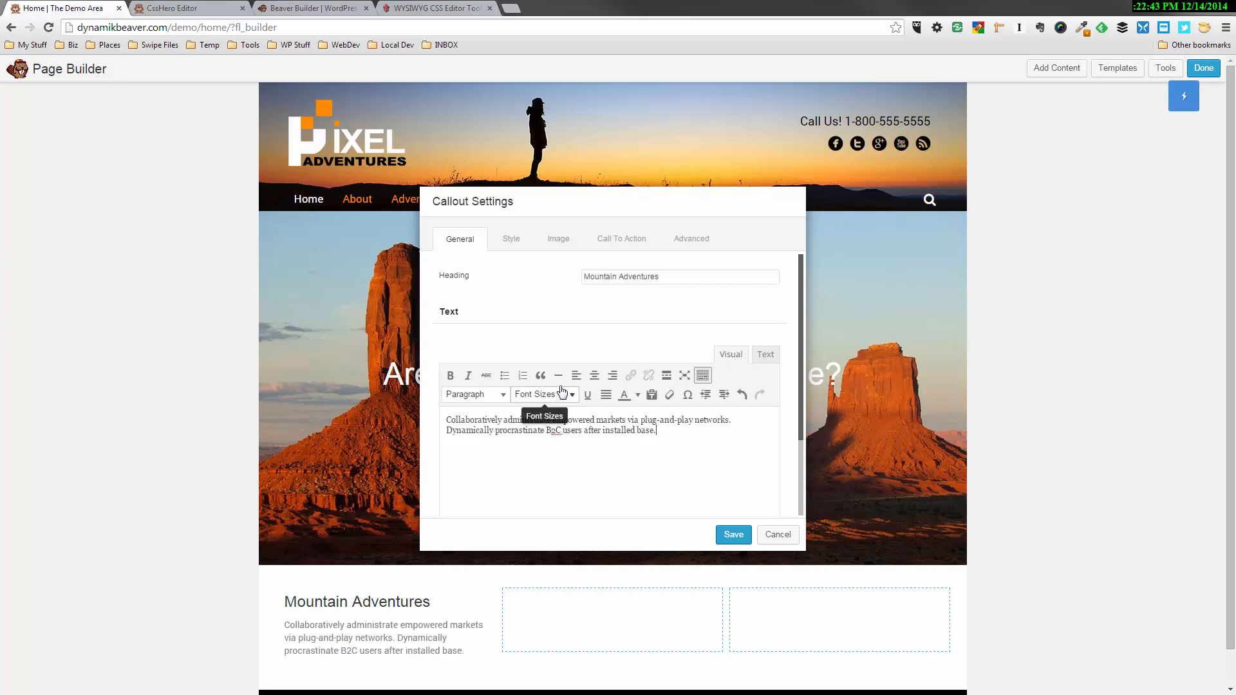
{"action": "left_click", "coordinate": [512, 246]}
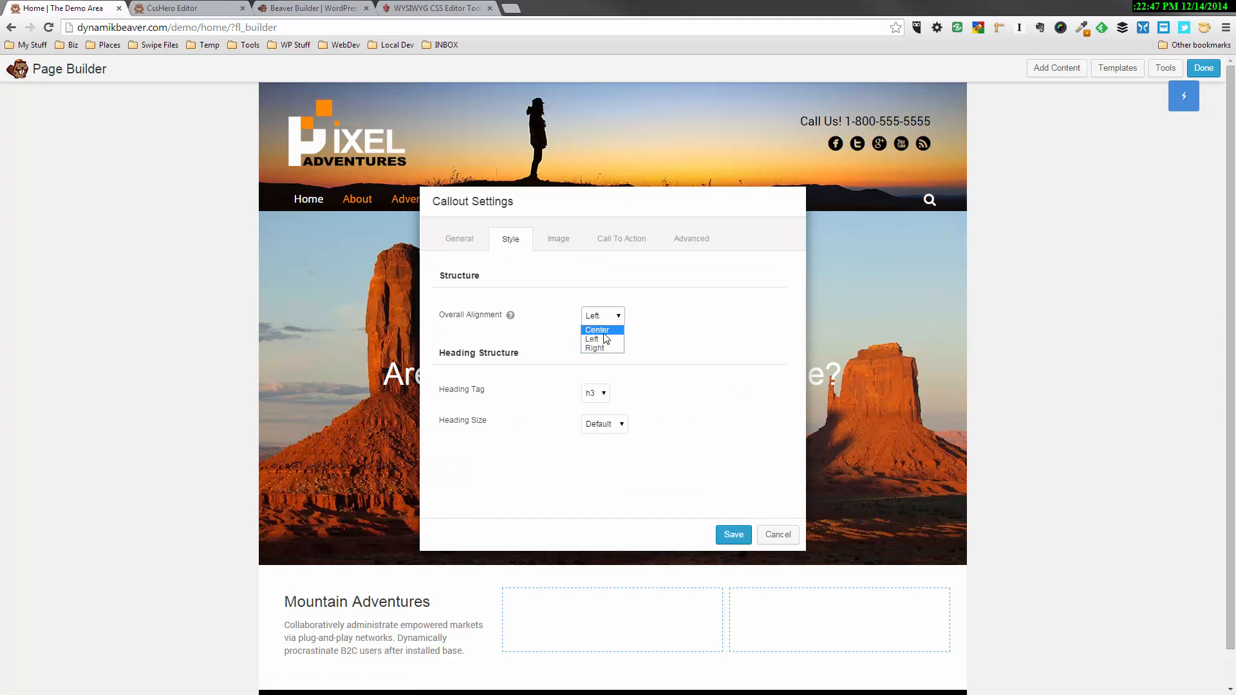
{"action": "left_click", "coordinate": [597, 330]}
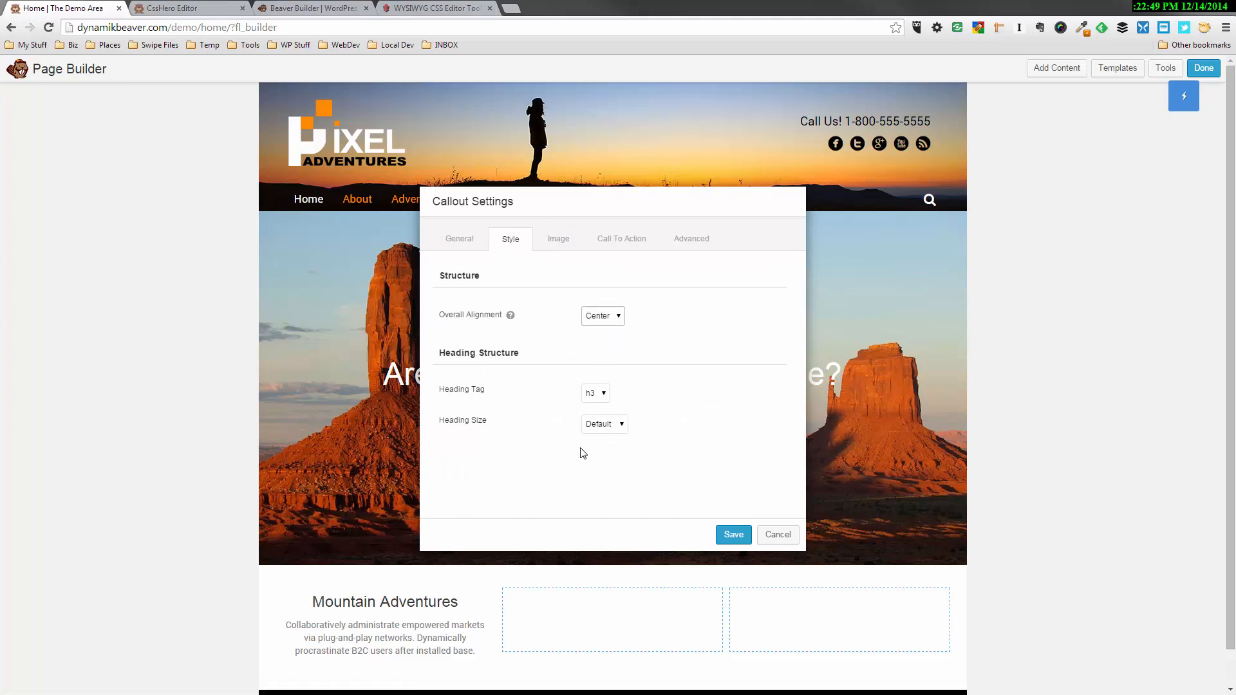
{"action": "left_click", "coordinate": [605, 396]}
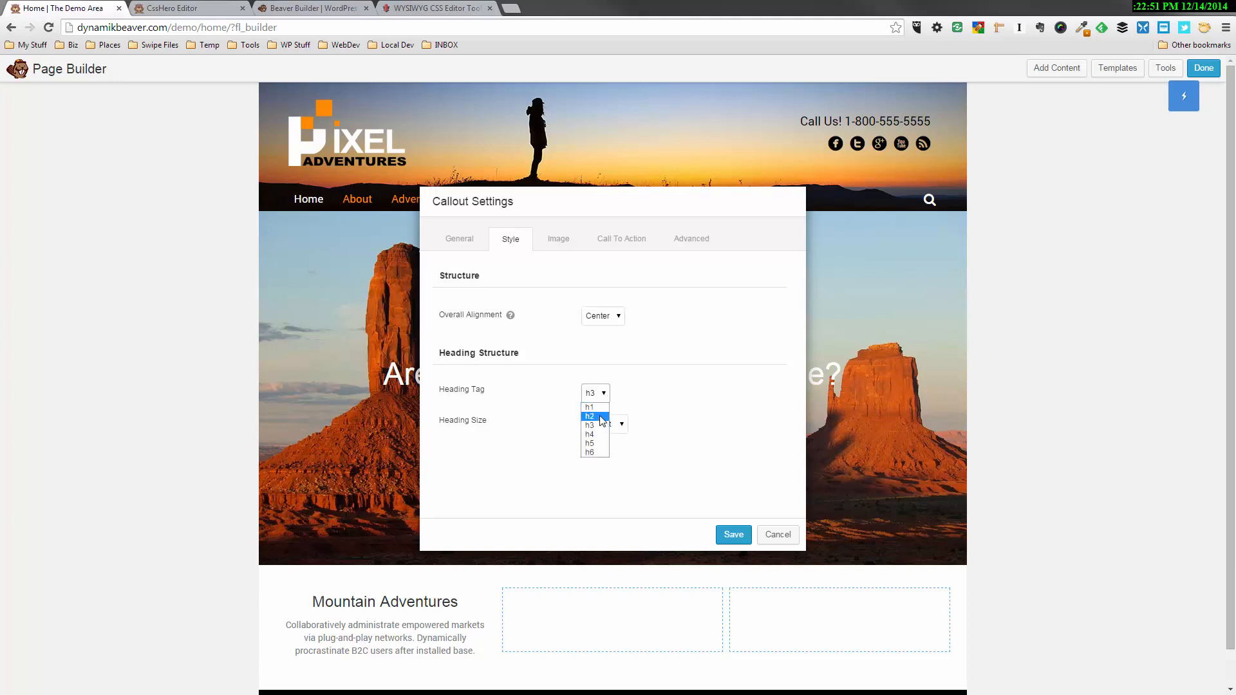
{"action": "left_click", "coordinate": [602, 417]}
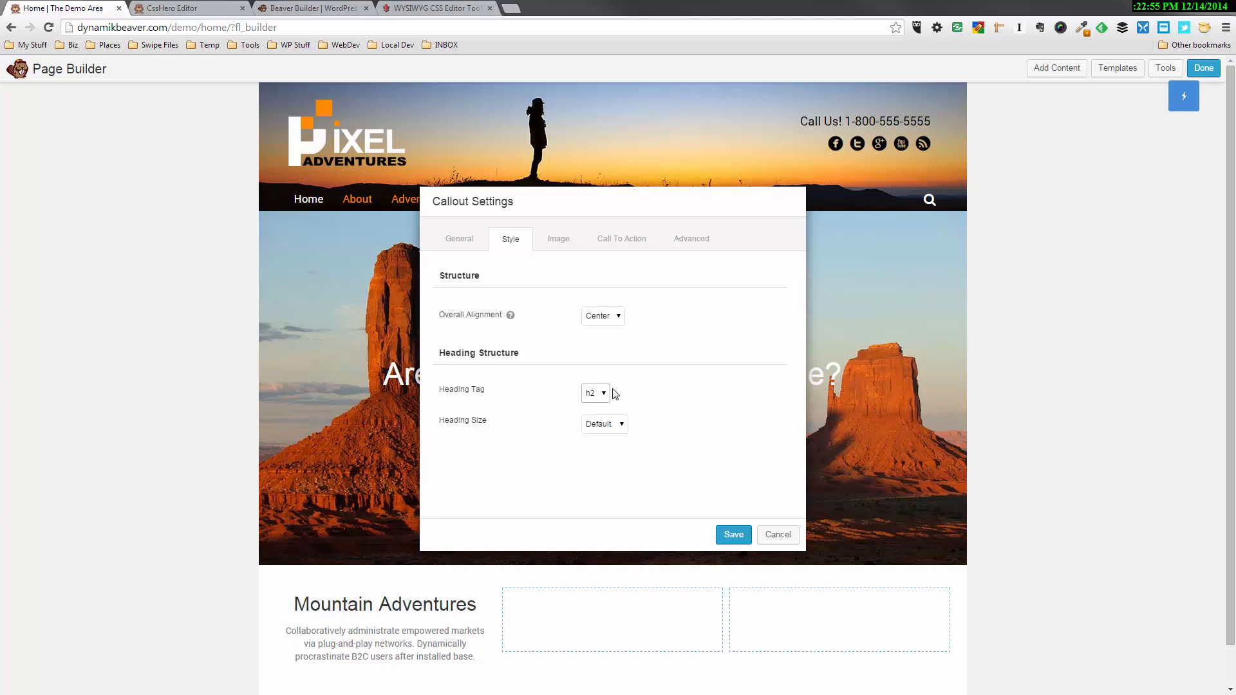
Set the callout's image type to Icon, select the filled picture icon from the web application icons and position it Above Heading
{"action": "left_click", "coordinate": [566, 244]}
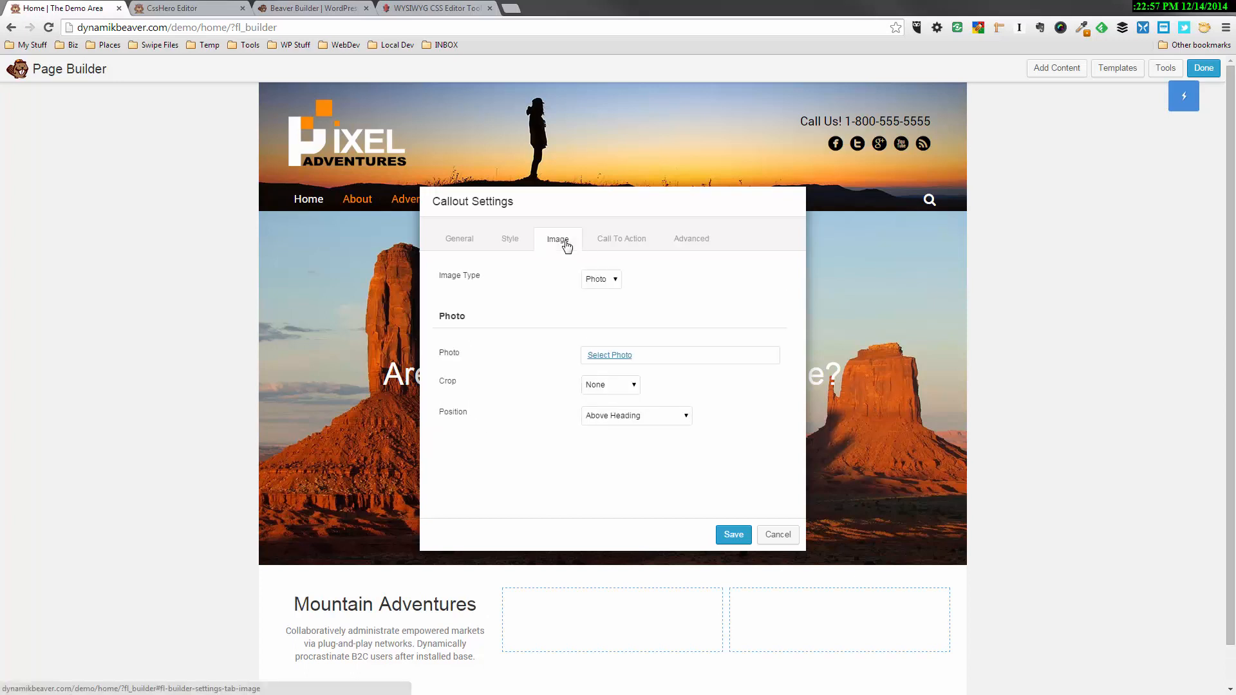
{"action": "left_click", "coordinate": [611, 281]}
{"action": "left_click", "coordinate": [602, 312]}
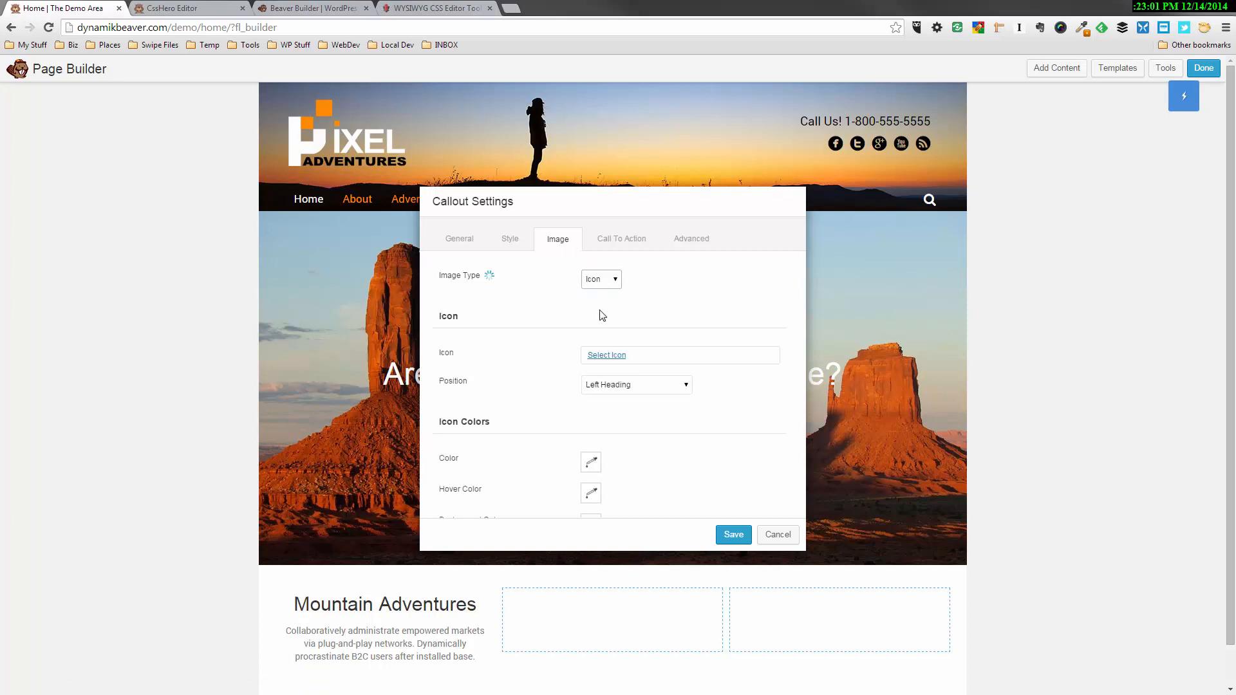
{"action": "left_click", "coordinate": [609, 356]}
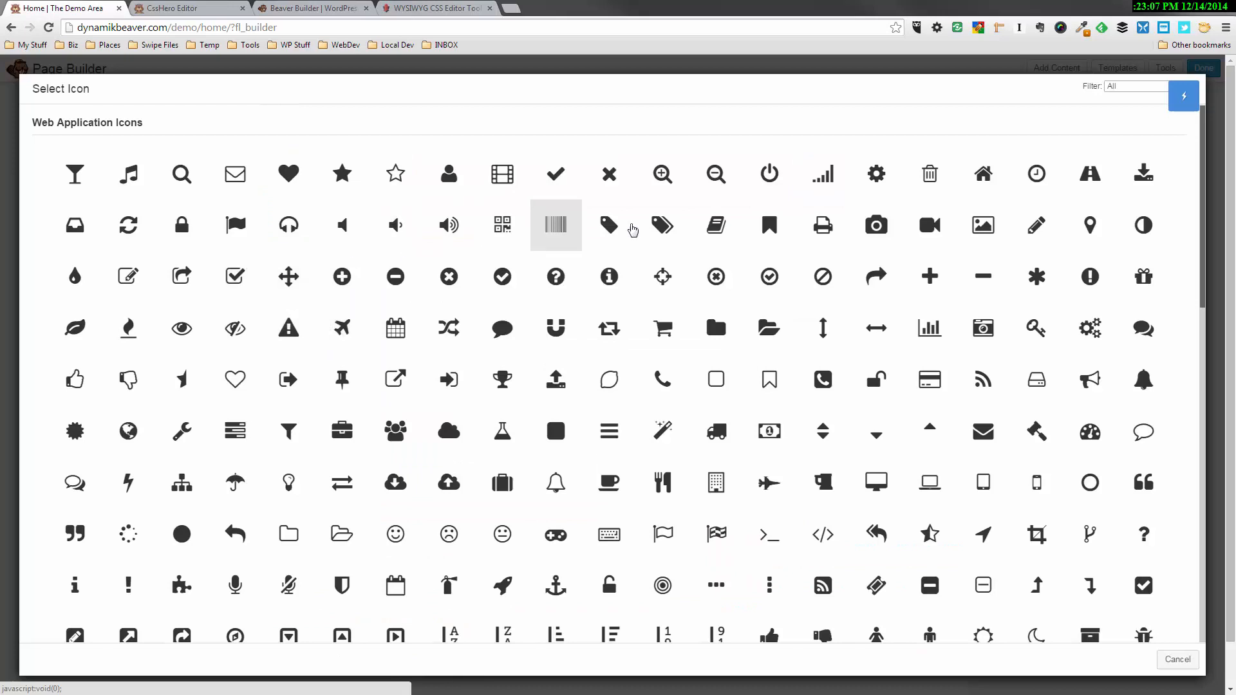
{"action": "left_click", "coordinate": [982, 227]}
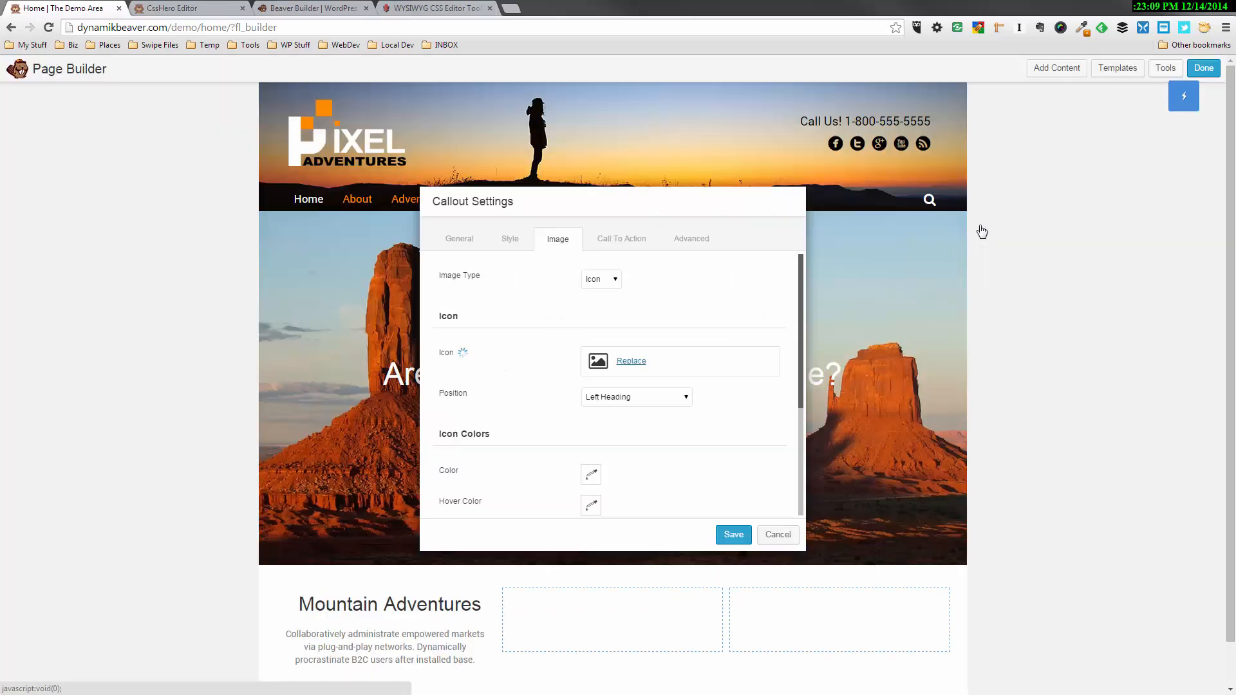
{"action": "left_click", "coordinate": [651, 396]}
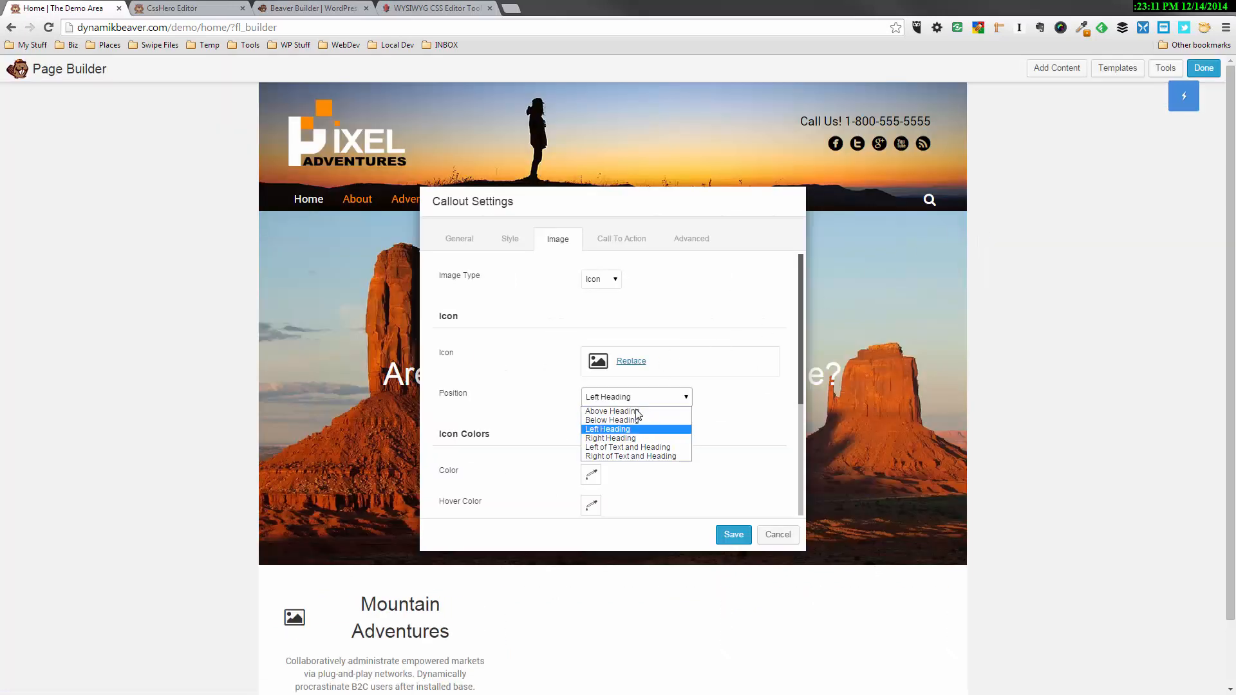
{"action": "left_click", "coordinate": [636, 411]}
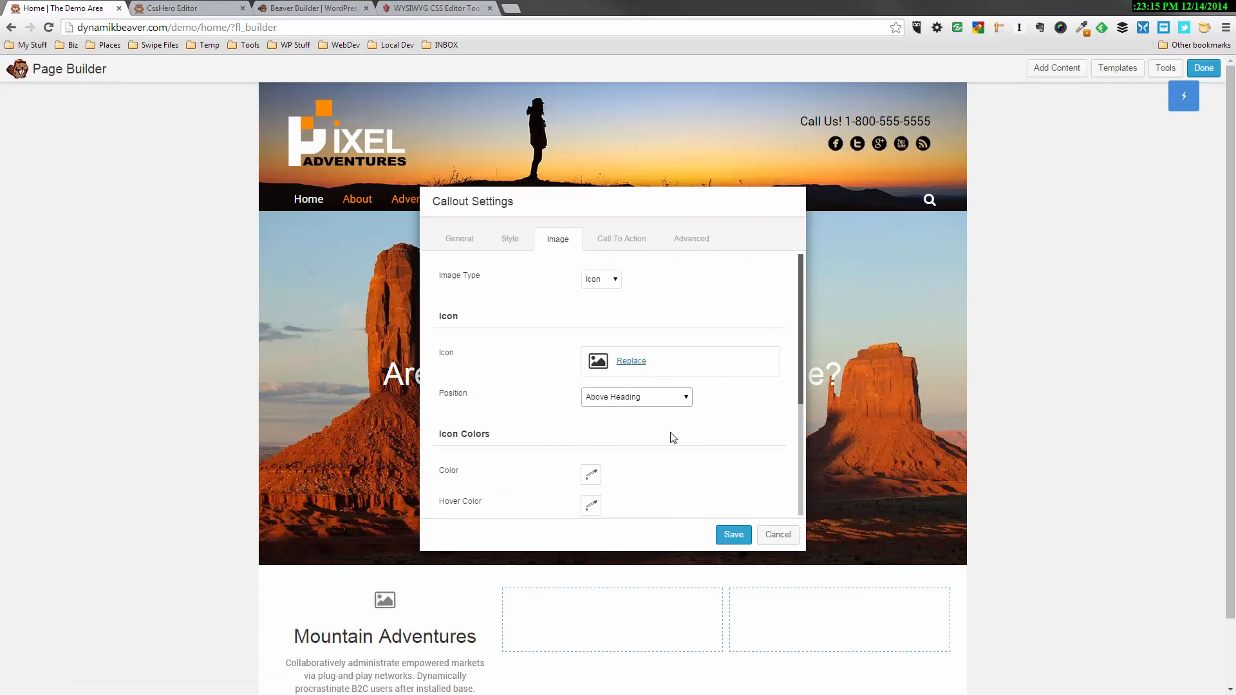
Try 70 px and 90 px for the callout icon's size and settle on 80 px
{"action": "scroll", "coordinate": [673, 438], "scroll_direction": "down", "scroll_amount": 1}
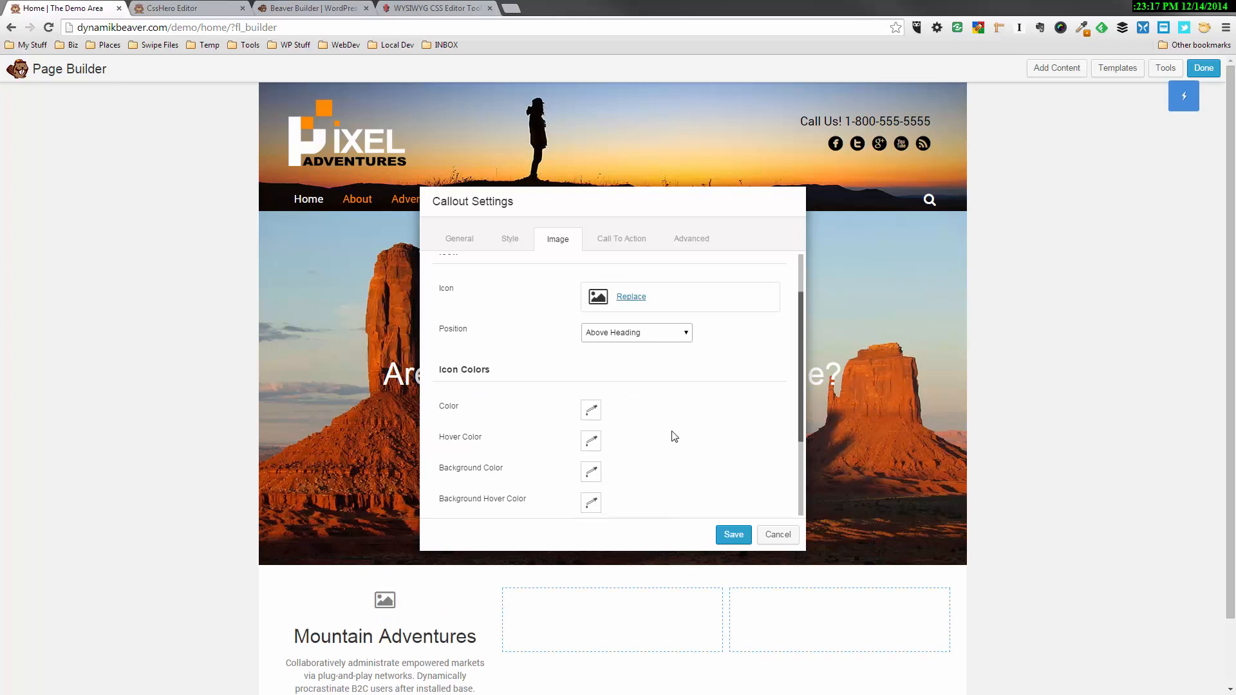
{"action": "scroll", "coordinate": [674, 437], "scroll_direction": "down", "scroll_amount": 1}
{"action": "scroll", "coordinate": [674, 437], "scroll_direction": "down", "scroll_amount": 1}
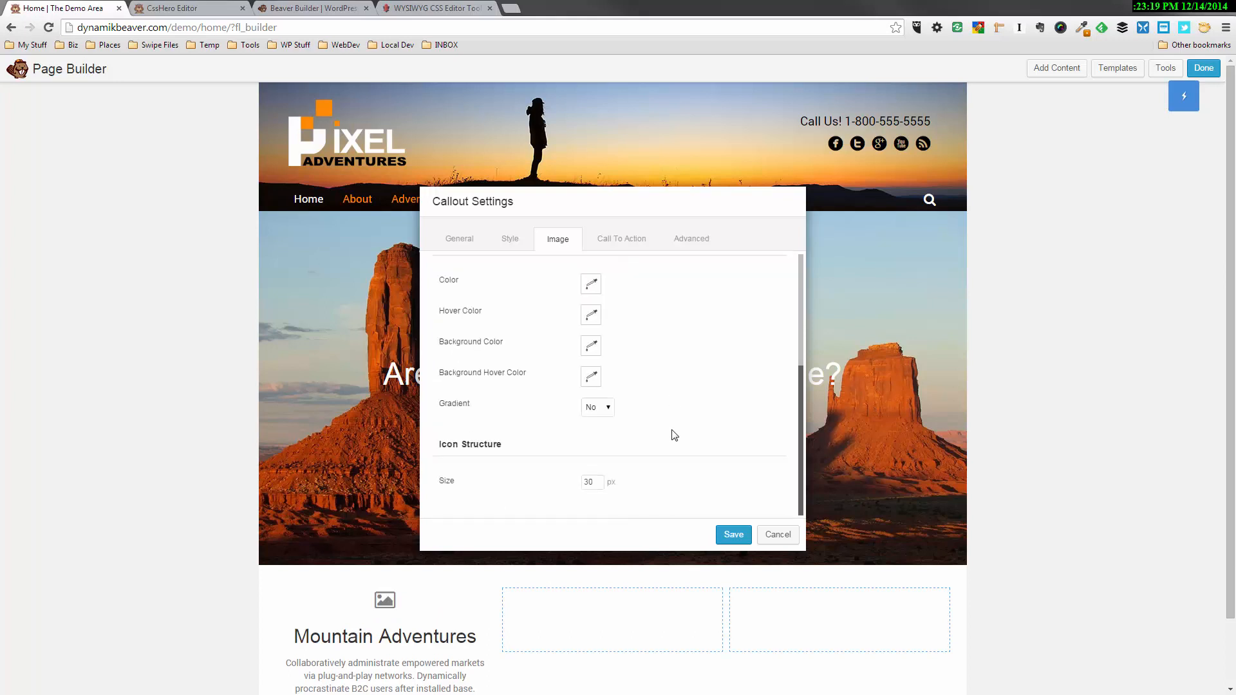
{"action": "left_click_drag", "start_coordinate": [589, 480], "coordinate": [582, 485]}
{"action": "type", "text": "7"}
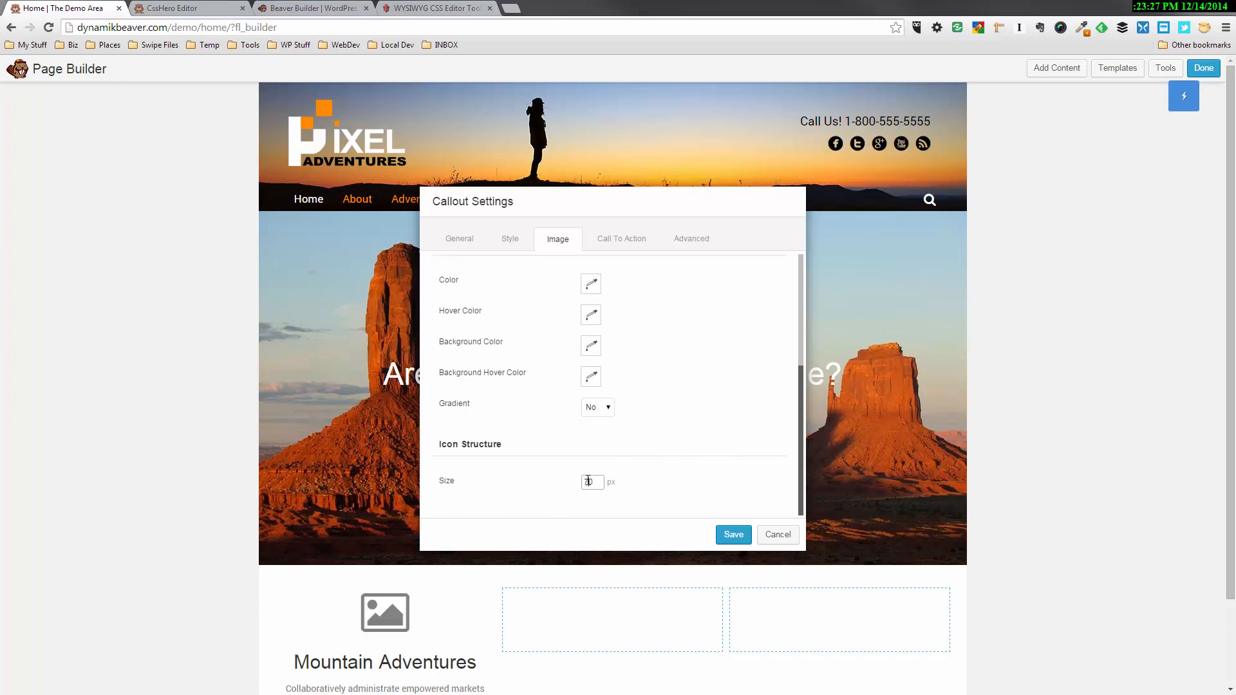
{"action": "type", "text": "9"}
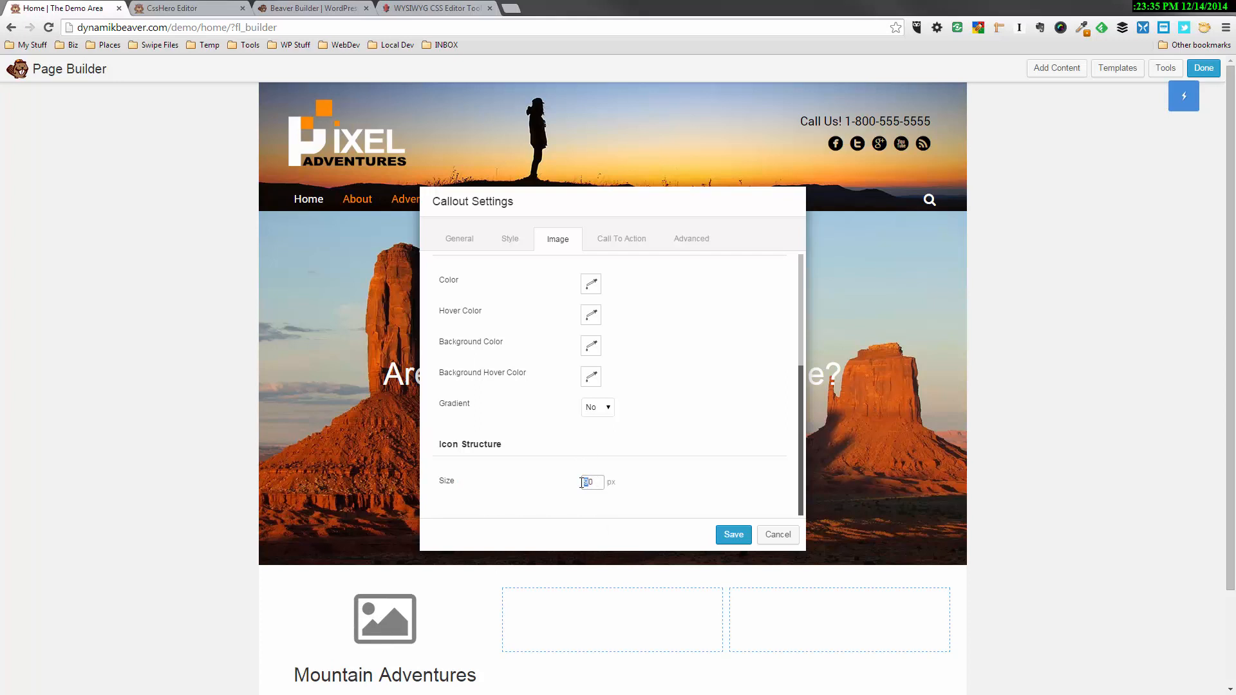
{"action": "type", "text": "8"}
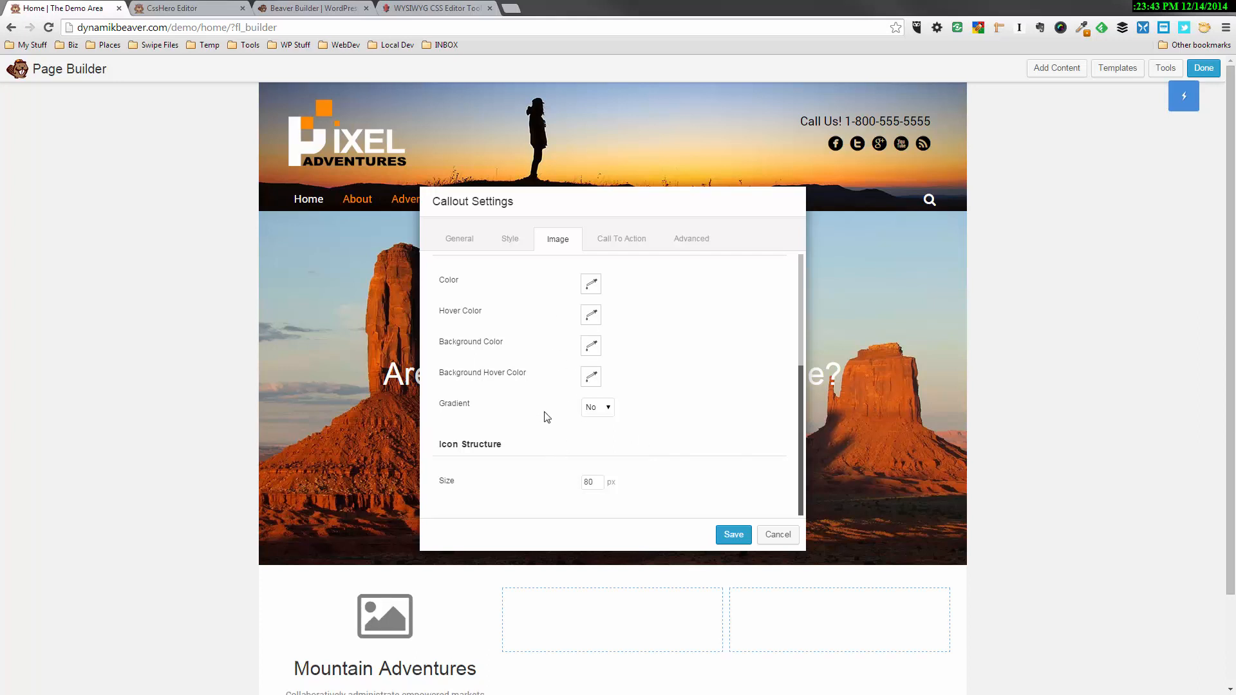
Move the callout settings aside to uncover the site header and open the ColorZilla color tools
{"action": "left_click_drag", "start_coordinate": [608, 207], "coordinate": [880, 171]}
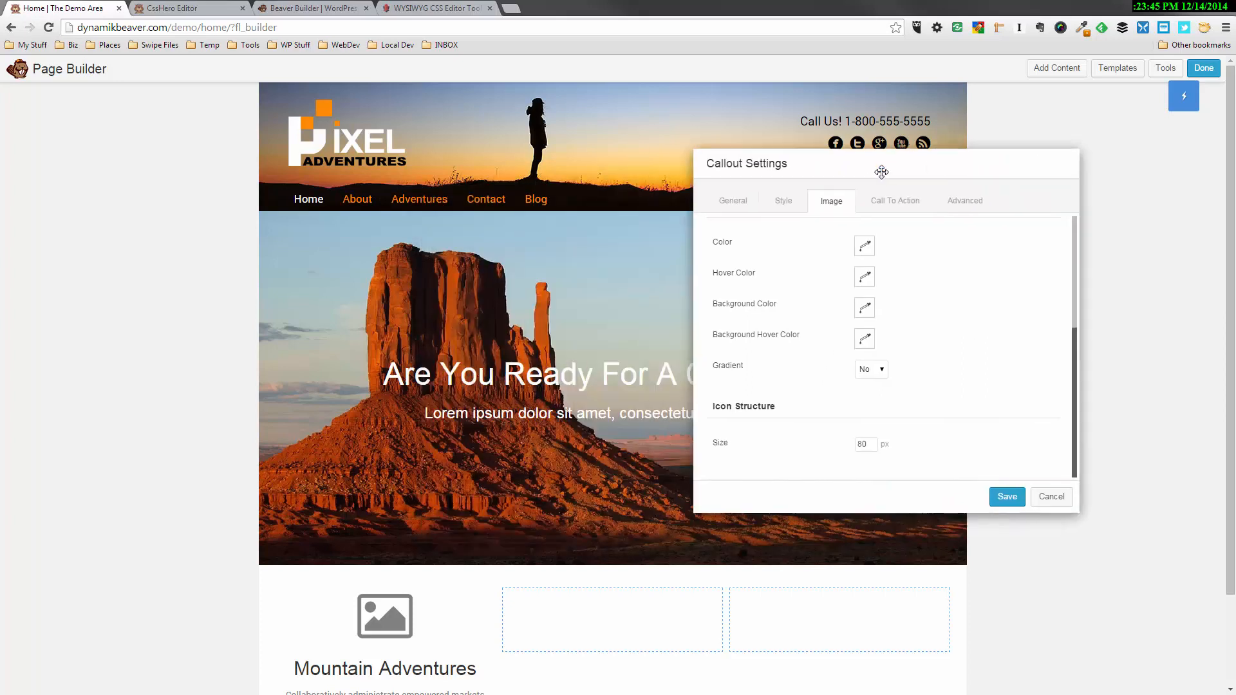
{"action": "left_click", "coordinate": [1085, 29]}
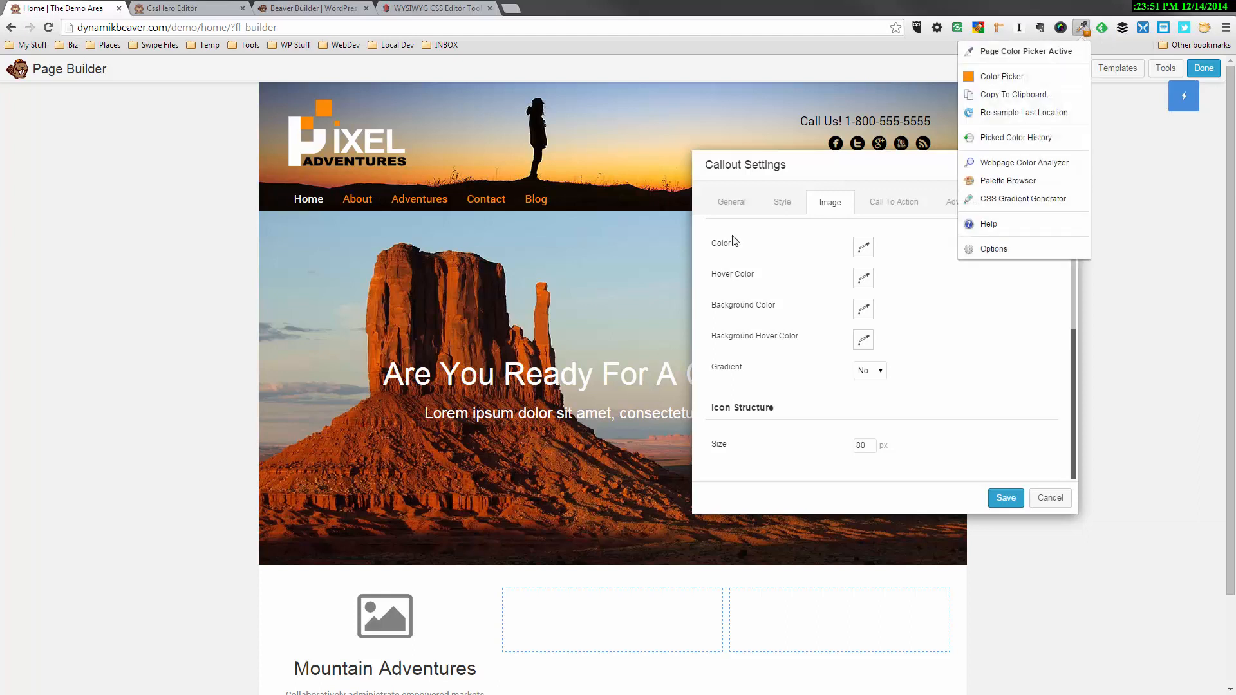
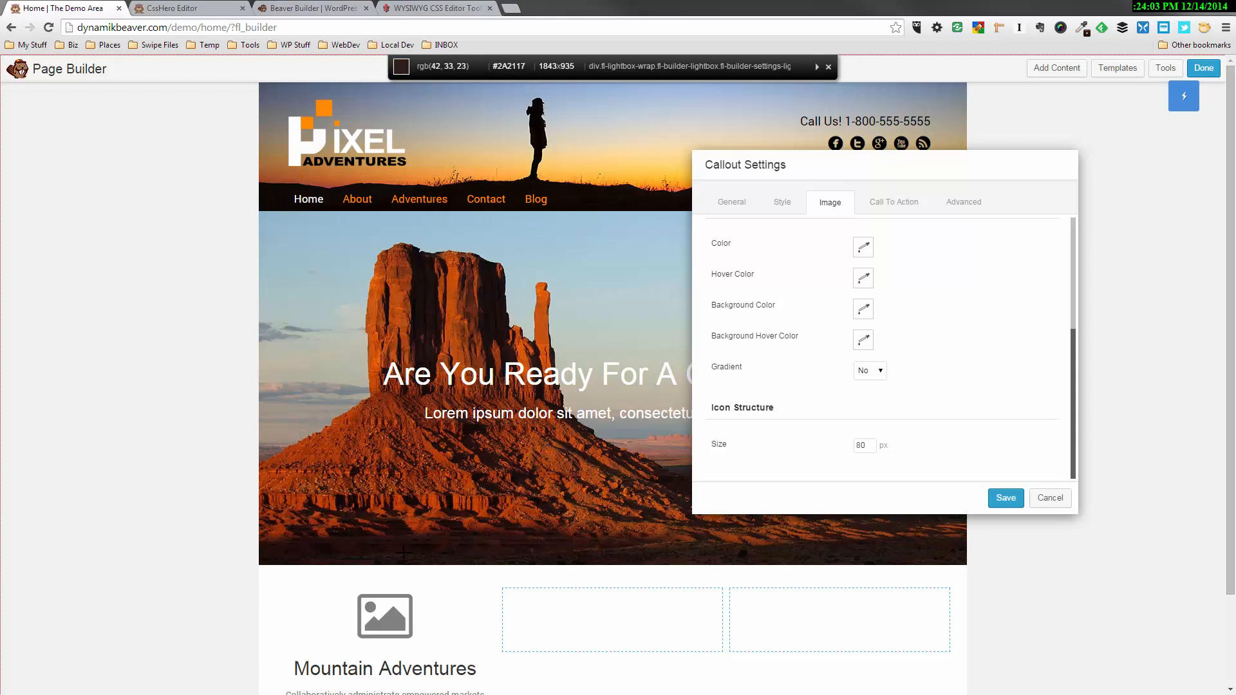
Set the Mountain Adventures callout's icon color to dark gray 363636 and save the callout
{"action": "left_click", "coordinate": [834, 468]}
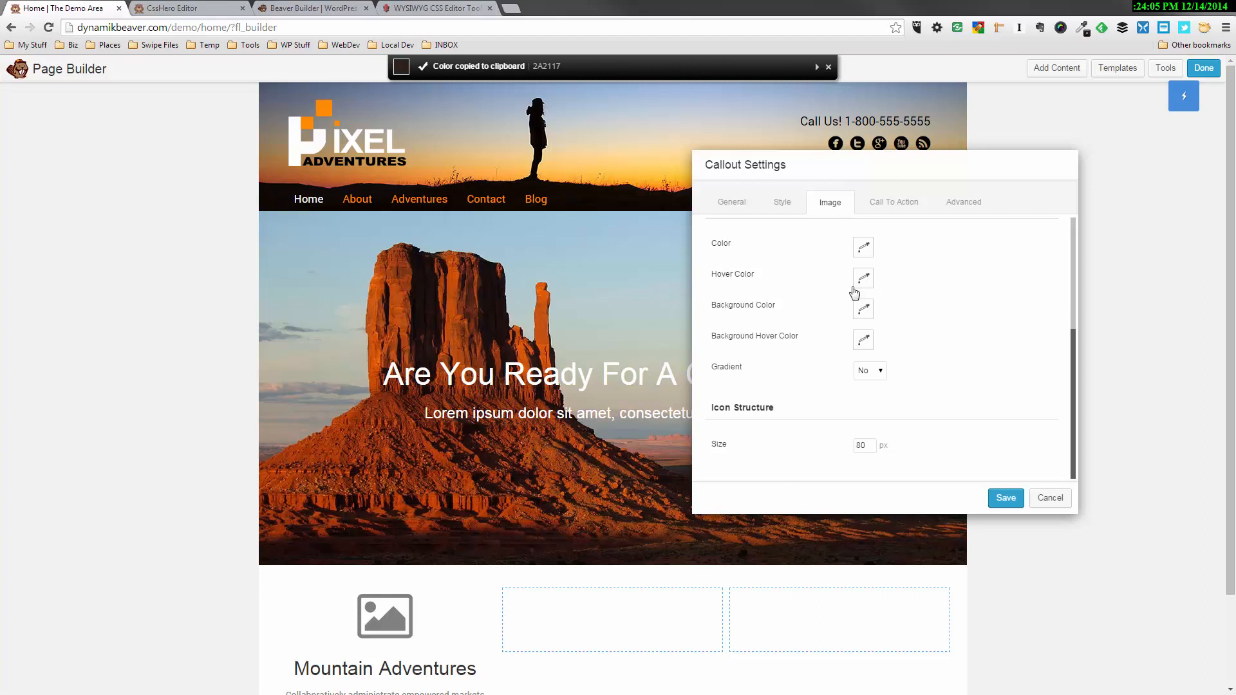
{"action": "left_click", "coordinate": [863, 248]}
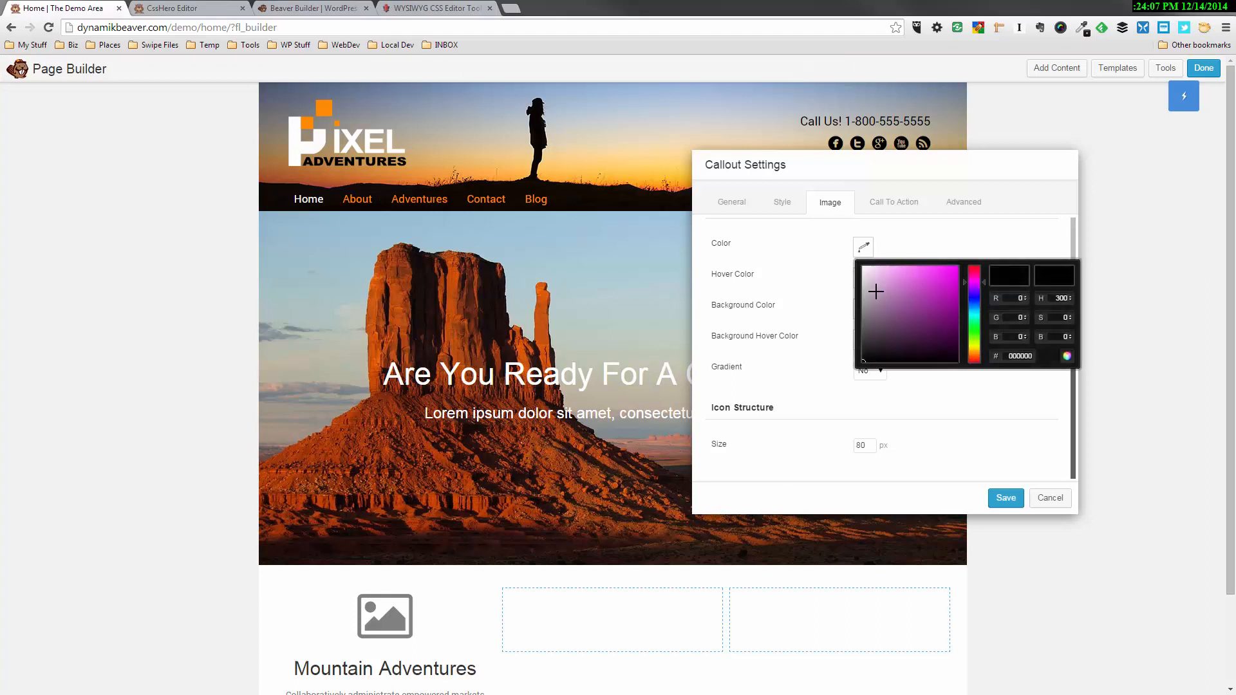
{"action": "mouse_move", "coordinate": [875, 297]}
{"action": "left_mouse_down"}
{"action": "mouse_move", "coordinate": [855, 370]}
{"action": "mouse_move", "coordinate": [859, 347]}
{"action": "left_mouse_up"}
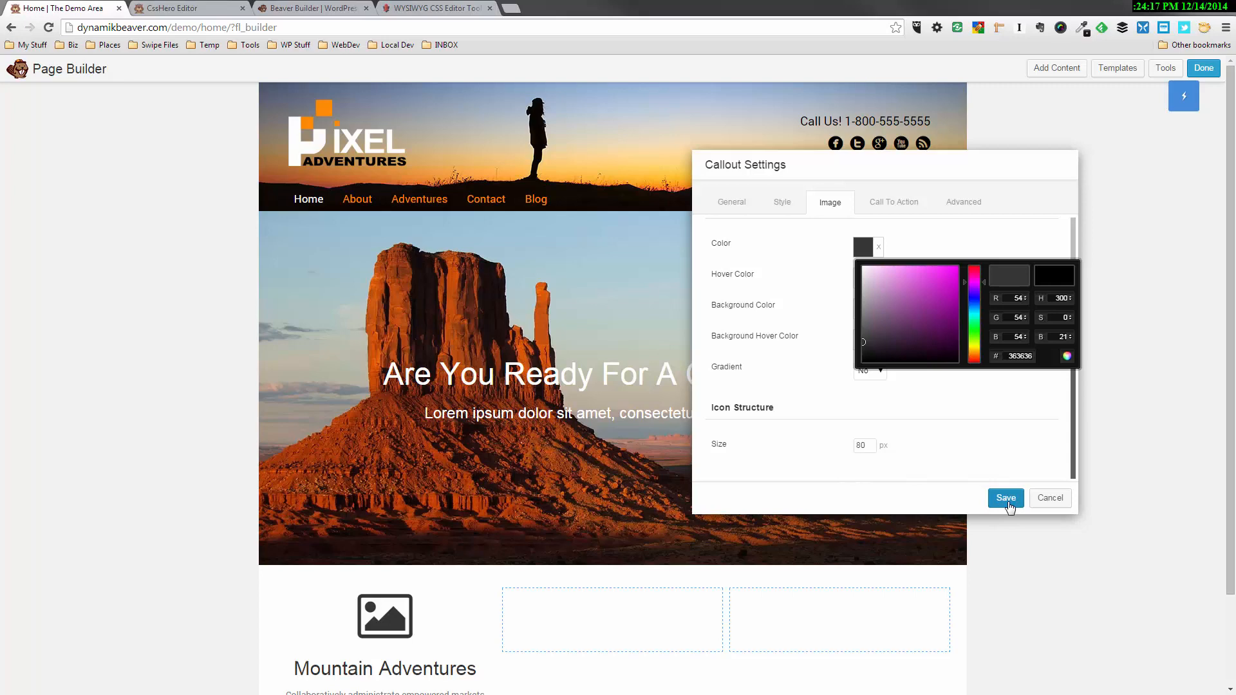
{"action": "scroll", "coordinate": [569, 500], "scroll_direction": "down", "scroll_amount": 3}
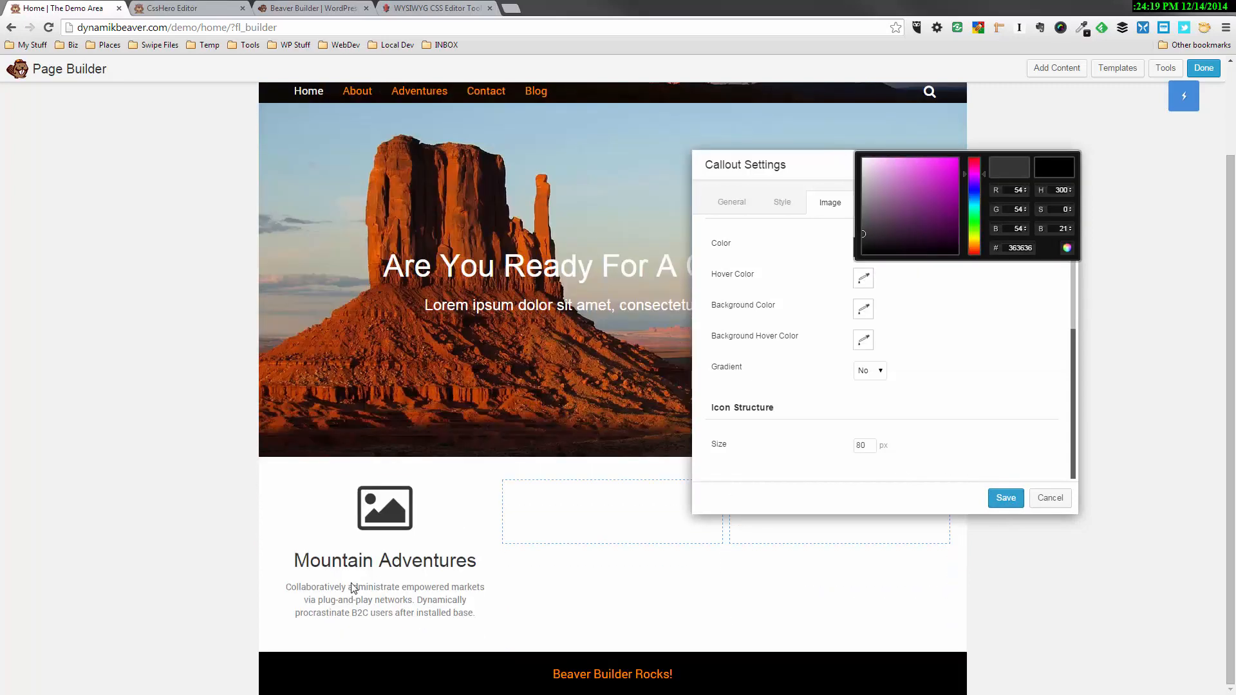
{"action": "left_click", "coordinate": [1005, 499]}
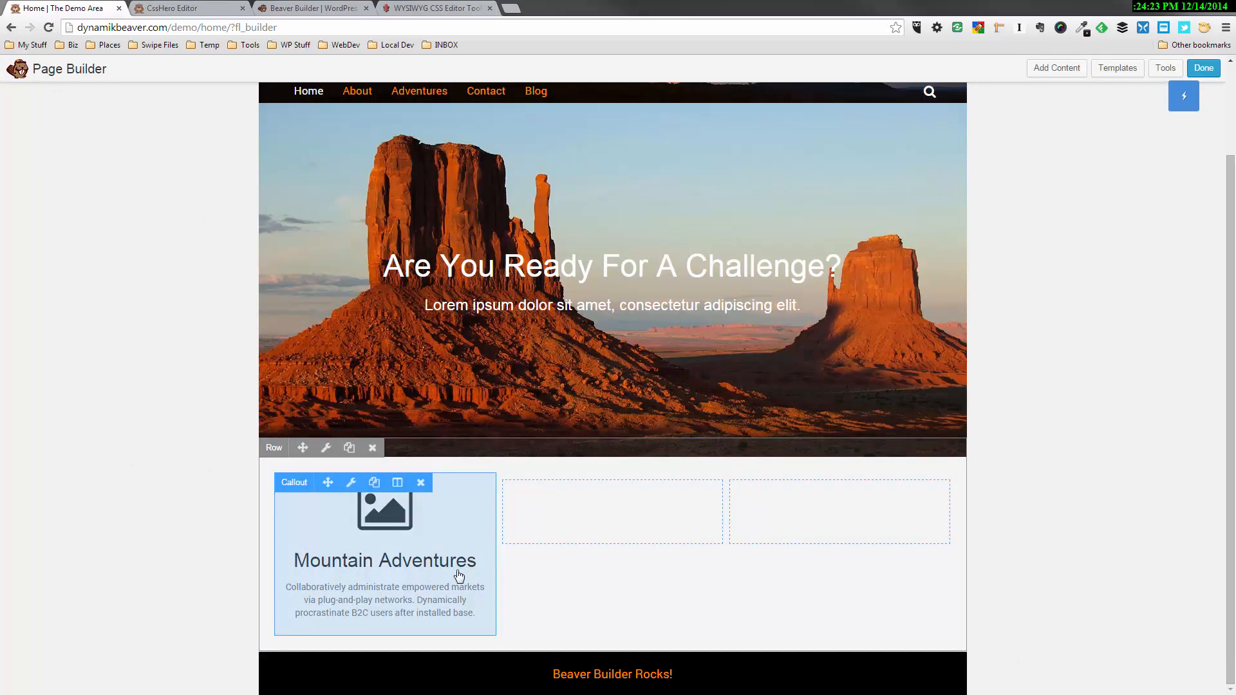
Duplicate the Mountain Adventures callout twice and move the copies into the empty second and third columns
{"action": "left_click", "coordinate": [373, 487]}
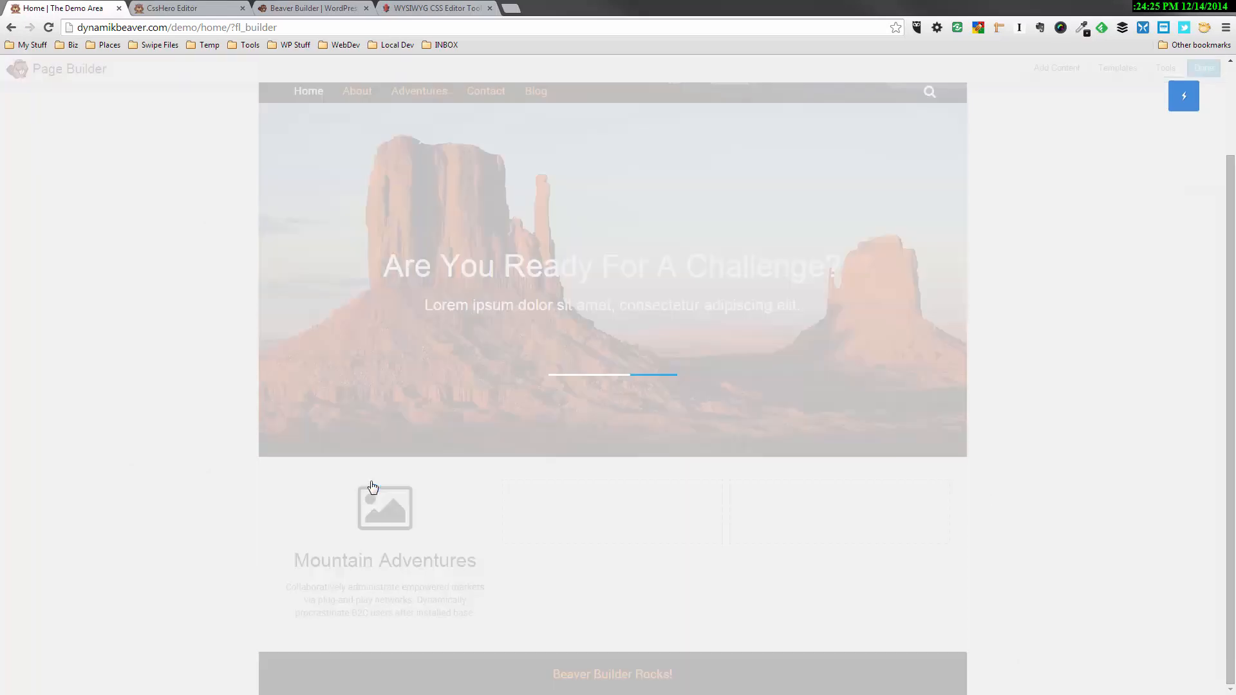
{"action": "scroll", "coordinate": [384, 505], "scroll_direction": "down", "scroll_amount": 1}
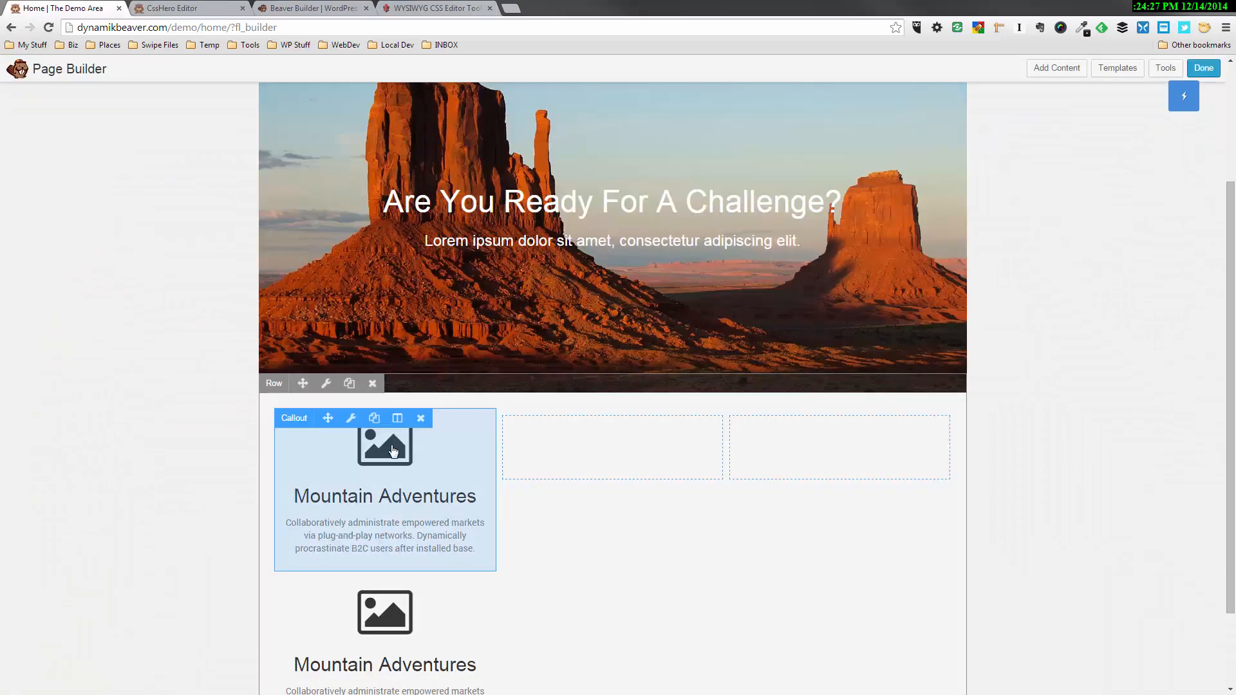
{"action": "left_click", "coordinate": [374, 418]}
{"action": "left_click_drag", "start_coordinate": [337, 421], "coordinate": [545, 420]}
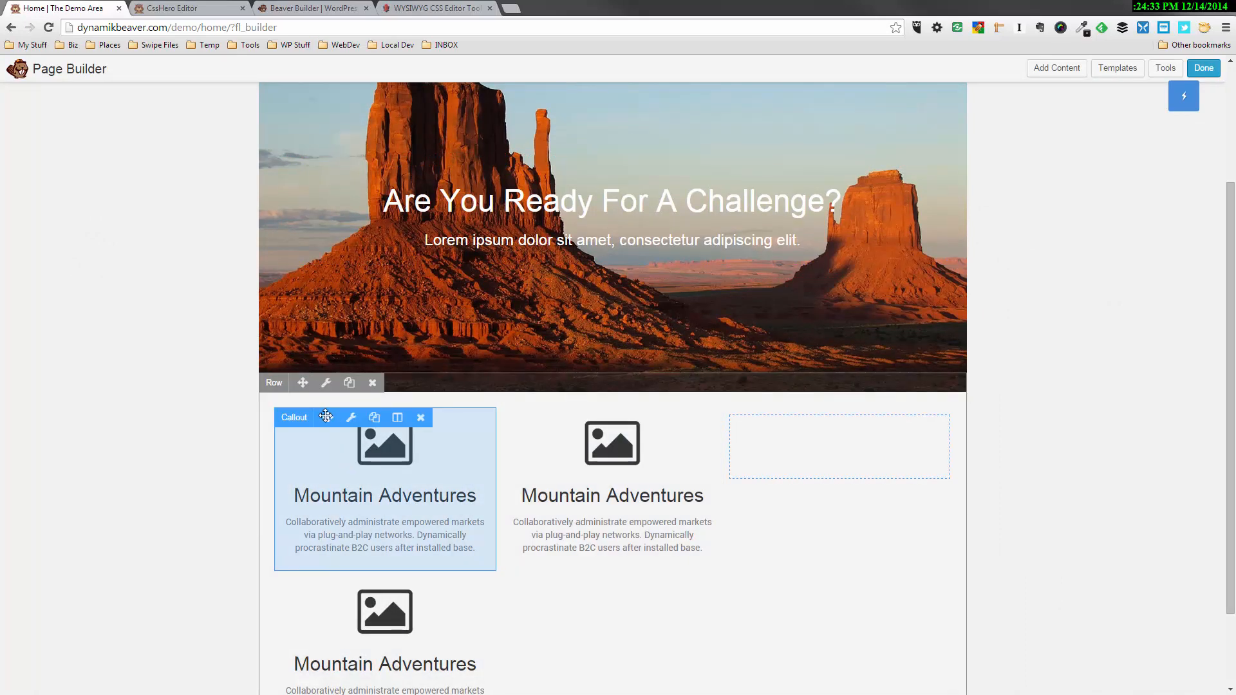
{"action": "left_click_drag", "start_coordinate": [328, 417], "coordinate": [740, 435]}
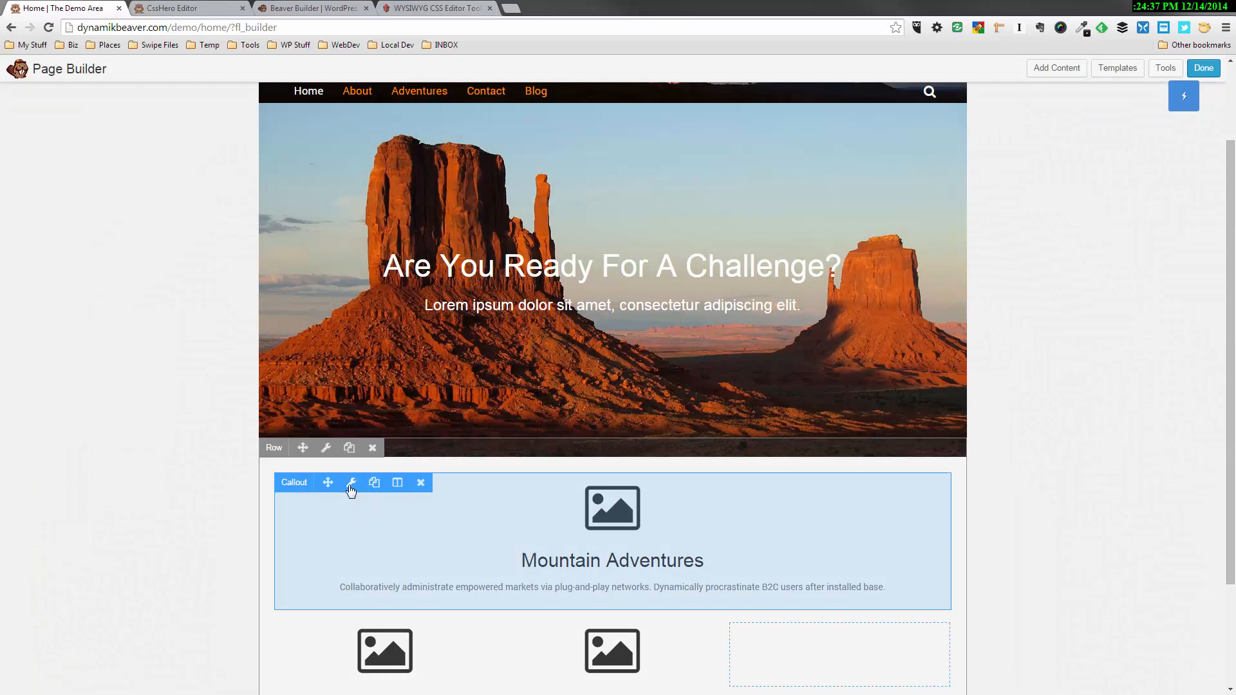
{"action": "left_click_drag", "start_coordinate": [328, 482], "coordinate": [837, 601]}
{"action": "left_click", "coordinate": [355, 490]}
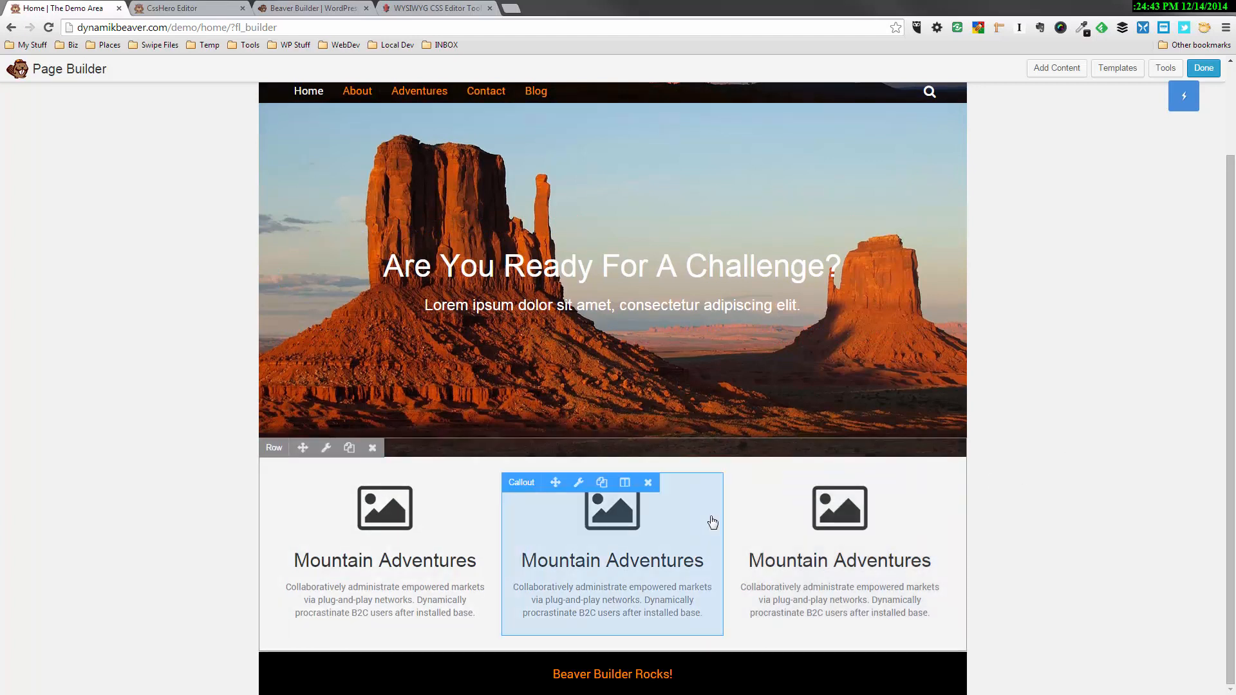
Change the middle callout's heading to "Team Adventures"
{"action": "left_click", "coordinate": [581, 484]}
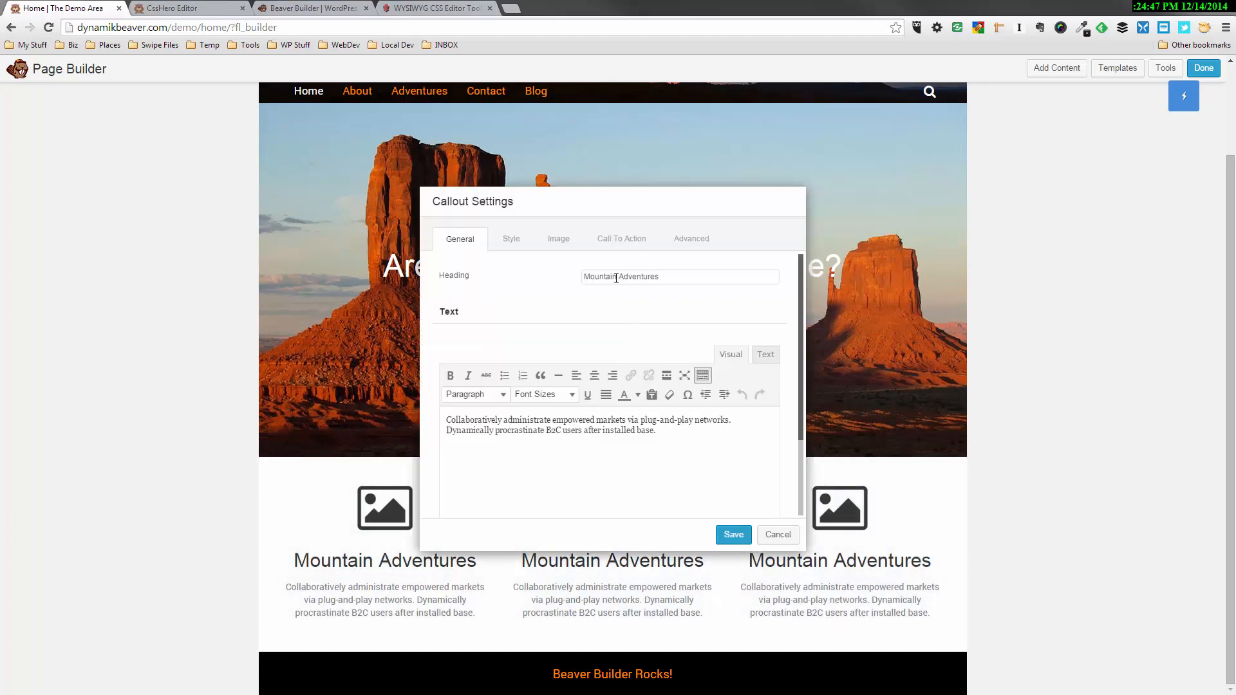
{"action": "left_click_drag", "start_coordinate": [616, 278], "coordinate": [533, 288]}
{"action": "type", "text": "Team"}
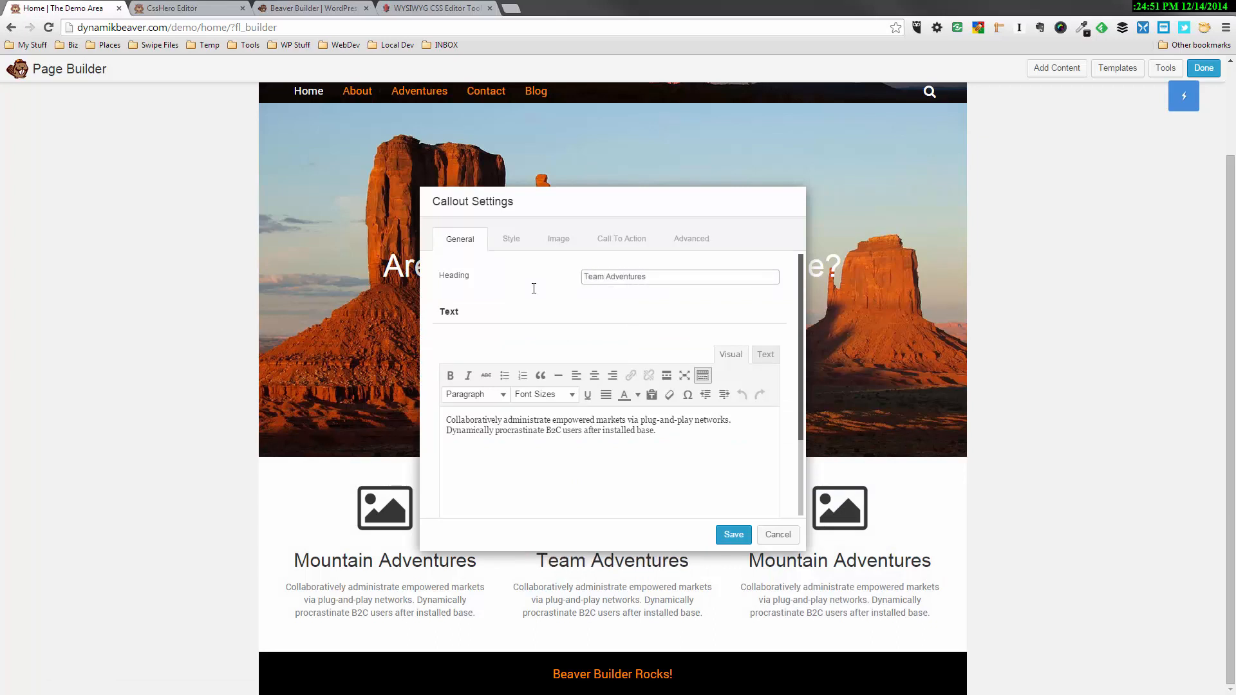
{"action": "left_click", "coordinate": [613, 432]}
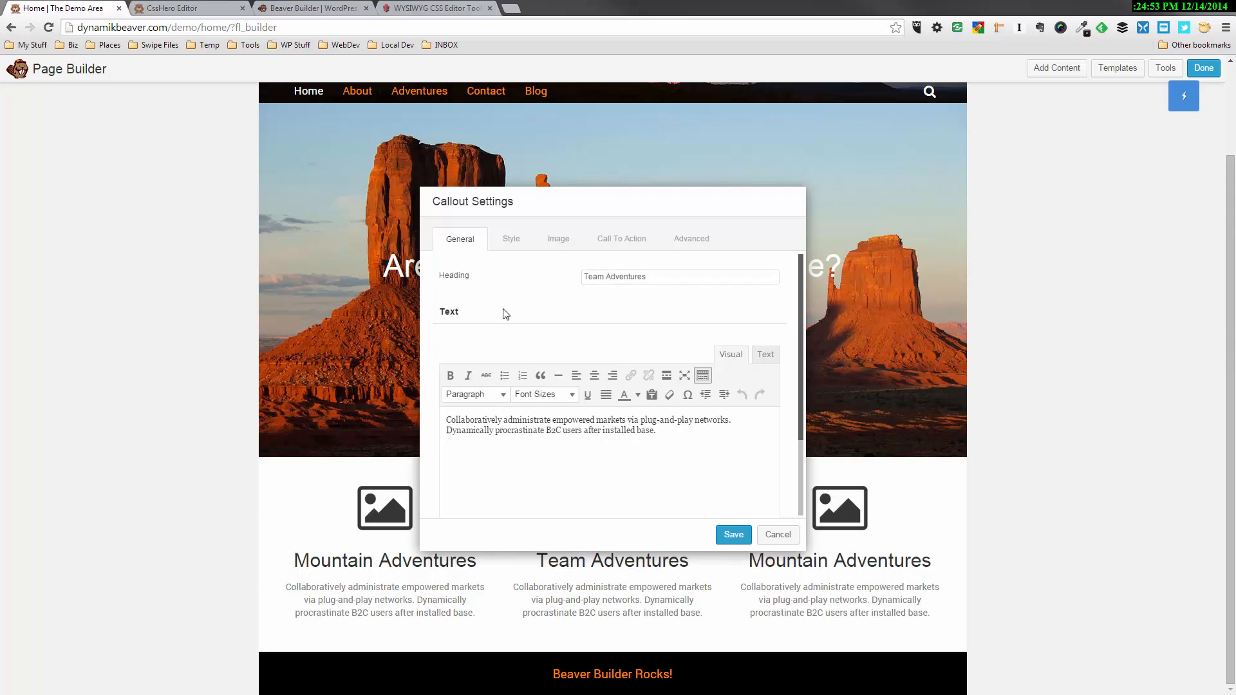
Replace the middle callout's icon with the group of people icon, check it on the page and save the callout
{"action": "left_click", "coordinate": [556, 241]}
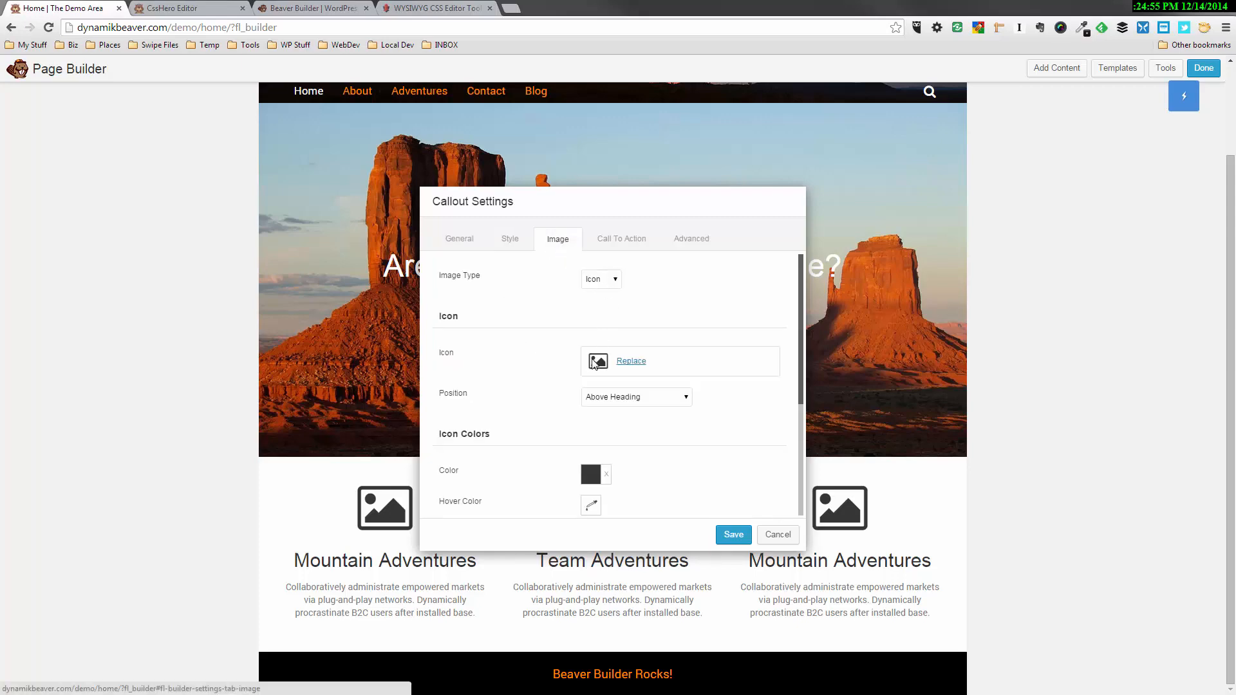
{"action": "left_click", "coordinate": [632, 362]}
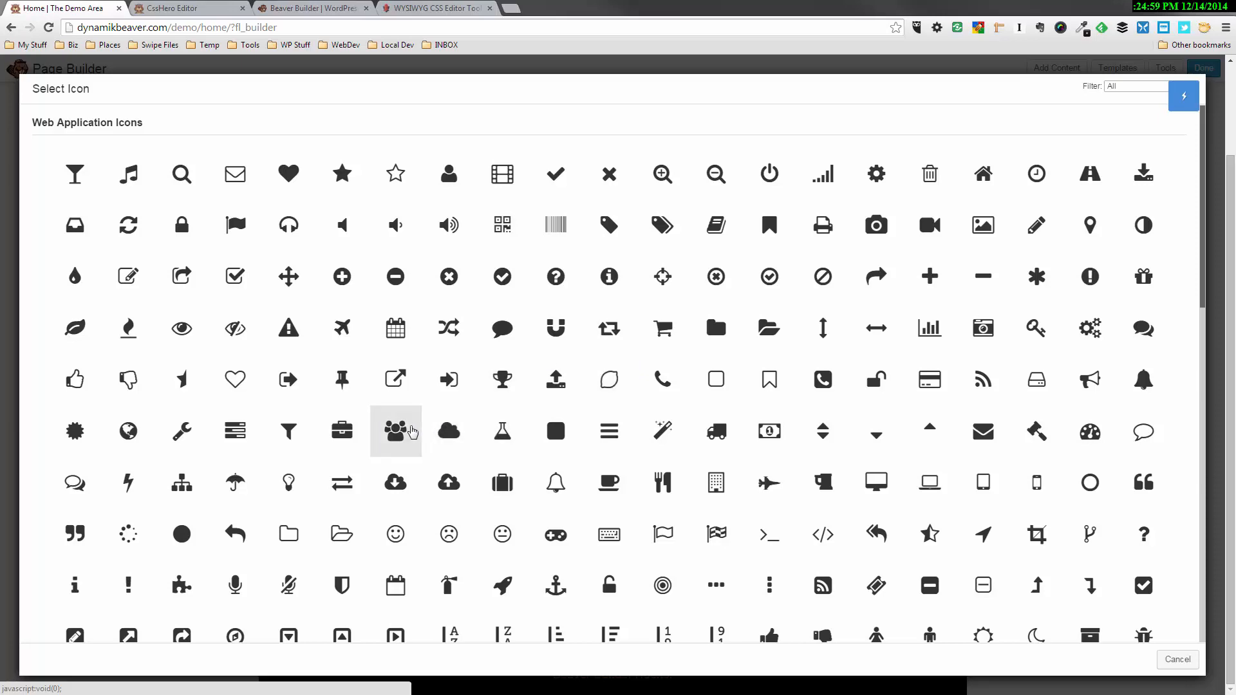
{"action": "left_click", "coordinate": [407, 431]}
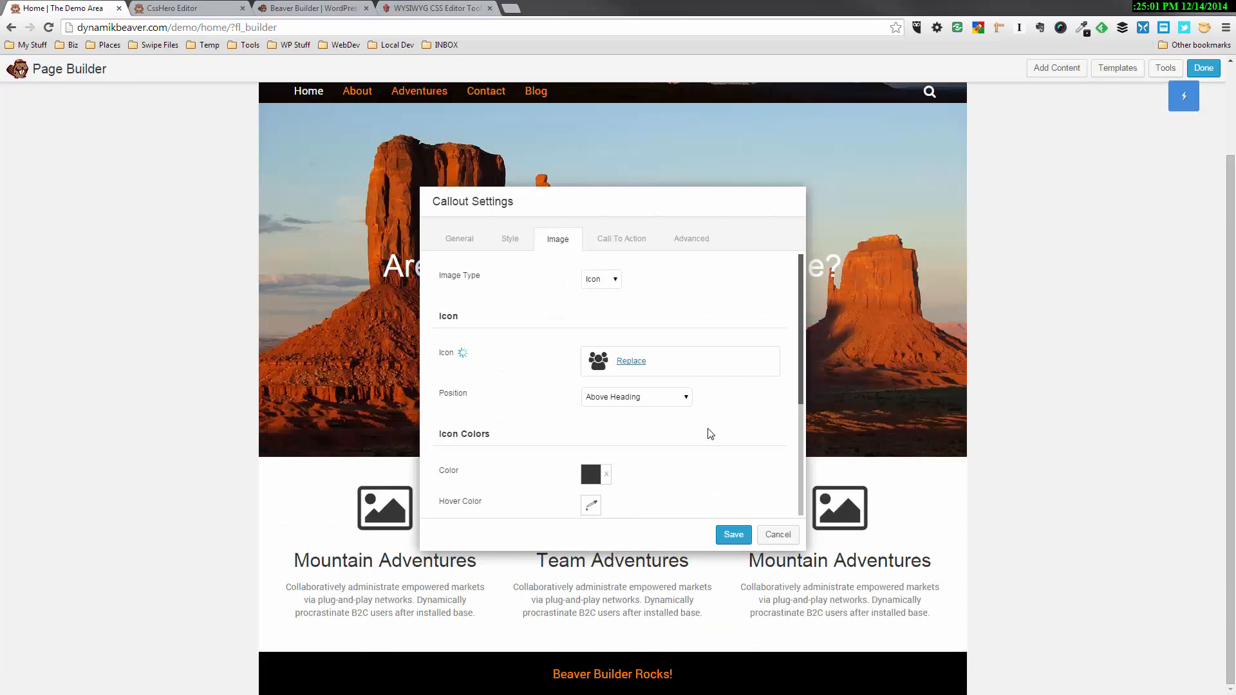
{"action": "left_click_drag", "start_coordinate": [631, 196], "coordinate": [294, 62]}
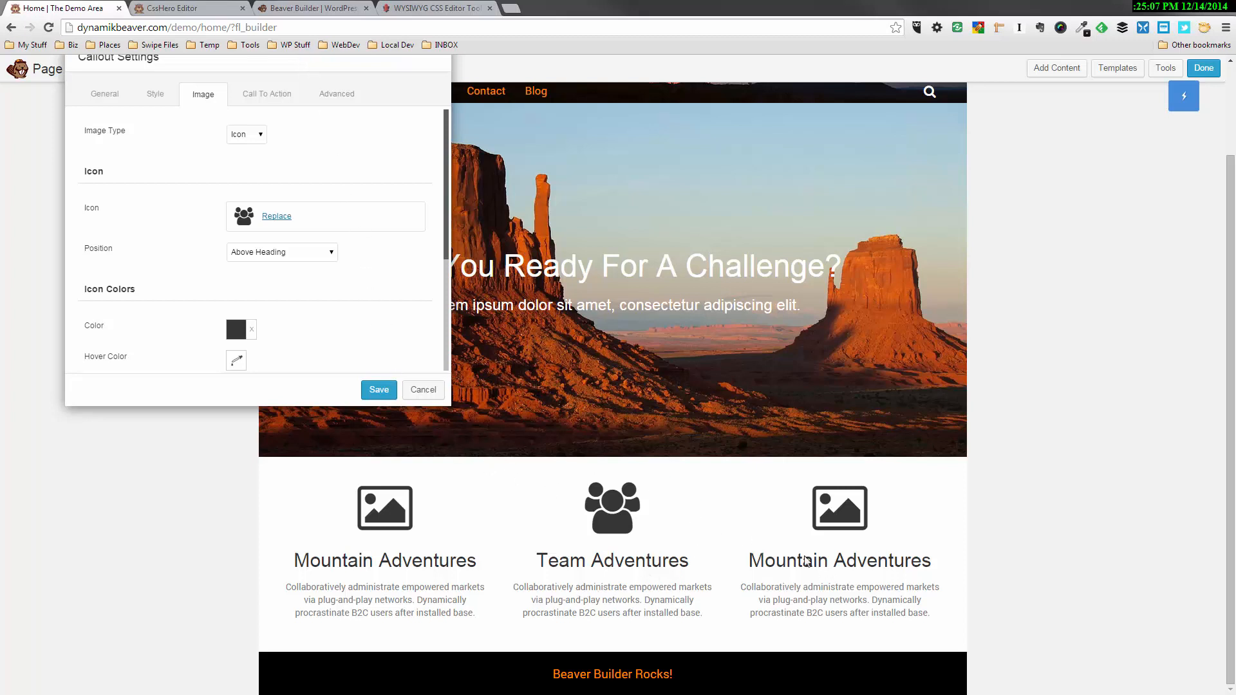
{"action": "left_click", "coordinate": [380, 389]}
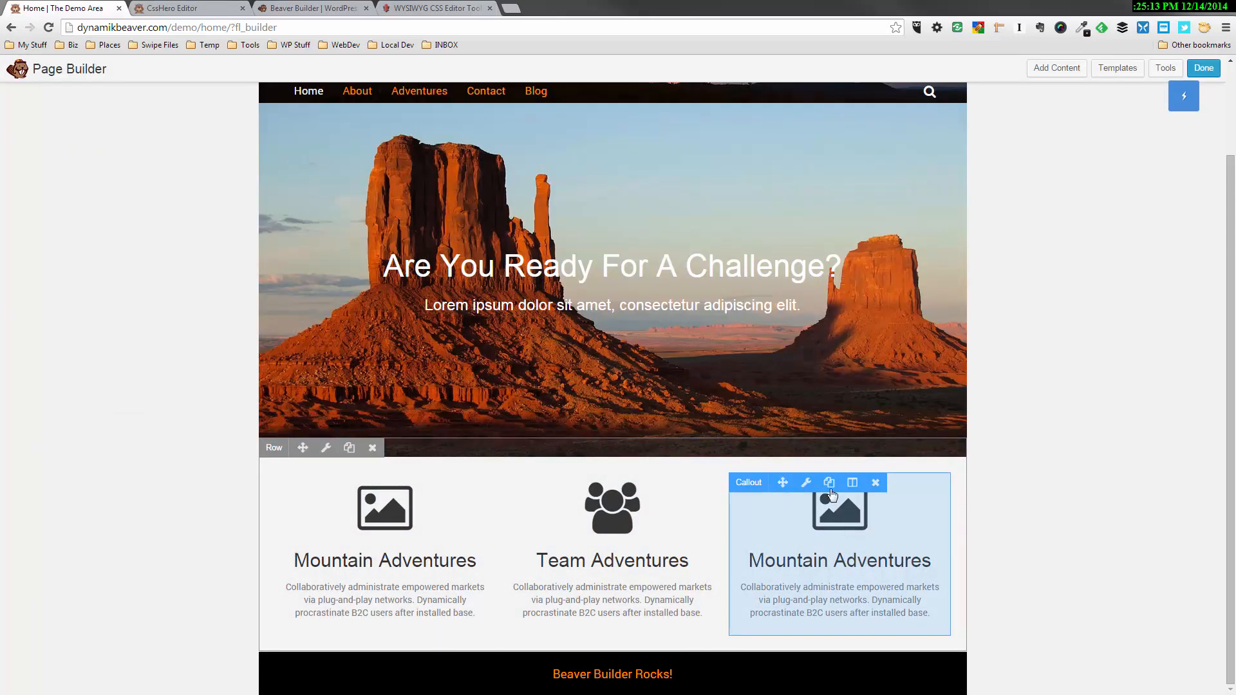
Replace the third callout's picture icon with the retro camera icon from the web application icons
{"action": "left_click", "coordinate": [808, 488]}
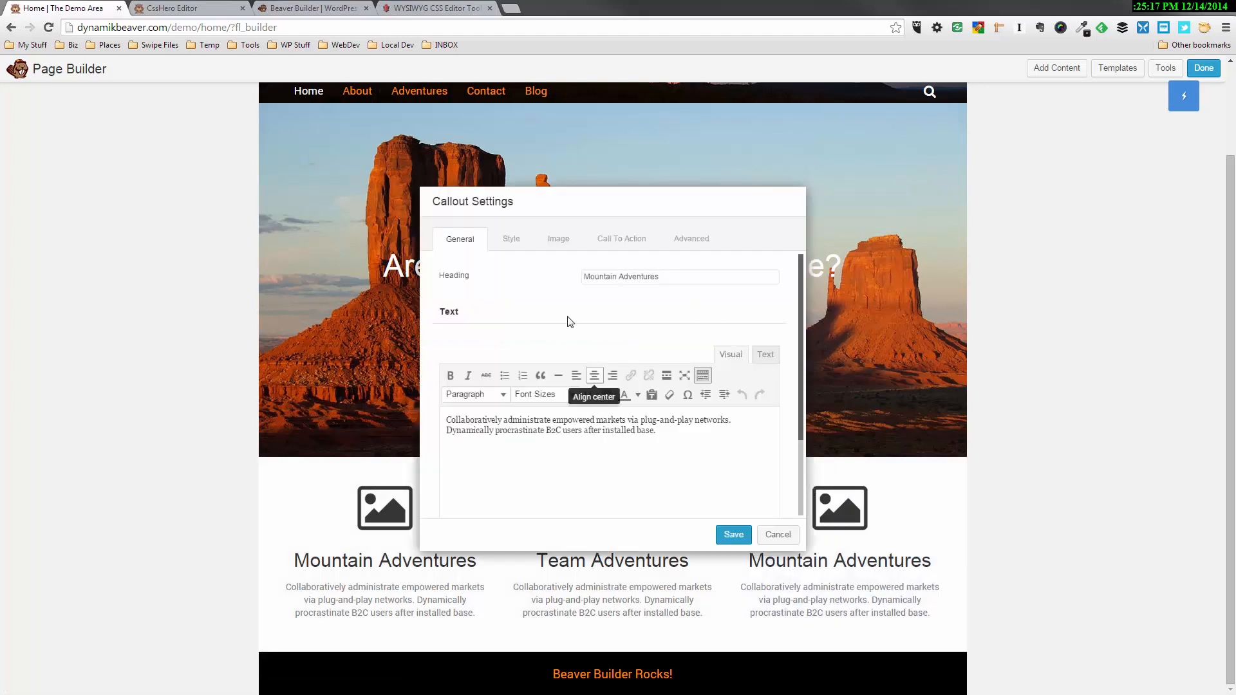
{"action": "left_click", "coordinate": [556, 240]}
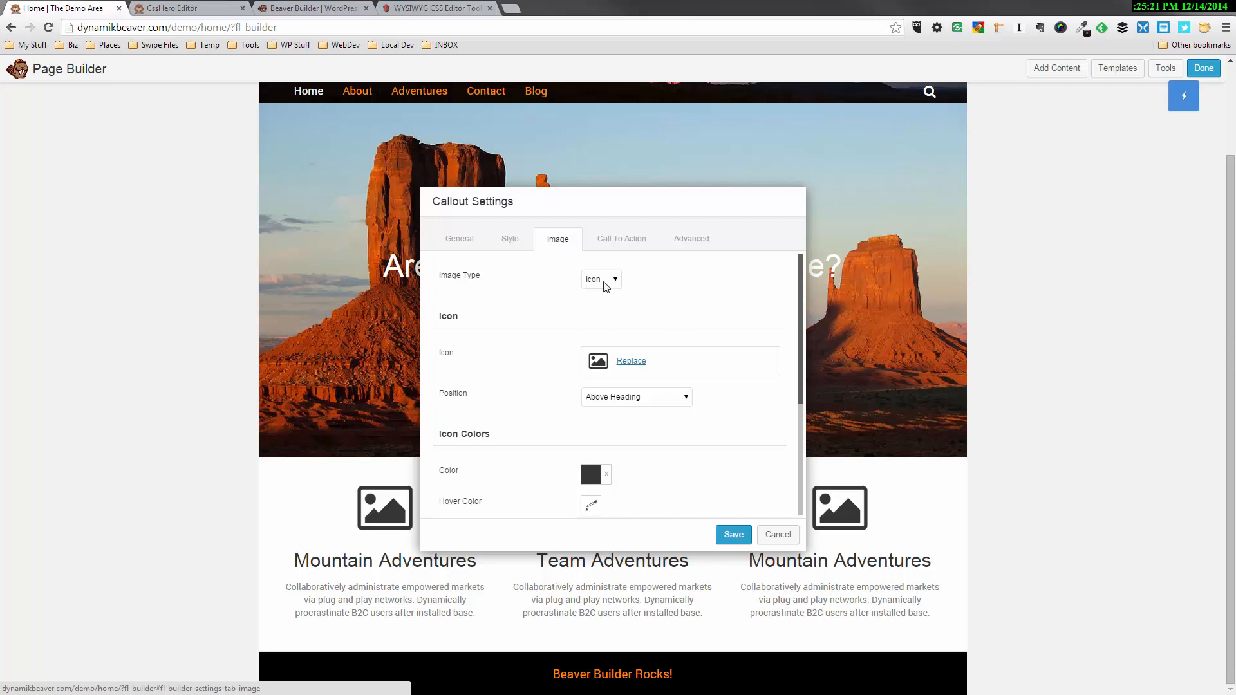
{"action": "left_click", "coordinate": [628, 362]}
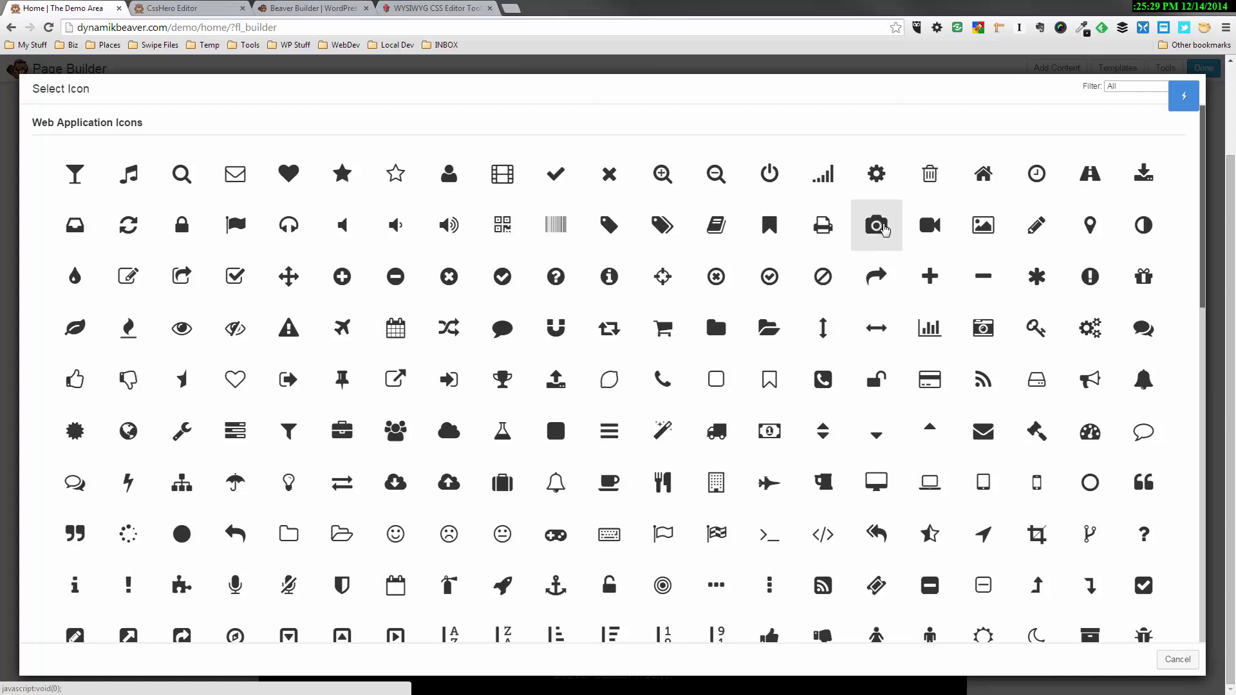
{"action": "left_click", "coordinate": [882, 228]}
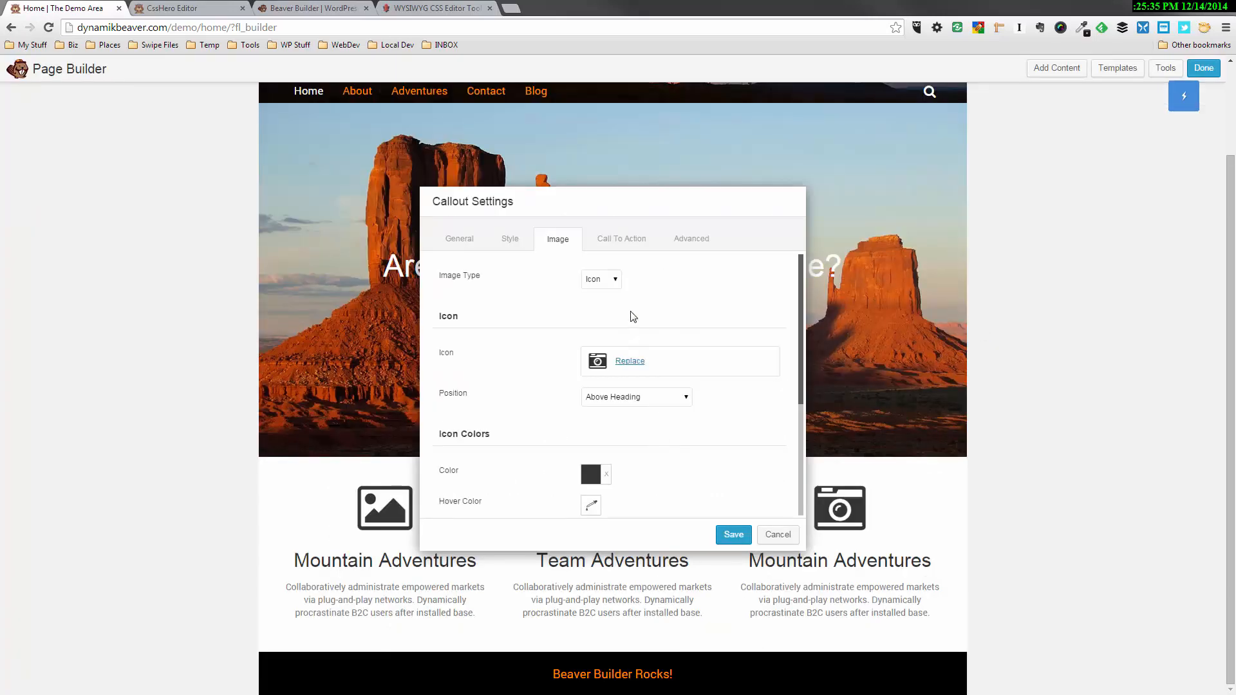
Change the third callout's heading to "Photo Adventures" and save the callout
{"action": "left_click", "coordinate": [457, 238]}
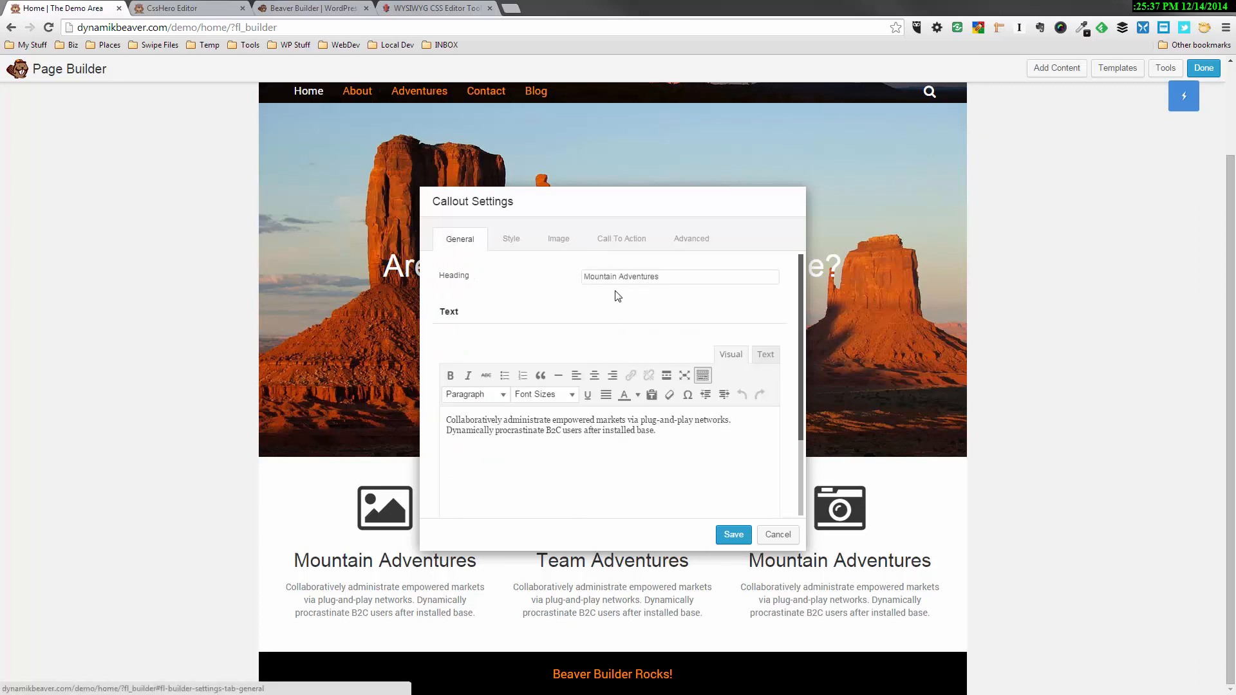
{"action": "left_click_drag", "start_coordinate": [615, 280], "coordinate": [559, 275]}
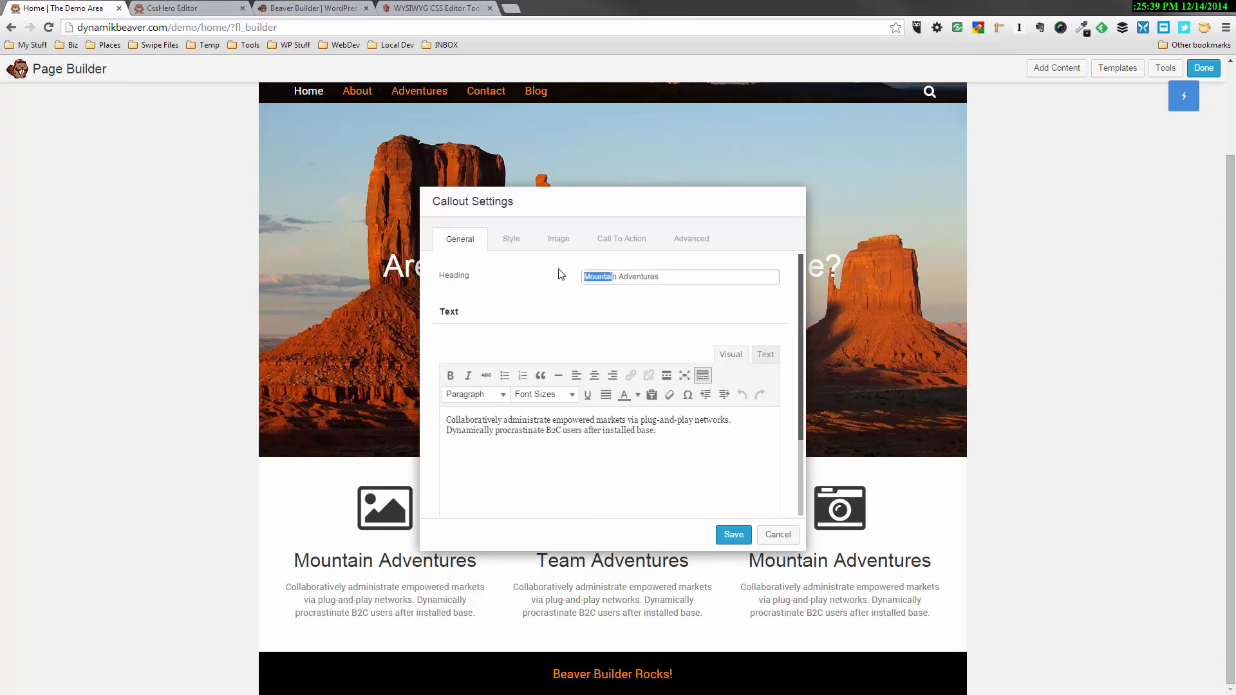
{"action": "key", "text": "Delete"}
{"action": "key", "text": "Delete"}
{"action": "key", "text": "Delete"}
{"action": "type", "text": "Photo"}
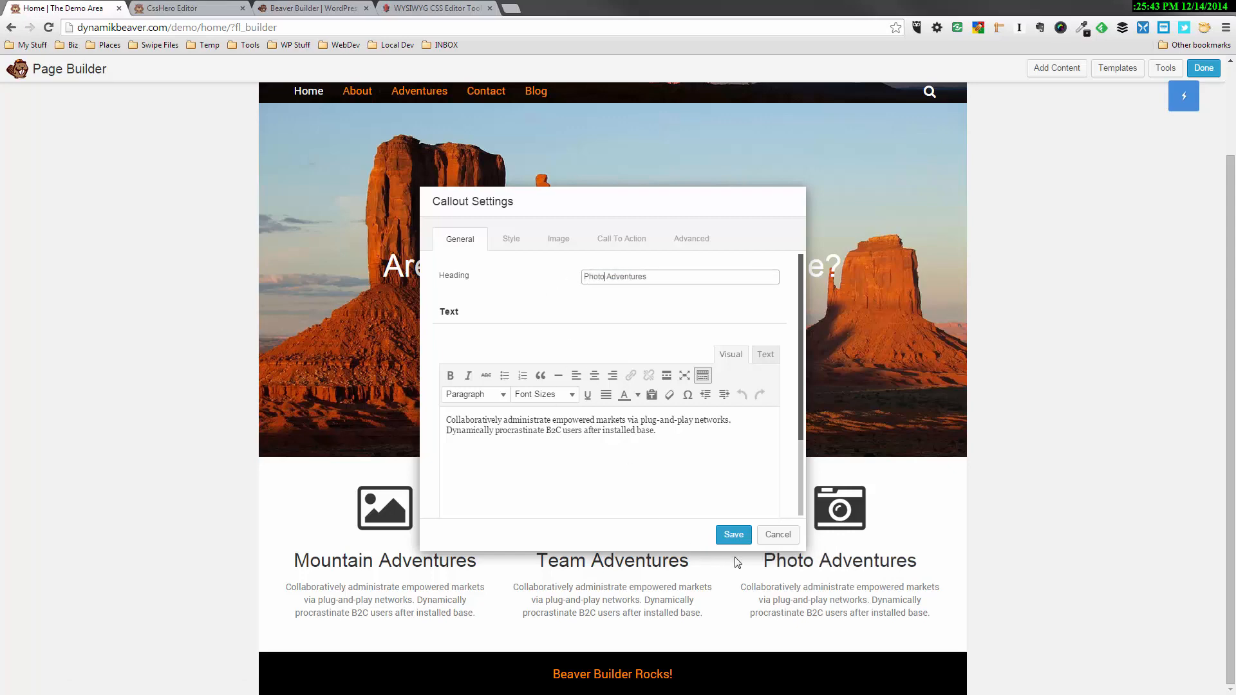
{"action": "left_click", "coordinate": [733, 534]}
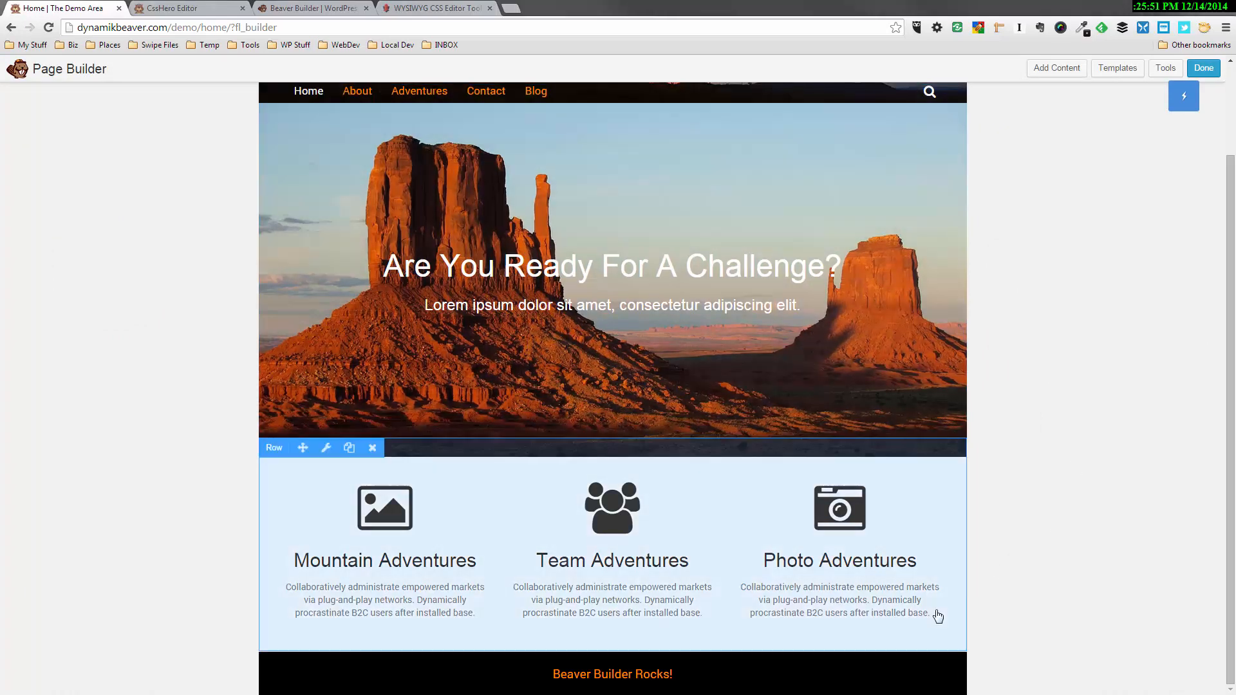
Add a Separator module from the basic modules beneath the row of three callouts
{"action": "left_click", "coordinate": [1059, 69]}
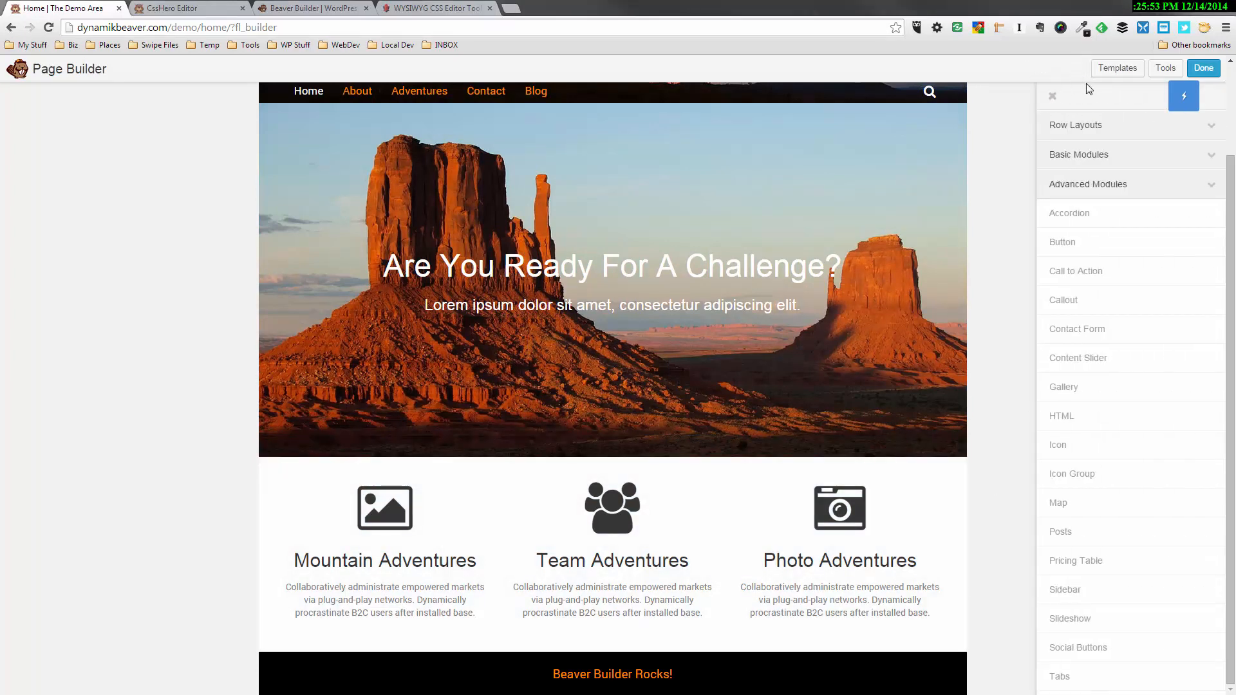
{"action": "left_click", "coordinate": [1101, 159]}
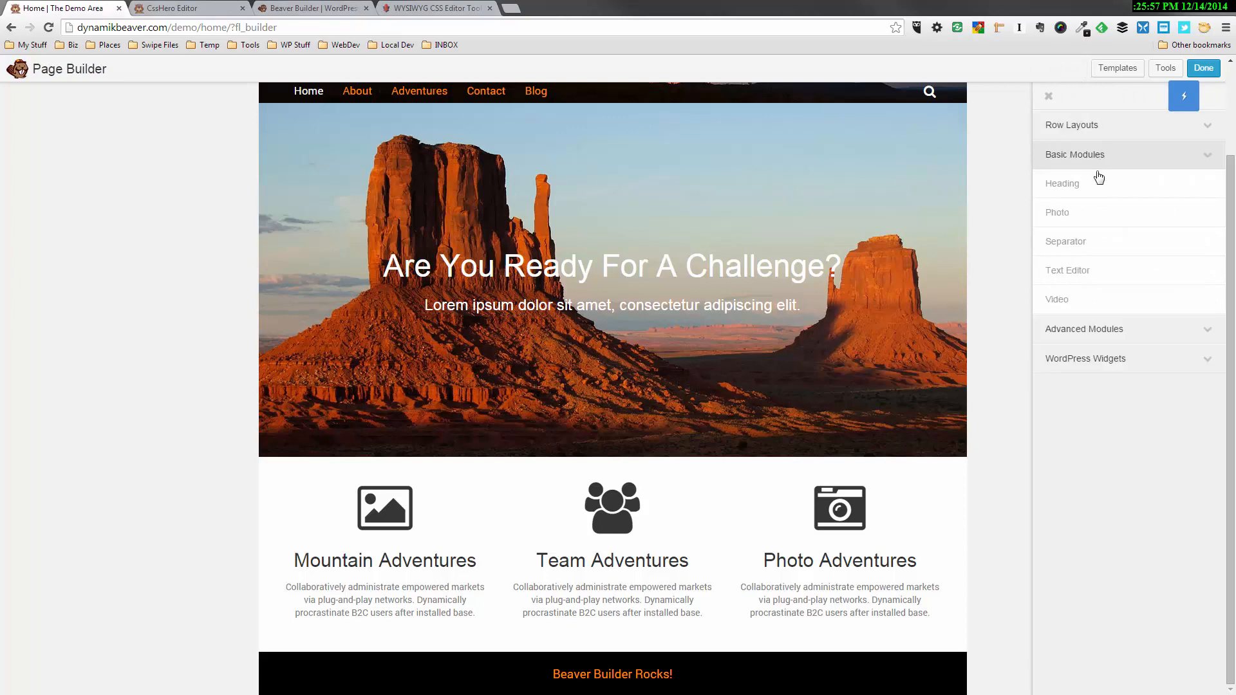
{"action": "left_click_drag", "start_coordinate": [1093, 241], "coordinate": [638, 605]}
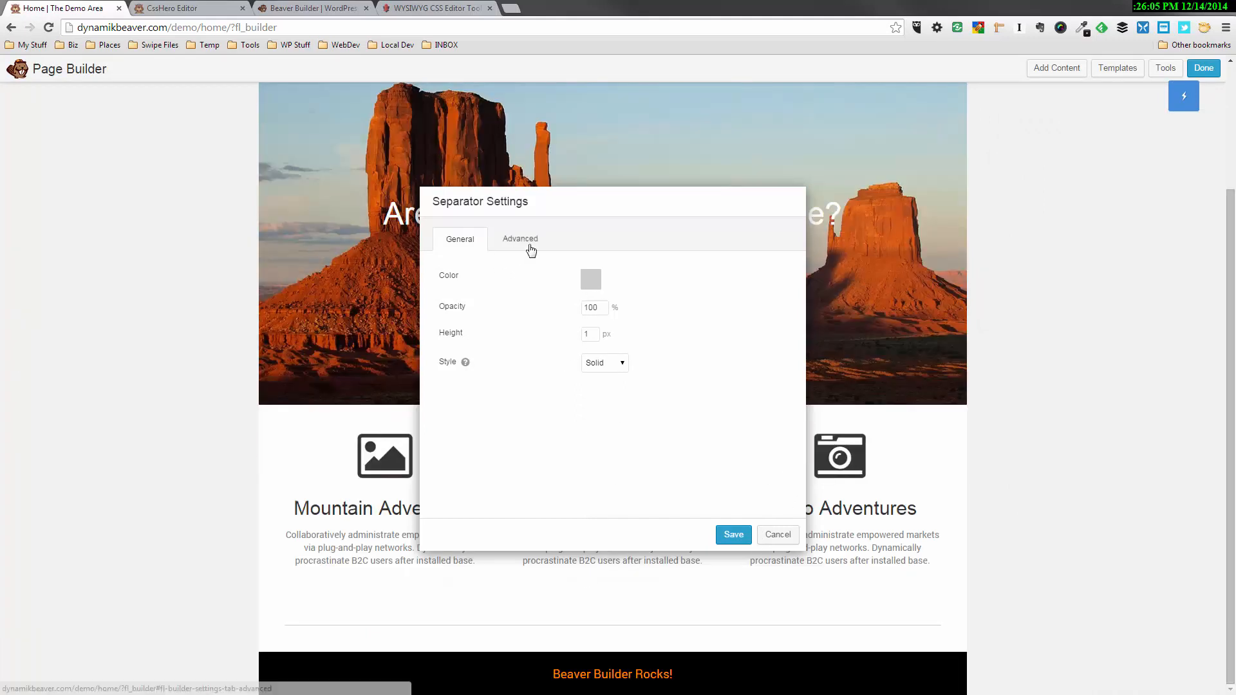
Set the separator's top margin to 0 px and bottom margin to 10 px, and save it
{"action": "left_click", "coordinate": [524, 243]}
{"action": "left_click", "coordinate": [592, 382]}
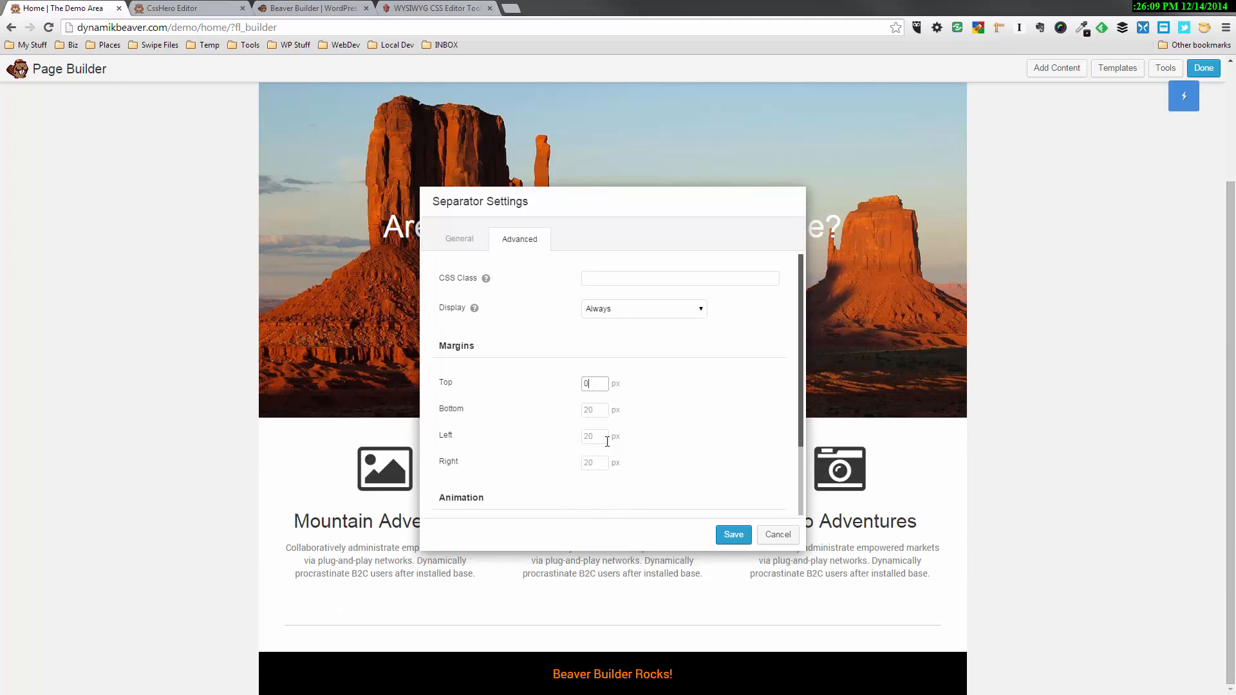
{"action": "left_click", "coordinate": [600, 410]}
{"action": "type", "text": "10"}
{"action": "left_click", "coordinate": [733, 535]}
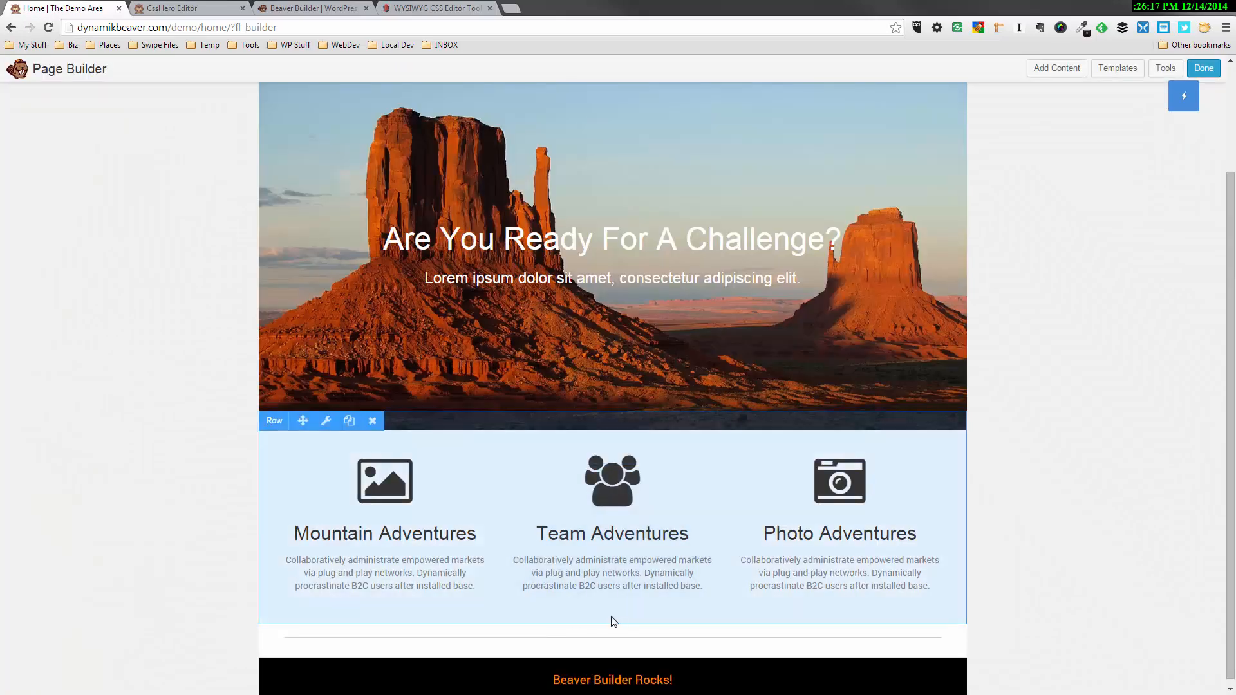
Set the bottom padding of the row holding the three callouts to 10 px and save the row
{"action": "left_click", "coordinate": [326, 421]}
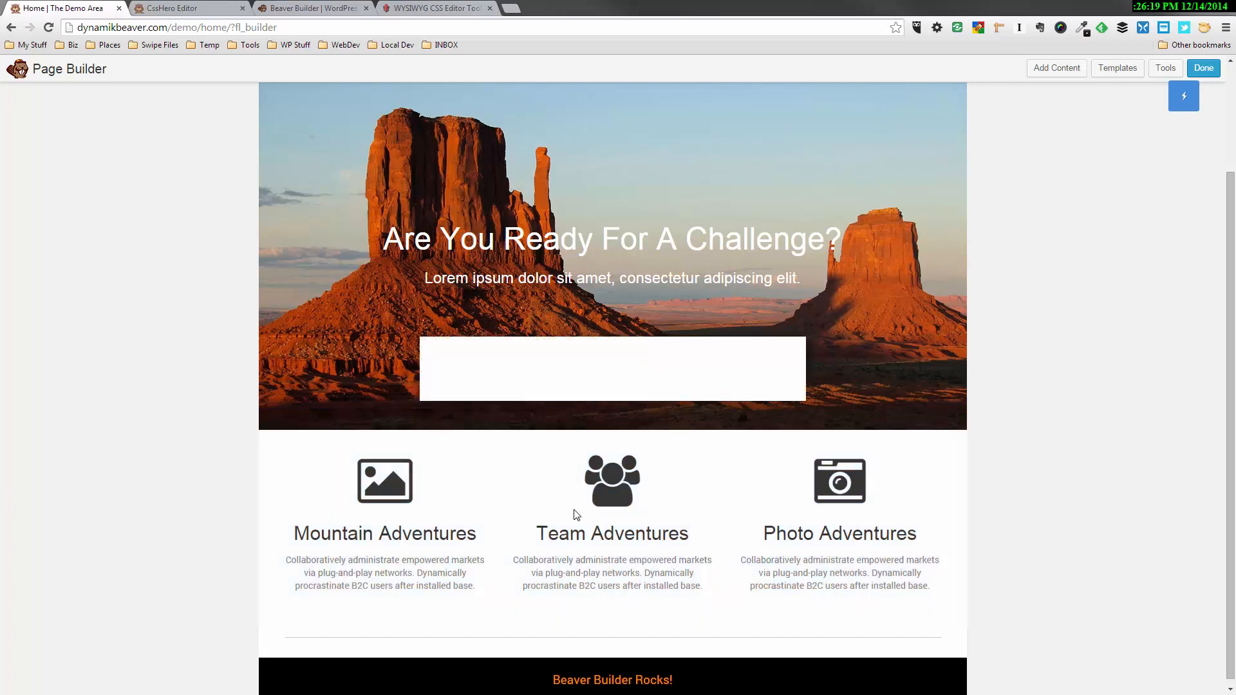
{"action": "left_click", "coordinate": [521, 241]}
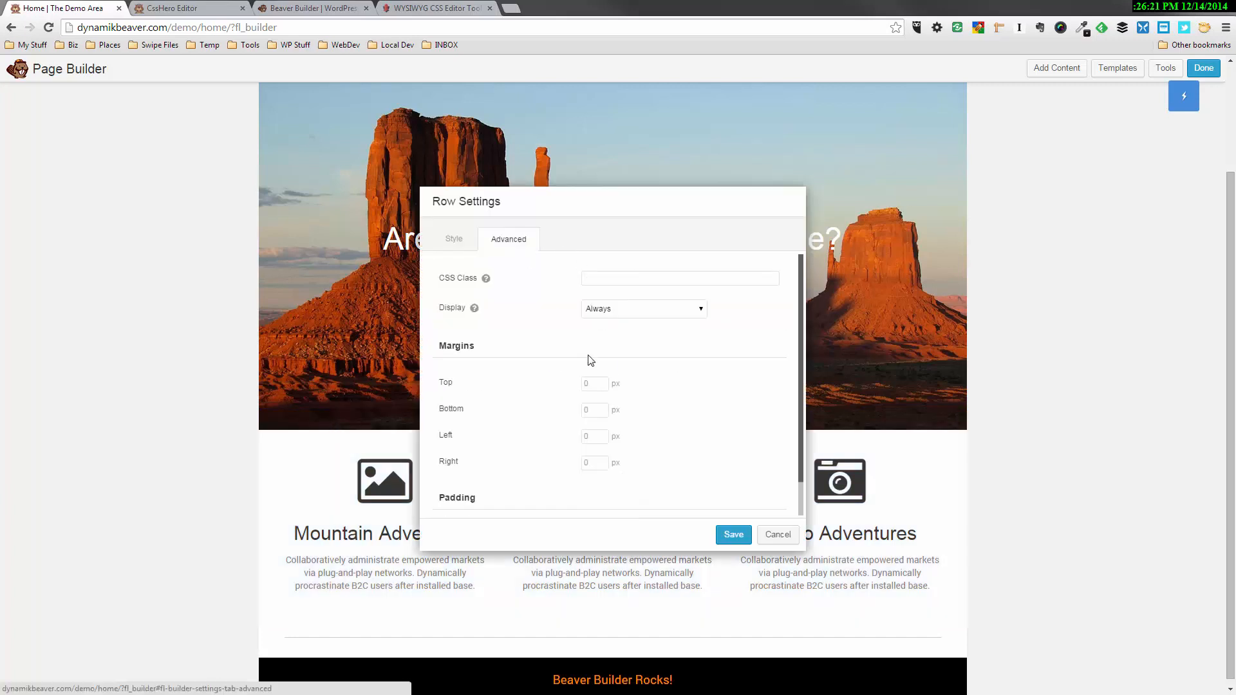
{"action": "scroll", "coordinate": [601, 425], "scroll_direction": "down", "scroll_amount": 2}
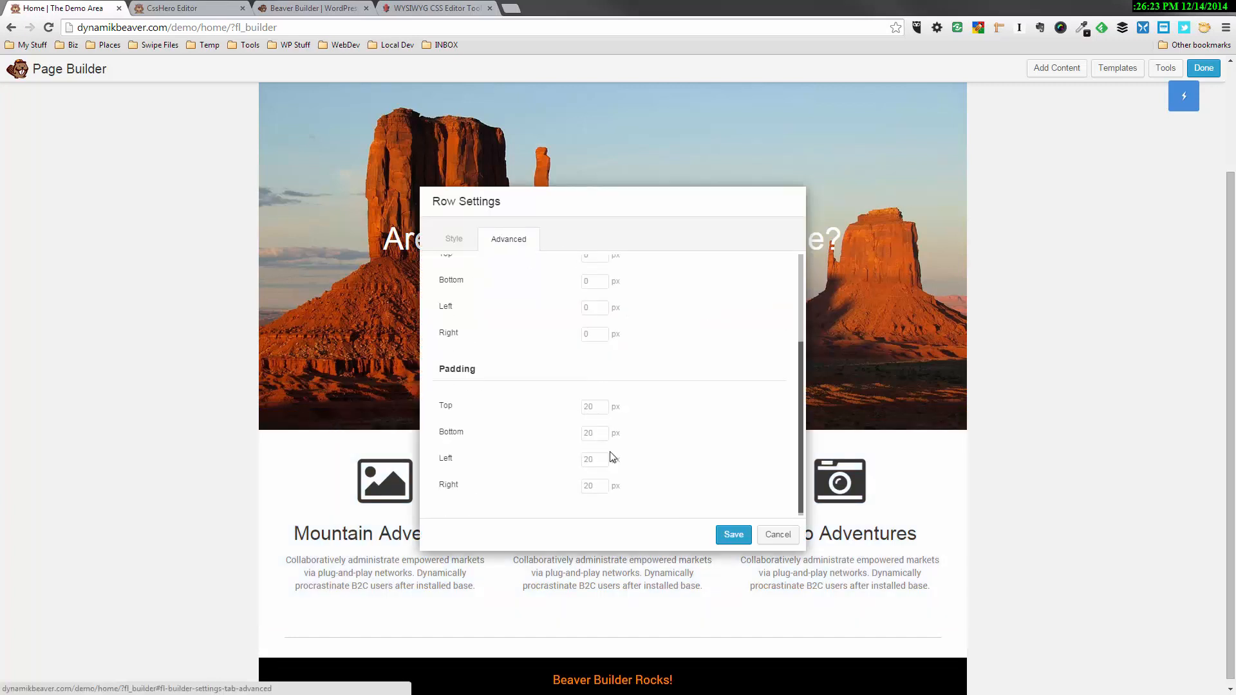
{"action": "left_click", "coordinate": [593, 432]}
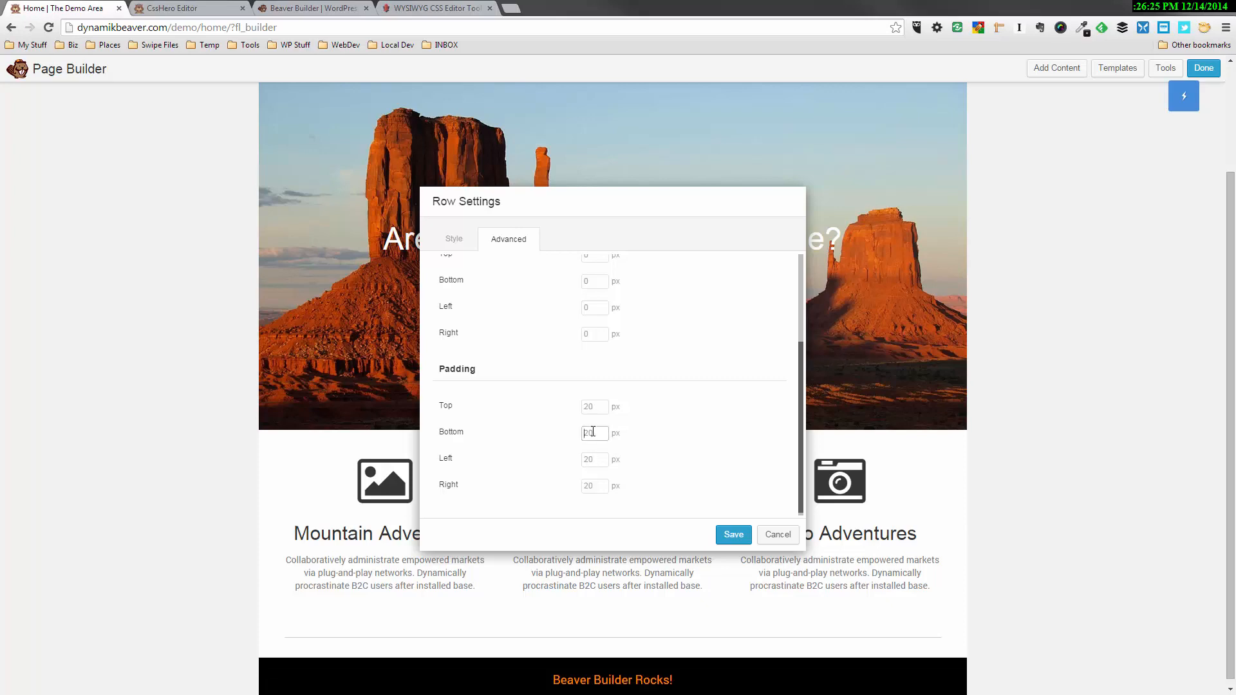
{"action": "type", "text": "10"}
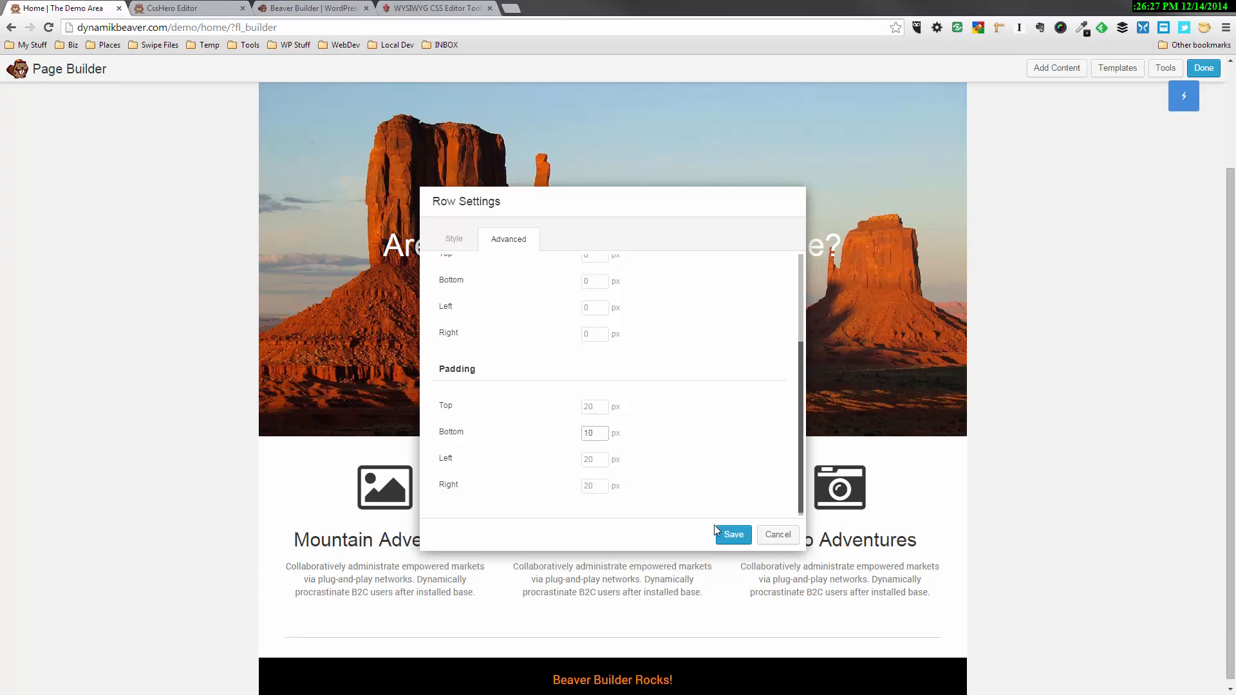
{"action": "left_click", "coordinate": [734, 535]}
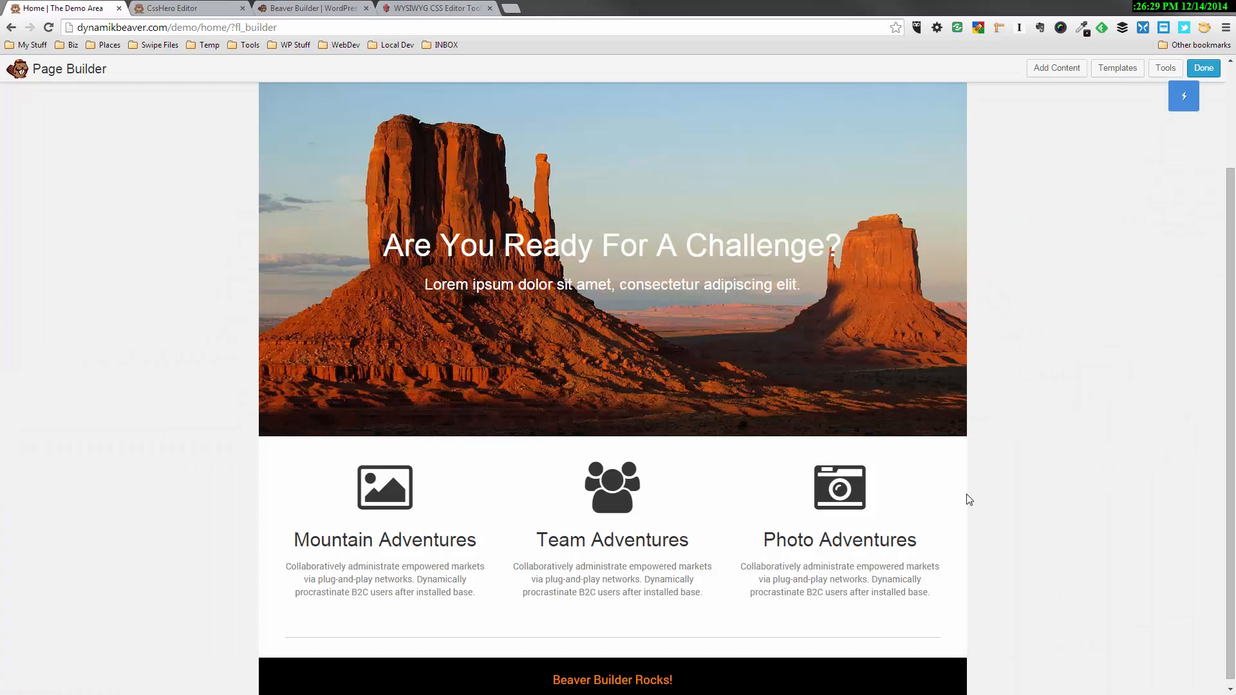
Add a Heading module beneath the three callouts with the text "Our Recent Adventures"
{"action": "mouse_move", "coordinate": [944, 502]}
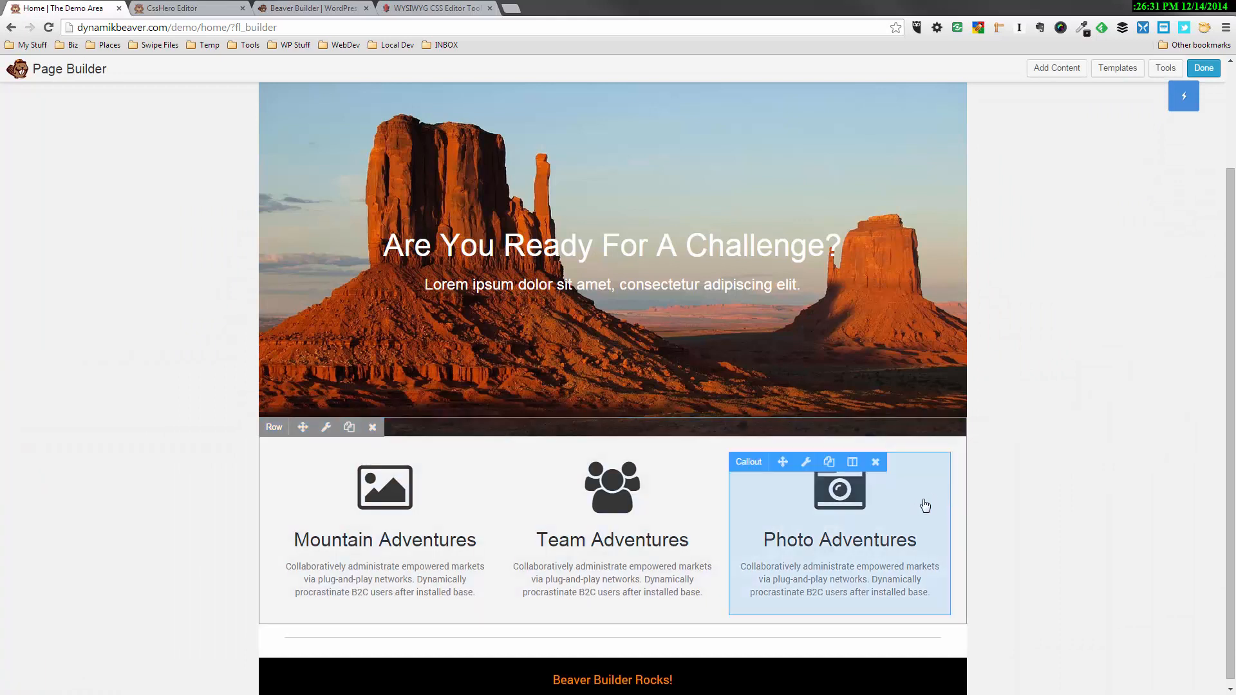
{"action": "scroll", "coordinate": [972, 501], "scroll_direction": "down", "scroll_amount": 1}
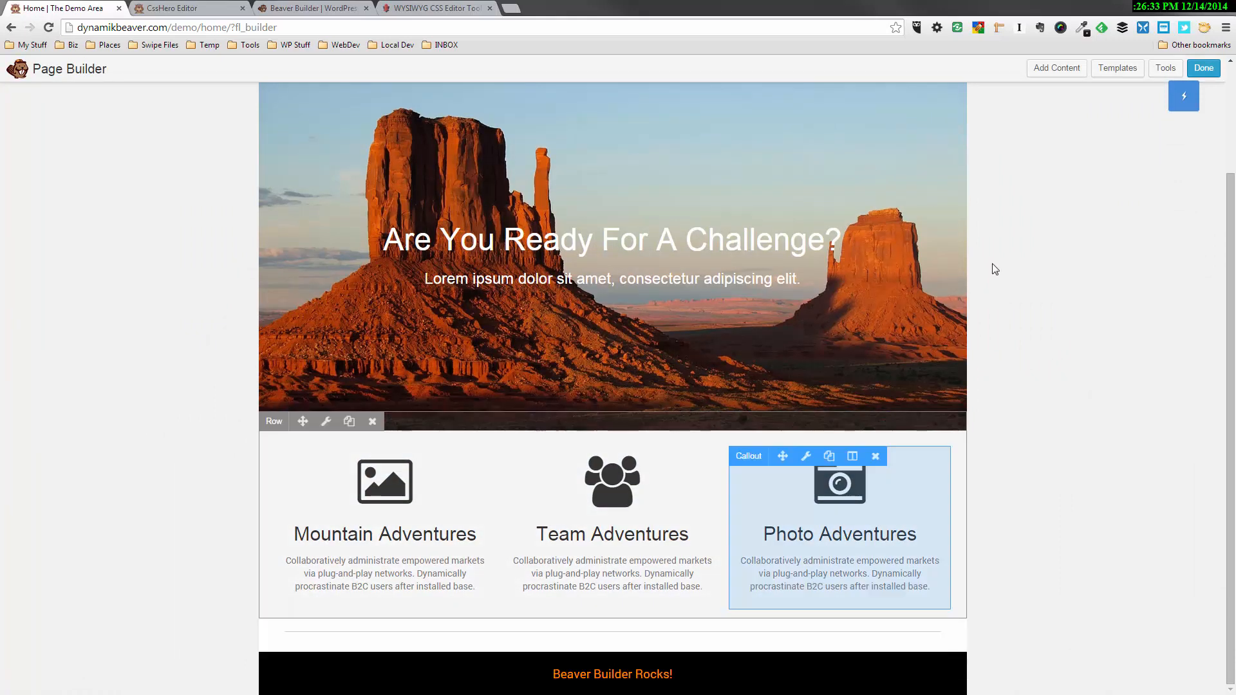
{"action": "left_click", "coordinate": [1062, 74]}
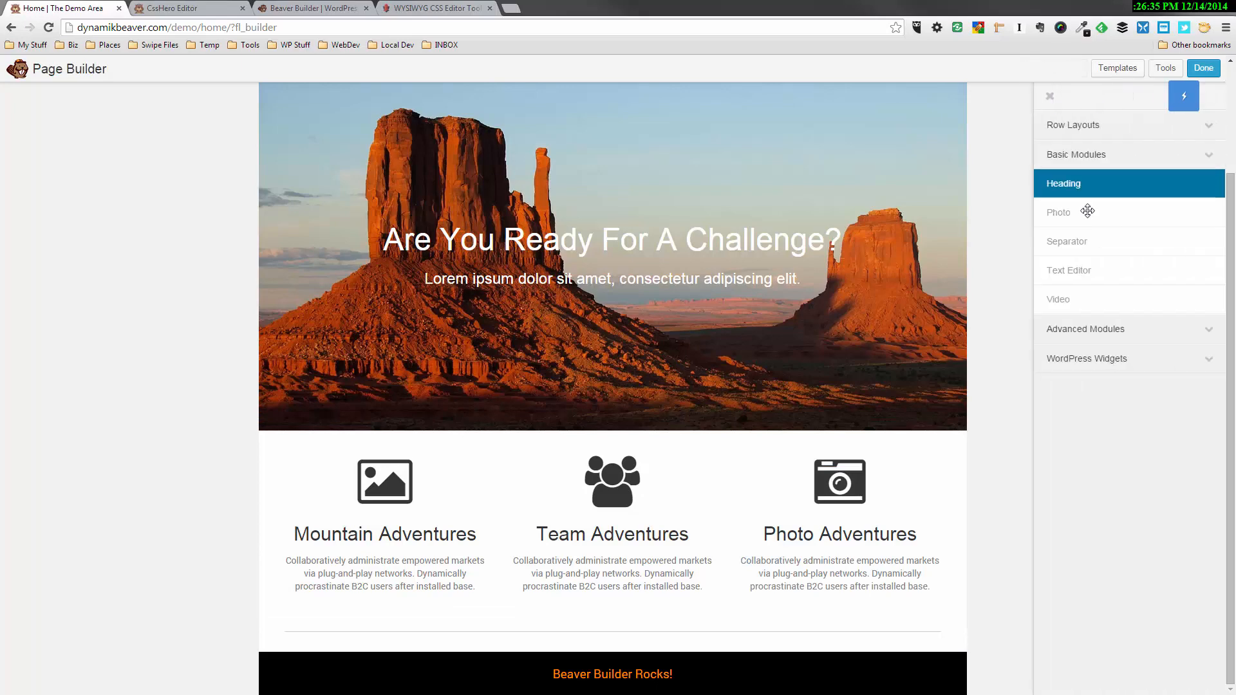
{"action": "left_click_drag", "start_coordinate": [1084, 189], "coordinate": [631, 572]}
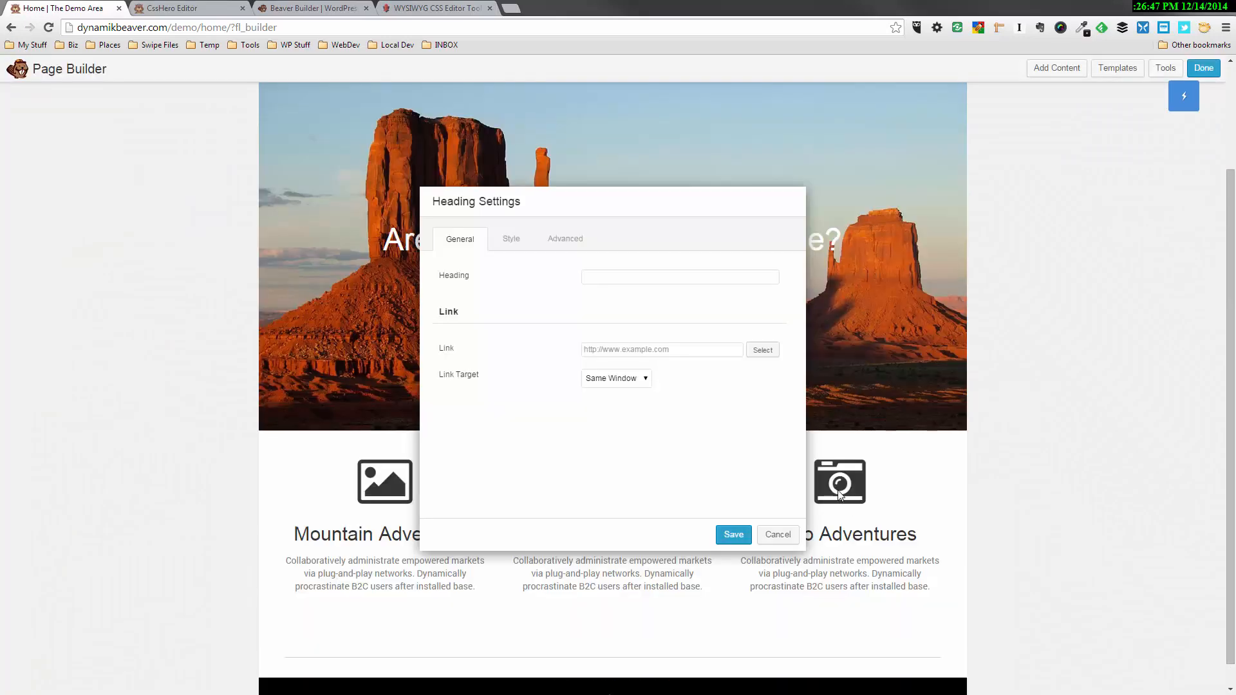
{"action": "left_click", "coordinate": [607, 277]}
{"action": "type", "text": "Our Recent Adventures"}
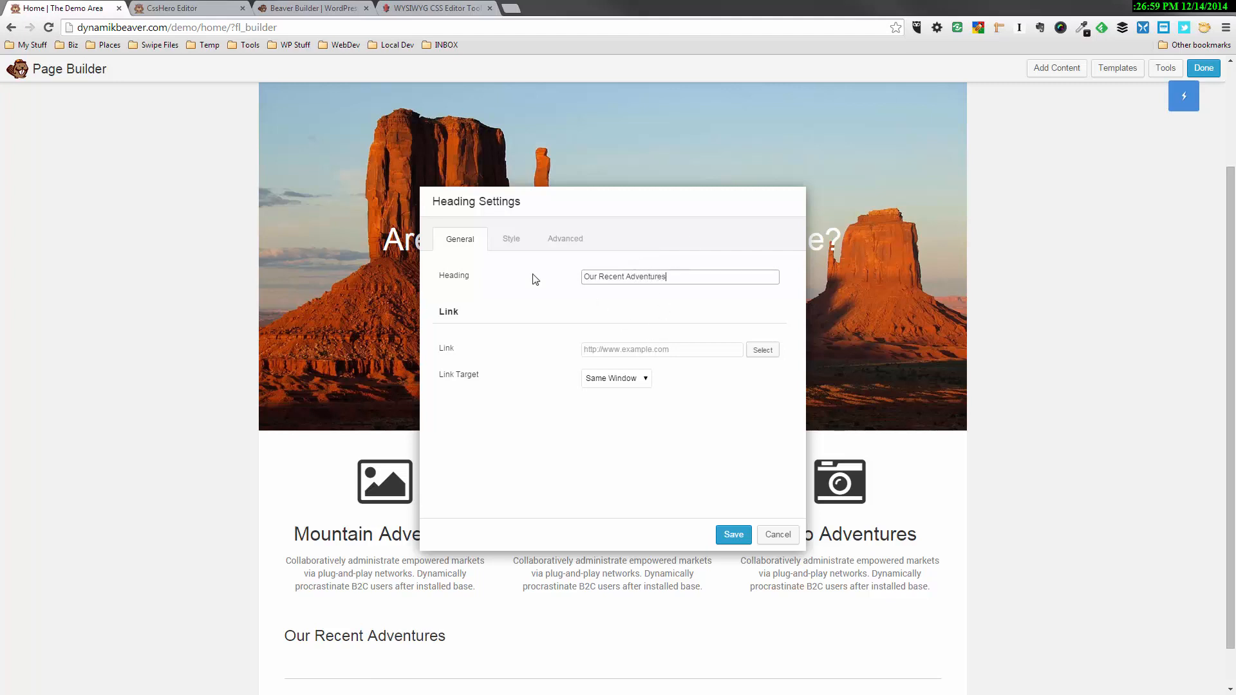
Set the new heading's tag to h2 and its alignment to Center
{"action": "left_click", "coordinate": [511, 239]}
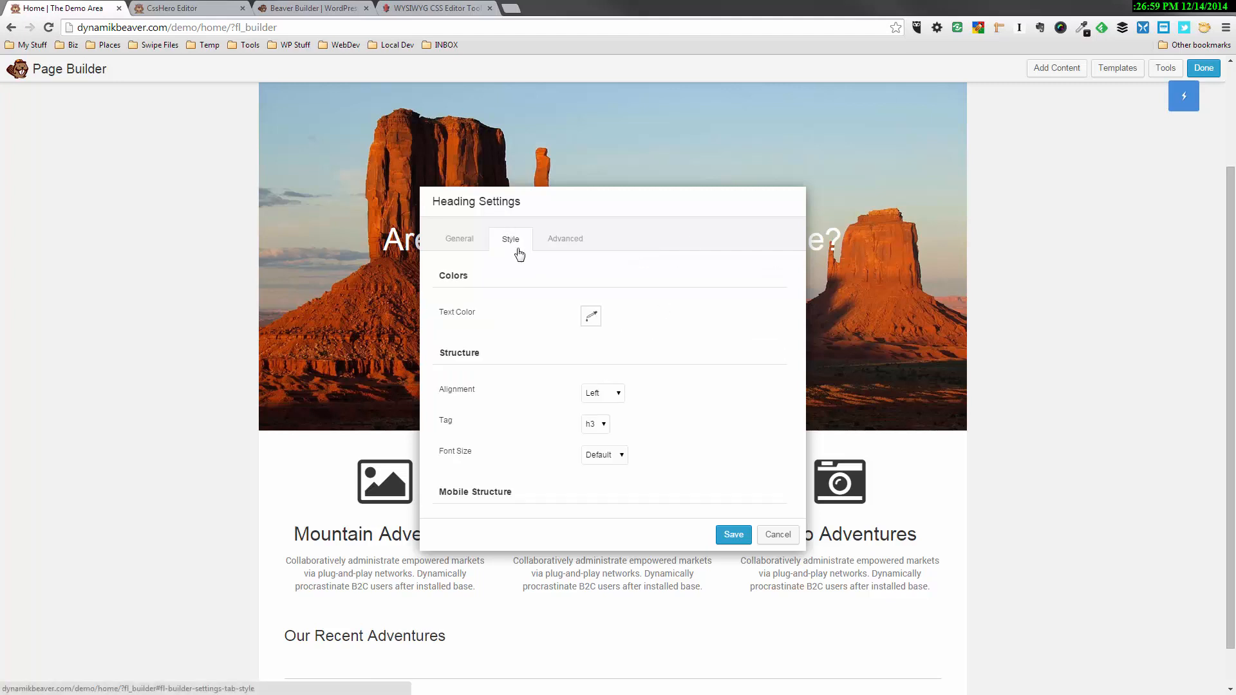
{"action": "left_click", "coordinate": [604, 424]}
{"action": "left_click", "coordinate": [603, 447]}
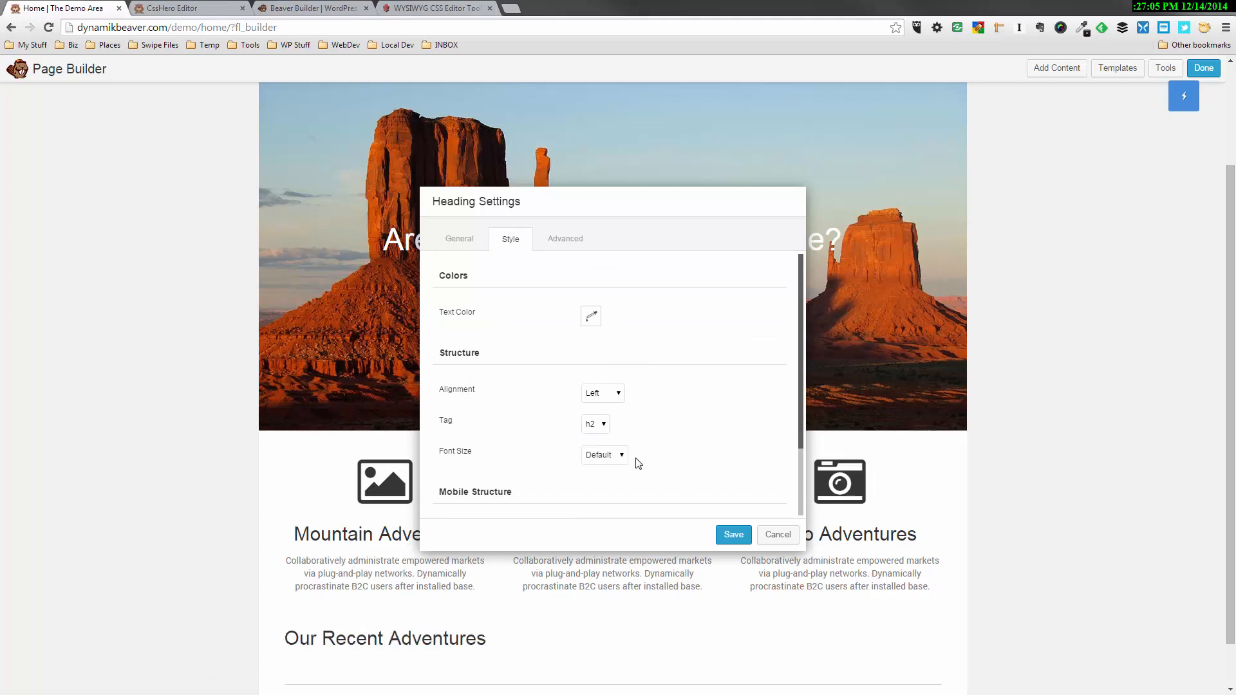
{"action": "left_click", "coordinate": [610, 393]}
{"action": "left_click", "coordinate": [605, 417]}
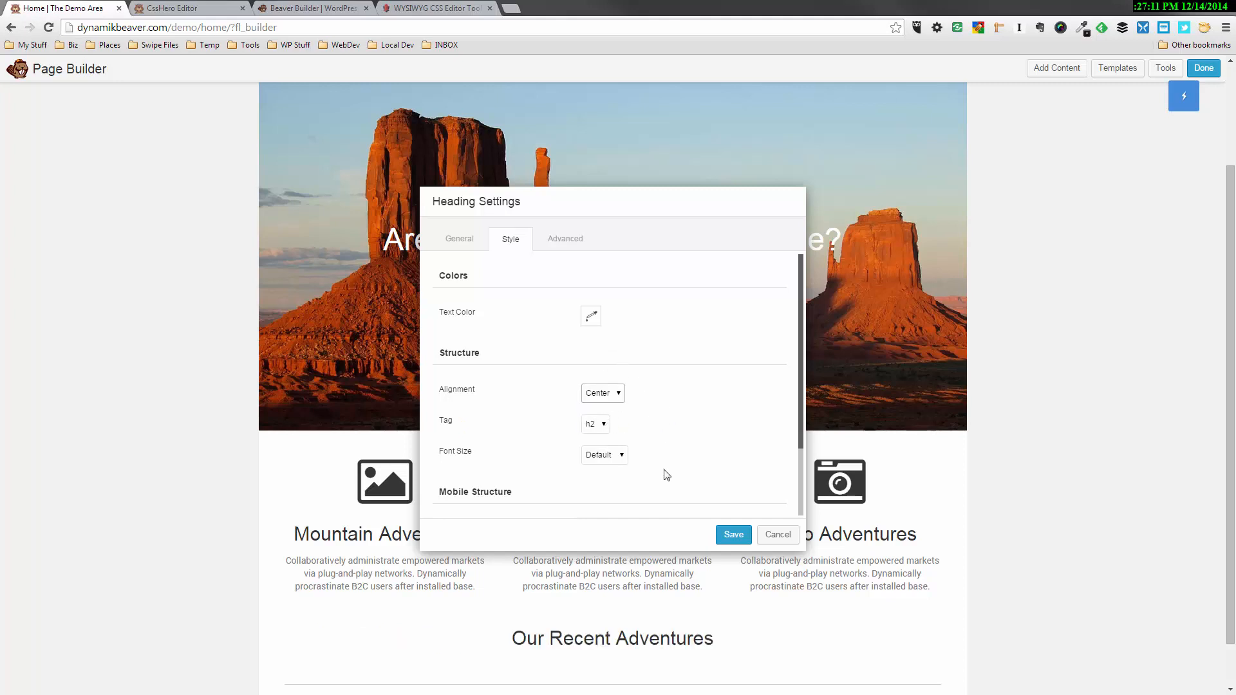
Give the "Our Recent Adventures" heading a custom font size of 36 px and save it
{"action": "left_click", "coordinate": [598, 455]}
{"action": "left_click", "coordinate": [608, 480]}
{"action": "double_click", "coordinate": [601, 482]}
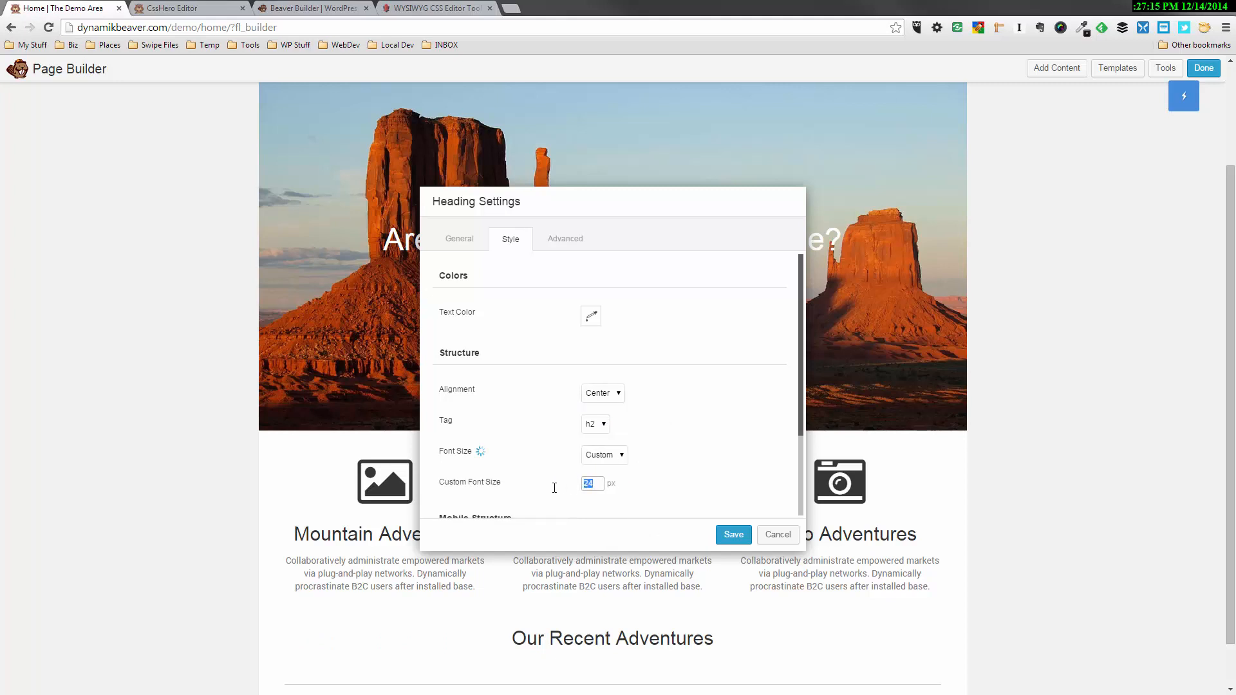
{"action": "key", "text": "BackSpace"}
{"action": "type", "text": "36"}
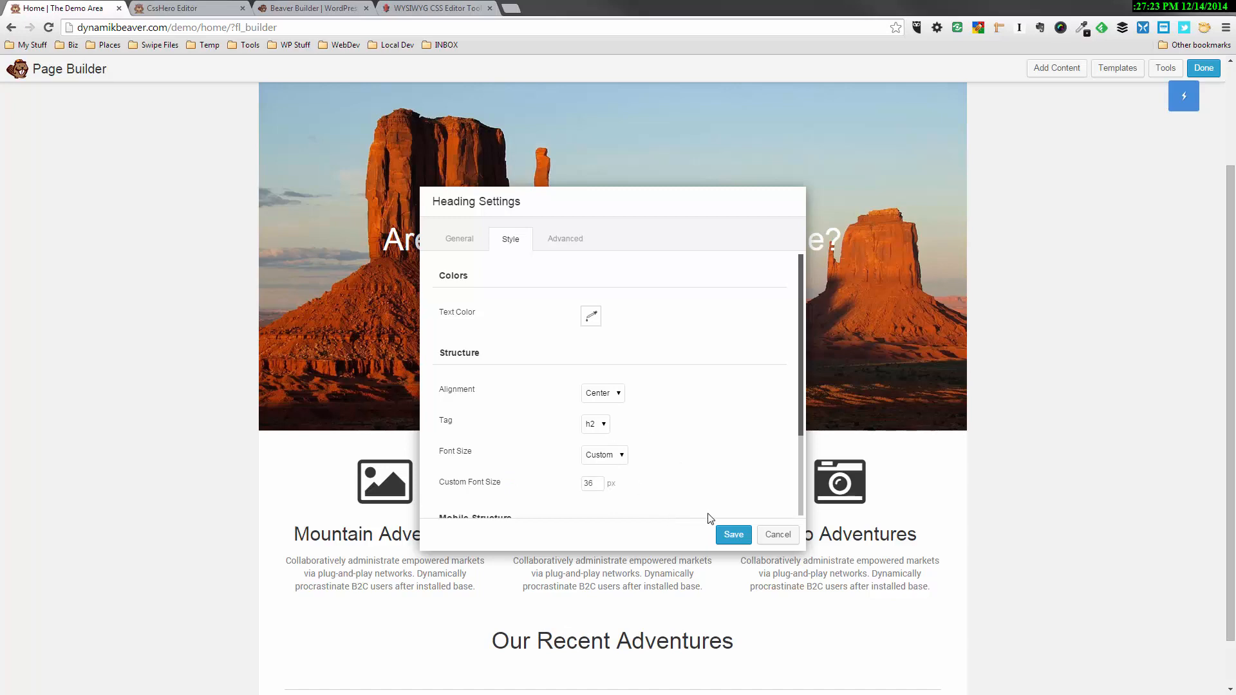
{"action": "left_click", "coordinate": [735, 535]}
Move the "Our Recent Adventures" heading out of the callouts row into its own row above the separator
{"action": "scroll", "coordinate": [998, 415], "scroll_direction": "down", "scroll_amount": 1}
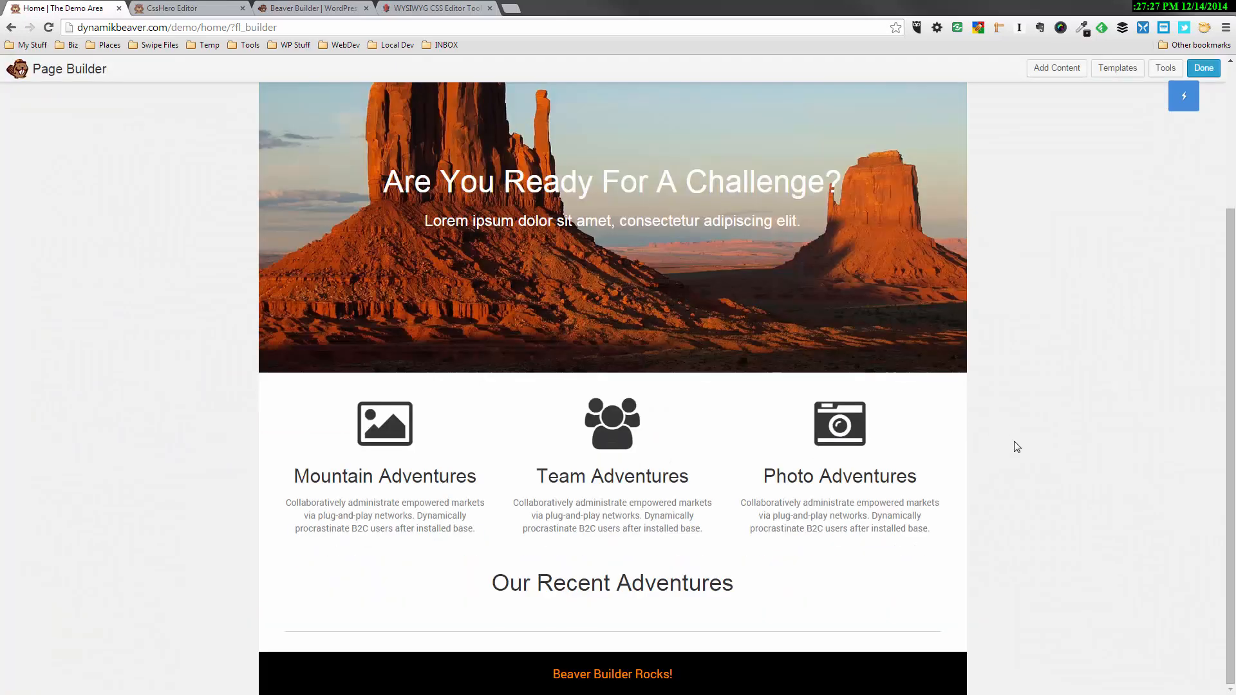
{"action": "mouse_move", "coordinate": [617, 604]}
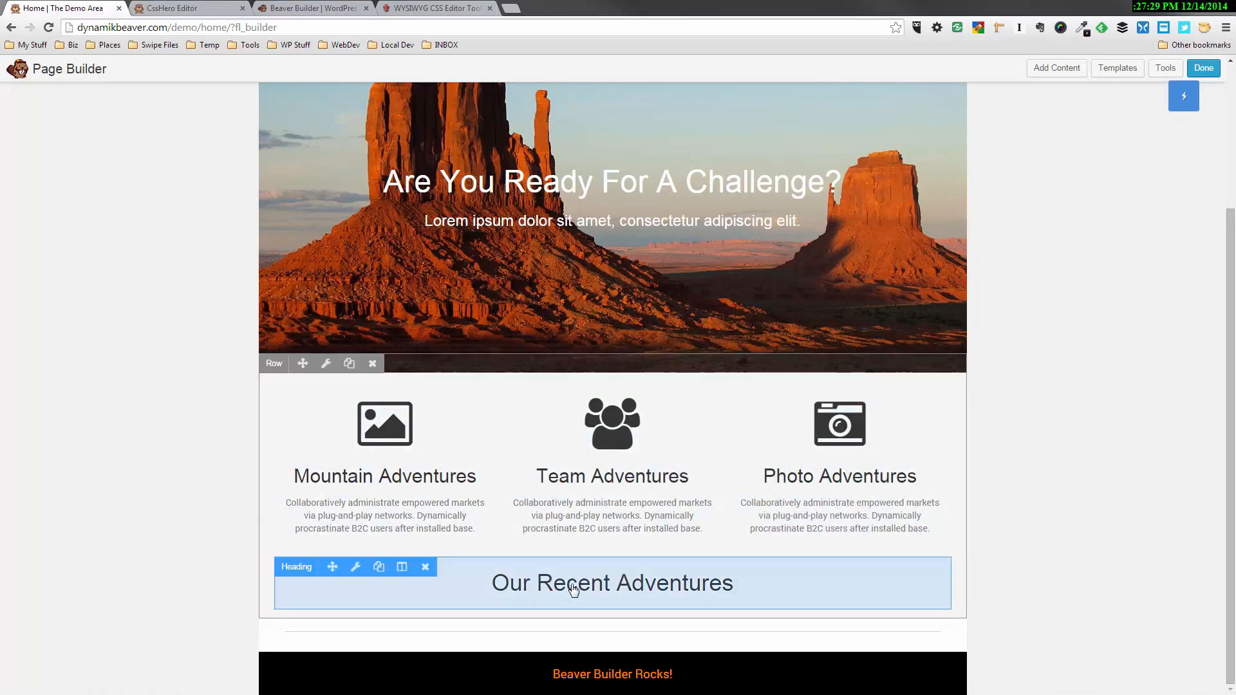
{"action": "mouse_move", "coordinate": [572, 593]}
{"action": "left_mouse_down"}
{"action": "mouse_move", "coordinate": [562, 654]}
{"action": "mouse_move", "coordinate": [574, 597]}
{"action": "left_mouse_up"}
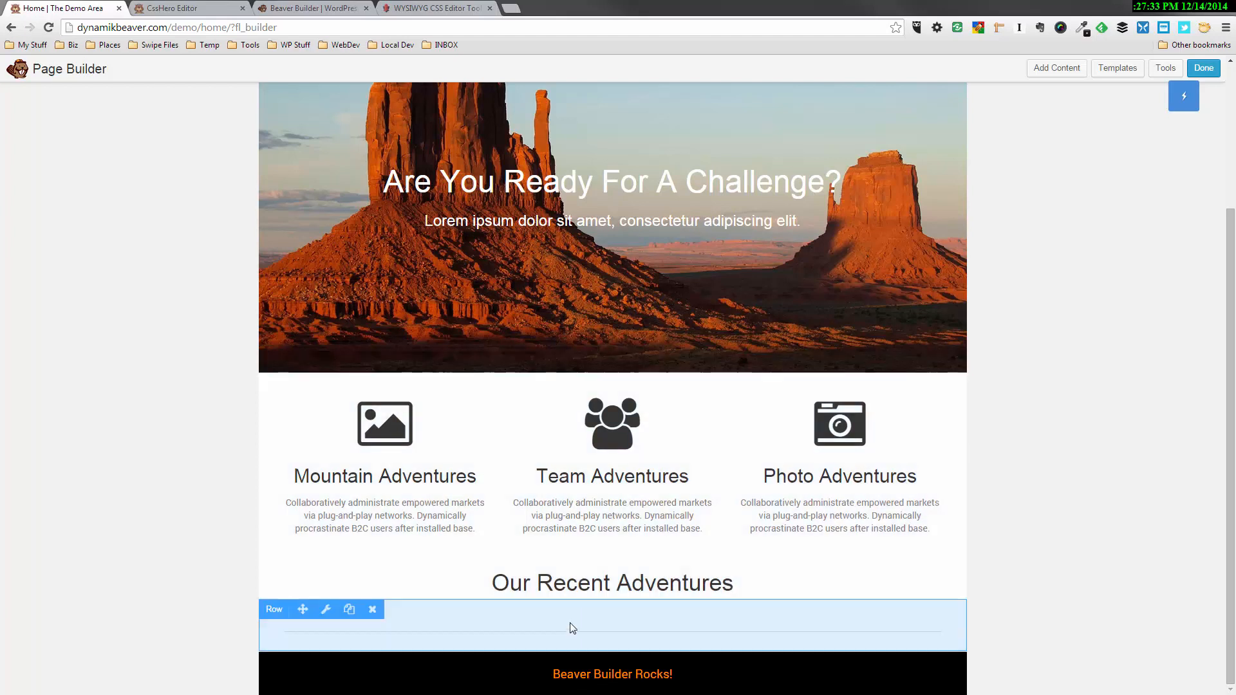
{"action": "left_click_drag", "start_coordinate": [302, 609], "coordinate": [335, 587]}
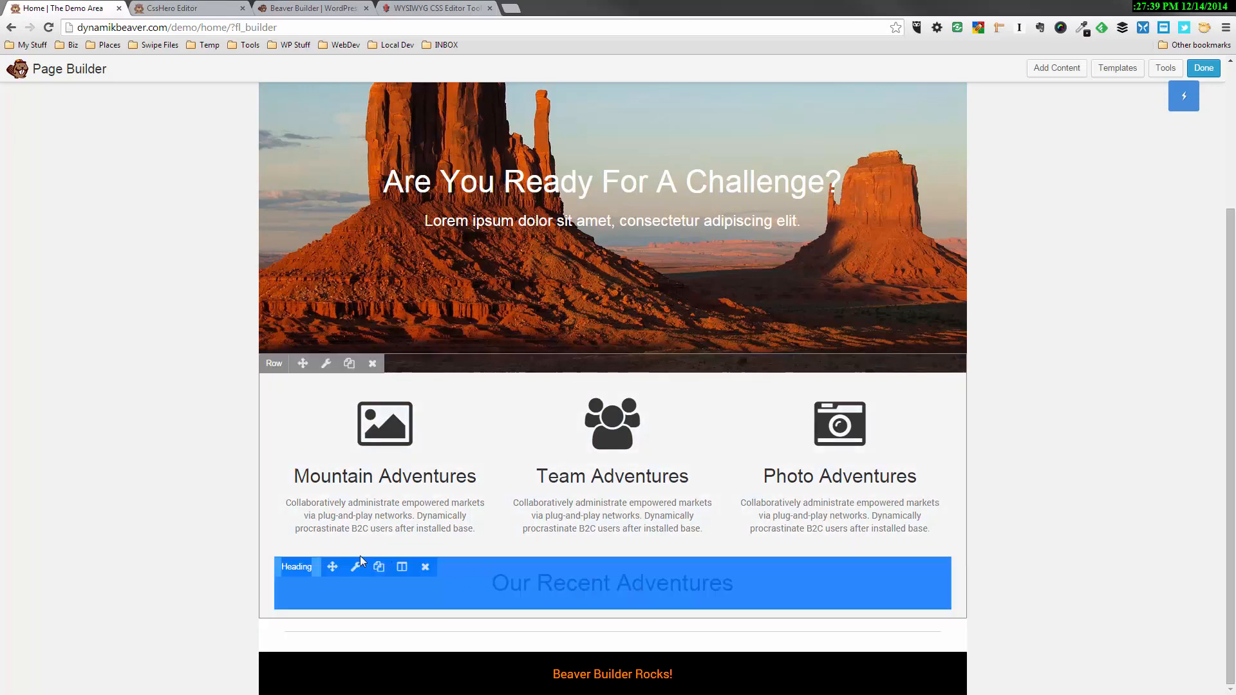
{"action": "left_click_drag", "start_coordinate": [332, 565], "coordinate": [364, 678]}
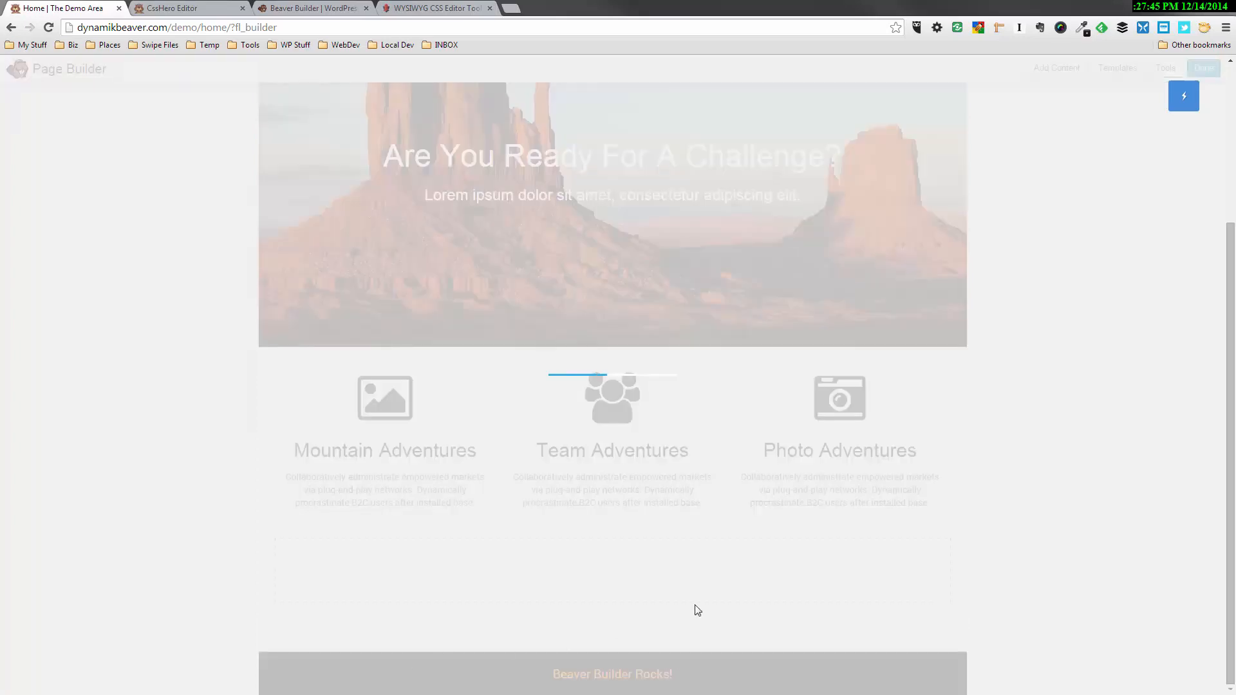
{"action": "scroll", "coordinate": [756, 585], "scroll_direction": "down", "scroll_amount": 1}
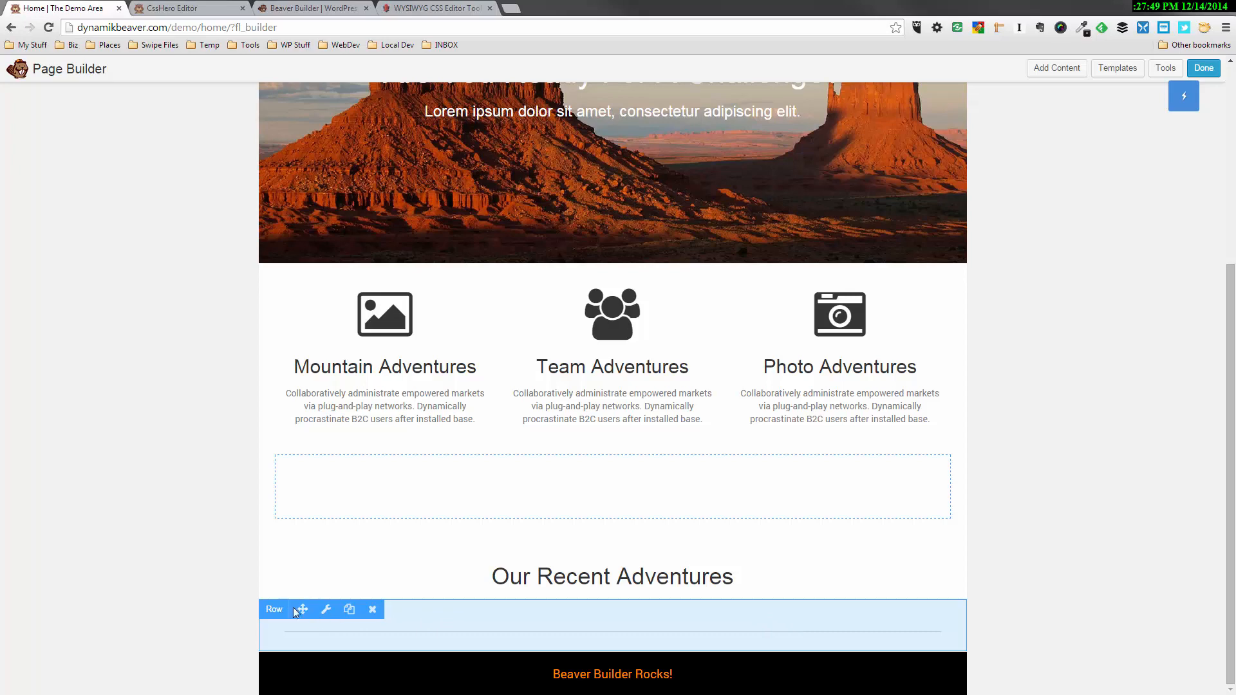
Move the separator row above the "Our Recent Adventures" heading and remove the empty column beneath the callouts
{"action": "left_click_drag", "start_coordinate": [302, 608], "coordinate": [313, 473]}
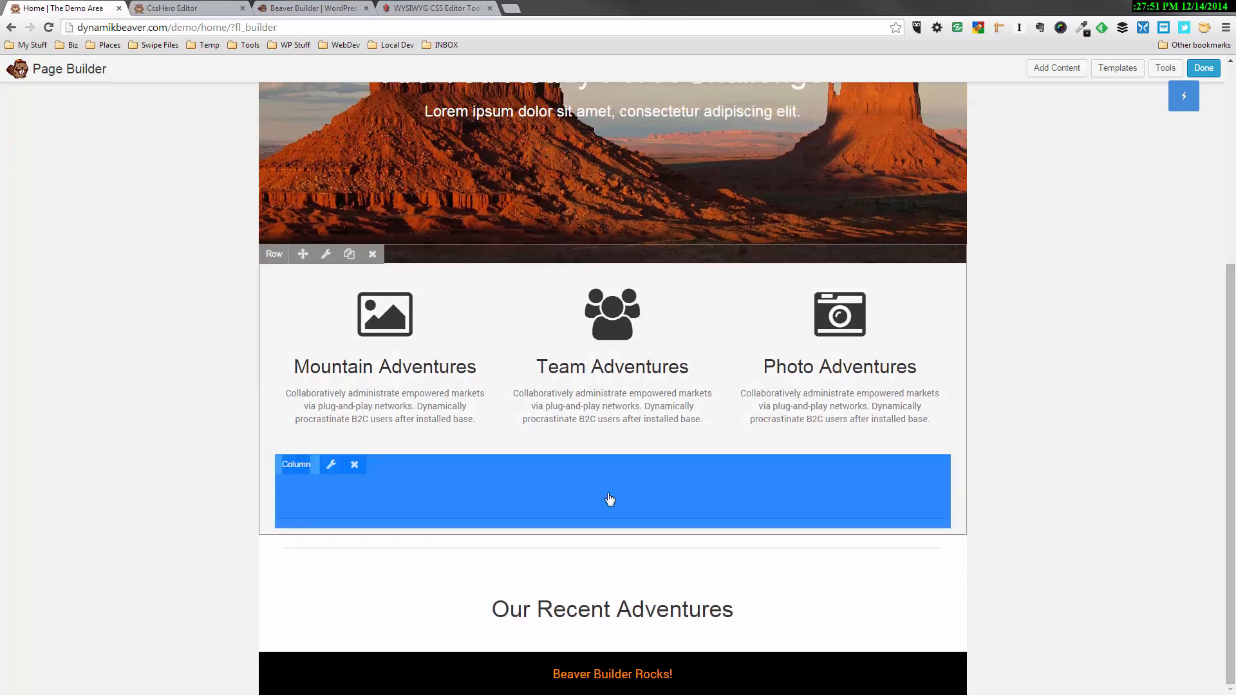
{"action": "left_click", "coordinate": [354, 464]}
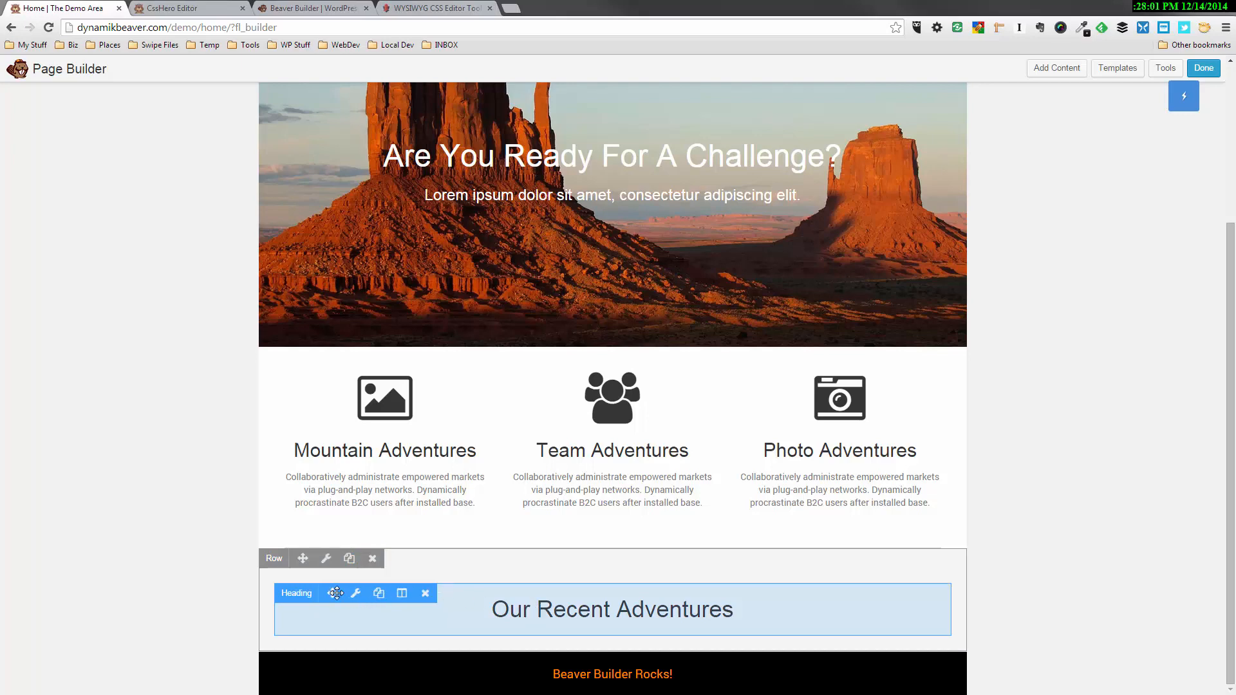
Combine the heading and separator in one row with the separator on top, and remove the first empty row below
{"action": "left_click_drag", "start_coordinate": [332, 593], "coordinate": [334, 482]}
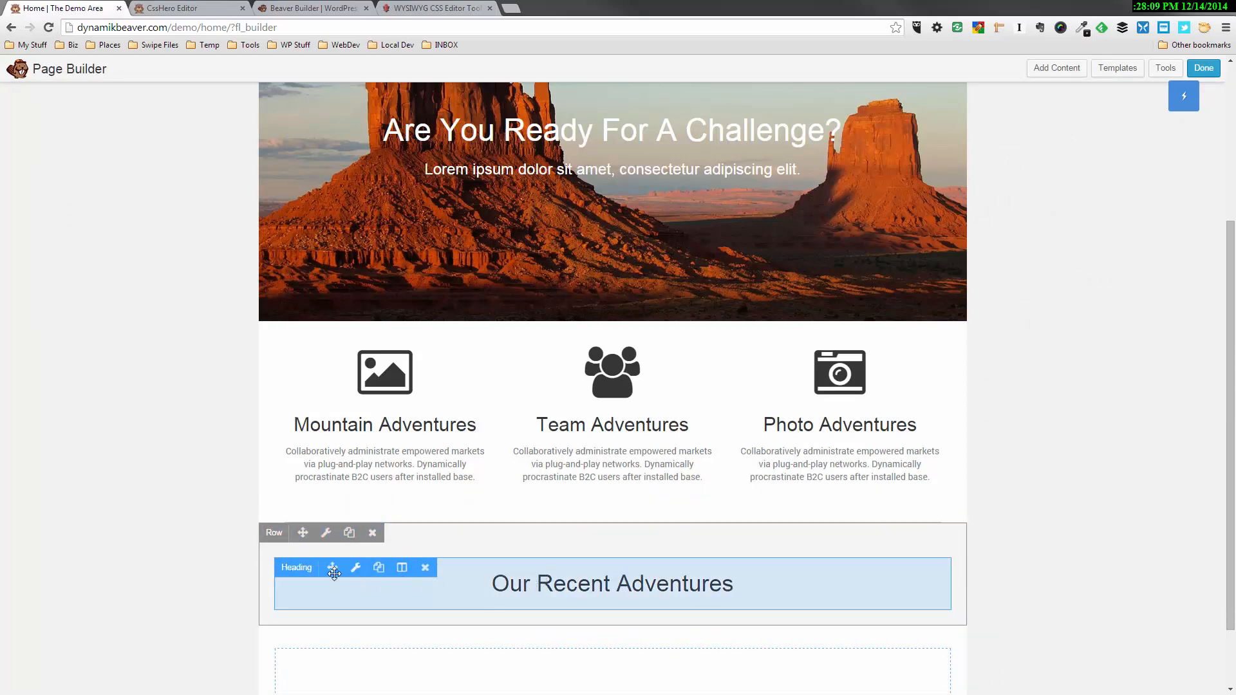
{"action": "left_click_drag", "start_coordinate": [334, 574], "coordinate": [334, 484]}
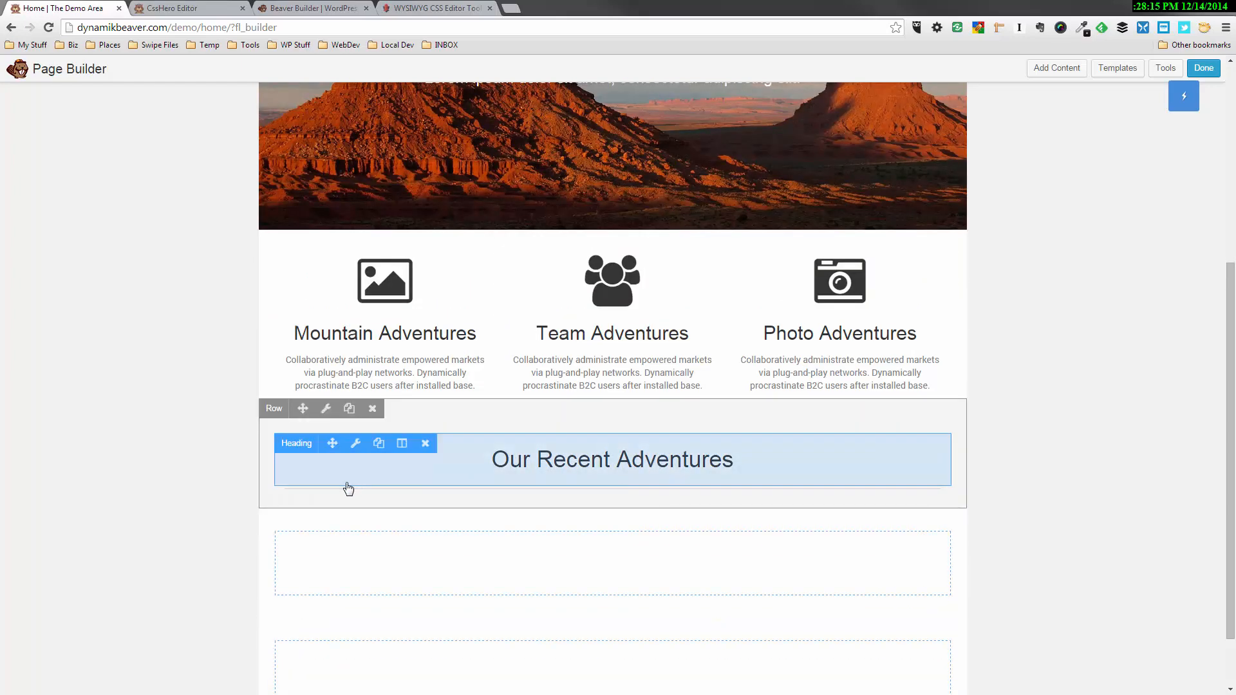
{"action": "left_click_drag", "start_coordinate": [337, 502], "coordinate": [343, 444]}
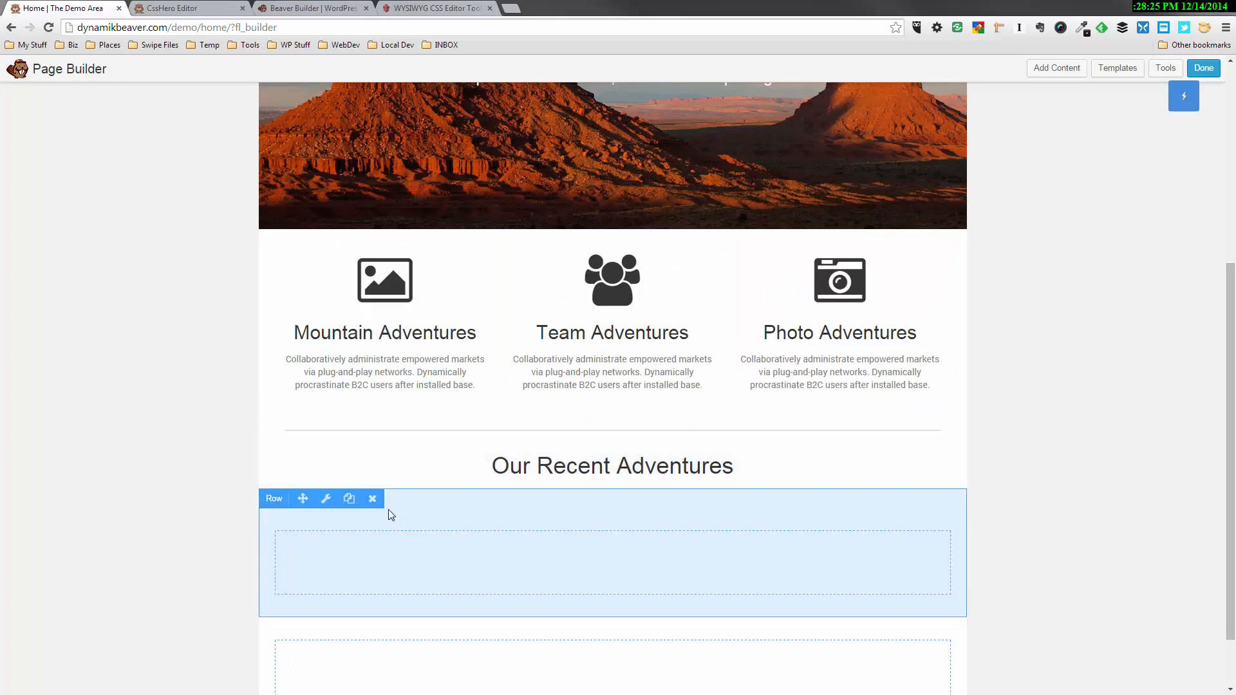
{"action": "left_click", "coordinate": [372, 500]}
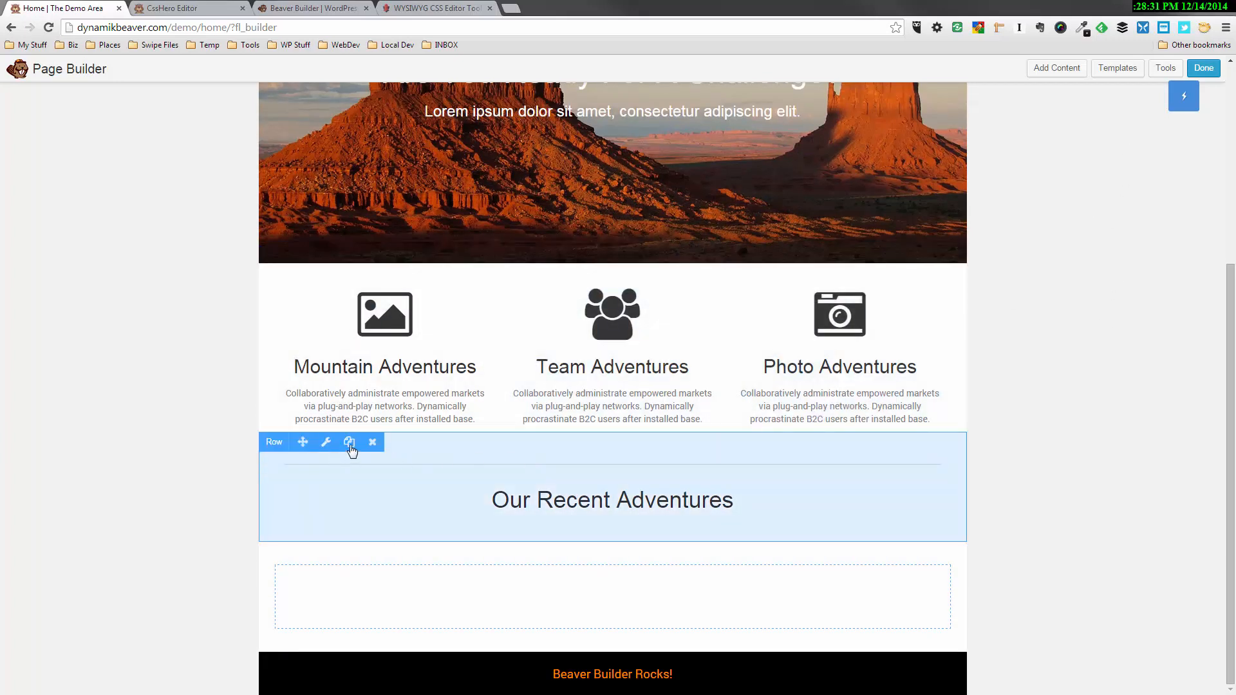
Duplicate the separator and heading row, and arrange the separator above the heading in the upper copy
{"action": "left_click", "coordinate": [350, 443]}
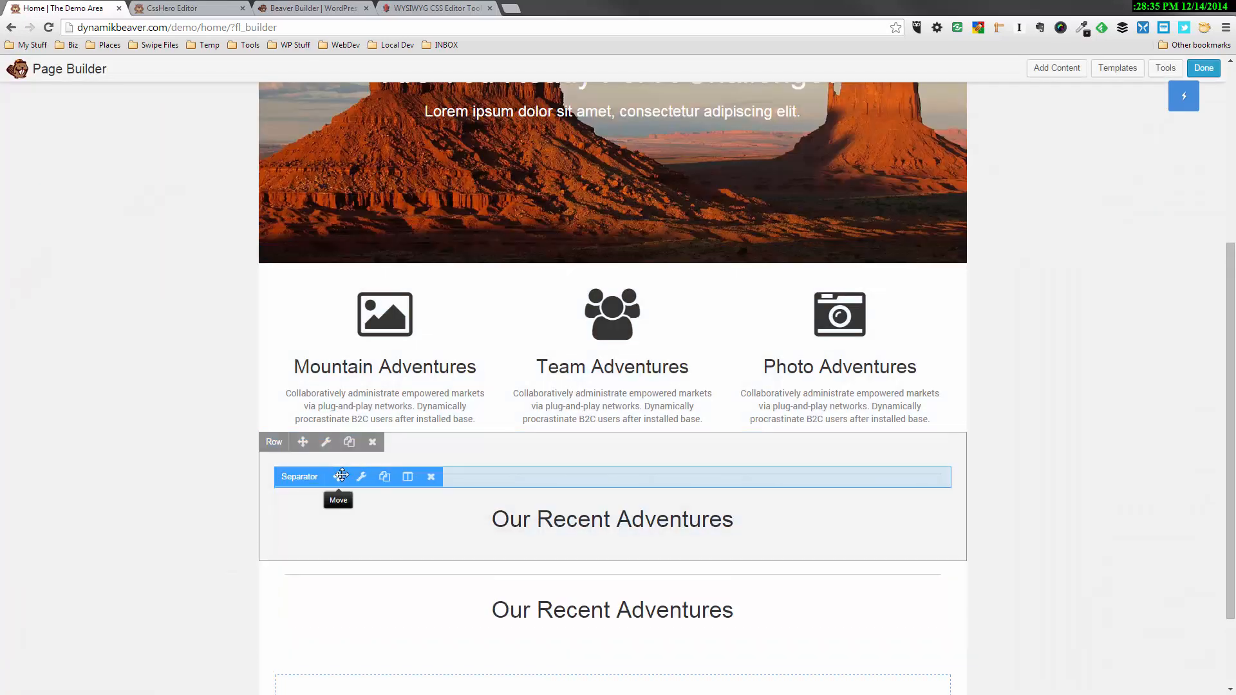
{"action": "mouse_move", "coordinate": [339, 475]}
{"action": "left_mouse_down"}
{"action": "mouse_move", "coordinate": [342, 530]}
{"action": "mouse_move", "coordinate": [342, 463]}
{"action": "left_mouse_up"}
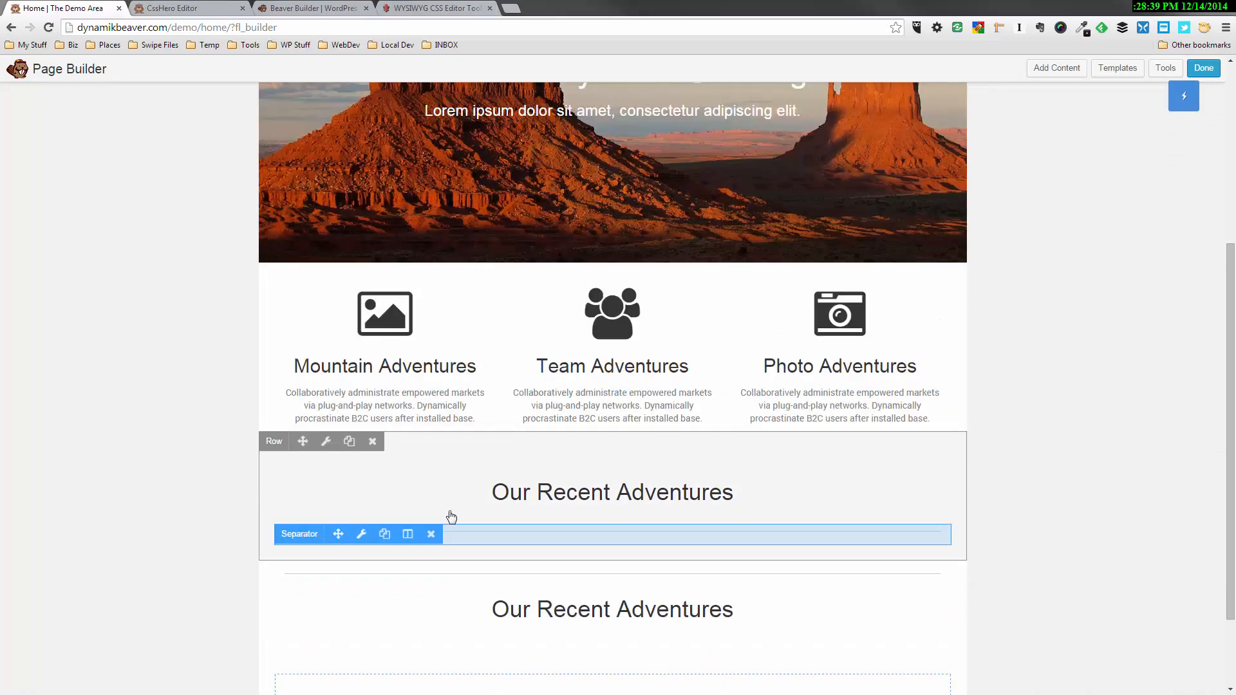
{"action": "mouse_move", "coordinate": [344, 526]}
{"action": "left_click_drag", "start_coordinate": [336, 535], "coordinate": [337, 486]}
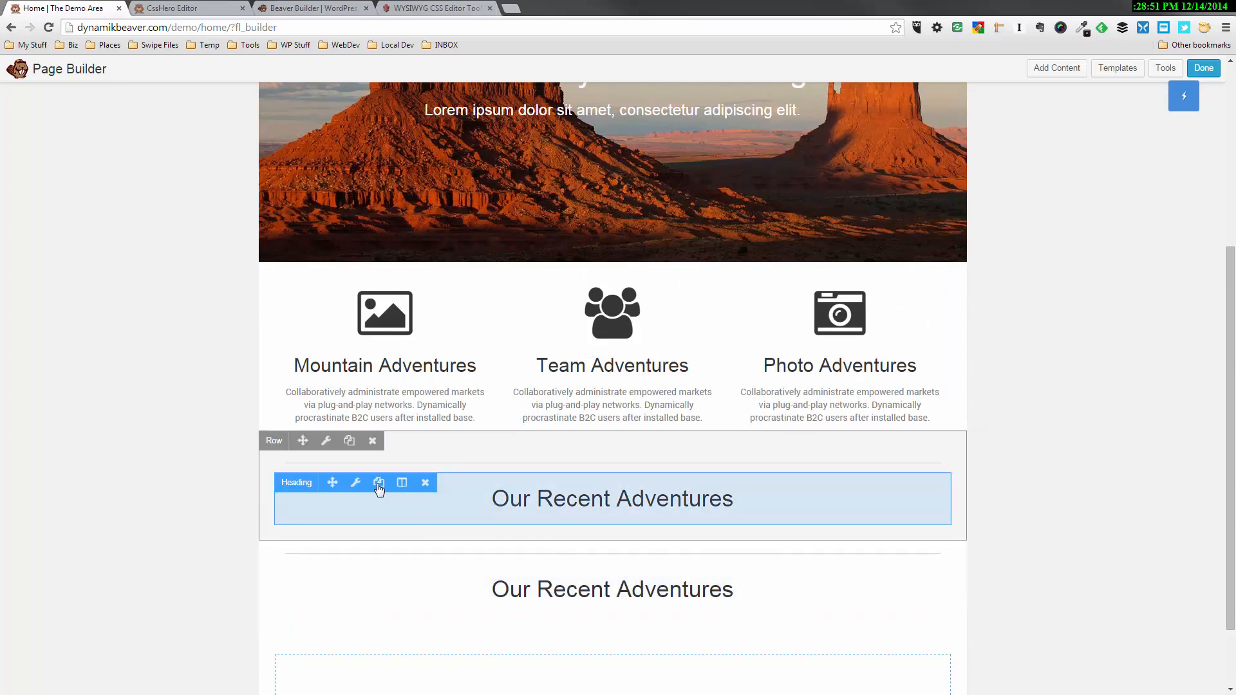
Set the bottom margin of the upper "Our Recent Adventures" heading to 10 px and save it
{"action": "left_click", "coordinate": [356, 483]}
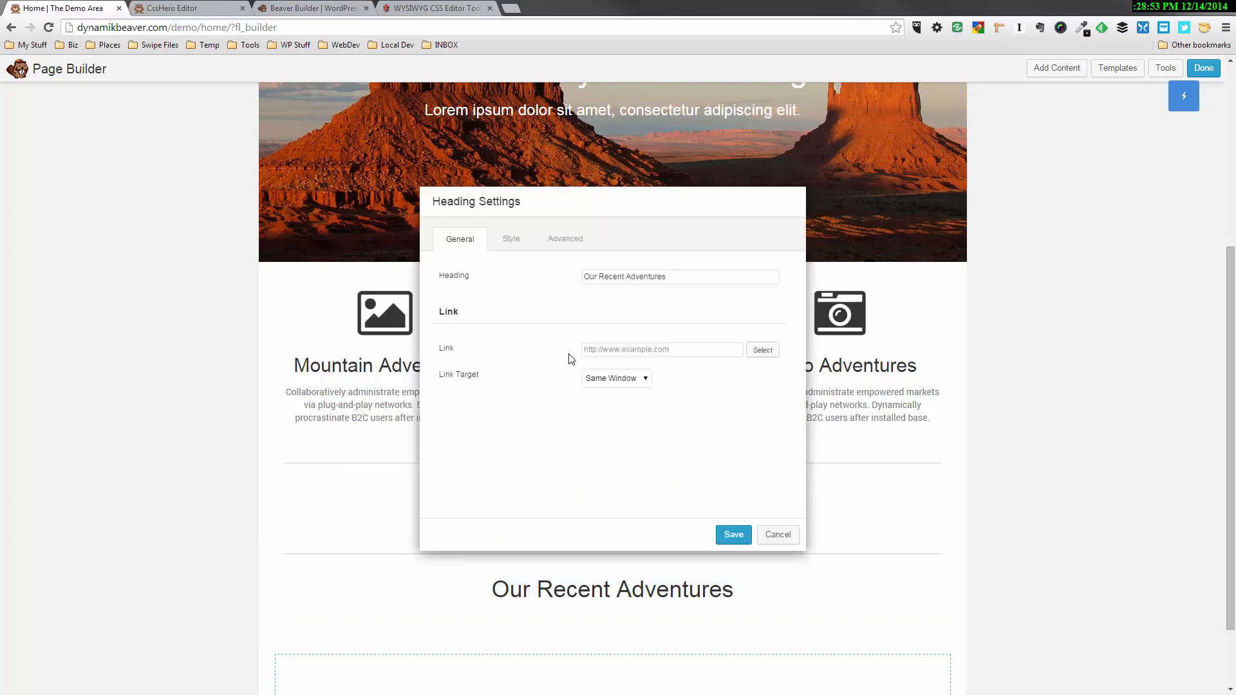
{"action": "left_click", "coordinate": [575, 240]}
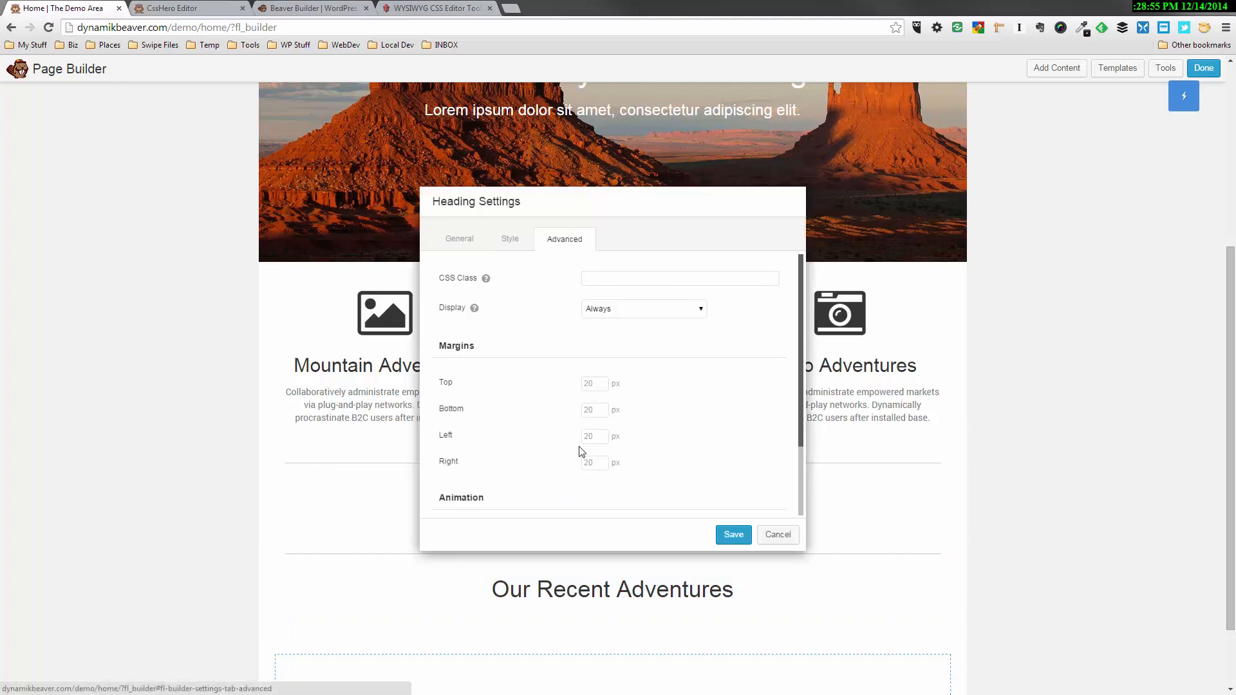
{"action": "left_click", "coordinate": [596, 412]}
{"action": "type", "text": "10"}
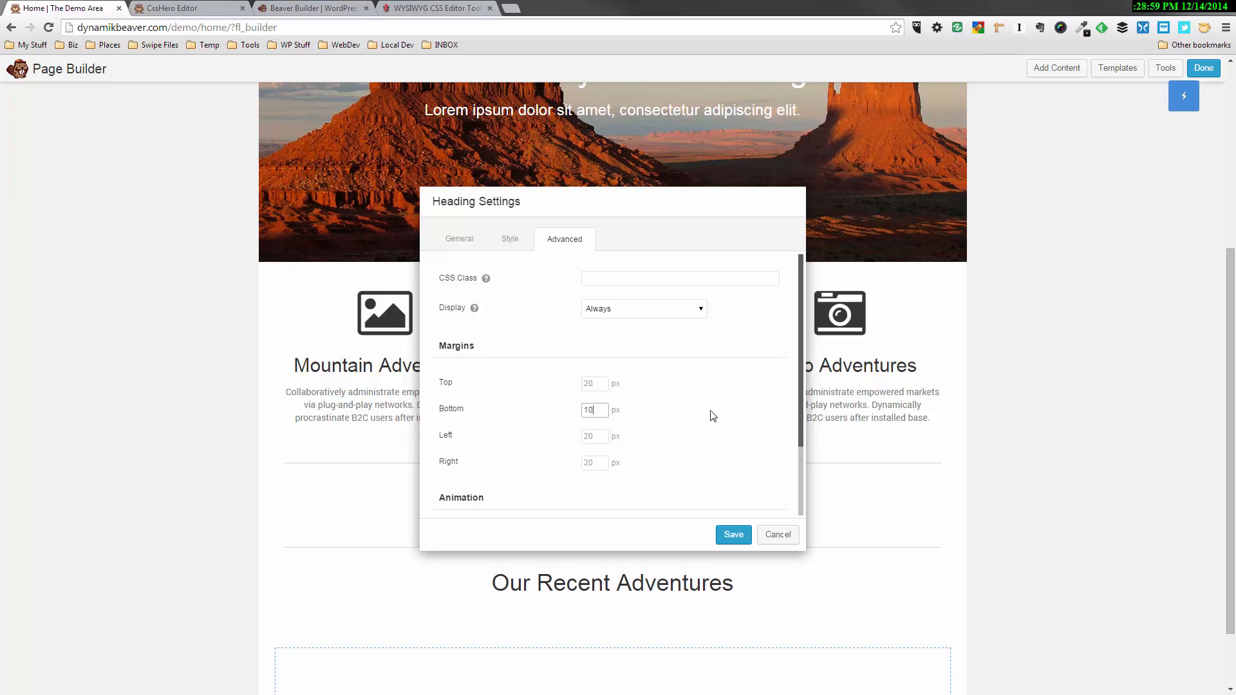
{"action": "left_click", "coordinate": [734, 534]}
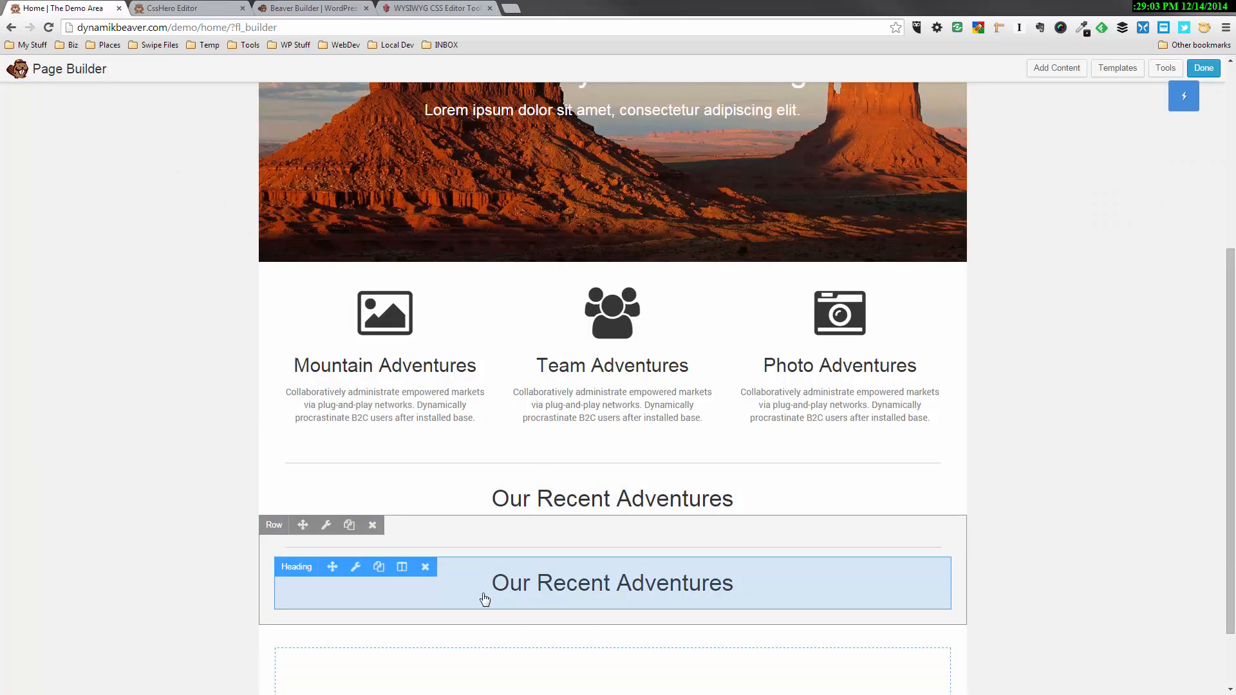
Delete the lower "Our Recent Adventures" heading and the empty column beneath the separator
{"action": "left_click", "coordinate": [425, 567]}
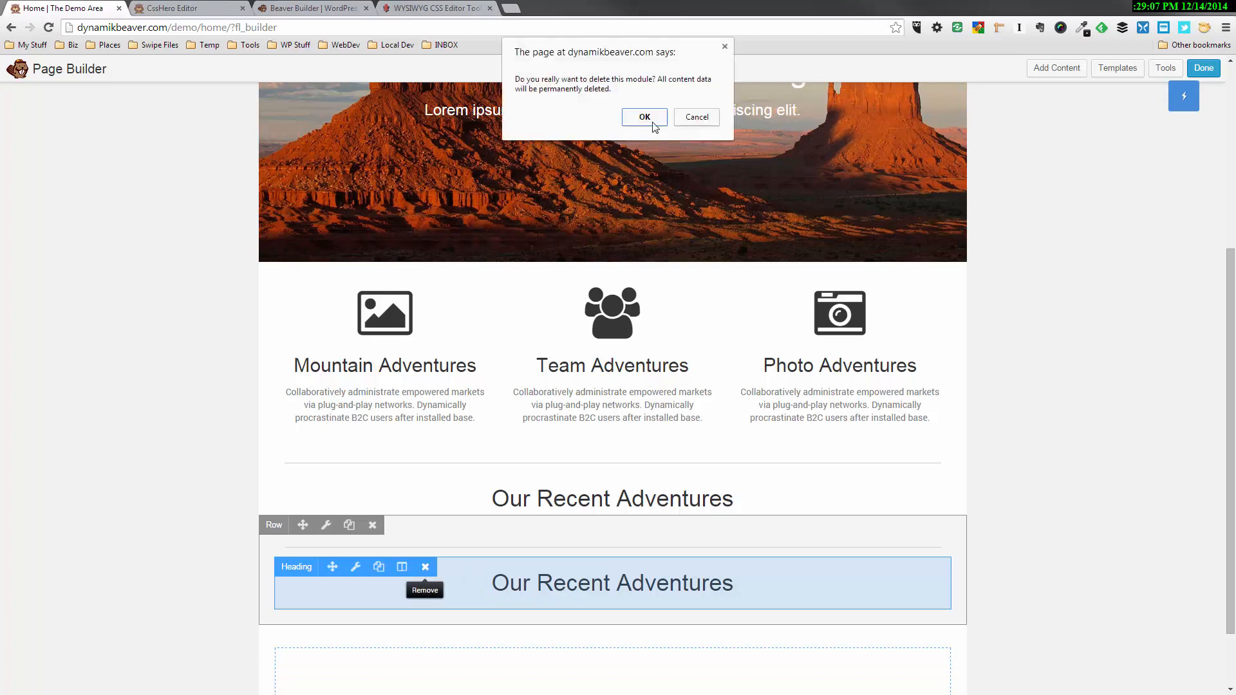
{"action": "left_click", "coordinate": [644, 117]}
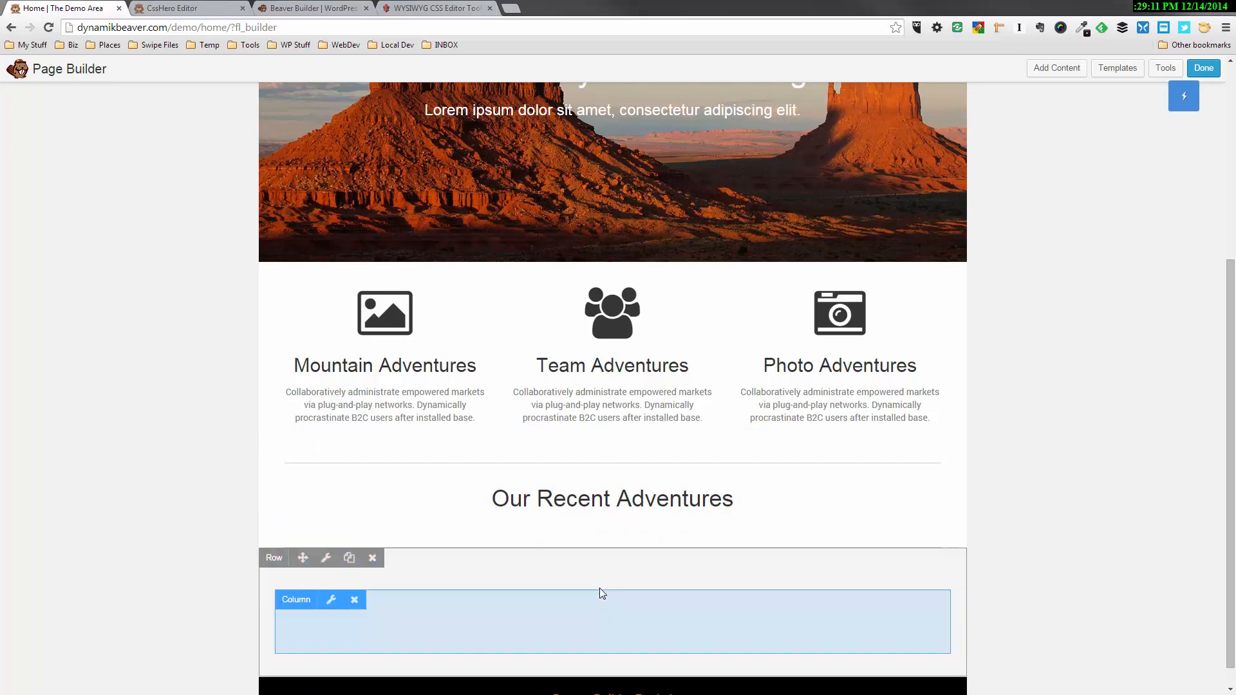
{"action": "left_click", "coordinate": [354, 600]}
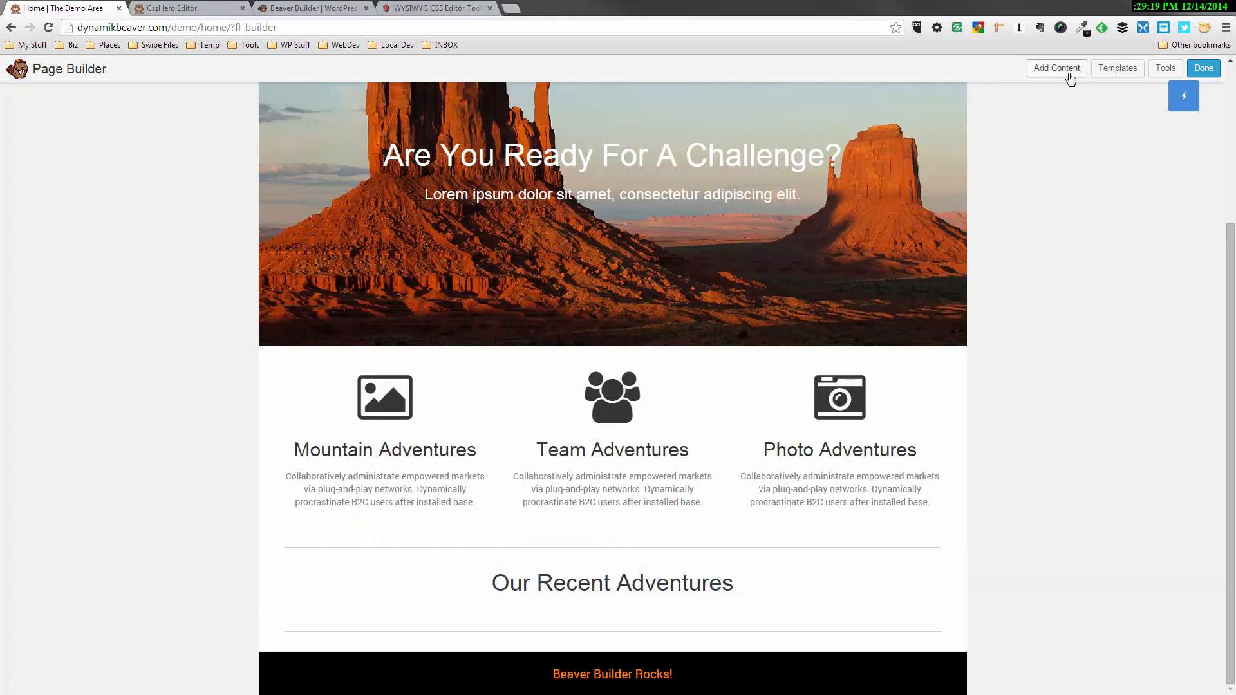
Add a four-column row directly below the lower separator, above the page footer
{"action": "left_click", "coordinate": [1066, 79]}
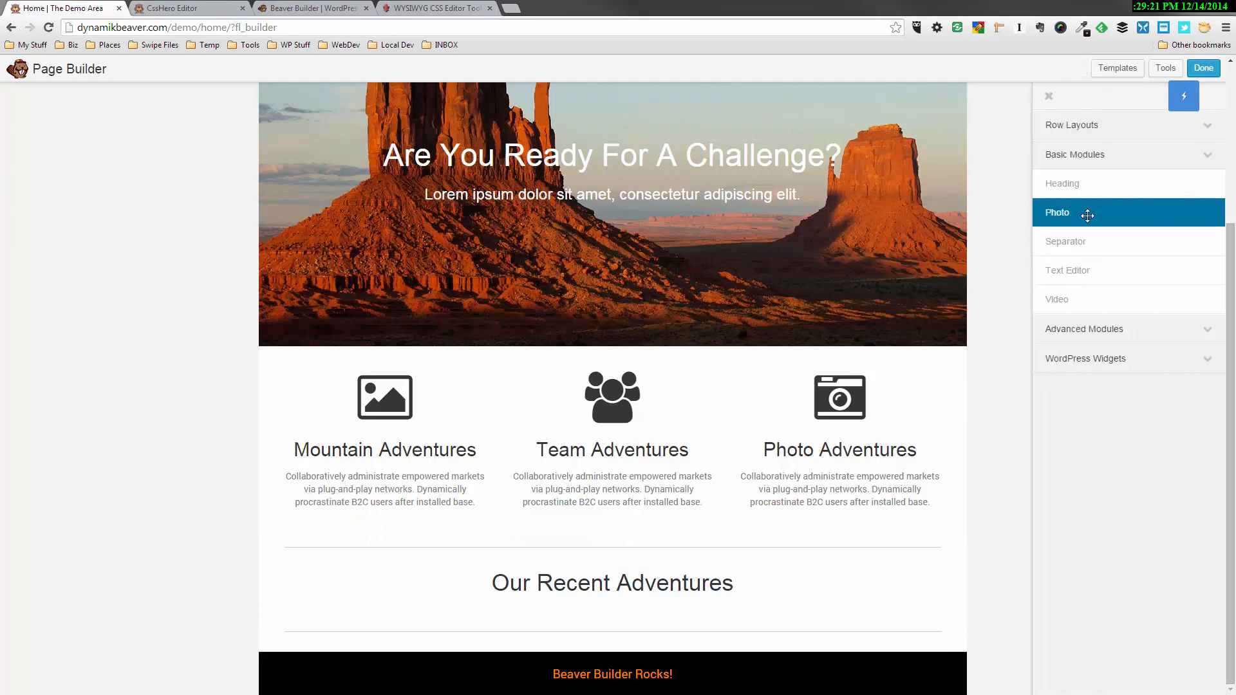
{"action": "left_click", "coordinate": [1089, 127]}
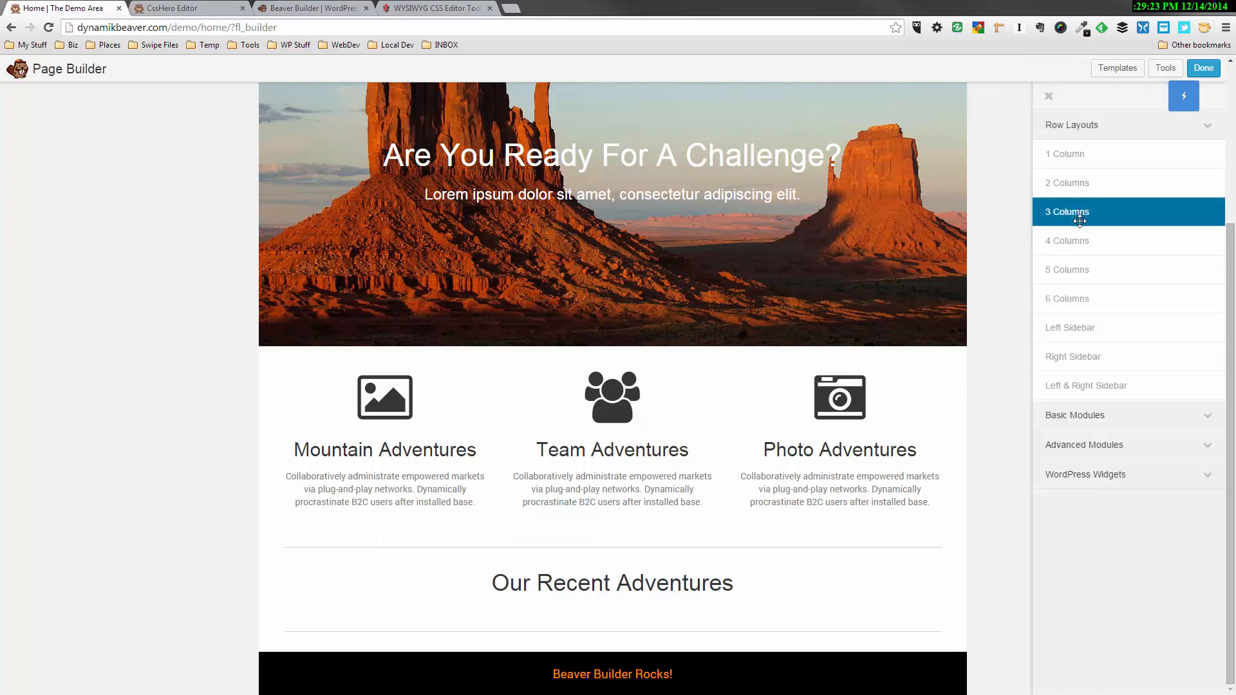
{"action": "left_click_drag", "start_coordinate": [1079, 233], "coordinate": [618, 629]}
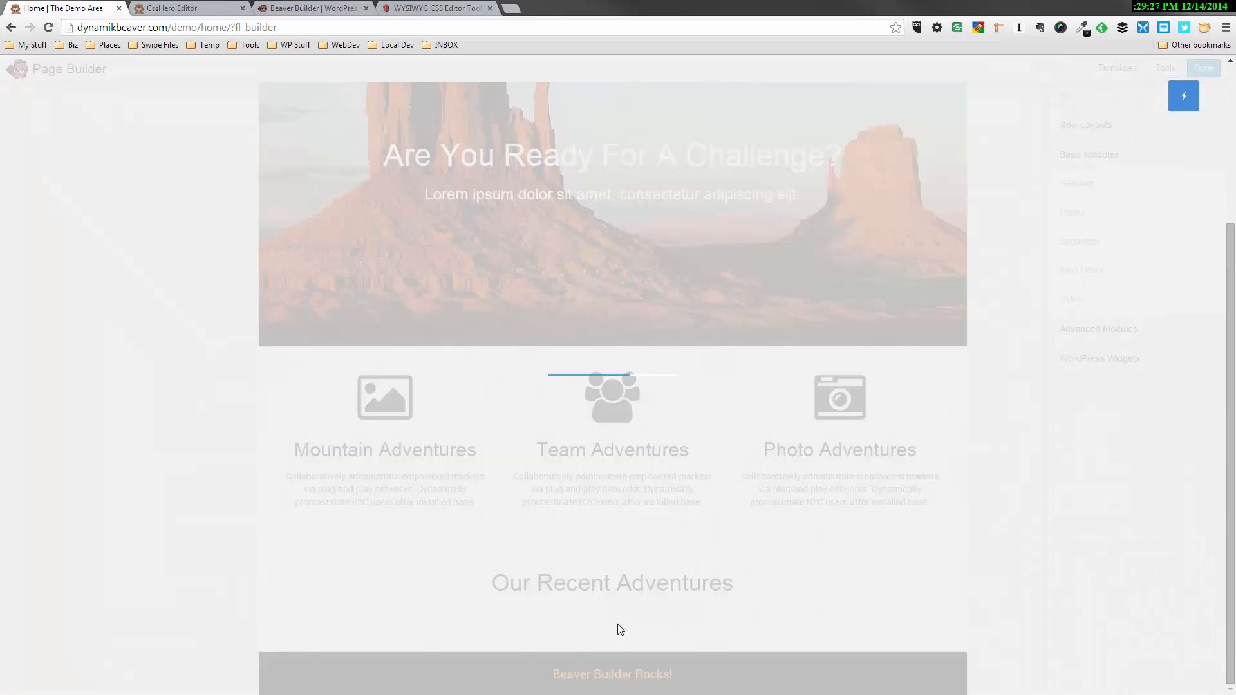
{"action": "scroll", "coordinate": [919, 480], "scroll_direction": "down", "scroll_amount": 2}
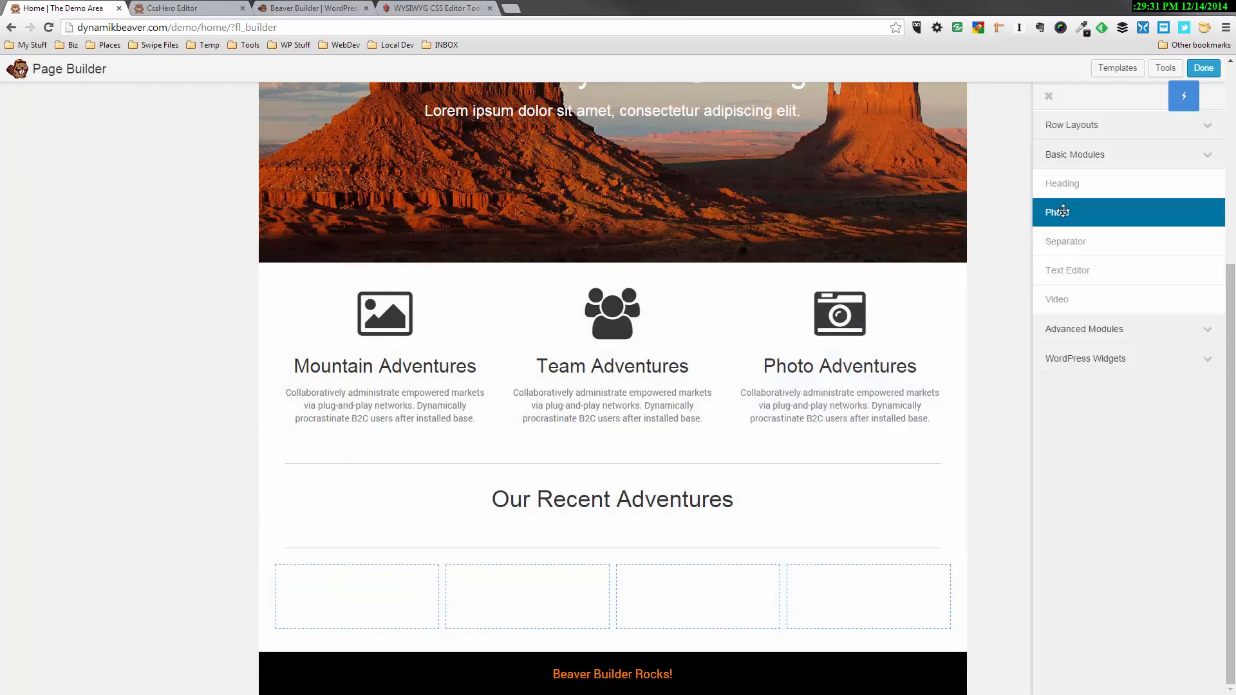
Add a Photo module to the first of the four columns using rafting.jpg (225 x 150) and save it
{"action": "left_click_drag", "start_coordinate": [1063, 212], "coordinate": [362, 571]}
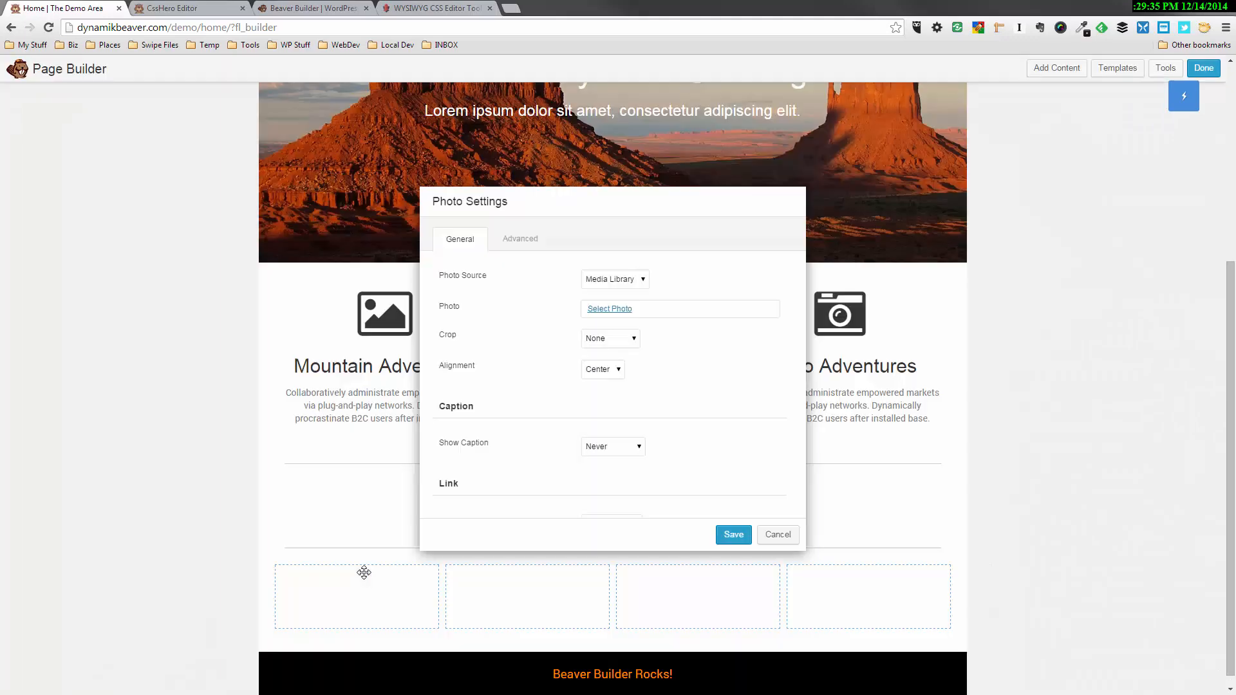
{"action": "left_click", "coordinate": [607, 310]}
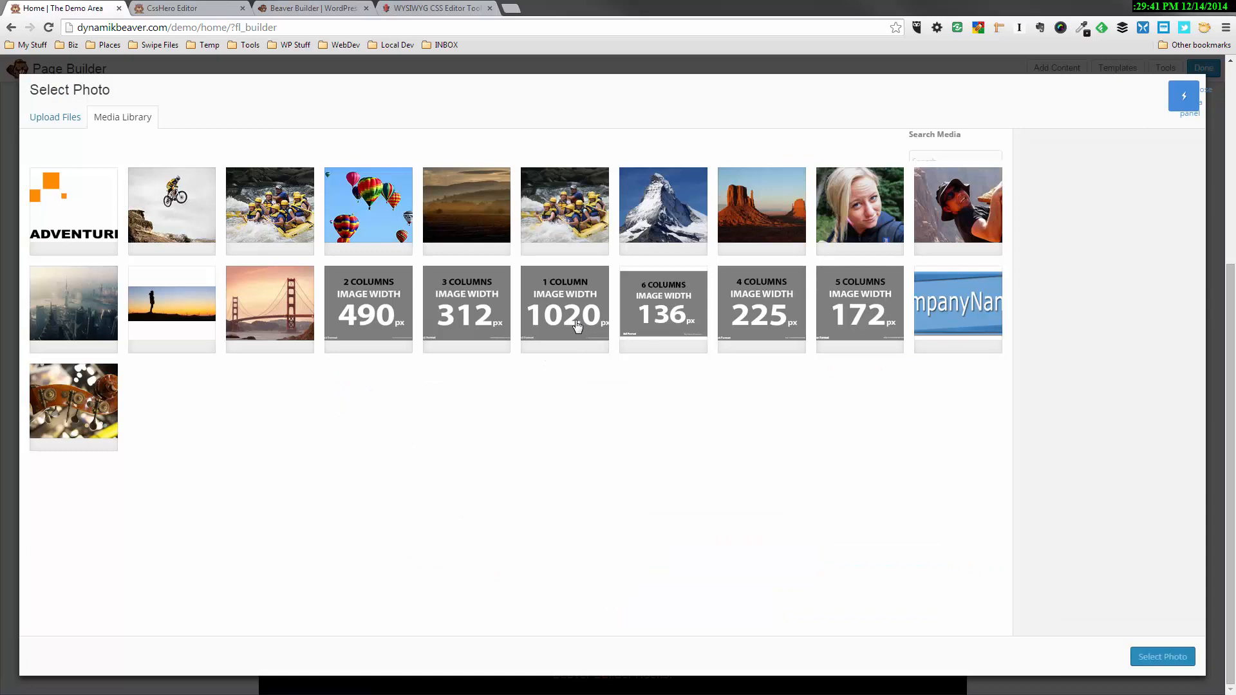
{"action": "left_click", "coordinate": [289, 214]}
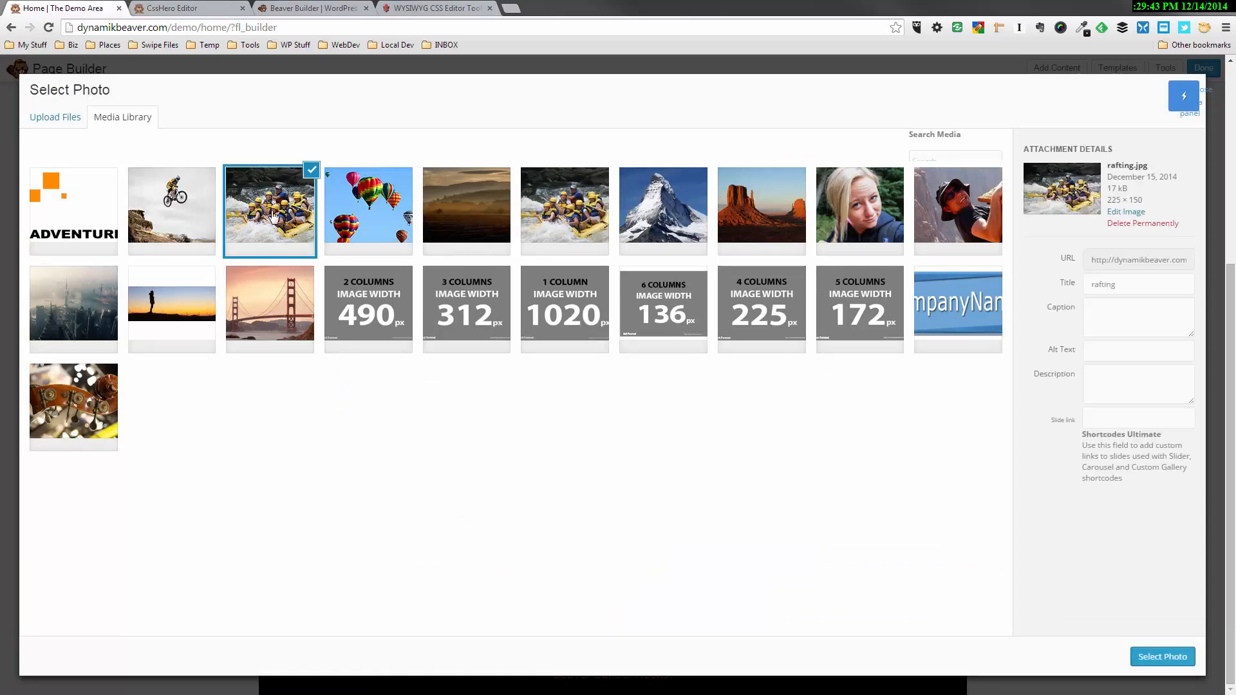
{"action": "left_click", "coordinate": [1160, 657]}
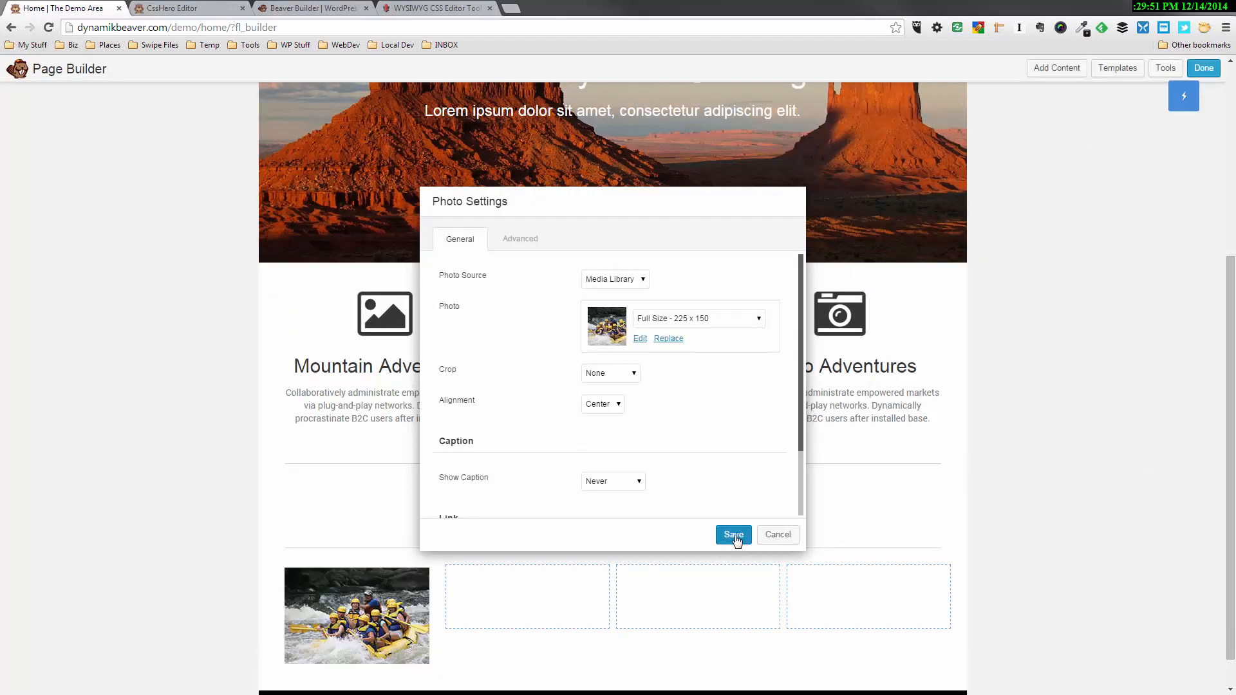
{"action": "left_click", "coordinate": [733, 535]}
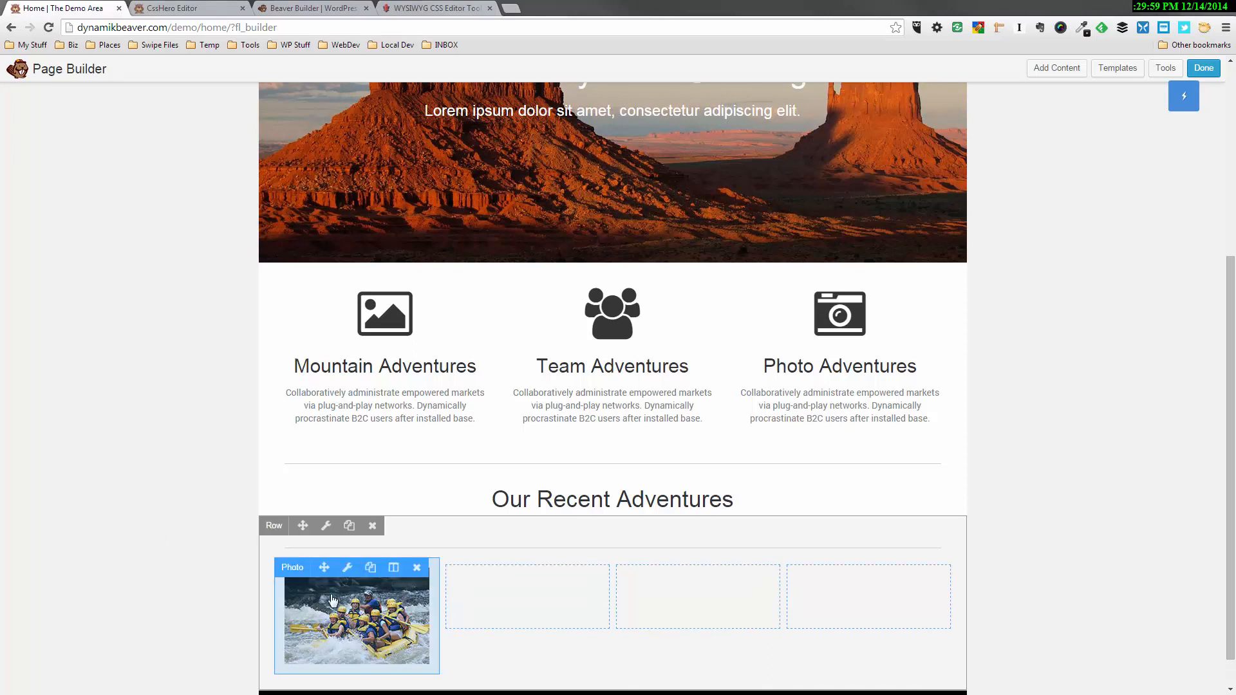
Try setting the rafting photo's Show Caption option to Below Photo
{"action": "left_click", "coordinate": [347, 570]}
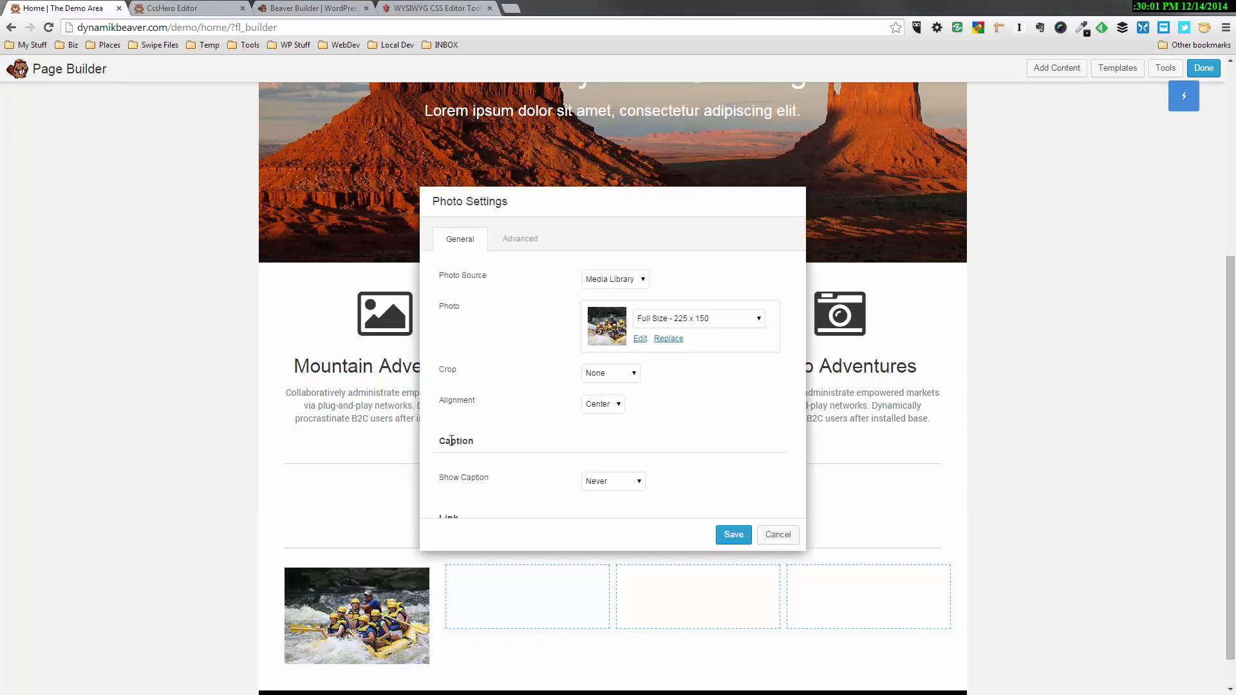
{"action": "scroll", "coordinate": [591, 433], "scroll_direction": "down", "scroll_amount": 2}
{"action": "scroll", "coordinate": [588, 441], "scroll_direction": "up", "scroll_amount": 2}
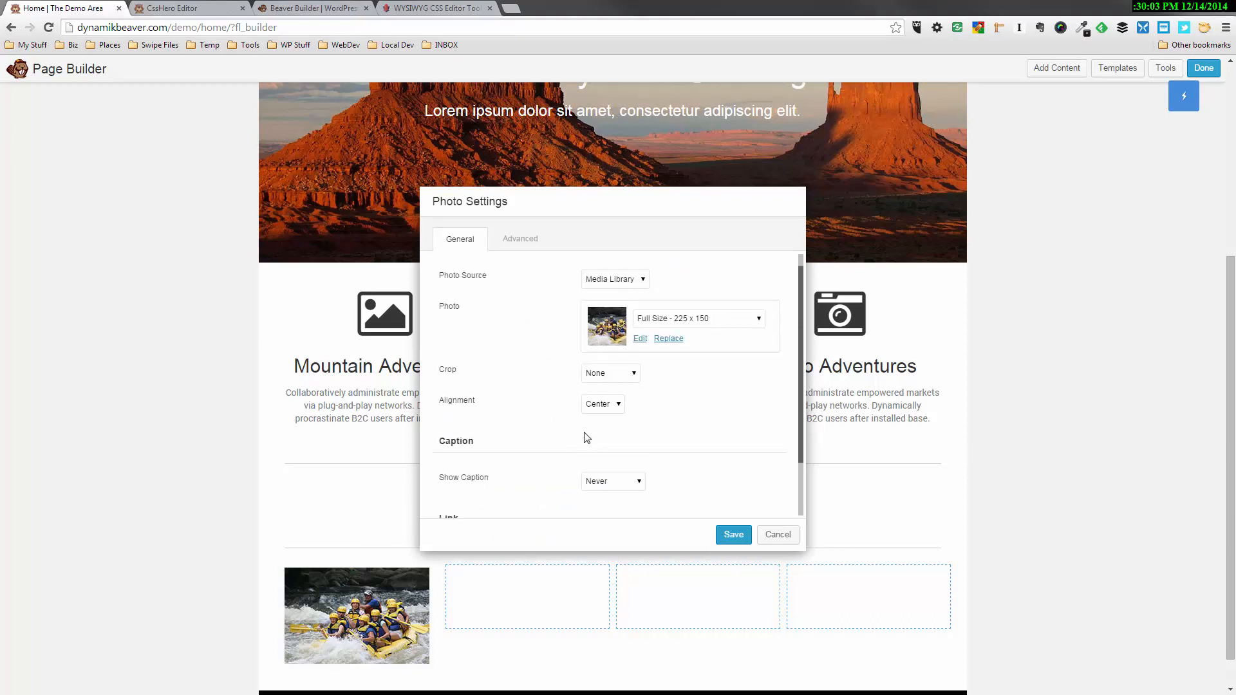
{"action": "scroll", "coordinate": [577, 397], "scroll_direction": "down", "scroll_amount": 1}
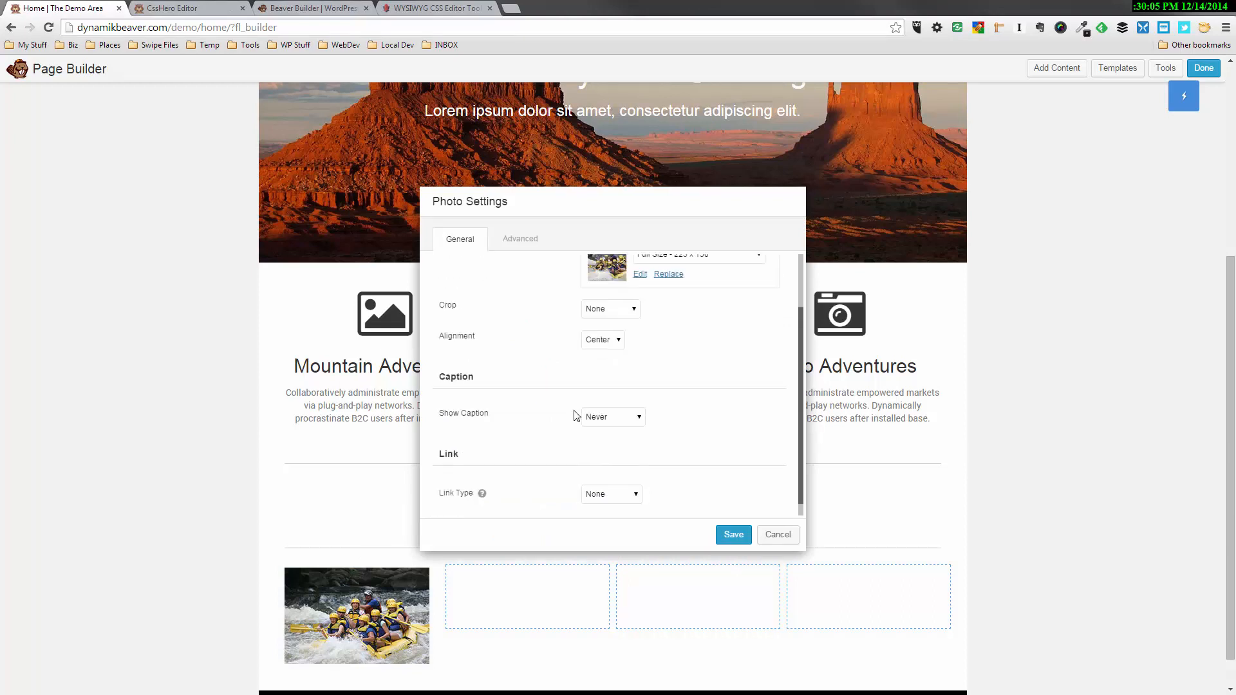
{"action": "scroll", "coordinate": [576, 415], "scroll_direction": "down", "scroll_amount": 1}
{"action": "scroll", "coordinate": [576, 415], "scroll_direction": "up", "scroll_amount": 1}
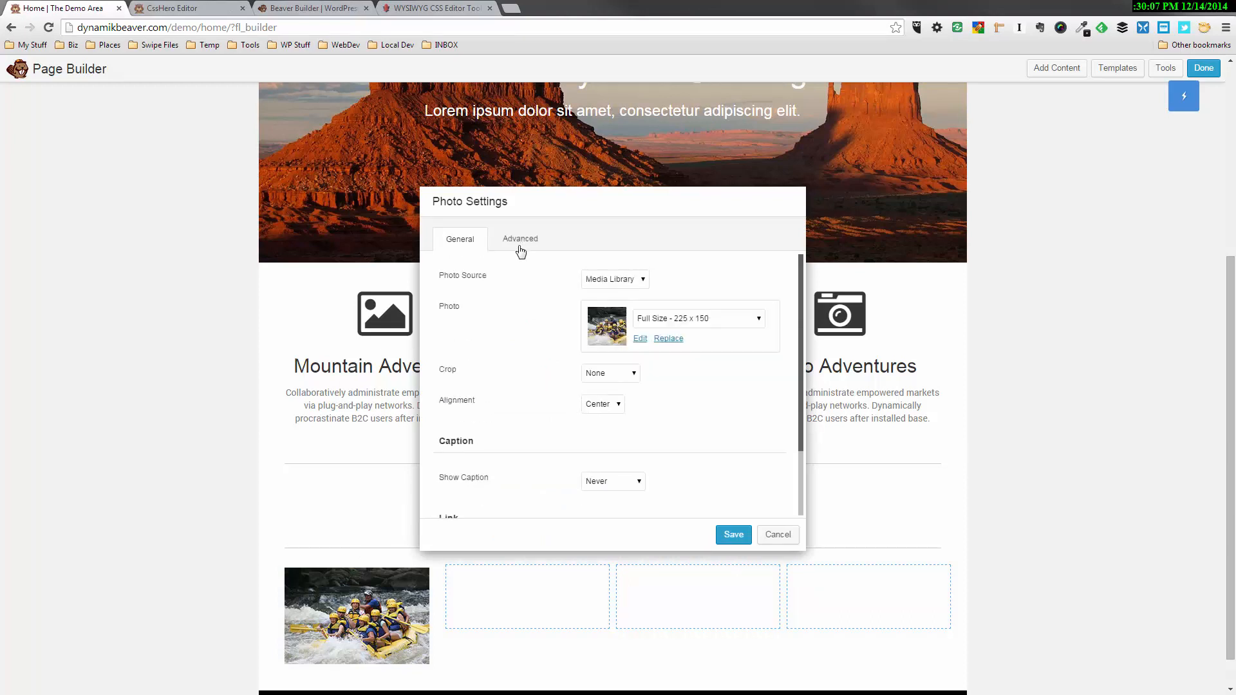
{"action": "left_click", "coordinate": [632, 488]}
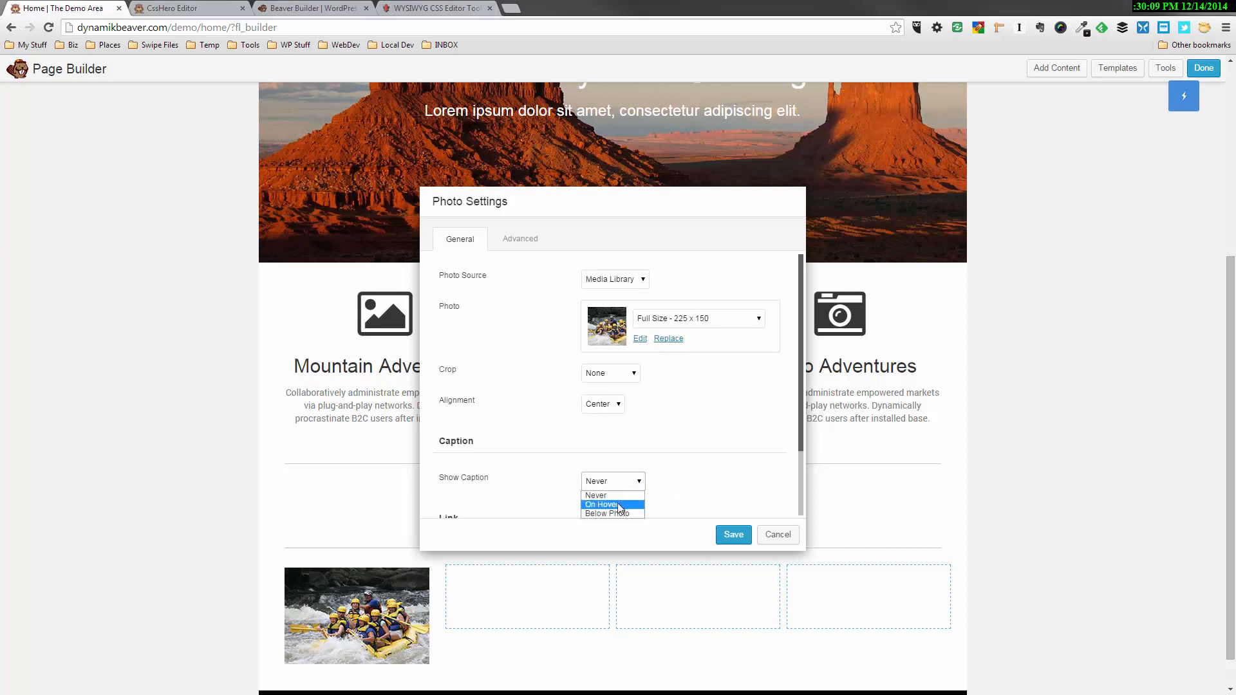
{"action": "left_click", "coordinate": [617, 513]}
{"action": "scroll", "coordinate": [700, 456], "scroll_direction": "down", "scroll_amount": 1}
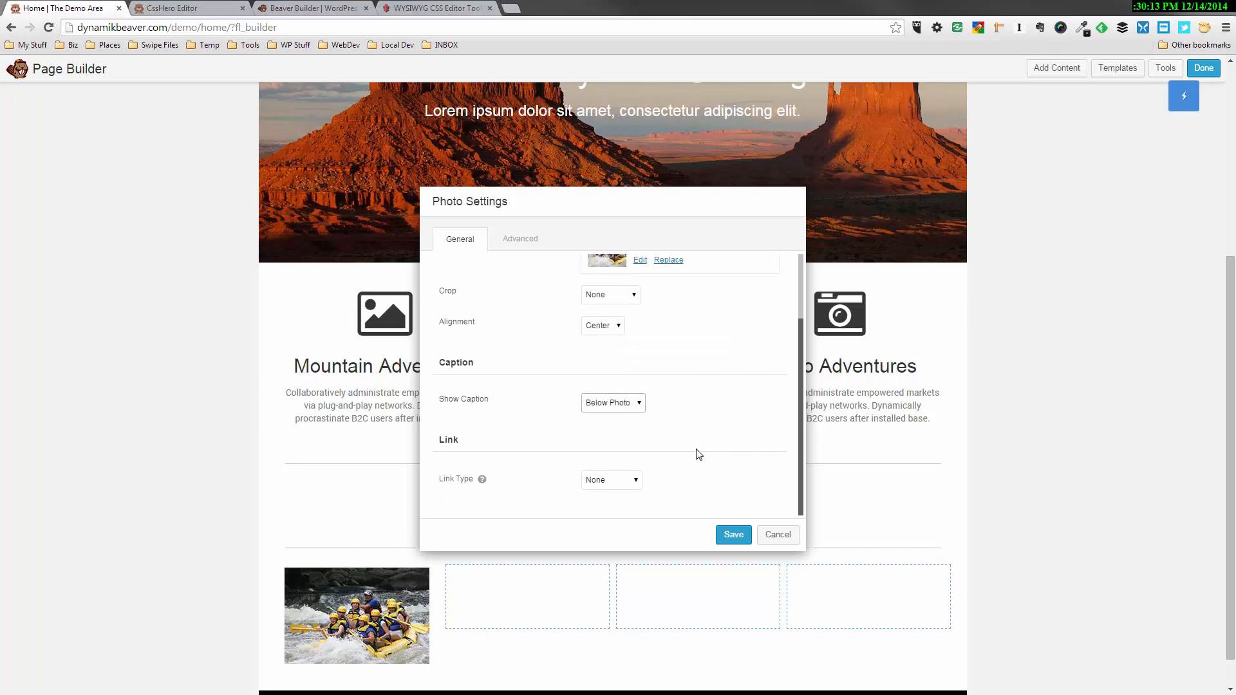
{"action": "scroll", "coordinate": [404, 686], "scroll_direction": "down", "scroll_amount": 1}
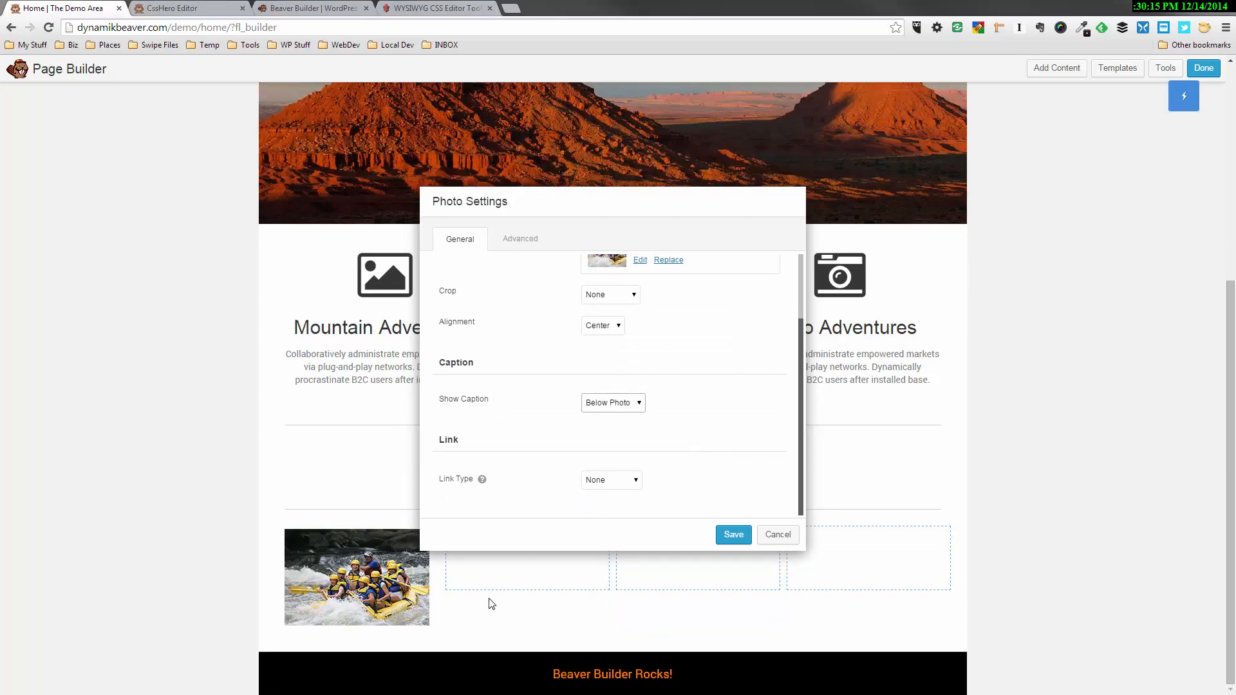
{"action": "scroll", "coordinate": [546, 598], "scroll_direction": "up", "scroll_amount": 1}
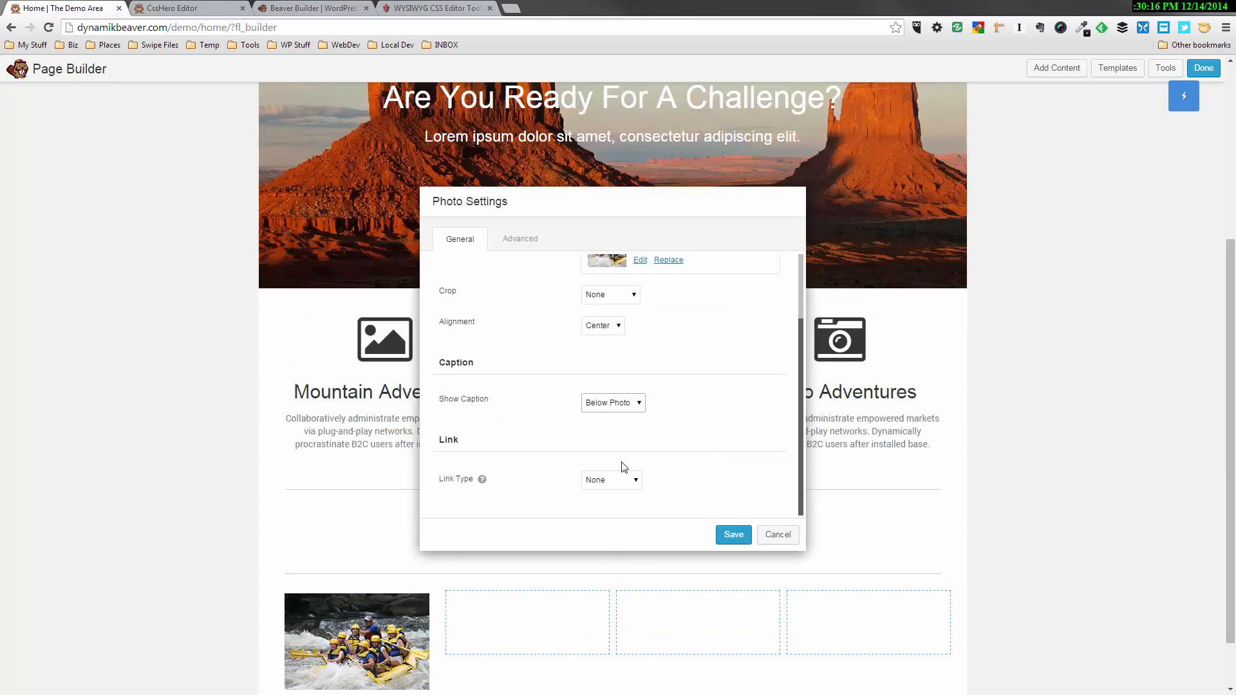
Set the rafting photo's Show Caption option back to Never and save the photo settings
{"action": "left_click", "coordinate": [641, 400]}
{"action": "left_click", "coordinate": [623, 422]}
{"action": "left_click", "coordinate": [733, 534]}
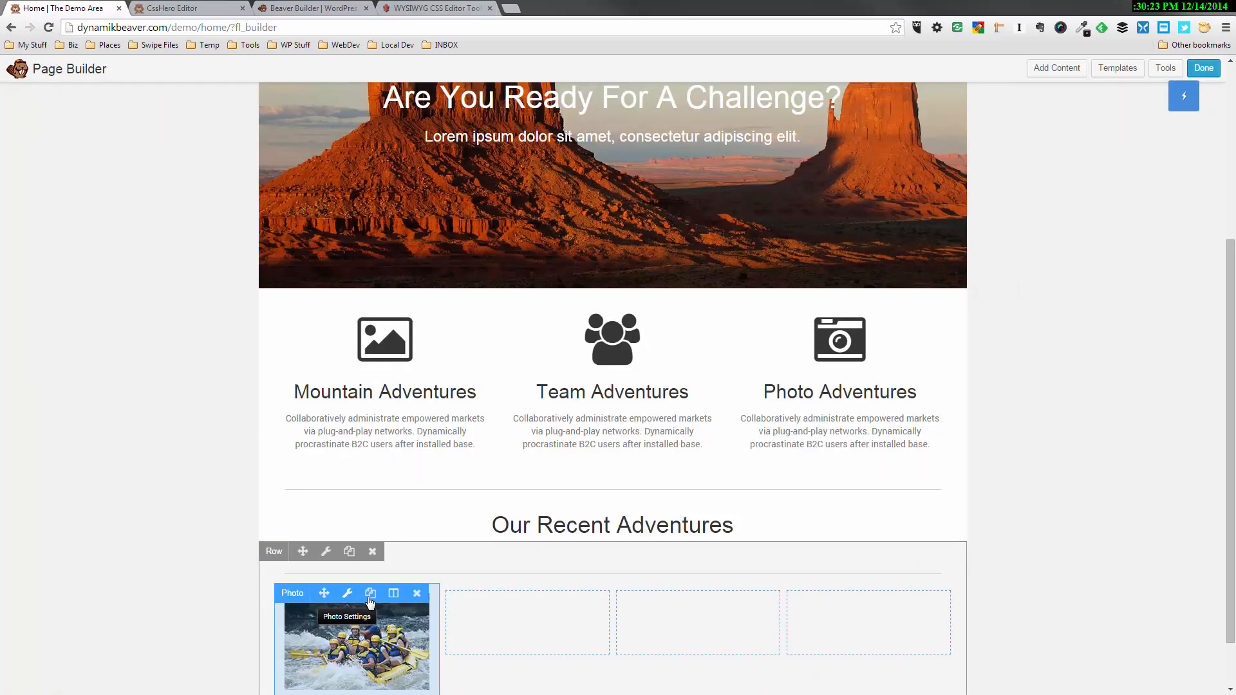
Duplicate the rafting photo three times and place one copy in each of the remaining three columns
{"action": "left_click", "coordinate": [370, 595]}
{"action": "scroll", "coordinate": [479, 595], "scroll_direction": "down", "scroll_amount": 1}
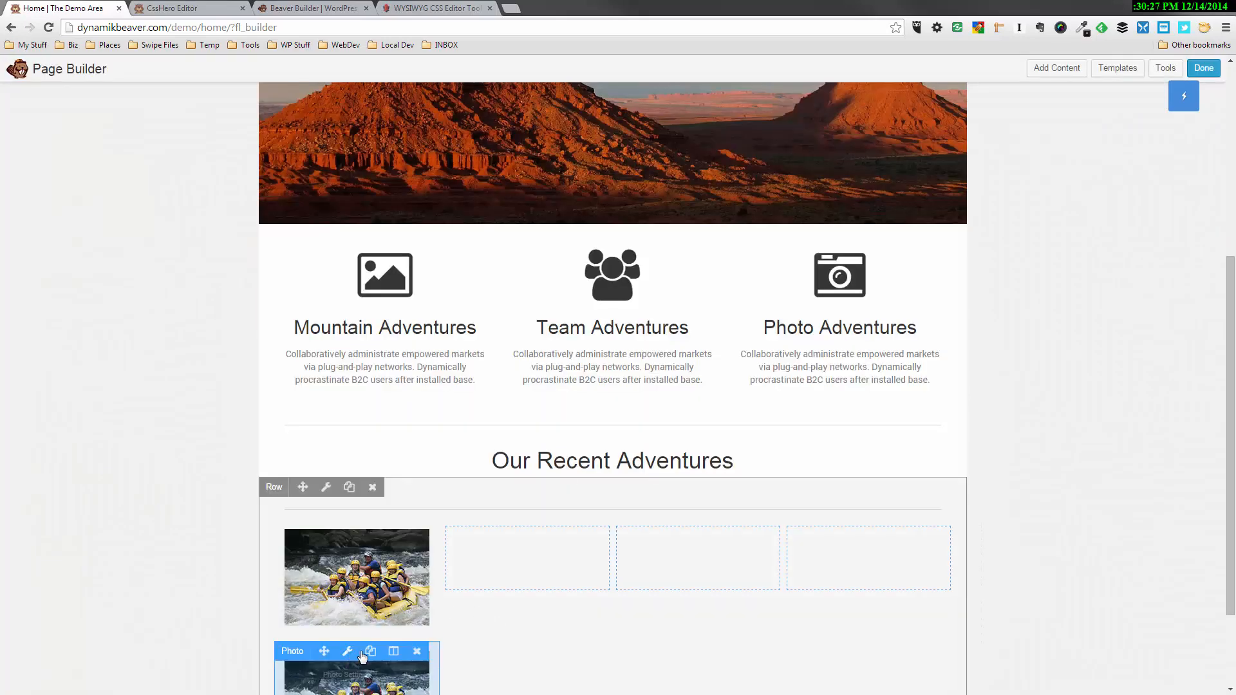
{"action": "left_click_drag", "start_coordinate": [324, 651], "coordinate": [492, 586]}
{"action": "left_click", "coordinate": [541, 535]}
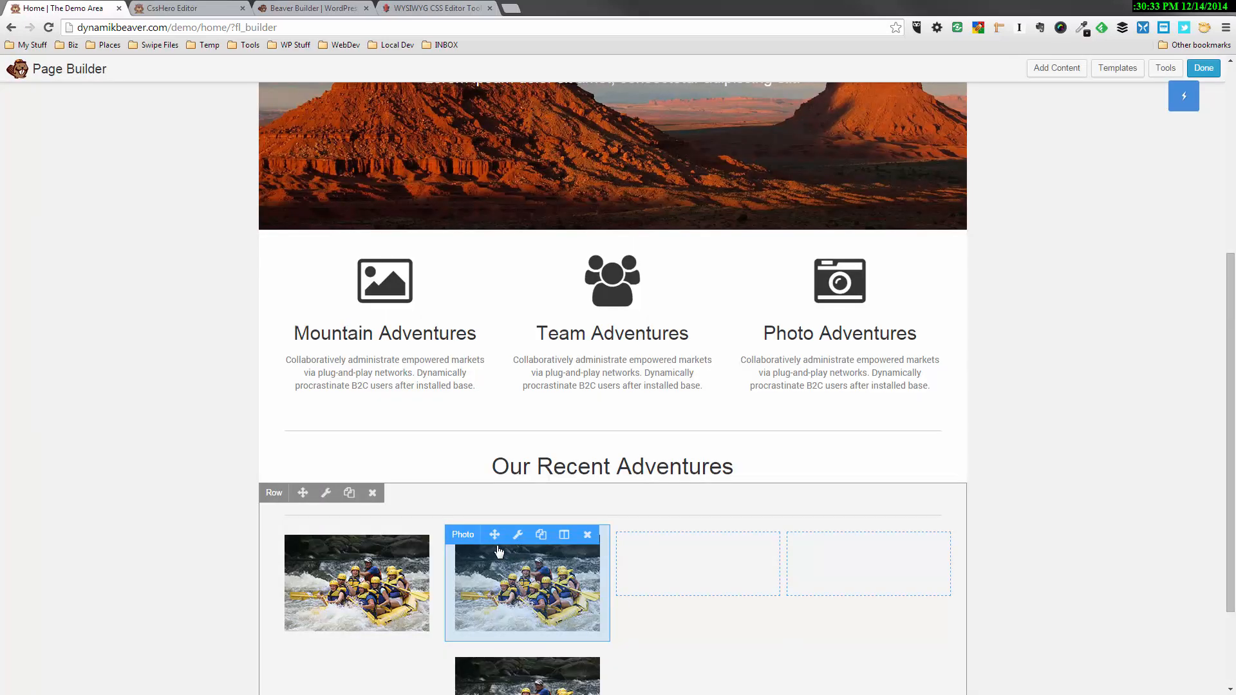
{"action": "left_click_drag", "start_coordinate": [497, 534], "coordinate": [660, 569]}
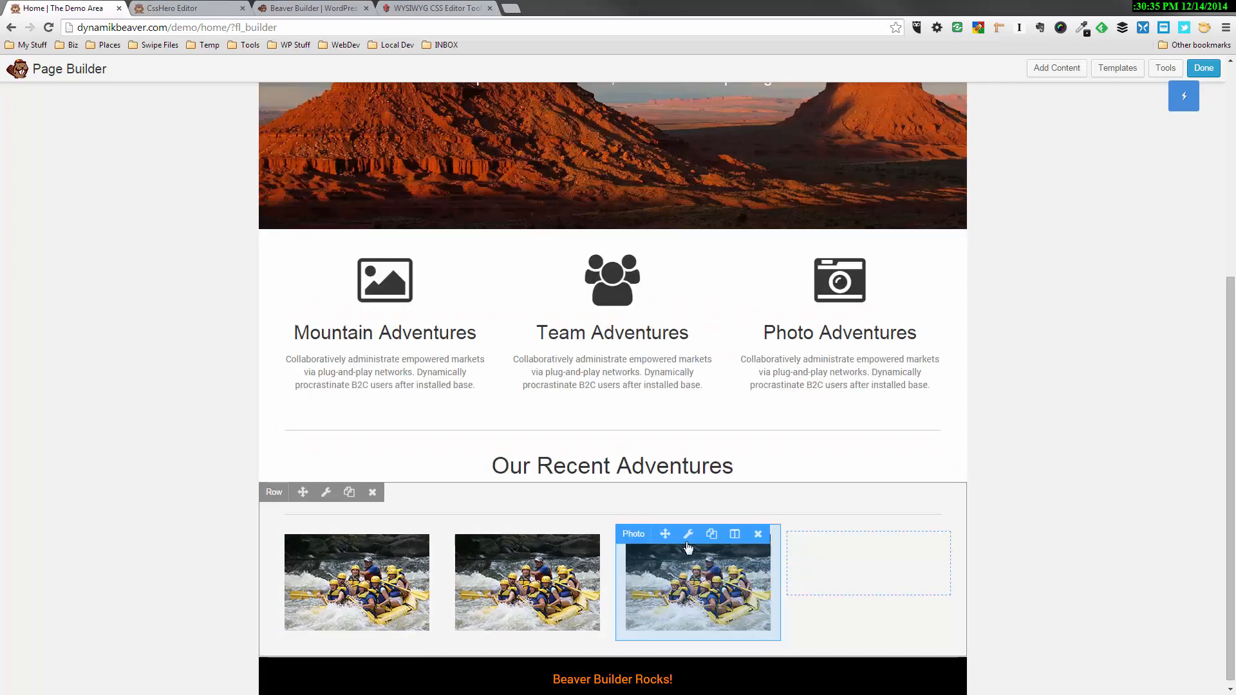
{"action": "left_click", "coordinate": [712, 535]}
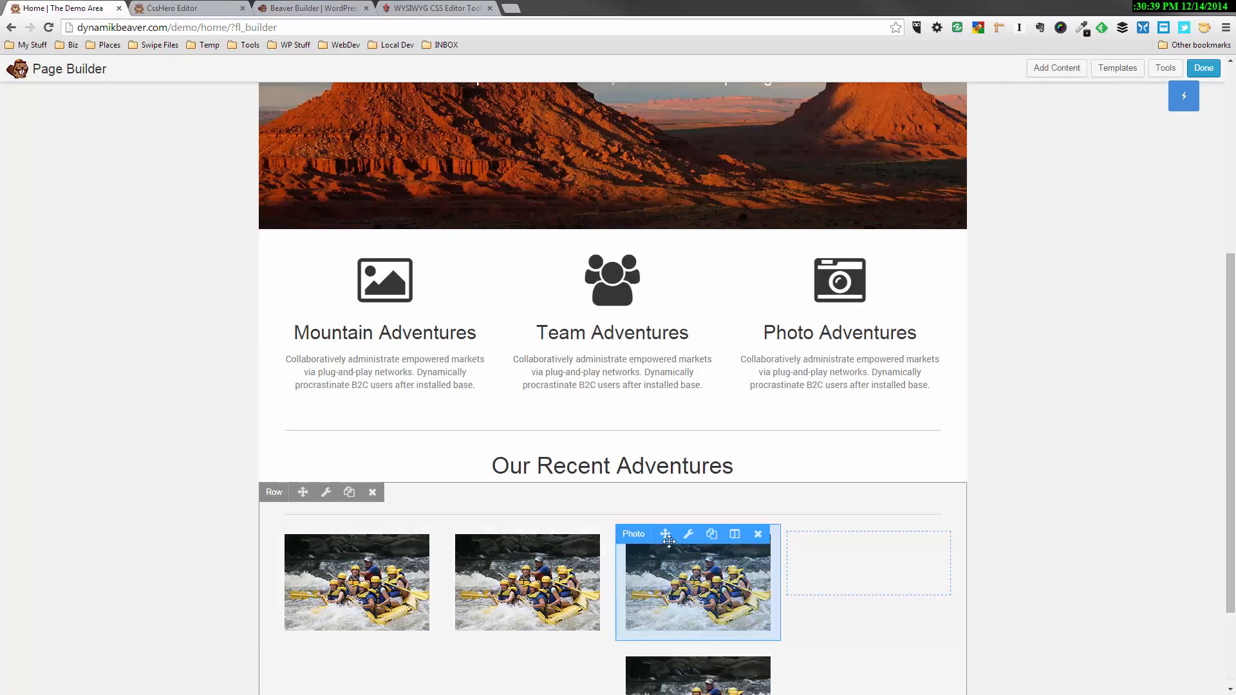
{"action": "left_click_drag", "start_coordinate": [673, 543], "coordinate": [837, 547]}
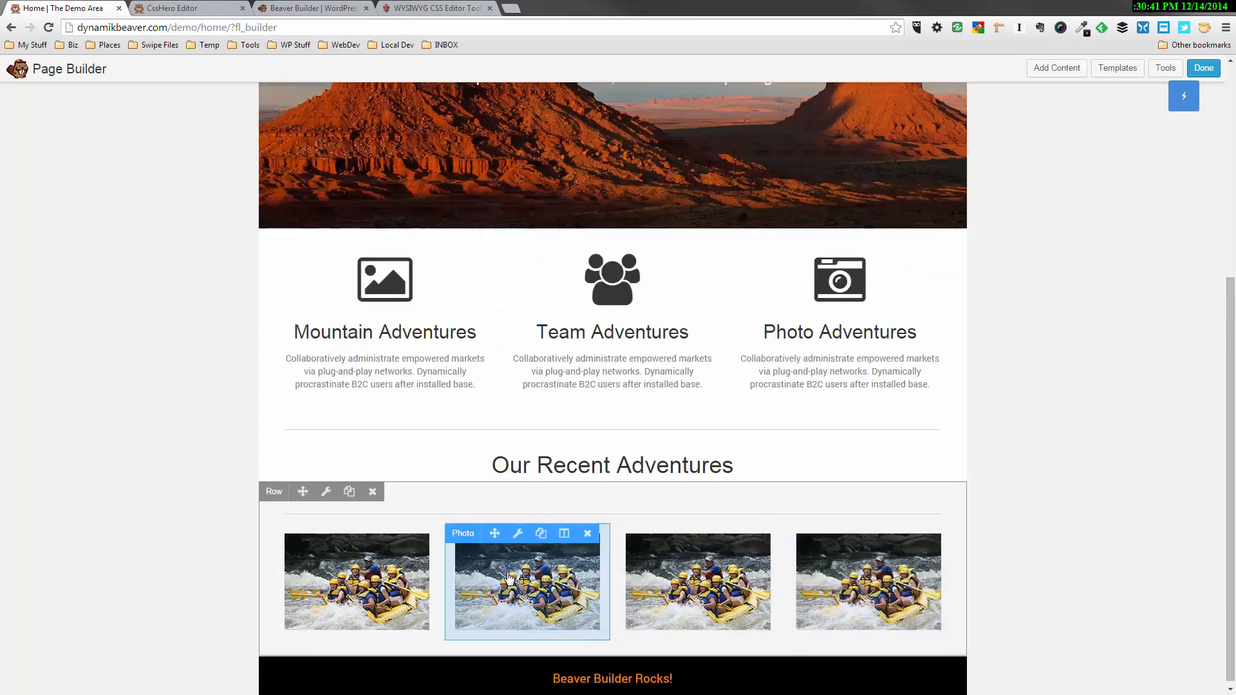
Replace the photo in the second column with hot-air-balloons.jpg from the media library and save it
{"action": "left_click", "coordinate": [518, 536]}
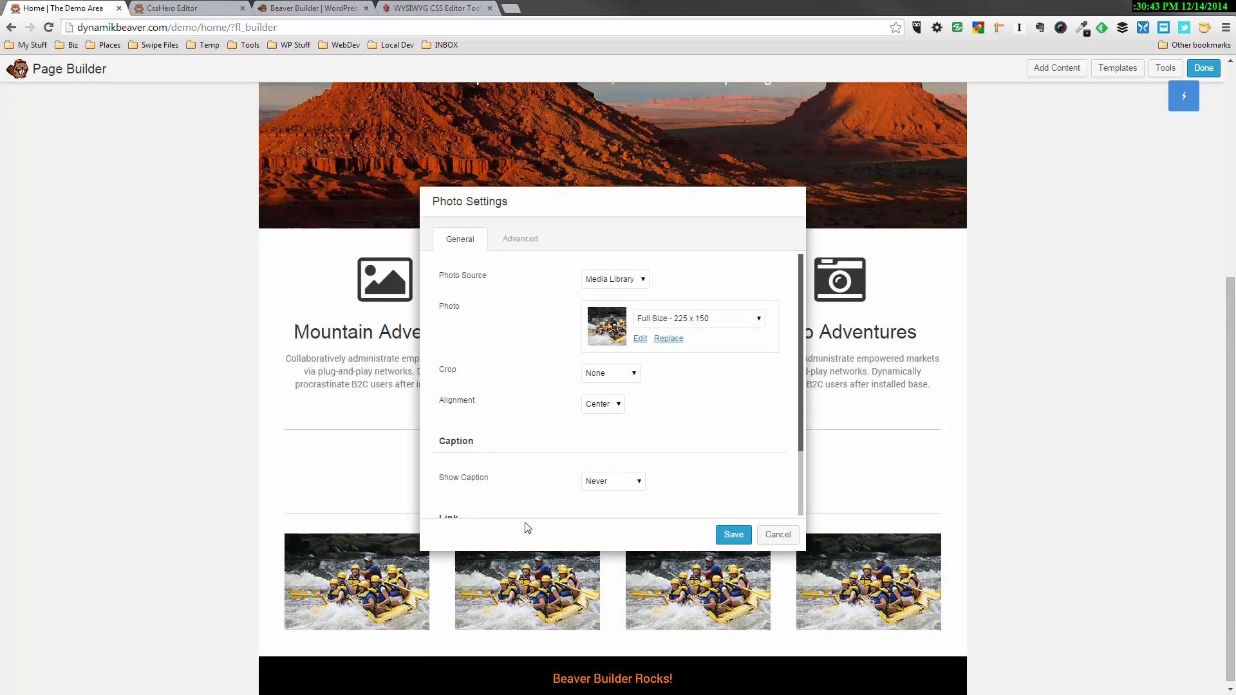
{"action": "left_click", "coordinate": [663, 342]}
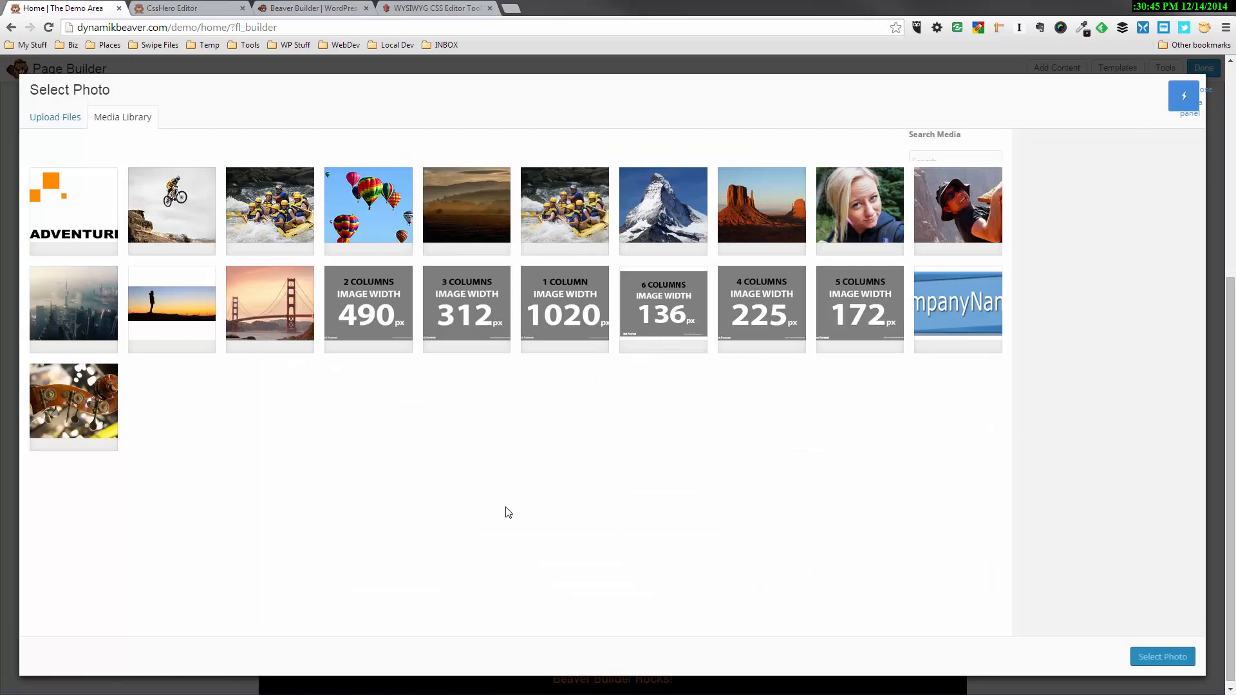
{"action": "left_click", "coordinate": [376, 201]}
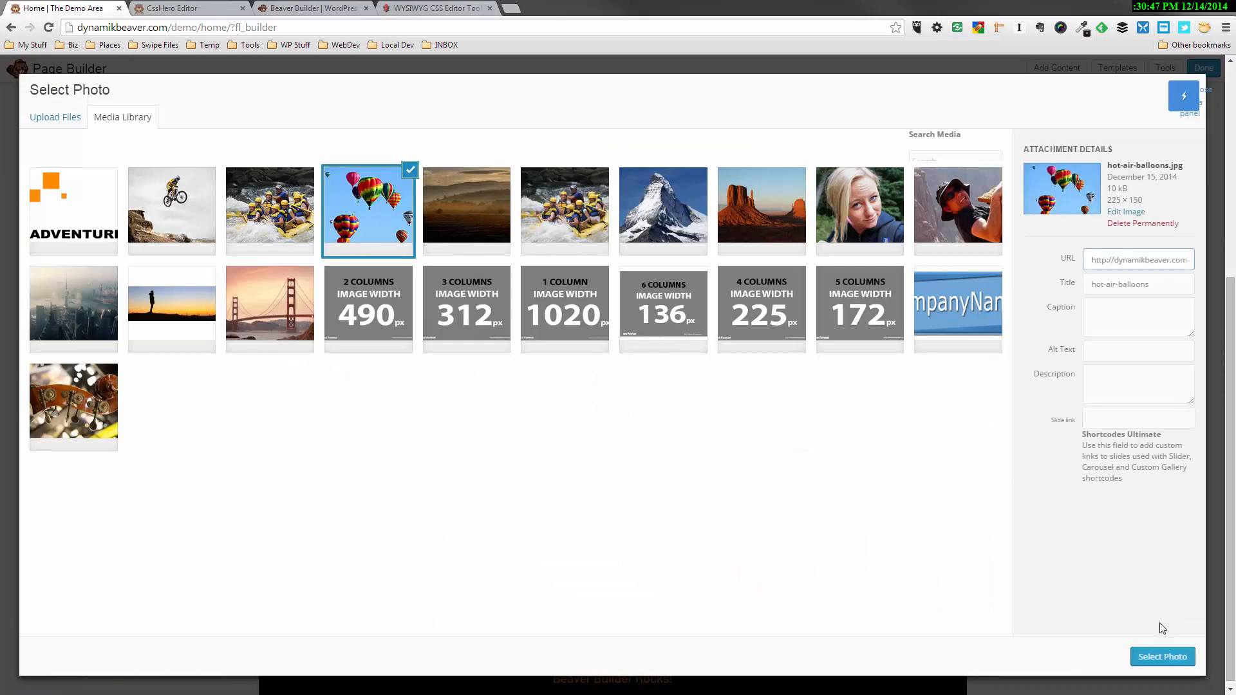
{"action": "left_click", "coordinate": [1162, 656]}
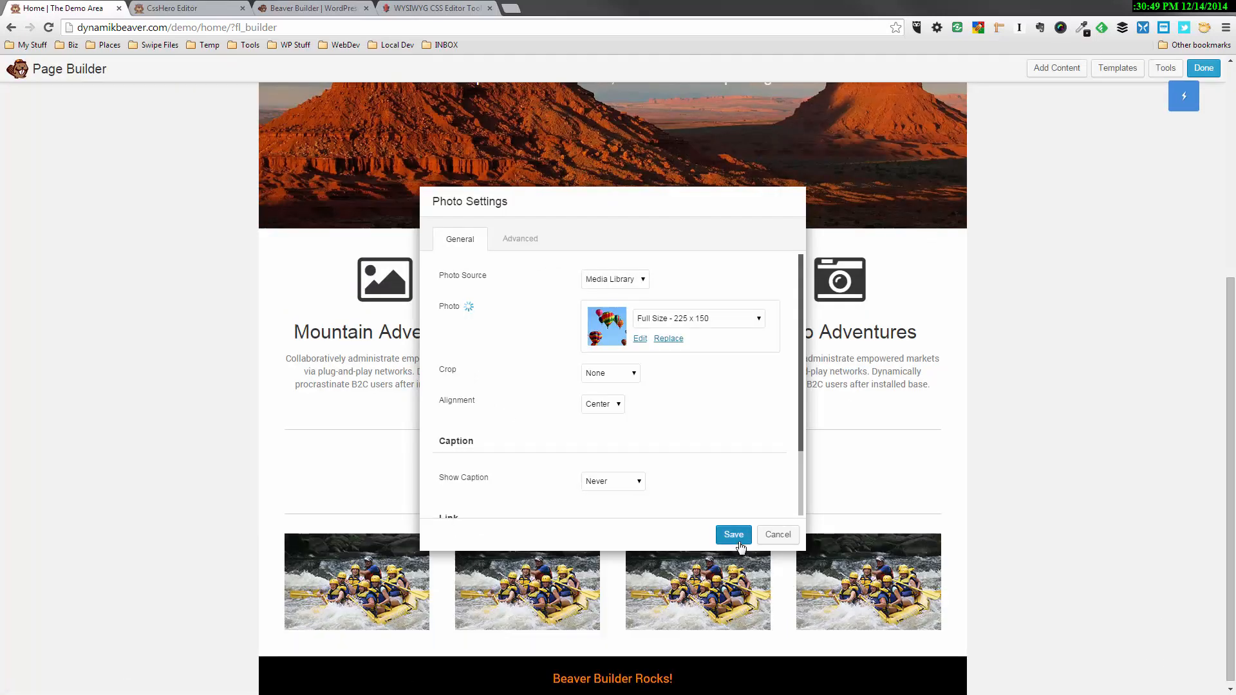
{"action": "left_click", "coordinate": [740, 544]}
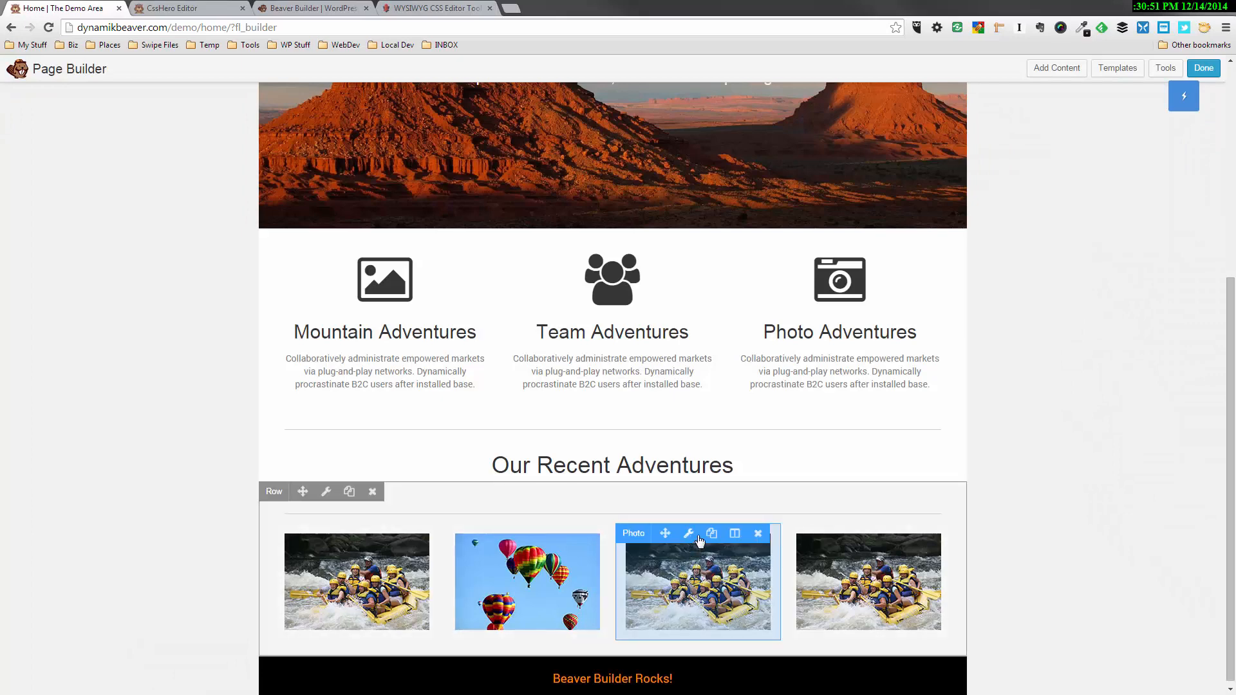
Replace the photo in the third column with m-cross.jpg from the media library and save it
{"action": "left_click", "coordinate": [688, 533]}
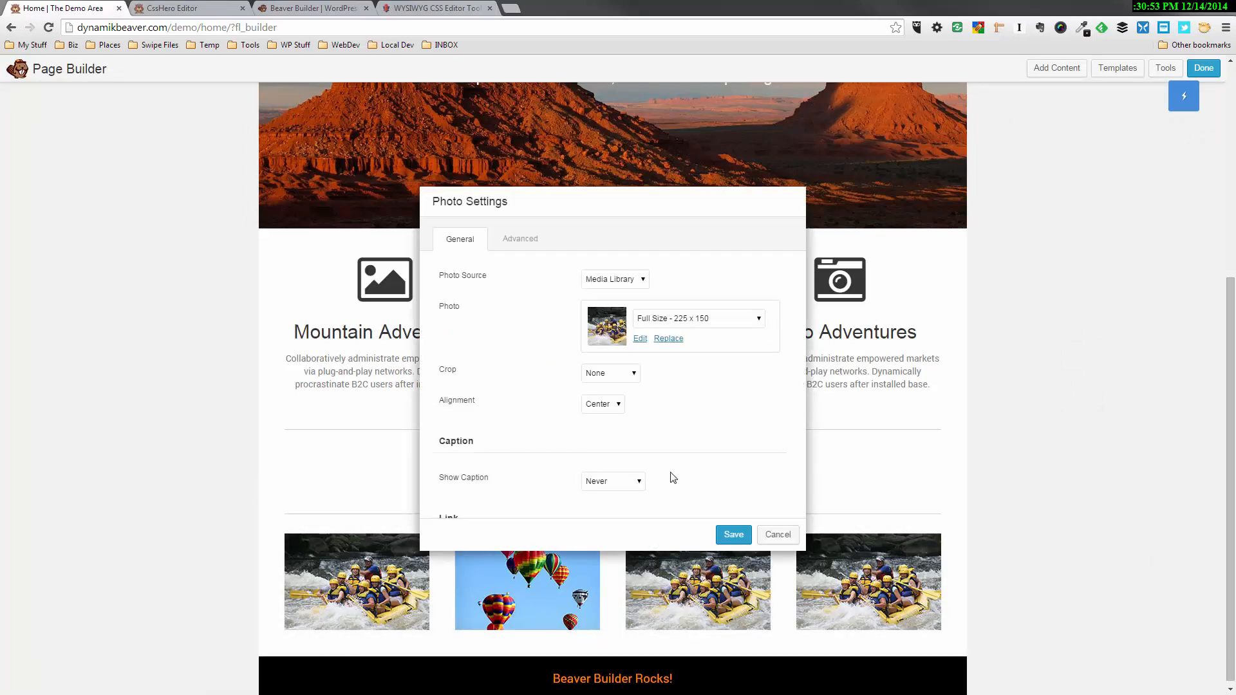
{"action": "left_click", "coordinate": [669, 339]}
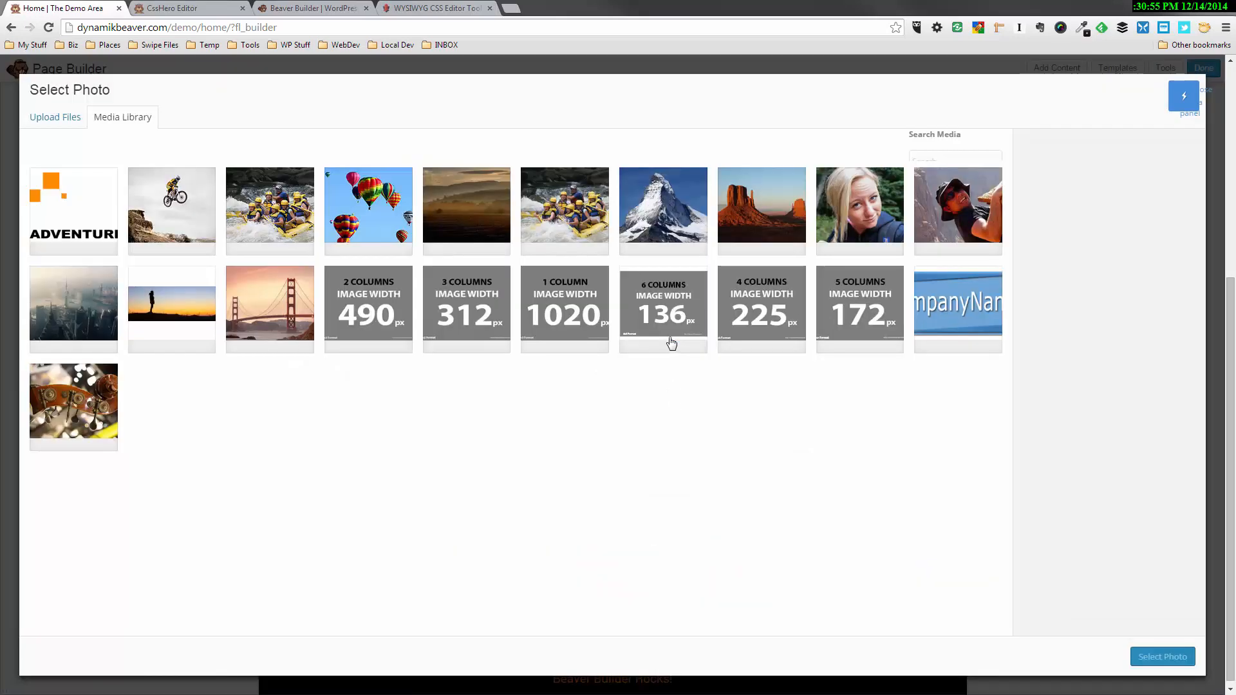
{"action": "left_click", "coordinate": [177, 202]}
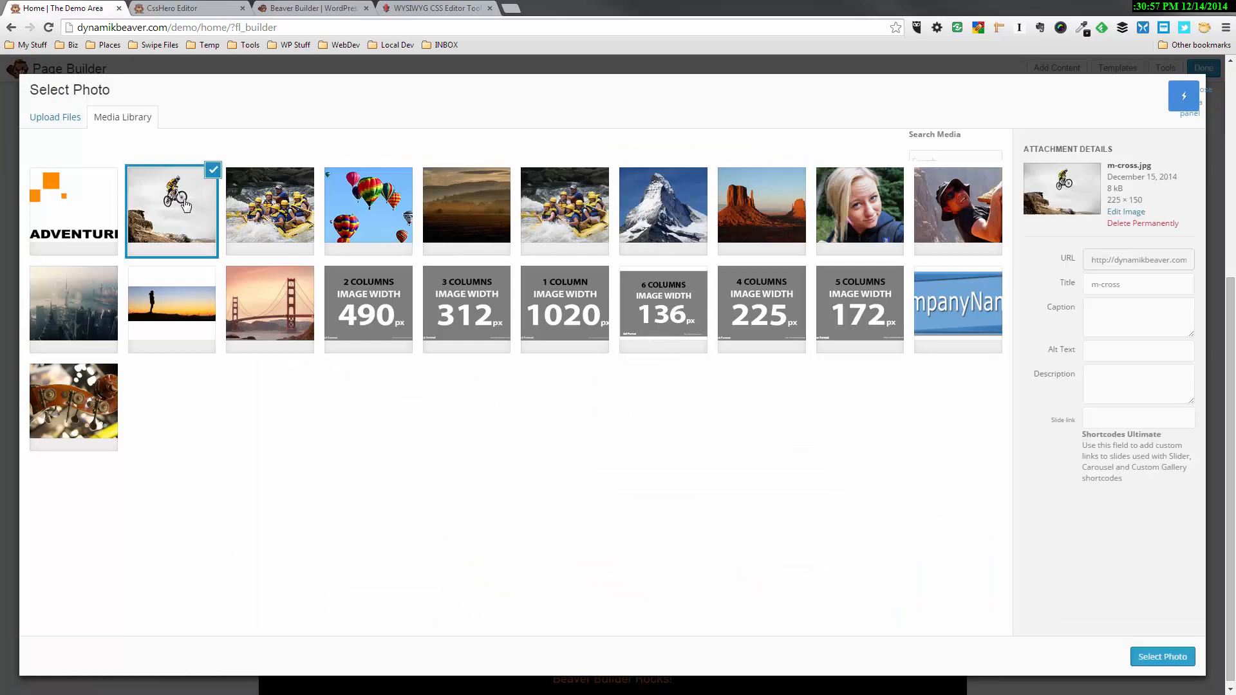
{"action": "left_click", "coordinate": [1163, 657]}
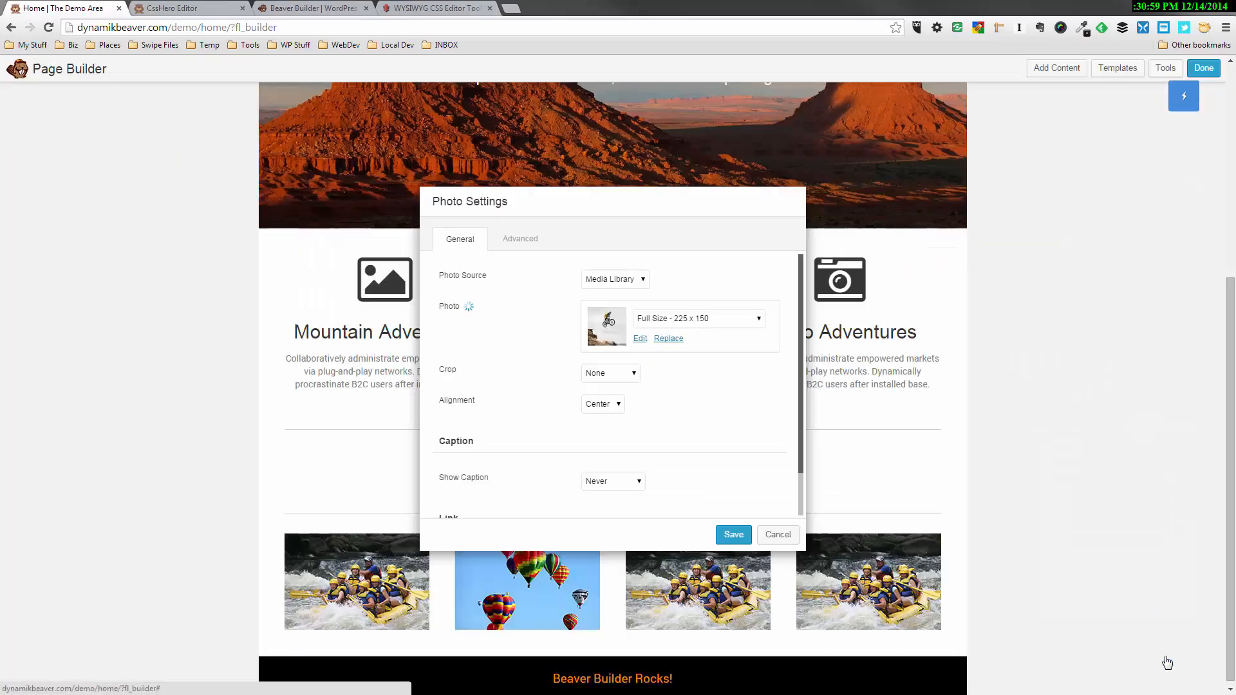
{"action": "left_click", "coordinate": [730, 541]}
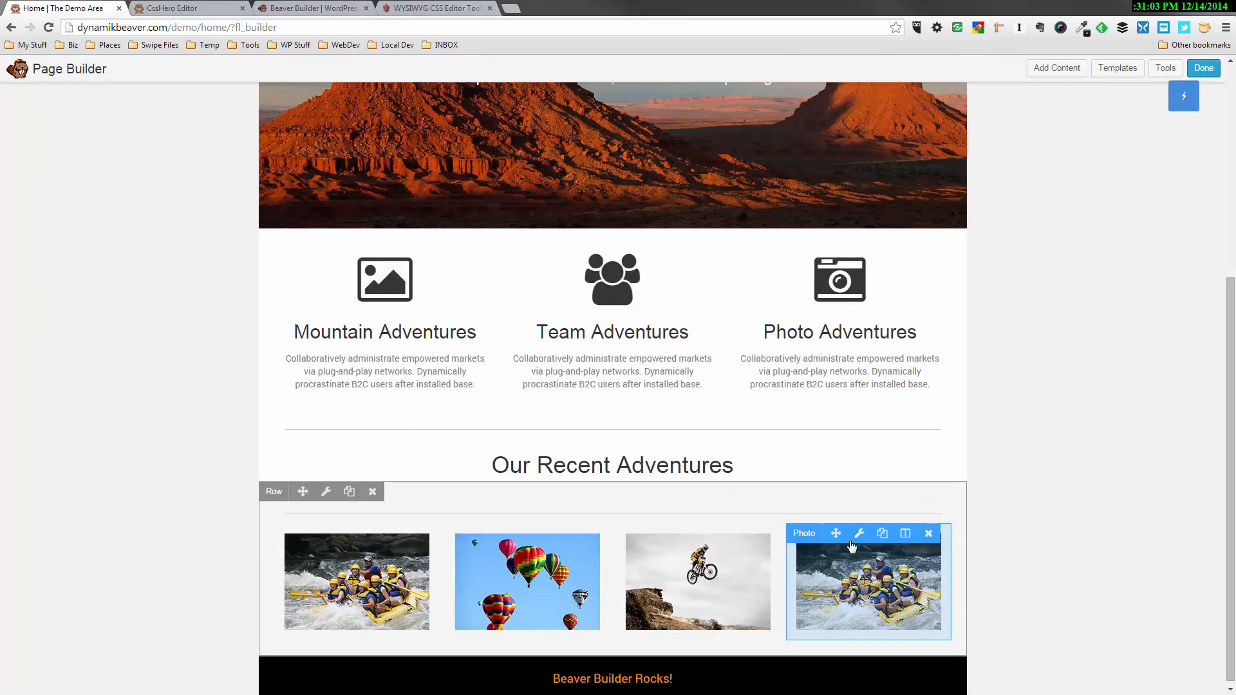
Upload skydivers.jpg from the Demo folder, use it as the fourth column's photo, and save the photo settings
{"action": "left_click", "coordinate": [859, 534]}
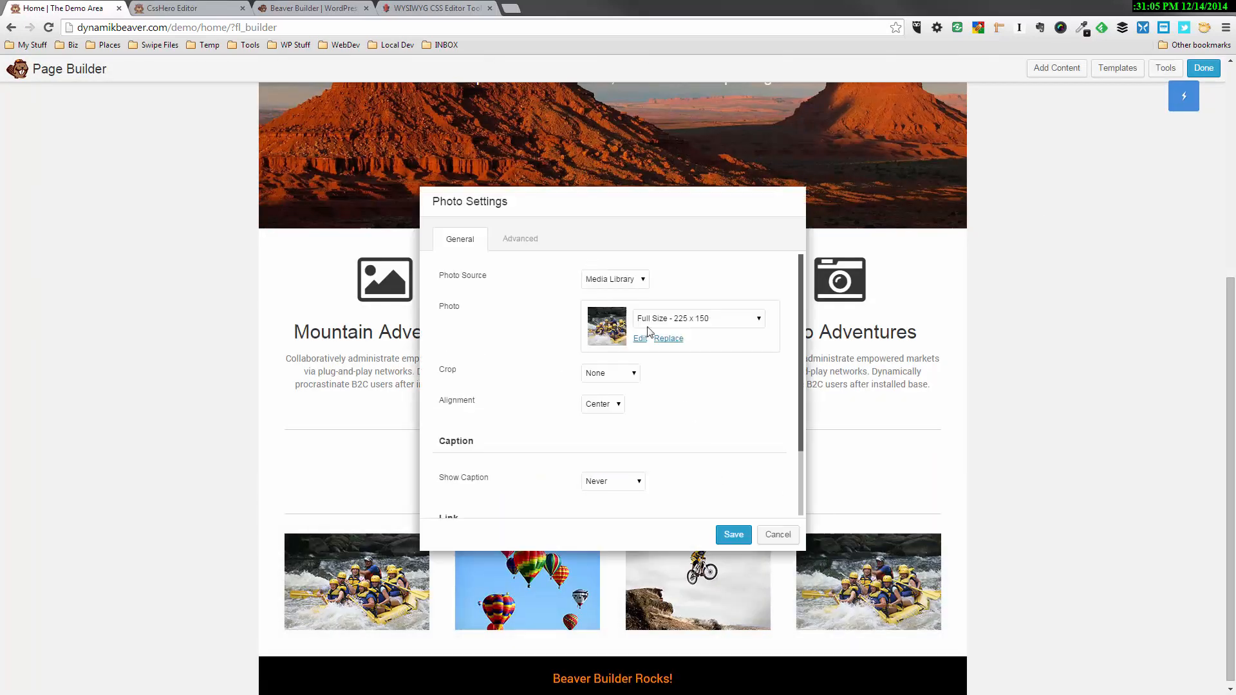
{"action": "left_click", "coordinate": [668, 340]}
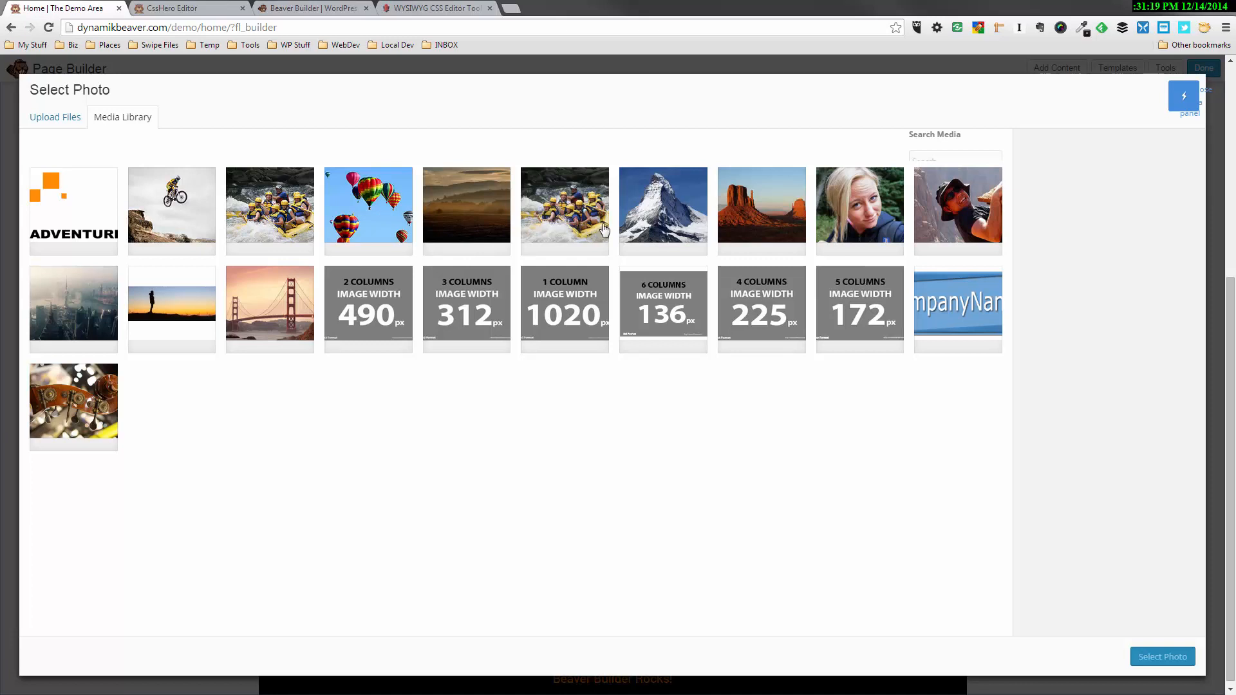
{"action": "left_click", "coordinate": [67, 119]}
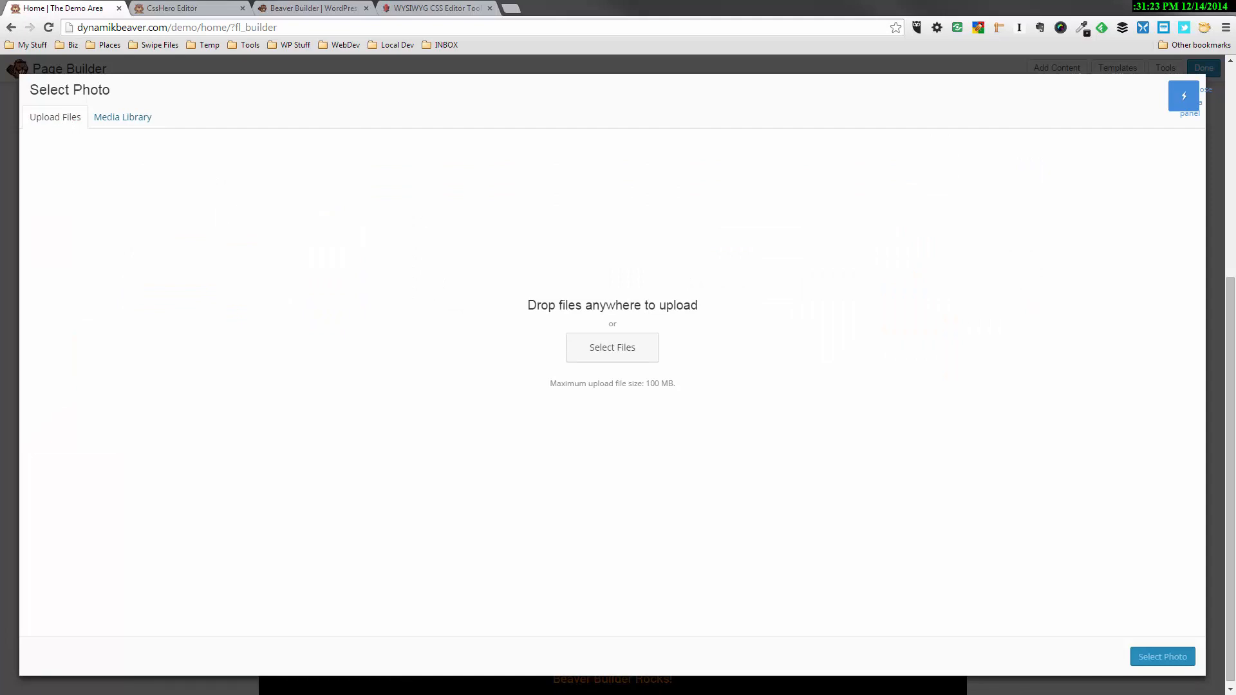
{"action": "left_click", "coordinate": [612, 347]}
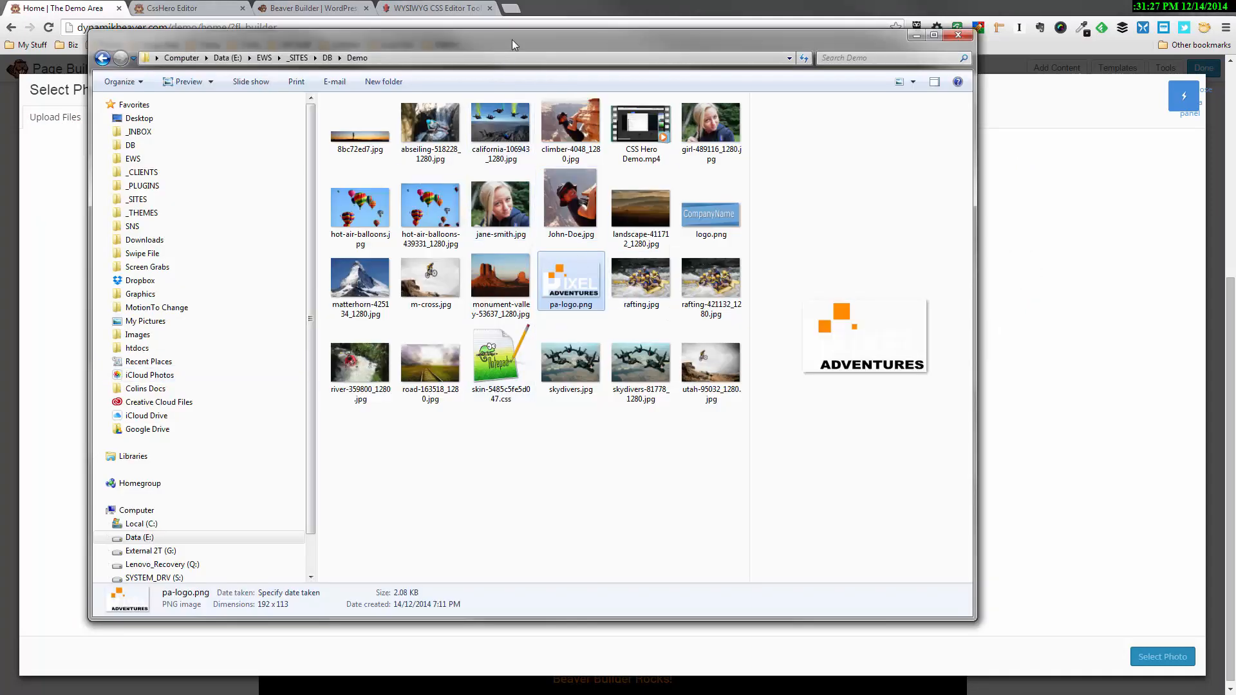
{"action": "left_click_drag", "start_coordinate": [512, 40], "coordinate": [0, 96]}
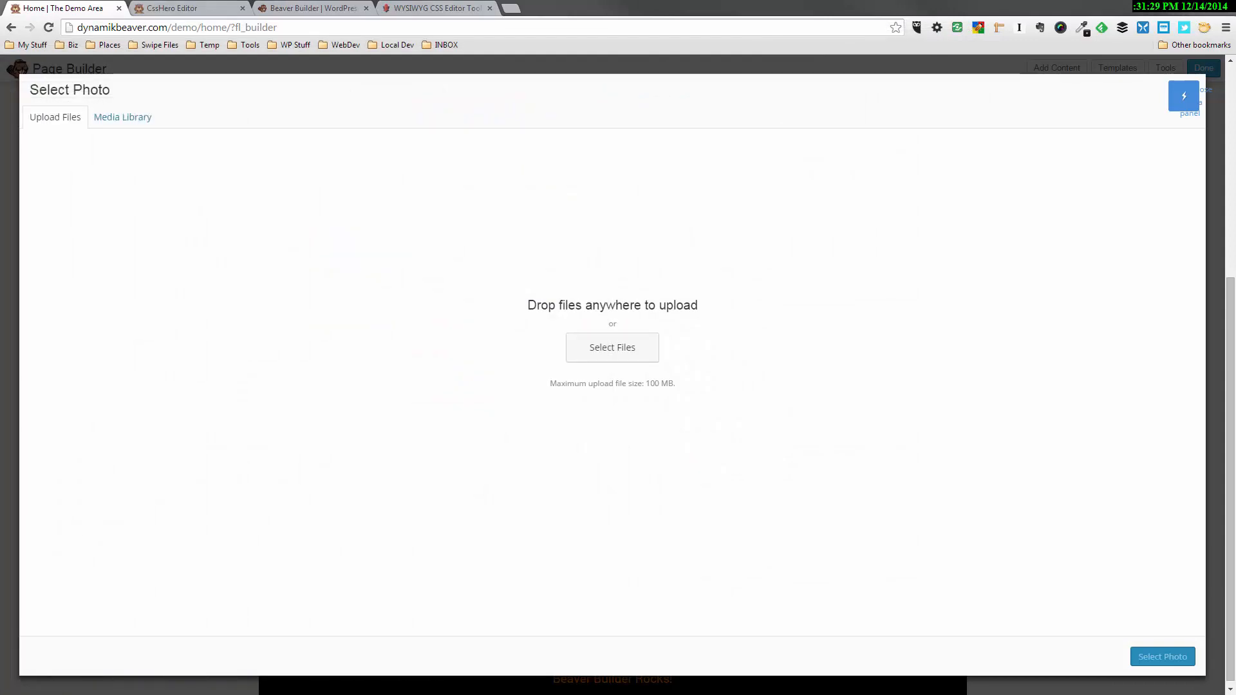
{"action": "left_click_drag", "start_coordinate": [0, 386], "coordinate": [492, 404]}
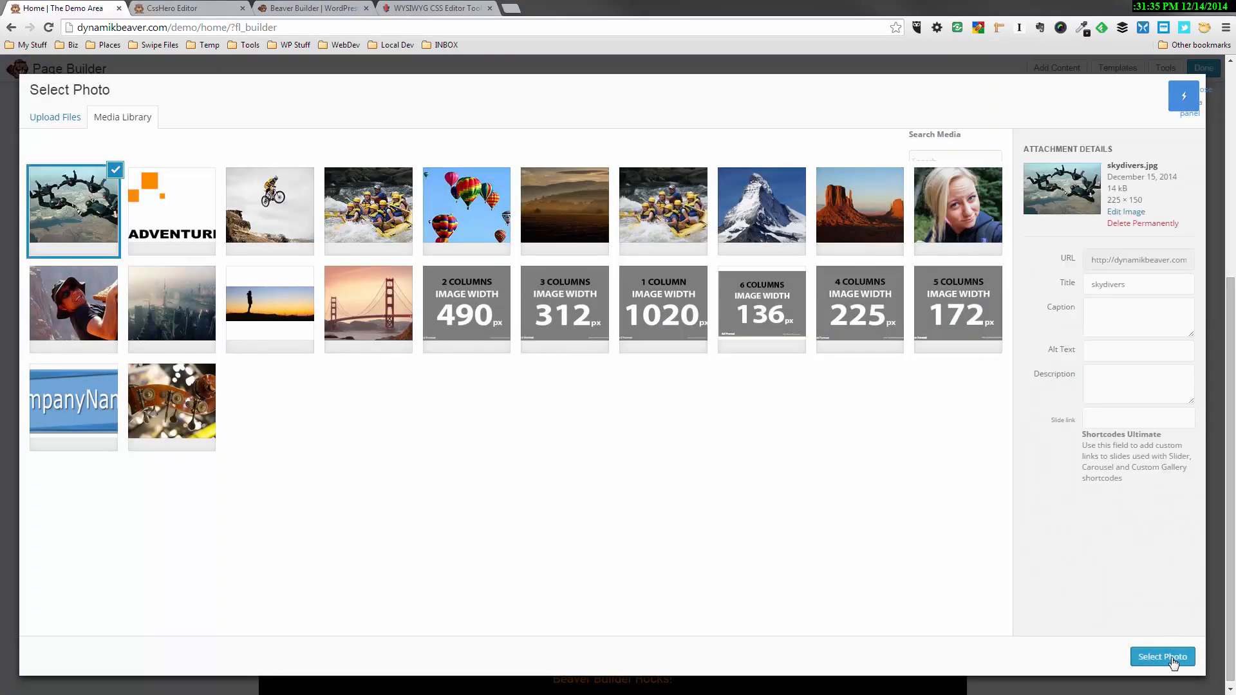
{"action": "left_click", "coordinate": [1173, 664]}
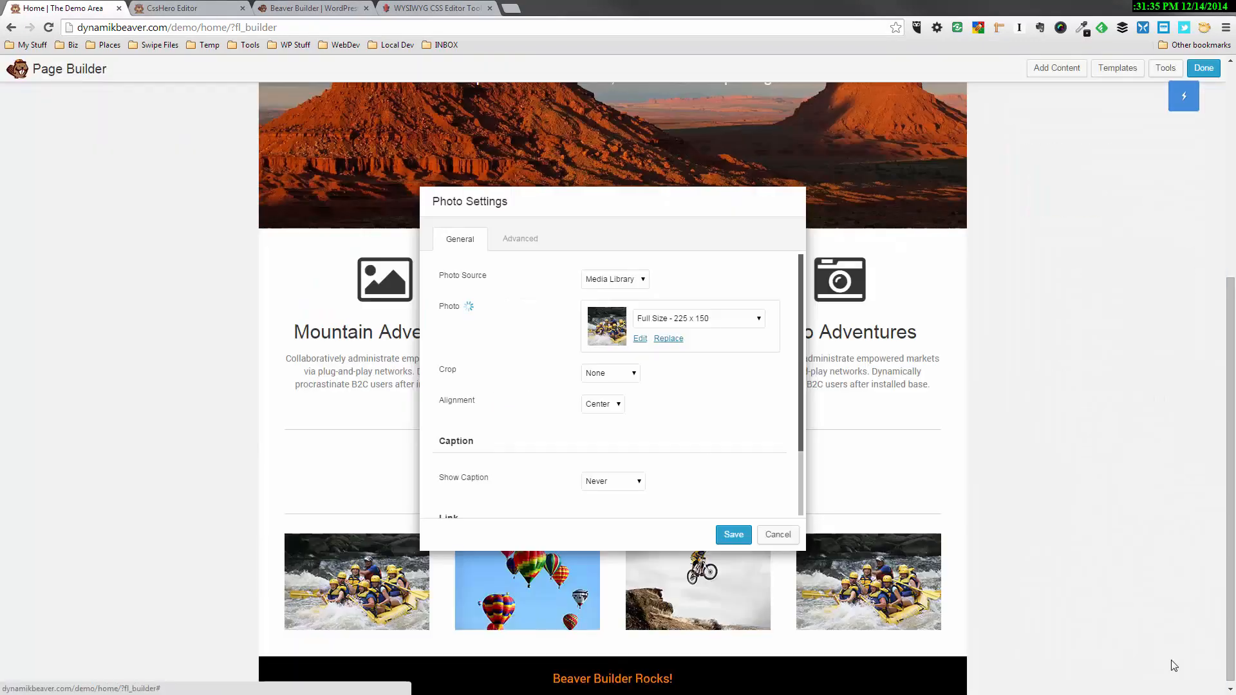
{"action": "left_click", "coordinate": [734, 535]}
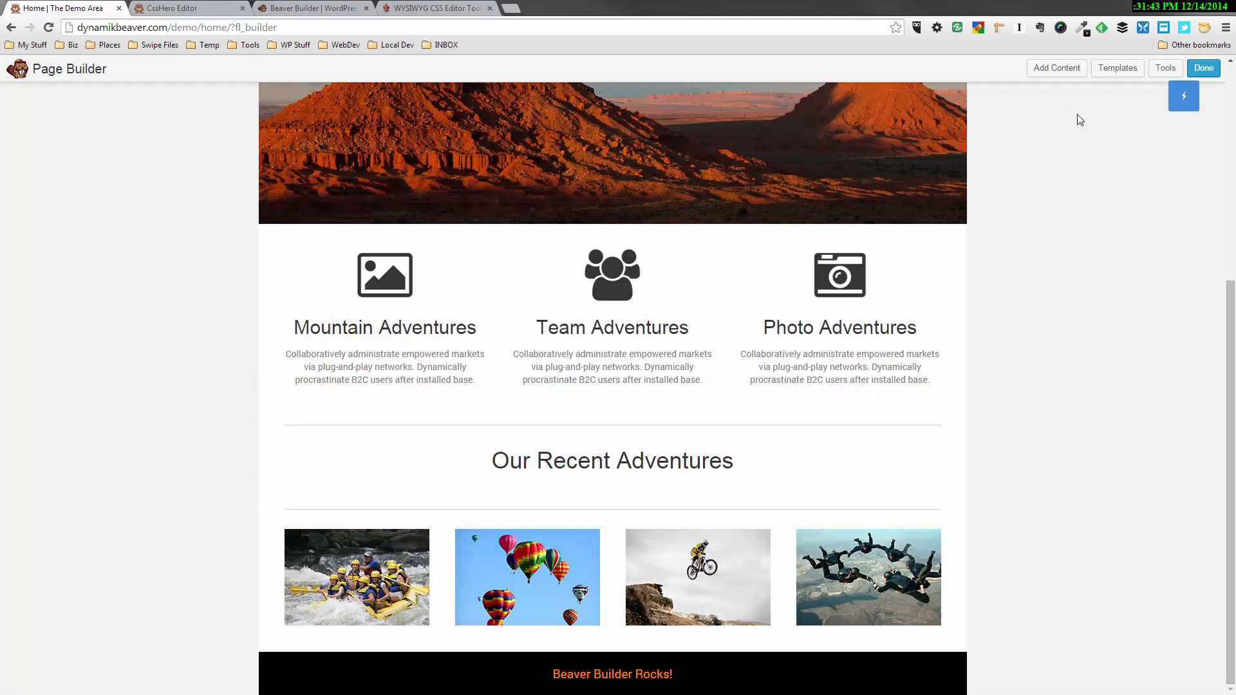
Add a four-column layout directly below the four recent adventures photos
{"action": "left_click", "coordinate": [1064, 76]}
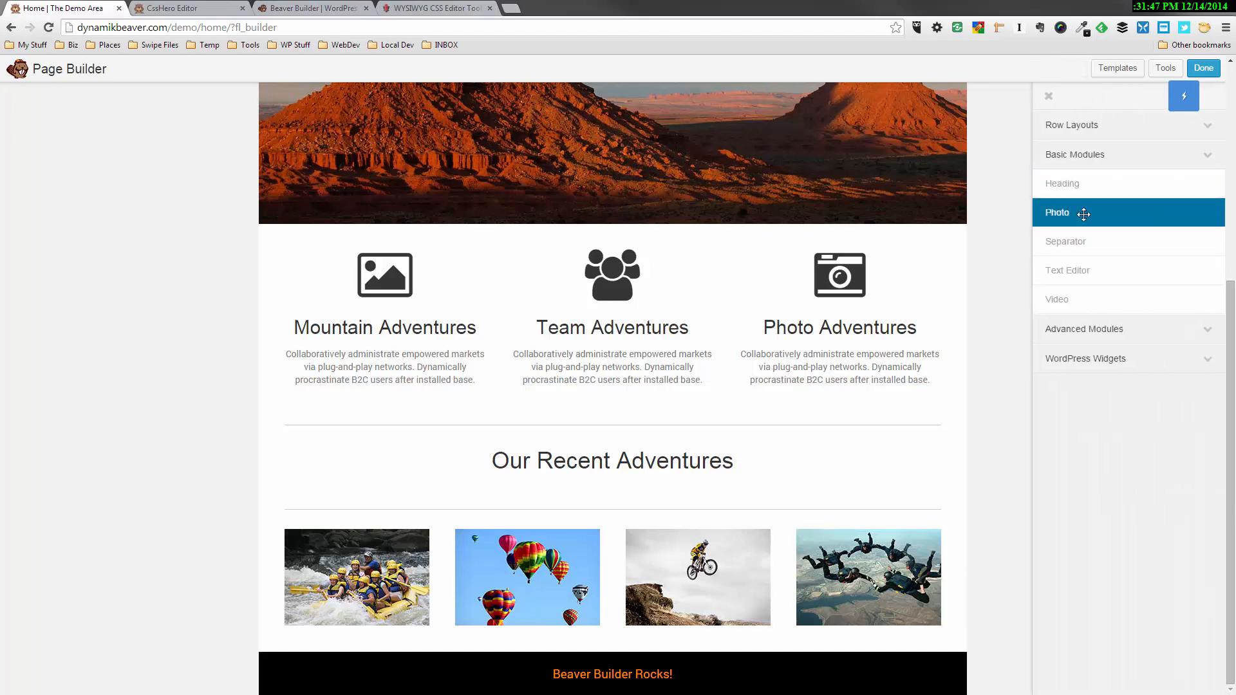
{"action": "left_click", "coordinate": [1086, 128]}
{"action": "left_click_drag", "start_coordinate": [1093, 234], "coordinate": [544, 625]}
{"action": "scroll", "coordinate": [766, 597], "scroll_direction": "down", "scroll_amount": 2}
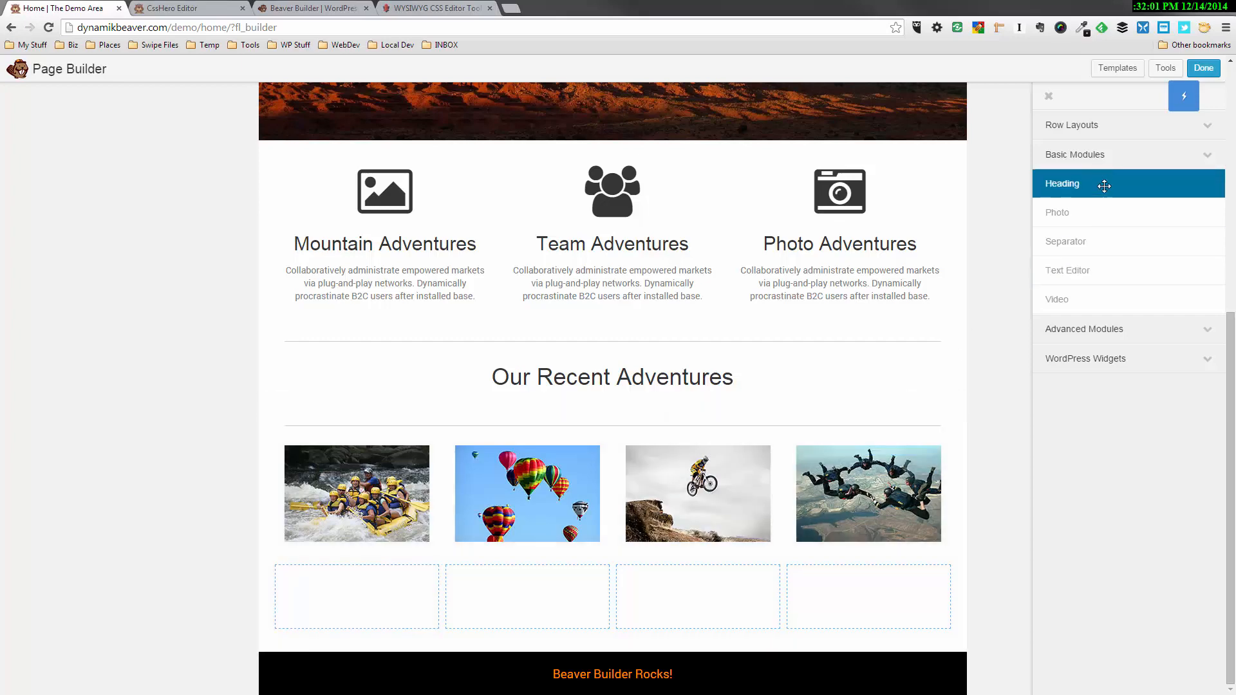
Add a Heading module below the rafting photo with the text "Rafting"
{"action": "left_click_drag", "start_coordinate": [1104, 186], "coordinate": [354, 612]}
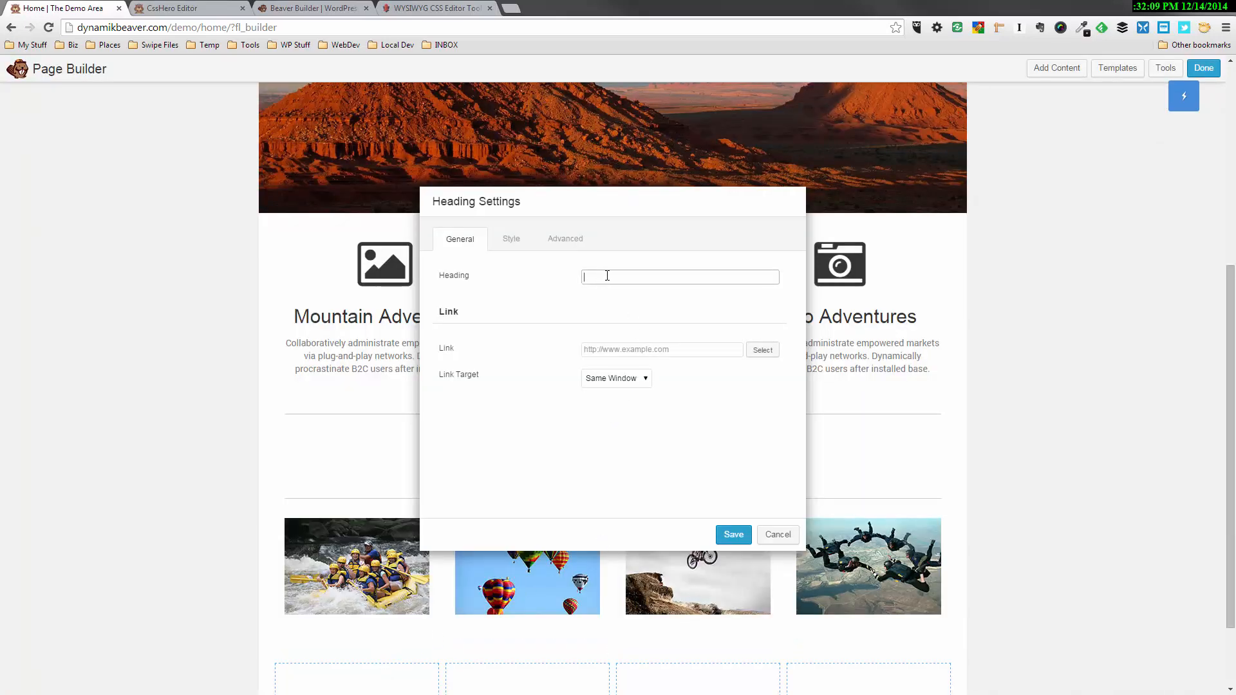
{"action": "type", "text": "rafting"}
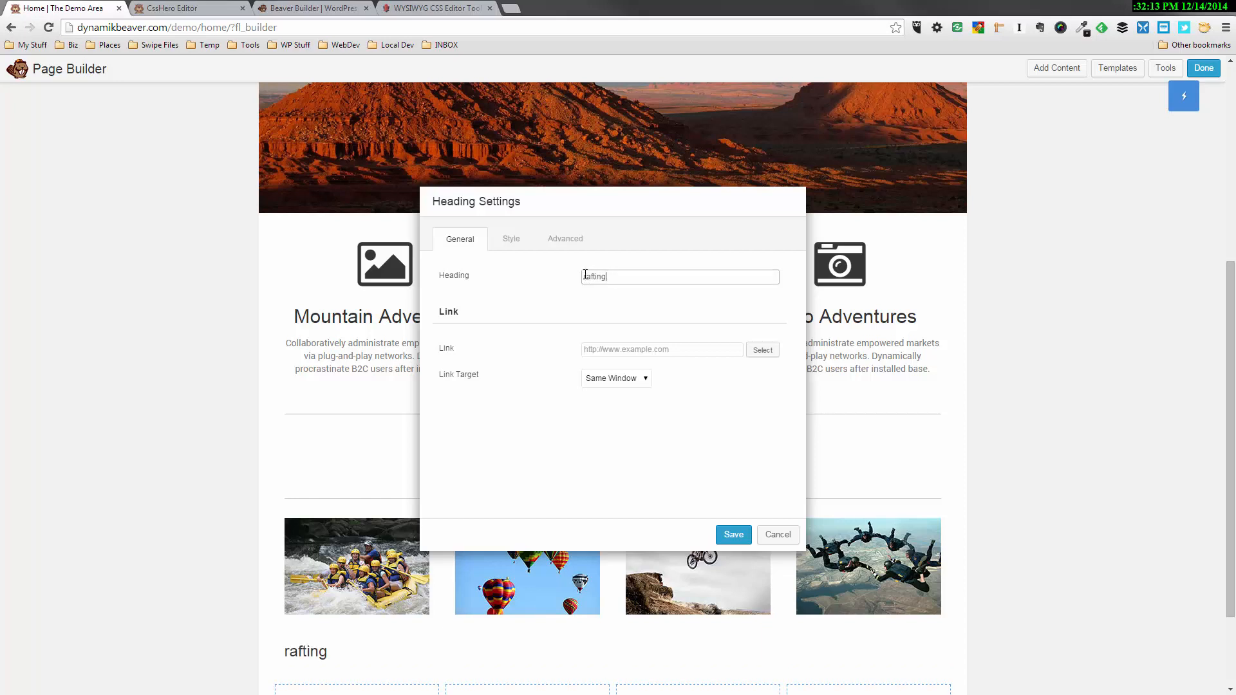
{"action": "key", "text": "BackSpace"}
{"action": "type", "text": "R"}
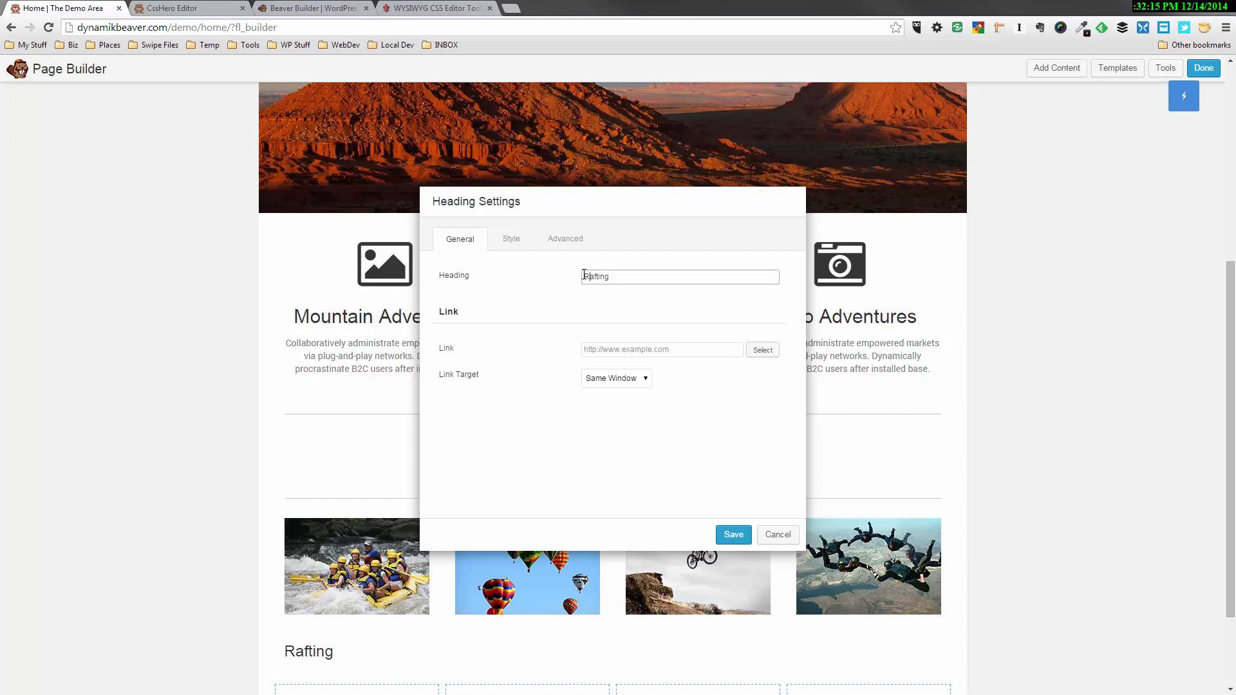
Set the Rafting heading's top margin to 0 px and its alignment to Center, and save the heading
{"action": "left_click", "coordinate": [562, 239]}
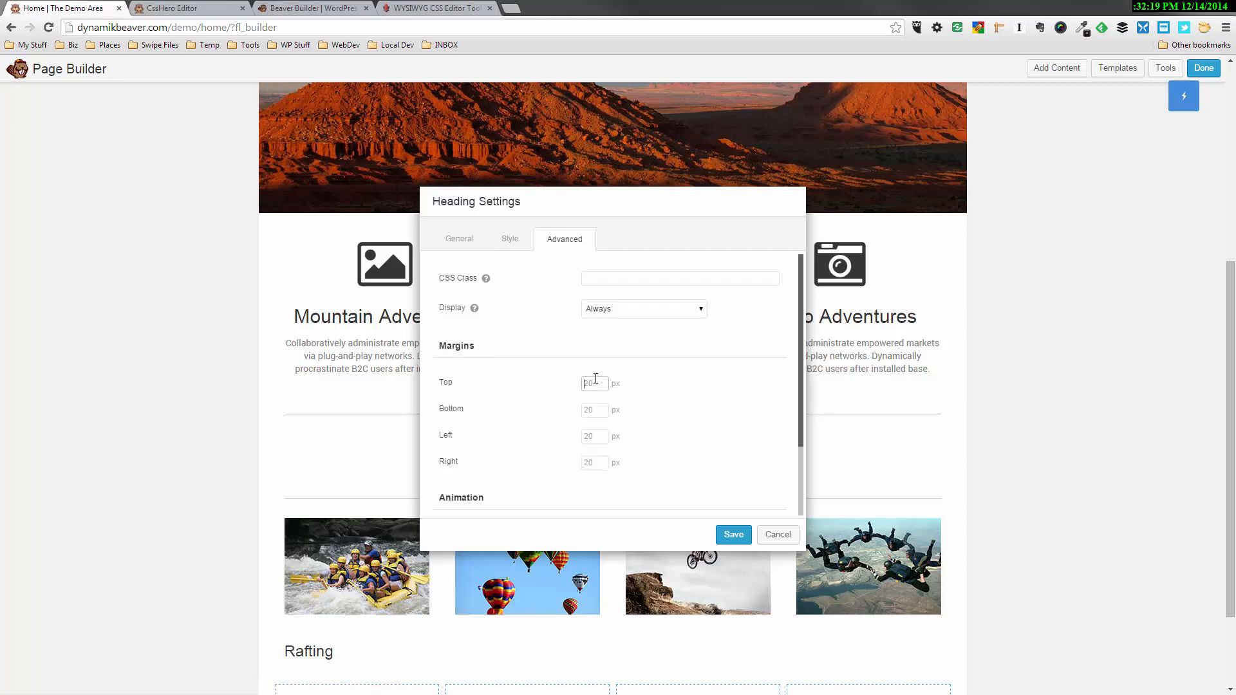
{"action": "type", "text": "0"}
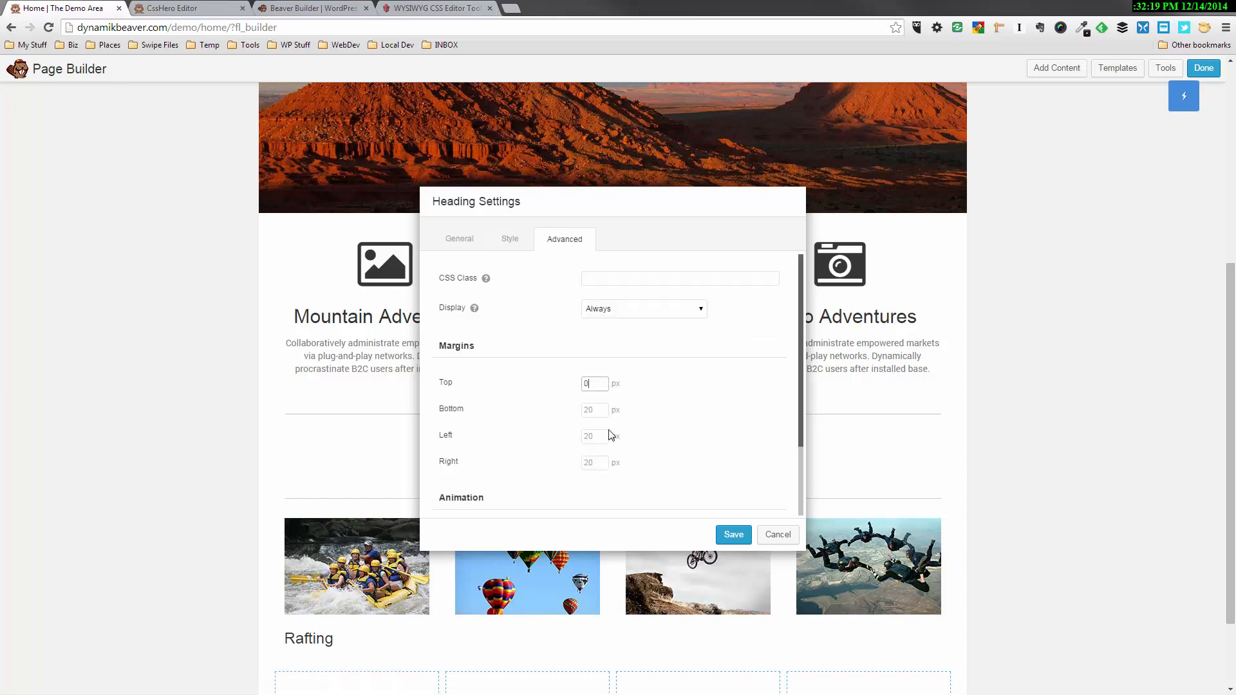
{"action": "left_click", "coordinate": [512, 243]}
{"action": "left_click", "coordinate": [608, 396]}
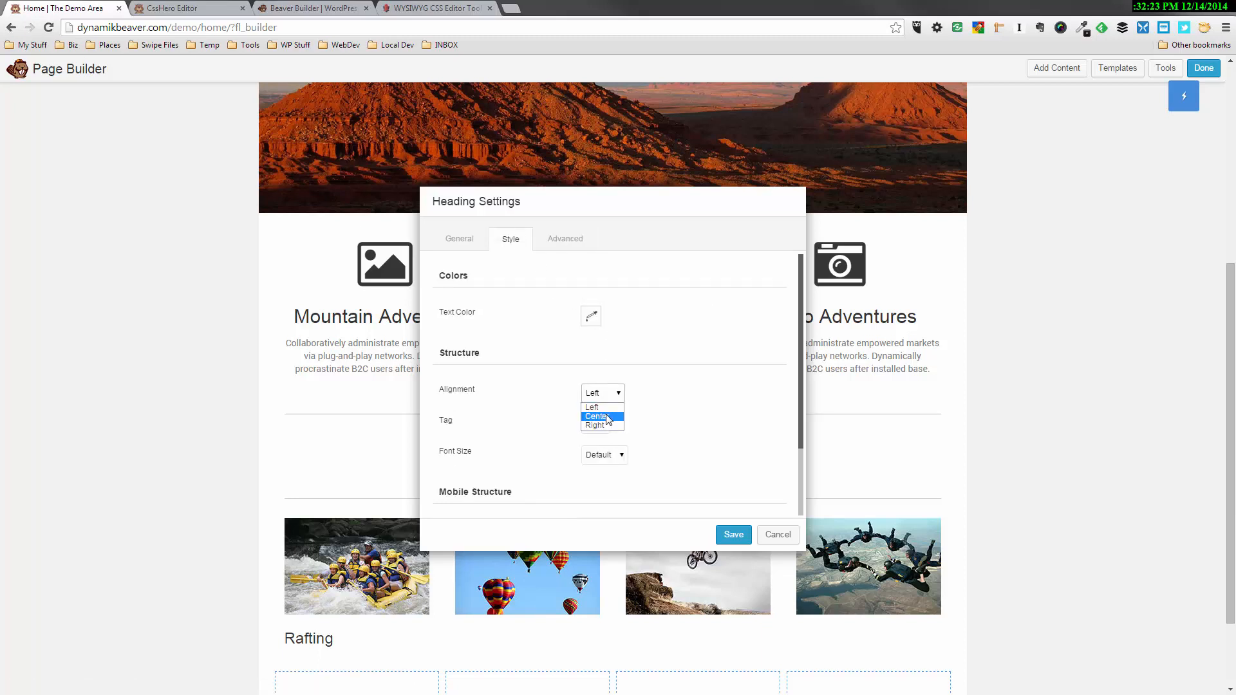
{"action": "left_click", "coordinate": [605, 420]}
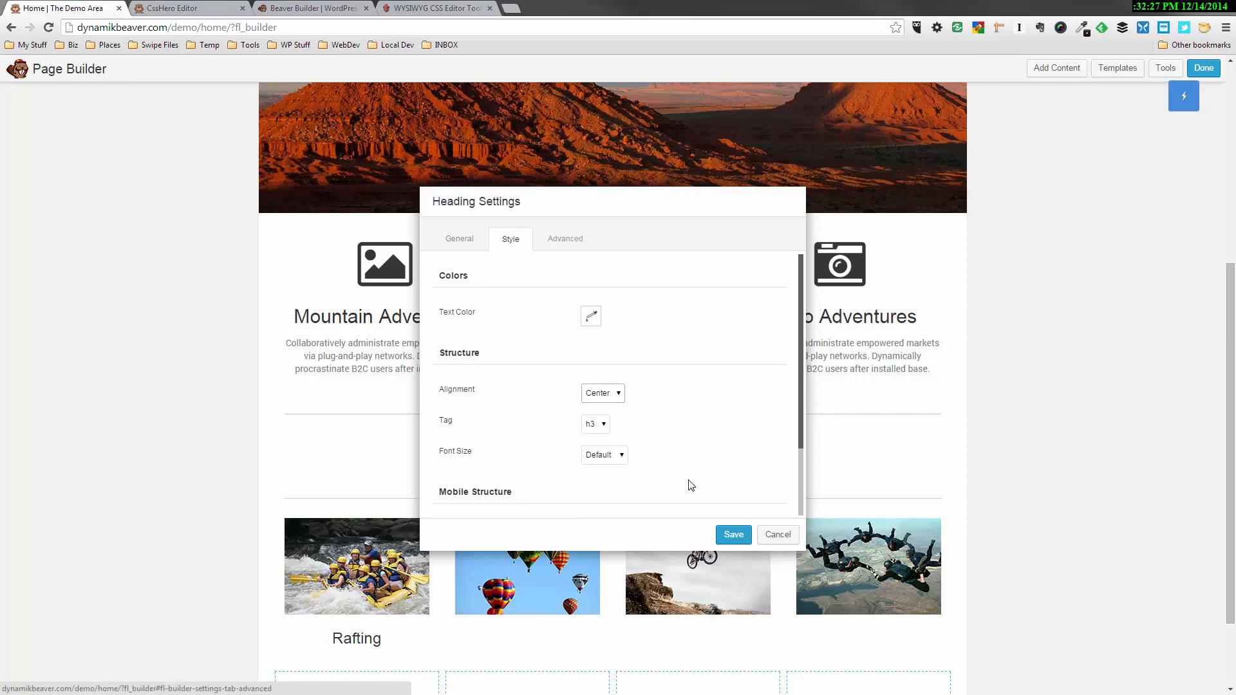
{"action": "left_click", "coordinate": [735, 535]}
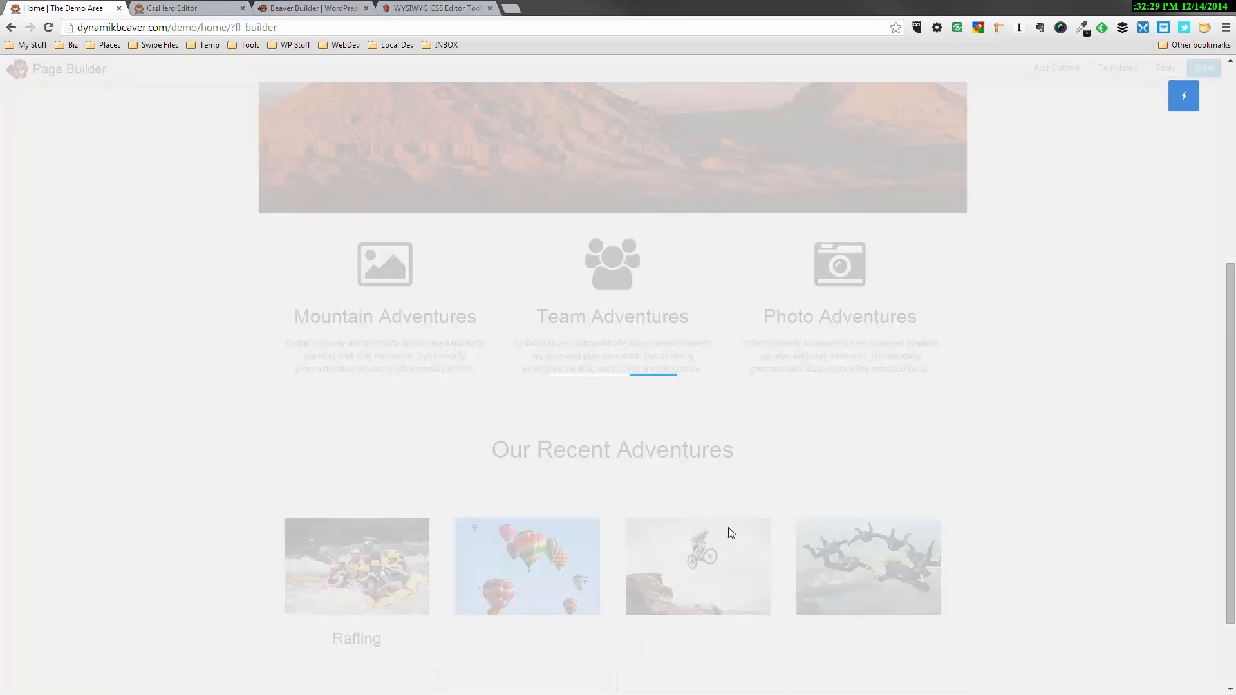
Set the rafting photo's bottom margin to 10 px and save the photo settings
{"action": "left_click", "coordinate": [379, 589]}
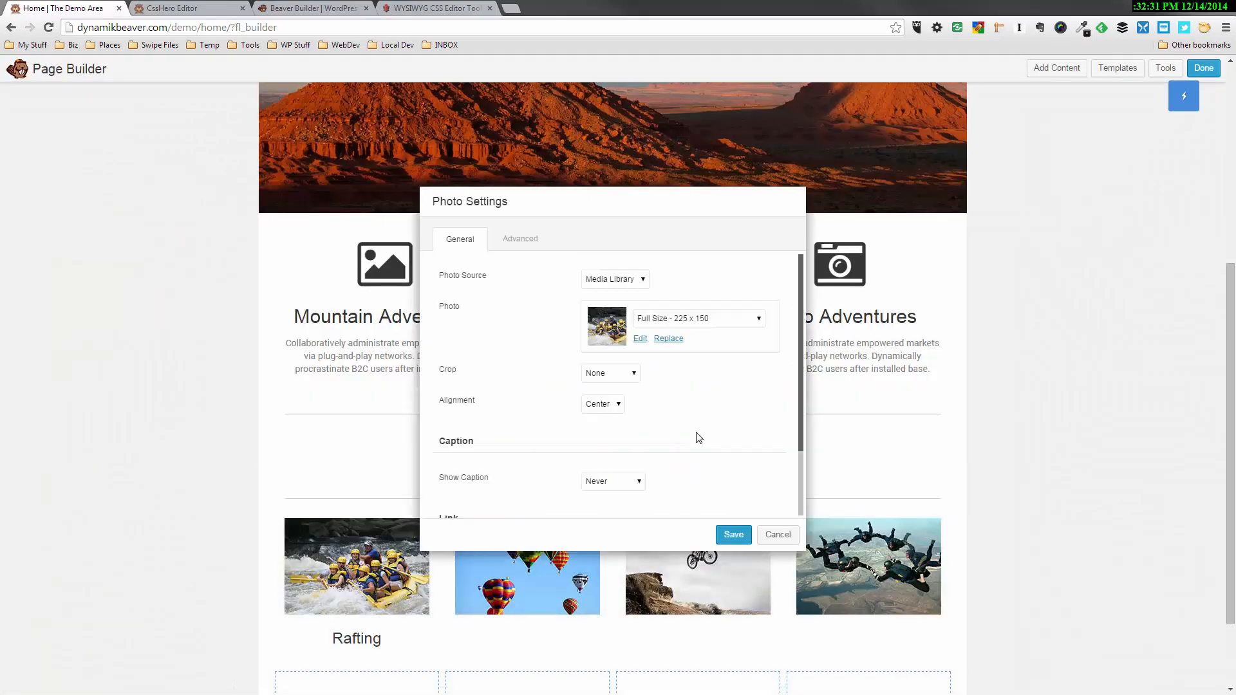
{"action": "left_click", "coordinate": [524, 239]}
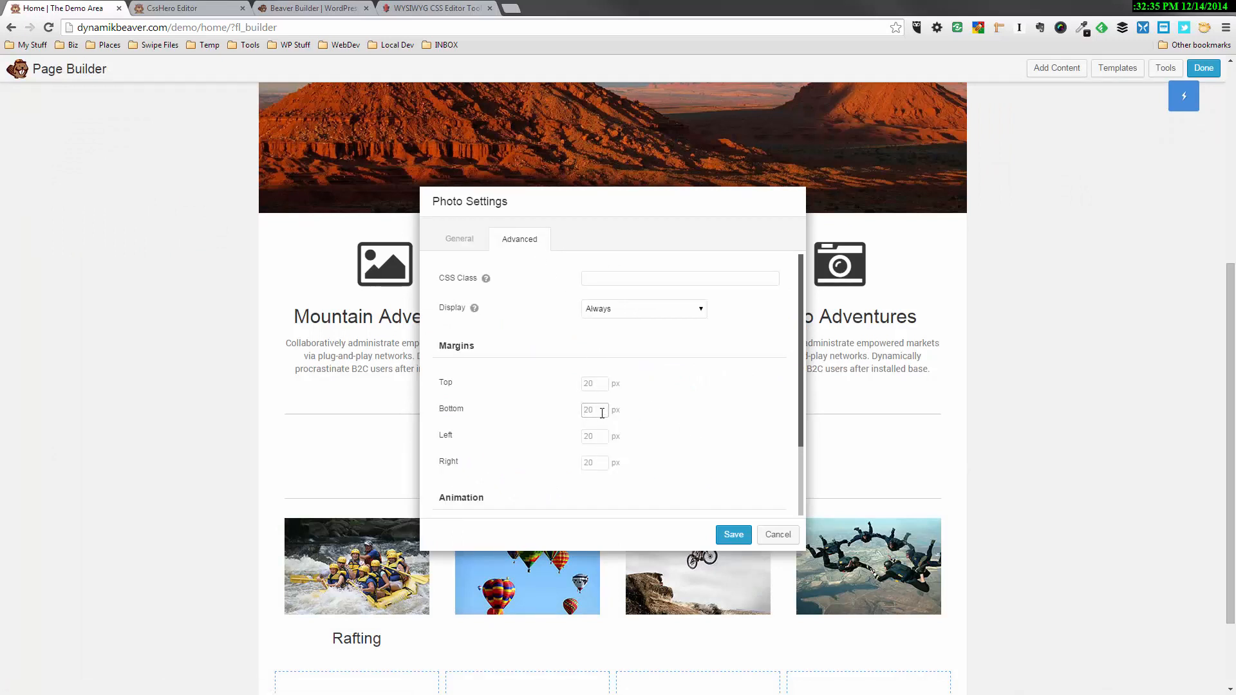
{"action": "type", "text": "0"}
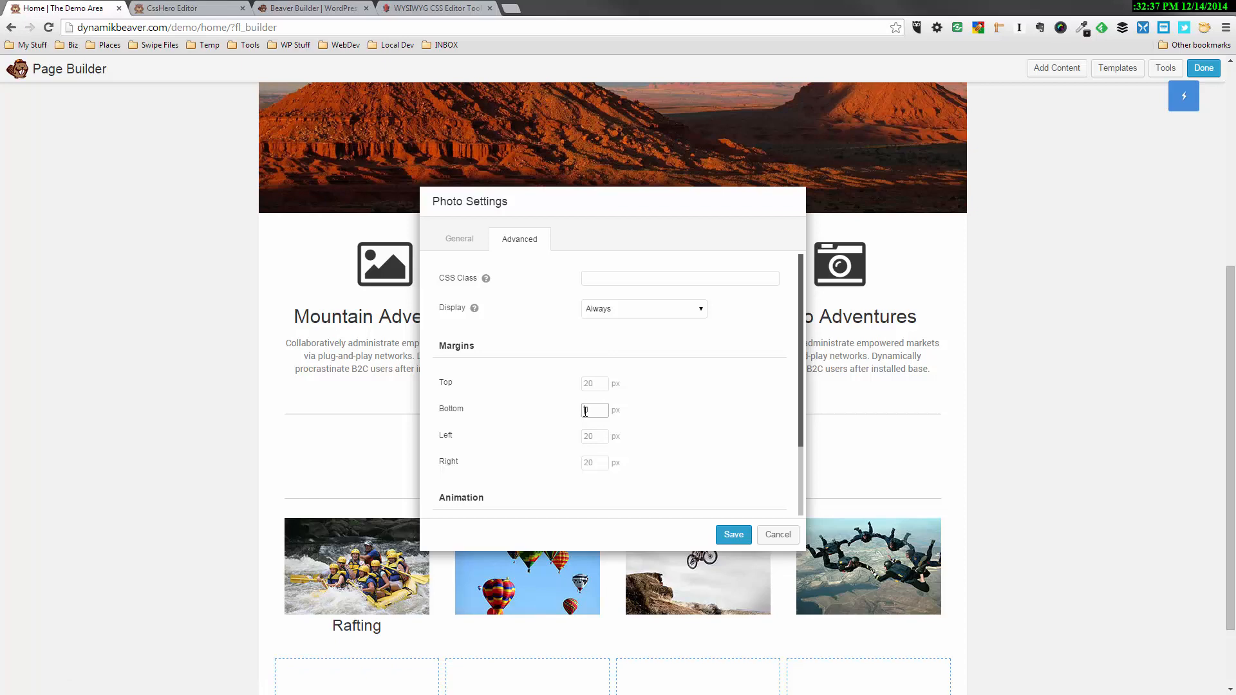
{"action": "type", "text": "1"}
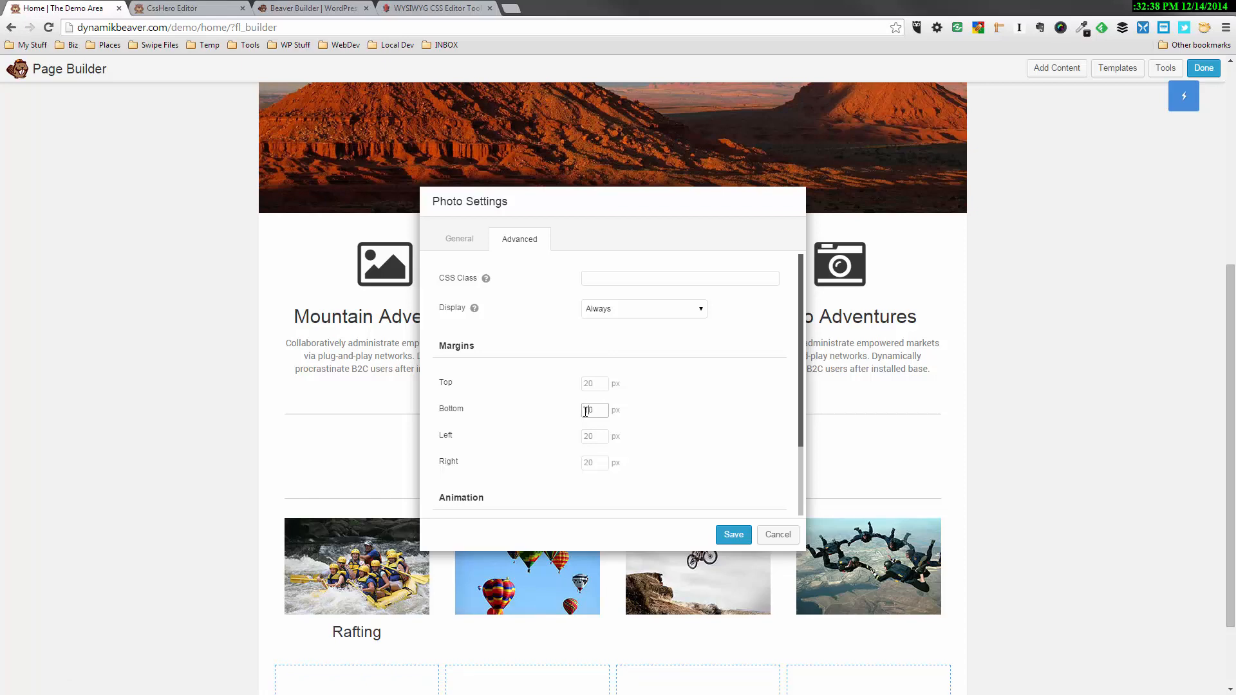
{"action": "left_click", "coordinate": [734, 535]}
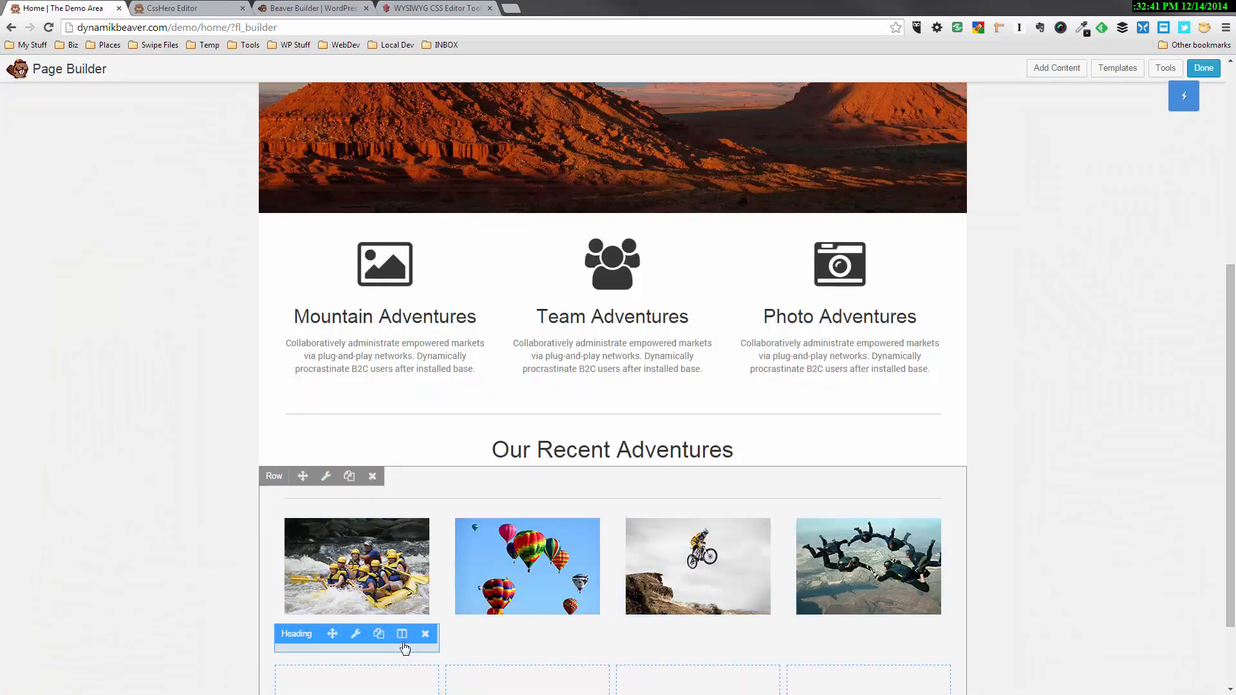
Duplicate the Rafting heading three times
{"action": "left_click", "coordinate": [380, 635]}
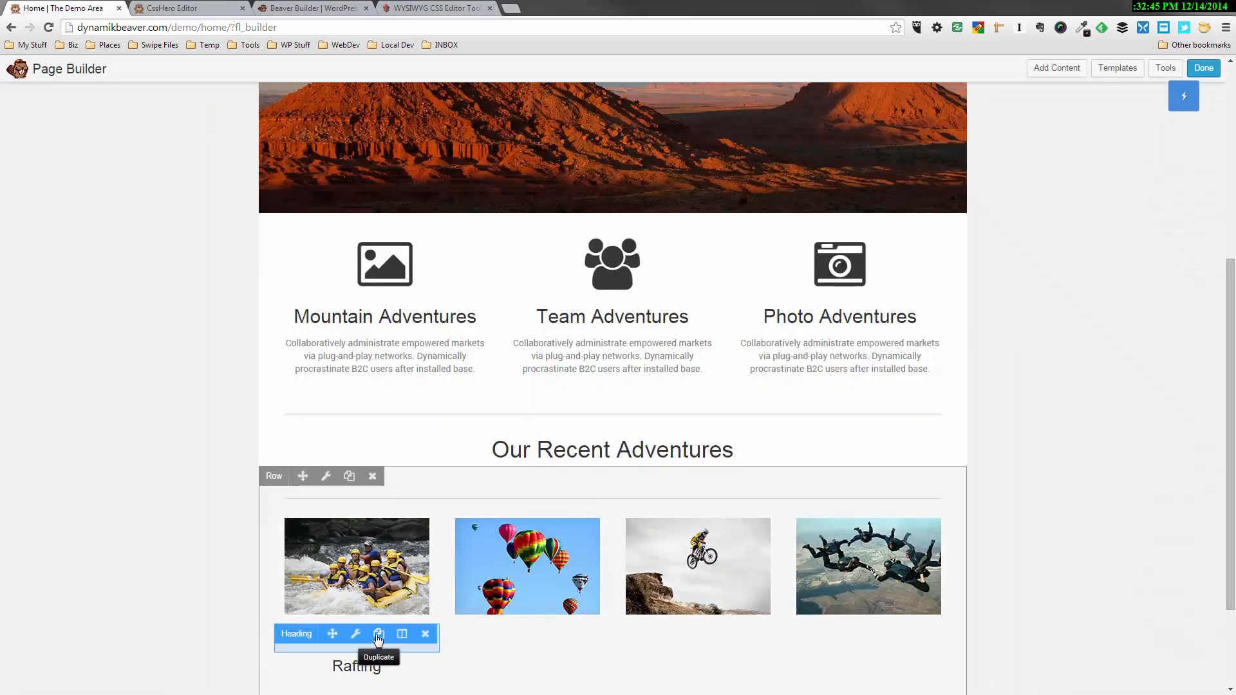
{"action": "left_click", "coordinate": [378, 637]}
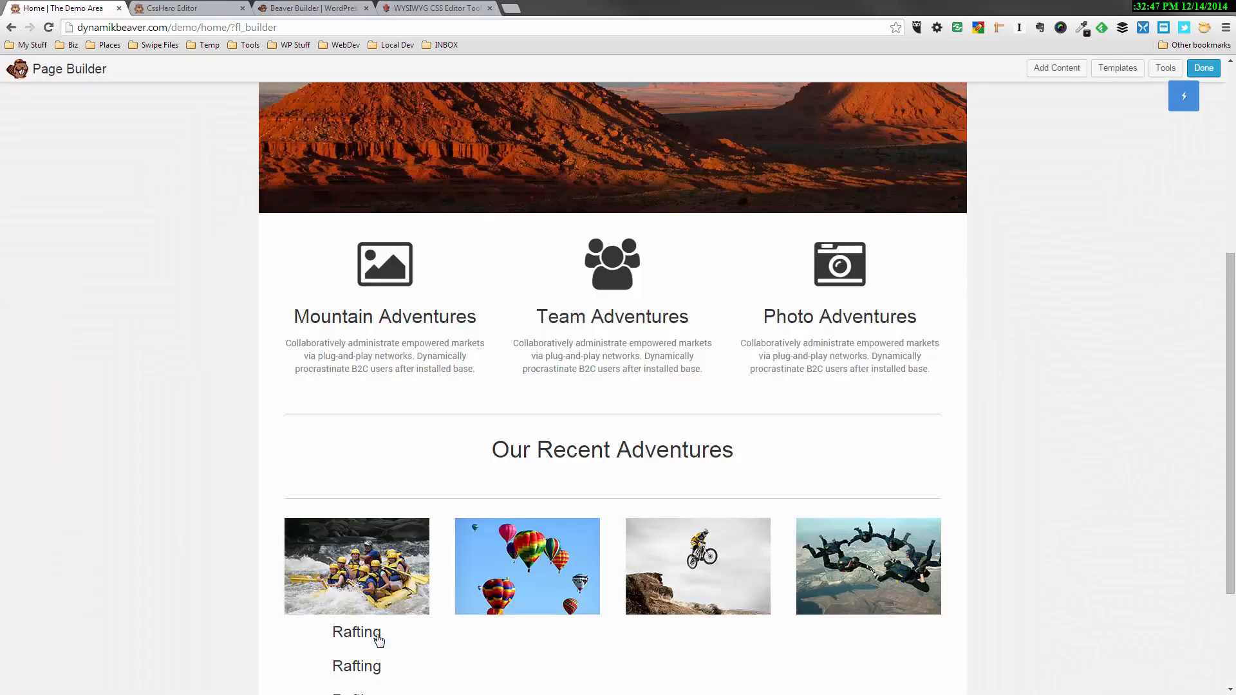
{"action": "left_click", "coordinate": [382, 637]}
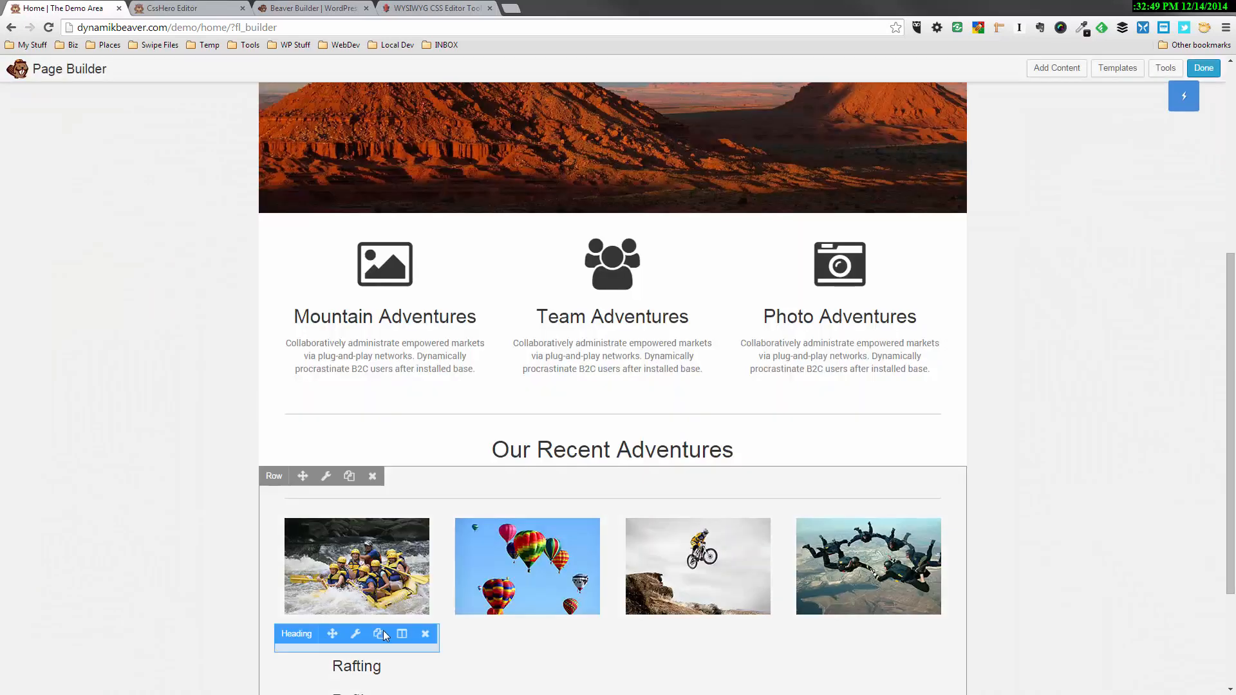
Move one Rafting heading copy under each of the balloon, bike and skydiver photos
{"action": "scroll", "coordinate": [412, 624], "scroll_direction": "down", "scroll_amount": 2}
{"action": "scroll", "coordinate": [412, 624], "scroll_direction": "down", "scroll_amount": 1}
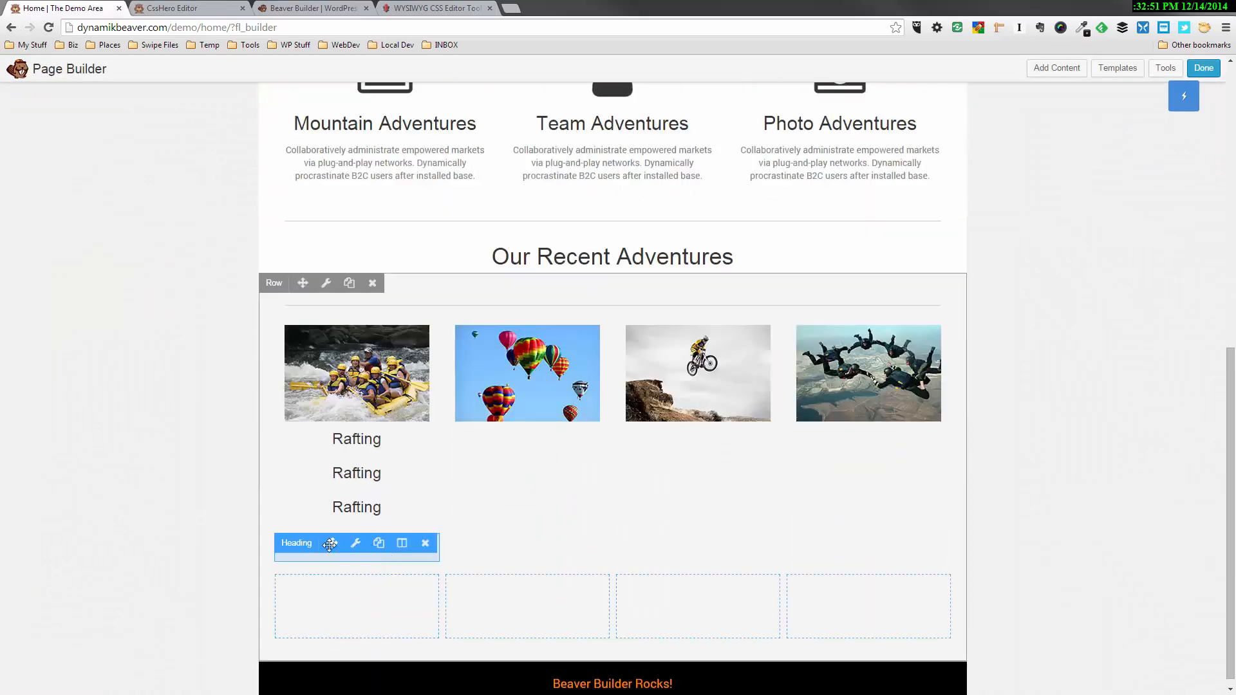
{"action": "left_click_drag", "start_coordinate": [332, 543], "coordinate": [484, 469]}
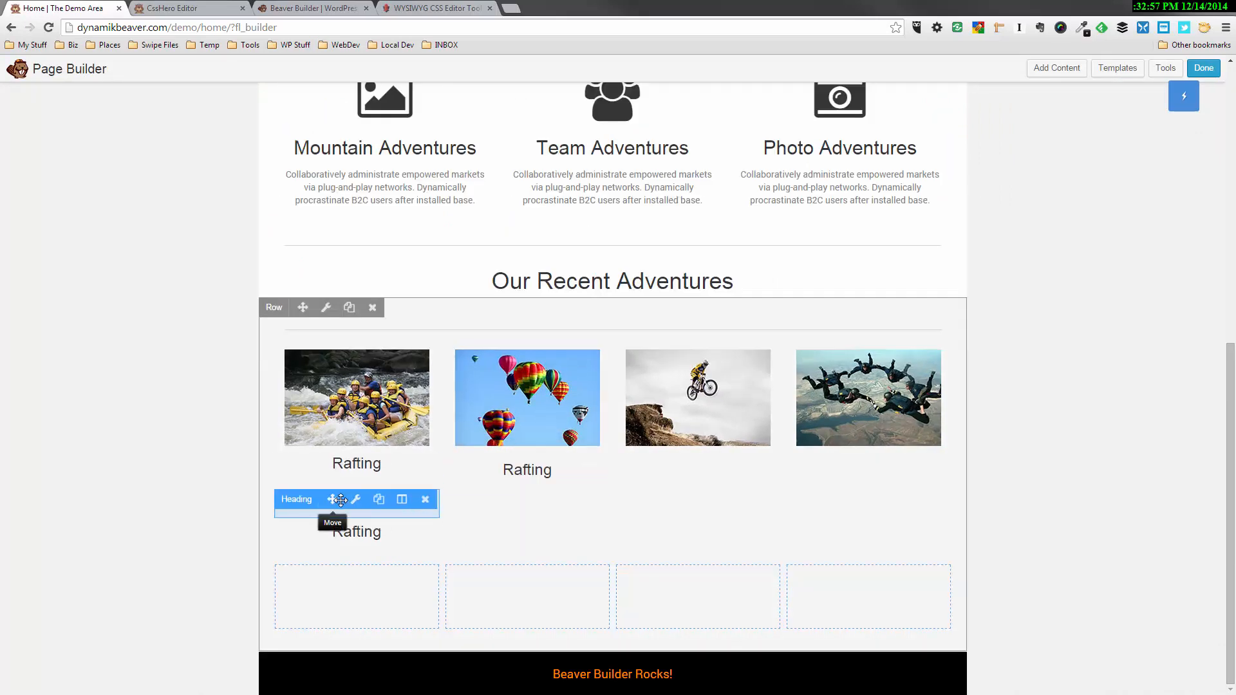
{"action": "left_click_drag", "start_coordinate": [335, 499], "coordinate": [656, 492]}
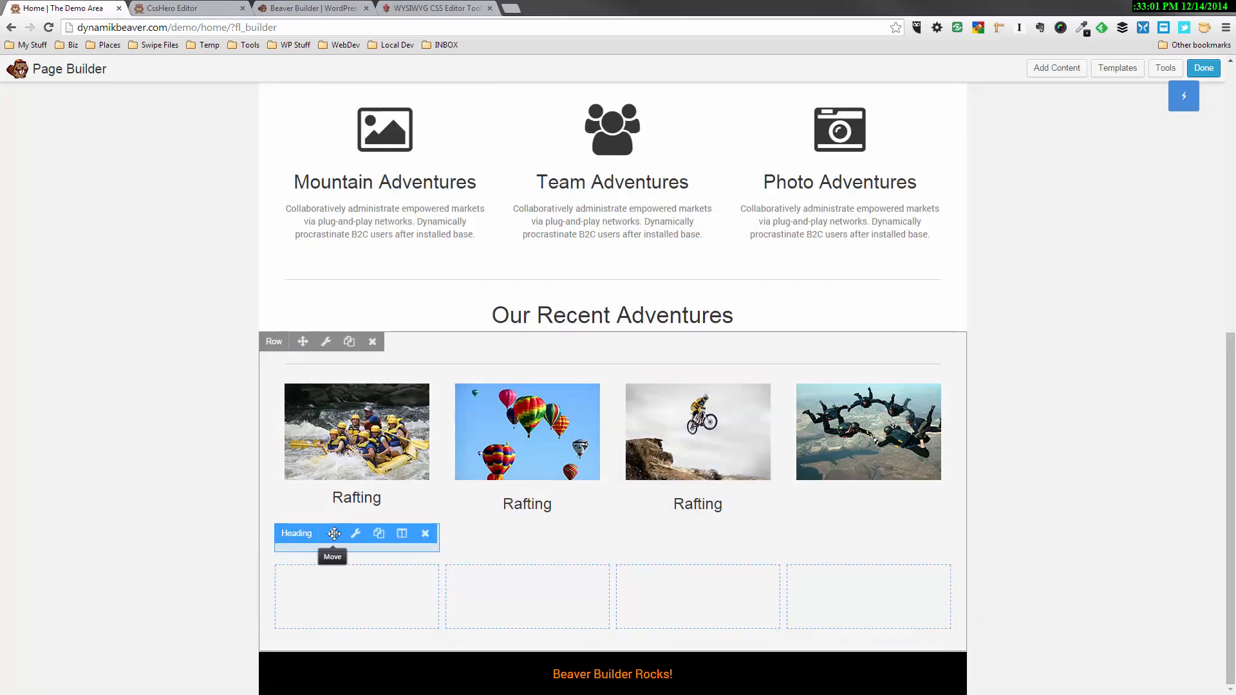
{"action": "left_click_drag", "start_coordinate": [511, 525], "coordinate": [802, 513]}
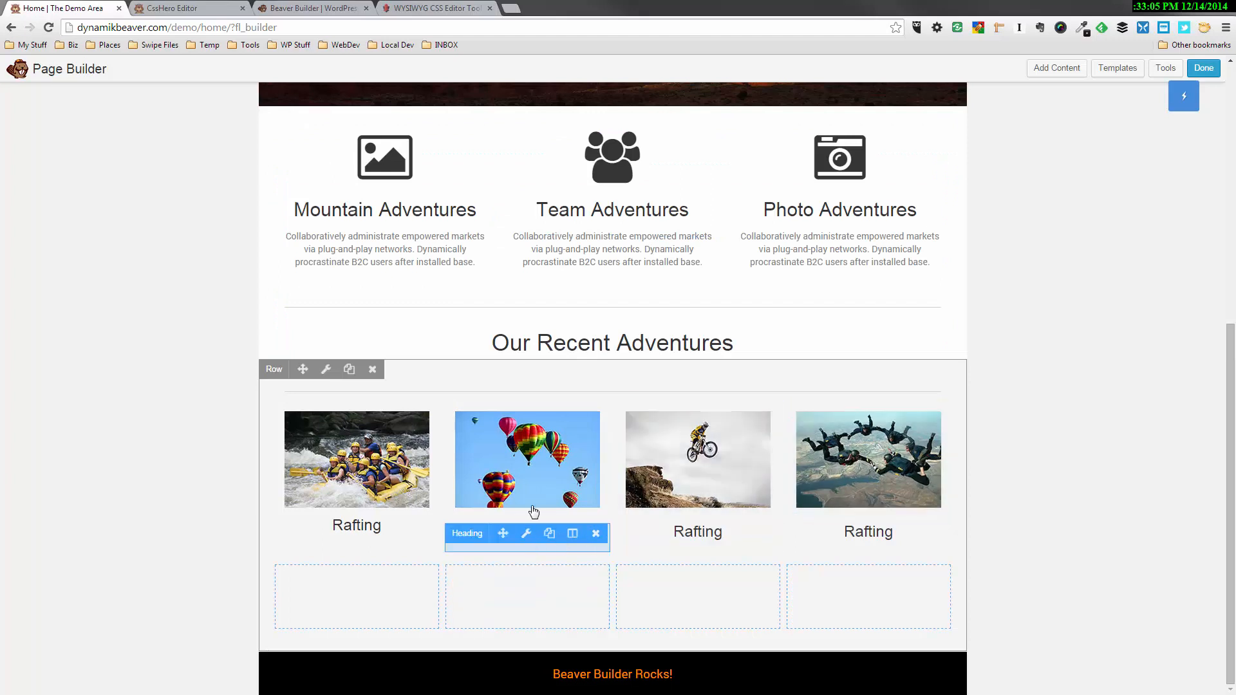
Set the balloon photo's bottom margin to 10 px and save the photo settings
{"action": "left_click", "coordinate": [522, 412]}
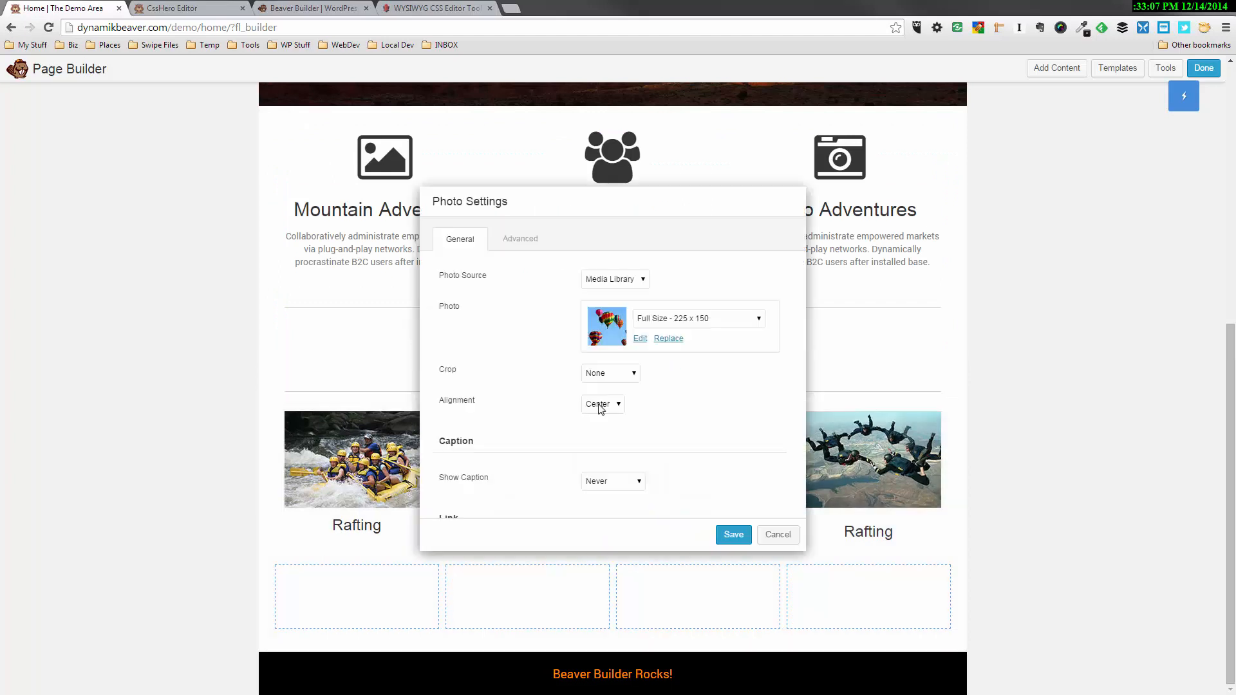
{"action": "left_click", "coordinate": [520, 240]}
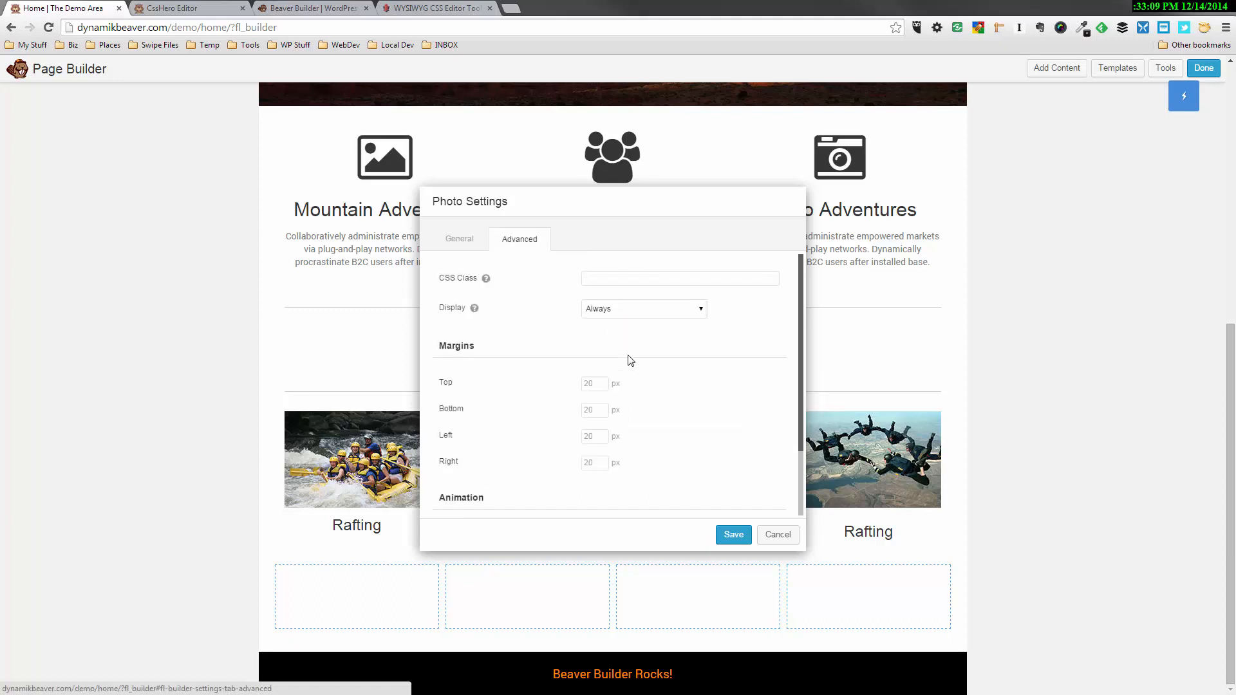
{"action": "left_click", "coordinate": [591, 407]}
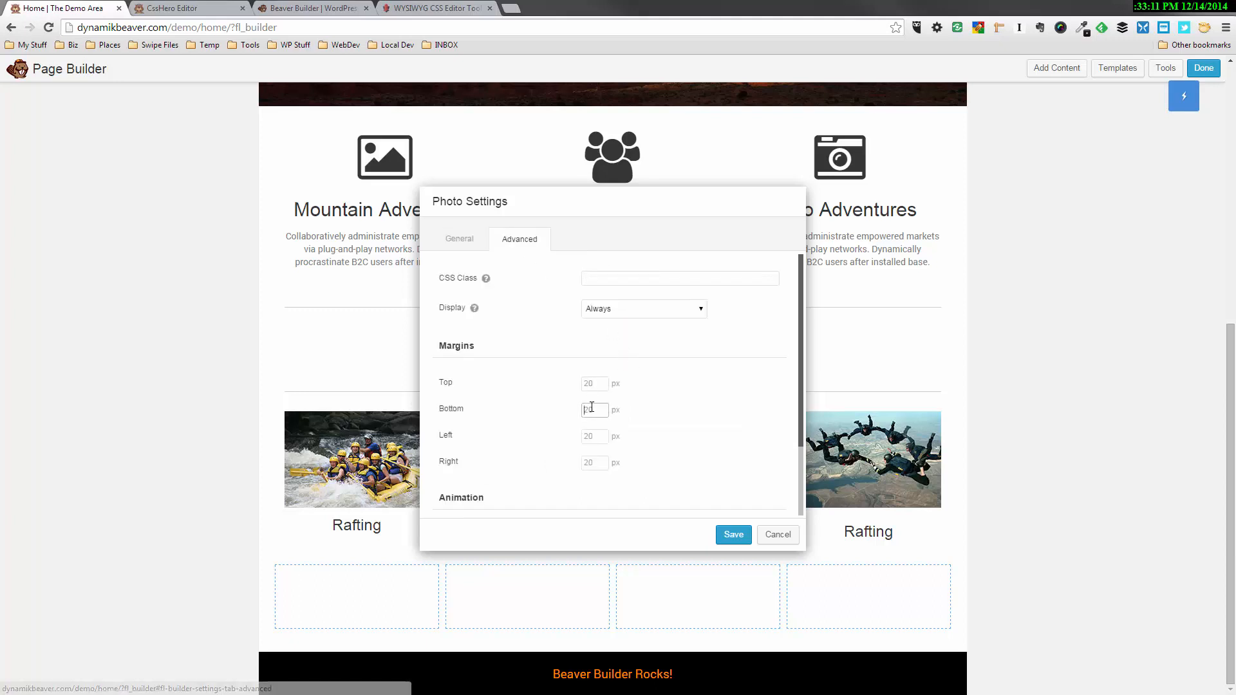
{"action": "type", "text": "10"}
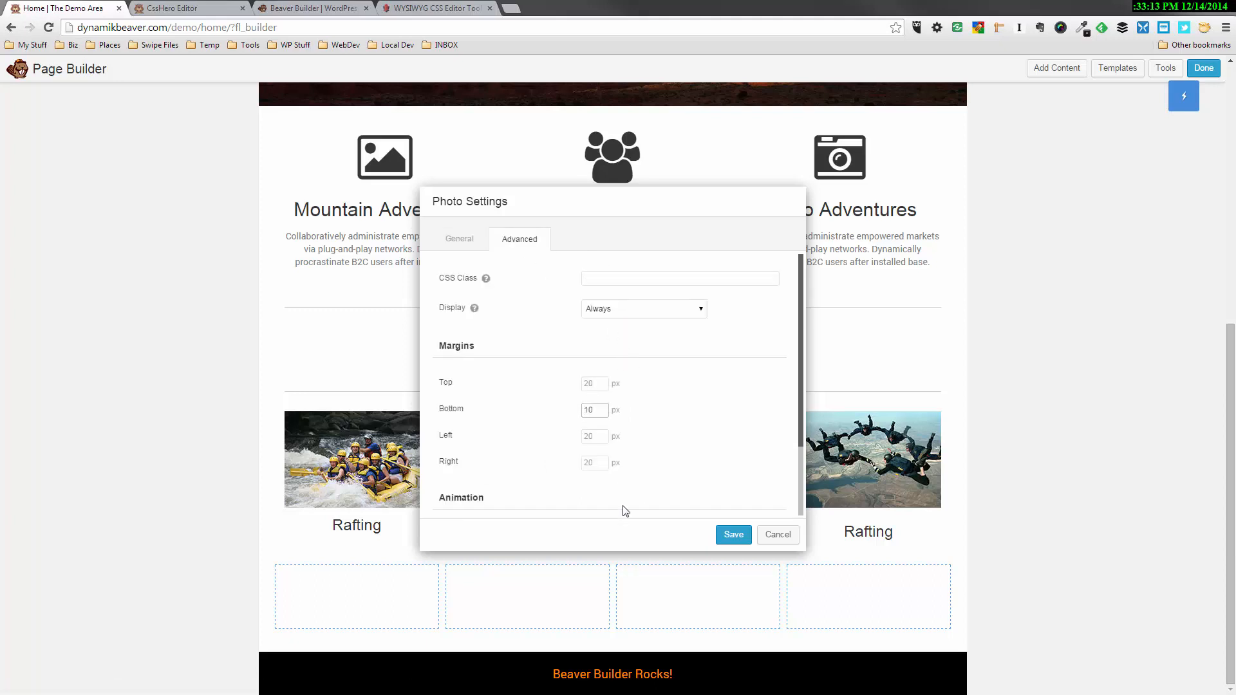
{"action": "left_click", "coordinate": [747, 532]}
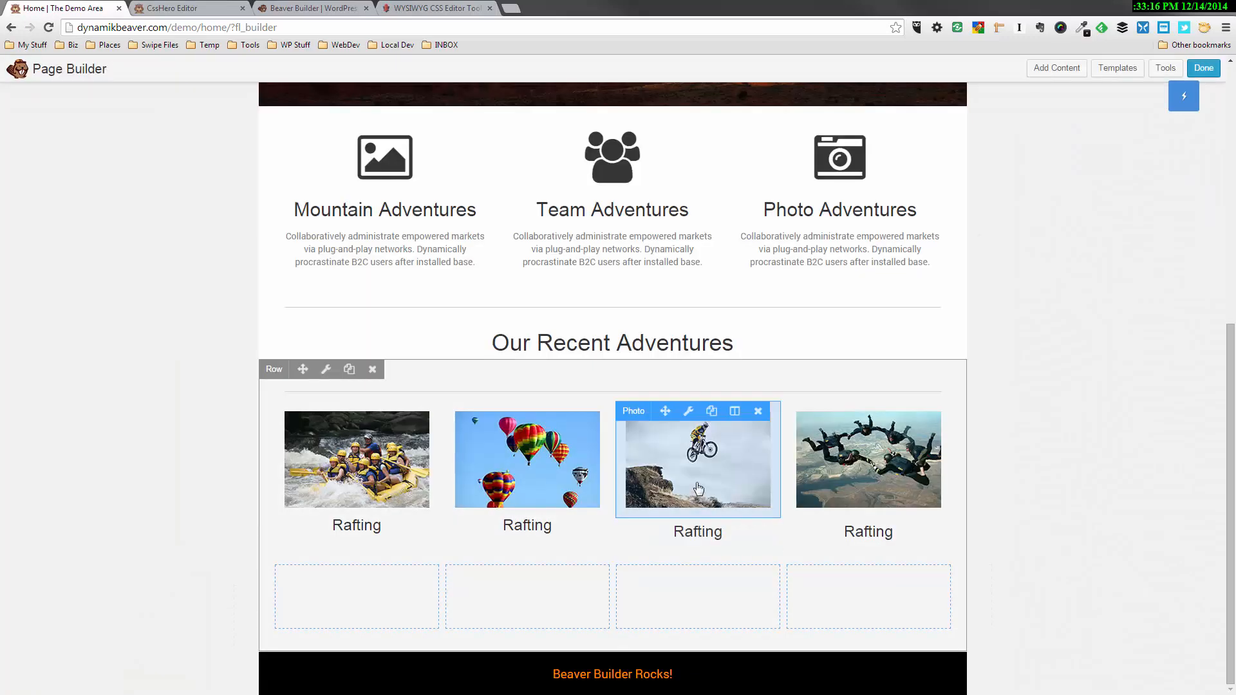
Set the bike photo's bottom margin to 10 px and save the photo settings
{"action": "left_click", "coordinate": [687, 411]}
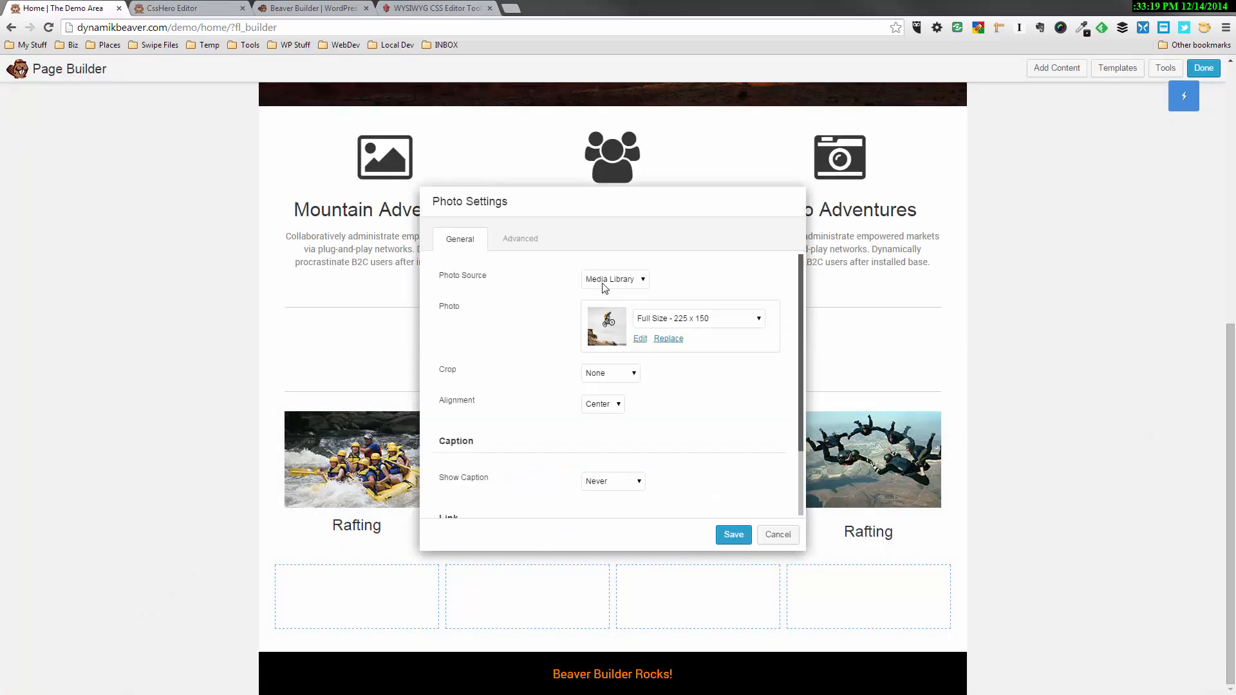
{"action": "left_click", "coordinate": [532, 240]}
{"action": "left_click", "coordinate": [605, 412]}
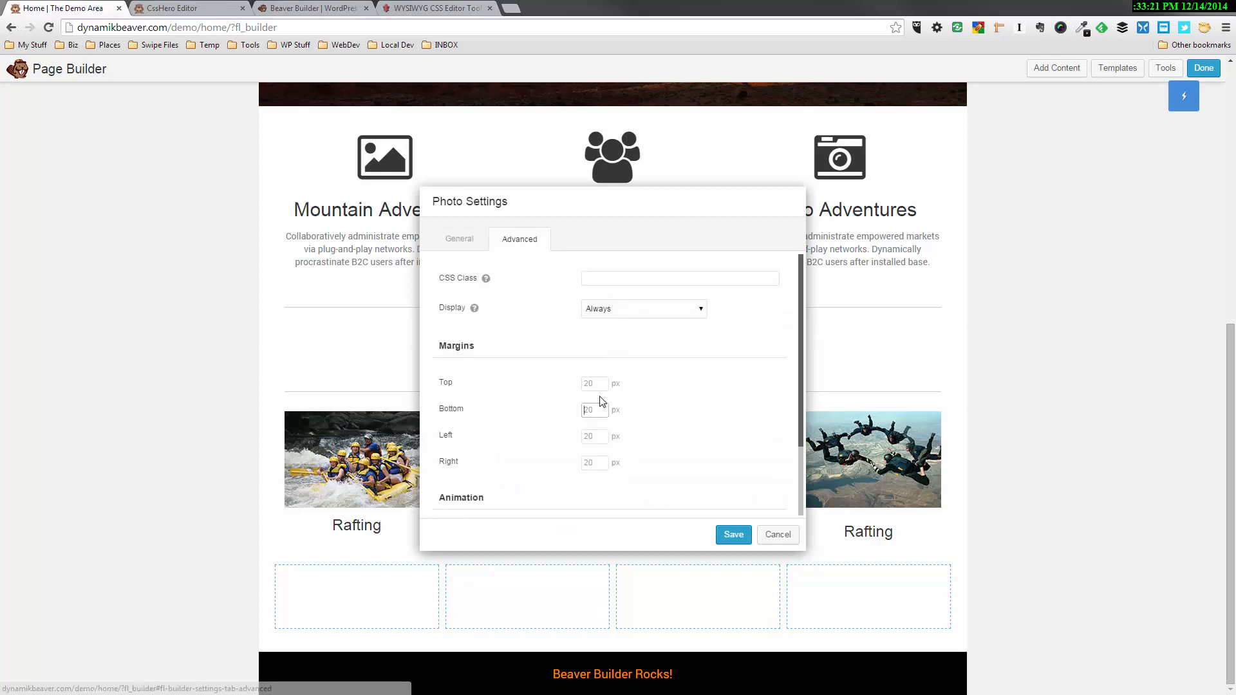
{"action": "type", "text": "10"}
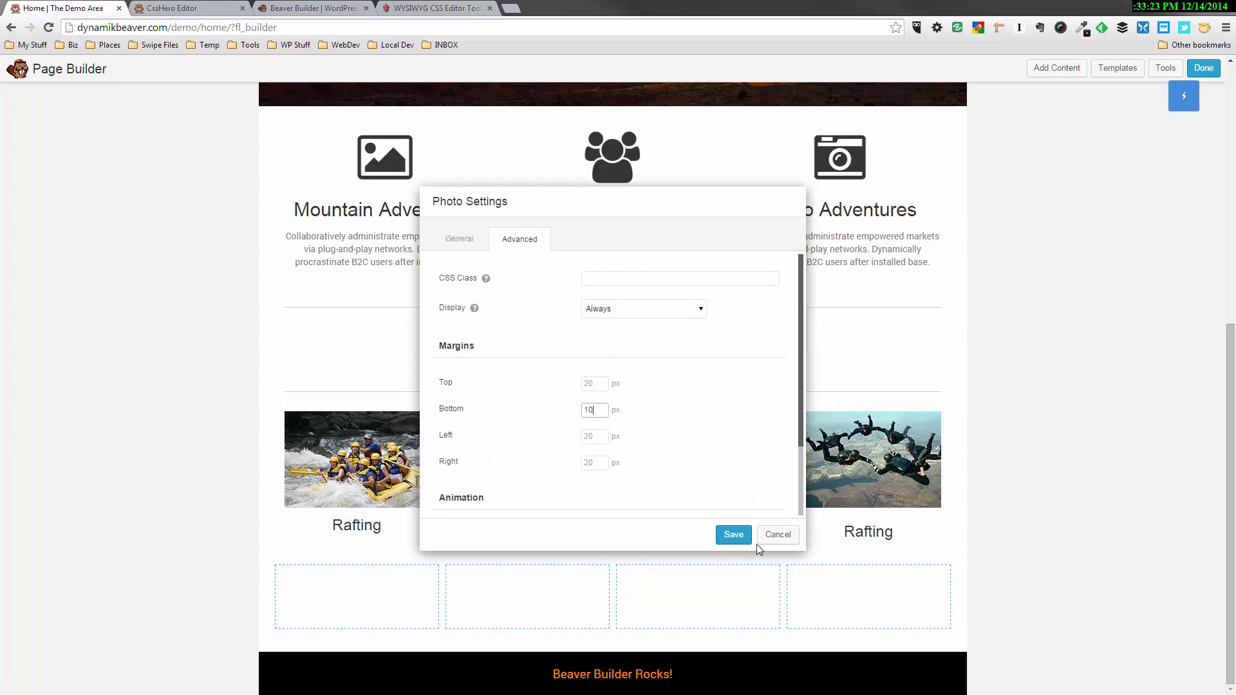
{"action": "left_click", "coordinate": [733, 535]}
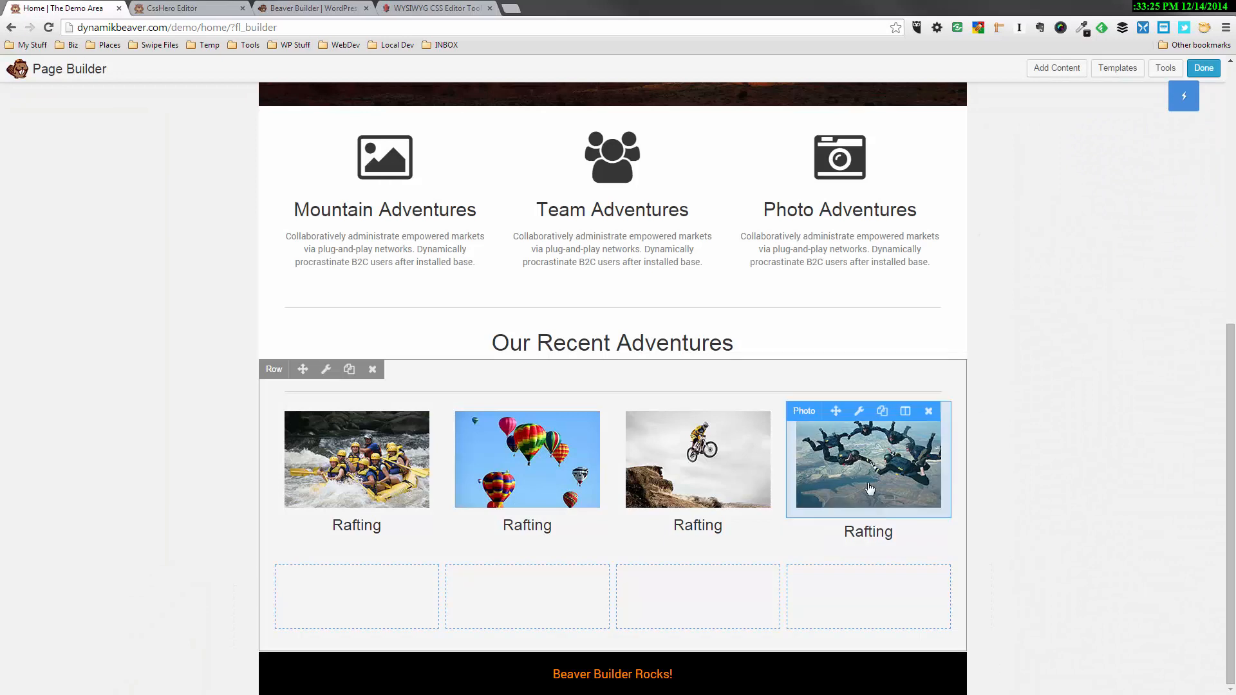
Set the skydiver photo's bottom margin to 10 px and save the photo settings
{"action": "left_click", "coordinate": [858, 412]}
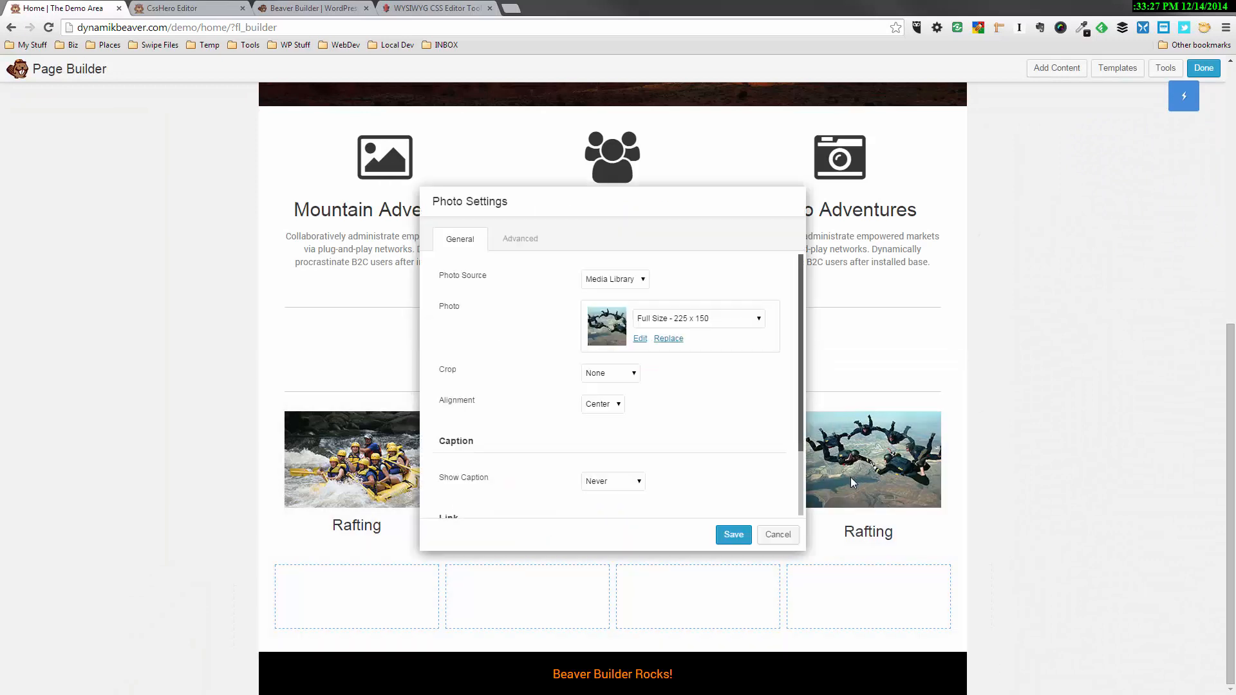
{"action": "left_click", "coordinate": [533, 250]}
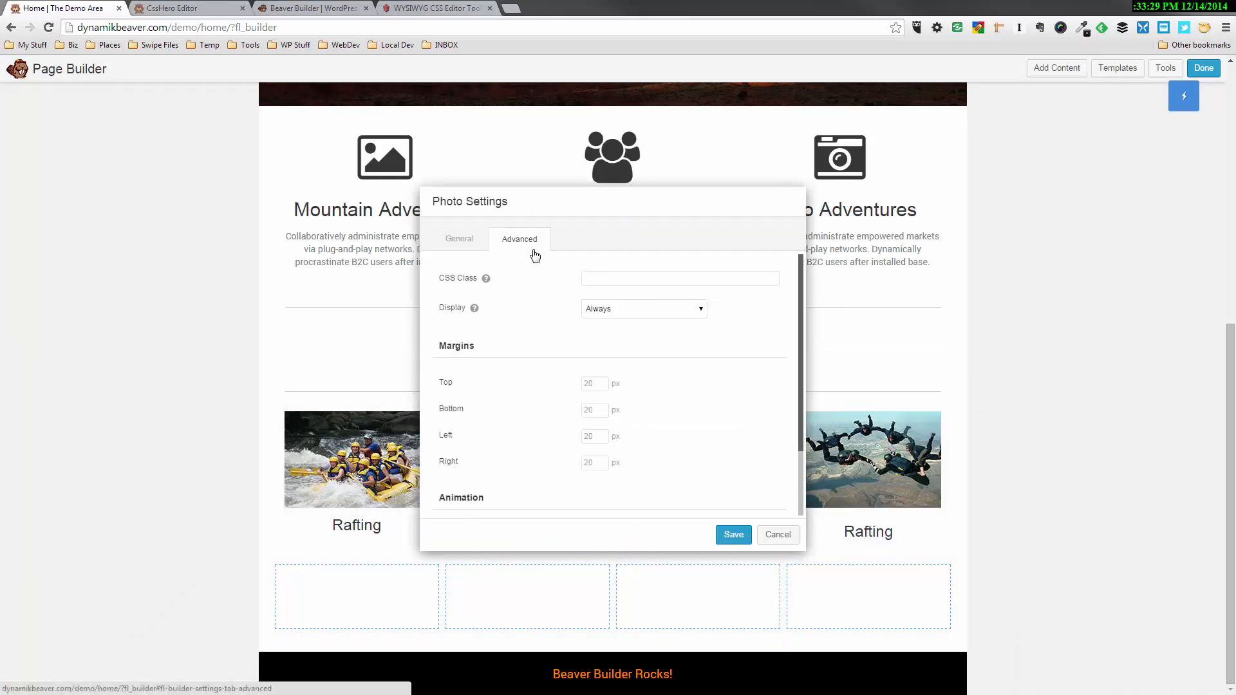
{"action": "left_click", "coordinate": [600, 404]}
{"action": "type", "text": "10"}
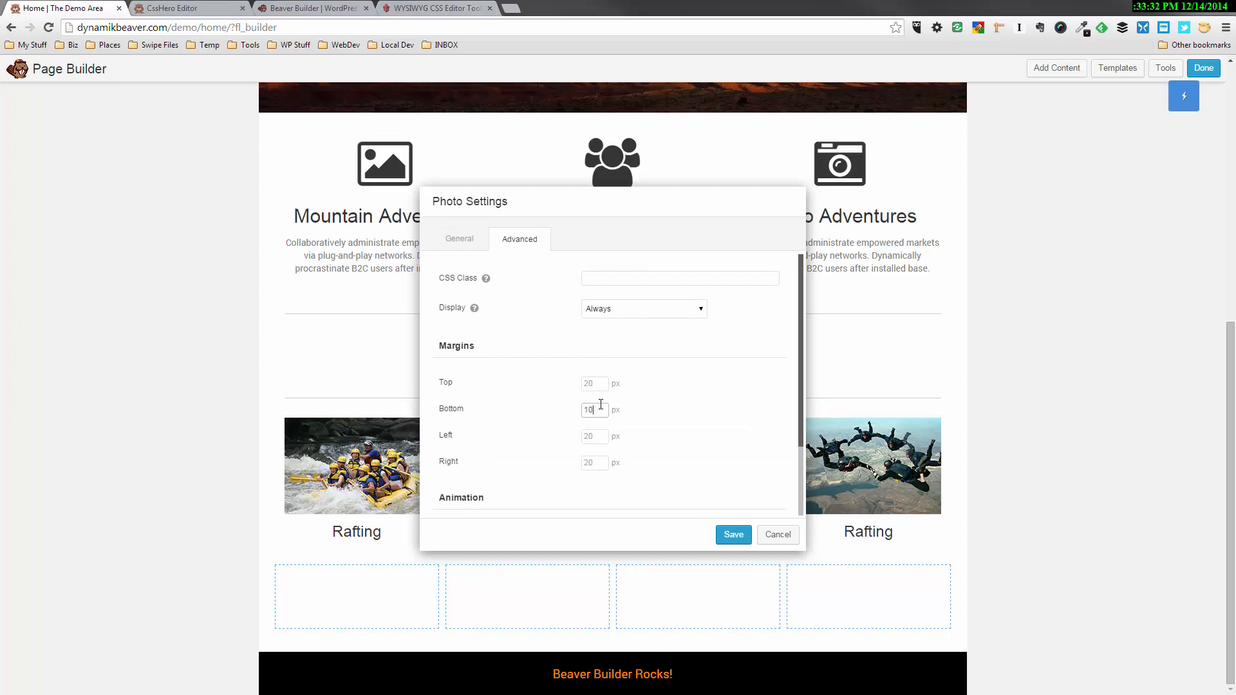
{"action": "left_click", "coordinate": [734, 535]}
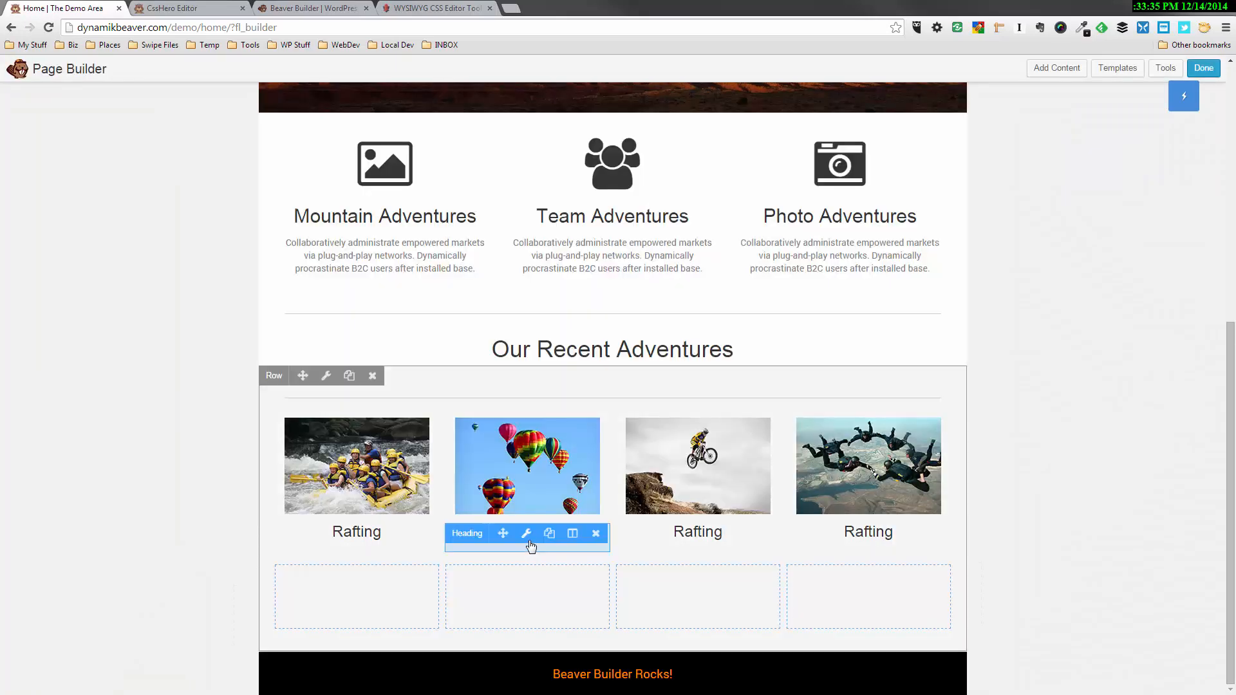
Change the heading text under the balloon photo to "Ballooning" and save it
{"action": "left_click", "coordinate": [527, 536]}
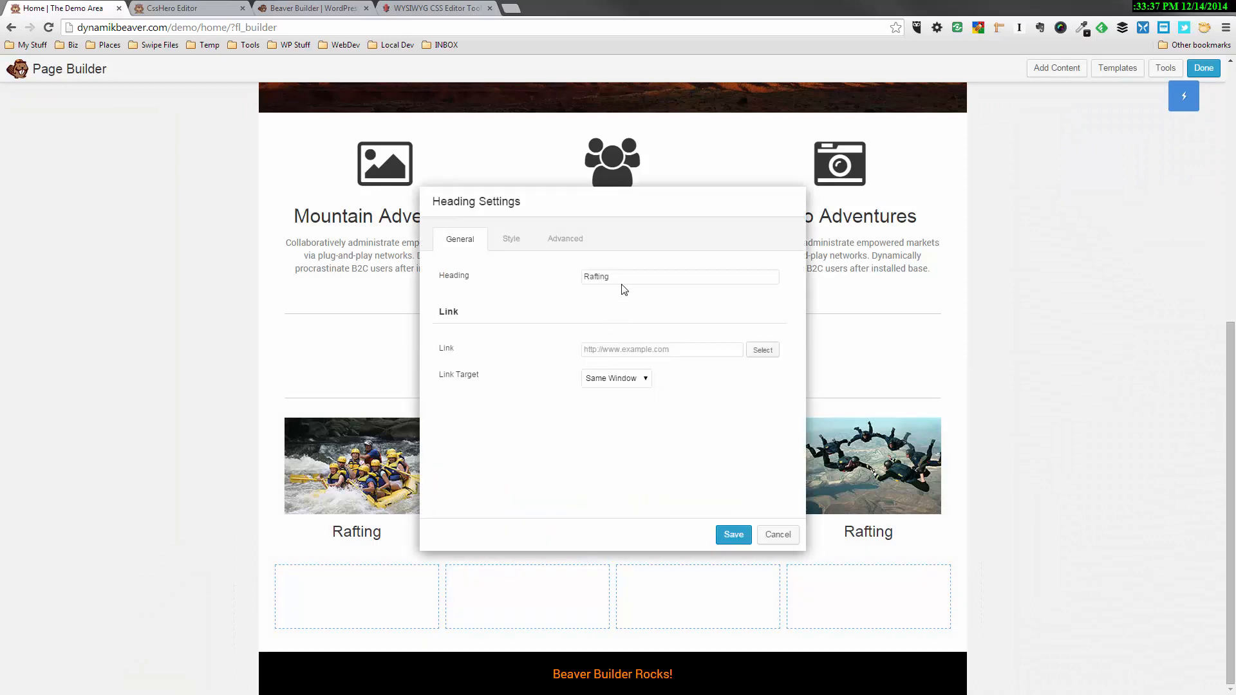
{"action": "type", "text": "Balloon"}
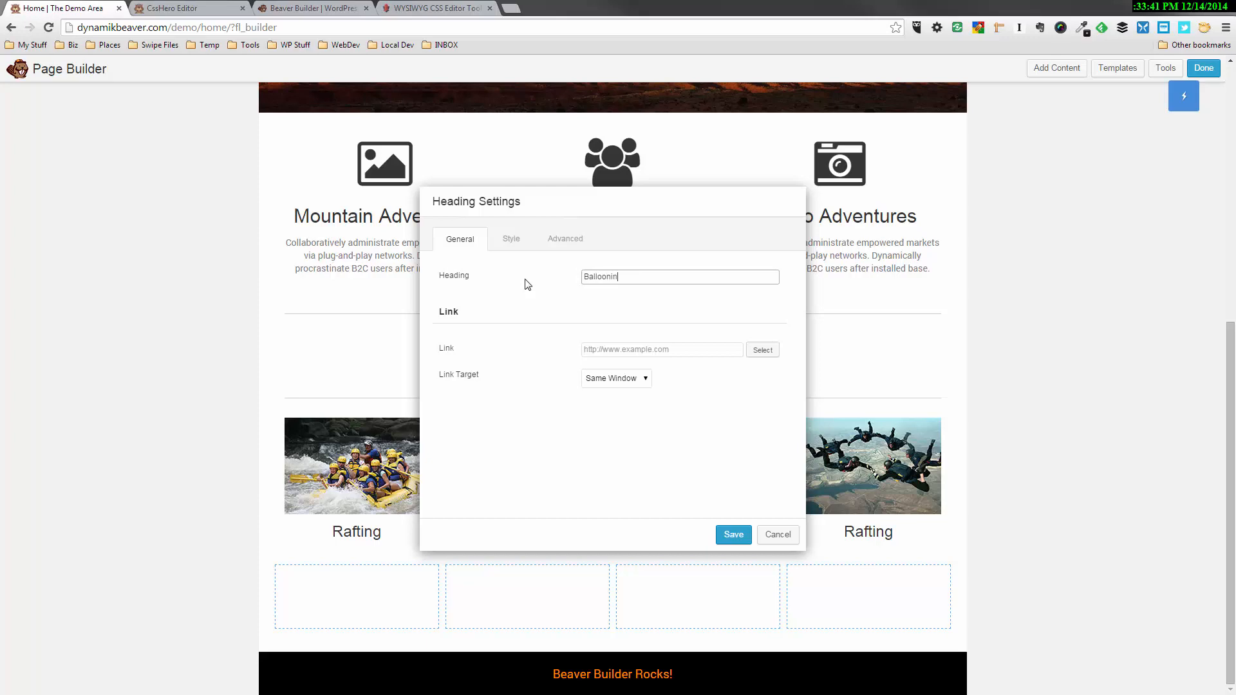
{"action": "left_click", "coordinate": [734, 534]}
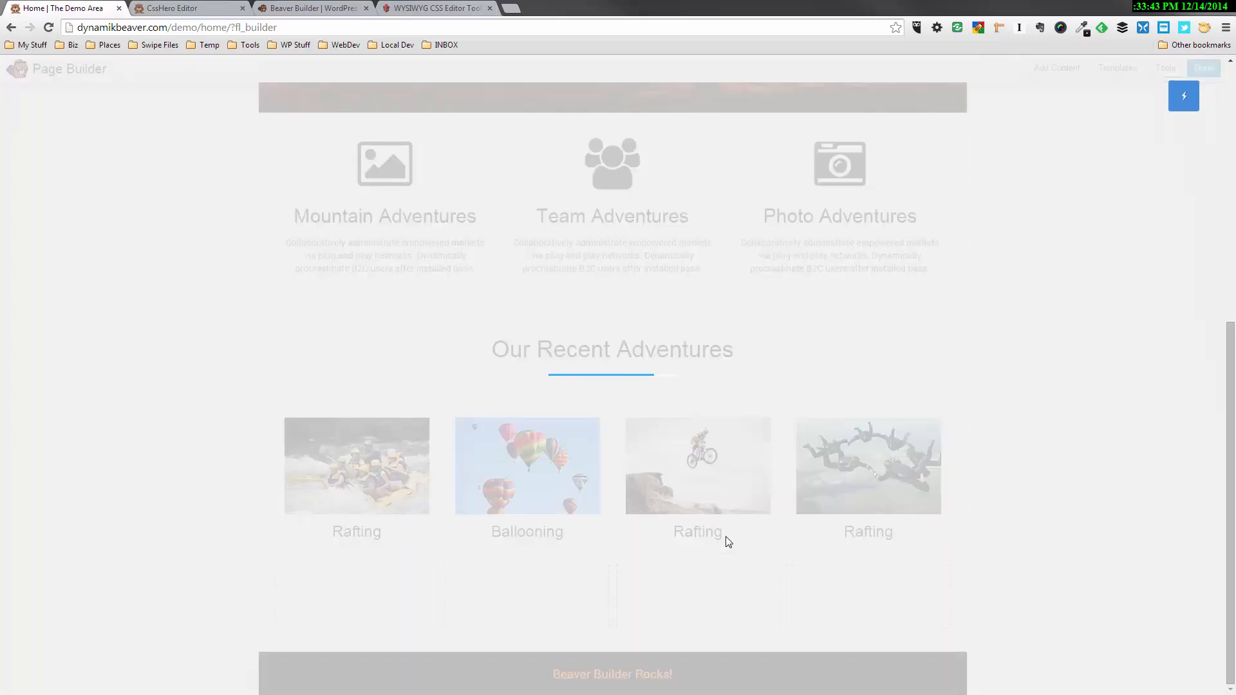
Change the heading text under the bike photo to "Motor Cycling" and save it
{"action": "mouse_move", "coordinate": [714, 539]}
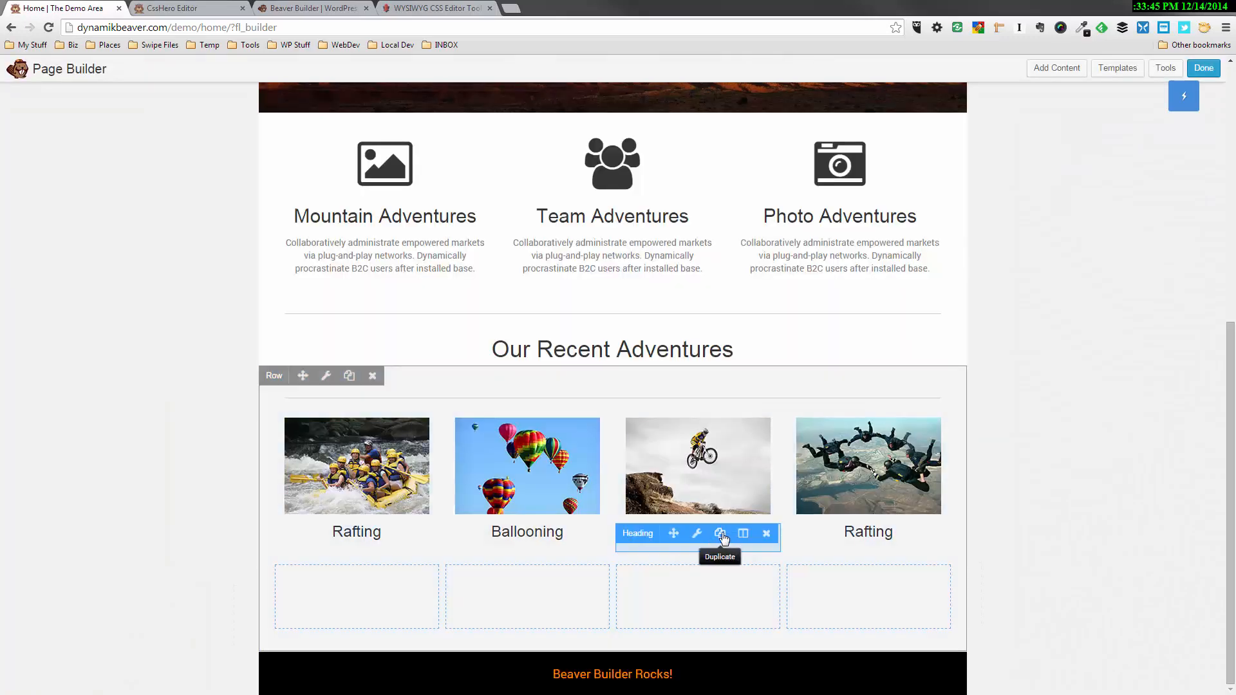
{"action": "left_click", "coordinate": [698, 534]}
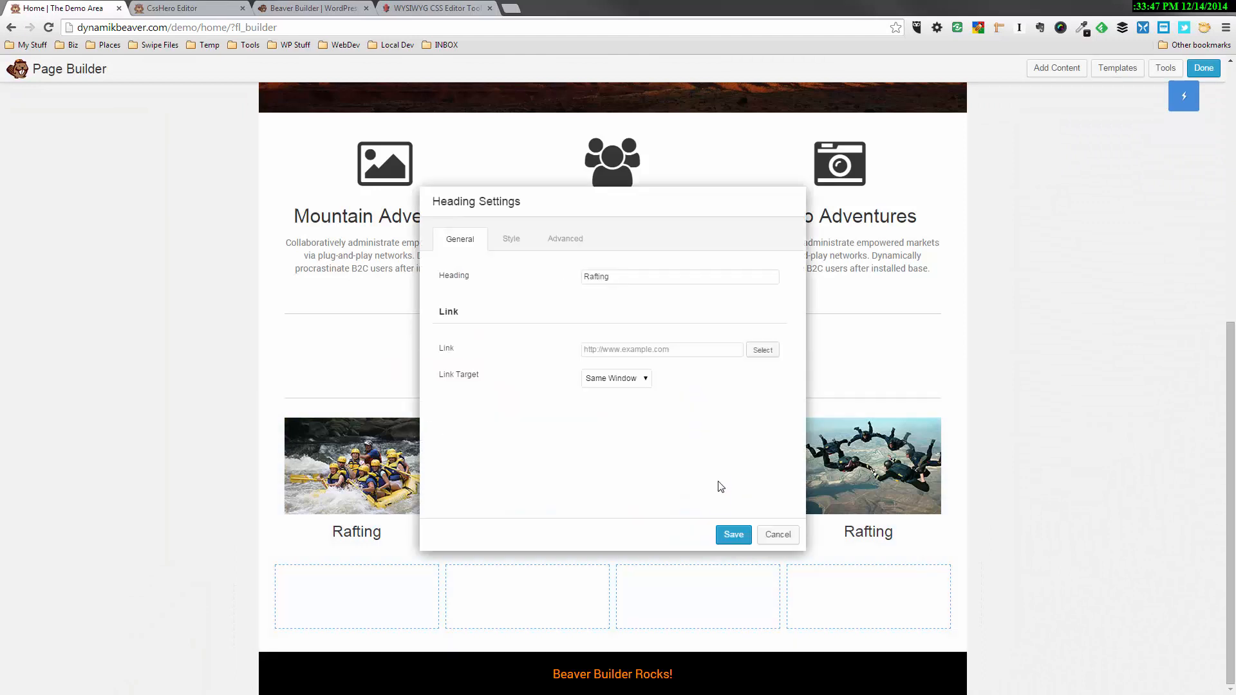
{"action": "left_click_drag", "start_coordinate": [619, 273], "coordinate": [523, 276]}
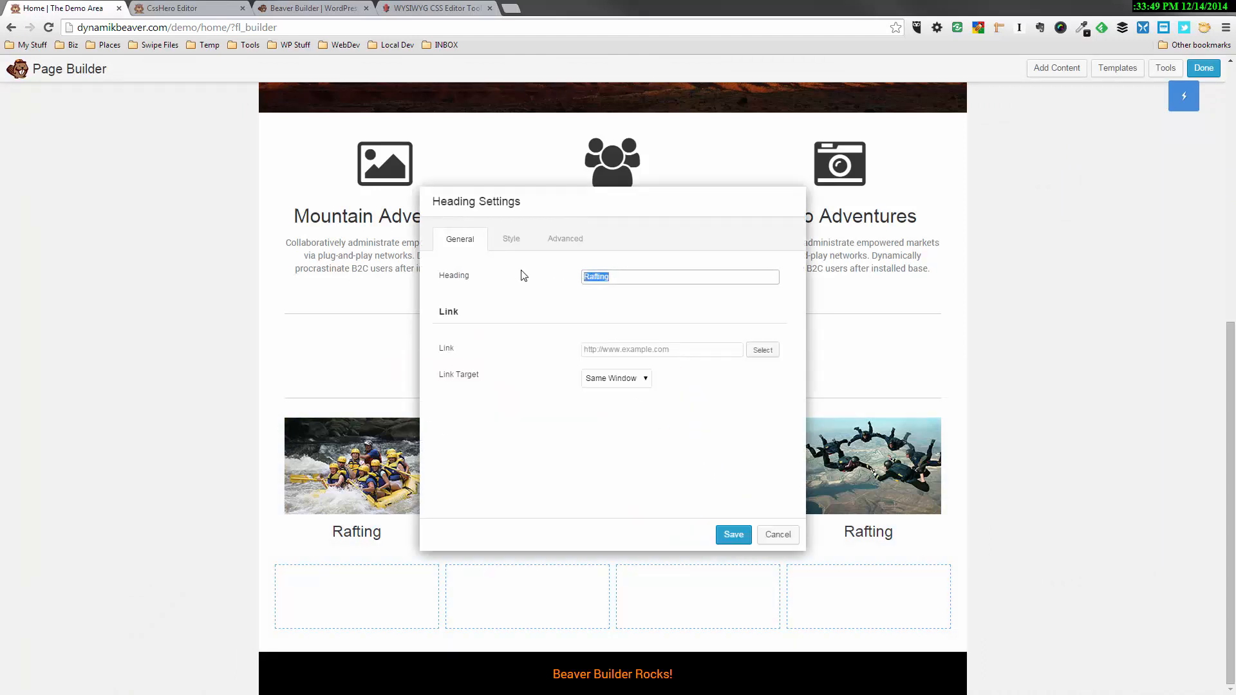
{"action": "type", "text": "Motor Cycl"}
{"action": "left_click", "coordinate": [733, 534]}
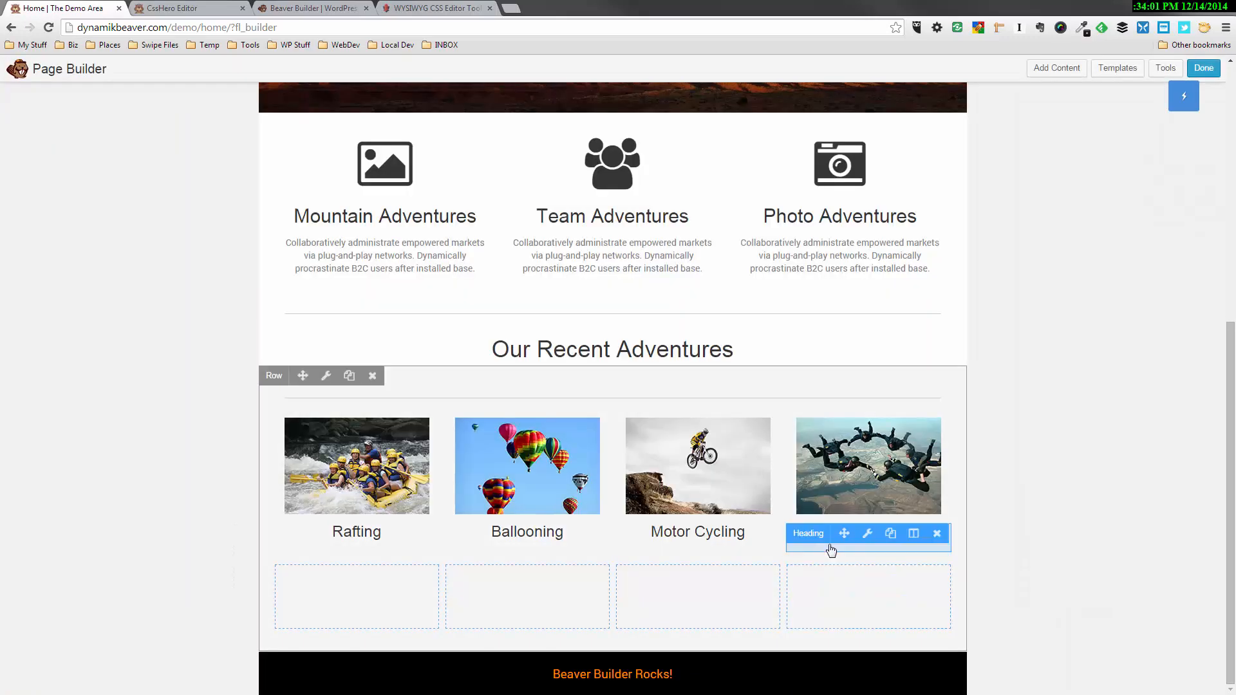
Change the heading text under the skydiver photo to "Sky Diving" and save it
{"action": "left_click", "coordinate": [867, 533]}
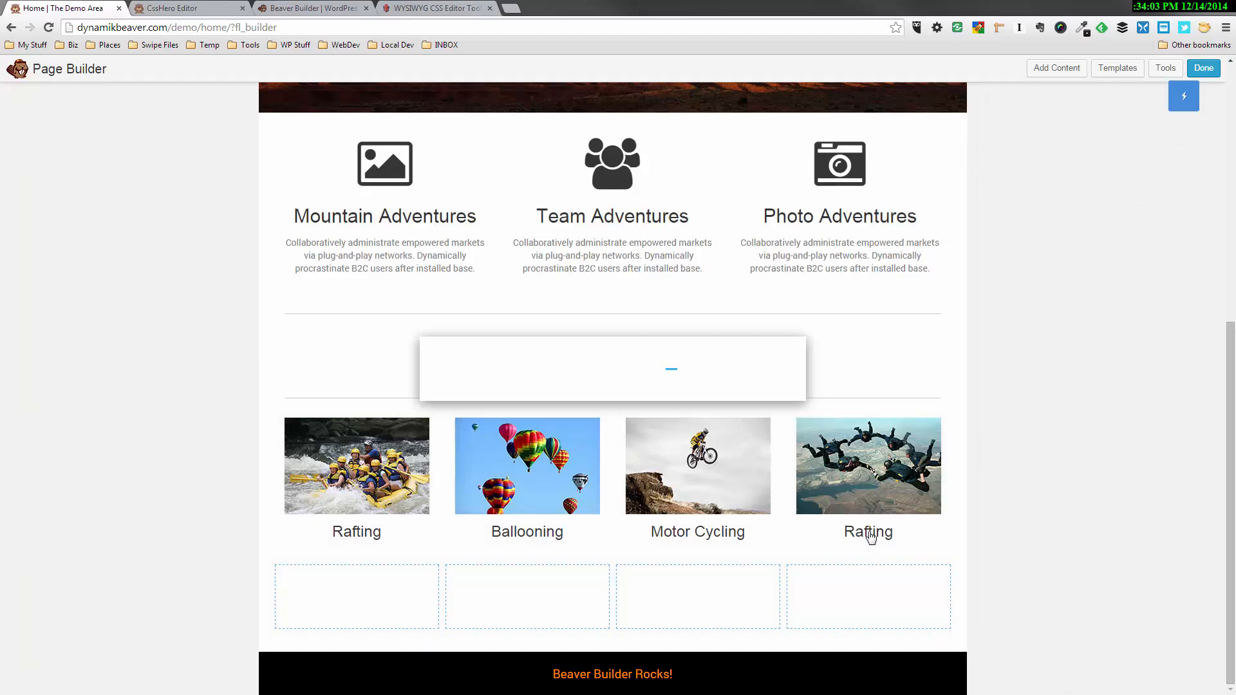
{"action": "double_click", "coordinate": [593, 271]}
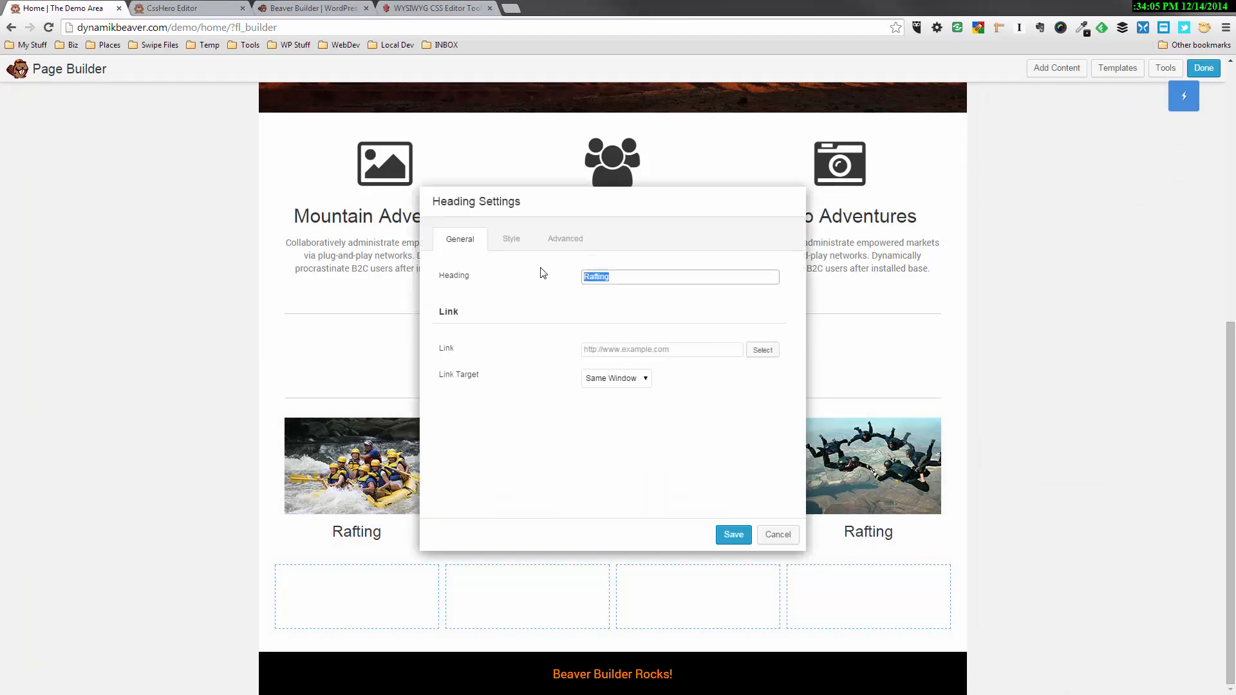
{"action": "type", "text": "Sky Diving"}
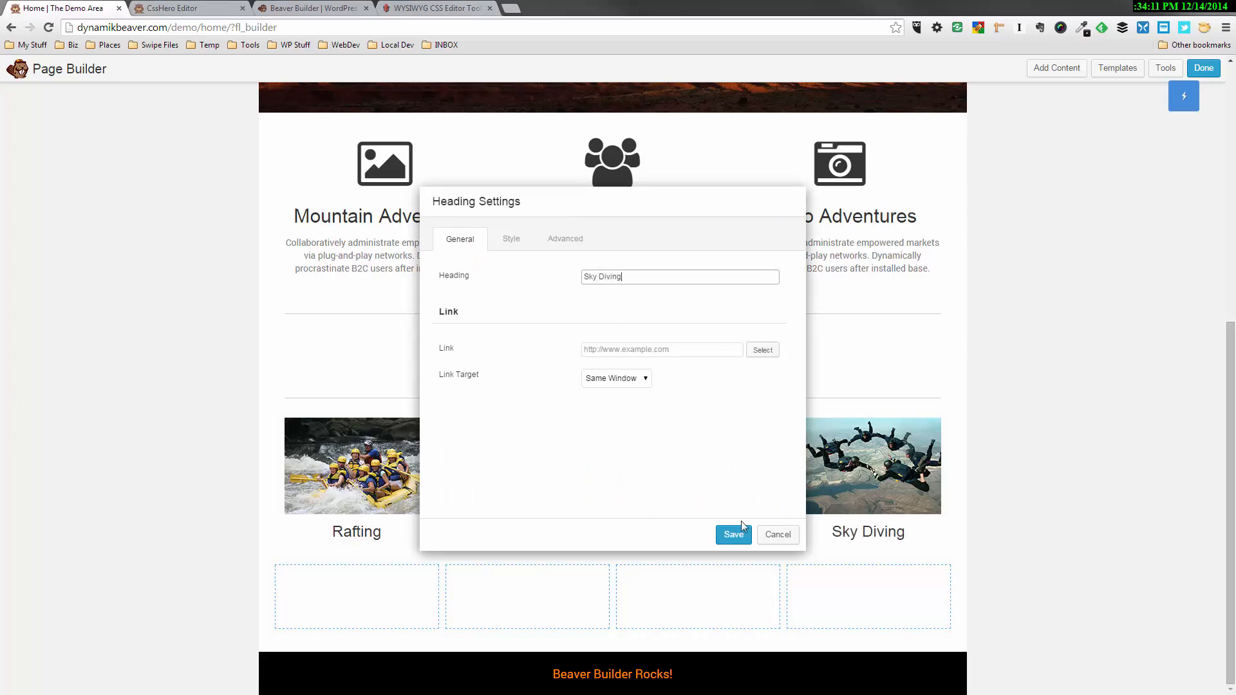
{"action": "left_click", "coordinate": [736, 539]}
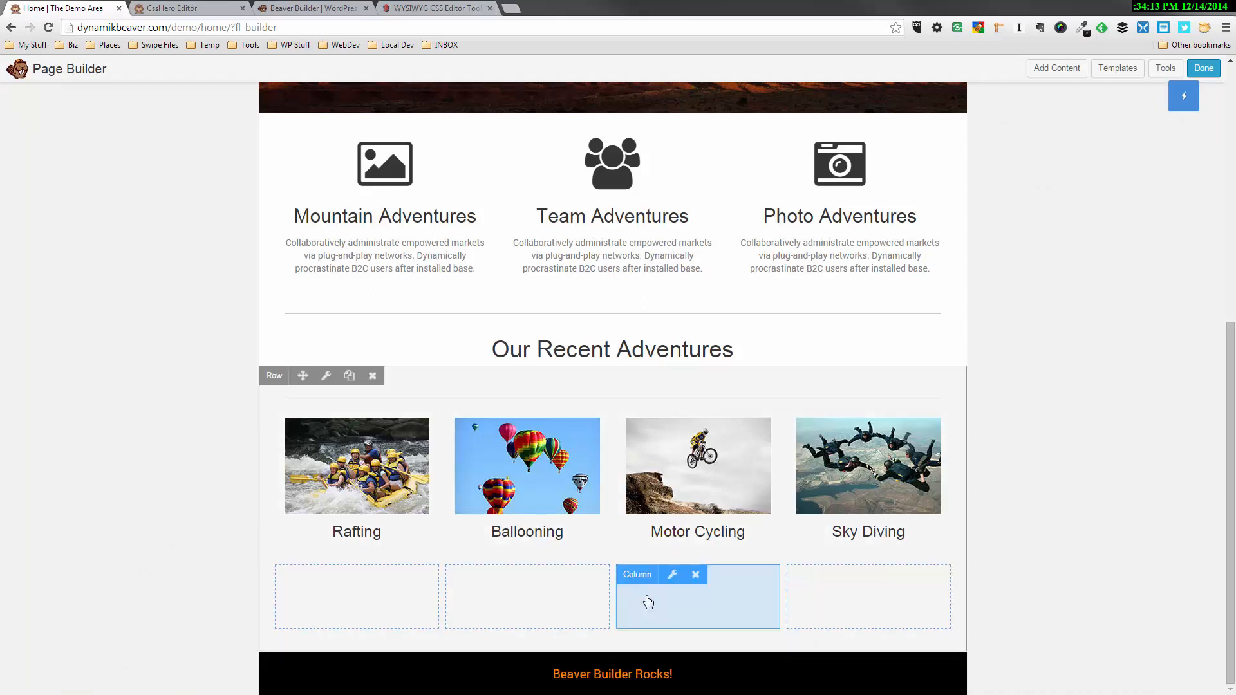
Delete the four empty columns below the photo headings
{"action": "mouse_move", "coordinate": [358, 596]}
{"action": "left_click", "coordinate": [354, 574]}
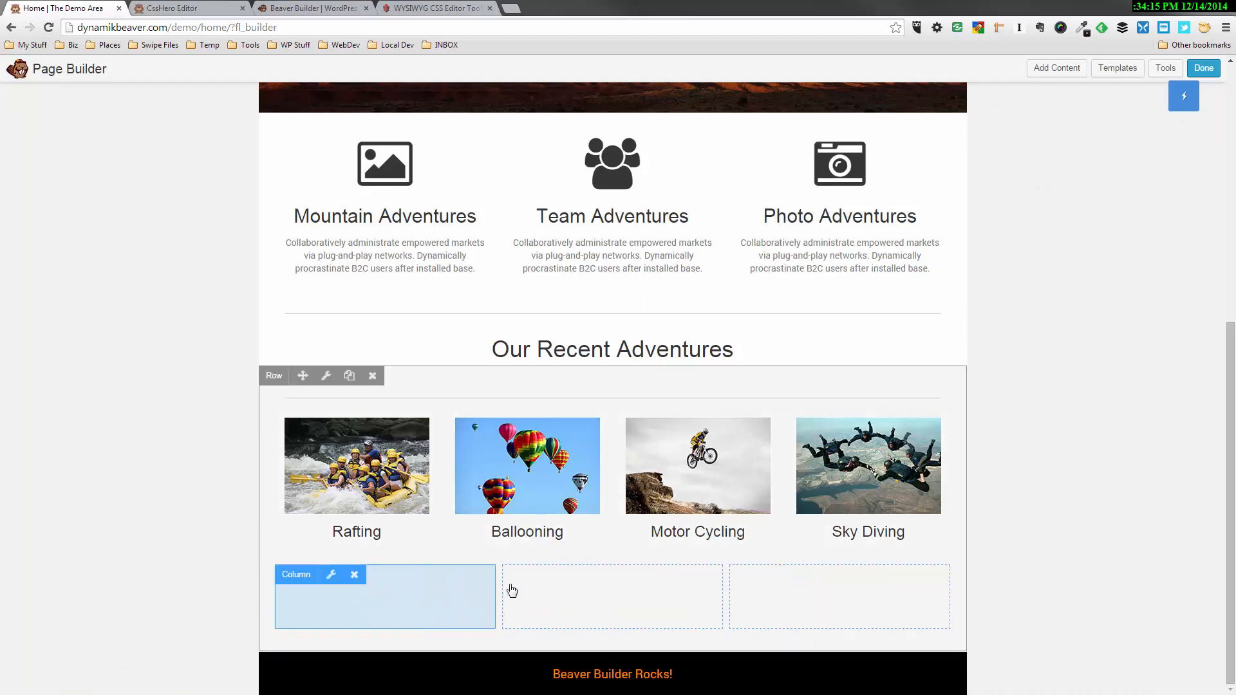
{"action": "left_click", "coordinate": [581, 576]}
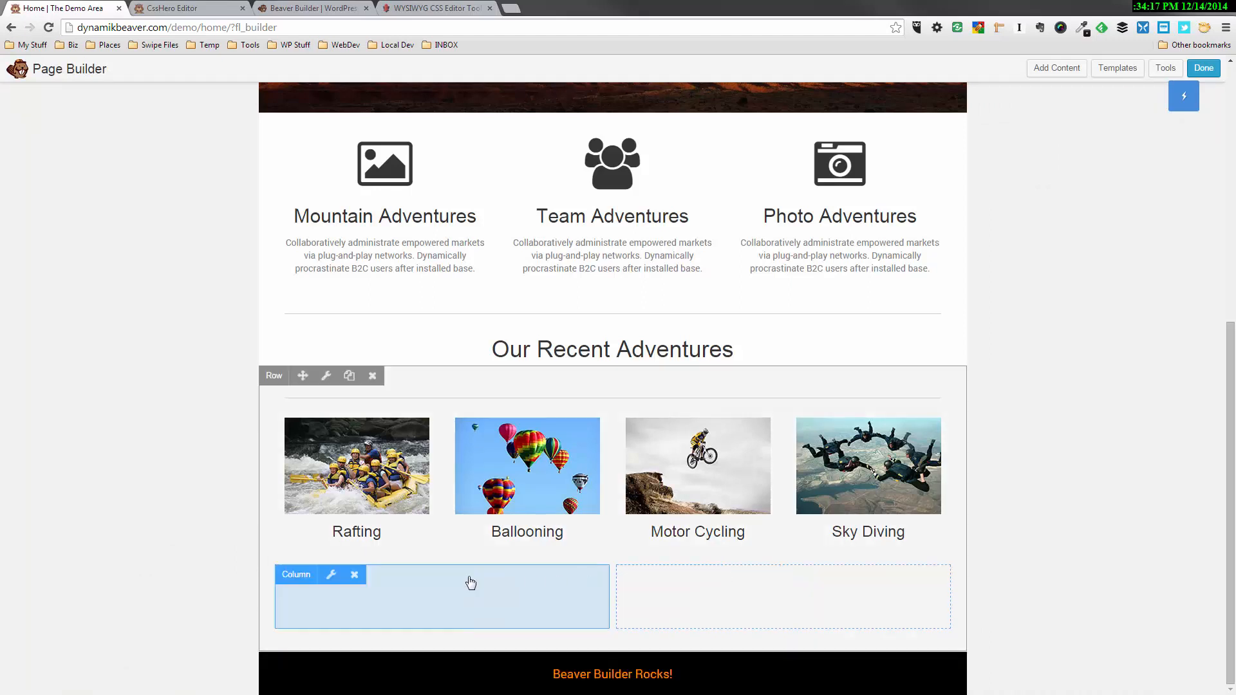
{"action": "left_click", "coordinate": [354, 575]}
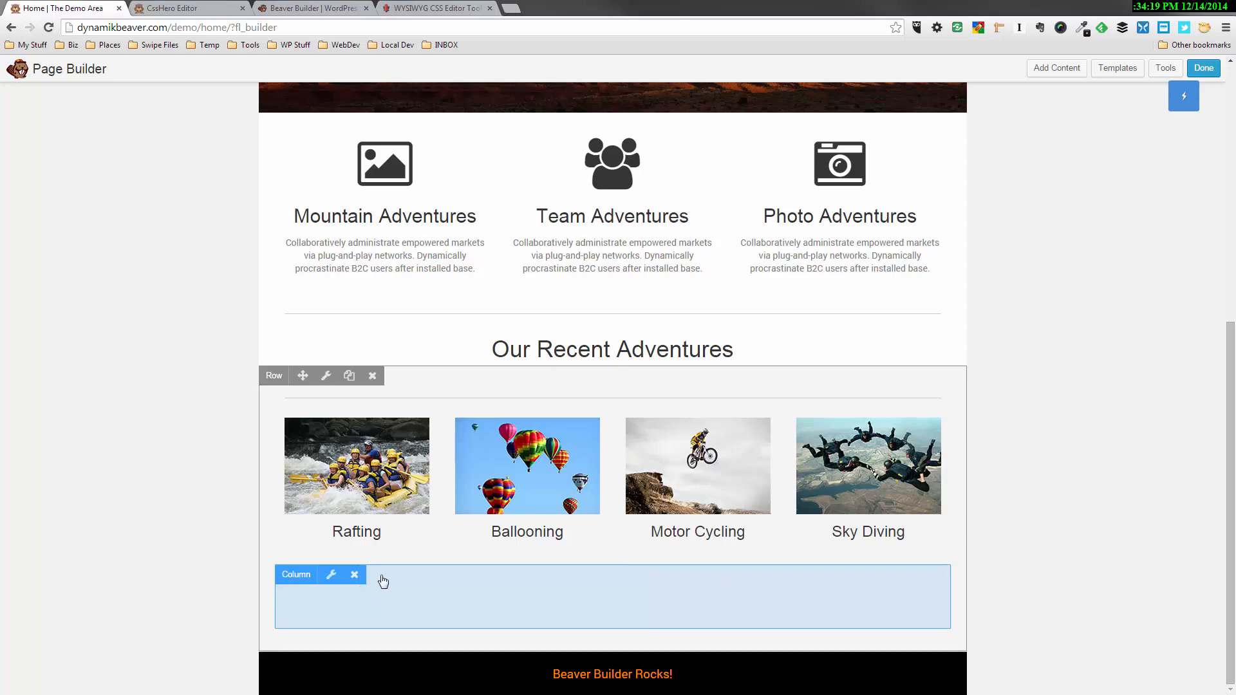
{"action": "left_click", "coordinate": [354, 575]}
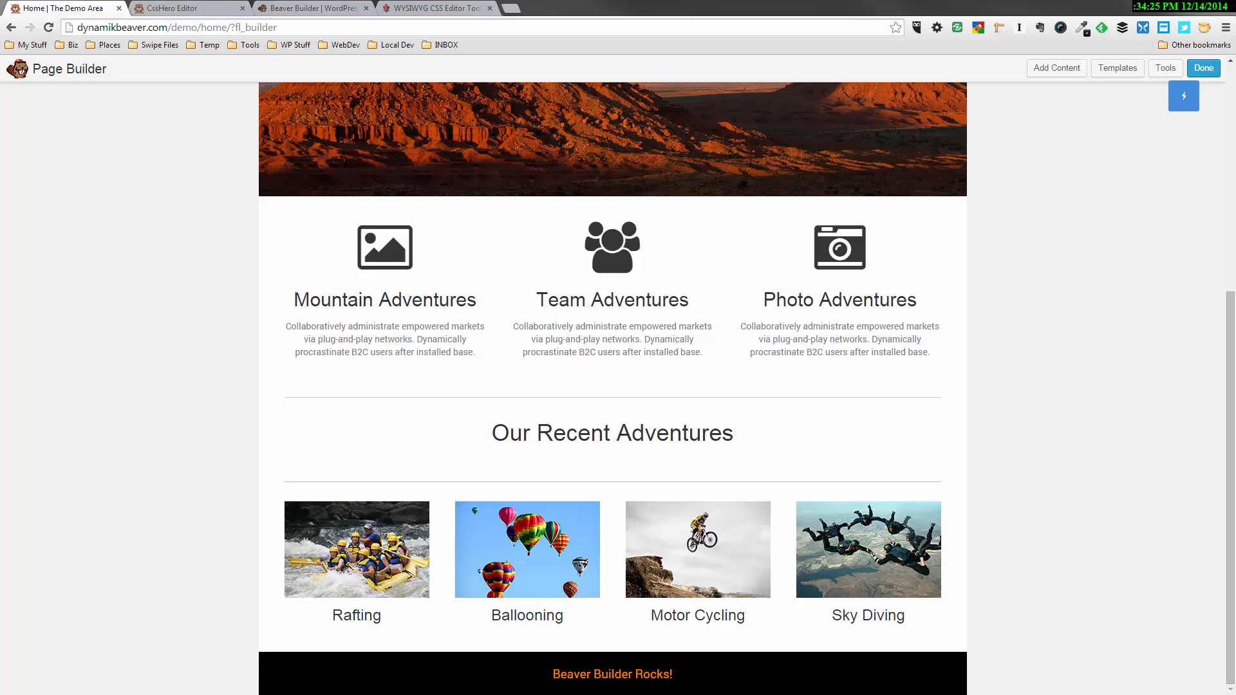
Duplicate the Our Recent Adventures heading and its separator, and move the copies below the photo headings with the separator above the copied heading
{"action": "mouse_move", "coordinate": [484, 415]}
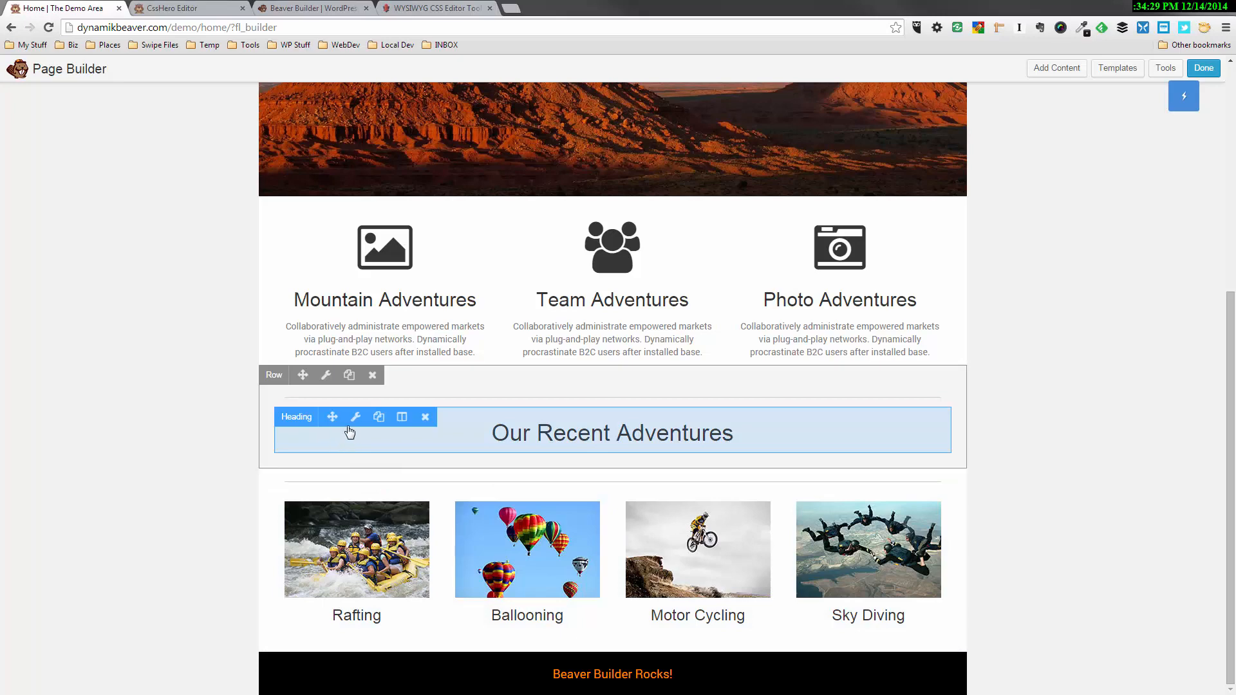
{"action": "left_click", "coordinate": [379, 418]}
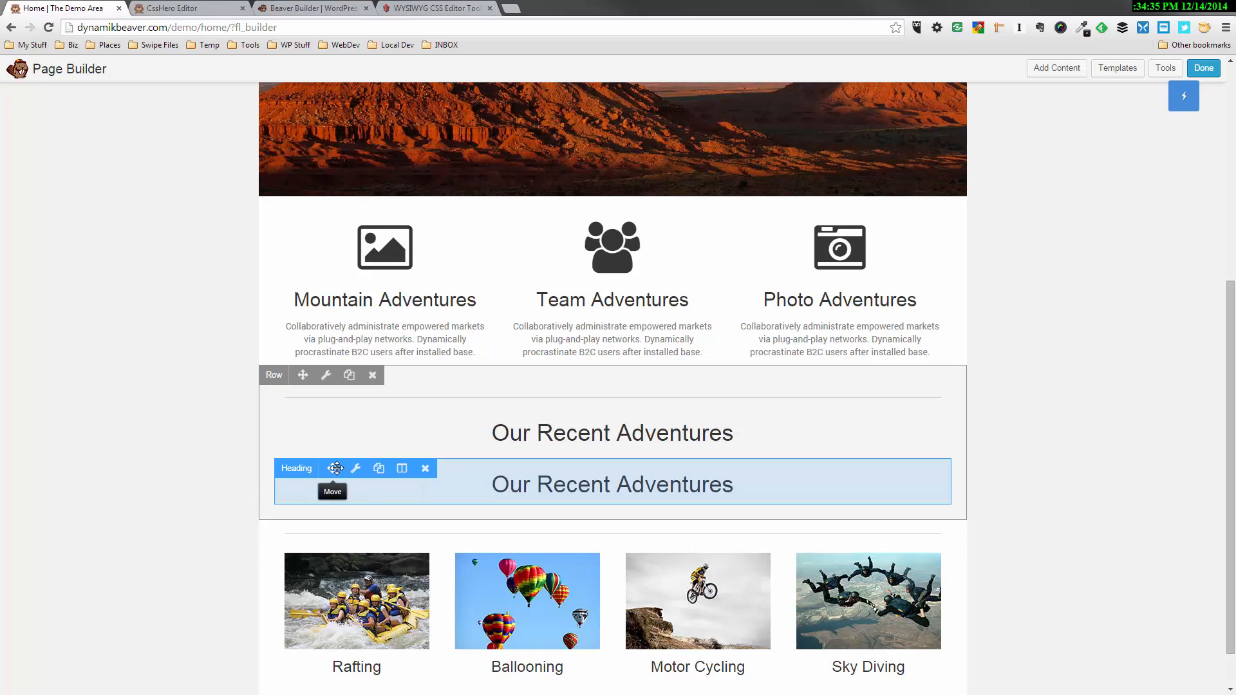
{"action": "left_click_drag", "start_coordinate": [331, 468], "coordinate": [350, 605]}
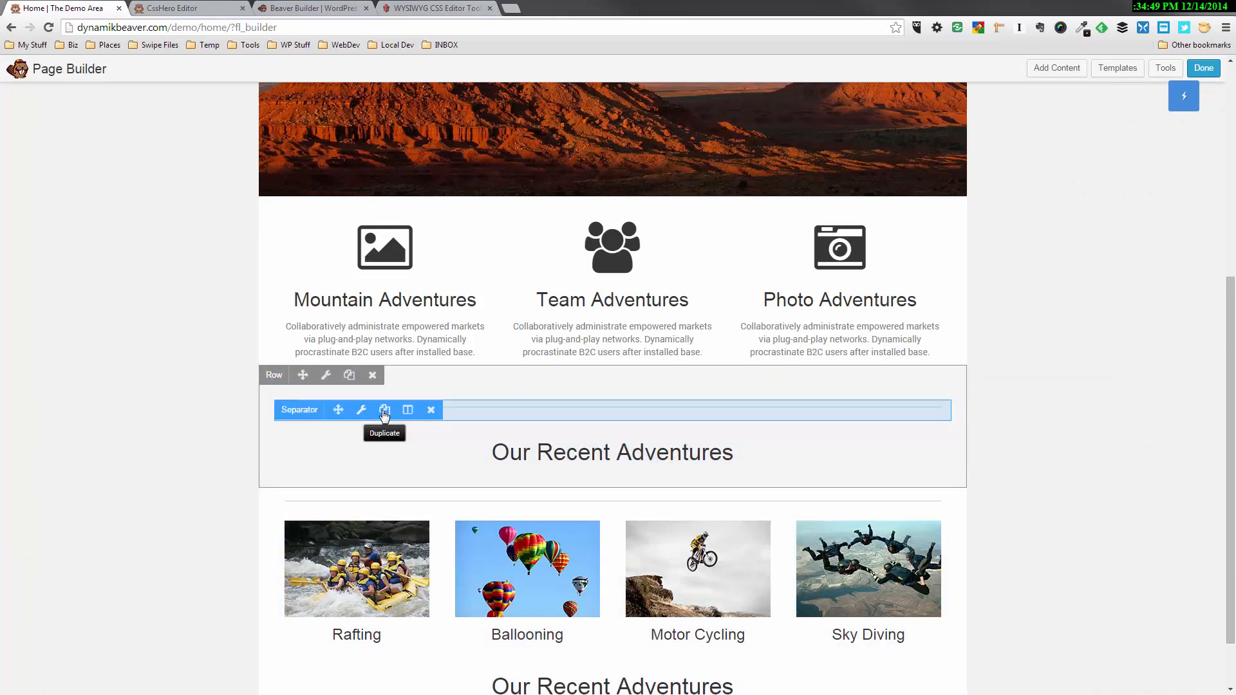
{"action": "left_click", "coordinate": [384, 410]}
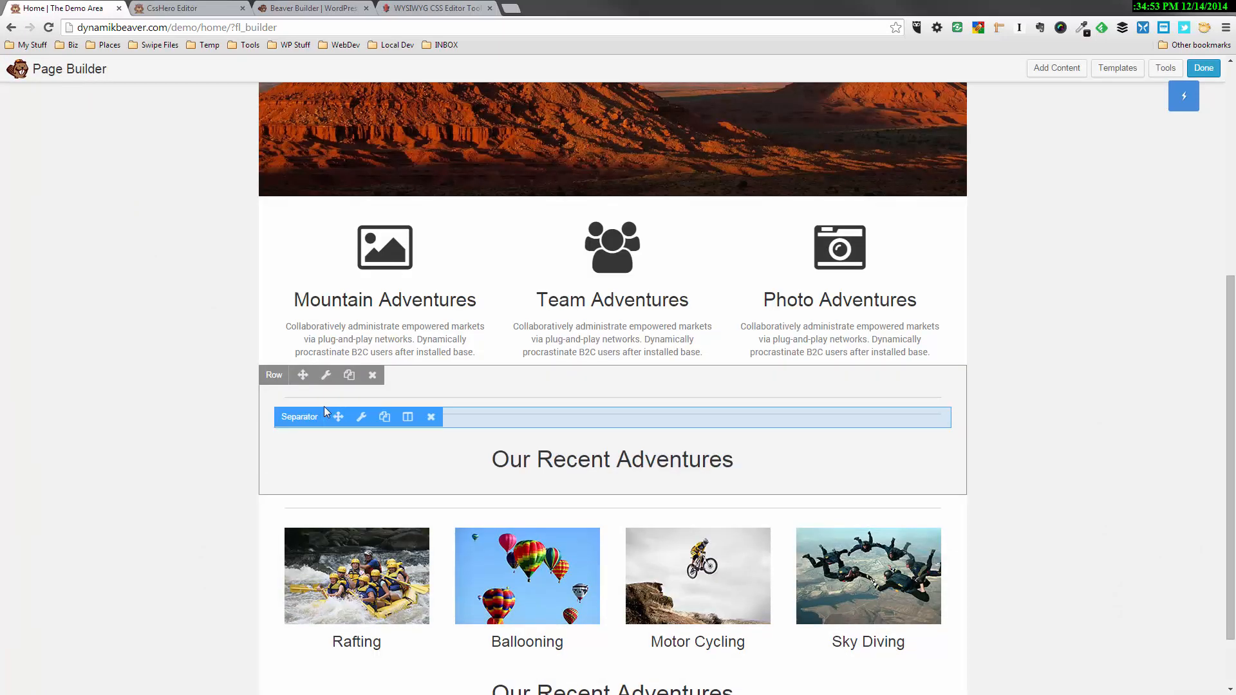
{"action": "left_click_drag", "start_coordinate": [336, 417], "coordinate": [363, 609]}
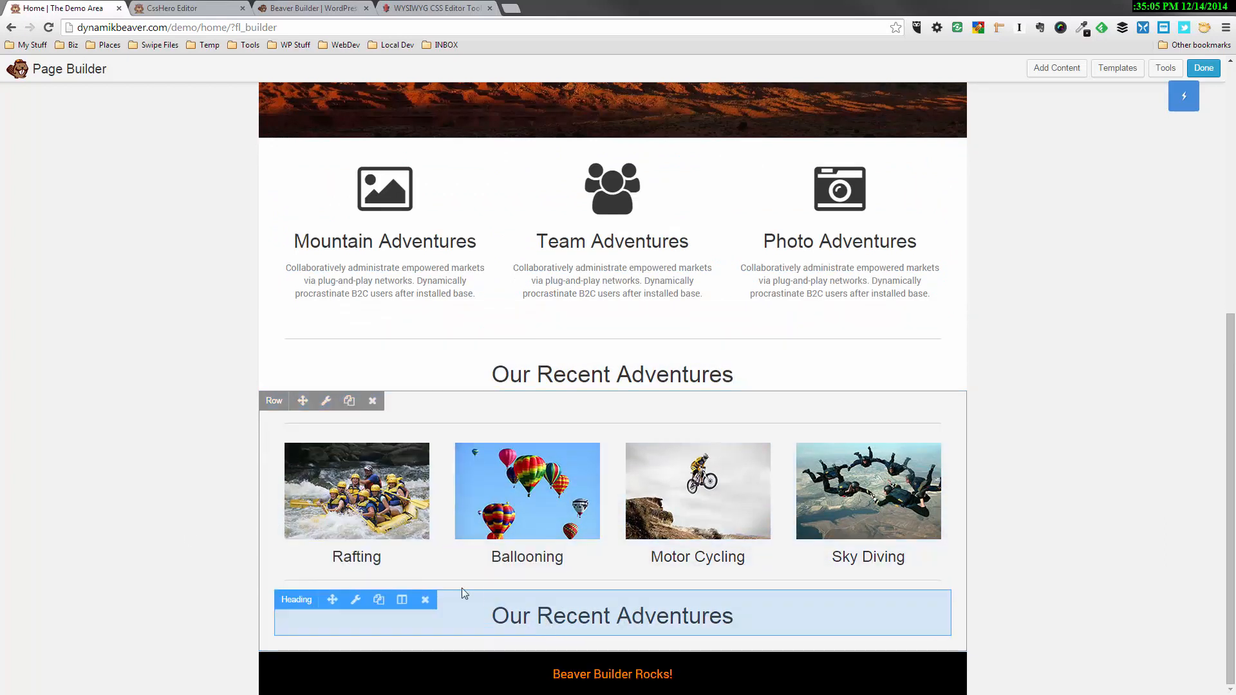
Duplicate the separator above the lower Our Recent Adventures heading
{"action": "left_click", "coordinate": [383, 595]}
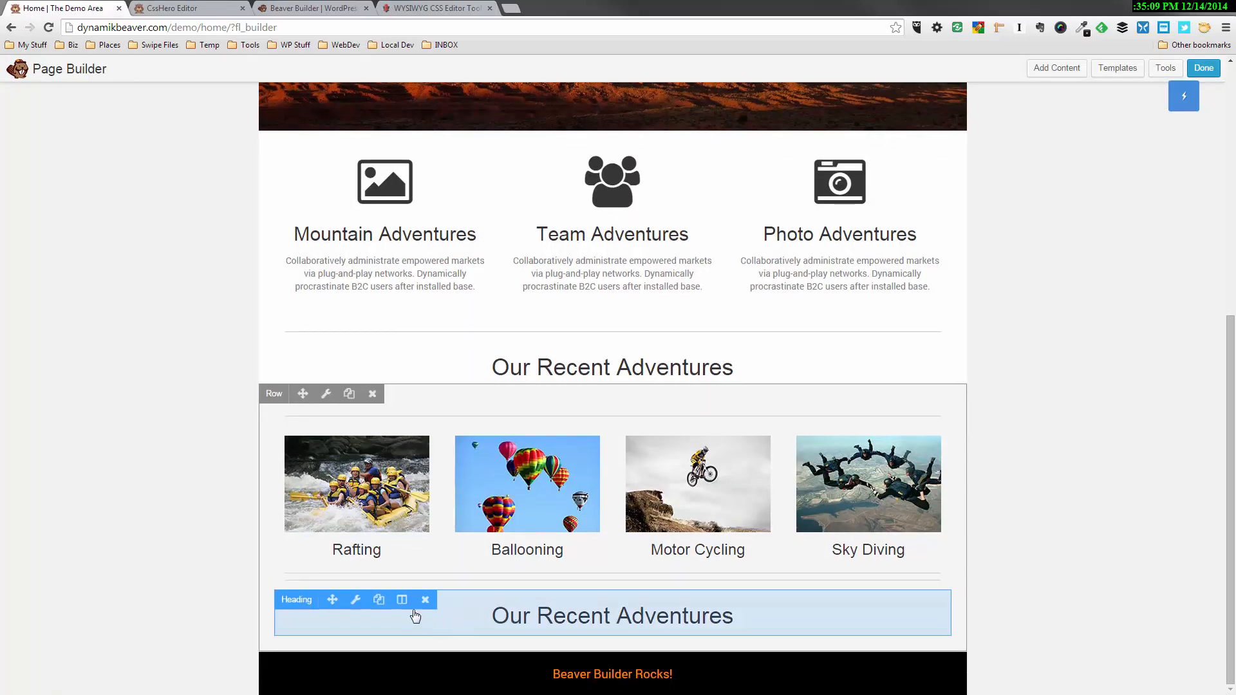
{"action": "left_click_drag", "start_coordinate": [322, 599], "coordinate": [368, 593]}
{"action": "scroll", "coordinate": [587, 553], "scroll_direction": "down", "scroll_amount": 1}
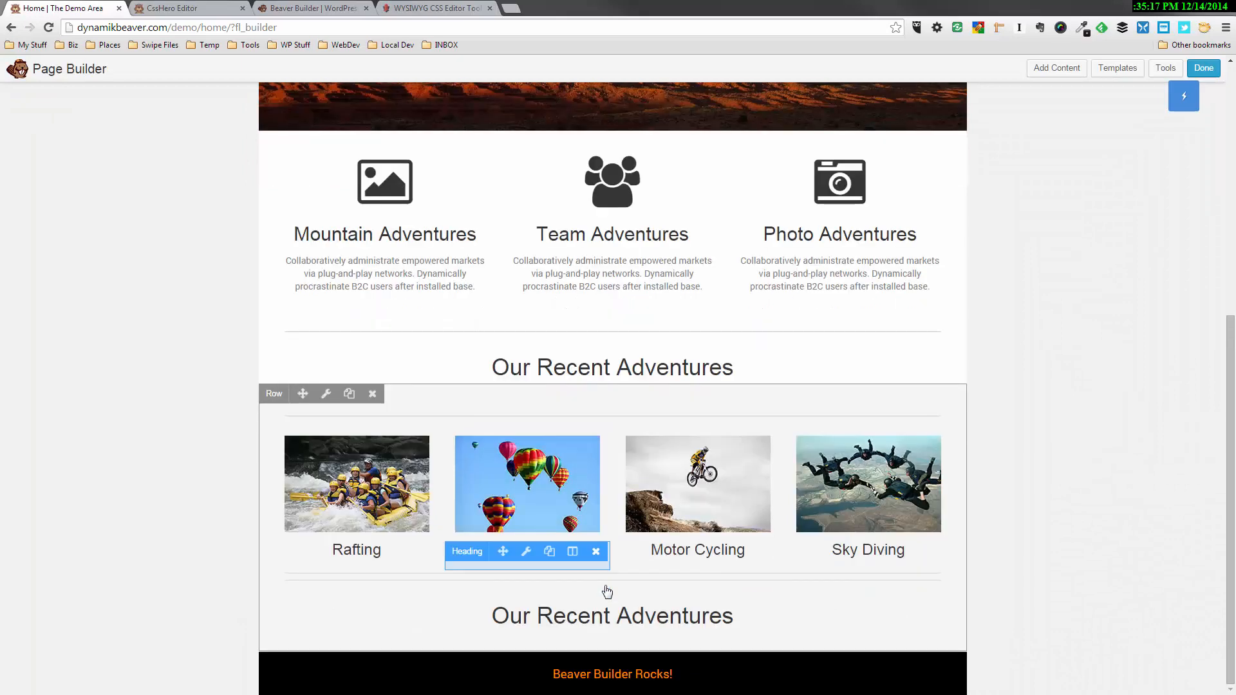
Change the lower Our Recent Adventures heading's text to "What Recent Adventurers Are Saying..." and save it
{"action": "left_click", "coordinate": [584, 620]}
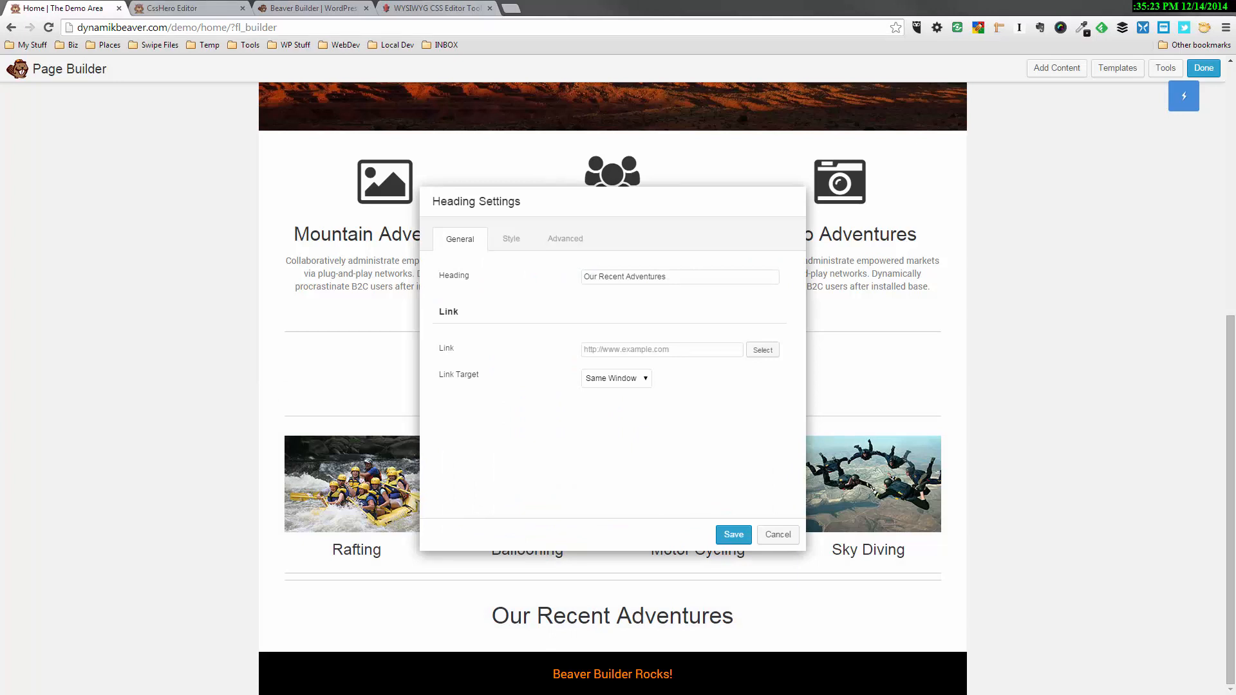
{"action": "left_click", "coordinate": [586, 278]}
{"action": "type", "text": "What"}
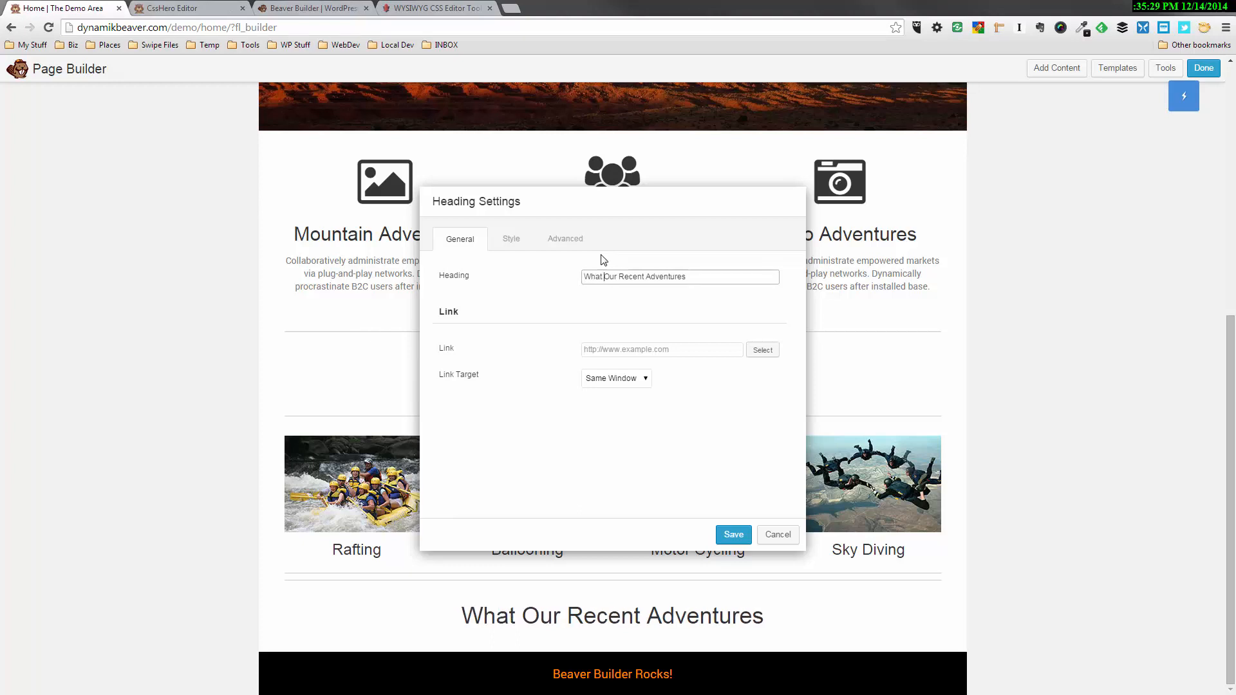
{"action": "key", "text": "Delete"}
{"action": "key", "text": "Delete"}
{"action": "key", "text": "Delete"}
{"action": "key", "text": "Delete"}
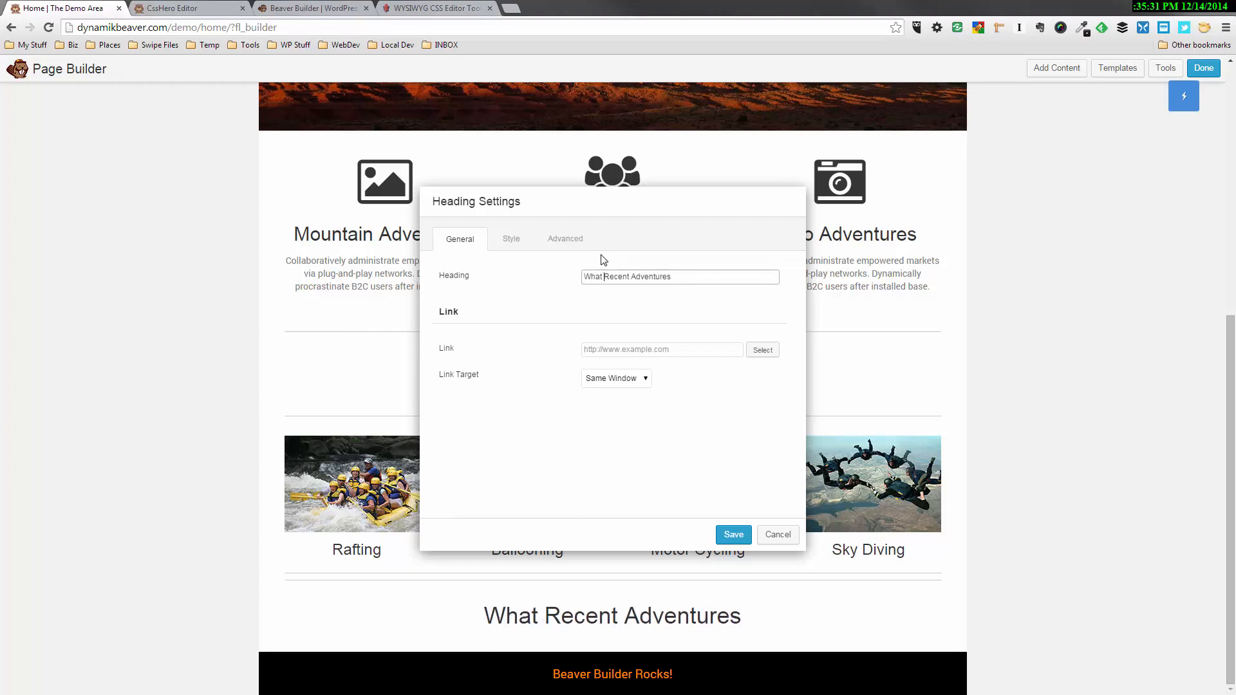
{"action": "left_click", "coordinate": [668, 276]}
{"action": "type", "text": "rs"}
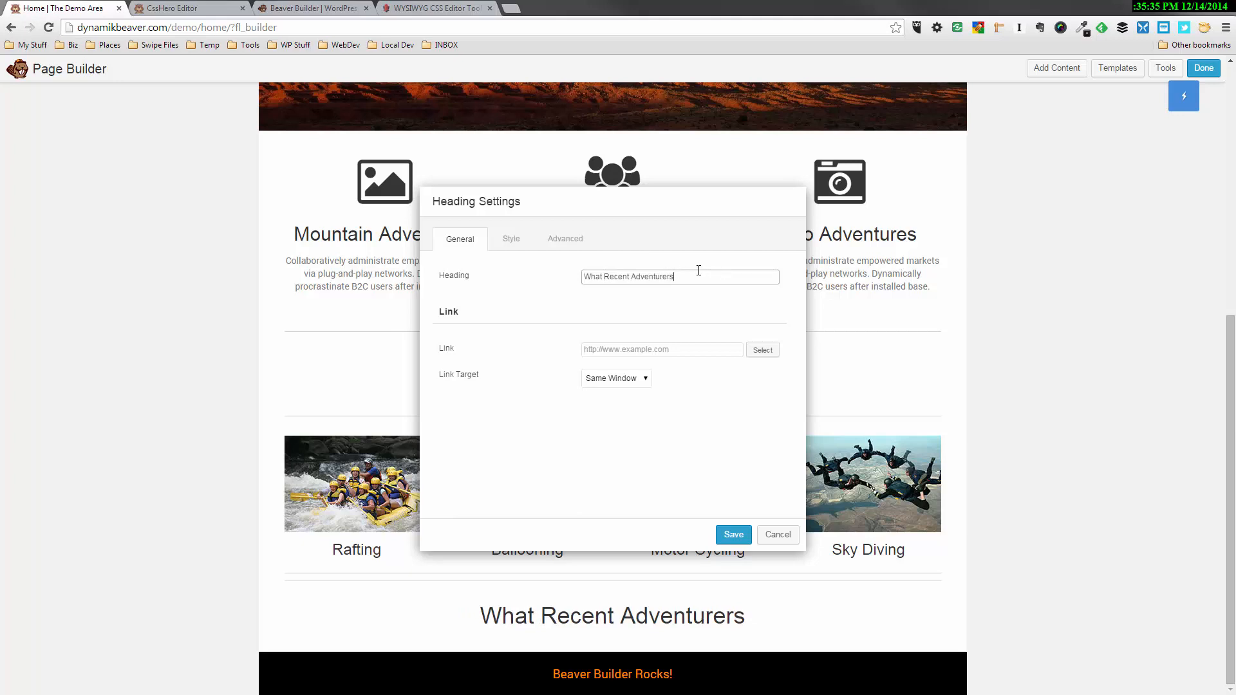
{"action": "type", "text": " Are "}
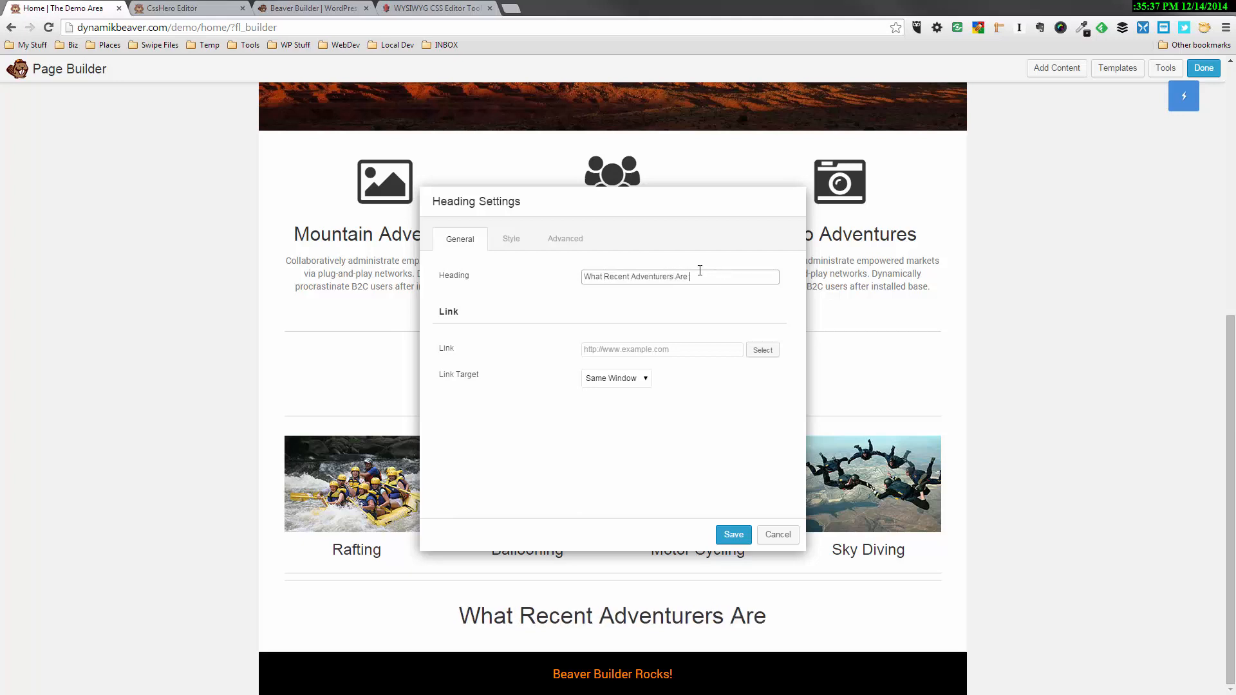
{"action": "type", "text": "Saying"}
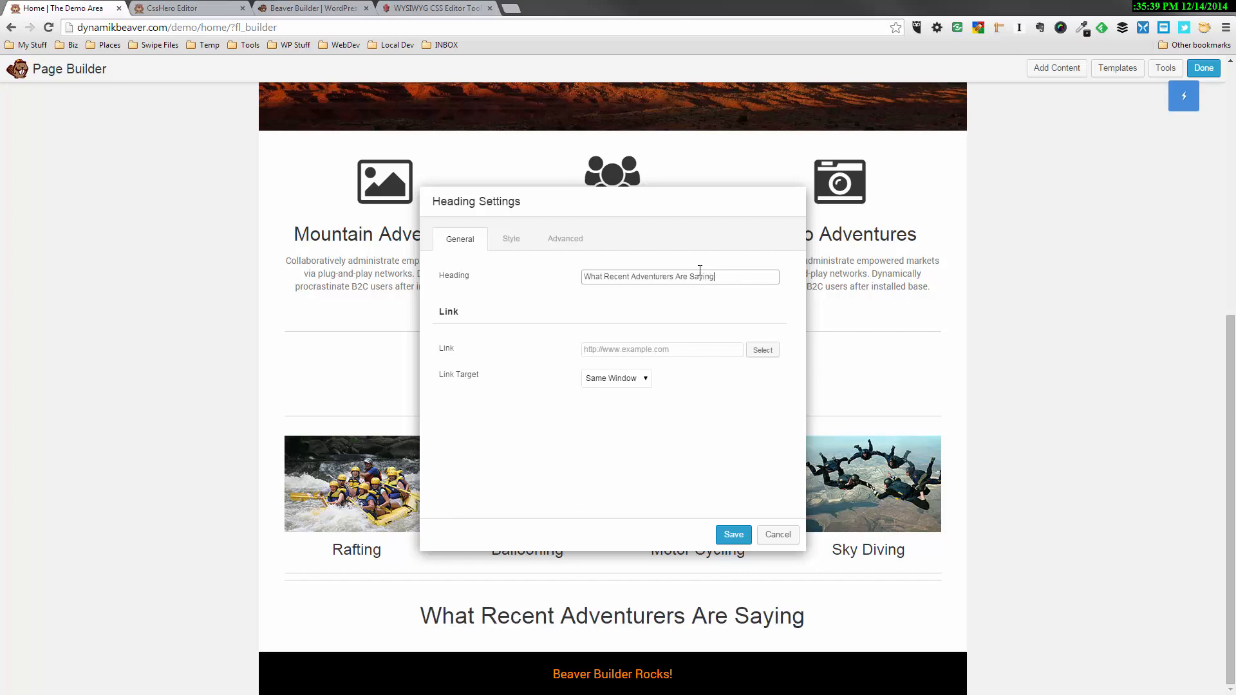
{"action": "type", "text": "..."}
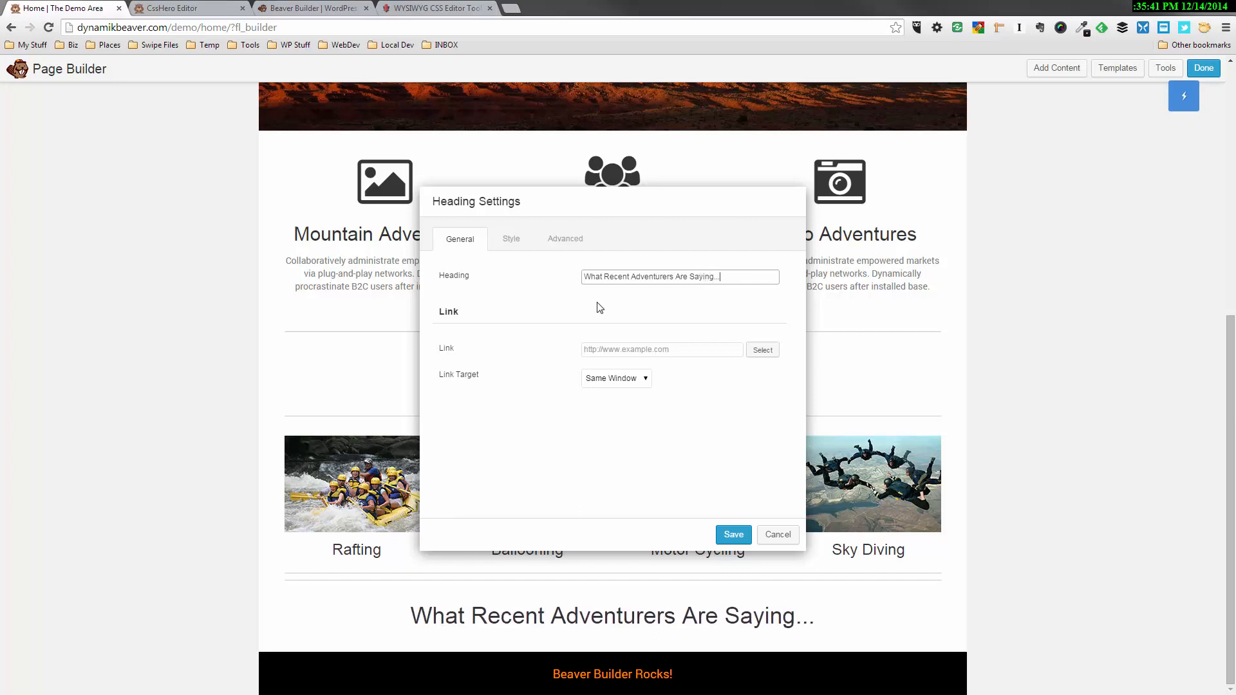
{"action": "left_click", "coordinate": [734, 533]}
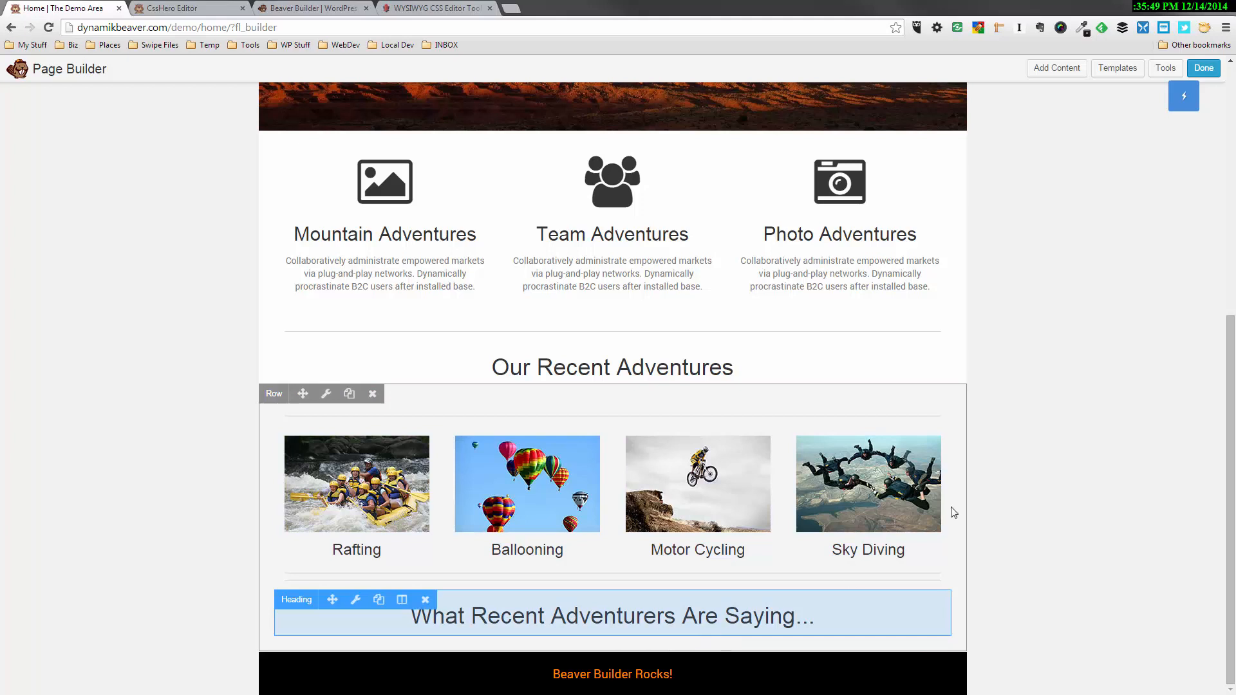
Add a four-column row layout below the What Recent Adventurers Are Saying... heading
{"action": "left_click", "coordinate": [1082, 72]}
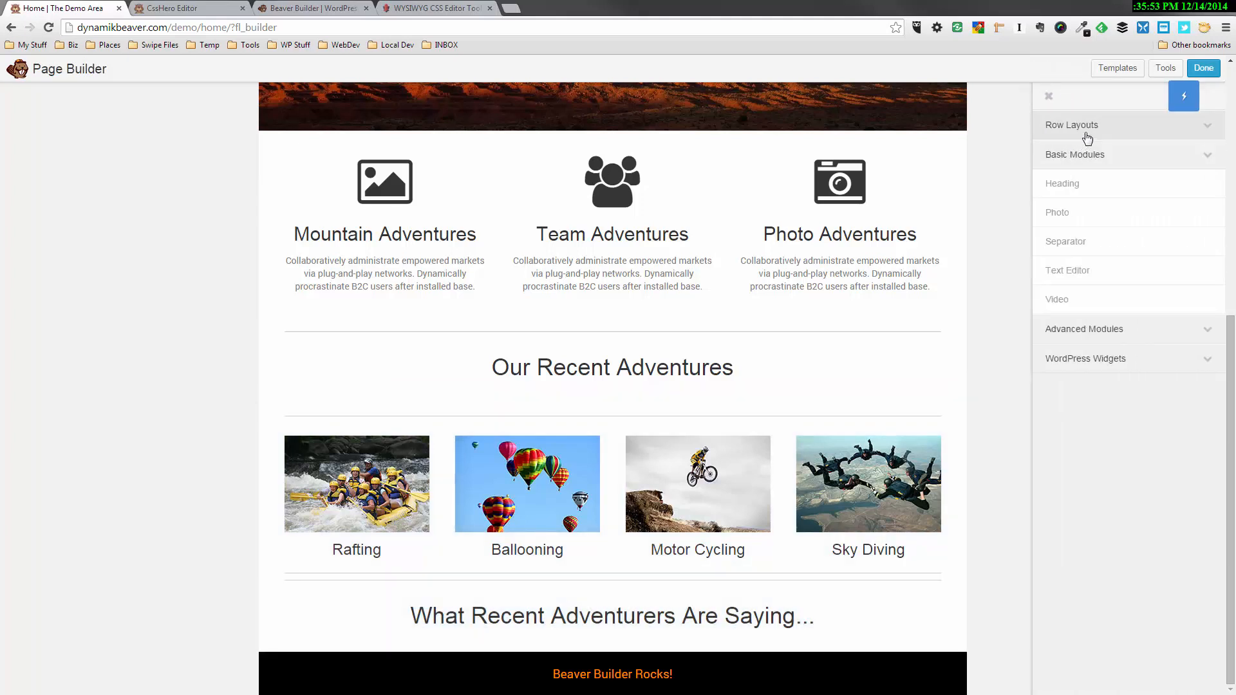
{"action": "left_click", "coordinate": [1086, 133]}
{"action": "left_click_drag", "start_coordinate": [1084, 237], "coordinate": [562, 629]}
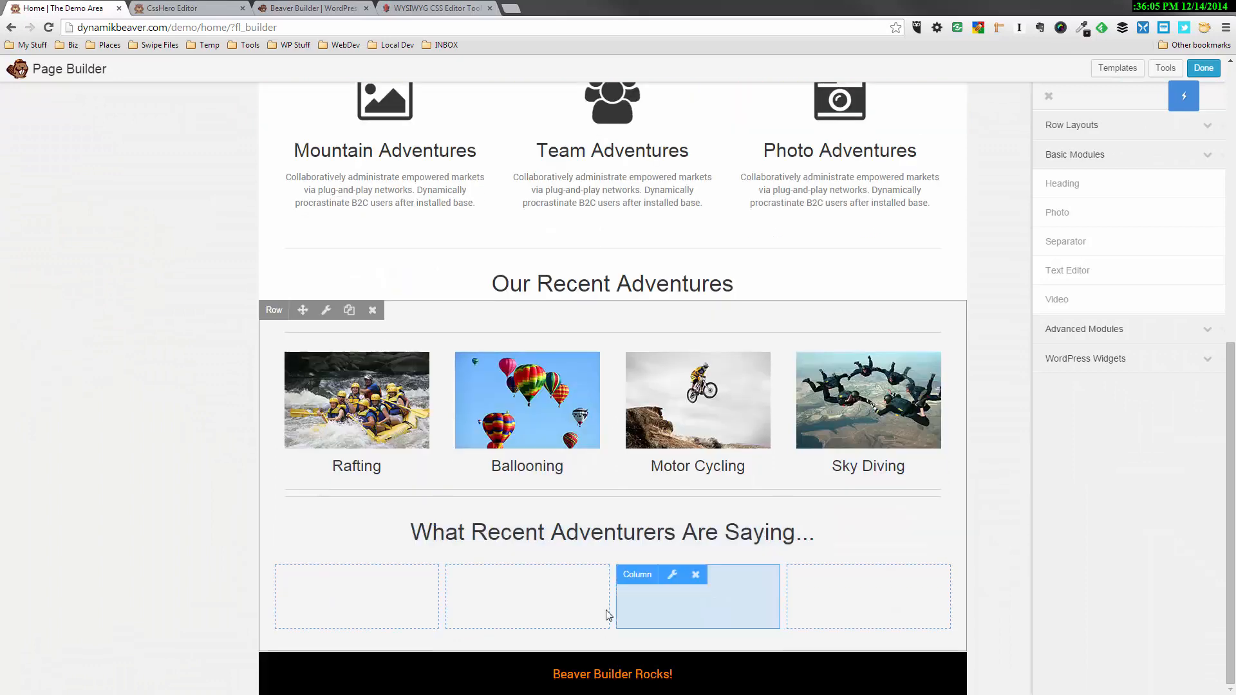
Set the width of the first empty column to 33.3% and save it
{"action": "left_click", "coordinate": [392, 612]}
{"action": "left_click_drag", "start_coordinate": [605, 277], "coordinate": [571, 277]}
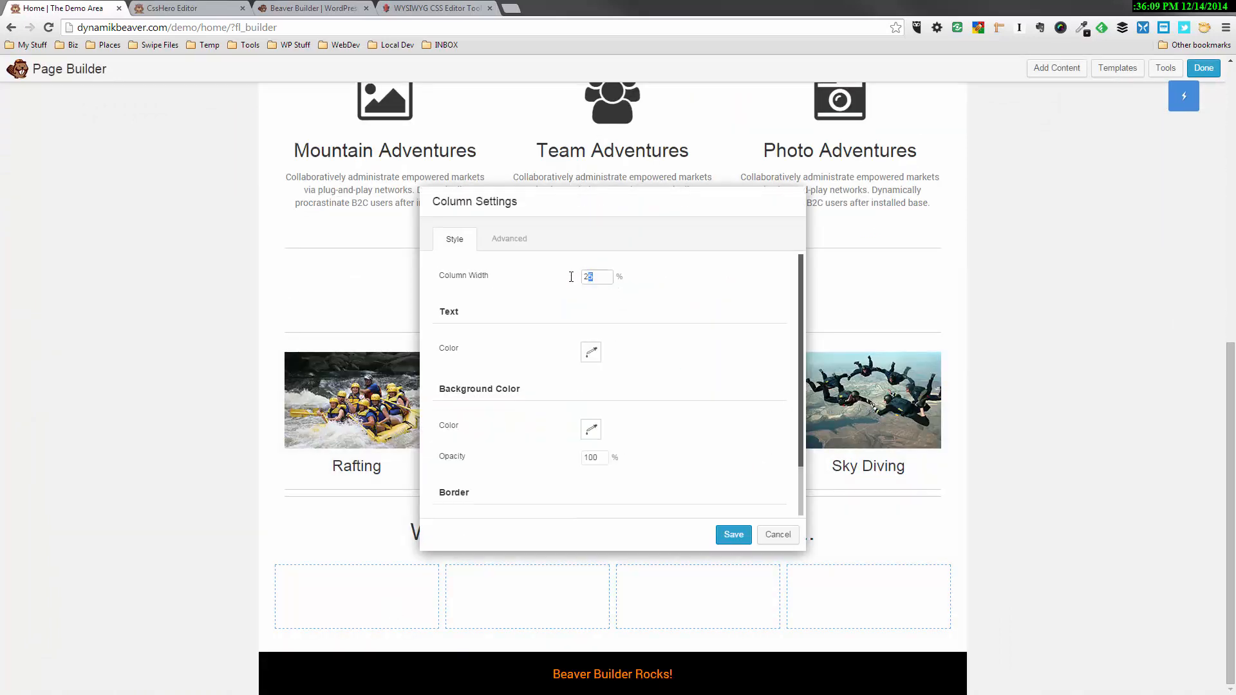
{"action": "type", "text": "33"}
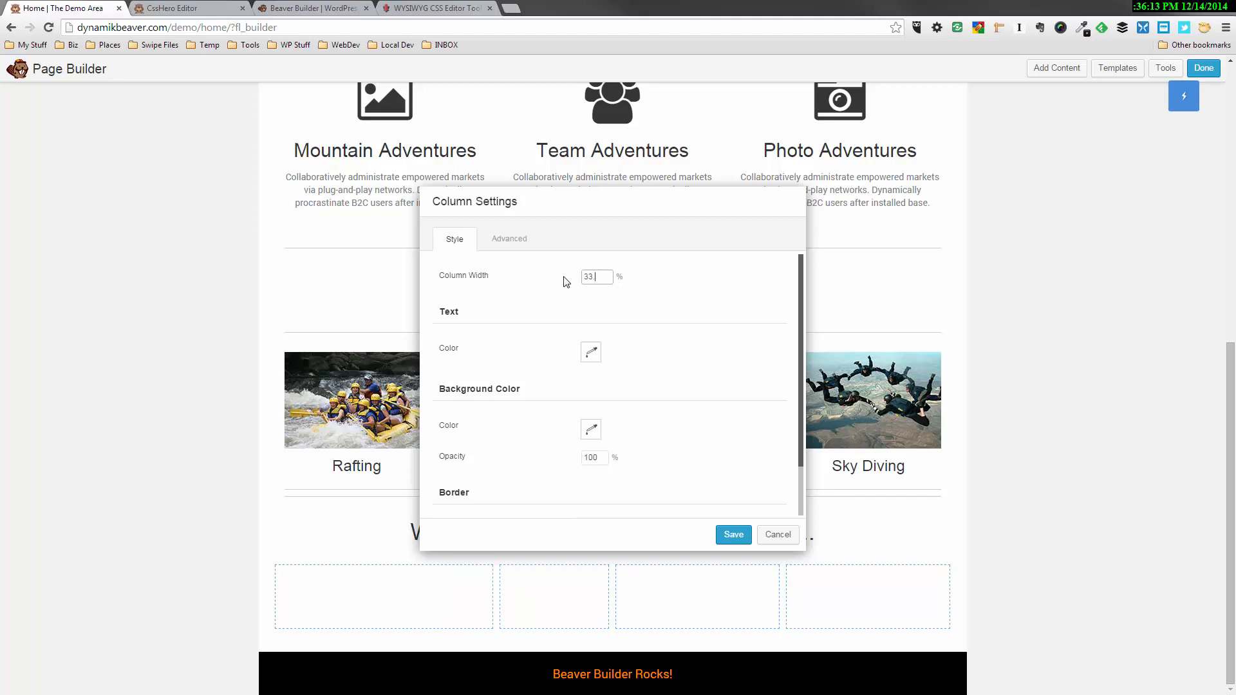
{"action": "type", "text": ".3"}
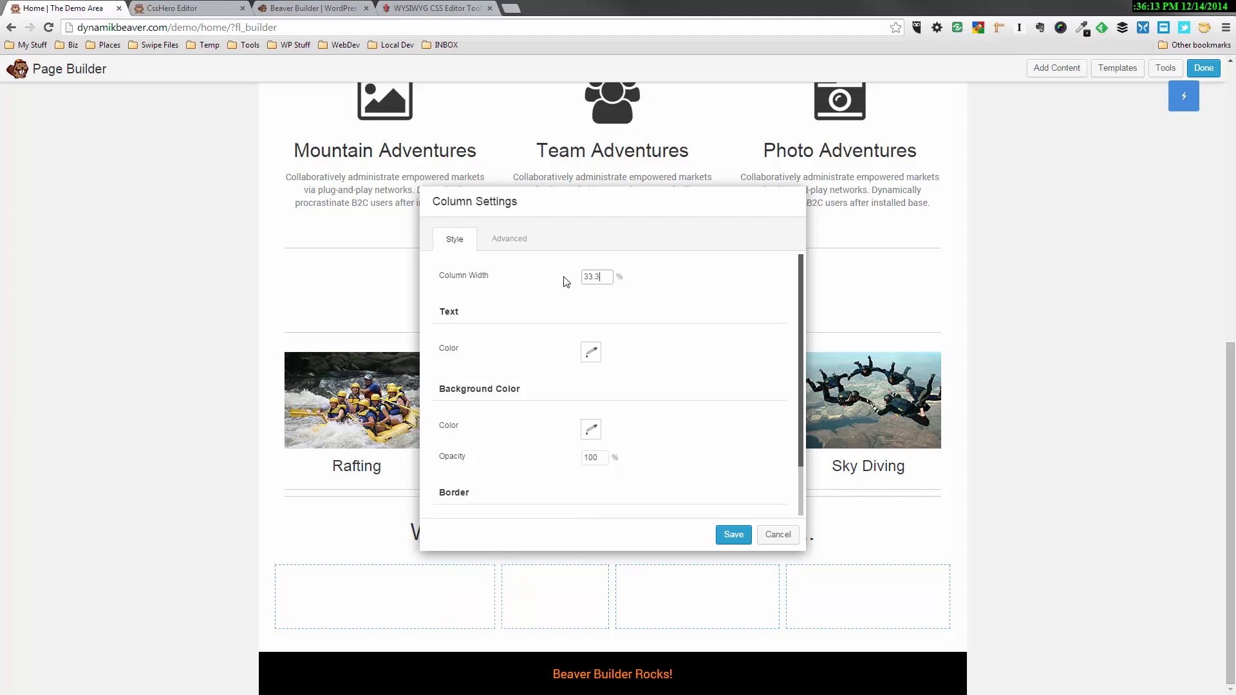
{"action": "left_click", "coordinate": [738, 537]}
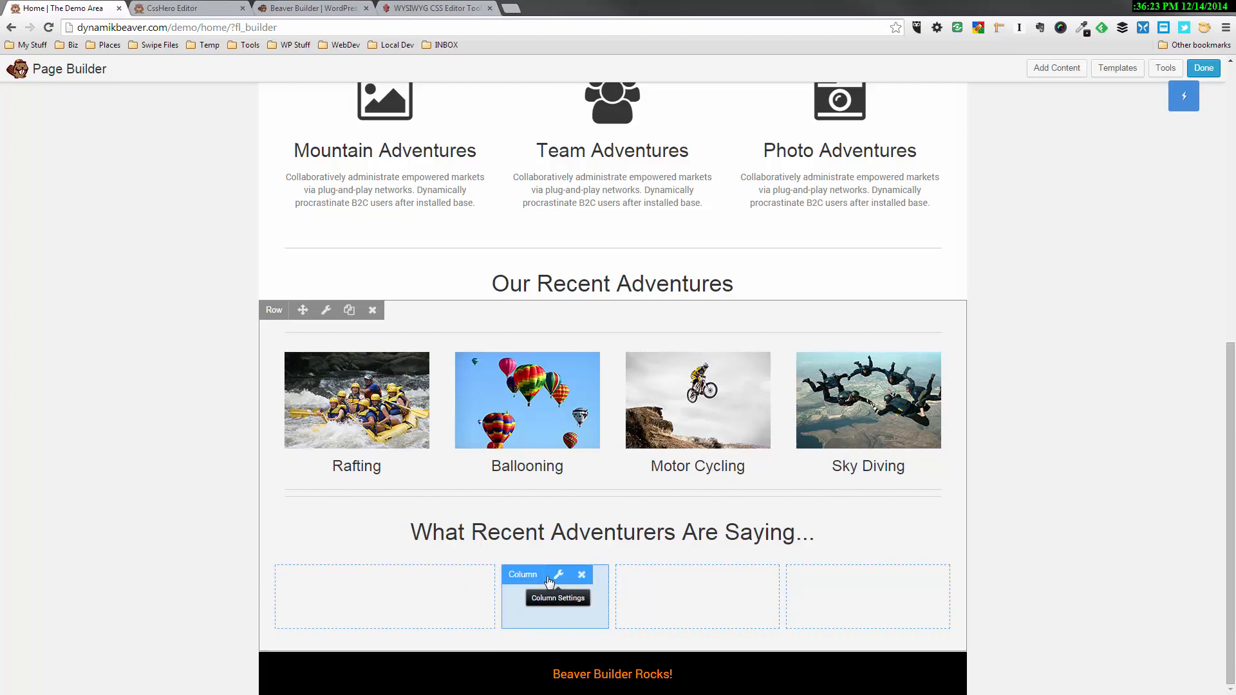
Set the width of the second empty column to 33.3% and save it
{"action": "left_click", "coordinate": [559, 576]}
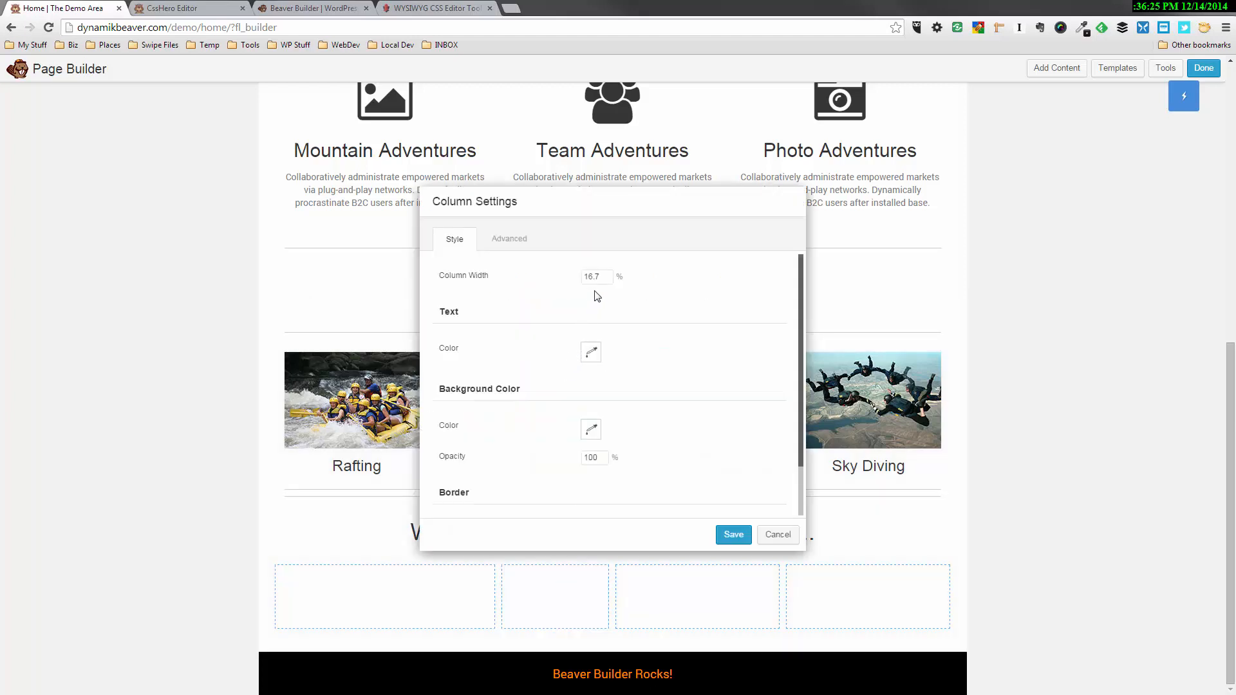
{"action": "left_click_drag", "start_coordinate": [603, 277], "coordinate": [551, 287]}
{"action": "type", "text": "33.3"}
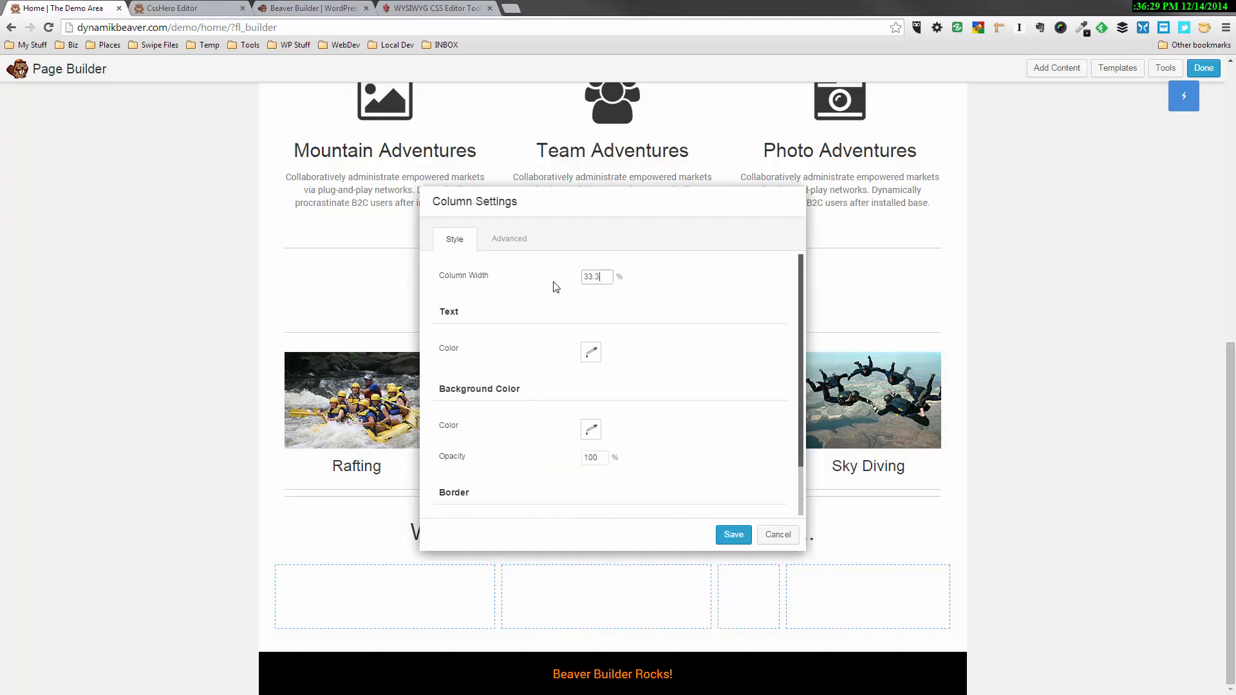
{"action": "left_click", "coordinate": [733, 535]}
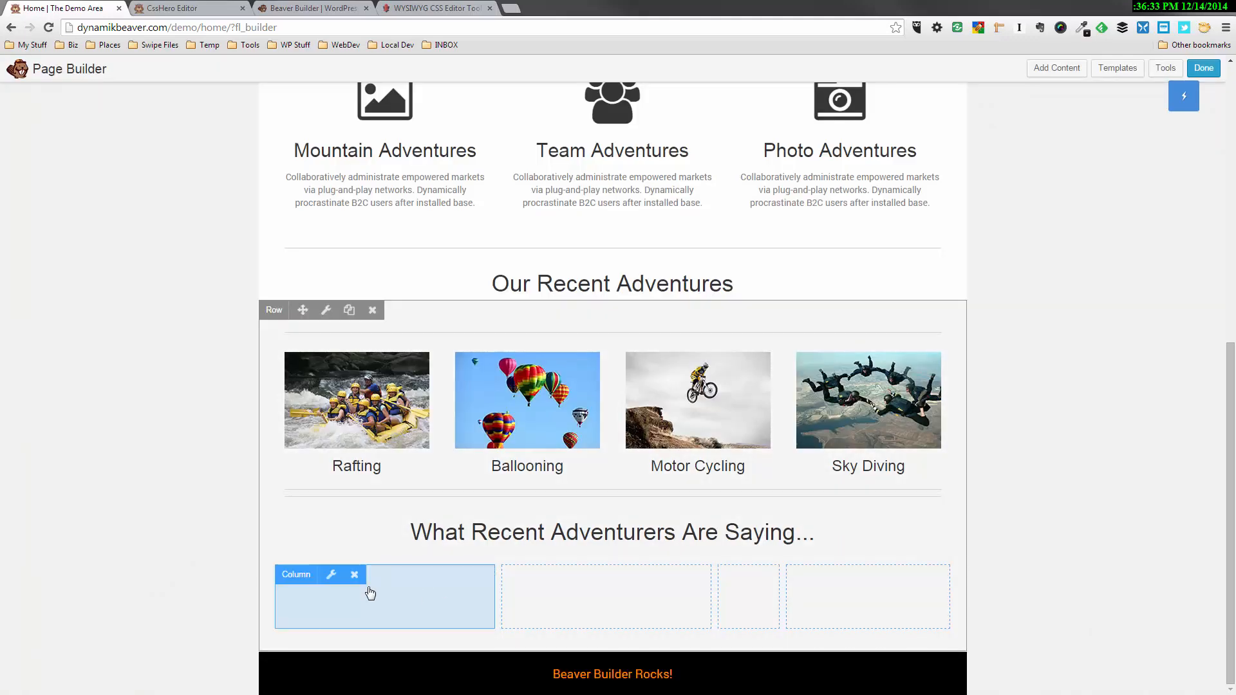
Set the first empty column's width to 16.7% and save it
{"action": "left_click", "coordinate": [370, 593]}
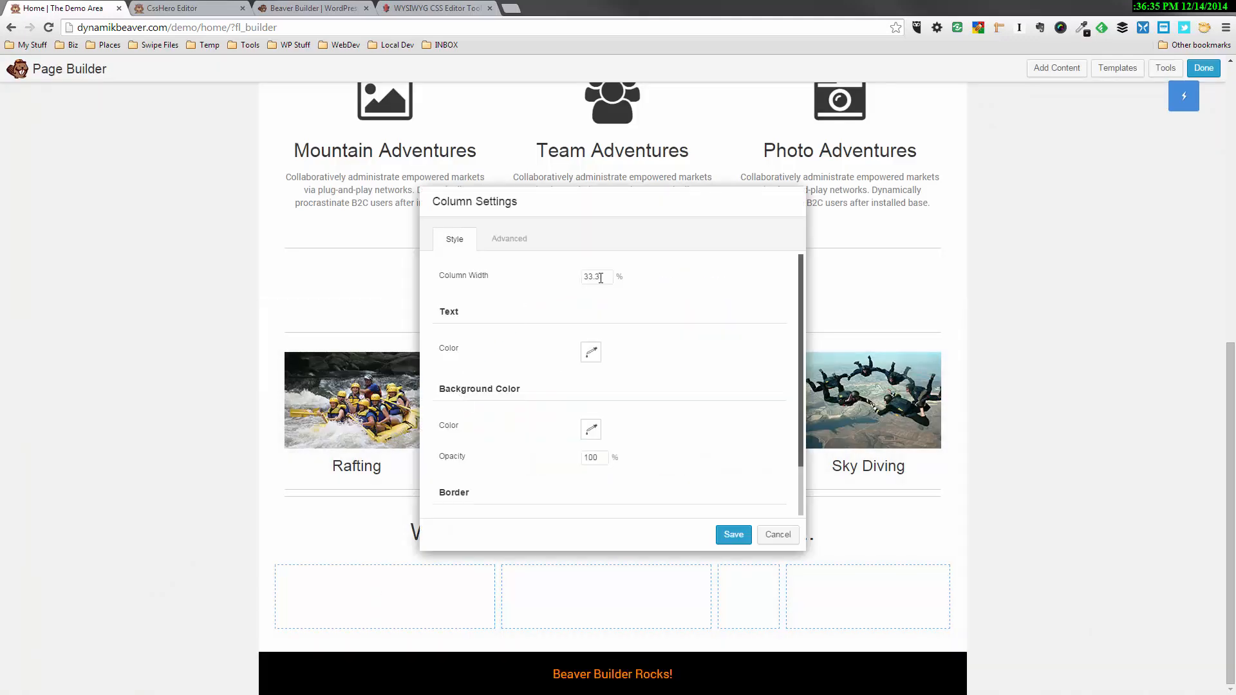
{"action": "left_click_drag", "start_coordinate": [600, 278], "coordinate": [551, 291]}
{"action": "type", "text": "16"}
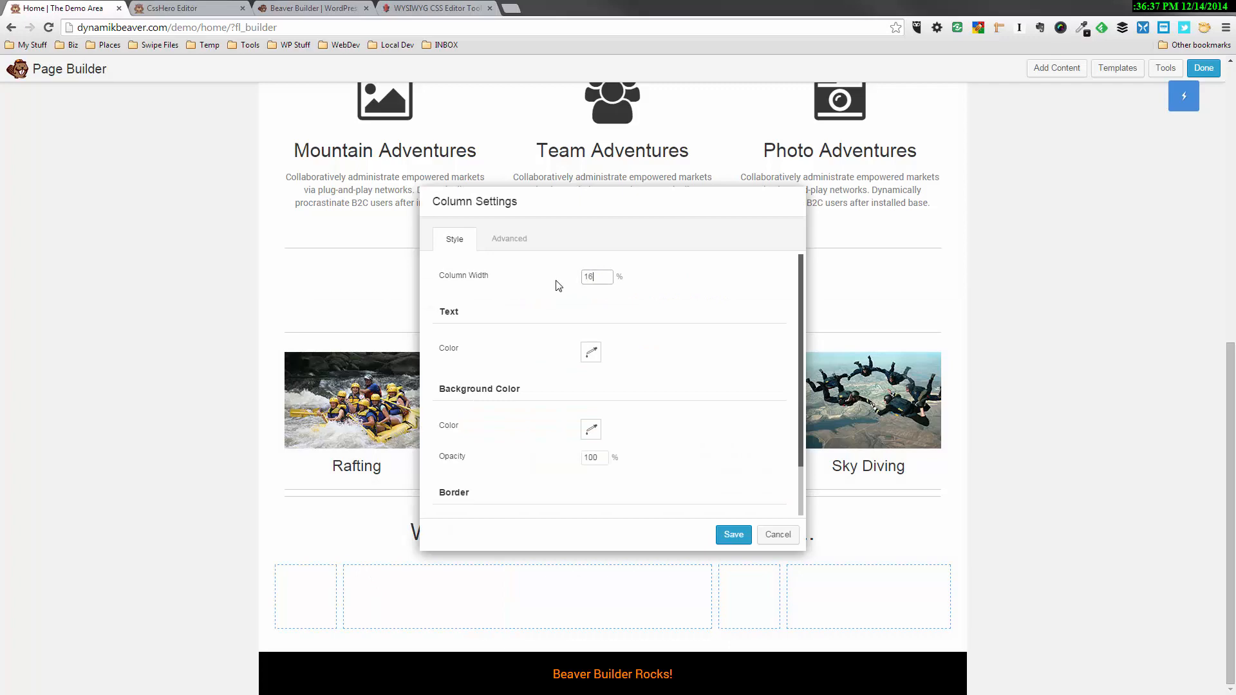
{"action": "type", "text": ".7"}
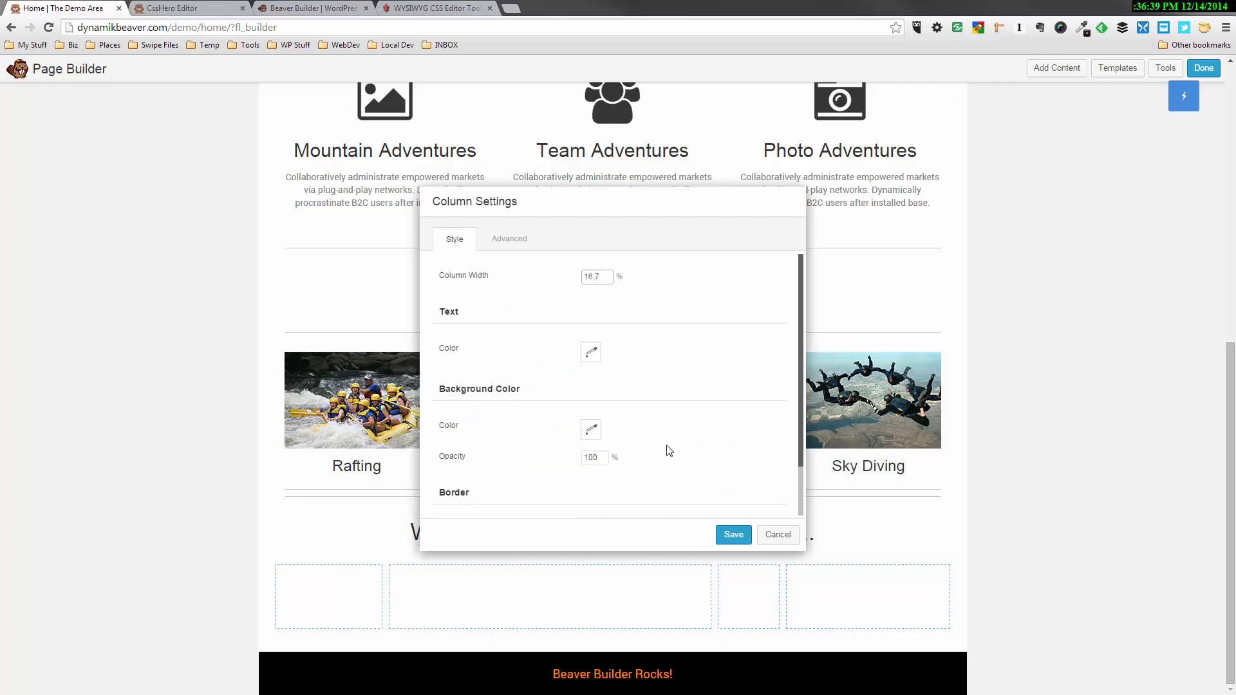
{"action": "left_click", "coordinate": [733, 534]}
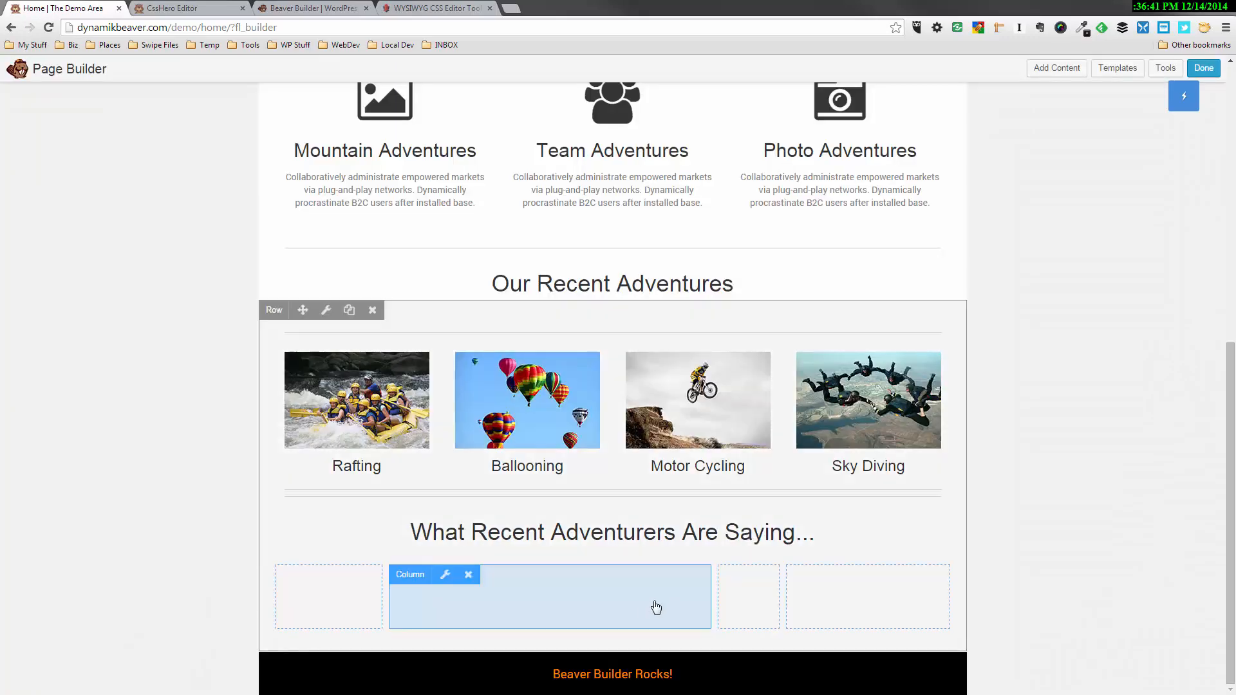
Try to set the fourth empty column's width to 33%
{"action": "left_click", "coordinate": [856, 602]}
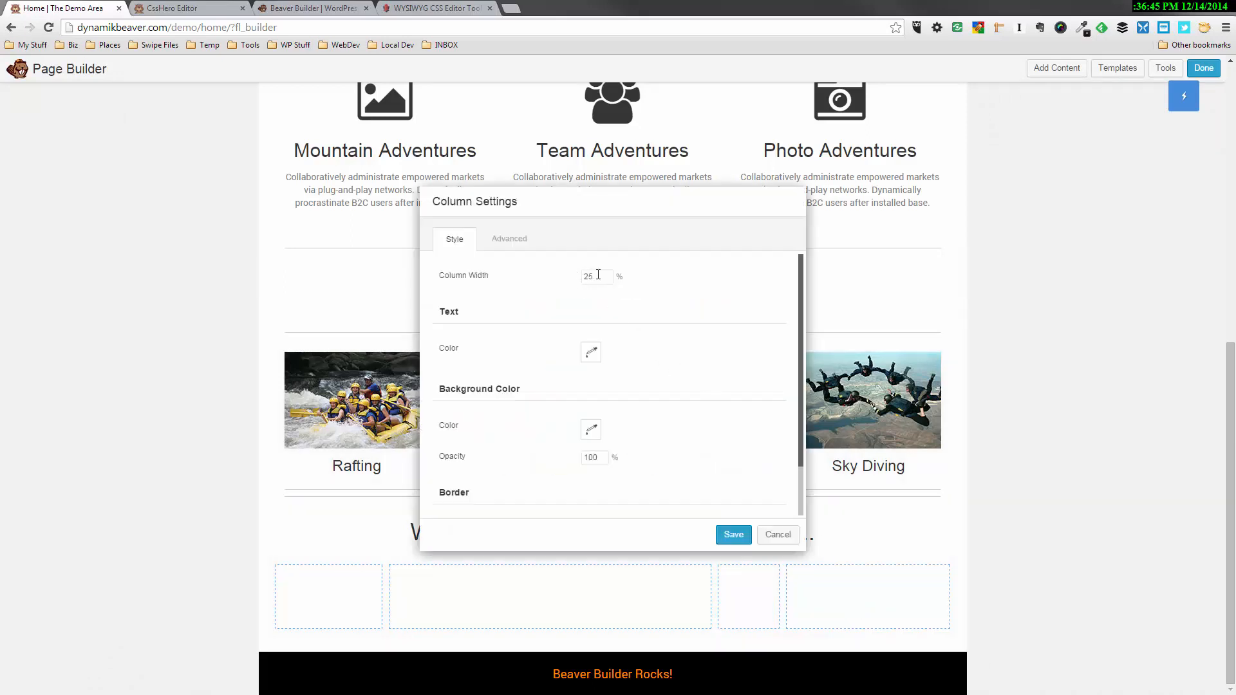
{"action": "left_click_drag", "start_coordinate": [595, 277], "coordinate": [558, 285]}
{"action": "type", "text": "33.3"}
{"action": "left_click", "coordinate": [733, 533]}
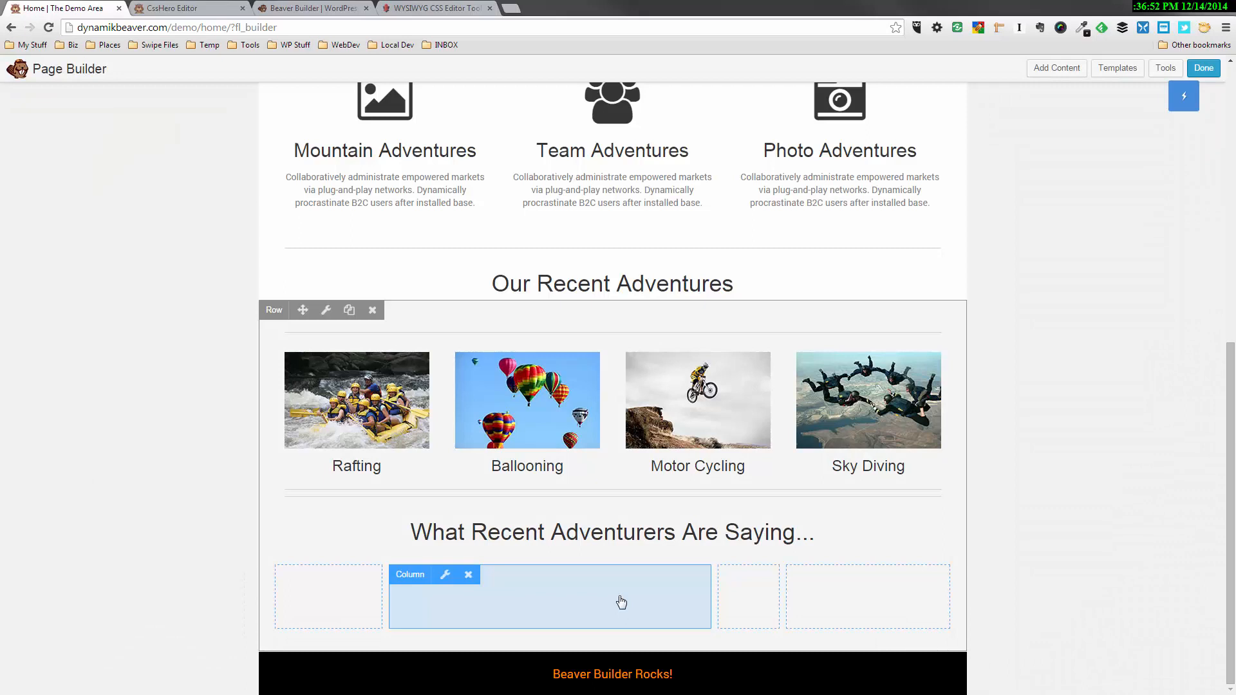
Set the second empty column's width back to 33.3% and save it
{"action": "left_click", "coordinate": [621, 602]}
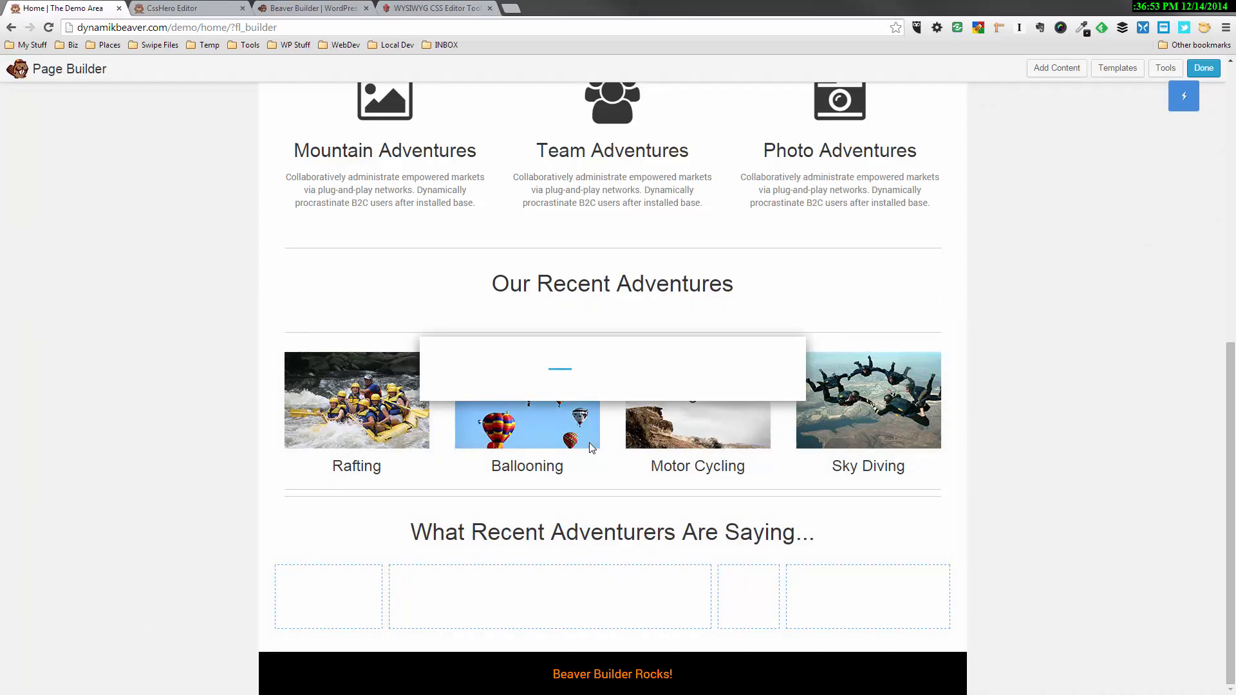
{"action": "double_click", "coordinate": [601, 275]}
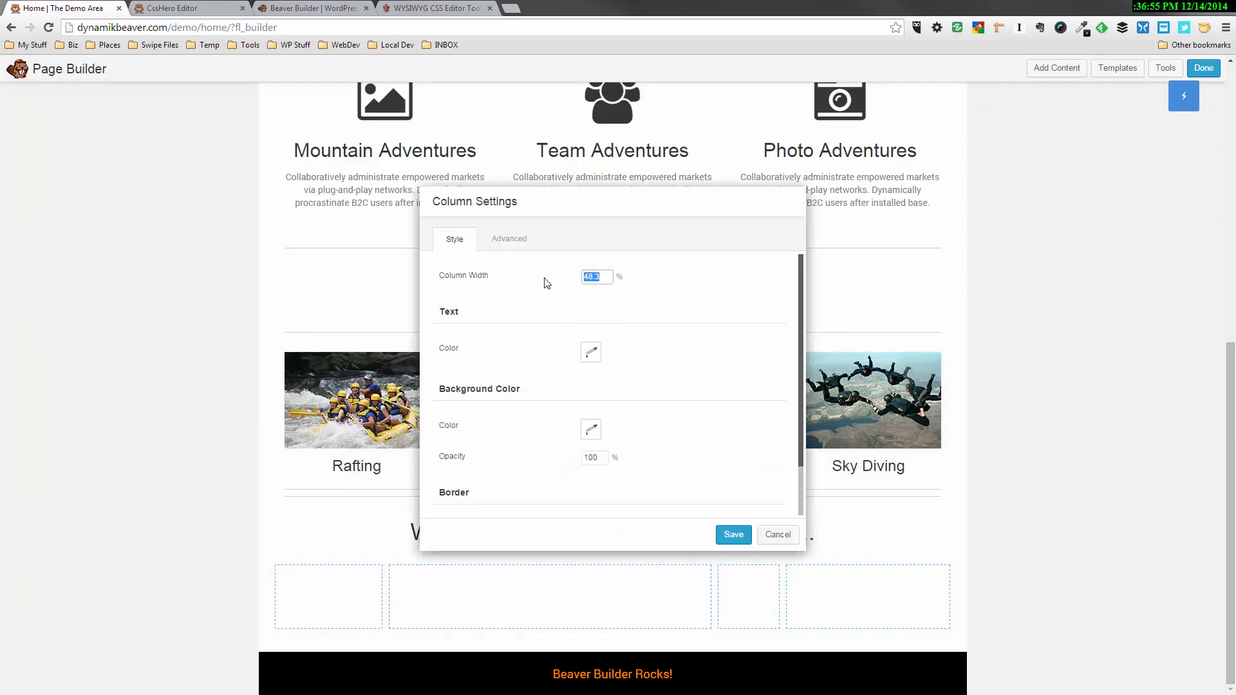
{"action": "type", "text": "33.3"}
{"action": "left_click", "coordinate": [733, 534]}
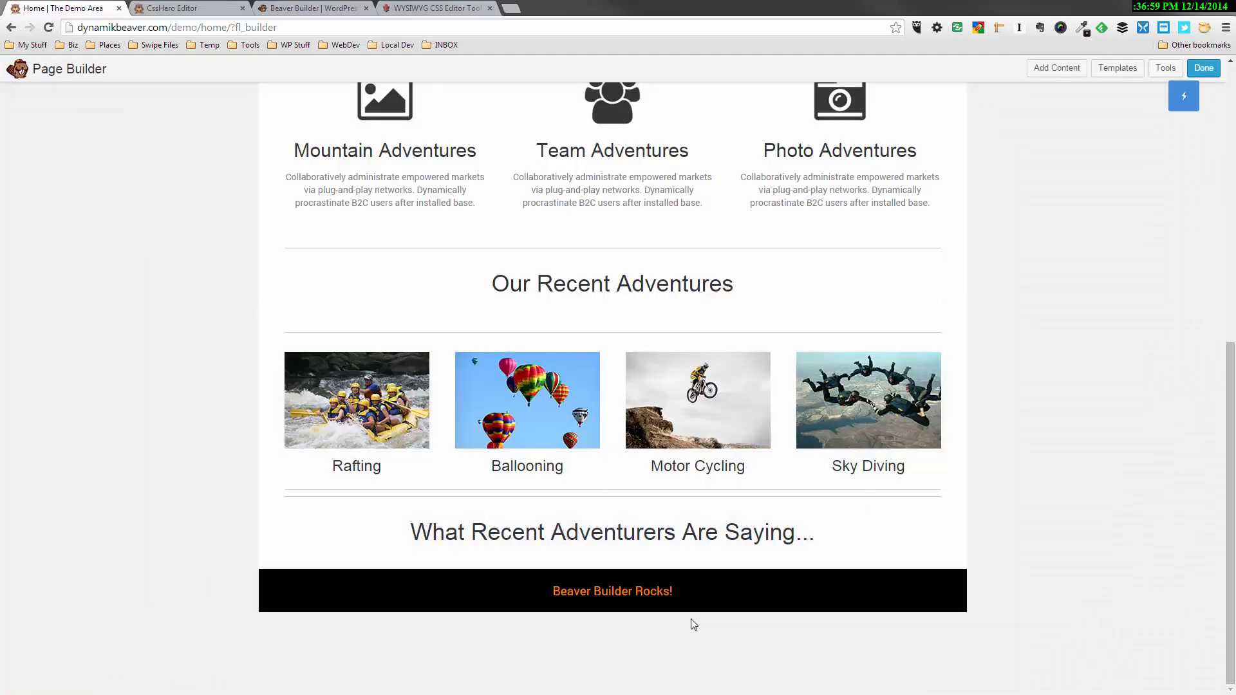
Set the third empty column's width to 16.7% and save it
{"action": "left_click", "coordinate": [674, 577]}
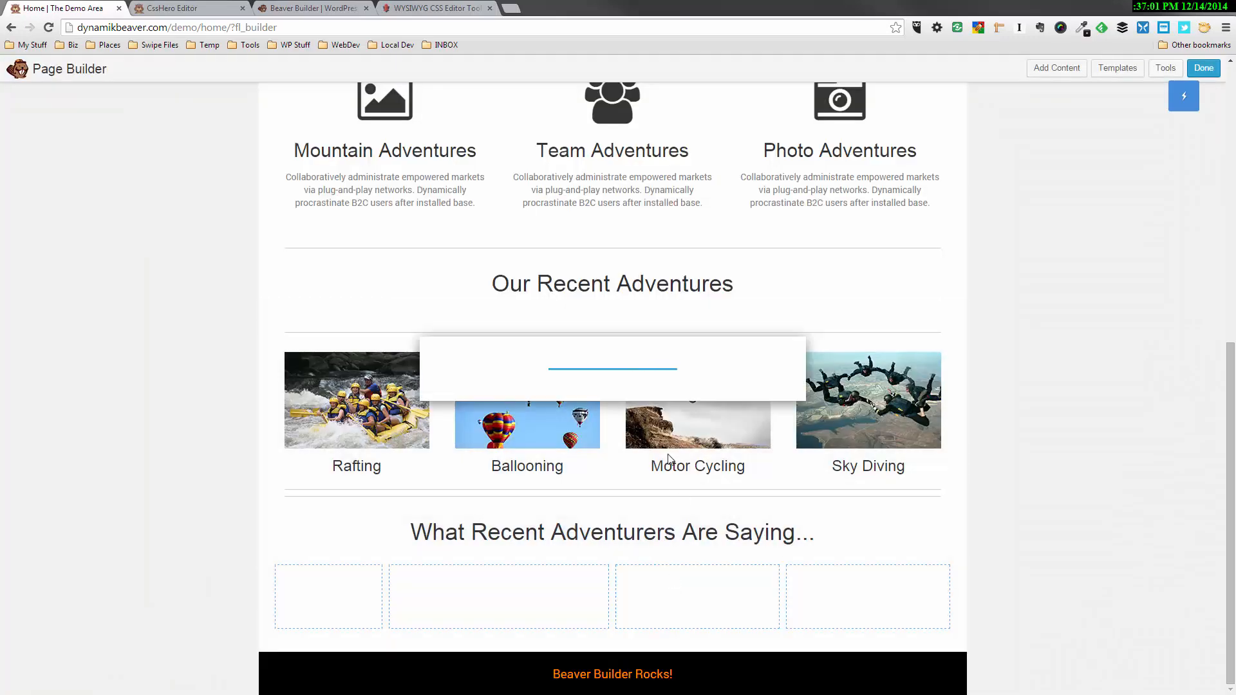
{"action": "double_click", "coordinate": [597, 281]}
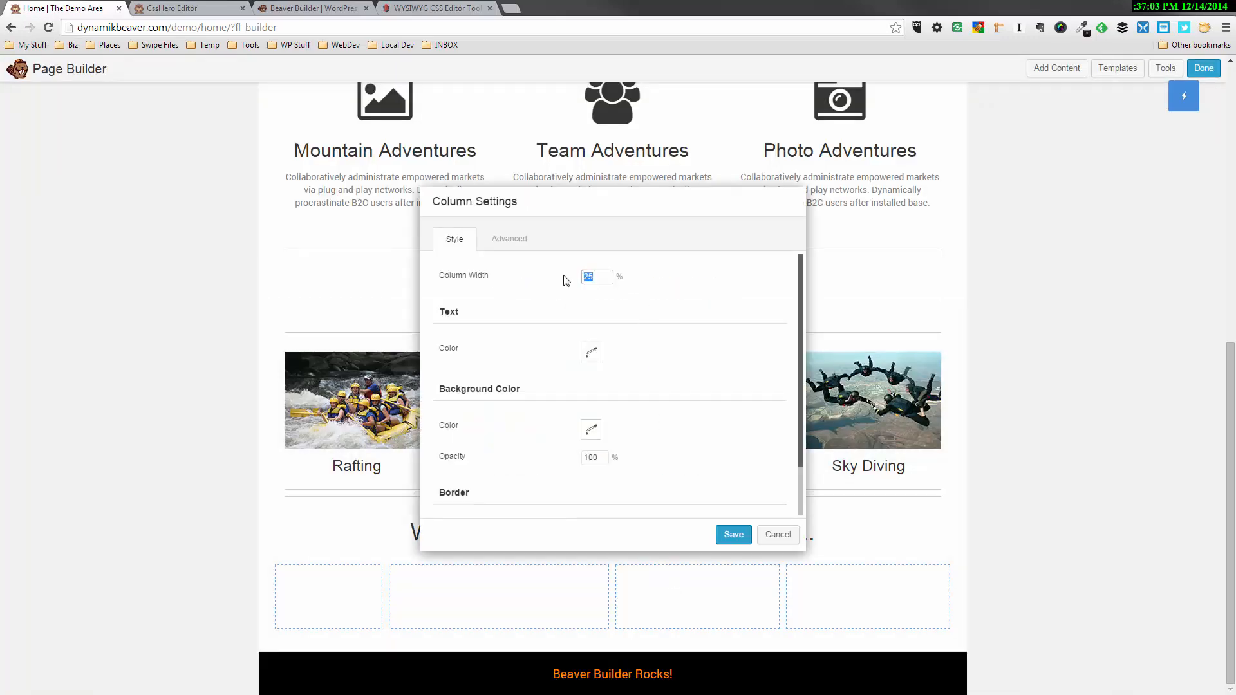
{"action": "type", "text": "16"}
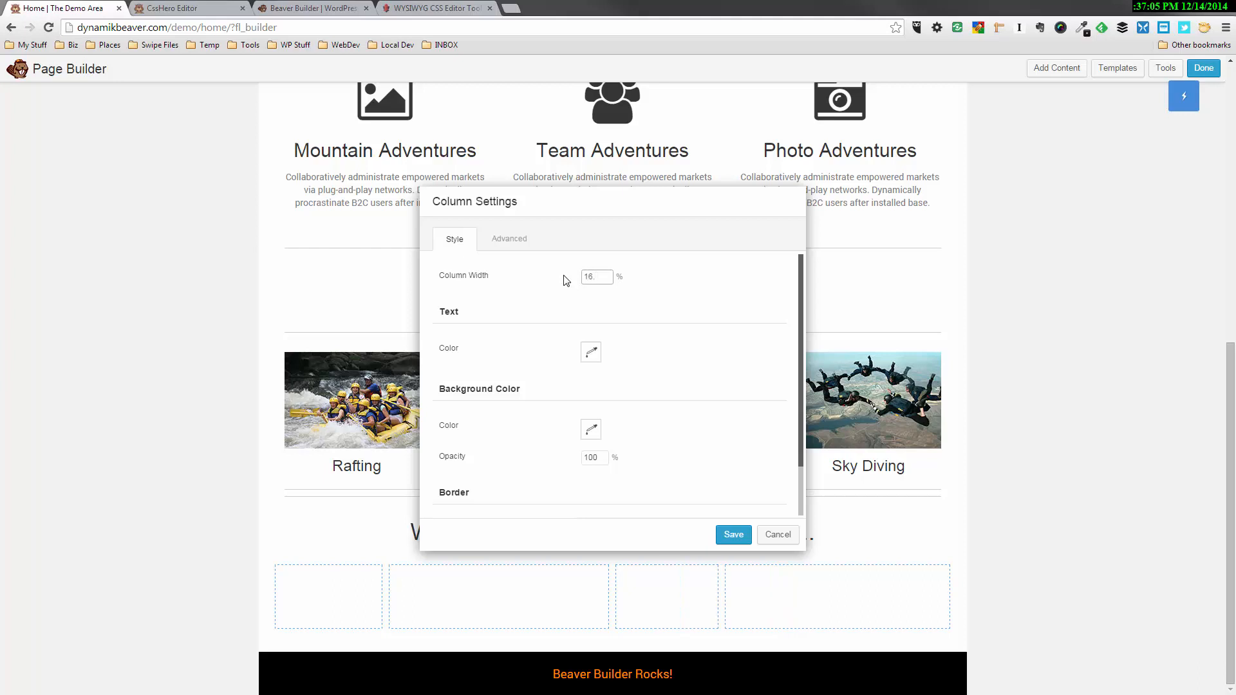
{"action": "type", "text": ".7"}
{"action": "left_click", "coordinate": [747, 532]}
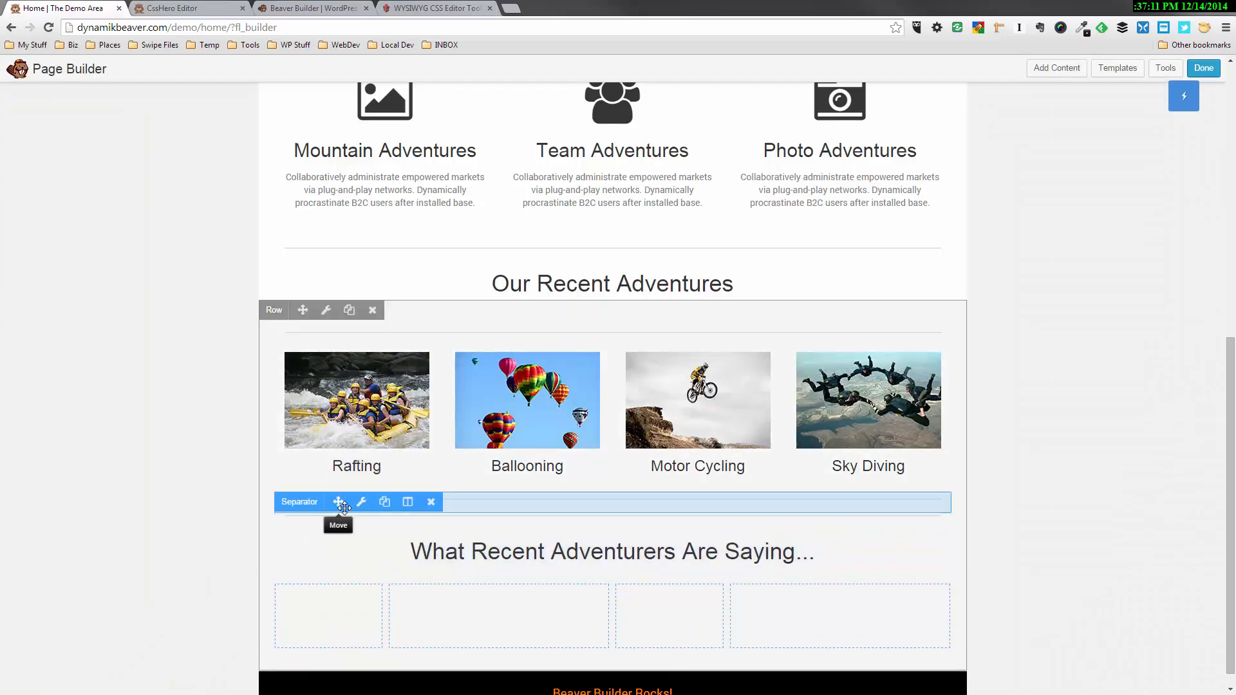
Move the extra separator to between the What Recent Adventurers Are Saying... heading and the four empty columns
{"action": "left_click_drag", "start_coordinate": [336, 501], "coordinate": [339, 642]}
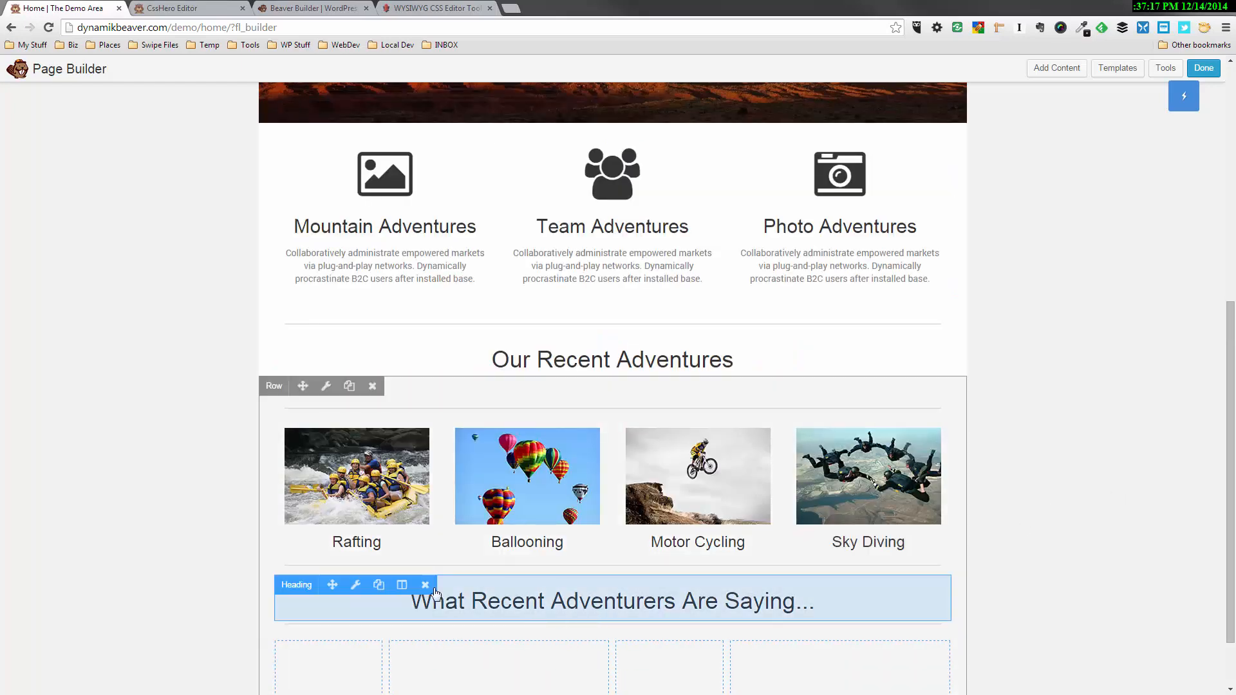
Clear the custom bottom margin of the What Recent Adventurers Are Saying... heading, returning it to the default 20 px, and save
{"action": "left_click", "coordinate": [466, 605]}
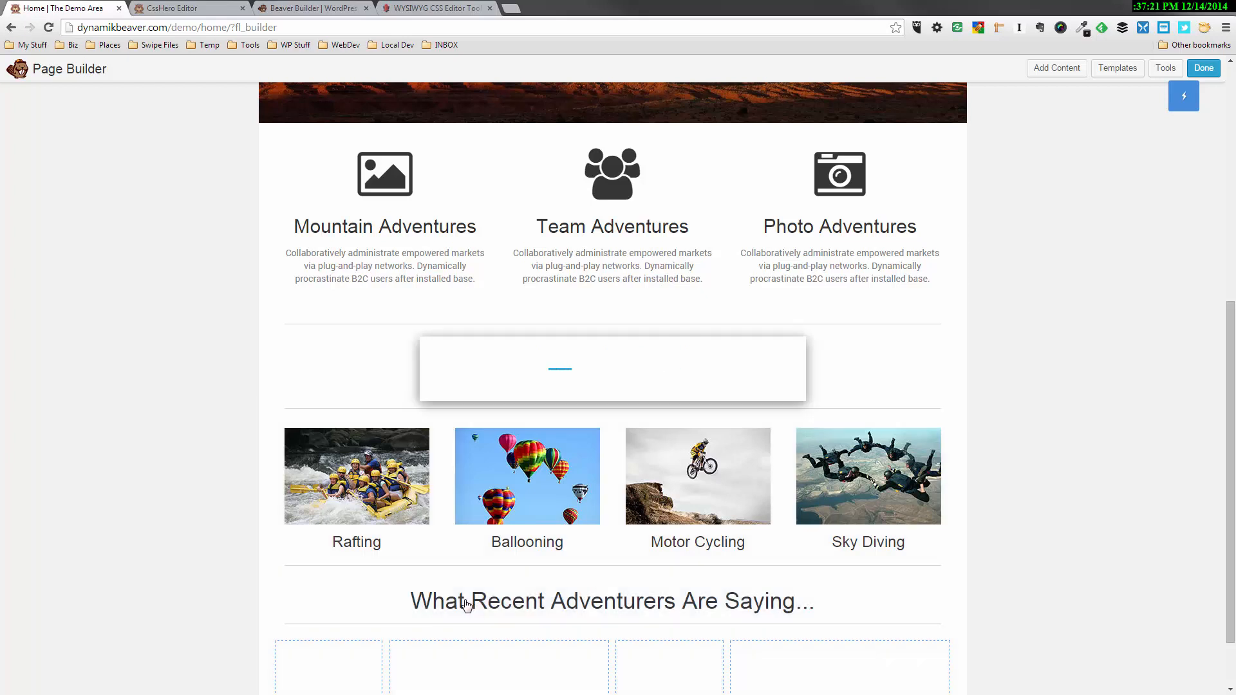
{"action": "left_click", "coordinate": [565, 239]}
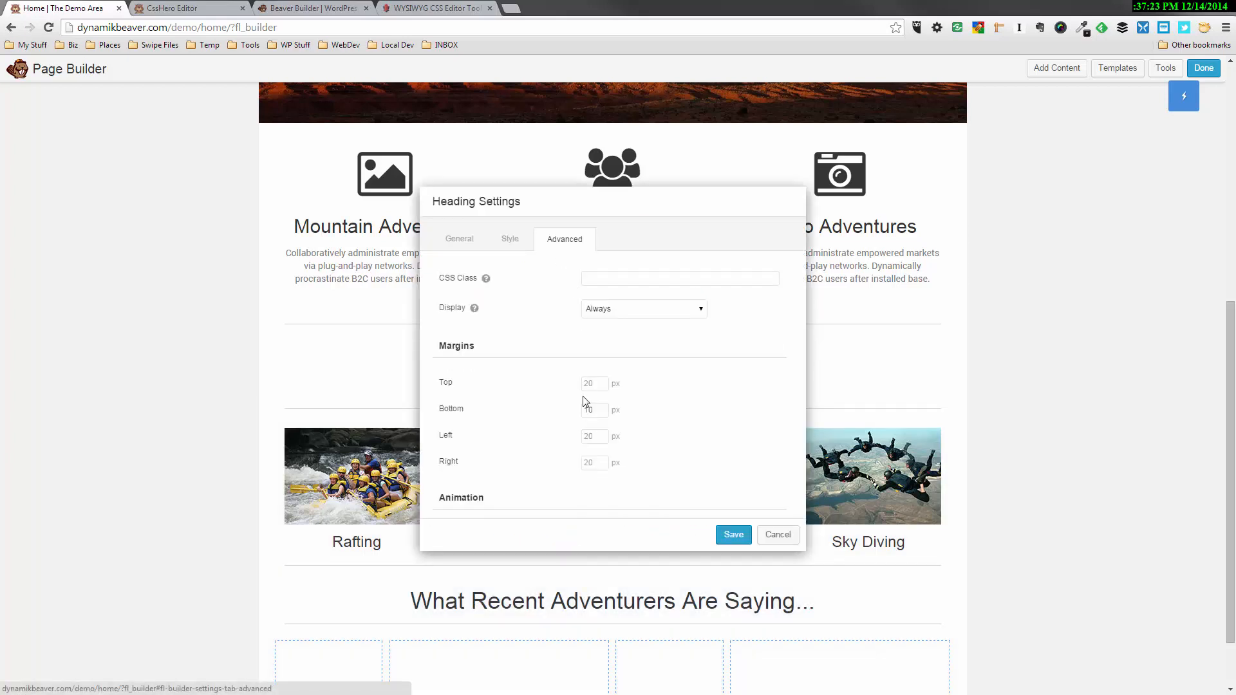
{"action": "left_click", "coordinate": [591, 409]}
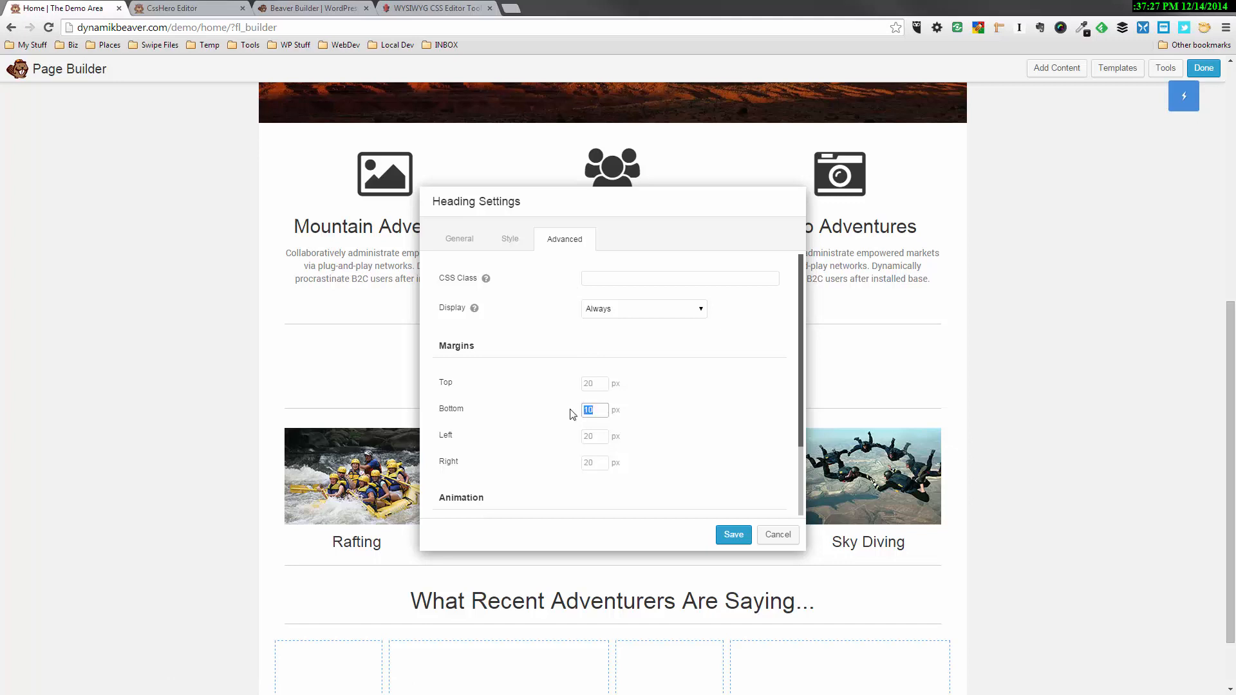
{"action": "key", "text": "BackSpace"}
{"action": "left_click", "coordinate": [682, 402]}
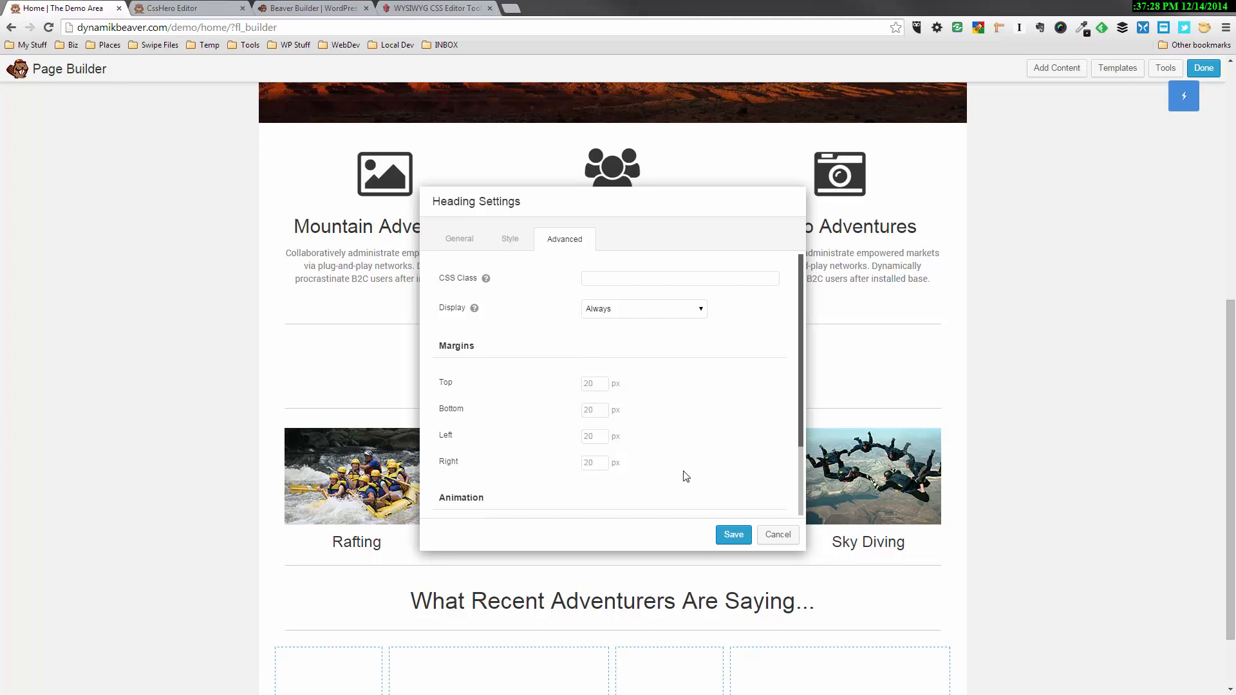
{"action": "left_click", "coordinate": [733, 535]}
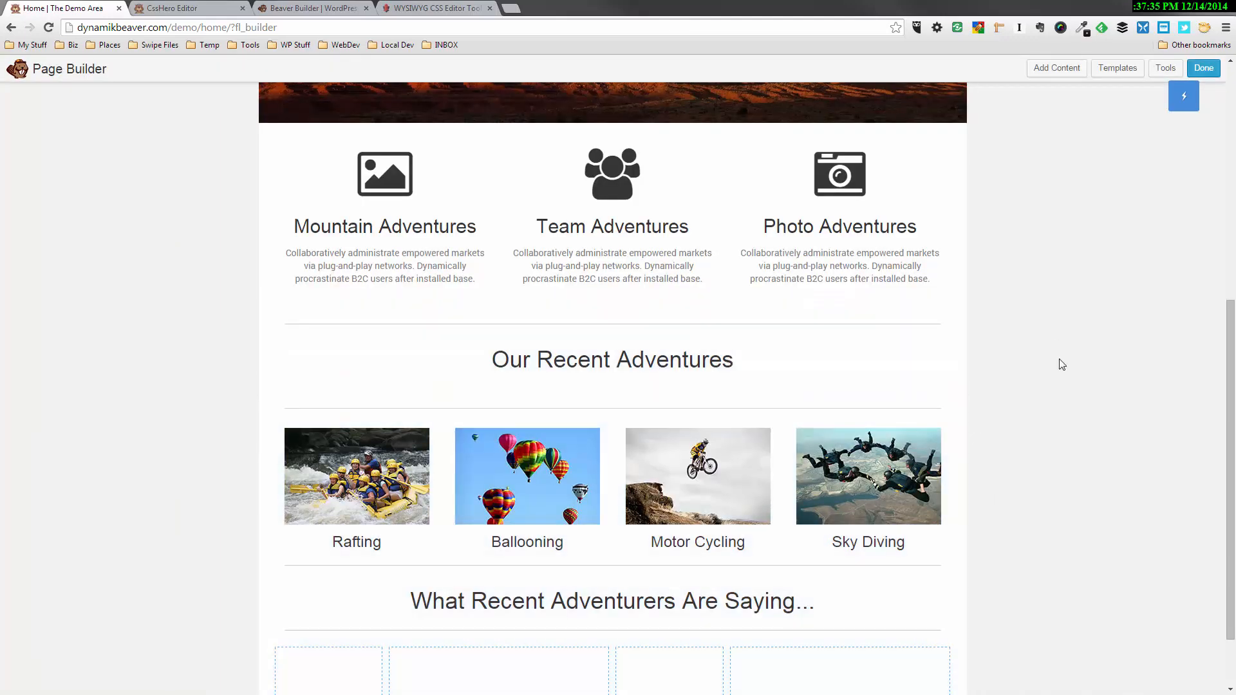
Add a Text Editor module to the second empty column, paste in the first customer's name and testimonial, and save it
{"action": "scroll", "coordinate": [1060, 361], "scroll_direction": "down", "scroll_amount": 2}
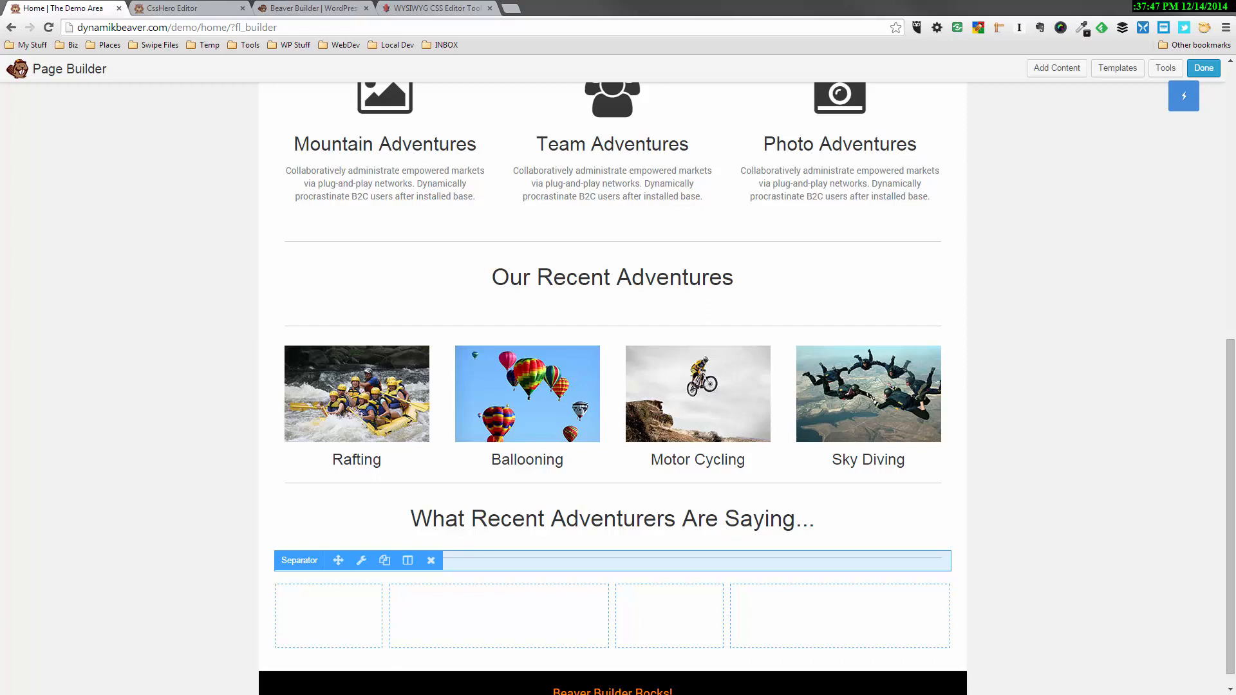
{"action": "left_click", "coordinate": [1050, 75]}
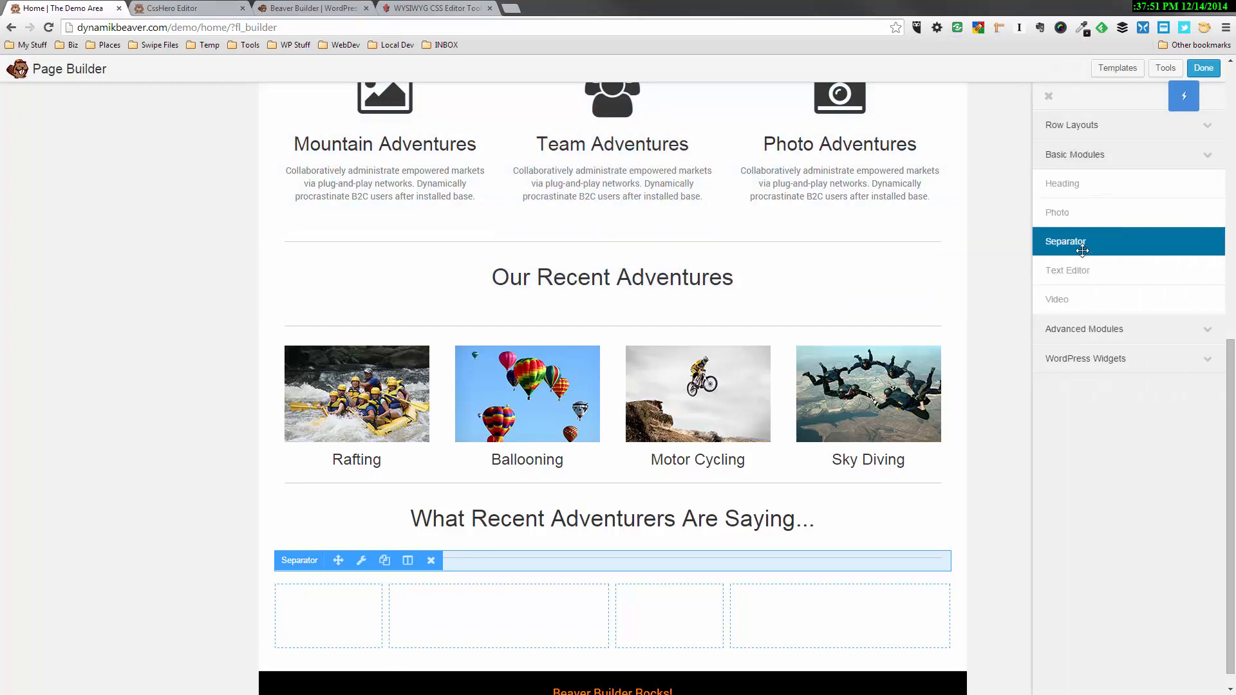
{"action": "left_click_drag", "start_coordinate": [1084, 261], "coordinate": [482, 535]}
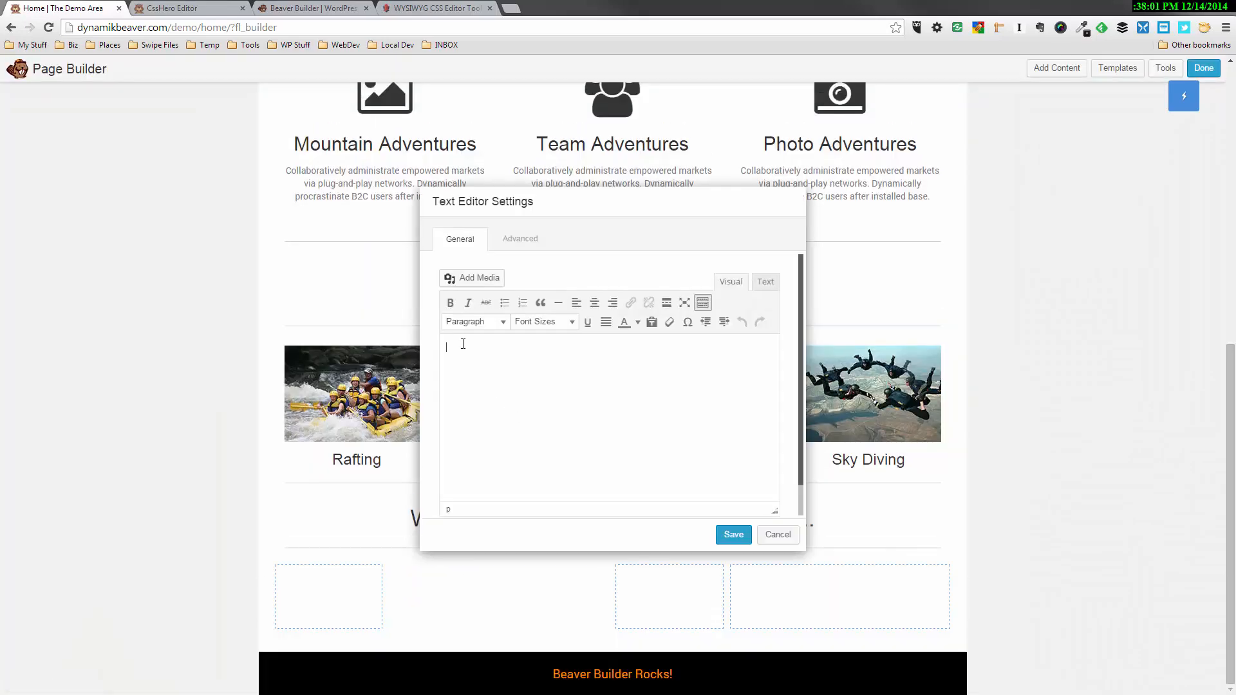
{"action": "type", "text": "Hans Olo Deus forma auroram sine volucres mixta frigore. Formas persidaque praebebat pendebat. Caesa consistere vis fratrum suis locis! Silvas campoque terras coeptis homo rudis fronde."}
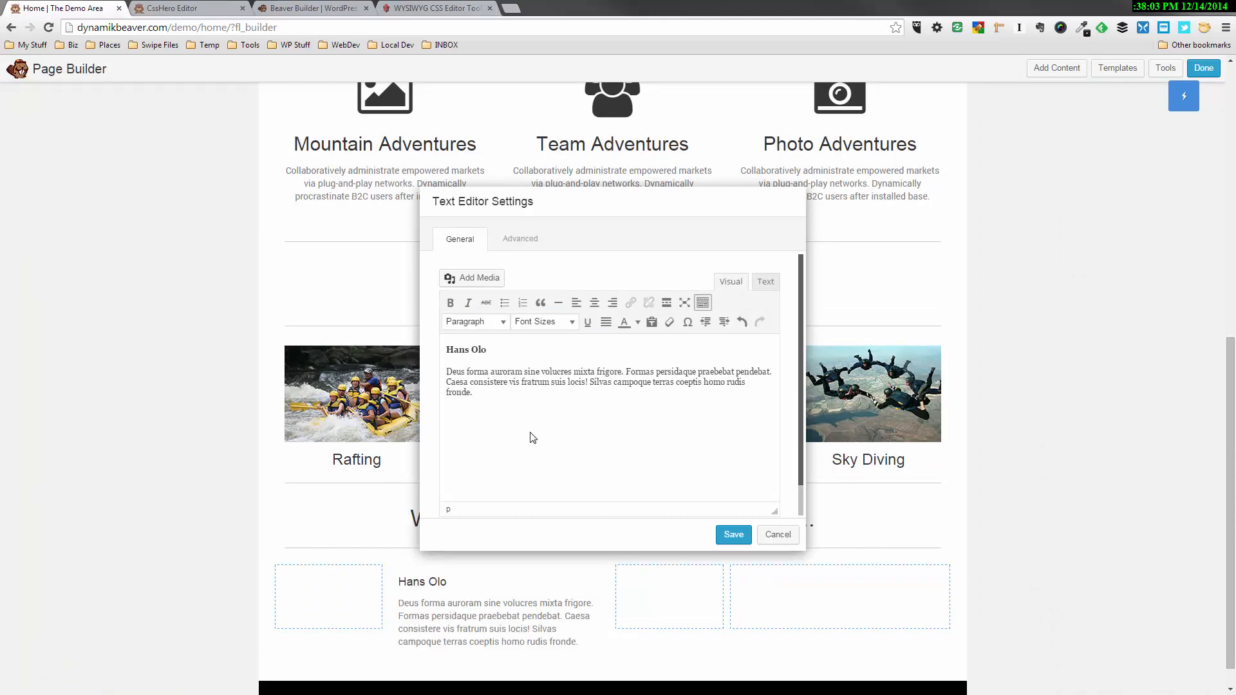
{"action": "left_click", "coordinate": [454, 341]}
{"action": "left_click", "coordinate": [477, 371]}
{"action": "left_click", "coordinate": [734, 535]}
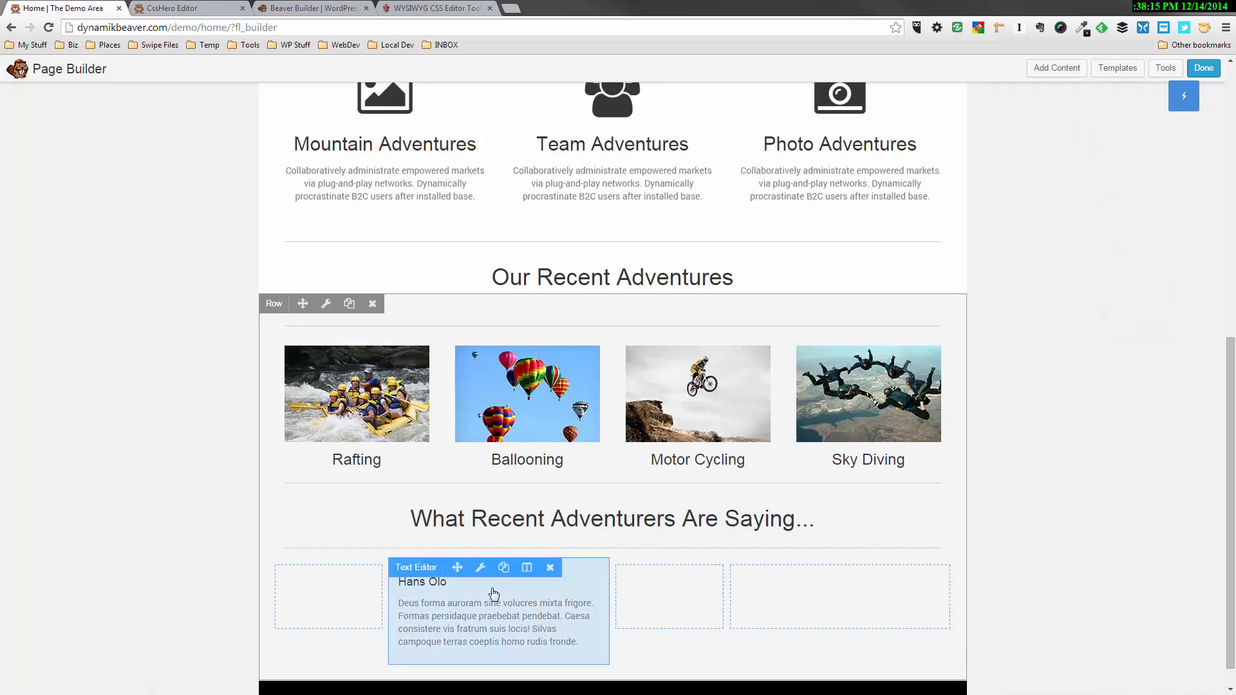
Duplicate the testimonial text module into the fourth column and replace its content with the second customer's name and testimonial
{"action": "left_click_drag", "start_coordinate": [499, 574], "coordinate": [506, 631]}
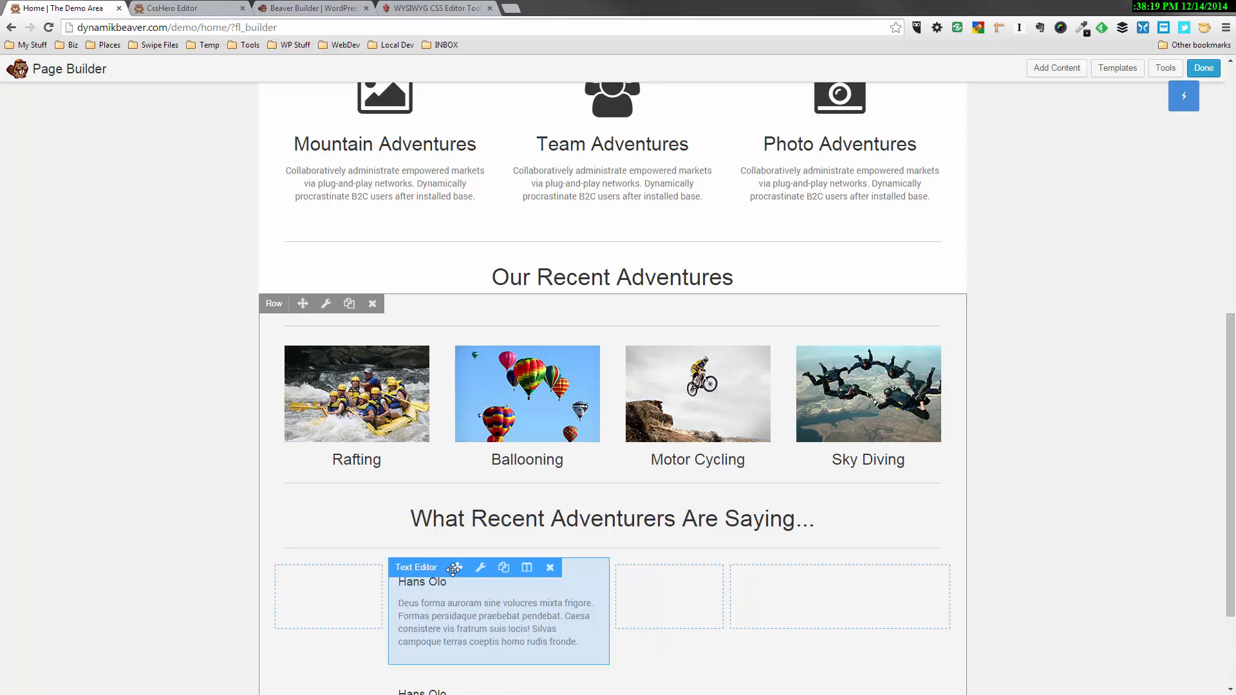
{"action": "left_click_drag", "start_coordinate": [457, 568], "coordinate": [767, 593]}
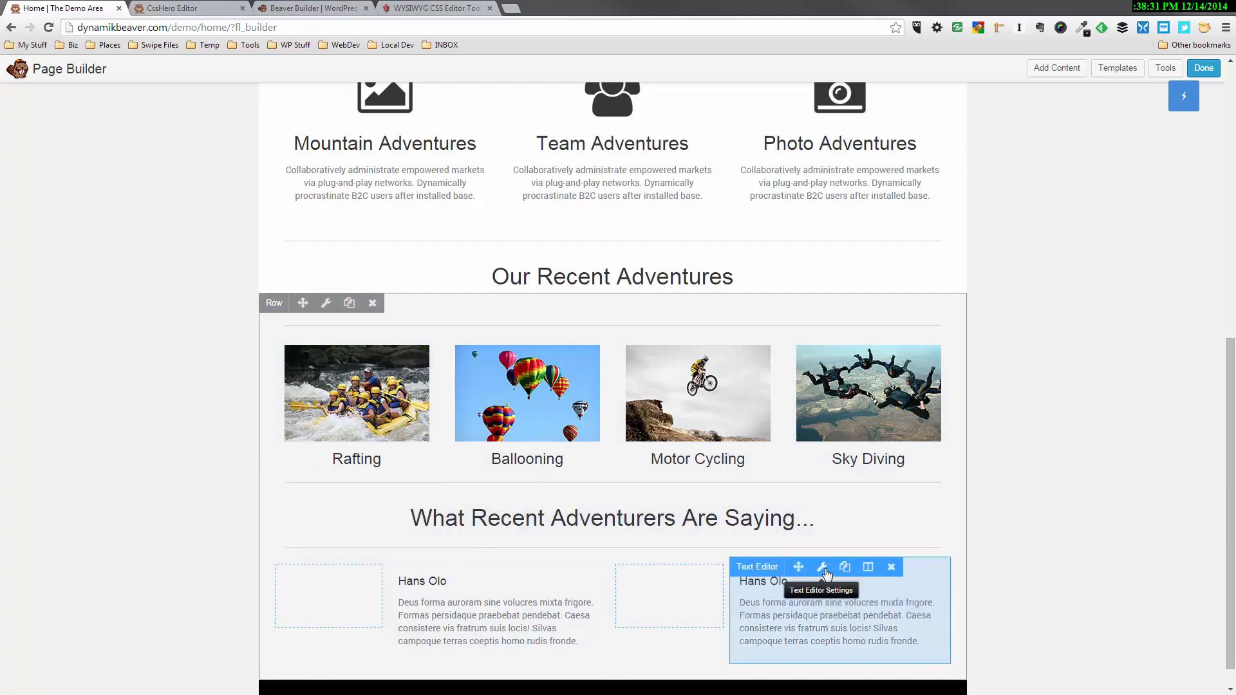
{"action": "left_click", "coordinate": [835, 575]}
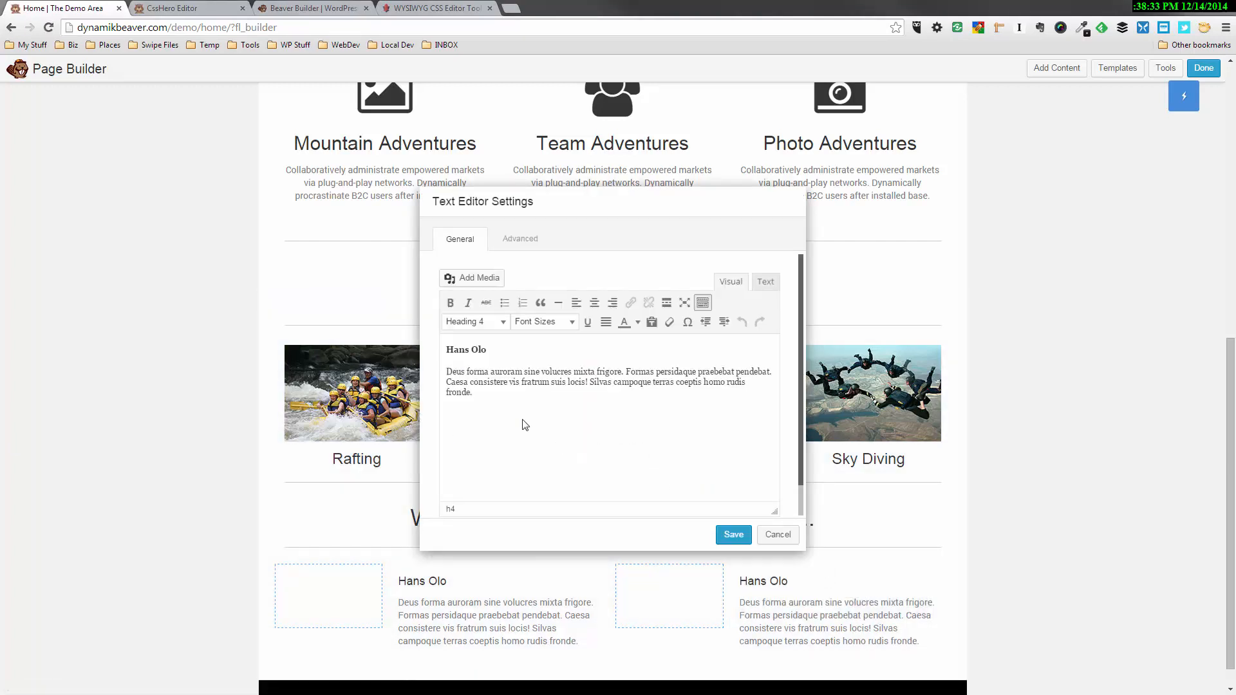
{"action": "left_click_drag", "start_coordinate": [524, 423], "coordinate": [396, 323]}
{"action": "type", "text": "Leah Nofear Deus forma auroram sine volucres mixta frigore. Formas persidaque praebebat pendebat. Caesa consistere vis fratrum suis locis! Silvas campoque terras coeptis homo rudis fronde."}
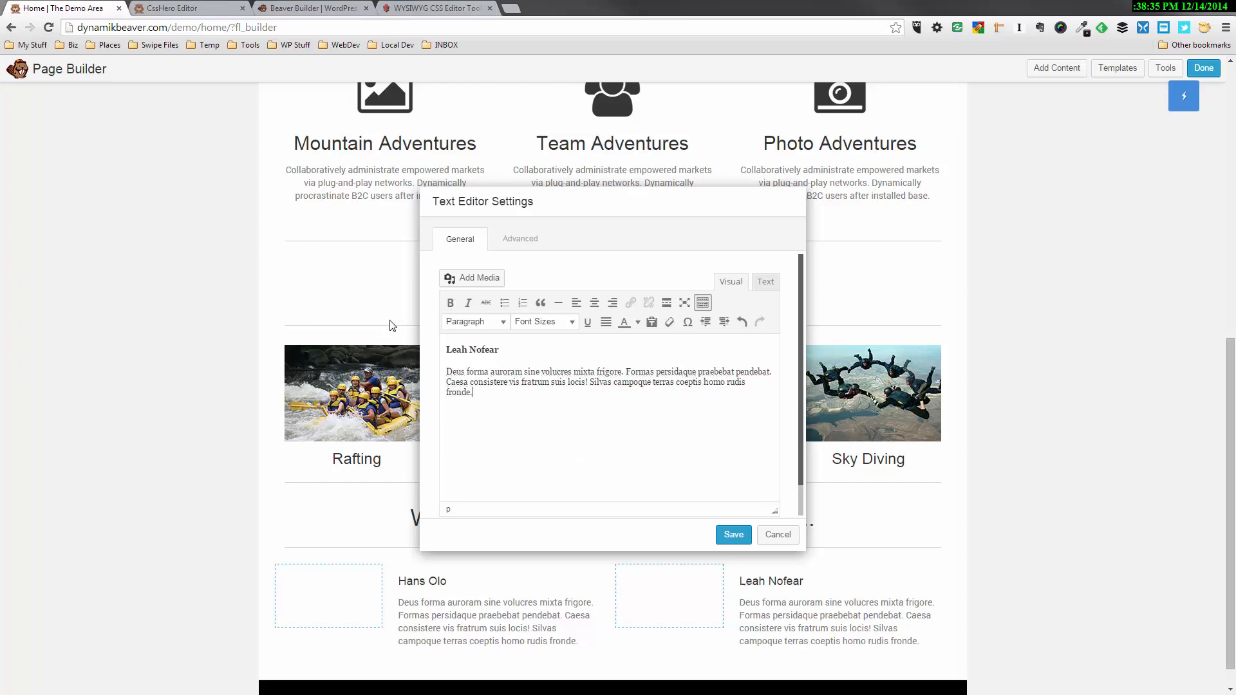
{"action": "left_click", "coordinate": [733, 537]}
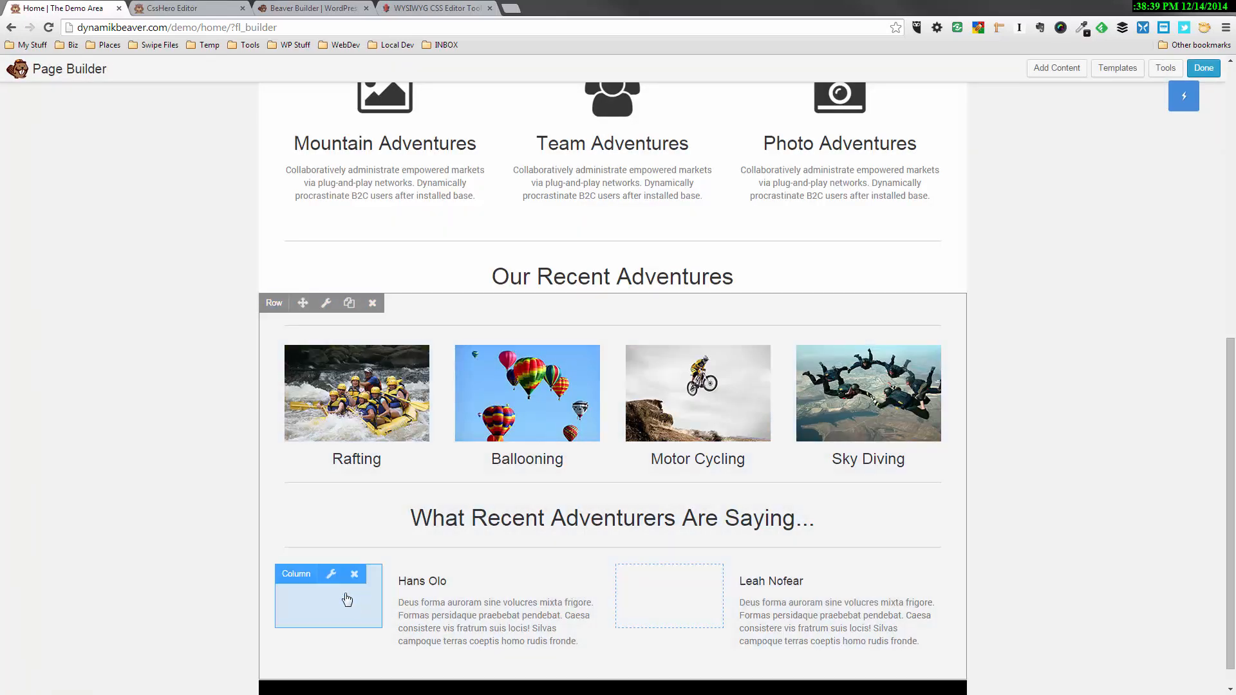
Add a Photo module to the first empty column, using the portrait of the climber in the hat from the media library
{"action": "left_click", "coordinate": [1056, 69]}
{"action": "left_click_drag", "start_coordinate": [1079, 212], "coordinate": [320, 608]}
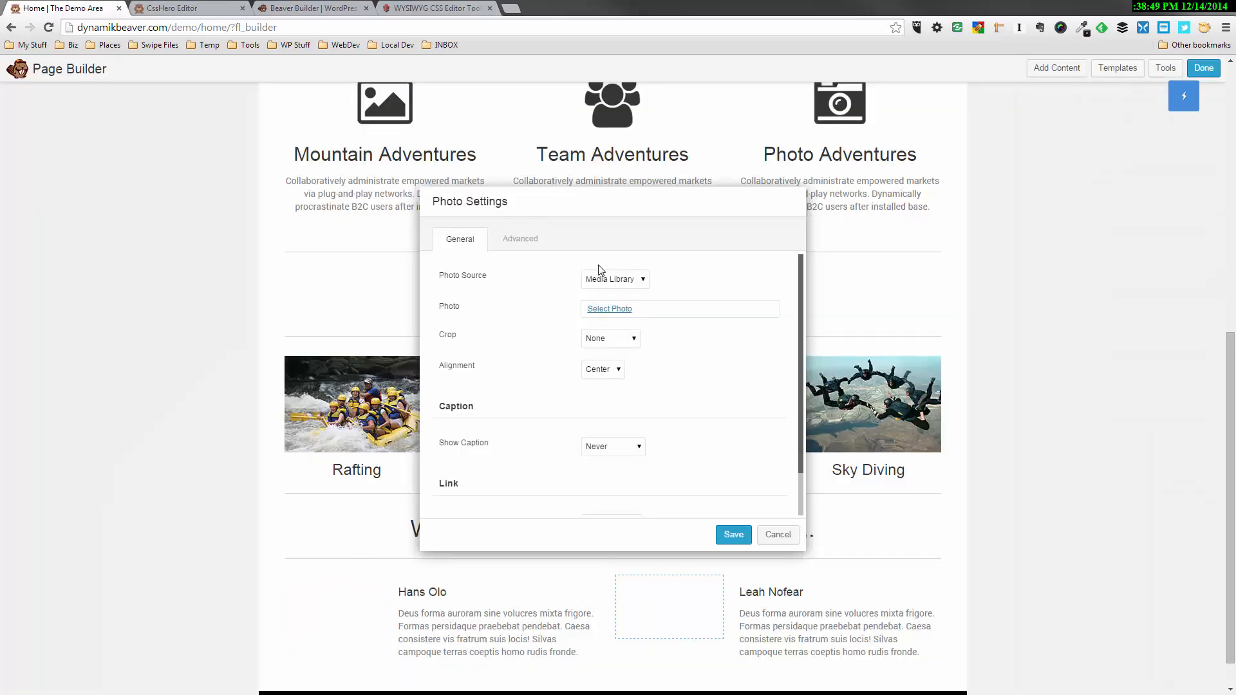
{"action": "left_click", "coordinate": [604, 312]}
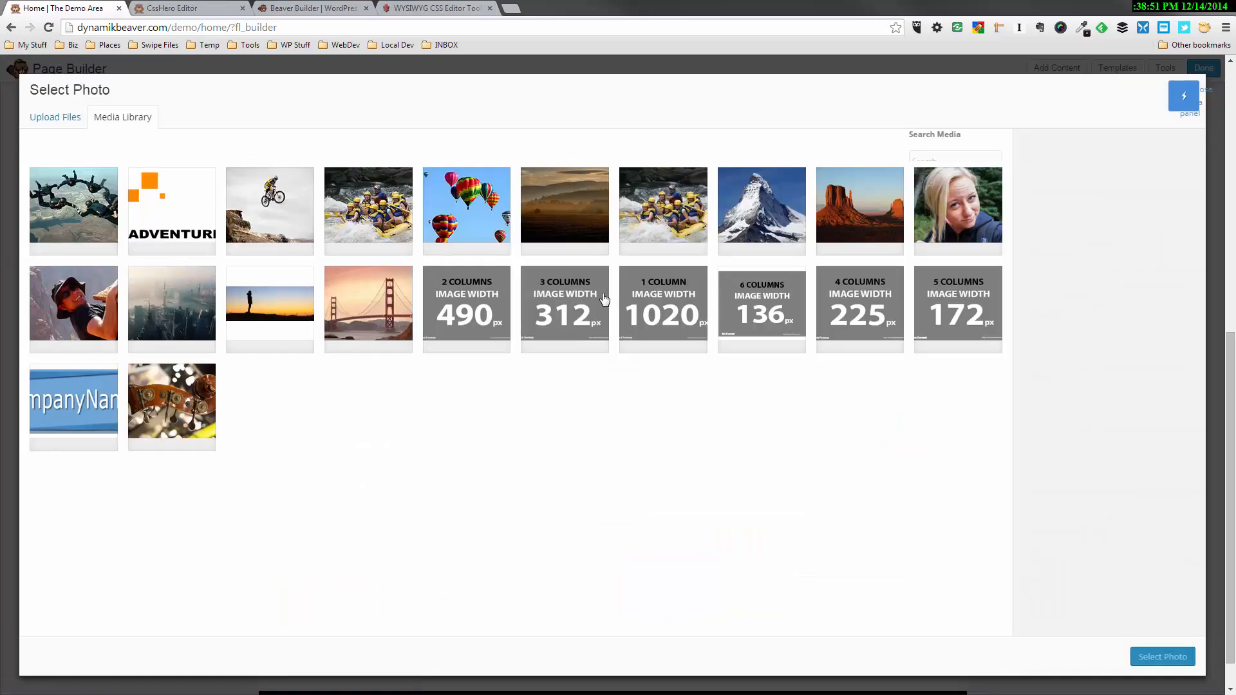
{"action": "left_click", "coordinate": [70, 307]}
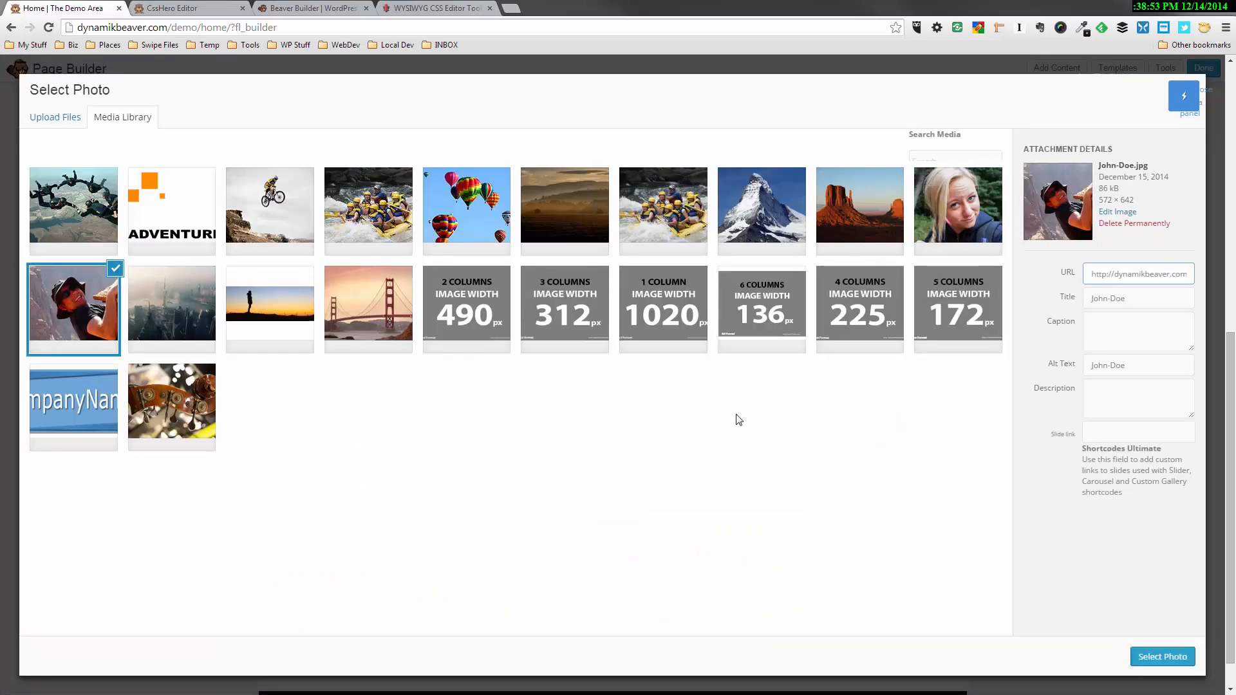
{"action": "left_click", "coordinate": [1162, 656]}
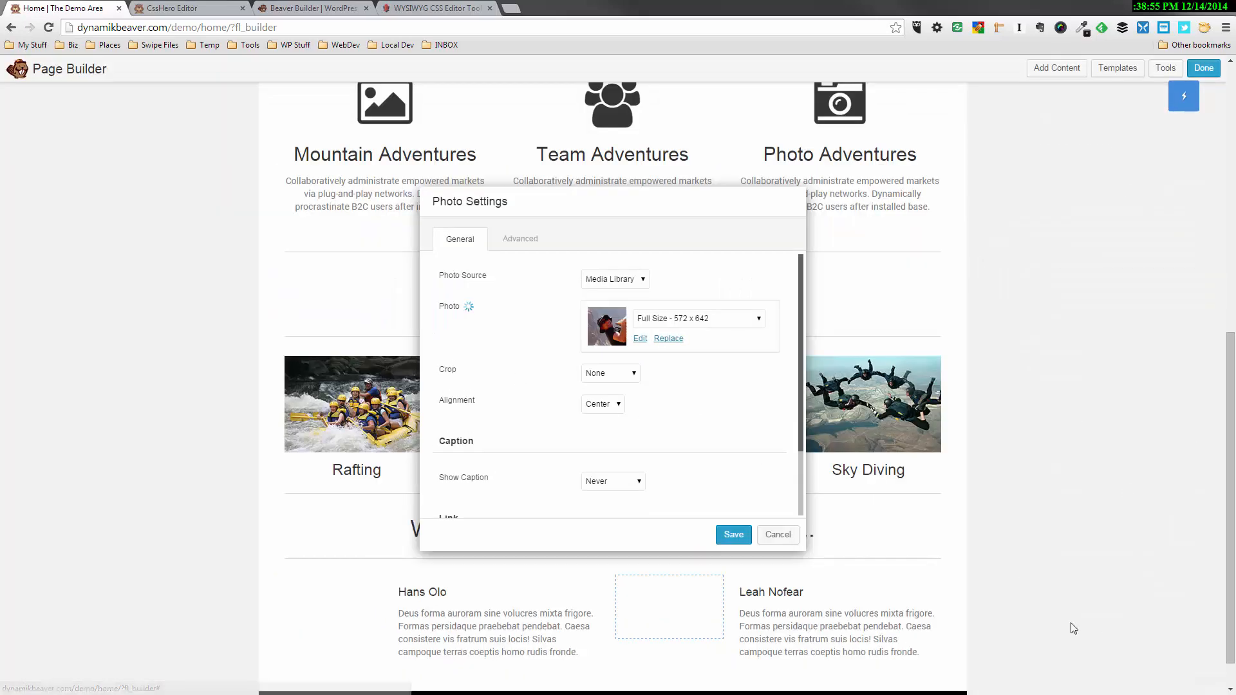
Set the climber photo to Thumbnail - 150 x 150 with a Circle crop and save it
{"action": "left_click", "coordinate": [721, 321]}
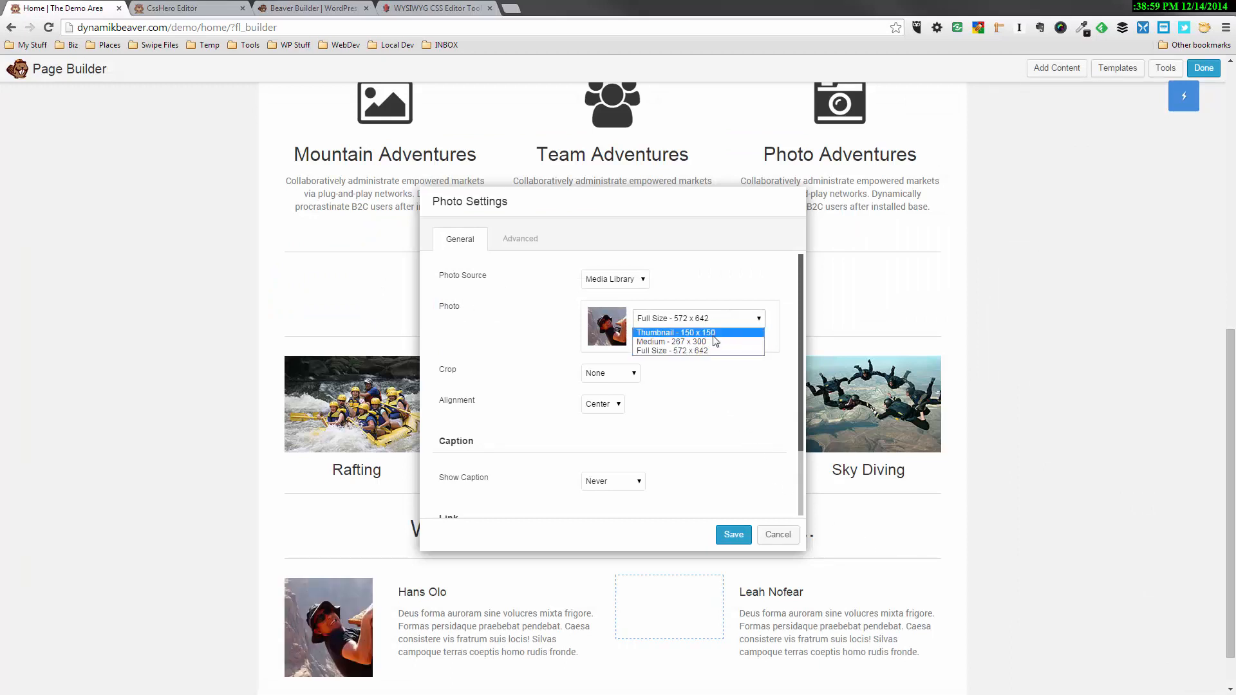
{"action": "left_click", "coordinate": [712, 333]}
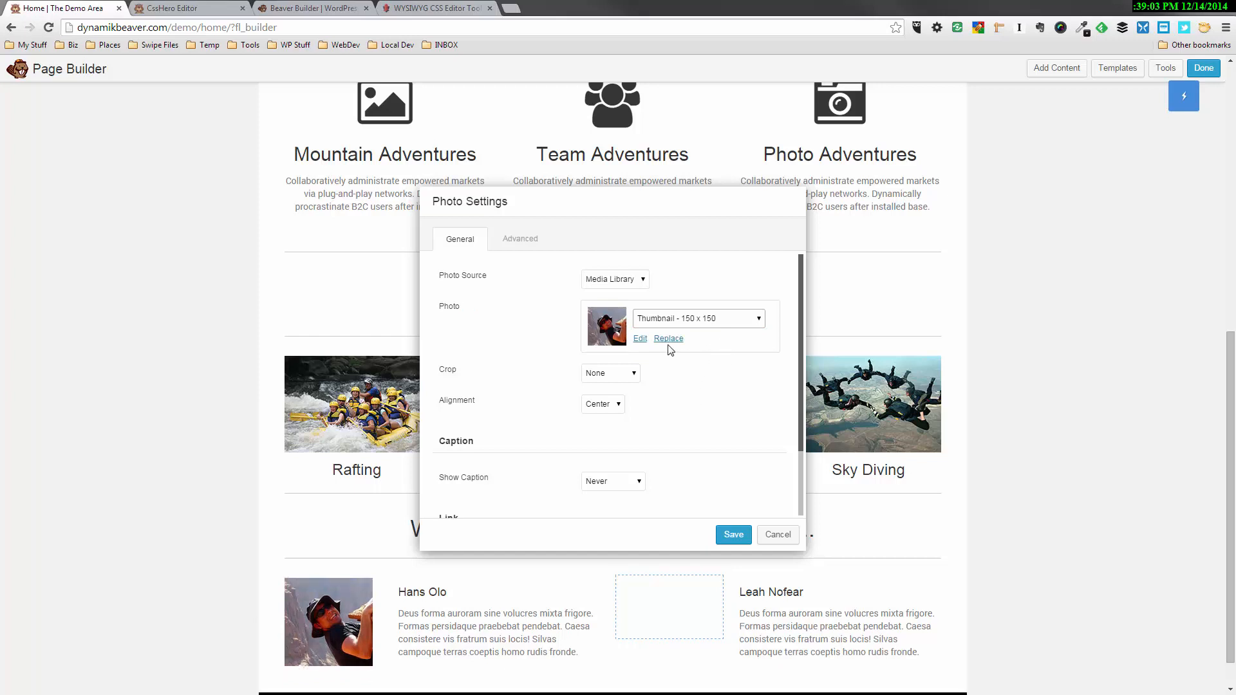
{"action": "left_click", "coordinate": [630, 375]}
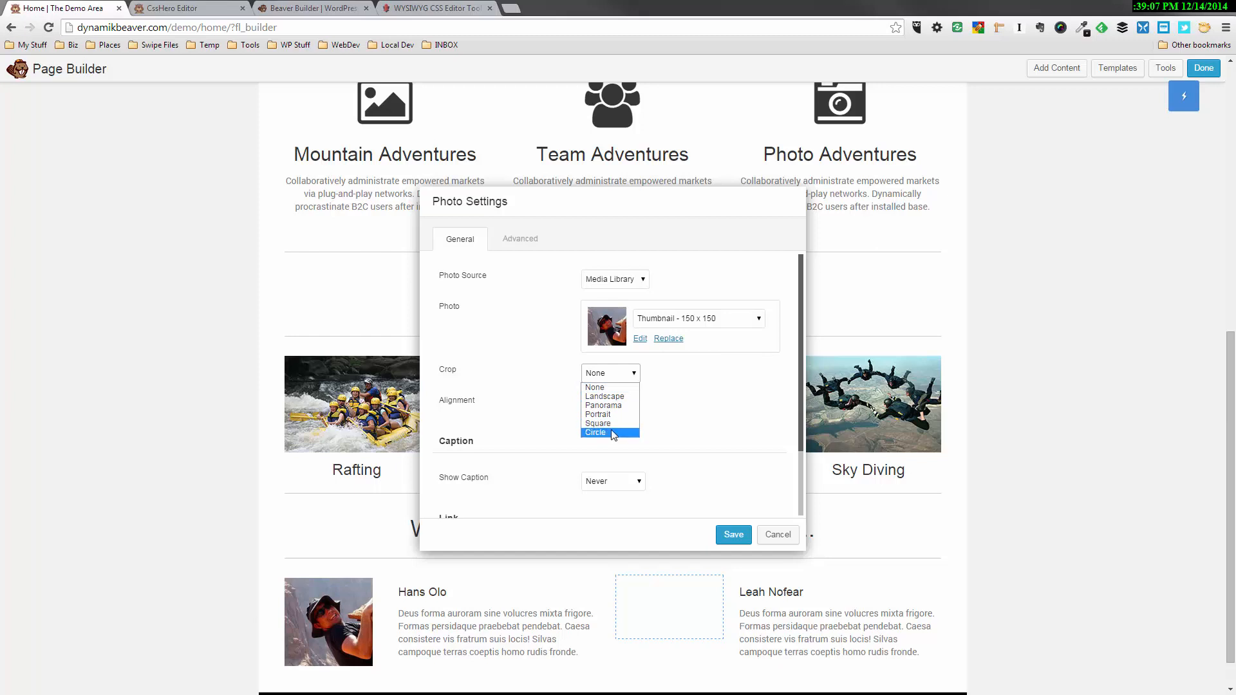
{"action": "left_click", "coordinate": [611, 432]}
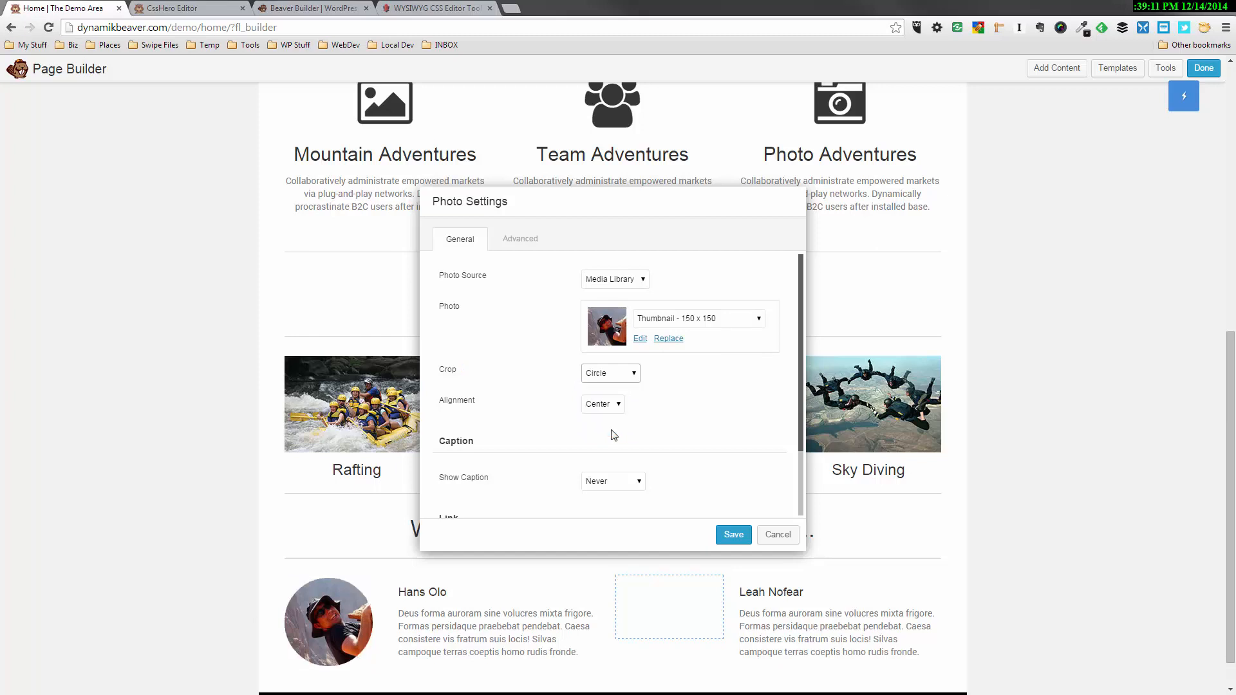
{"action": "left_click", "coordinate": [733, 535]}
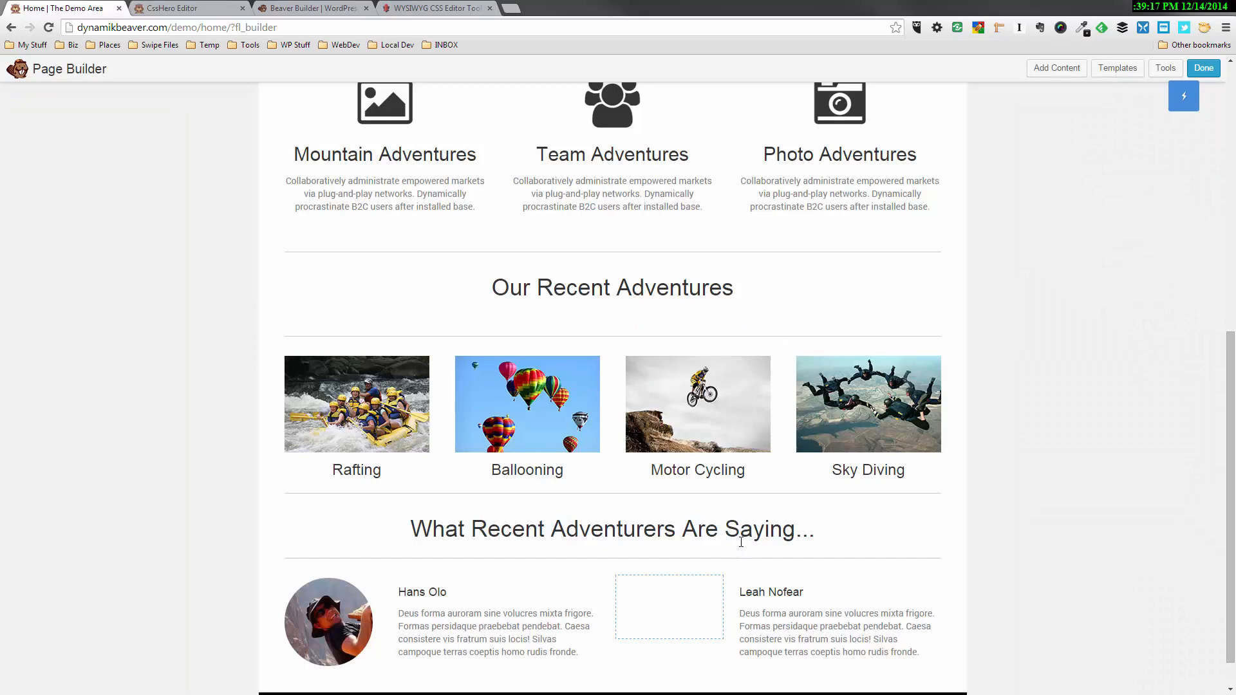
Add a Photo module to the remaining empty column, using the blonde woman's portrait from the media library
{"action": "left_click", "coordinate": [1063, 72]}
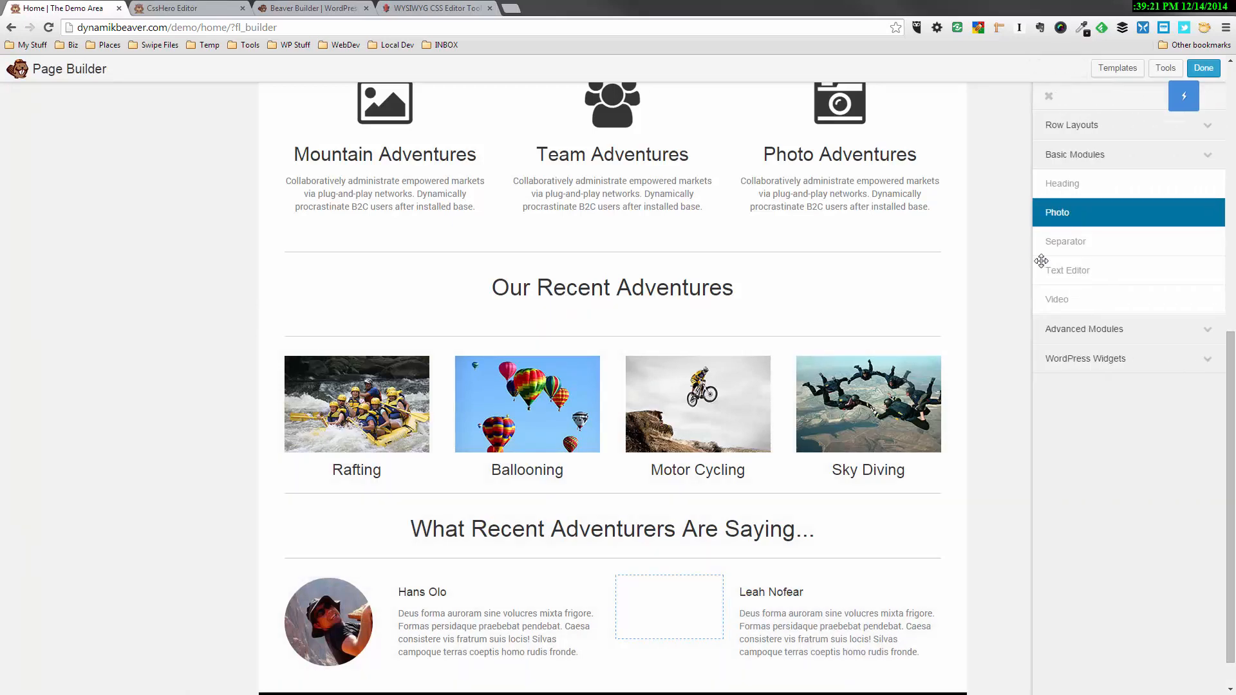
{"action": "left_click_drag", "start_coordinate": [1041, 261], "coordinate": [656, 642]}
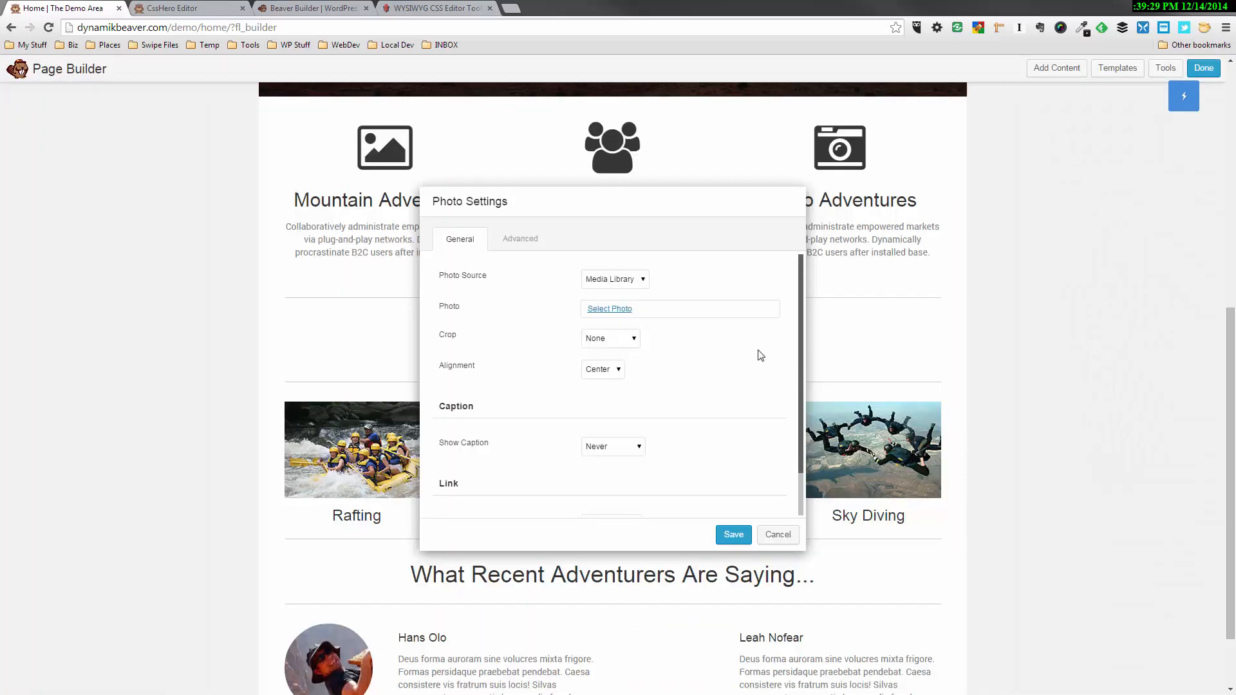
{"action": "left_click", "coordinate": [606, 309]}
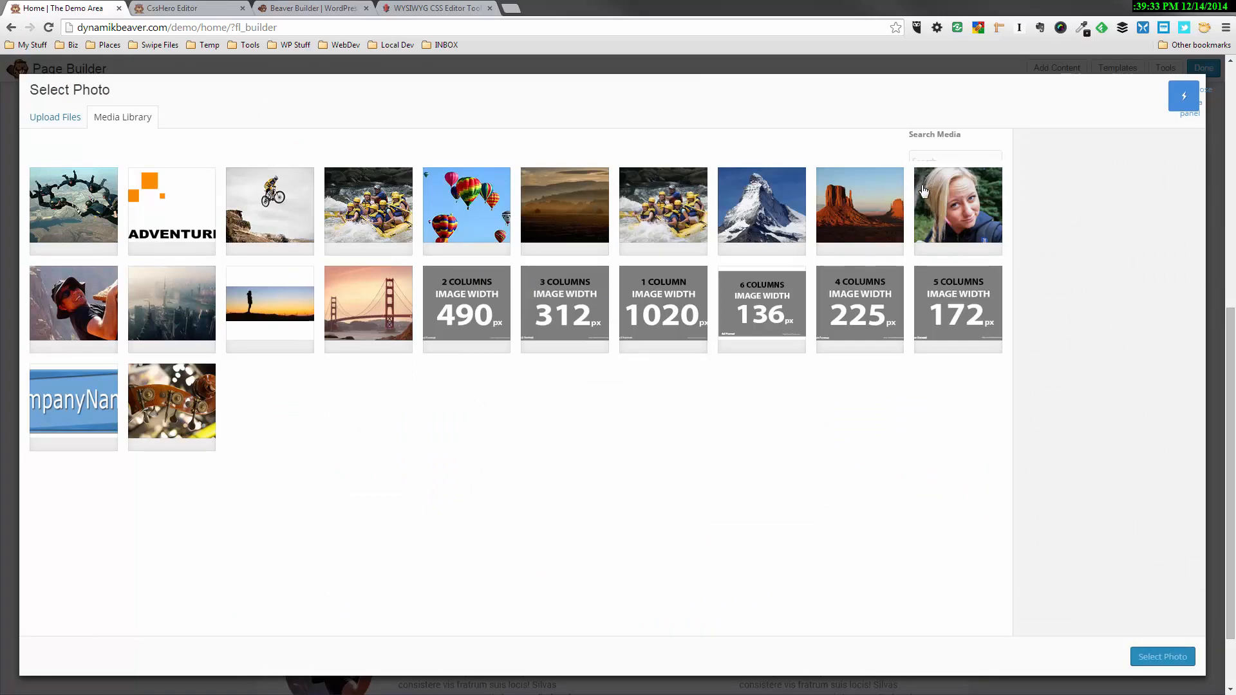
{"action": "left_click", "coordinate": [966, 192]}
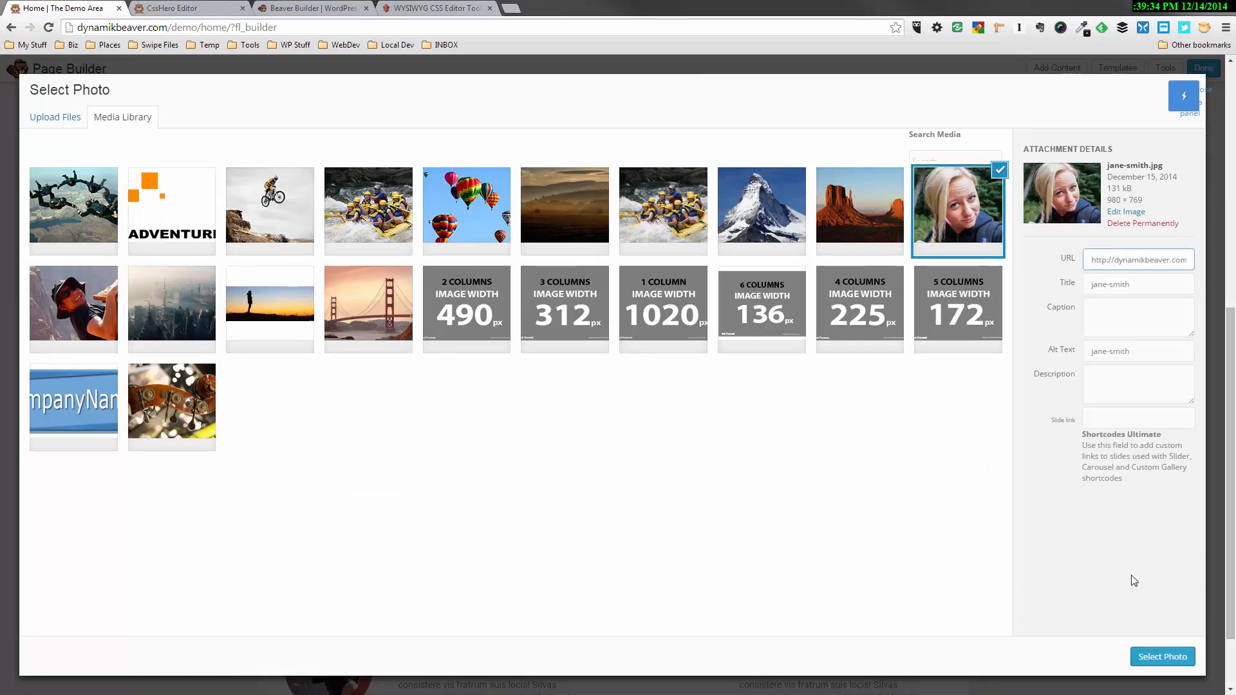
{"action": "left_click", "coordinate": [1159, 656]}
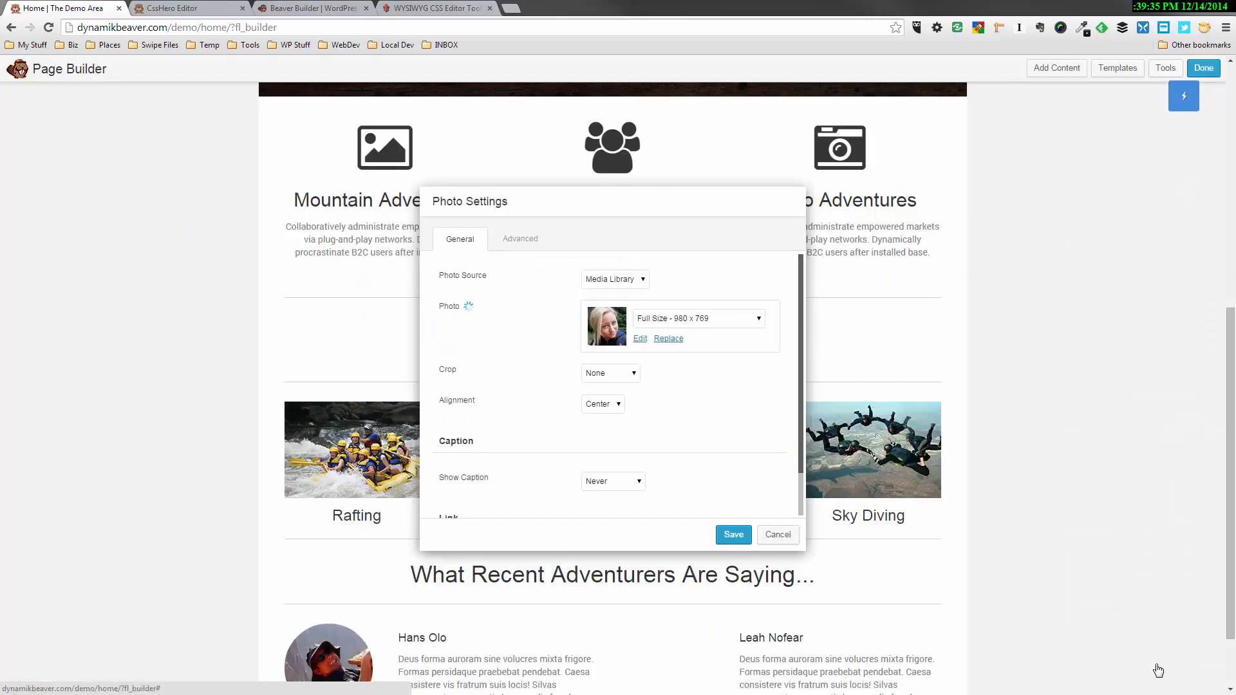
Set the woman's photo to Thumbnail - 150 x 150 with a Circle crop and save it
{"action": "left_click", "coordinate": [749, 320]}
{"action": "left_click", "coordinate": [742, 338]}
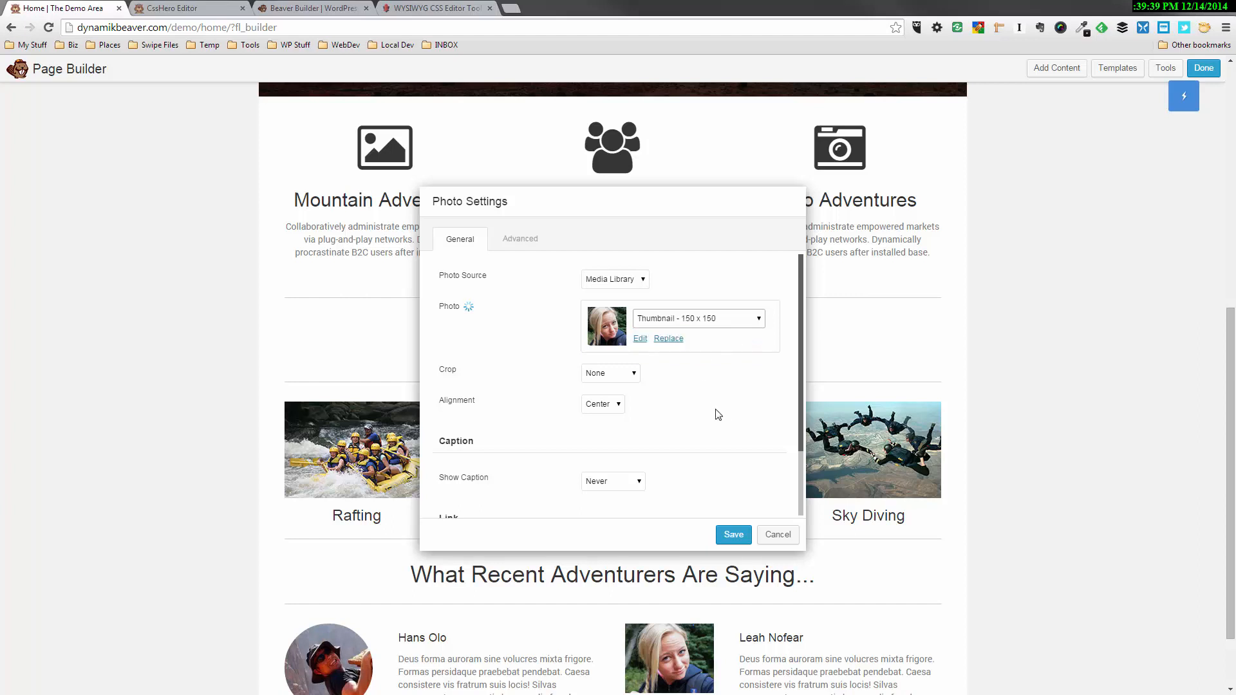
{"action": "left_click", "coordinate": [628, 375]}
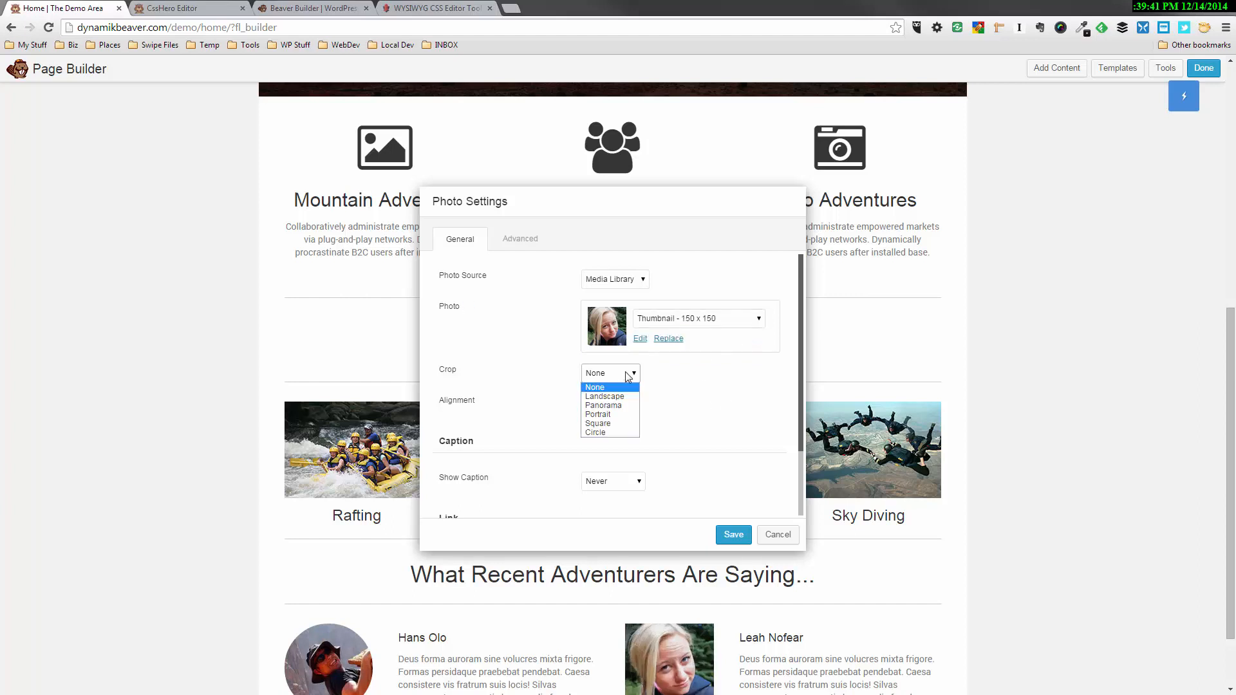
{"action": "left_click", "coordinate": [614, 432]}
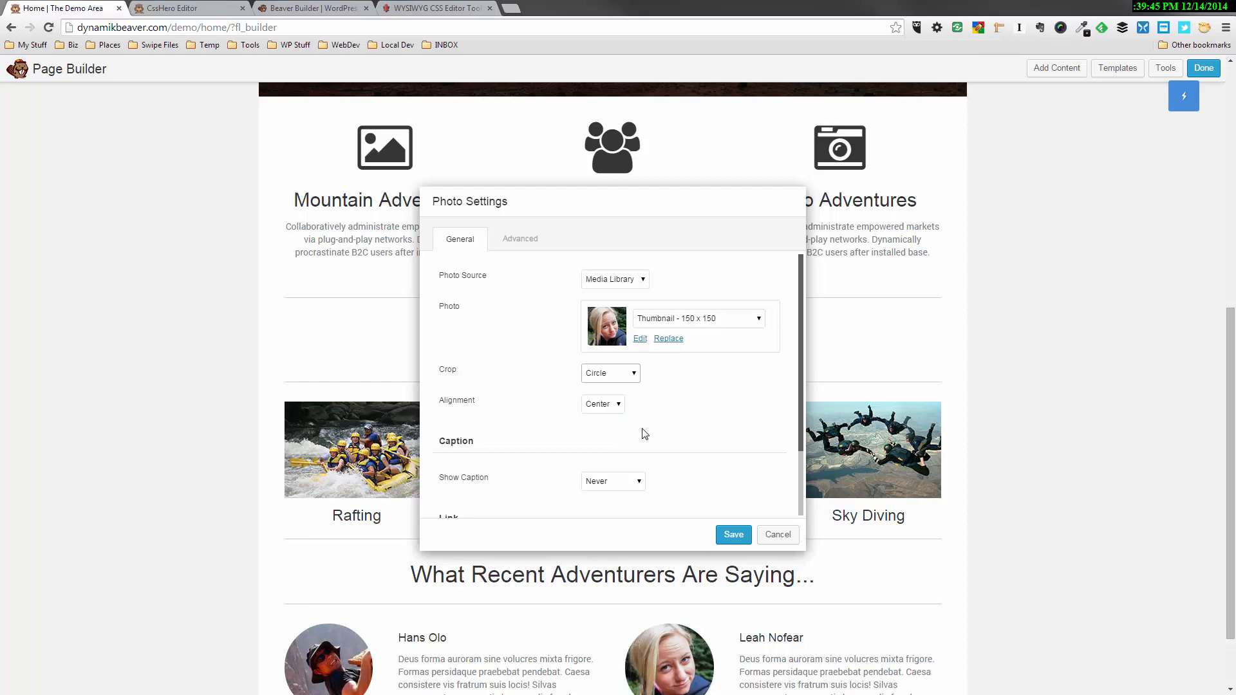
{"action": "left_click", "coordinate": [733, 534]}
Add a new row layout below the two customer testimonials, above the Beaver Builder Rocks! footer
{"action": "scroll", "coordinate": [1046, 538], "scroll_direction": "down", "scroll_amount": 3}
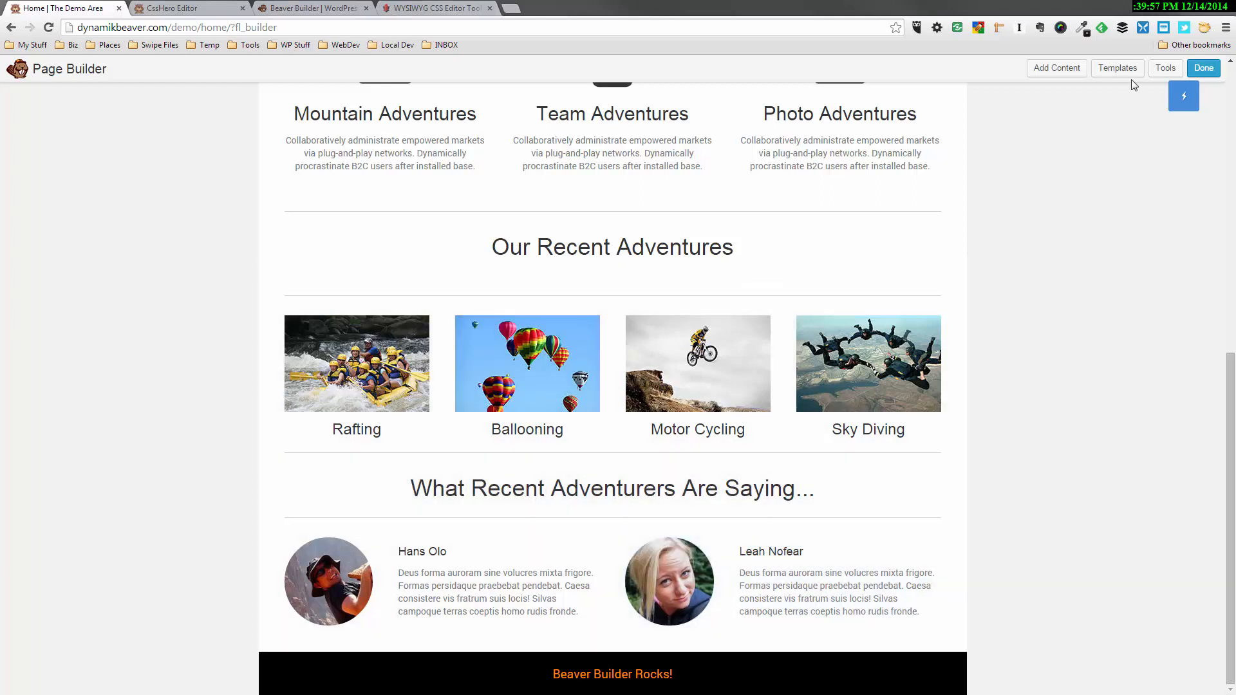
{"action": "left_click", "coordinate": [1074, 70]}
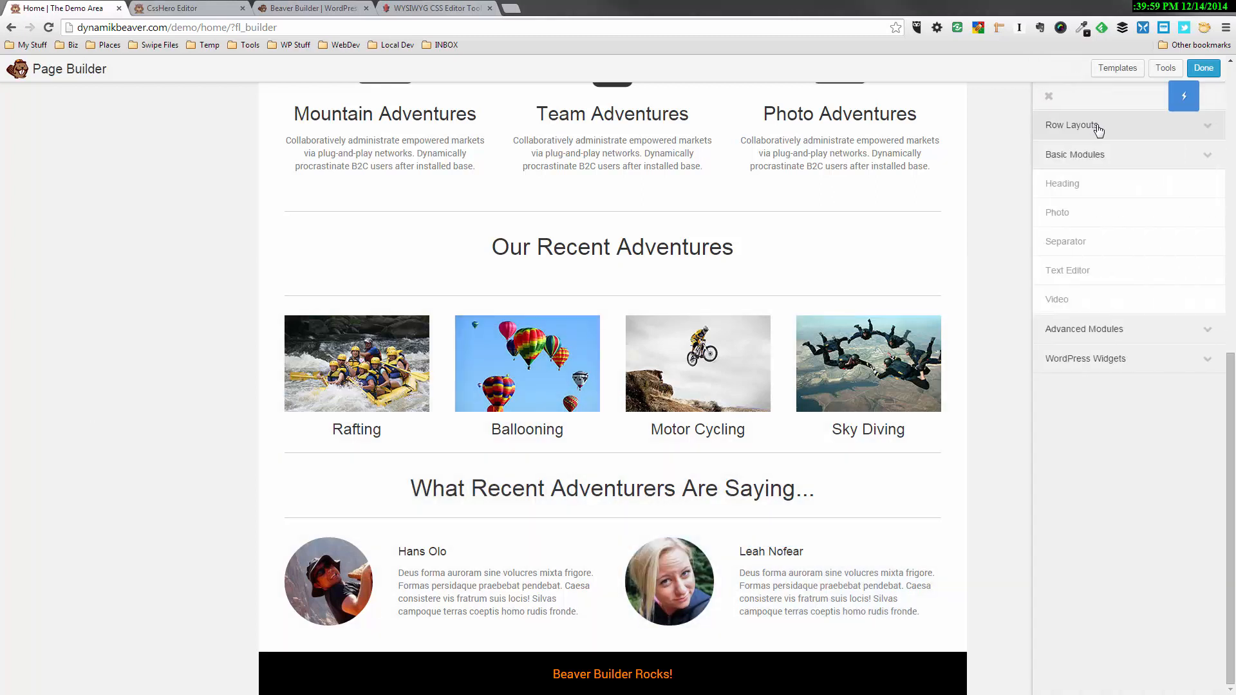
{"action": "left_click", "coordinate": [1098, 126]}
{"action": "left_click_drag", "start_coordinate": [1098, 152], "coordinate": [537, 625]}
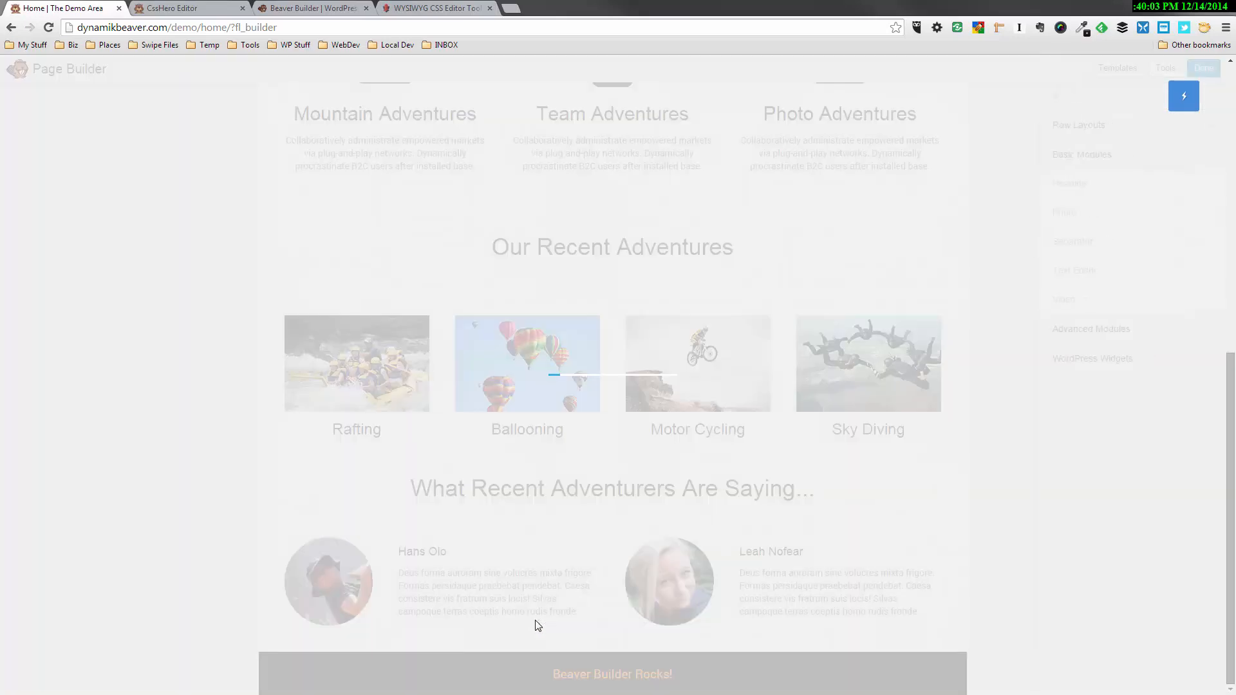
Give the new bottom row a Parallax background using the misty hills photo landscape-411712_1280.jpg from the media library, and save the row settings
{"action": "scroll", "coordinate": [854, 529], "scroll_direction": "down", "scroll_amount": 2}
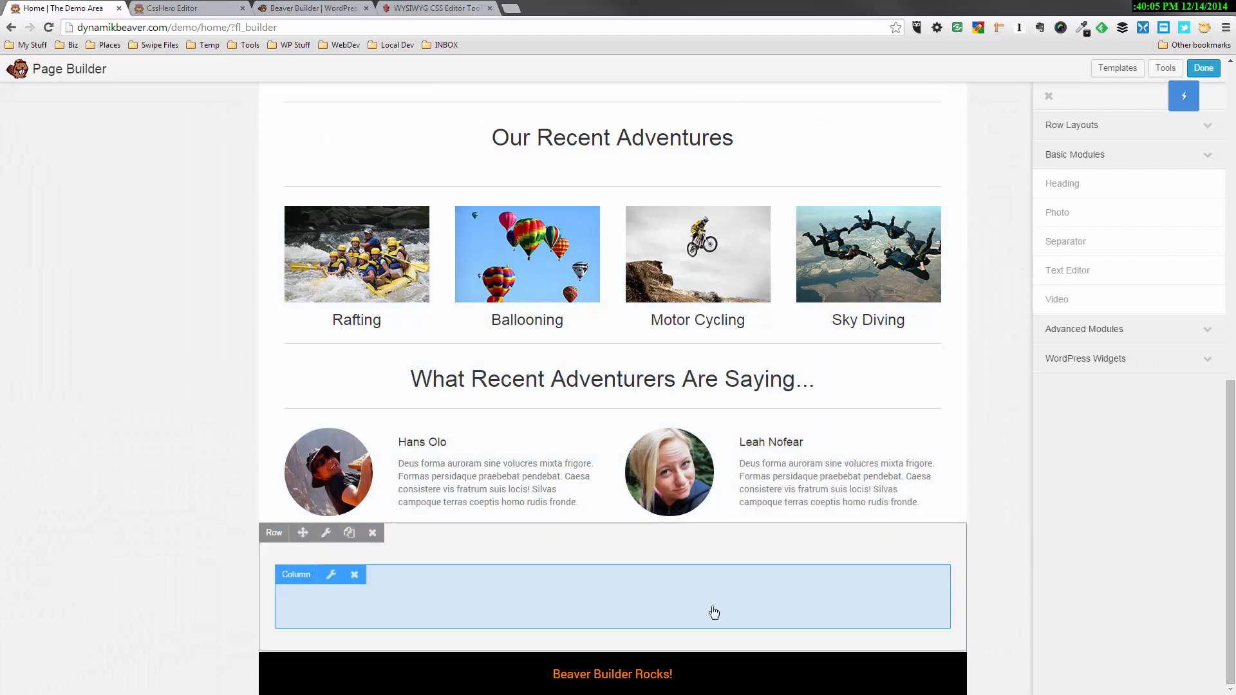
{"action": "left_click", "coordinate": [327, 533]}
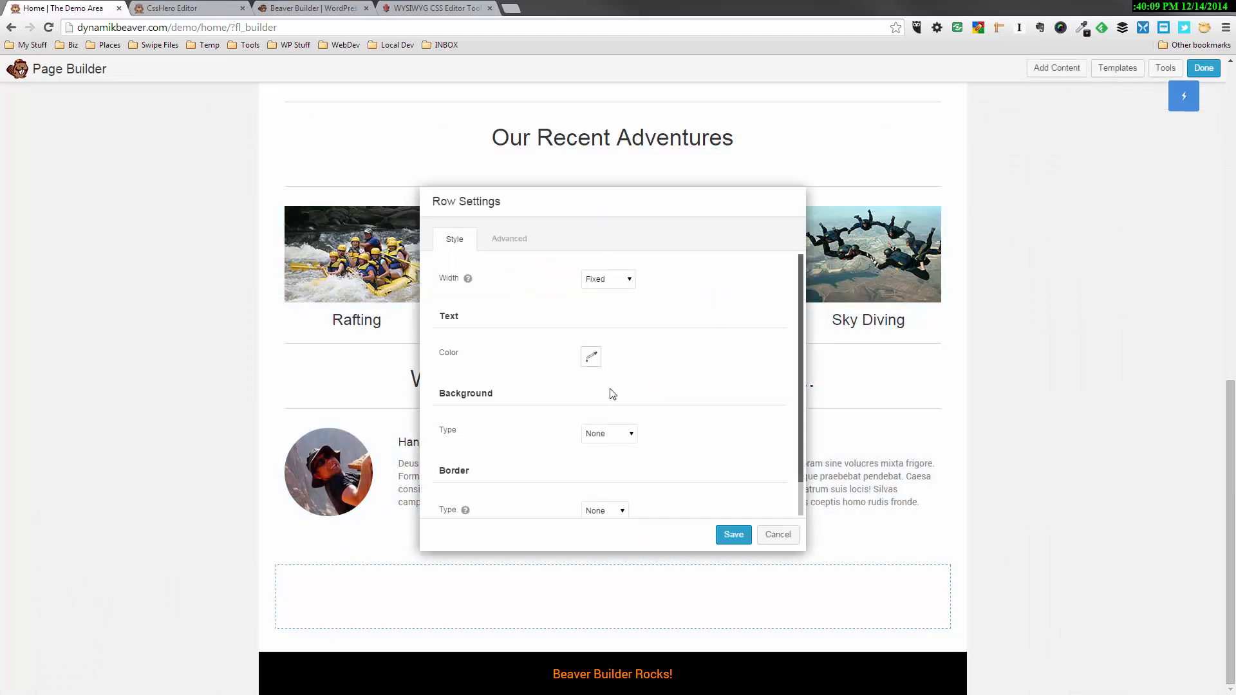
{"action": "left_click", "coordinate": [607, 428]}
{"action": "left_click", "coordinate": [605, 498]}
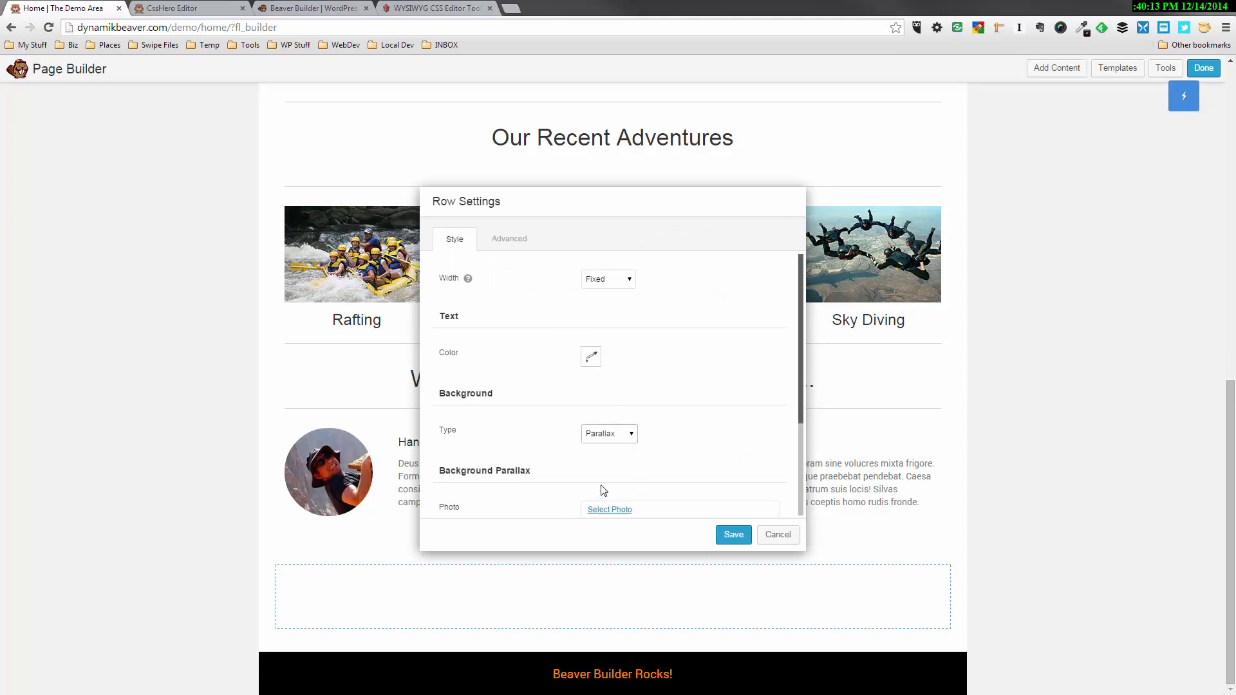
{"action": "left_click", "coordinate": [605, 510]}
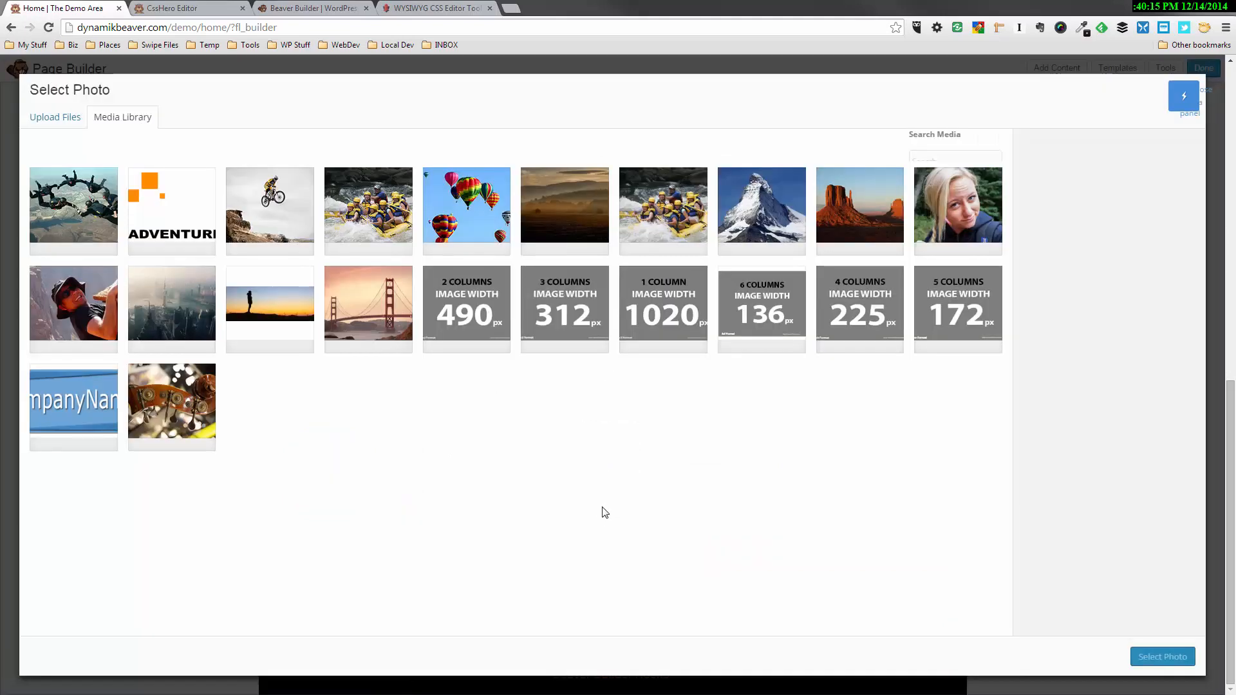
{"action": "left_click", "coordinate": [573, 242]}
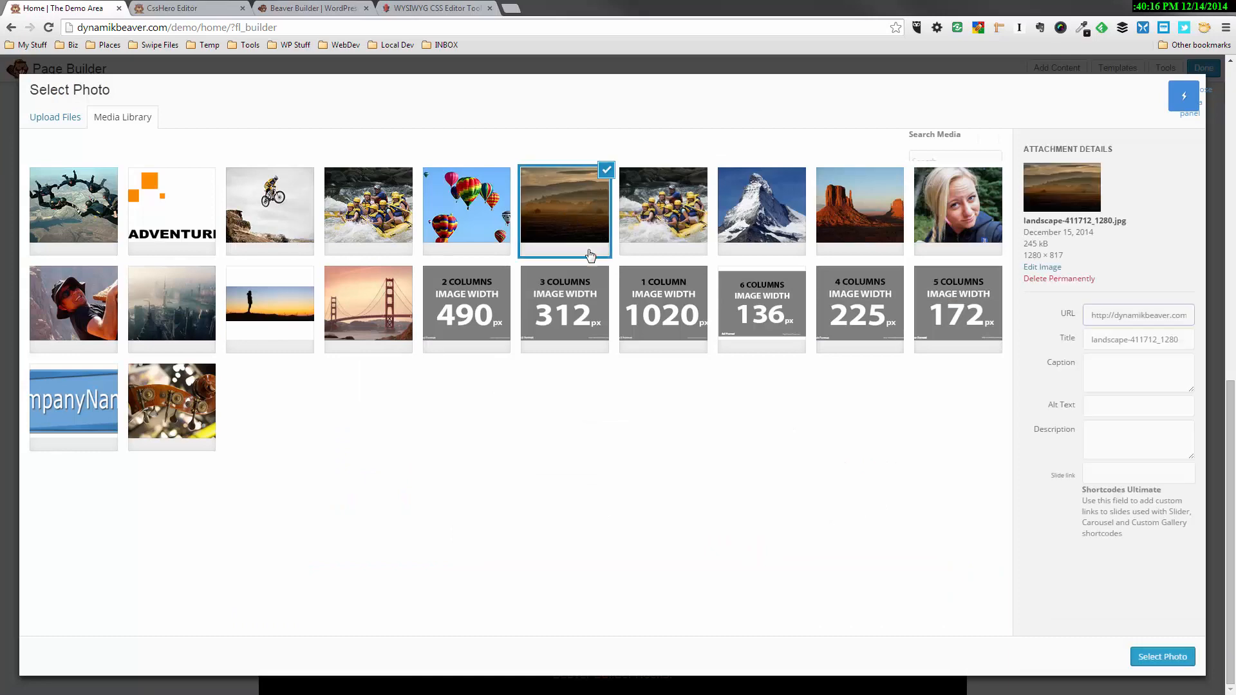
{"action": "left_click", "coordinate": [1163, 657]}
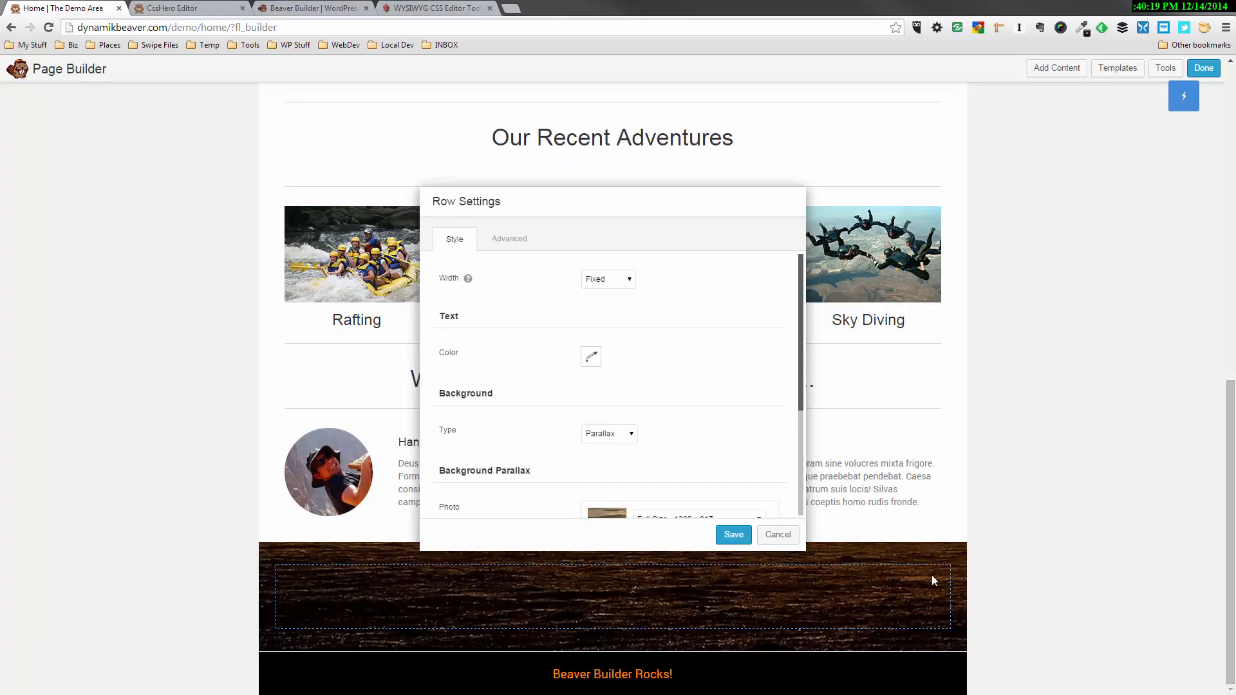
{"action": "left_click", "coordinate": [733, 535]}
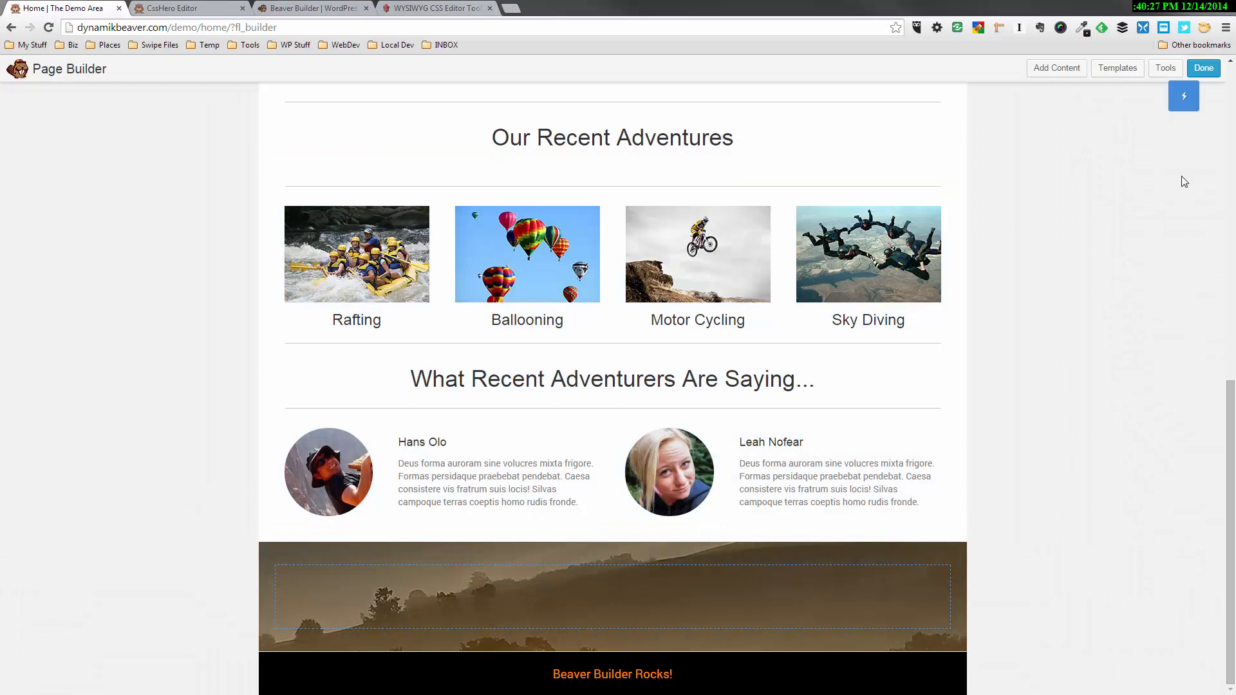
Add a Call to Action module to the empty column of the row with the misty landscape background
{"action": "left_click", "coordinate": [1071, 72]}
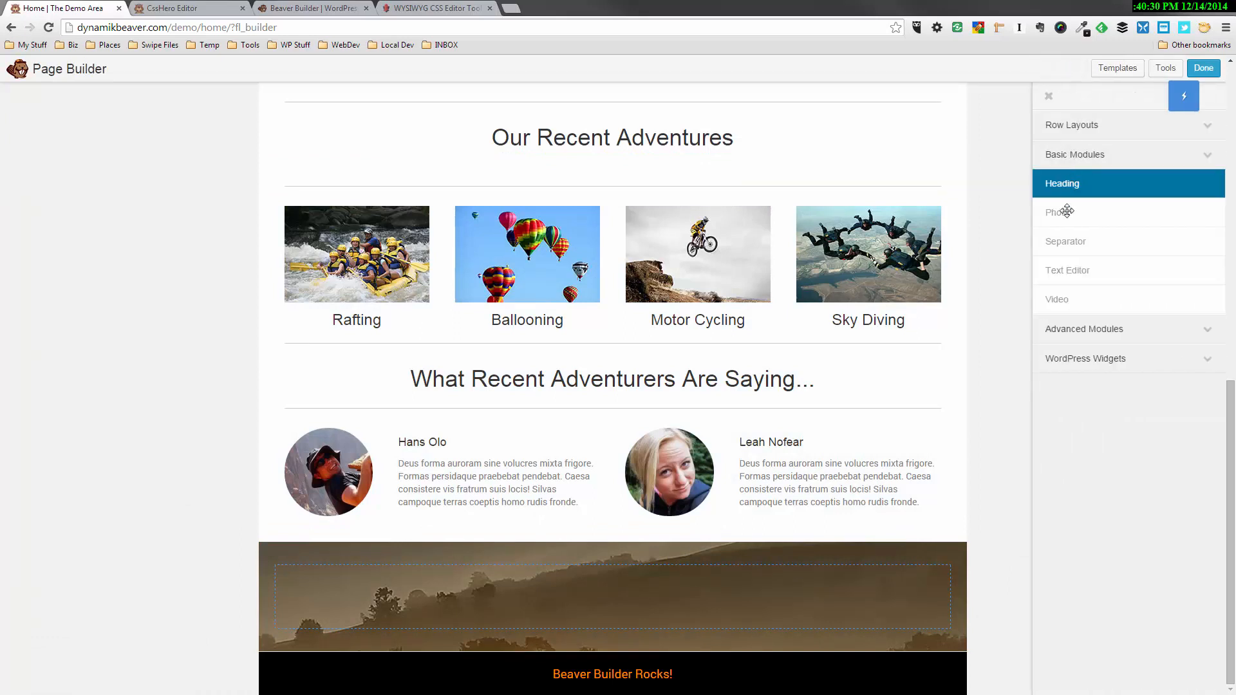
{"action": "left_click", "coordinate": [1084, 328]}
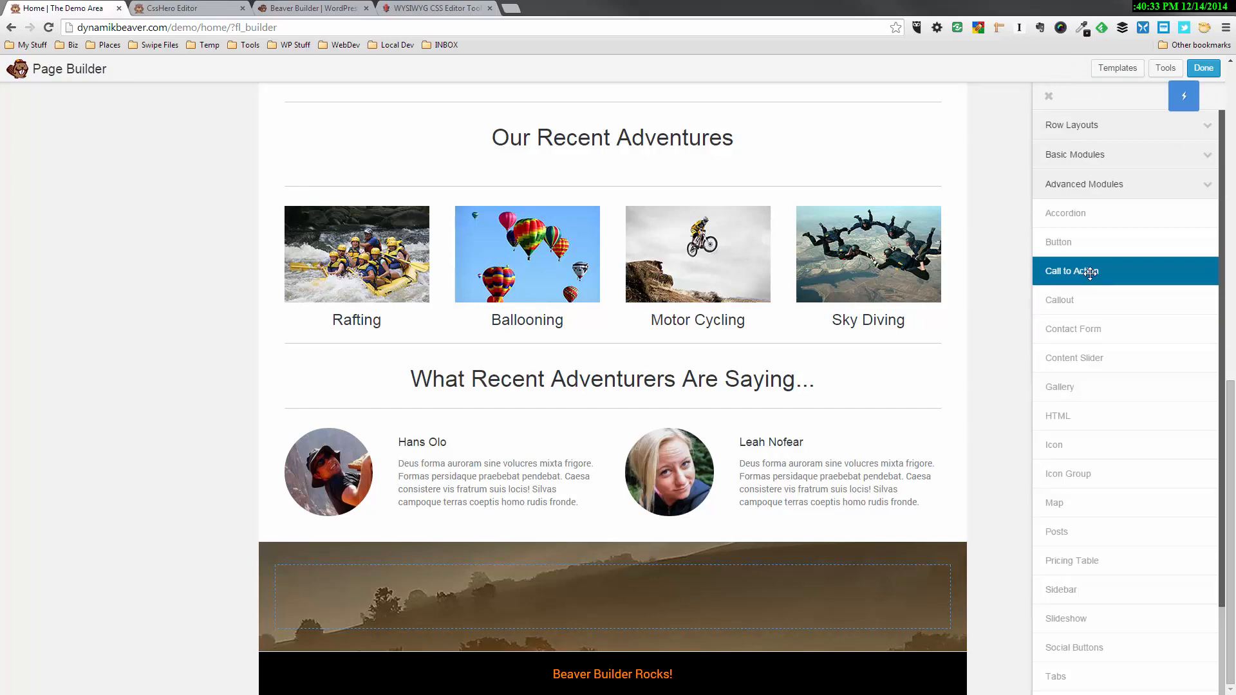
{"action": "left_click_drag", "start_coordinate": [1084, 271], "coordinate": [639, 635]}
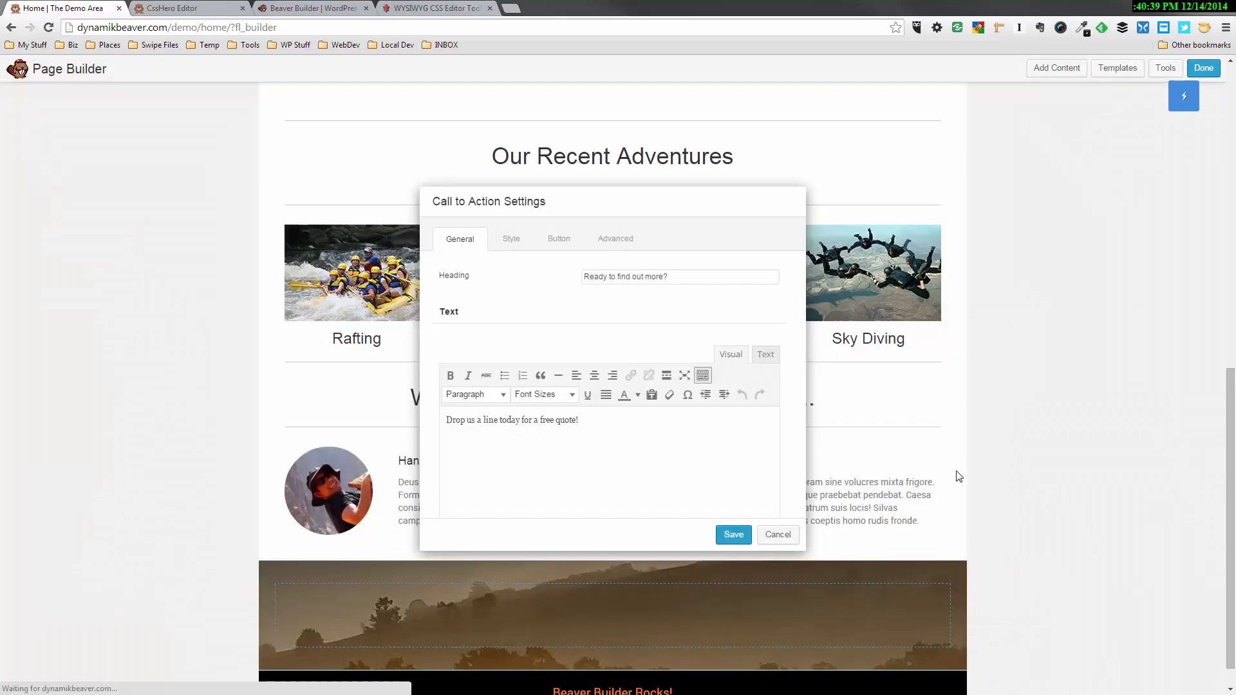
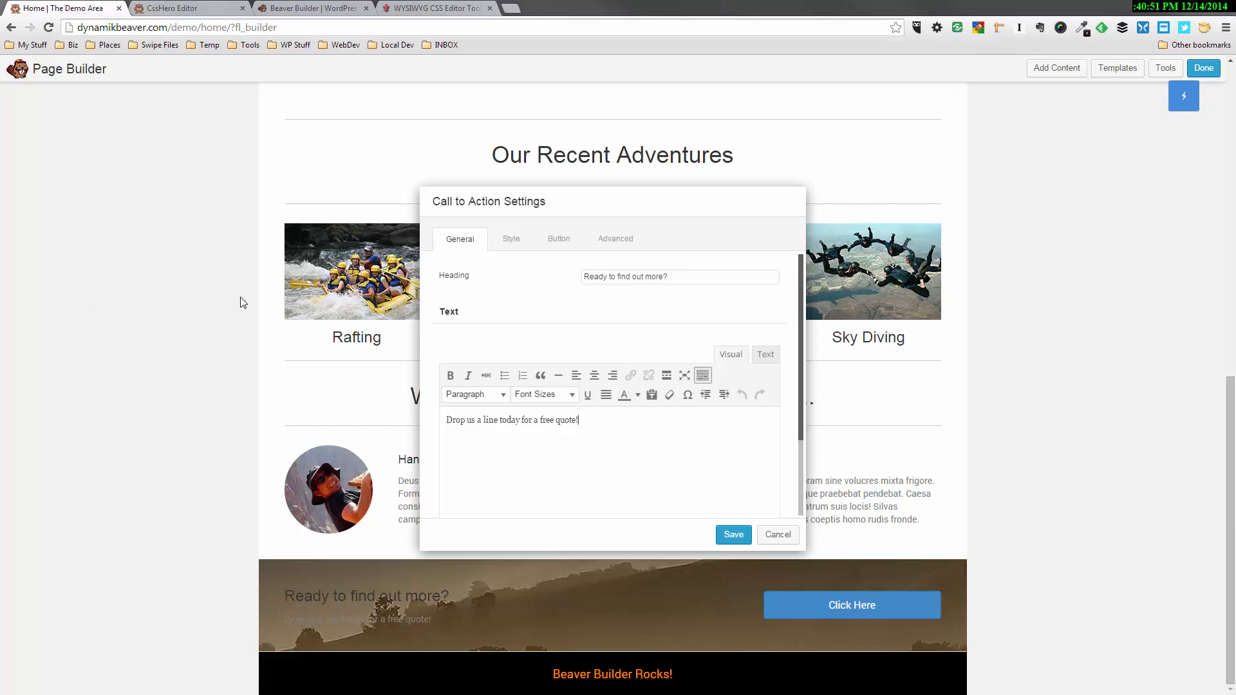
Replace the call to action's heading with "Questions about getting started? Drop us a line to find out more!"
{"action": "left_click_drag", "start_coordinate": [681, 274], "coordinate": [523, 273]}
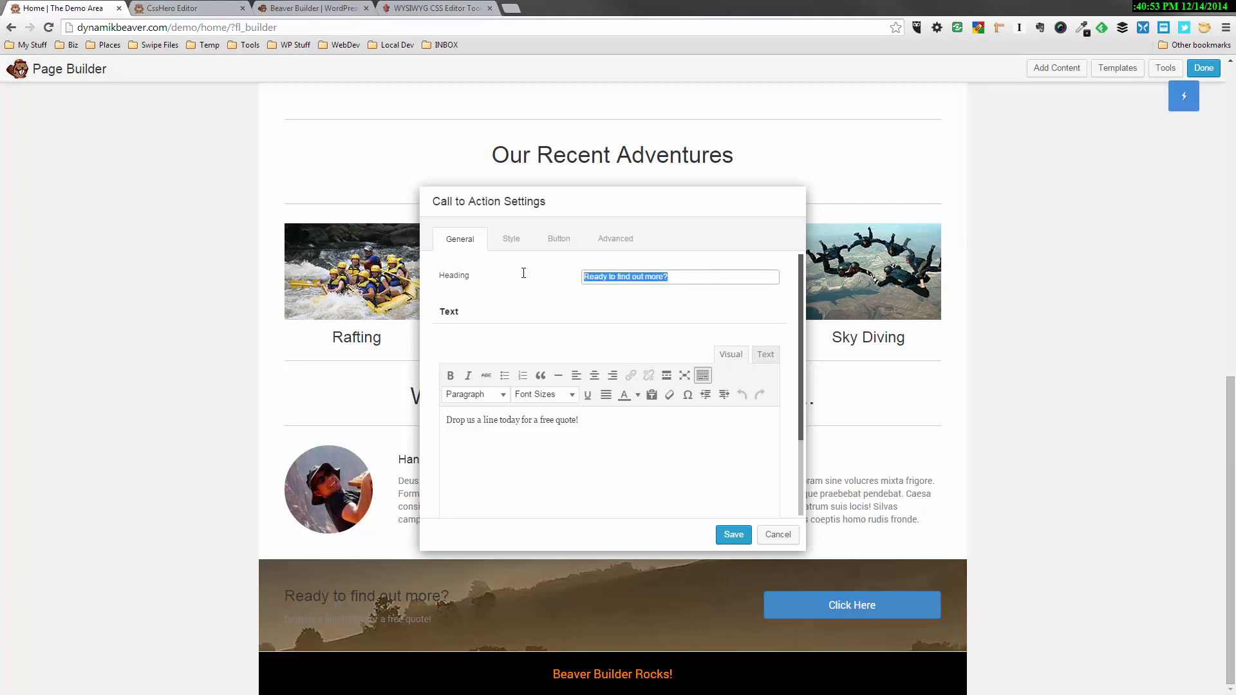
{"action": "type", "text": "Questions about getting started? Drop us a line to find out more!"}
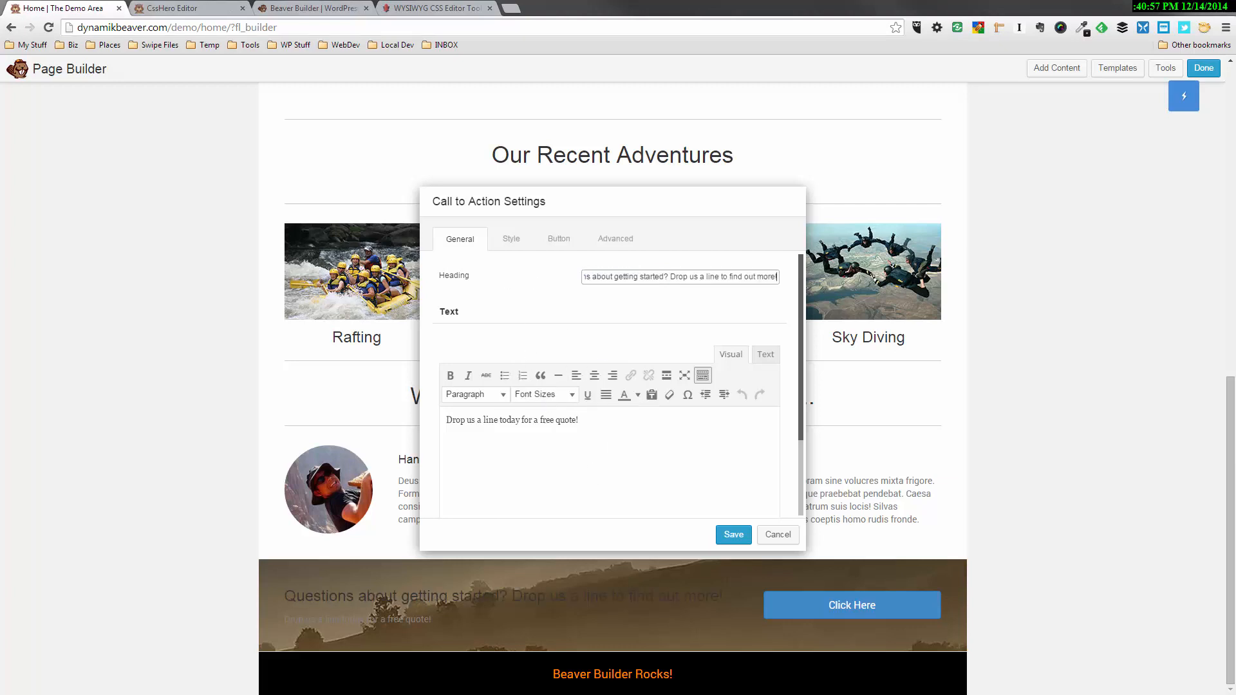
{"action": "key", "text": "alt+Tab"}
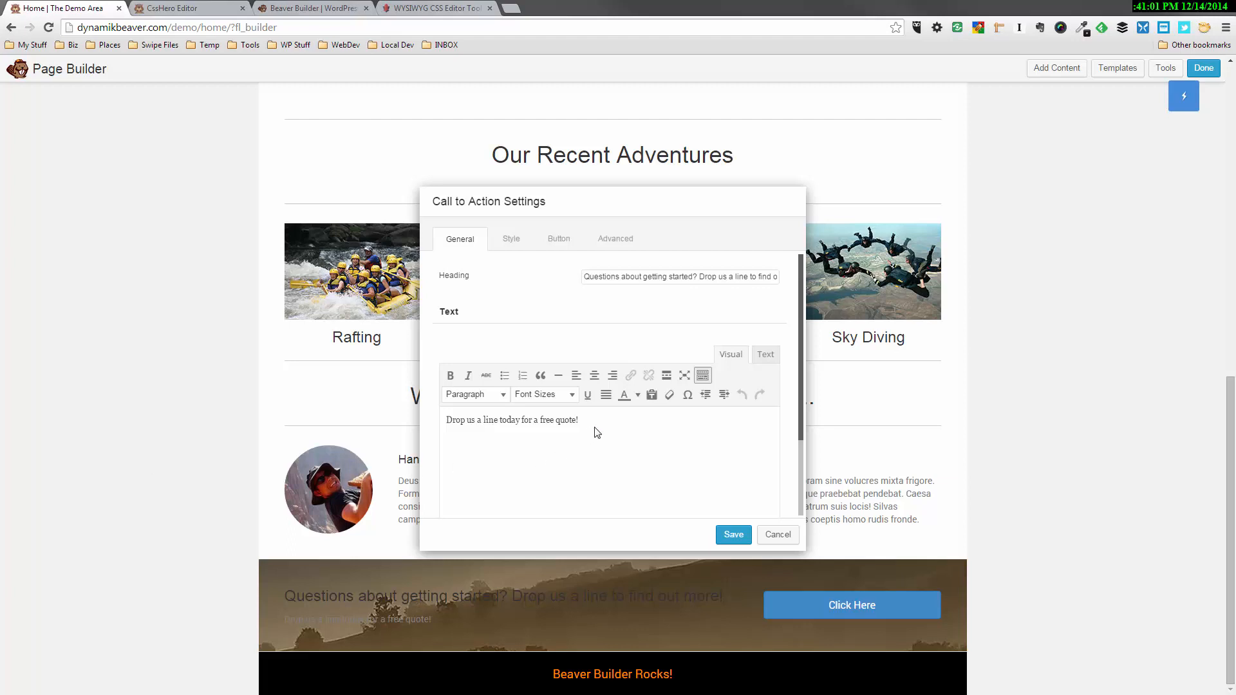
Replace the call to action's body text with "Effervescere quicquam tepescunt tegi agitabilis mentes mutatas." and save the module
{"action": "left_click_drag", "start_coordinate": [598, 433], "coordinate": [441, 428]}
{"action": "type", "text": "Effervescere quicquam tepescunt tegi agitabilis mentes mutatas."}
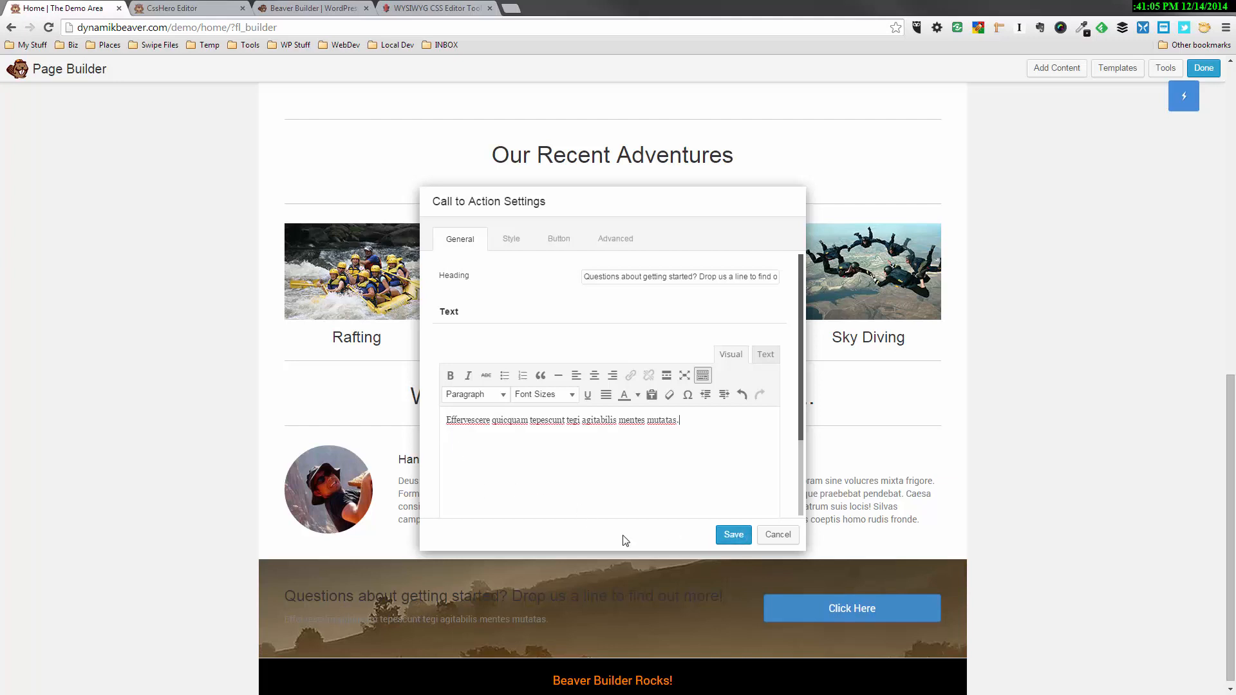
{"action": "left_click", "coordinate": [733, 535]}
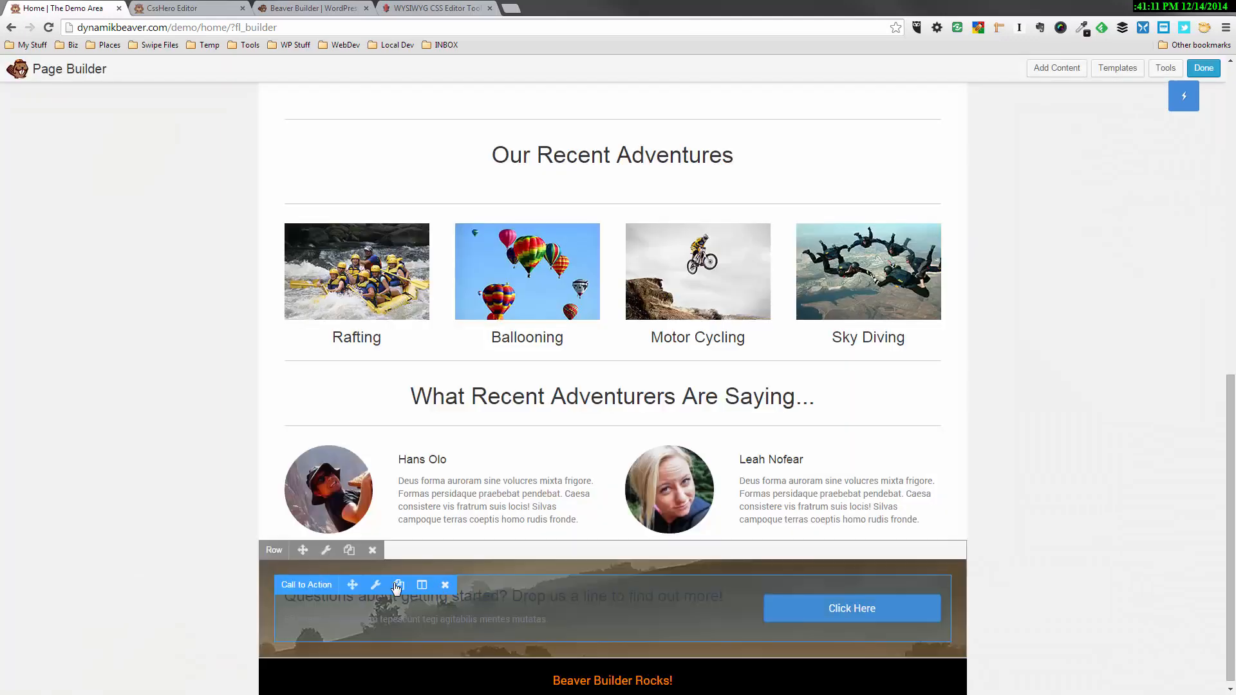
Reopen the Call to Action module's settings and set its style text color to white
{"action": "left_click", "coordinate": [376, 584]}
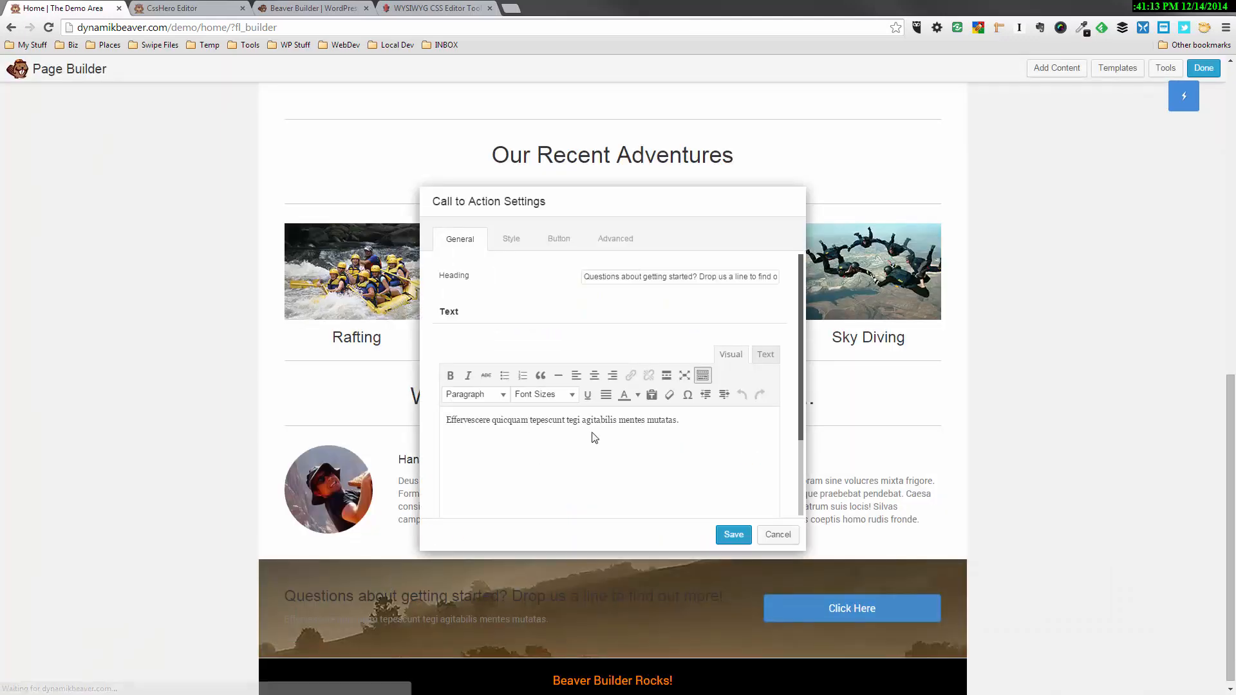
{"action": "left_click", "coordinate": [511, 242]}
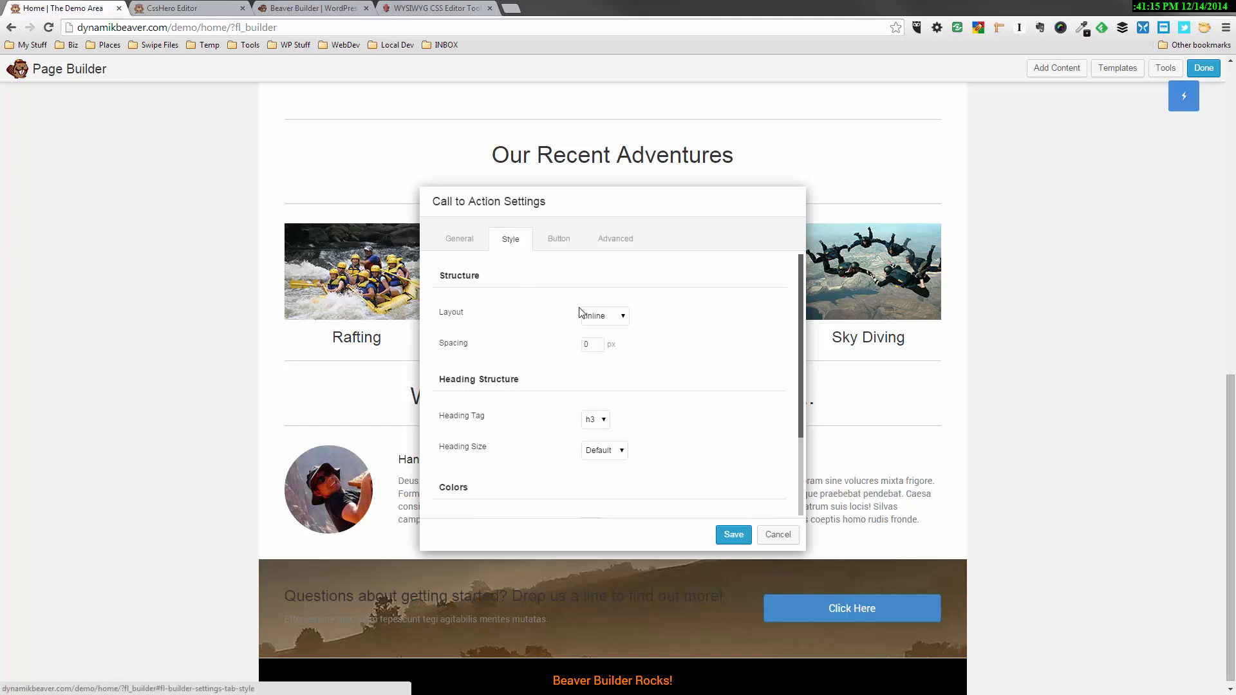
{"action": "scroll", "coordinate": [538, 440], "scroll_direction": "down", "scroll_amount": 3}
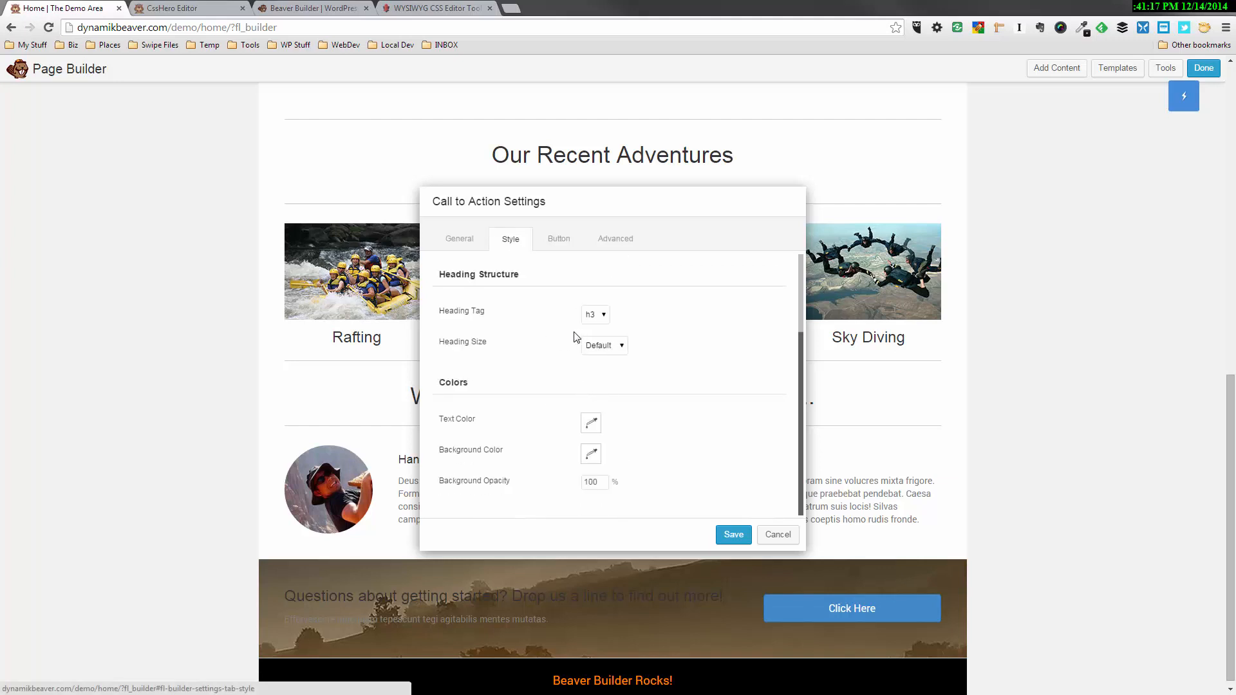
{"action": "left_click", "coordinate": [585, 425]}
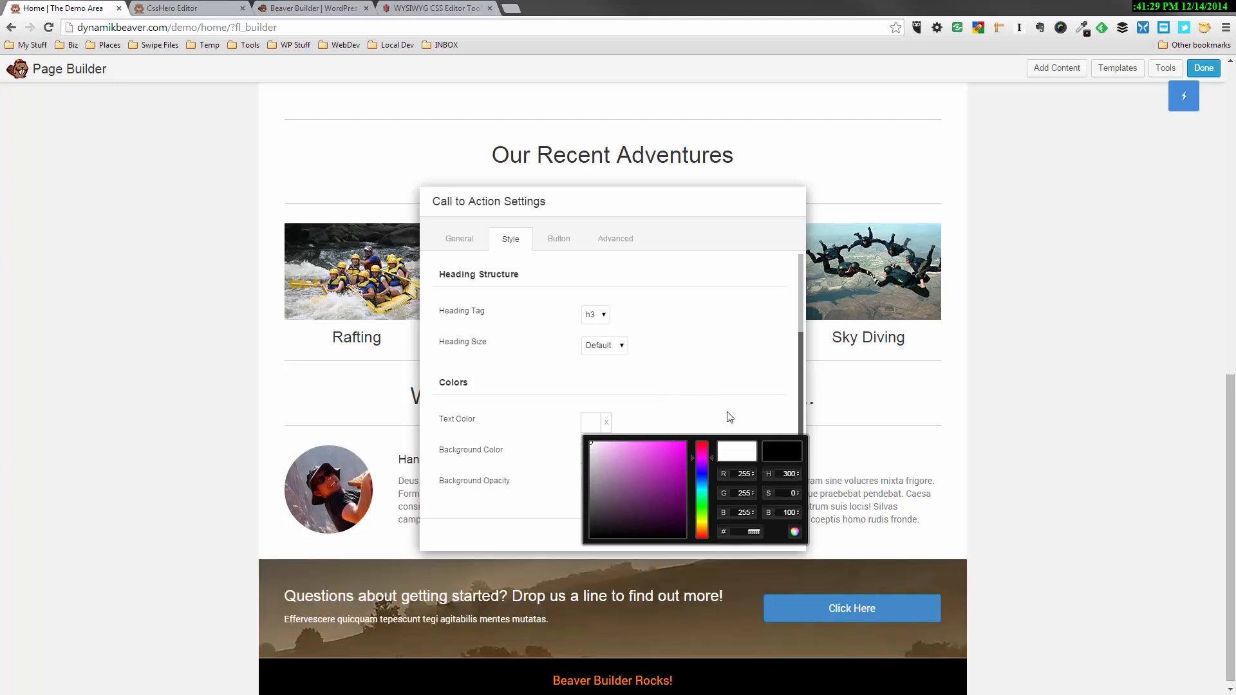
{"action": "left_click", "coordinate": [734, 385]}
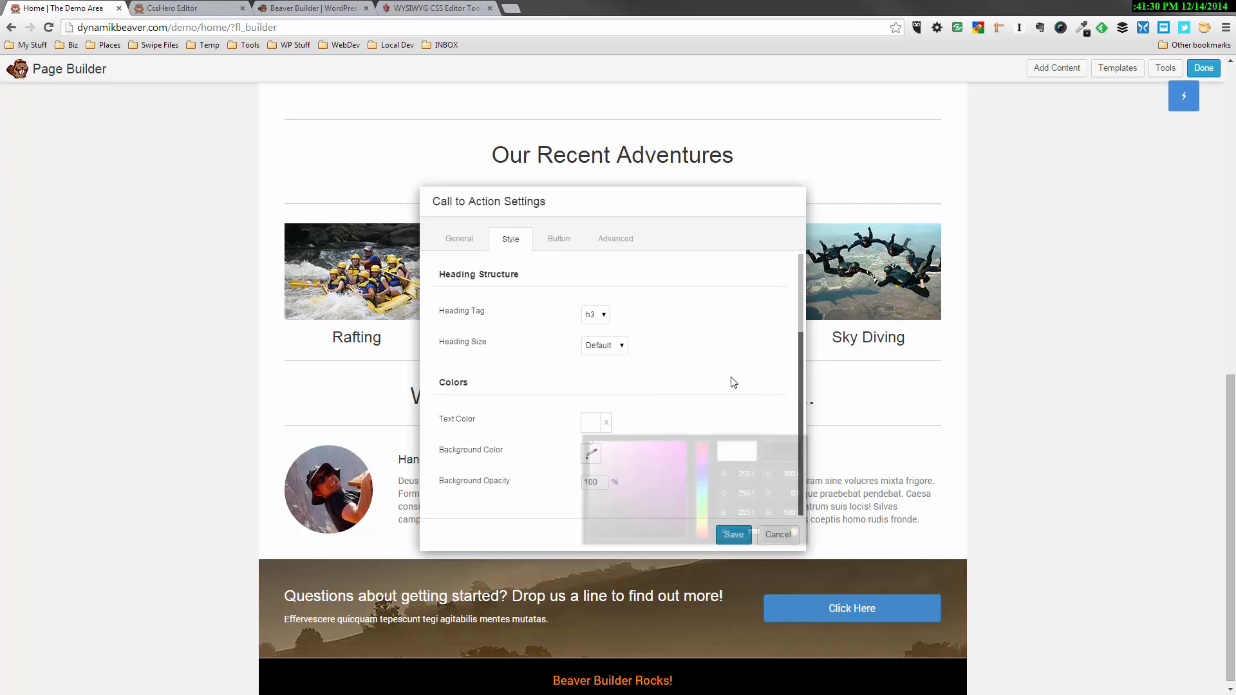
Set the call to action button's background color to orange, ff8103
{"action": "left_click", "coordinate": [565, 248]}
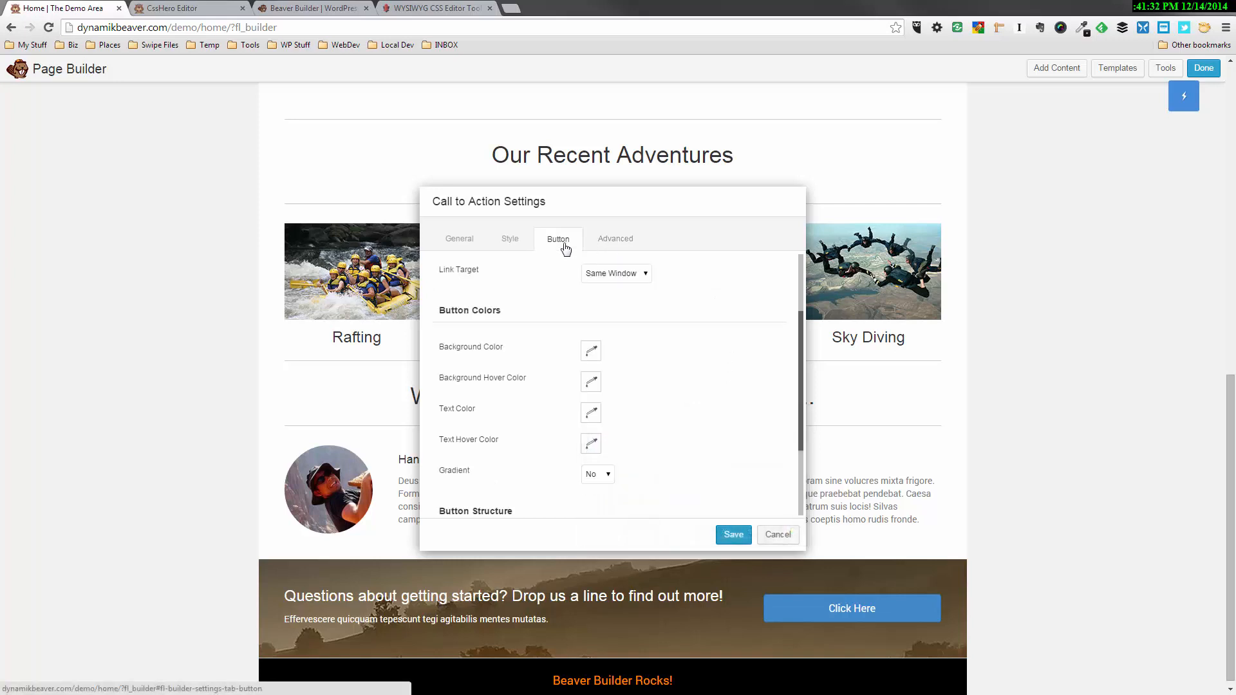
{"action": "left_click", "coordinate": [591, 352]}
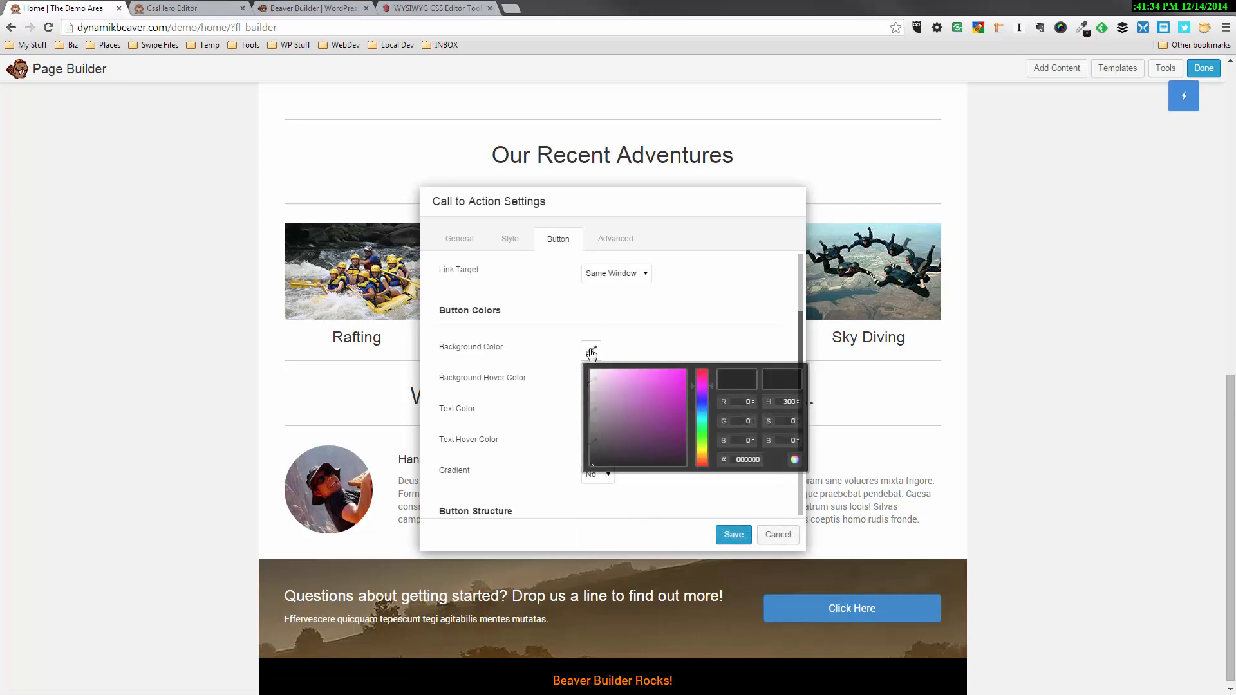
{"action": "left_click", "coordinate": [680, 435]}
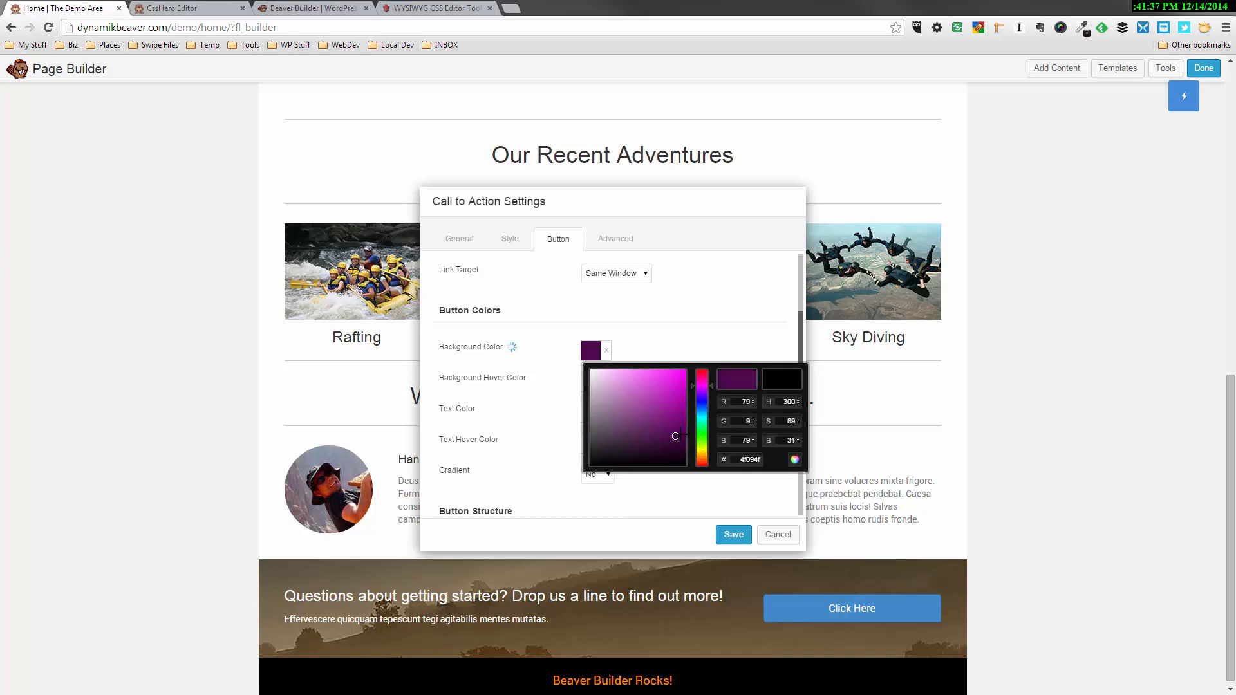
{"action": "left_click", "coordinate": [703, 454]}
{"action": "mouse_move", "coordinate": [707, 454]}
{"action": "left_mouse_down"}
{"action": "mouse_move", "coordinate": [690, 357]}
{"action": "mouse_move", "coordinate": [685, 371]}
{"action": "left_mouse_up"}
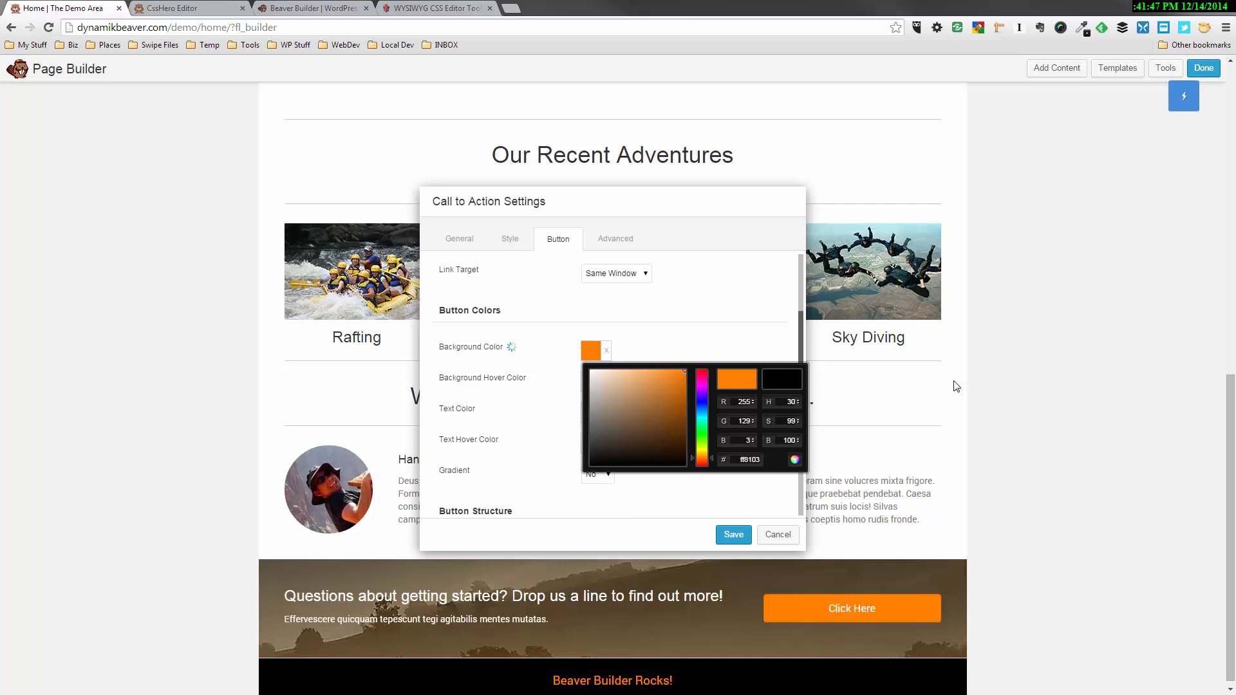
{"action": "left_click", "coordinate": [515, 385]}
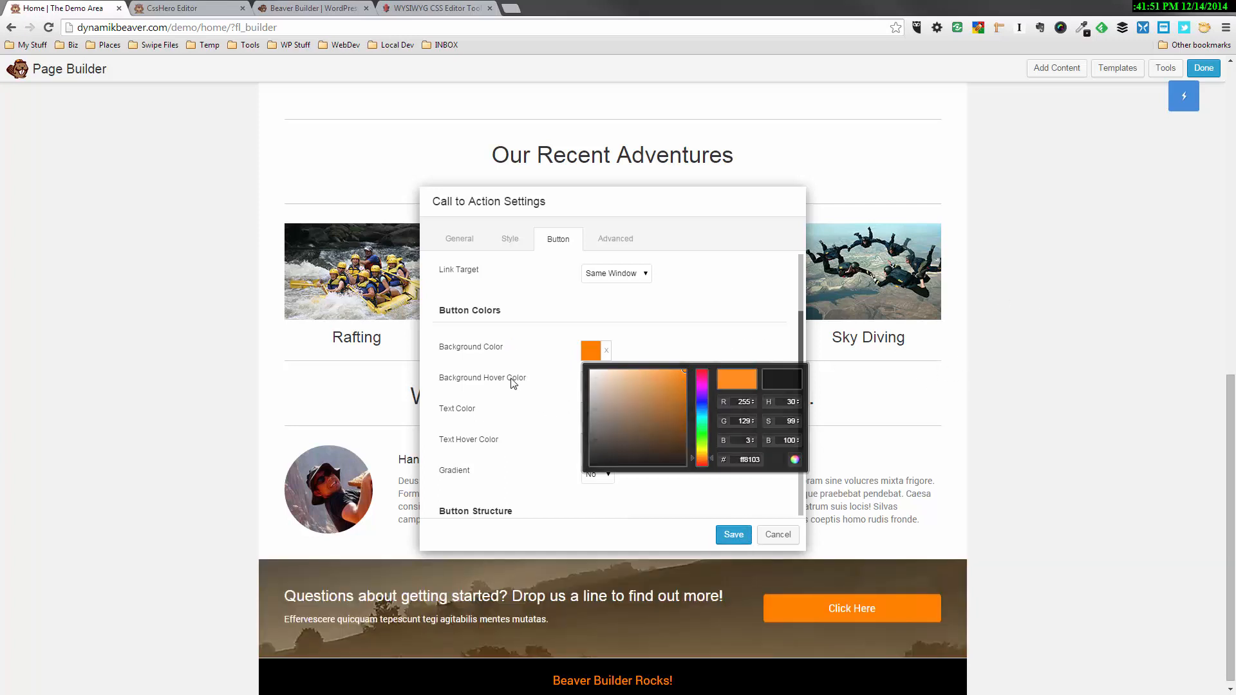
Set the call to action button's background hover color to black, 000000
{"action": "left_click", "coordinate": [591, 382]}
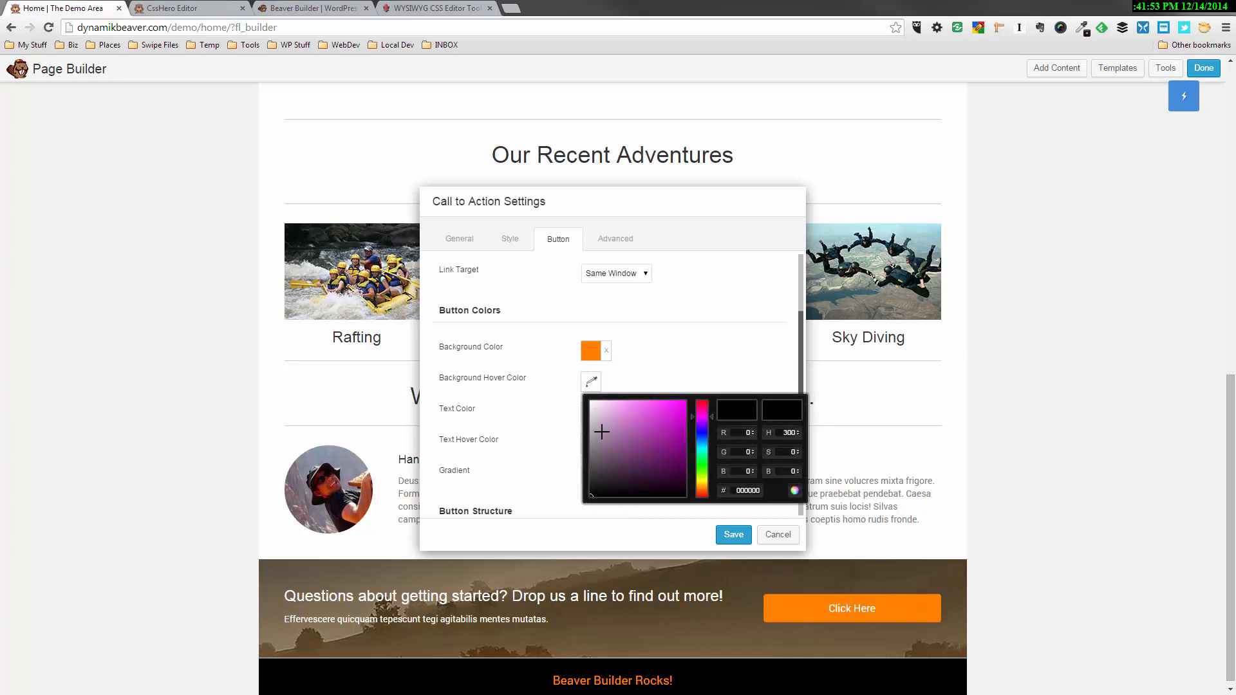
{"action": "left_click", "coordinate": [591, 428]}
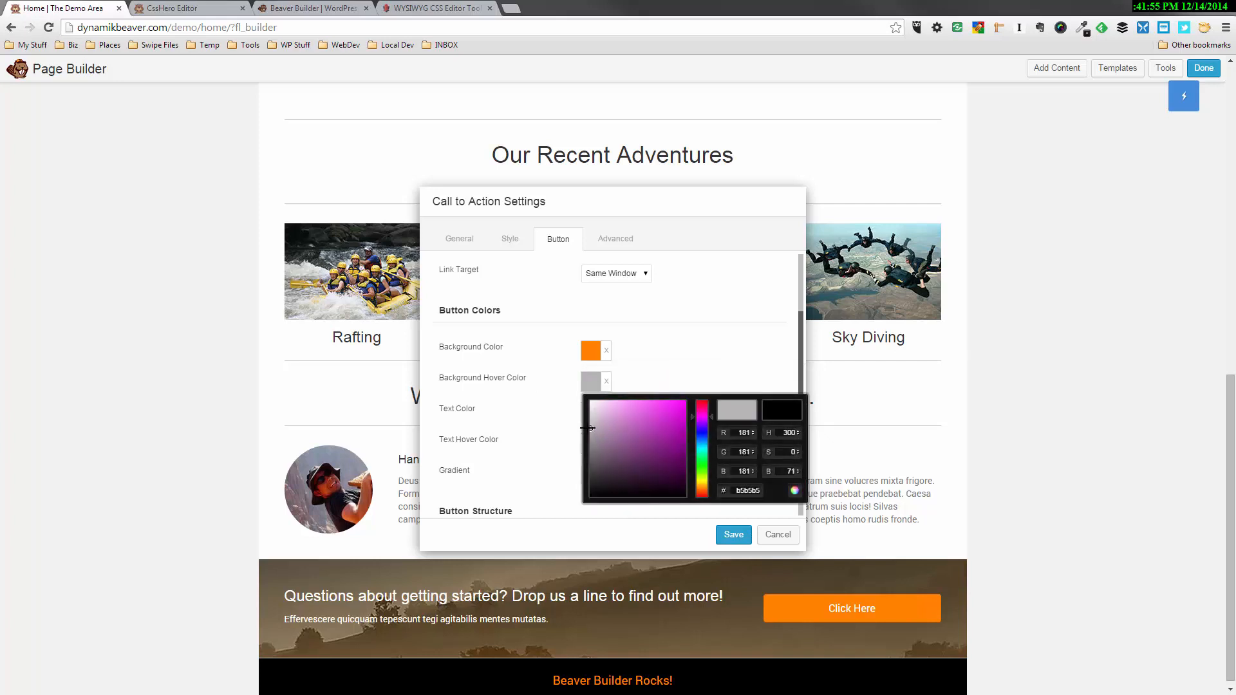
{"action": "left_click_drag", "start_coordinate": [590, 428], "coordinate": [587, 511]}
{"action": "left_click", "coordinate": [661, 369]}
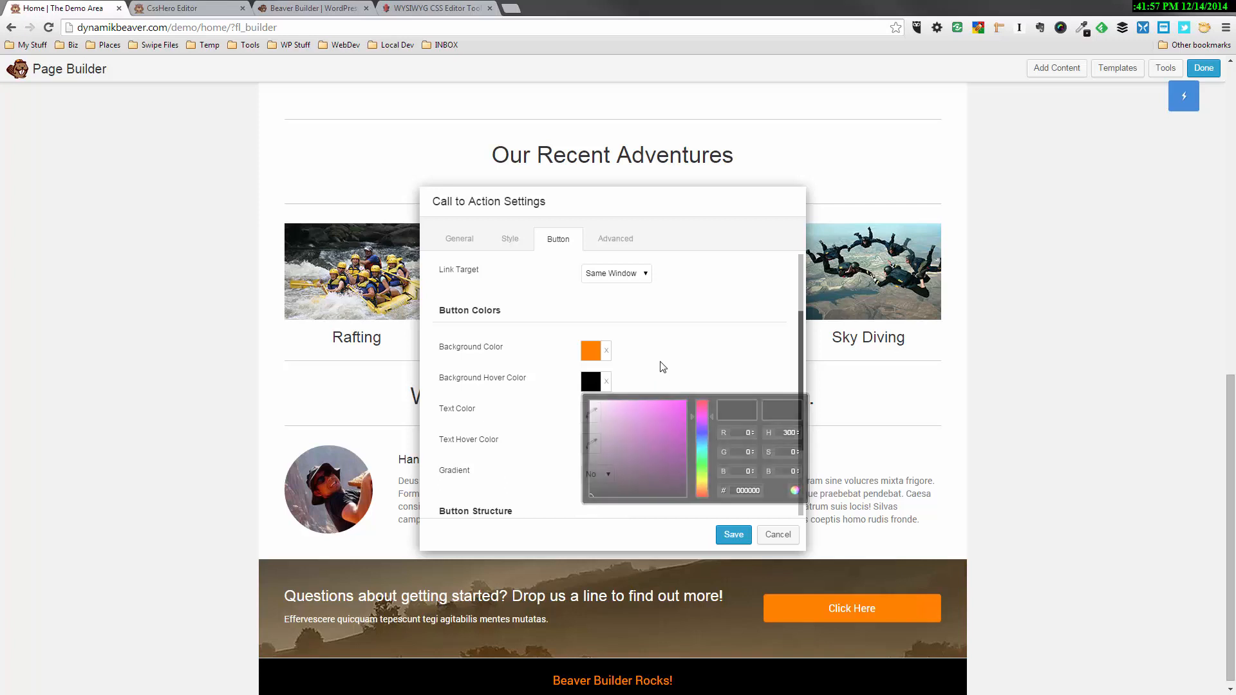
Set both the text color and the text hover color of the call to action button to white
{"action": "left_click", "coordinate": [590, 412]}
{"action": "left_click_drag", "start_coordinate": [594, 446], "coordinate": [578, 426]}
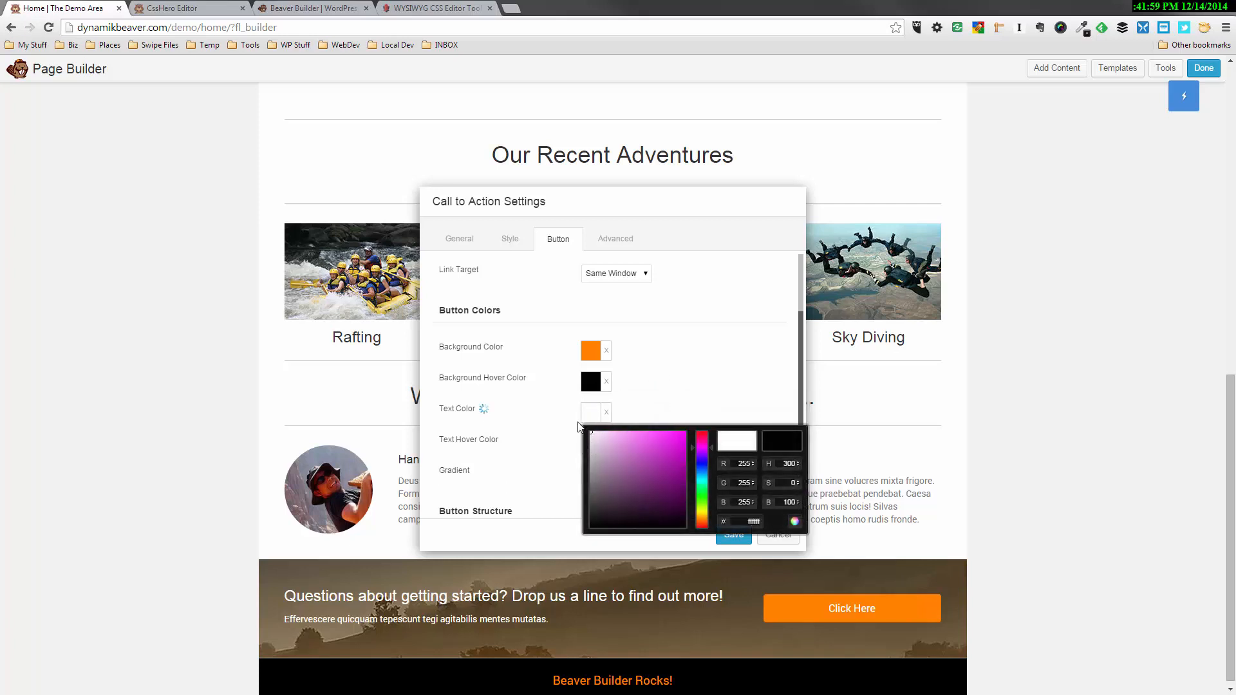
{"action": "left_click", "coordinate": [665, 381]}
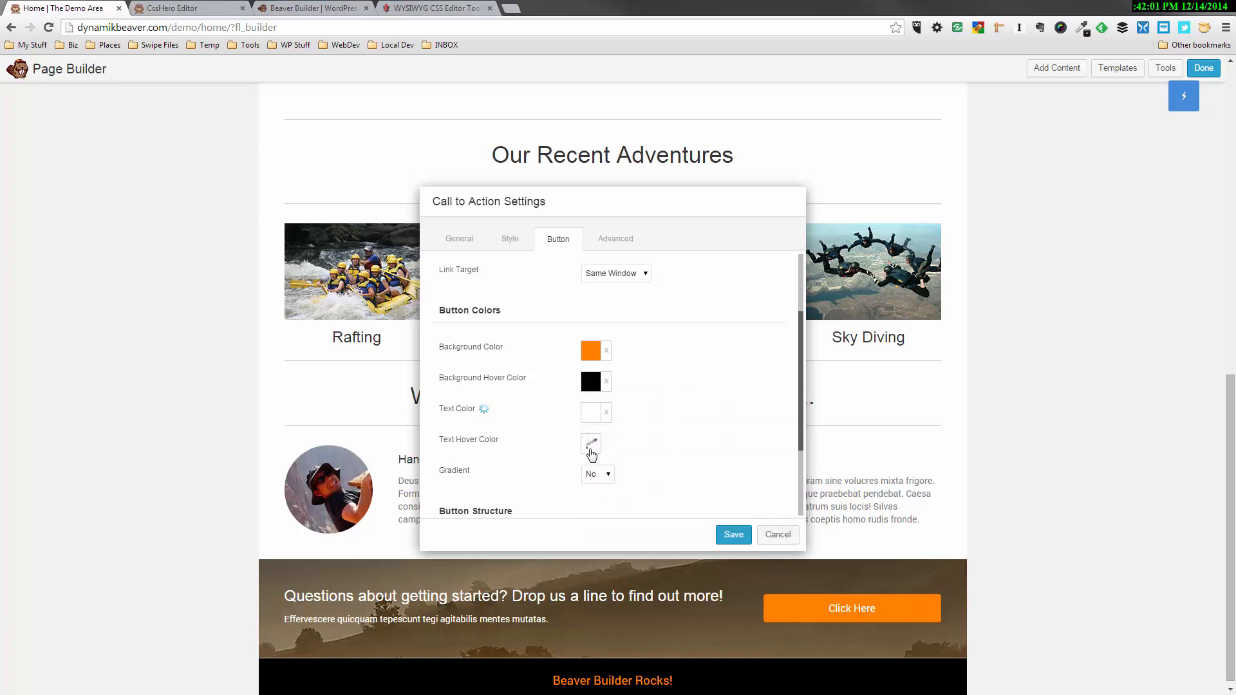
{"action": "left_click", "coordinate": [590, 445]}
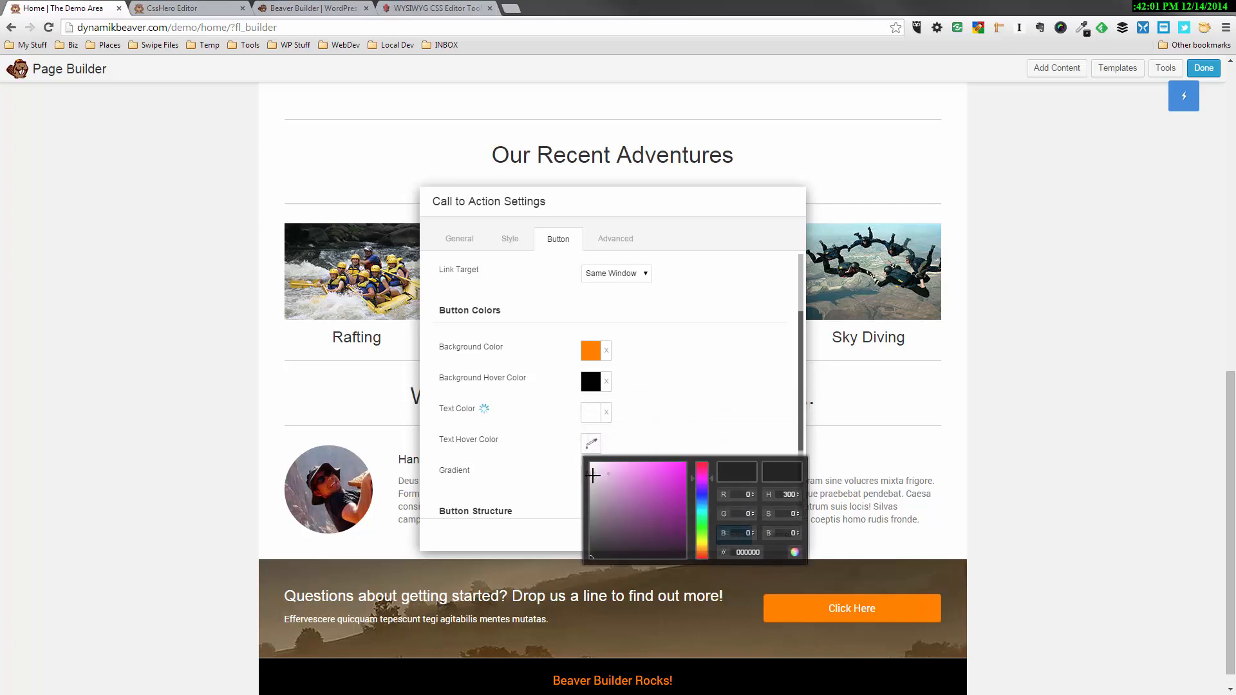
{"action": "left_click", "coordinate": [706, 395]}
Set the call to action button's font size to 18 px and save the module settings
{"action": "scroll", "coordinate": [586, 508], "scroll_direction": "down", "scroll_amount": 2}
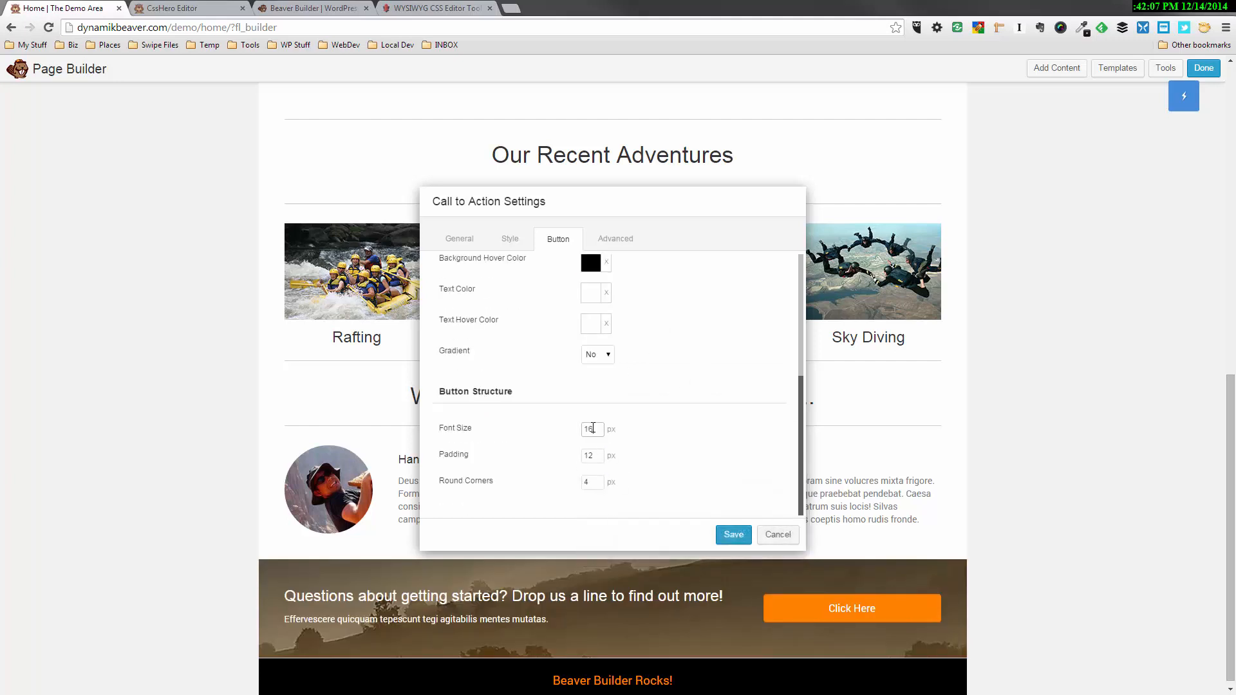
{"action": "type", "text": "8"}
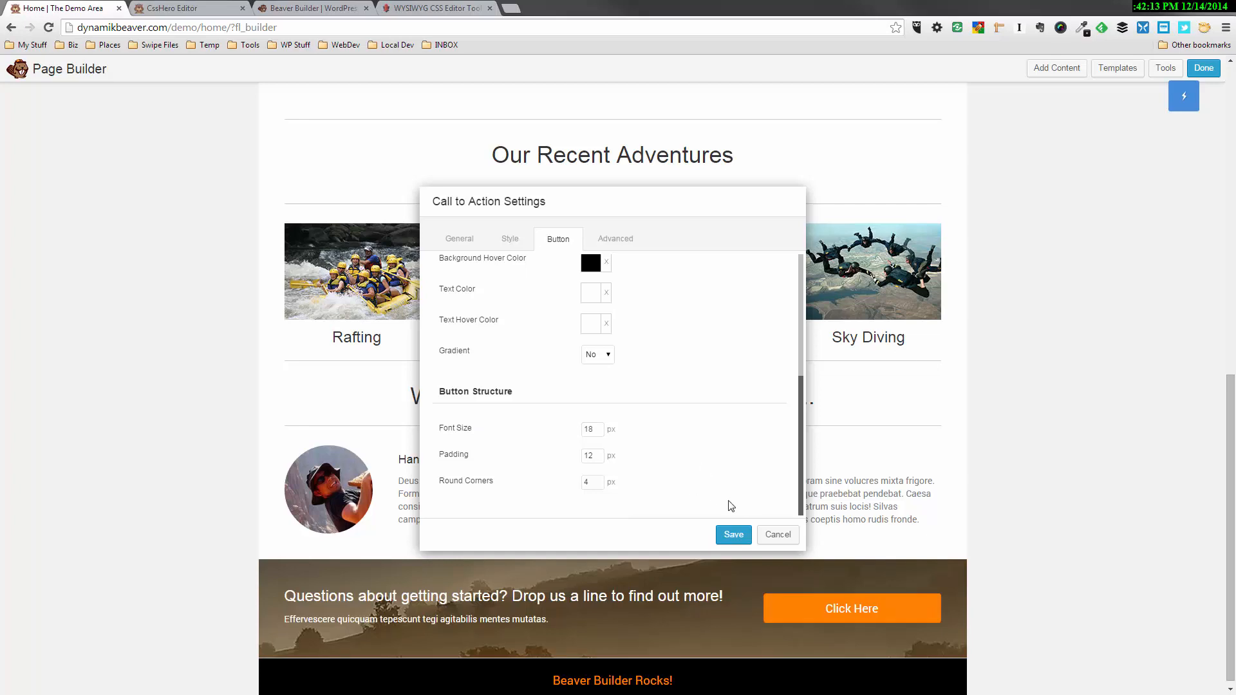
{"action": "left_click", "coordinate": [734, 536]}
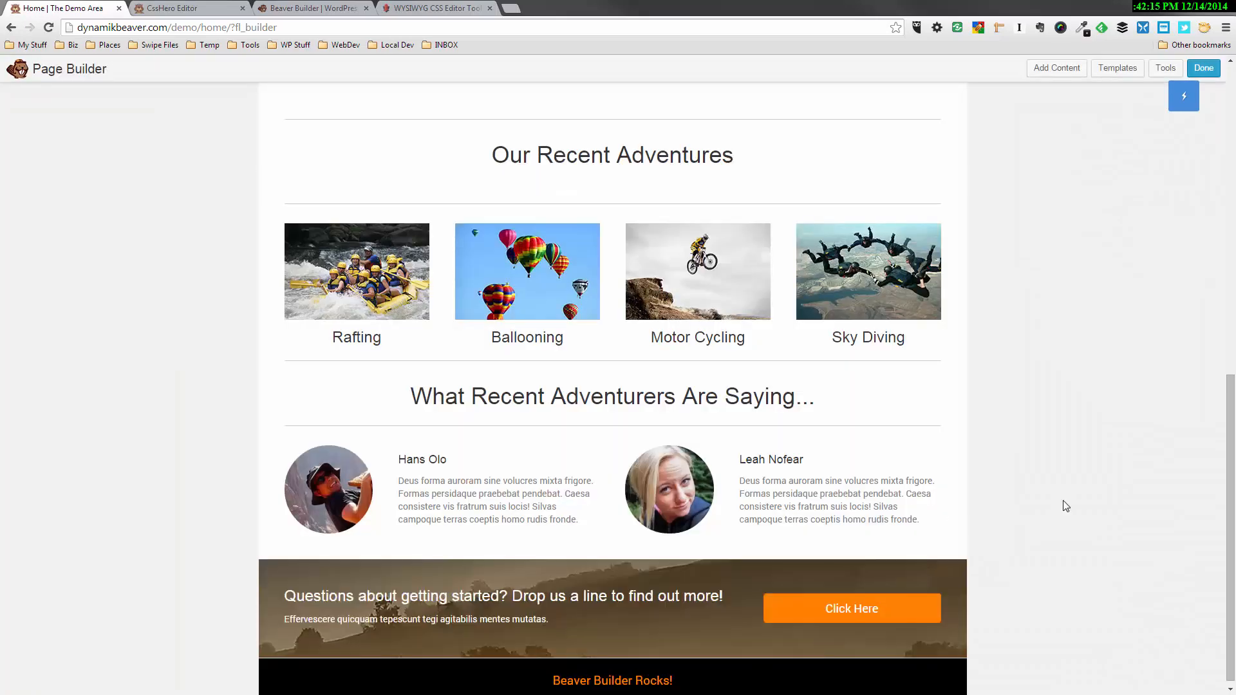
Finish editing the Home page and publish the changes
{"action": "scroll", "coordinate": [1089, 475], "scroll_direction": "up", "scroll_amount": 8}
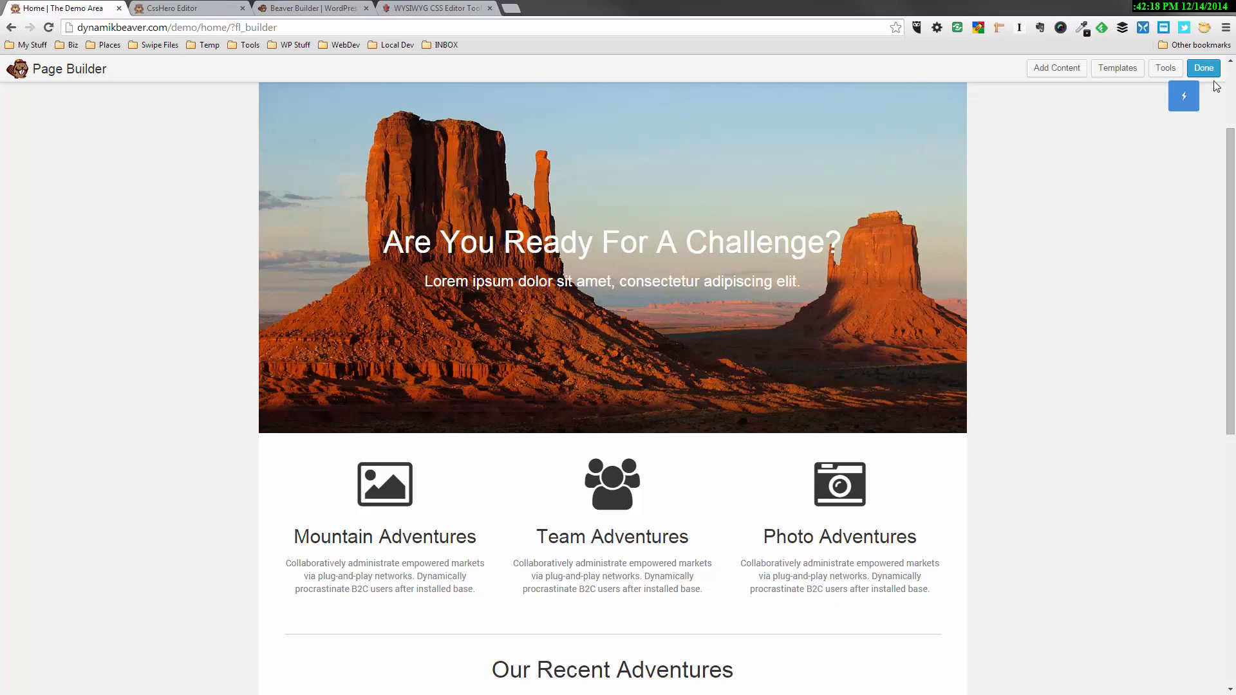
{"action": "left_click", "coordinate": [1205, 69]}
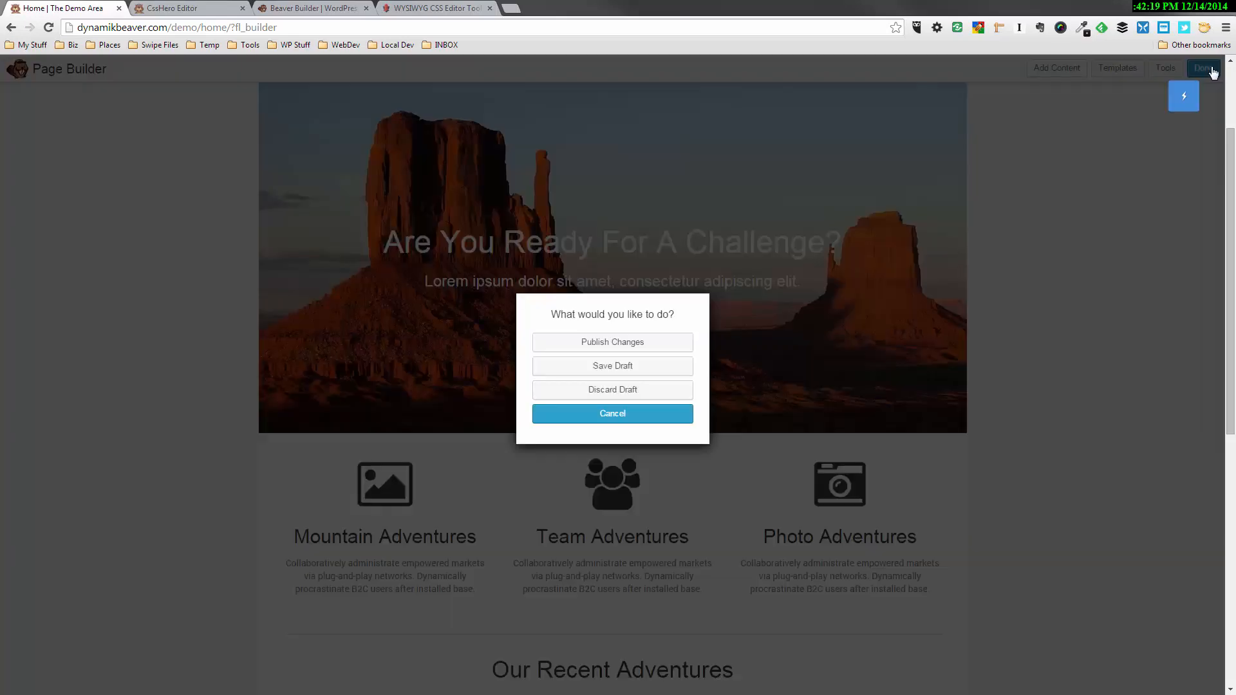
{"action": "left_click", "coordinate": [661, 342]}
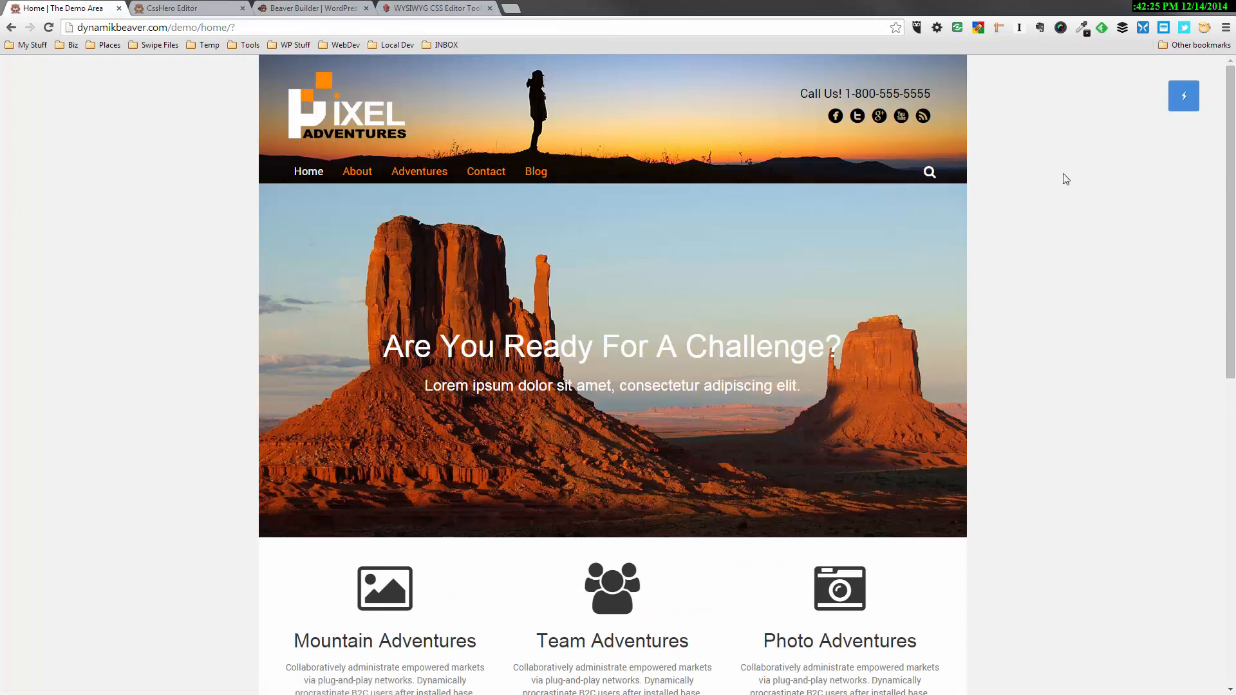
Review the published Home page from the hero down to the call-to-action row, including how the header behaves while scrolling
{"action": "scroll", "coordinate": [1053, 187], "scroll_direction": "down", "scroll_amount": 2}
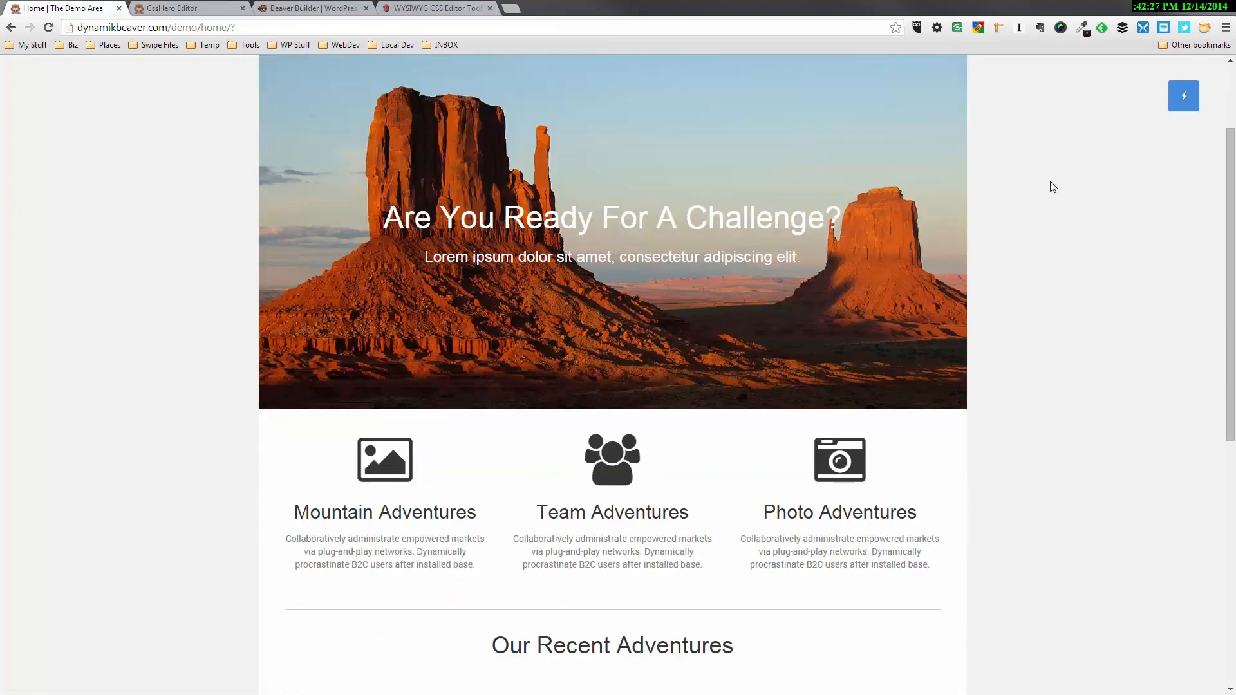
{"action": "scroll", "coordinate": [1048, 188], "scroll_direction": "up", "scroll_amount": 2}
{"action": "scroll", "coordinate": [979, 200], "scroll_direction": "down", "scroll_amount": 1}
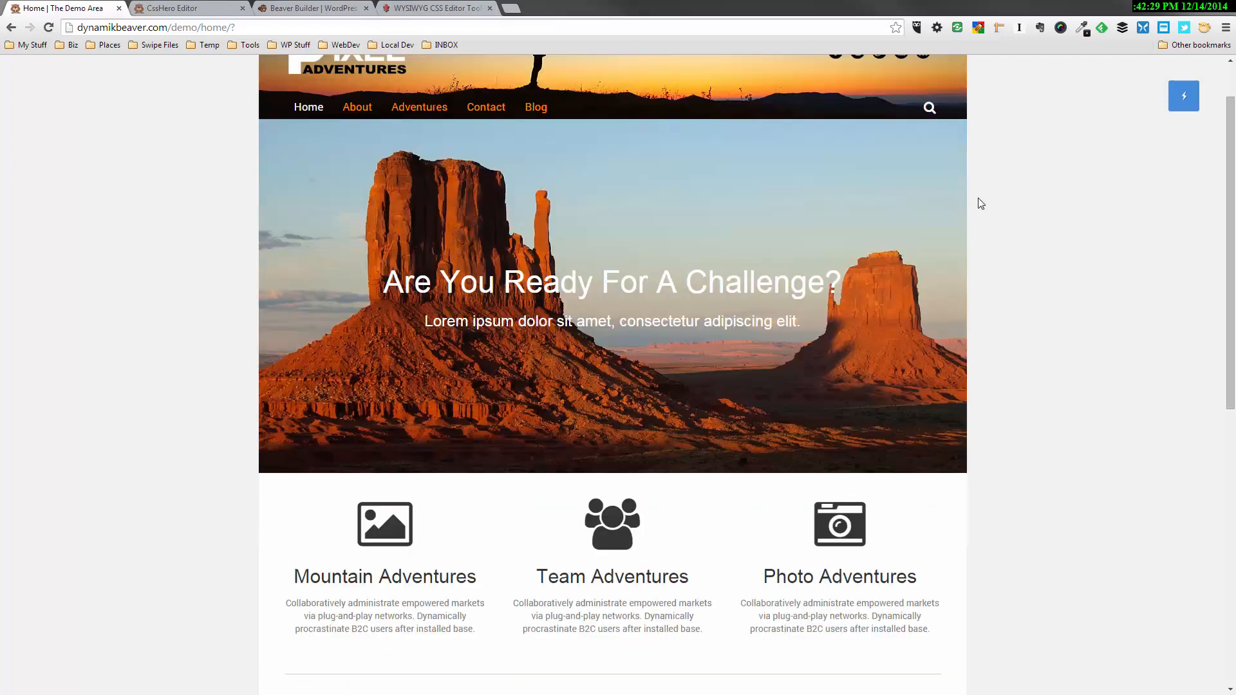
{"action": "scroll", "coordinate": [979, 198], "scroll_direction": "up", "scroll_amount": 1}
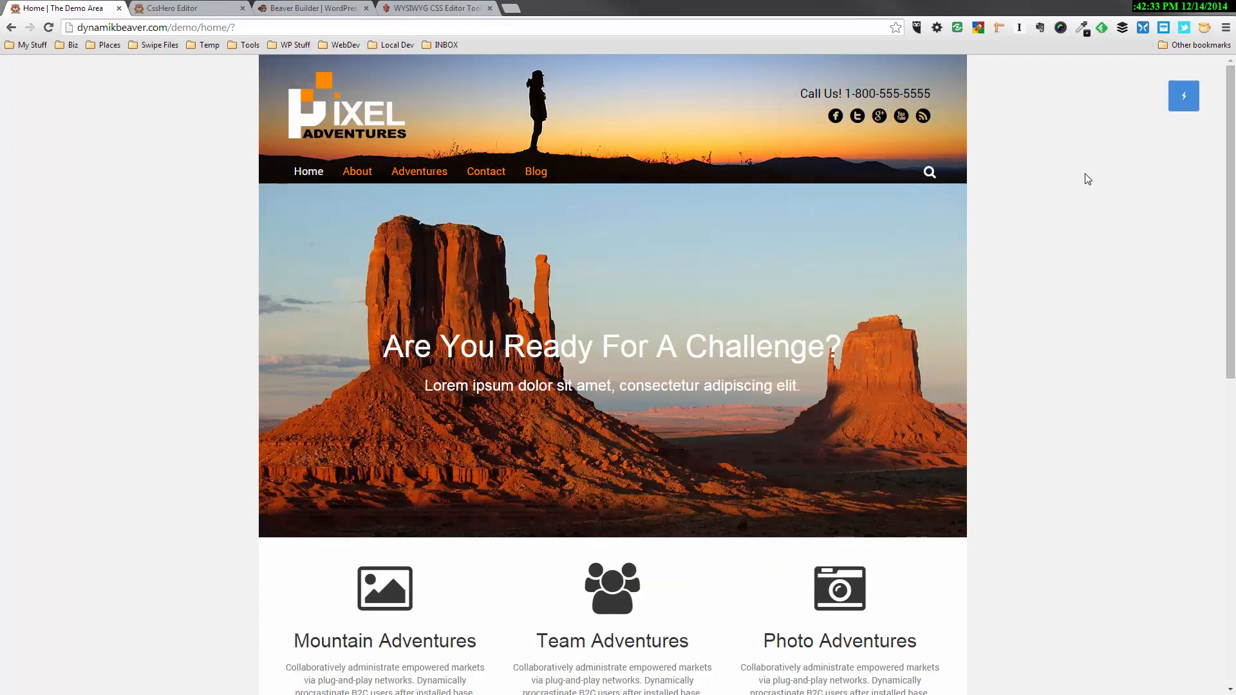
{"action": "scroll", "coordinate": [1084, 182], "scroll_direction": "down", "scroll_amount": 7}
{"action": "scroll", "coordinate": [1081, 236], "scroll_direction": "down", "scroll_amount": 3}
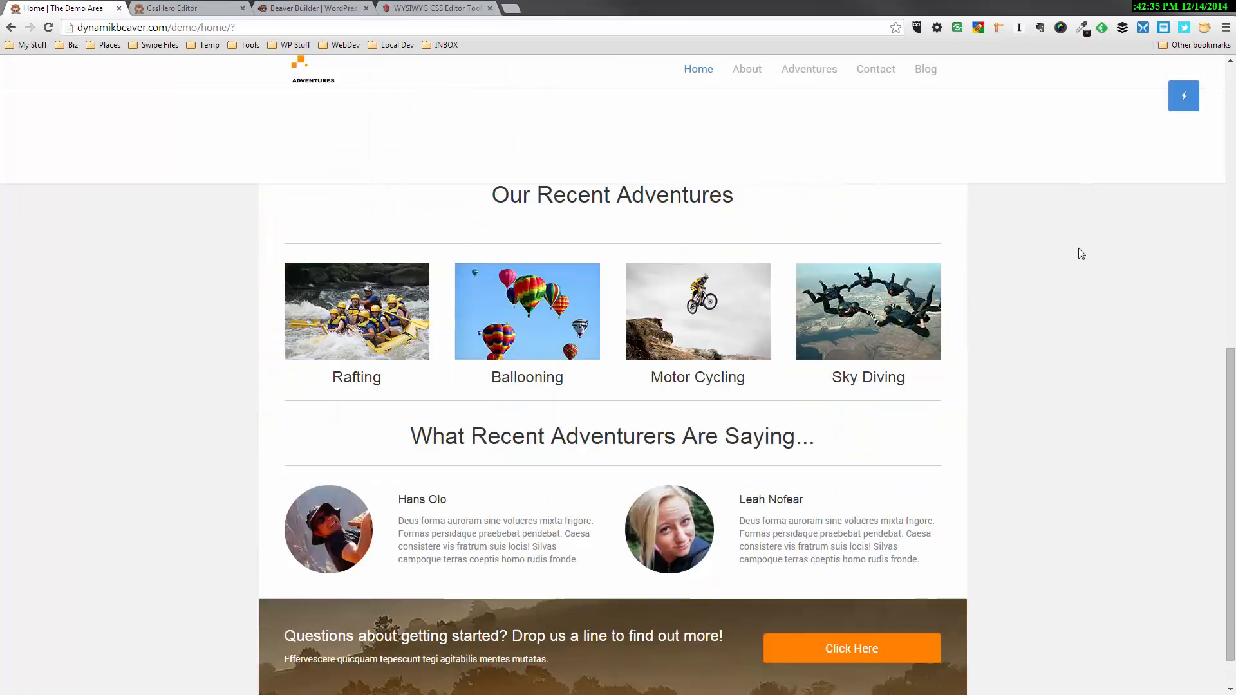
{"action": "scroll", "coordinate": [1079, 264], "scroll_direction": "up", "scroll_amount": 10}
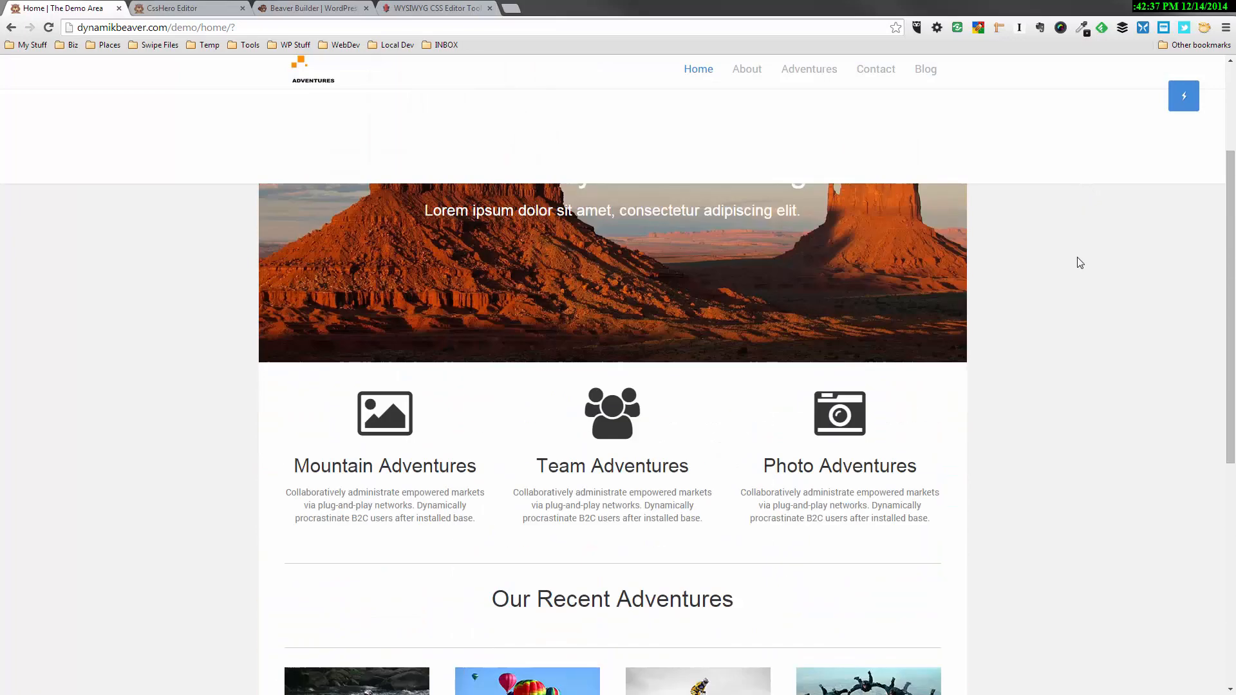
{"action": "scroll", "coordinate": [1080, 261], "scroll_direction": "down", "scroll_amount": 3}
{"action": "scroll", "coordinate": [1081, 259], "scroll_direction": "down", "scroll_amount": 2}
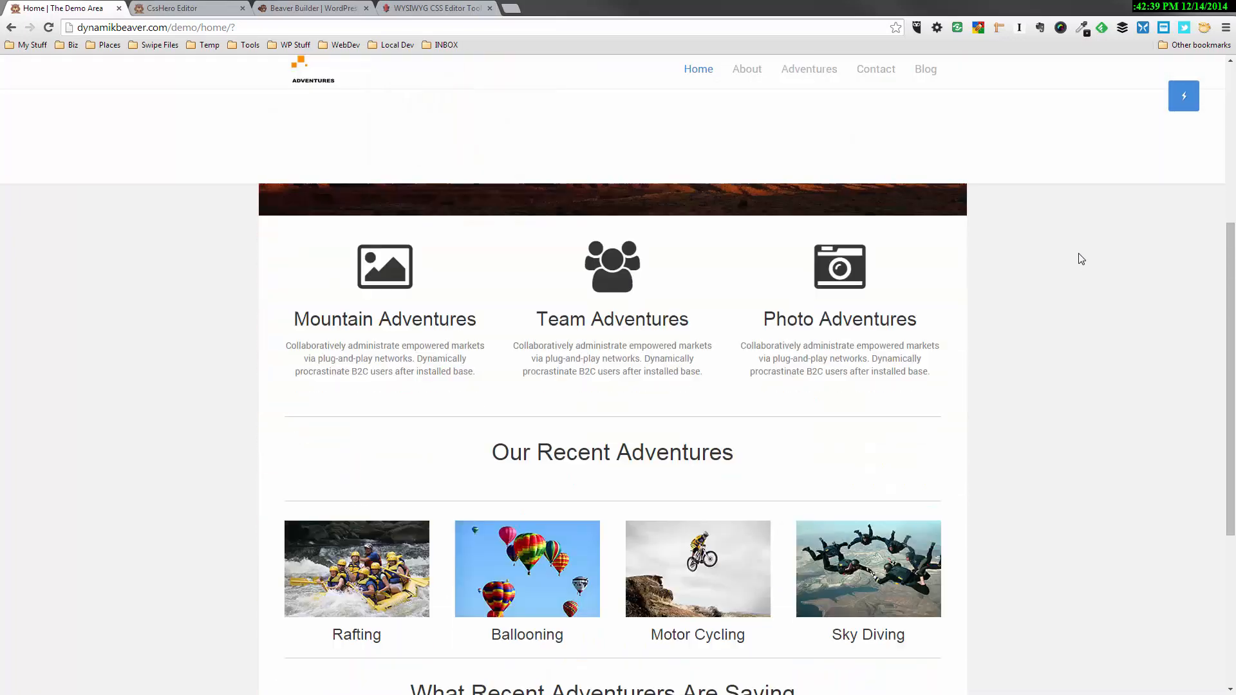
{"action": "scroll", "coordinate": [1079, 259], "scroll_direction": "up", "scroll_amount": 5}
{"action": "scroll", "coordinate": [1023, 166], "scroll_direction": "down", "scroll_amount": 4}
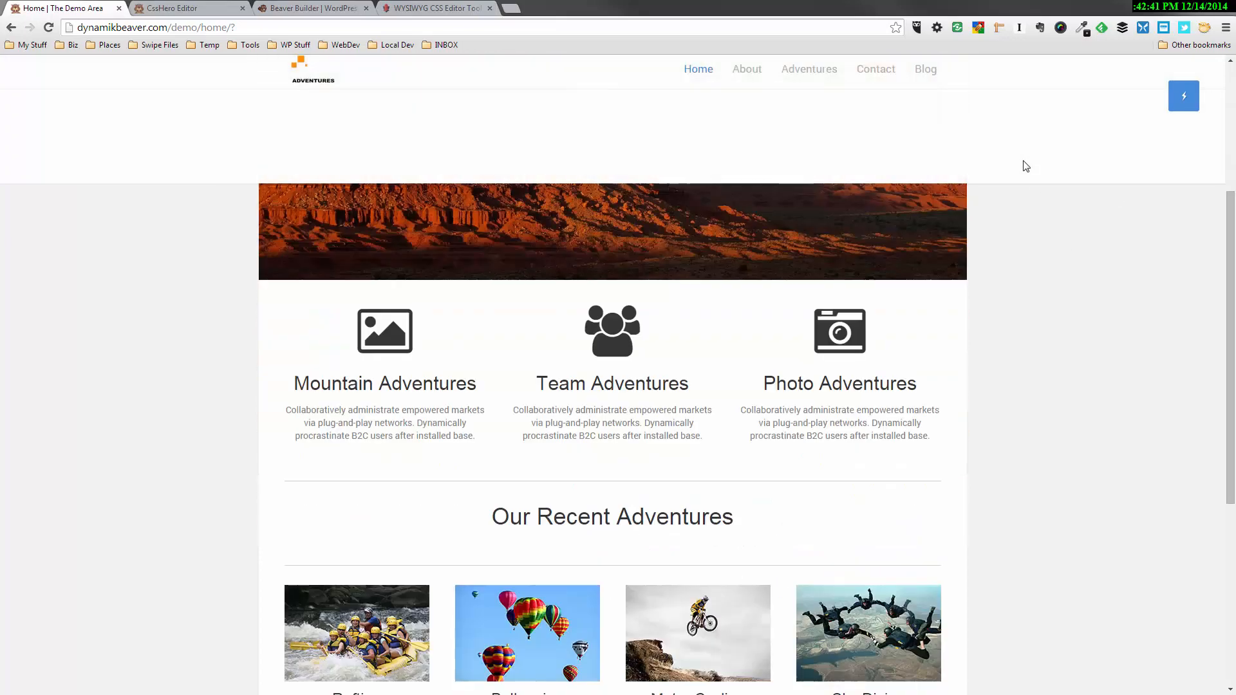
{"action": "scroll", "coordinate": [728, 94], "scroll_direction": "up", "scroll_amount": 1}
{"action": "scroll", "coordinate": [1068, 193], "scroll_direction": "up", "scroll_amount": 3}
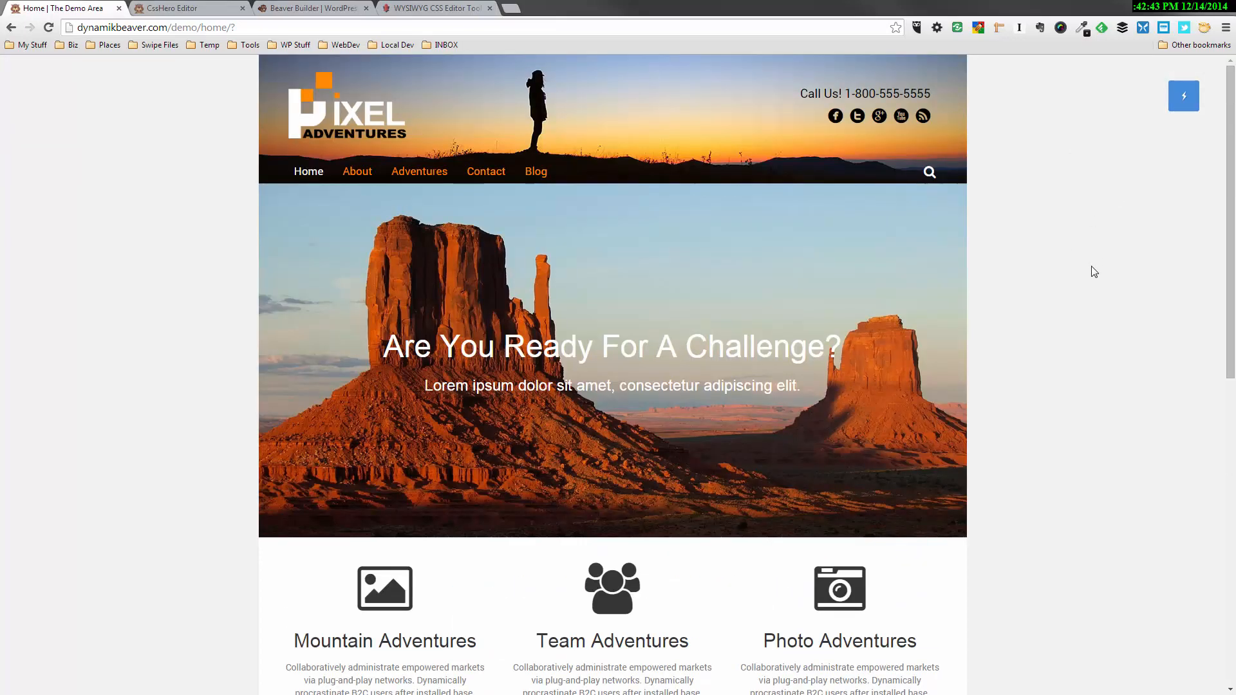
Open the Home page in the CSS Hero editor and bring the fixed scrolling header into view
{"action": "scroll", "coordinate": [1092, 273], "scroll_direction": "down", "scroll_amount": 5}
{"action": "scroll", "coordinate": [1091, 275], "scroll_direction": "up", "scroll_amount": 5}
{"action": "scroll", "coordinate": [1018, 152], "scroll_direction": "down", "scroll_amount": 3}
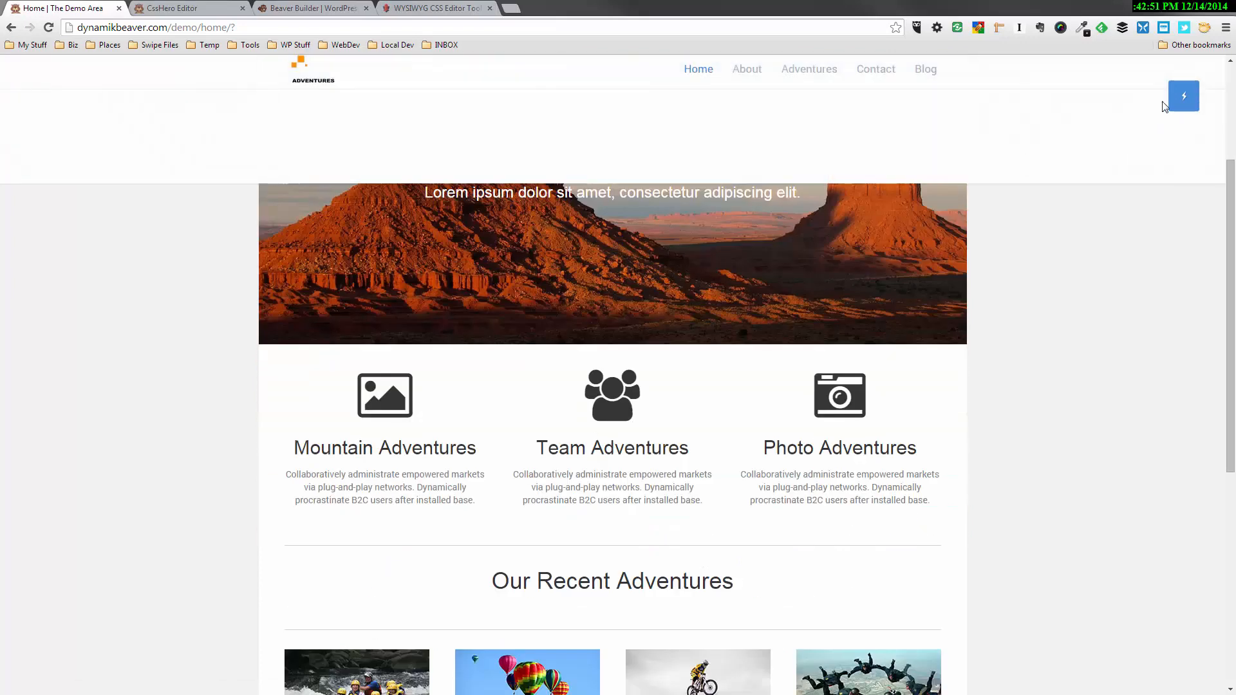
{"action": "left_click", "coordinate": [1182, 99]}
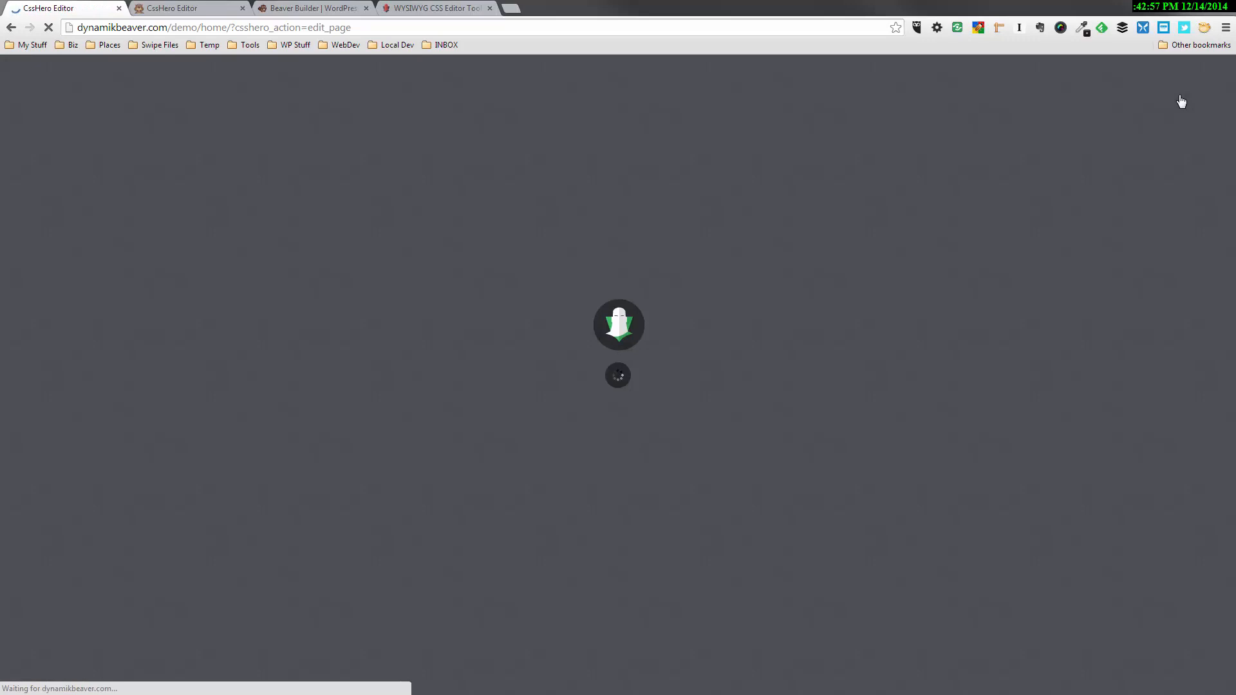
{"action": "scroll", "coordinate": [1114, 153], "scroll_direction": "down", "scroll_amount": 4}
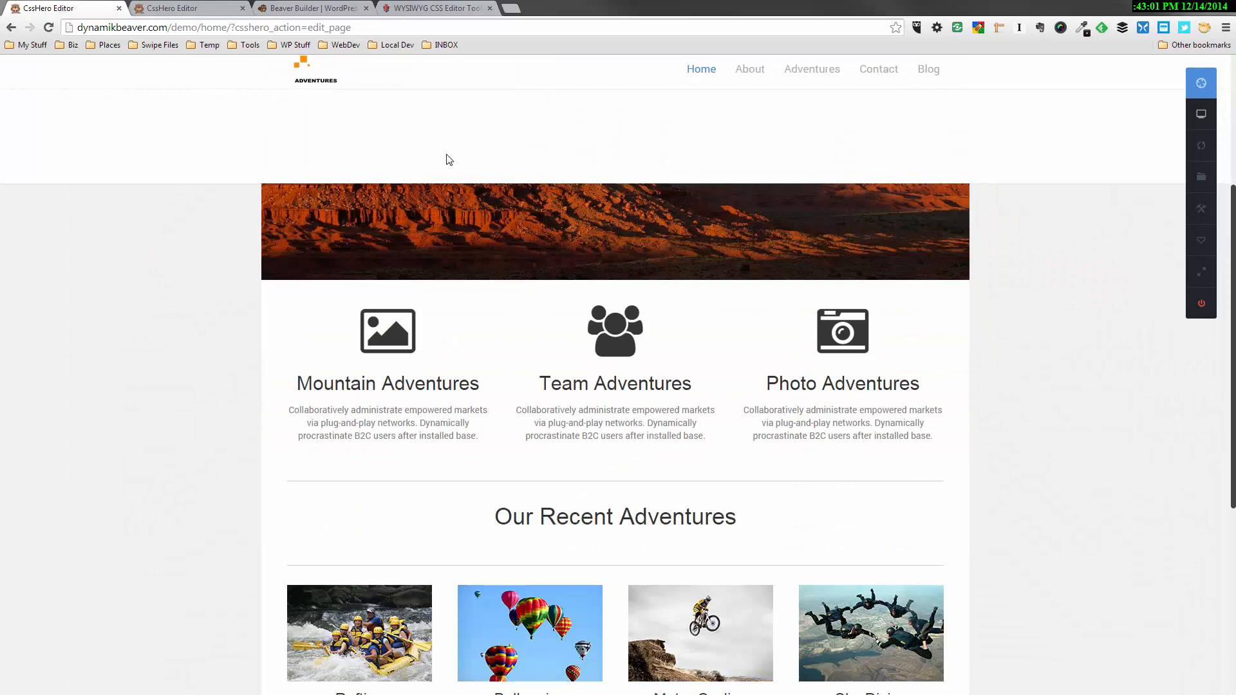
Set the height of the fixed page header (.fl-page-header-fixed) to 54 px and save the change
{"action": "left_click", "coordinate": [1201, 82]}
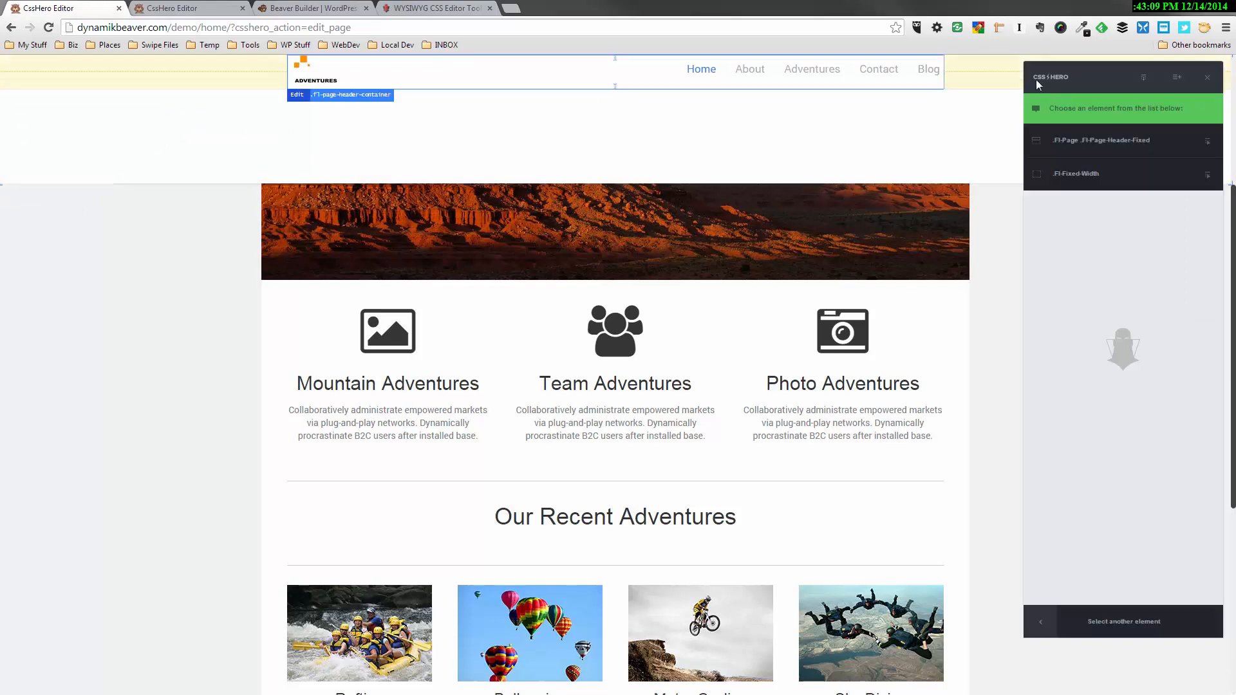
{"action": "left_click", "coordinate": [1113, 142]}
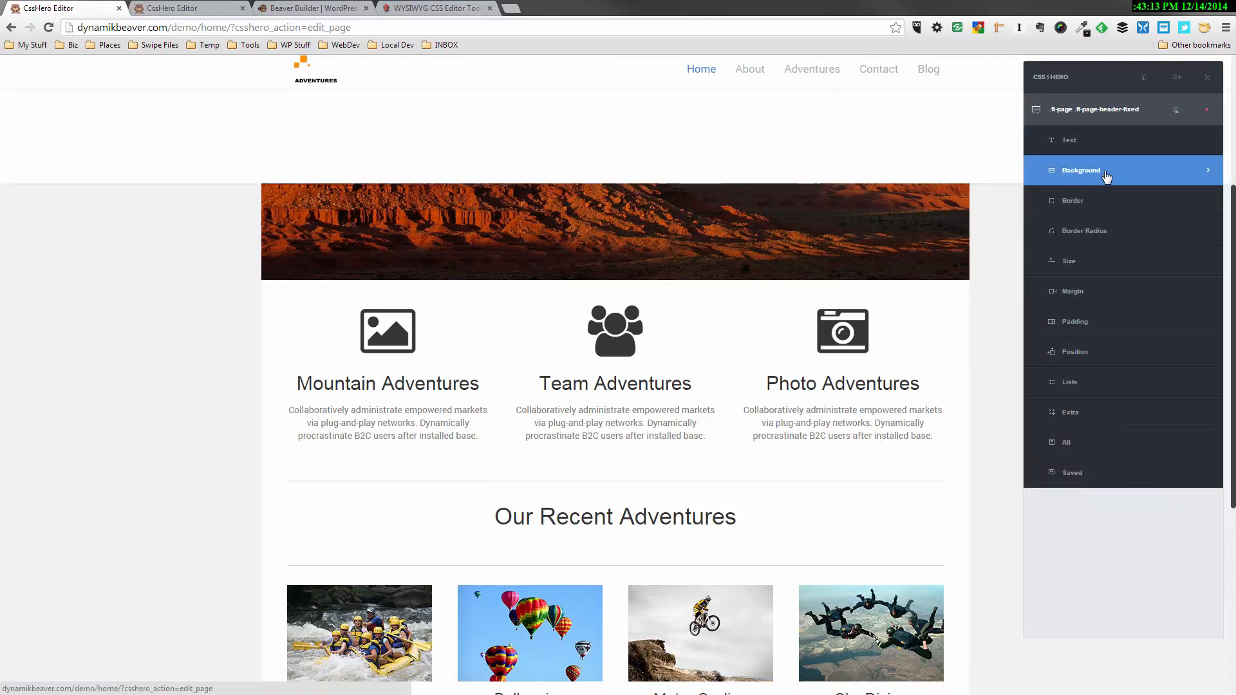
{"action": "left_click", "coordinate": [1088, 261]}
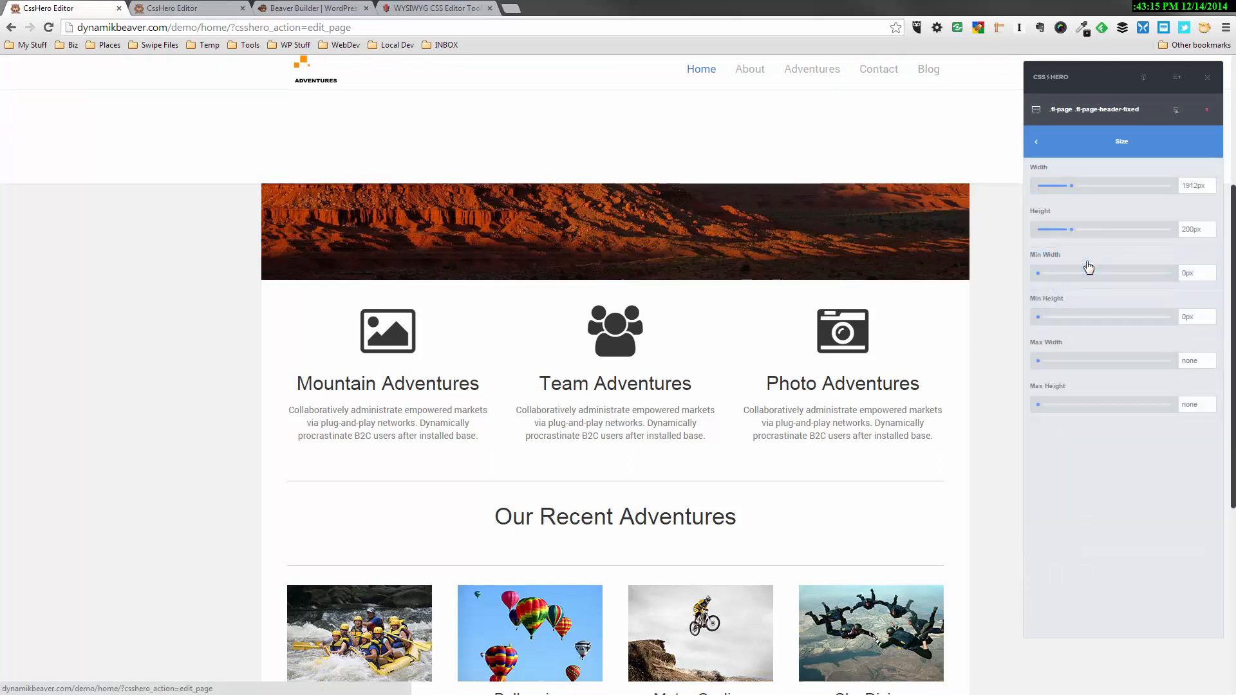
{"action": "left_click_drag", "start_coordinate": [1077, 233], "coordinate": [1049, 237]}
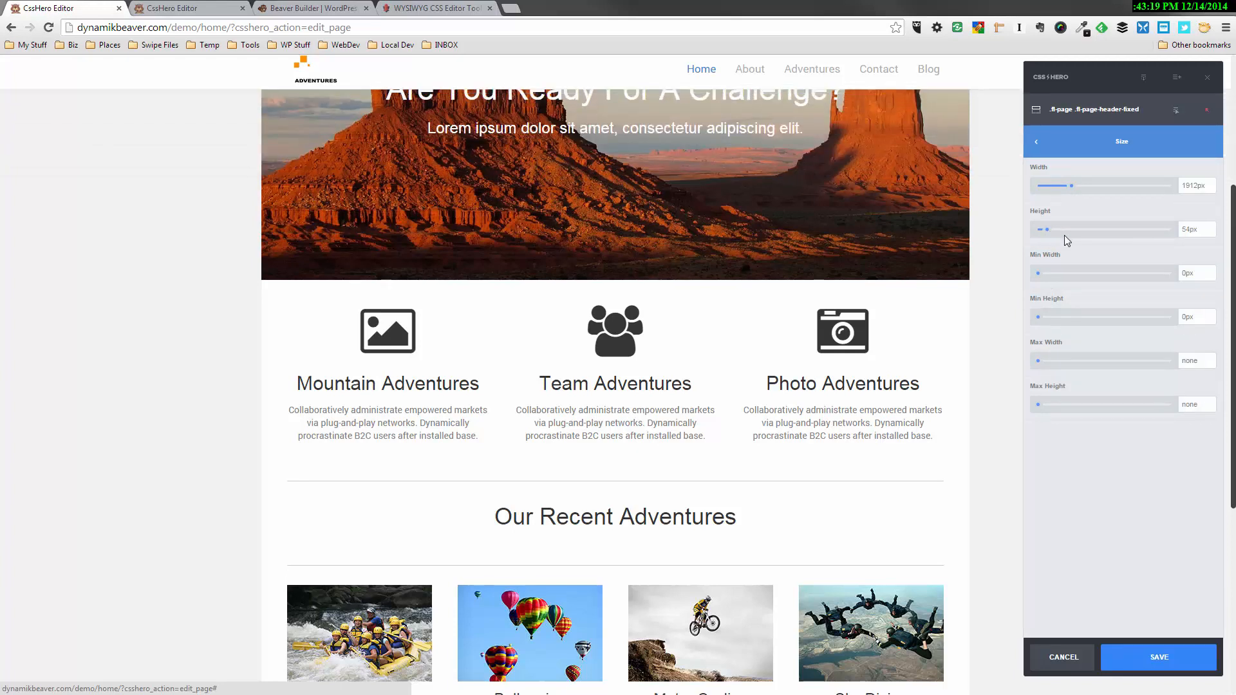
{"action": "left_click", "coordinate": [1152, 657]}
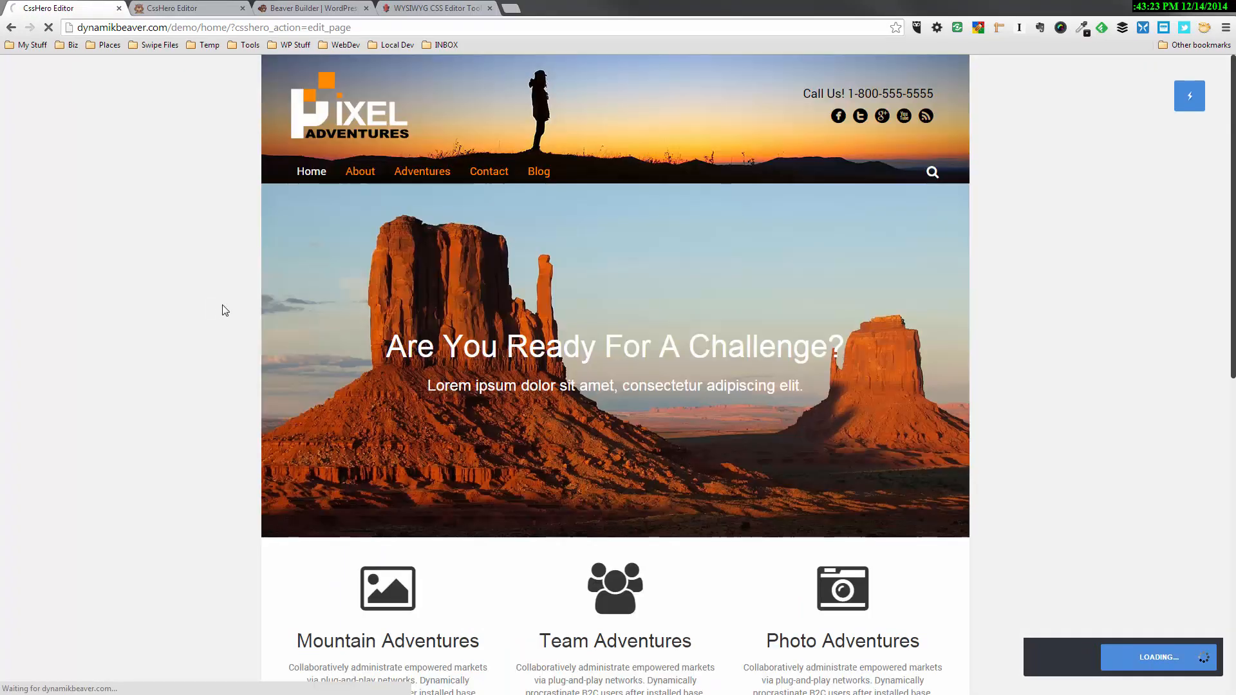
Examine how the shortened fixed header appears and overlaps the Home page content while scrolling
{"action": "scroll", "coordinate": [226, 309], "scroll_direction": "down", "scroll_amount": 5}
{"action": "scroll", "coordinate": [229, 309], "scroll_direction": "up", "scroll_amount": 5}
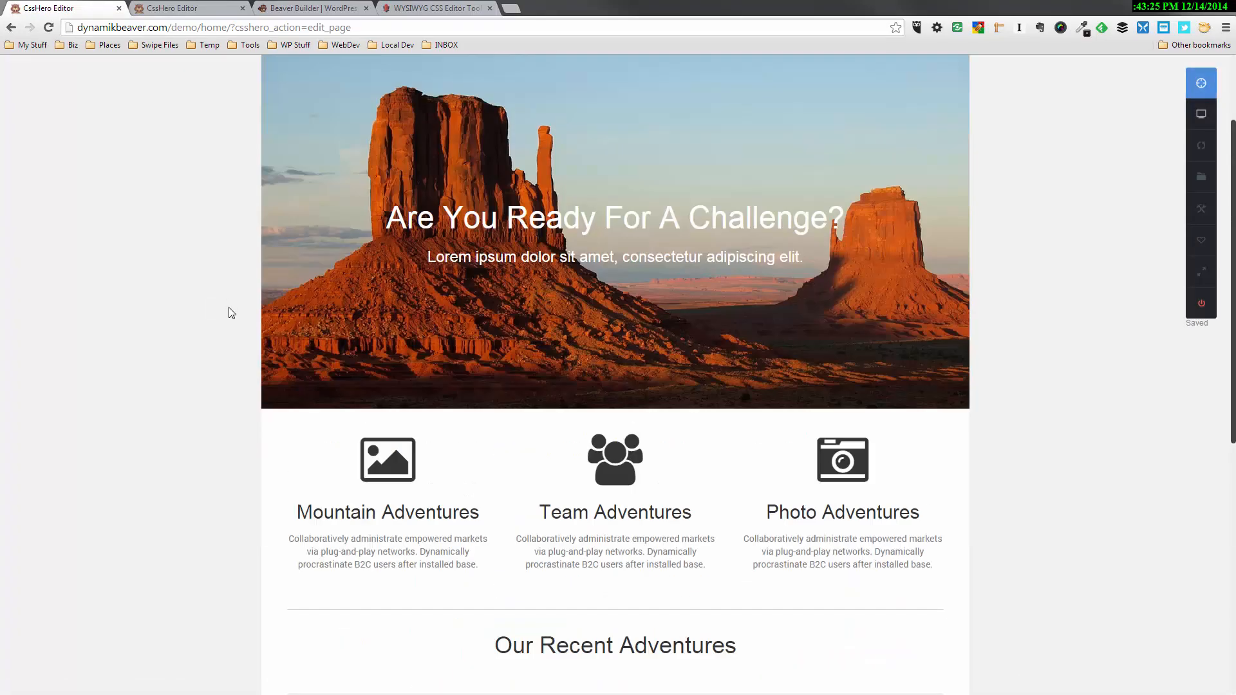
{"action": "scroll", "coordinate": [231, 303], "scroll_direction": "down", "scroll_amount": 6}
{"action": "scroll", "coordinate": [236, 390], "scroll_direction": "down", "scroll_amount": 1}
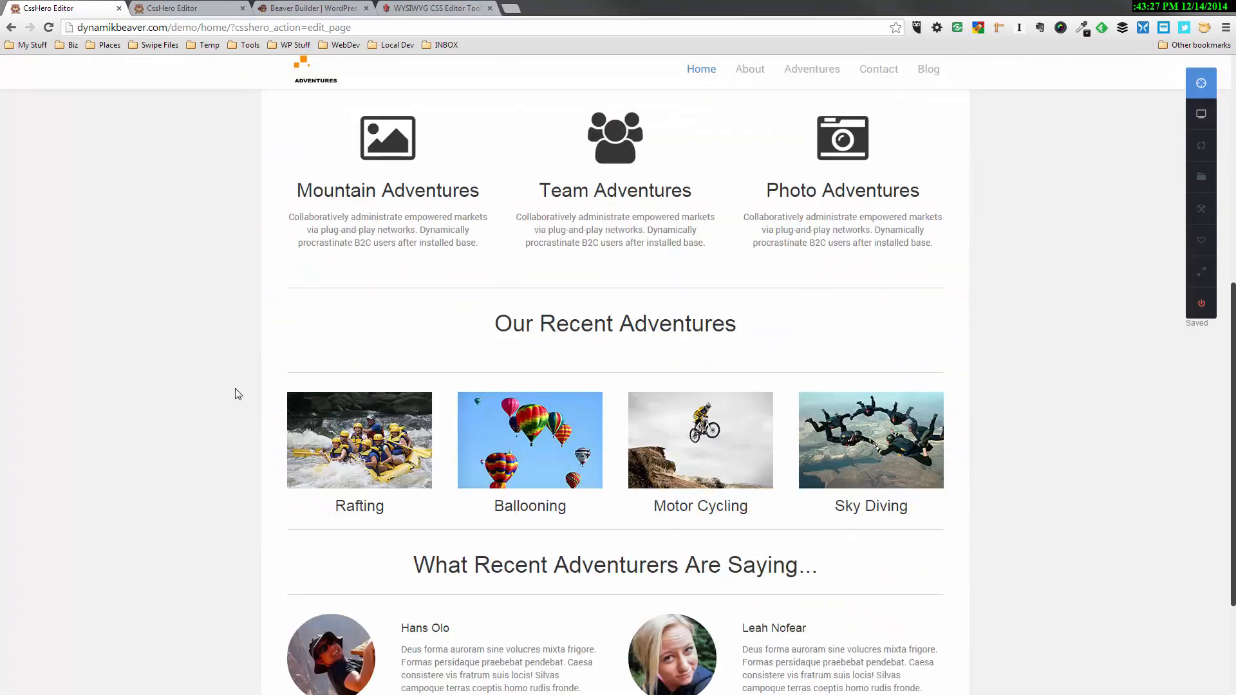
{"action": "scroll", "coordinate": [233, 386], "scroll_direction": "up", "scroll_amount": 7}
{"action": "scroll", "coordinate": [233, 383], "scroll_direction": "down", "scroll_amount": 2}
{"action": "scroll", "coordinate": [232, 381], "scroll_direction": "down", "scroll_amount": 1}
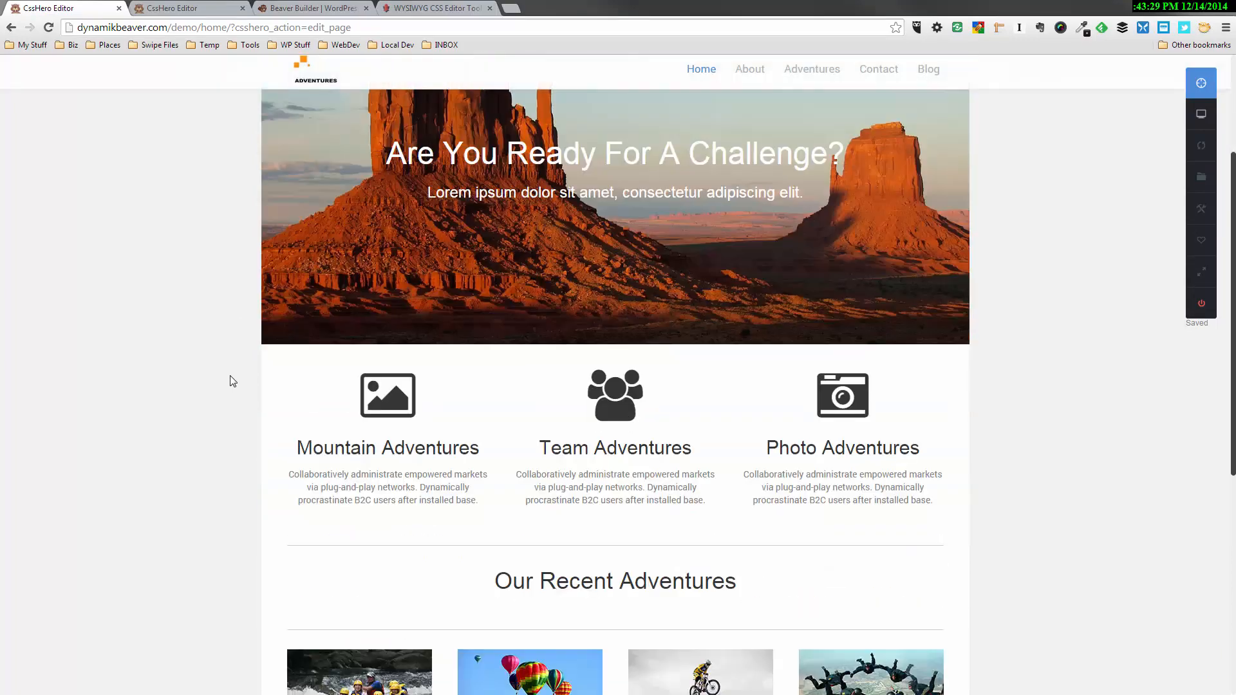
{"action": "scroll", "coordinate": [233, 378], "scroll_direction": "up", "scroll_amount": 3}
{"action": "scroll", "coordinate": [235, 373], "scroll_direction": "down", "scroll_amount": 4}
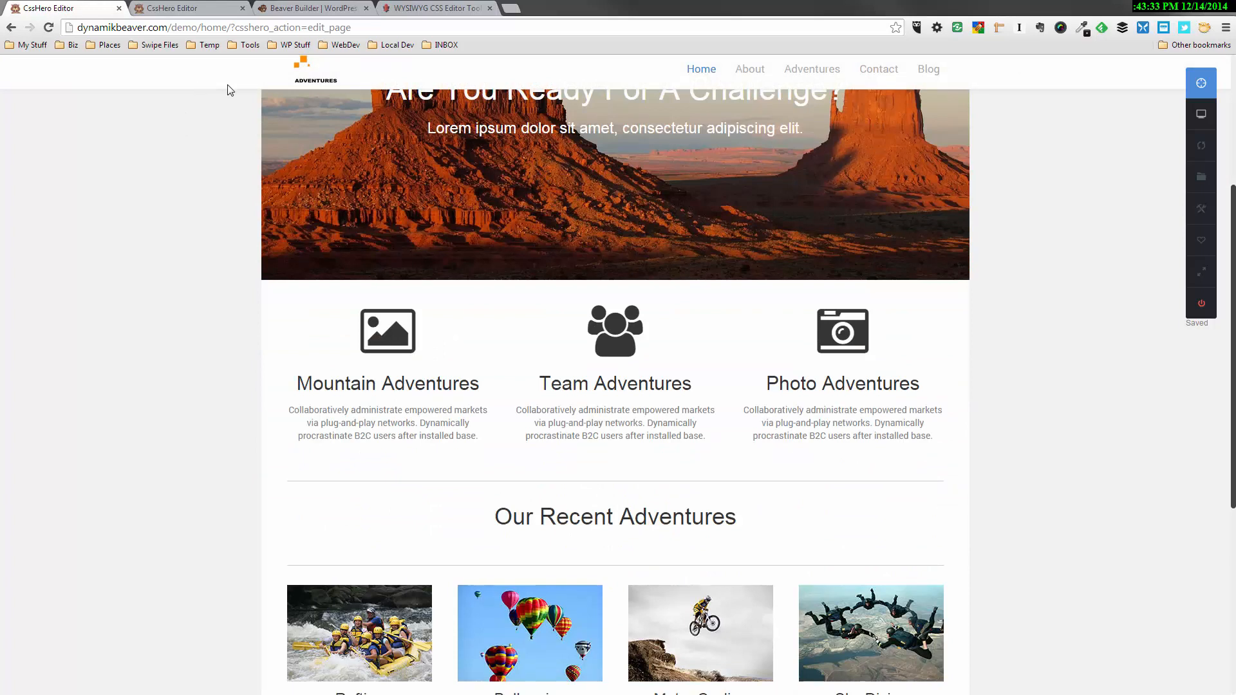
Set the background color of the fixed header's wrap element (.fl-page-header-wrap) to black, #000000, and save the change
{"action": "left_click", "coordinate": [1201, 83]}
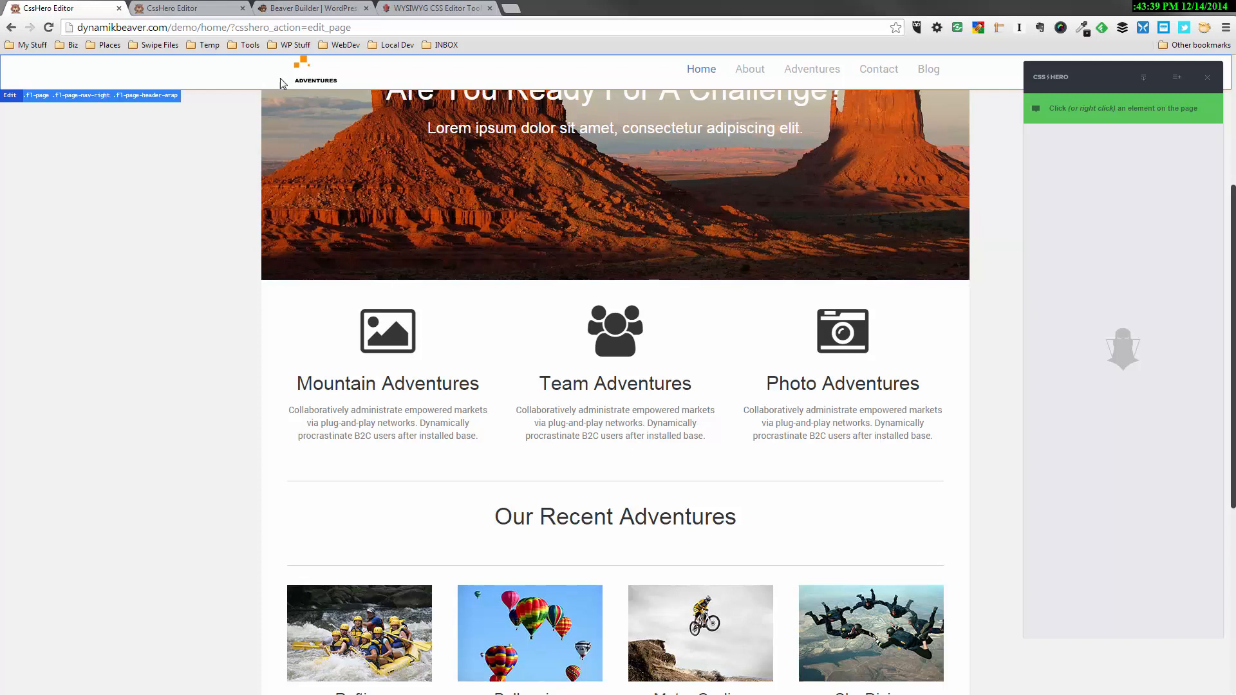
{"action": "left_click", "coordinate": [198, 78]}
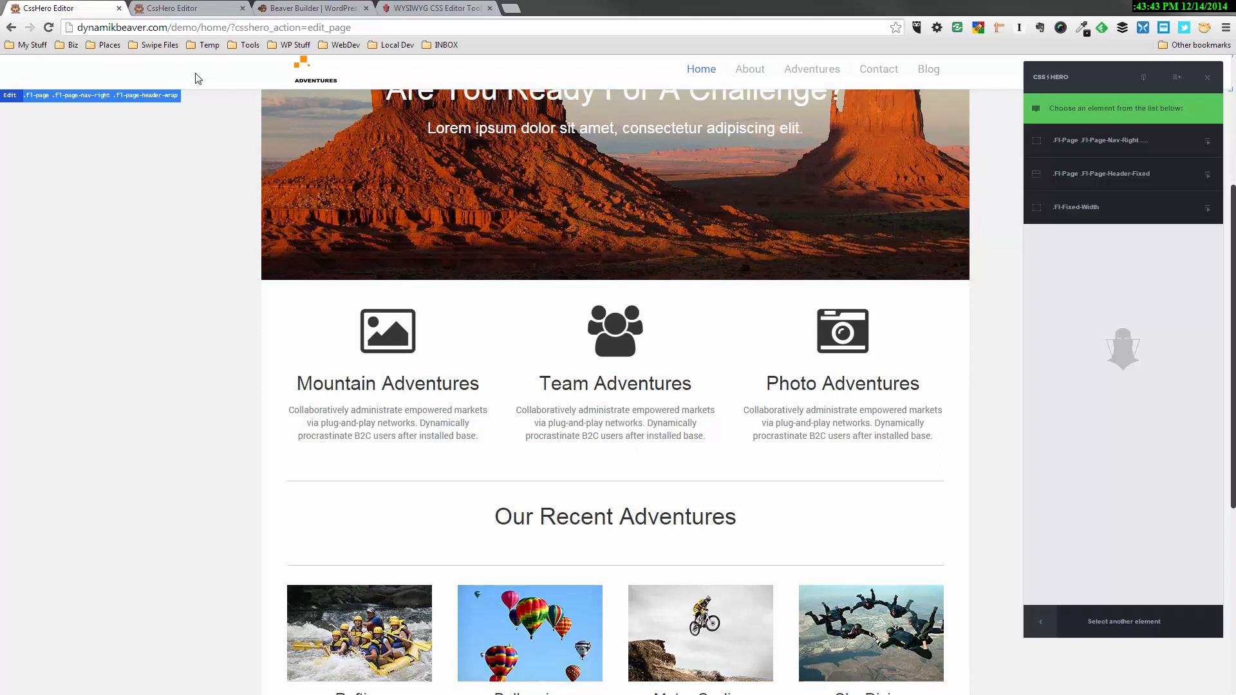
{"action": "left_click", "coordinate": [1080, 152]}
{"action": "left_click", "coordinate": [1078, 170]}
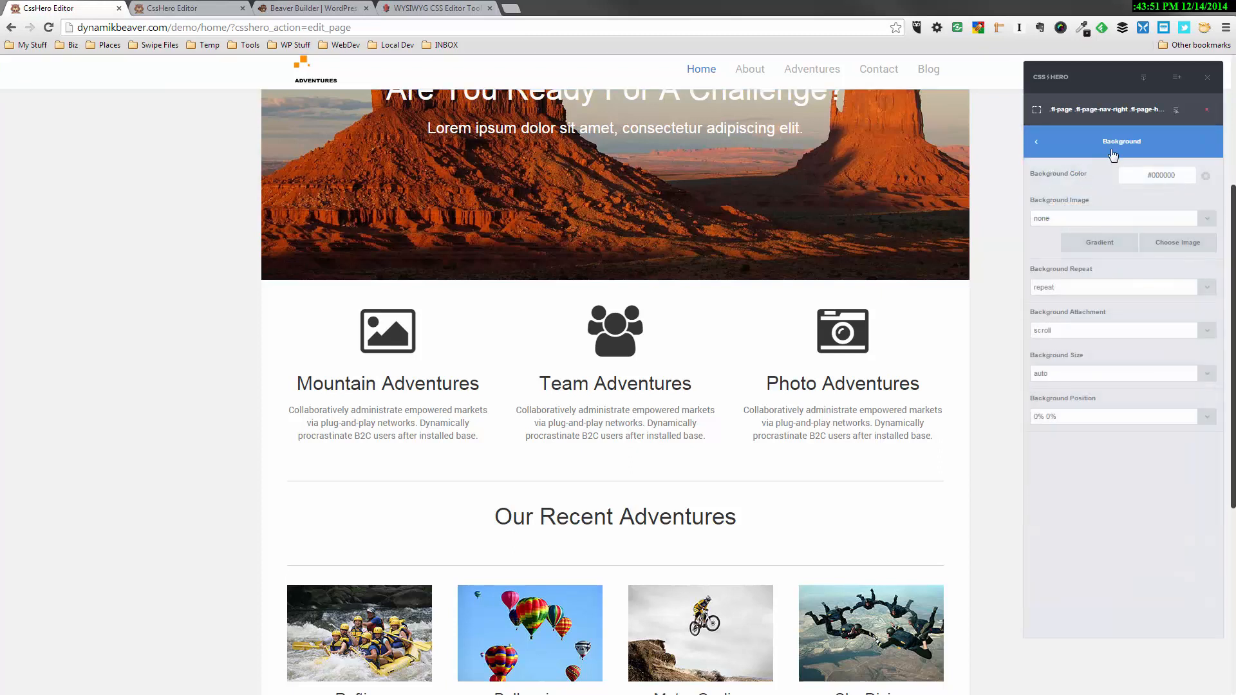
{"action": "left_click", "coordinate": [1138, 173]}
{"action": "left_click_drag", "start_coordinate": [1076, 233], "coordinate": [1039, 315]}
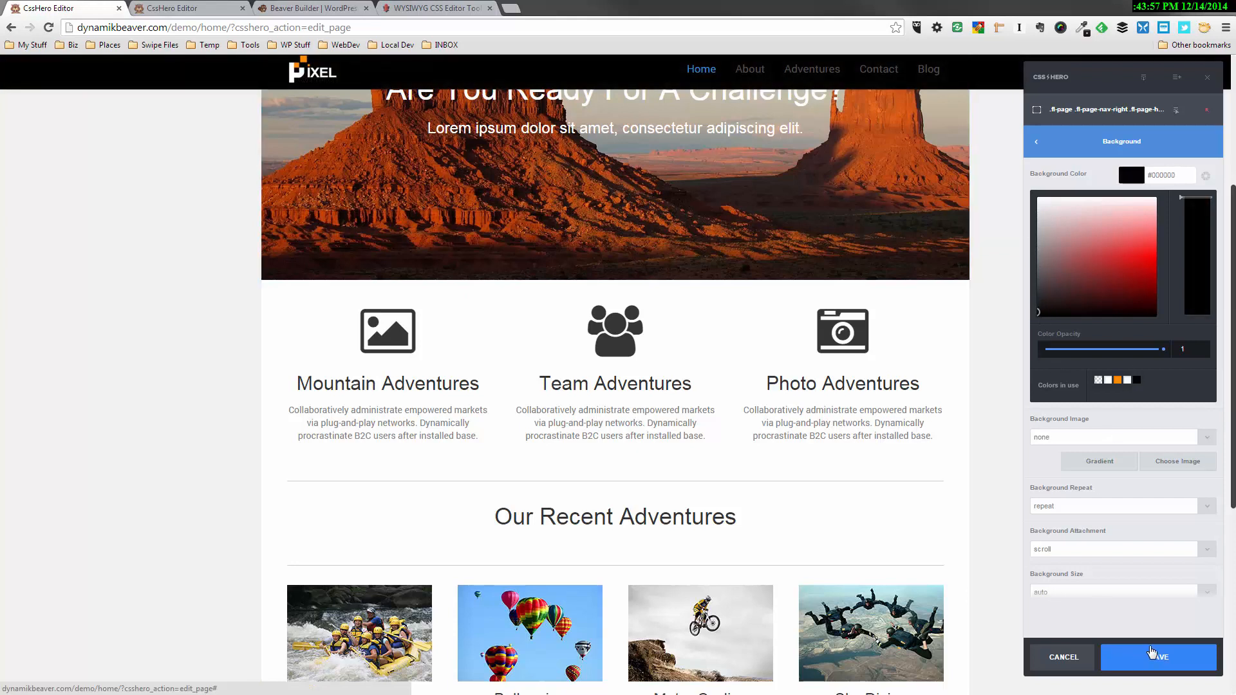
{"action": "left_click", "coordinate": [1150, 658]}
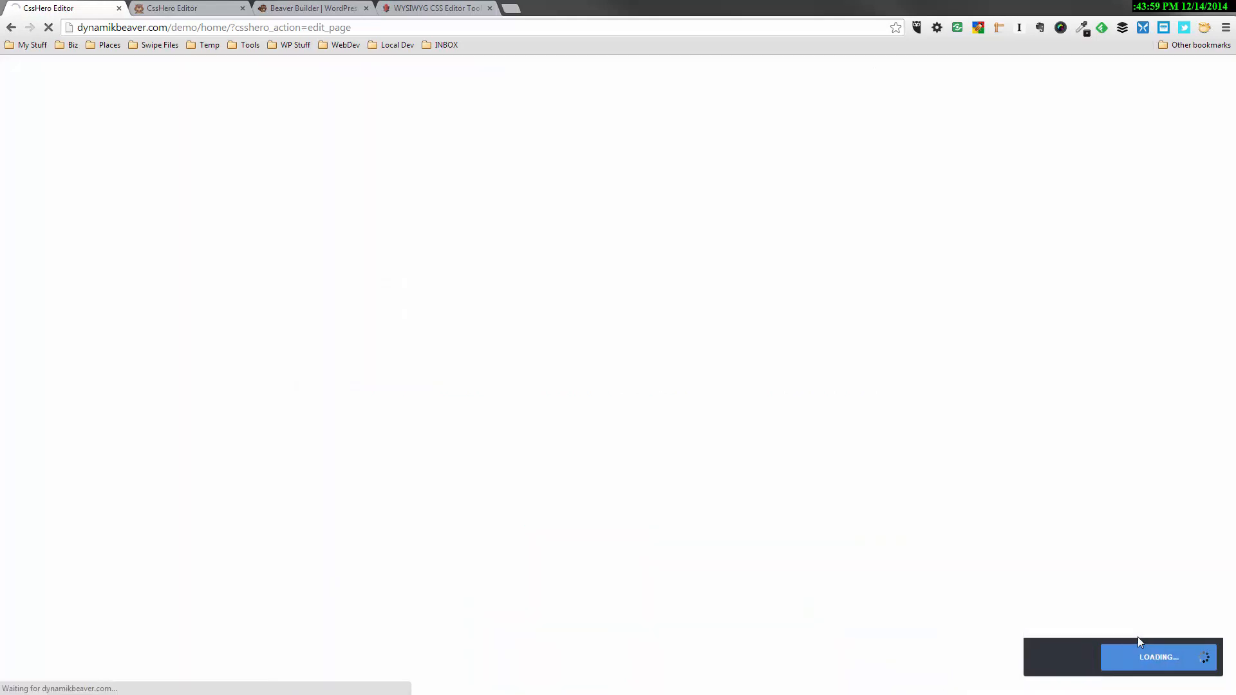
Examine the black fixed header's logo and navigation, and its switch with the main header while scrolling
{"action": "scroll", "coordinate": [129, 302], "scroll_direction": "down", "scroll_amount": 5}
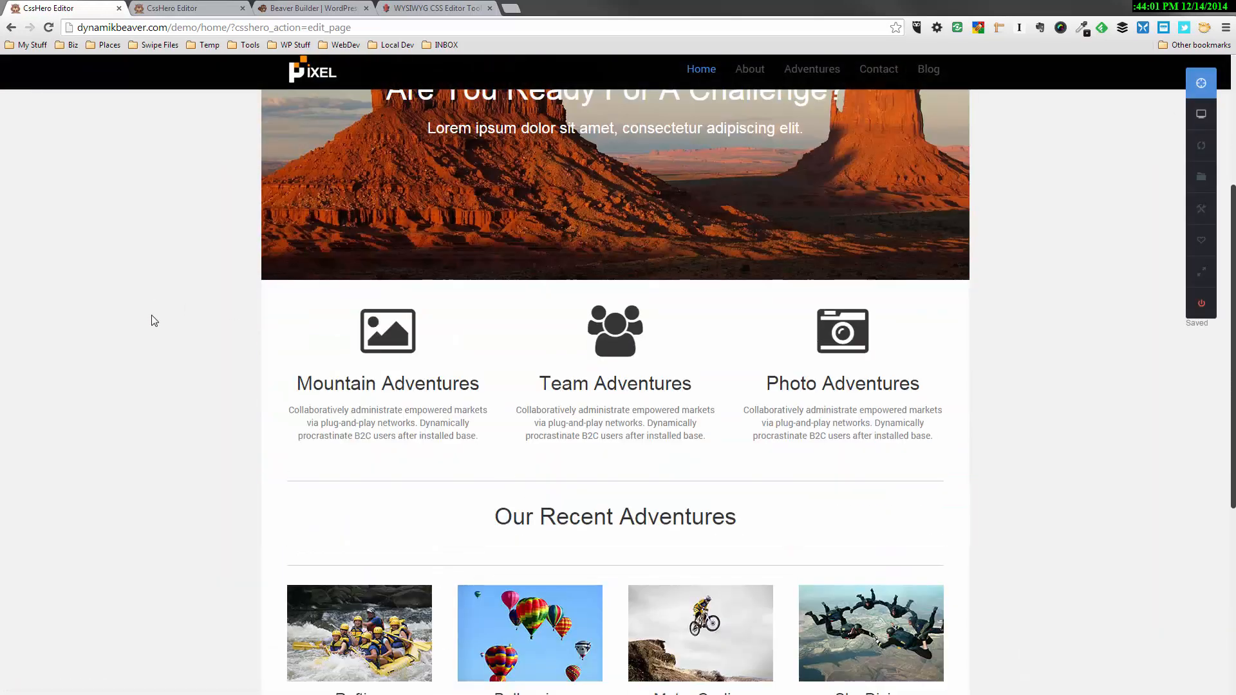
{"action": "scroll", "coordinate": [153, 311], "scroll_direction": "up", "scroll_amount": 5}
{"action": "scroll", "coordinate": [165, 333], "scroll_direction": "down", "scroll_amount": 4}
{"action": "scroll", "coordinate": [167, 334], "scroll_direction": "up", "scroll_amount": 4}
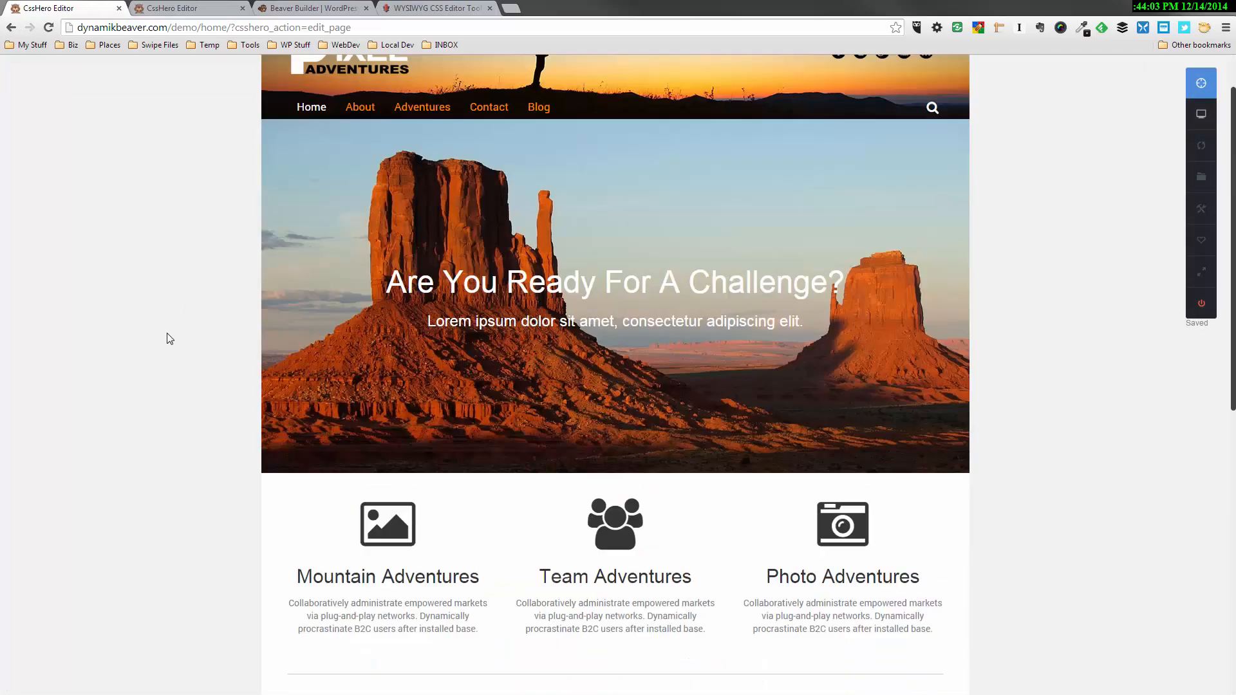
{"action": "scroll", "coordinate": [235, 242], "scroll_direction": "down", "scroll_amount": 3}
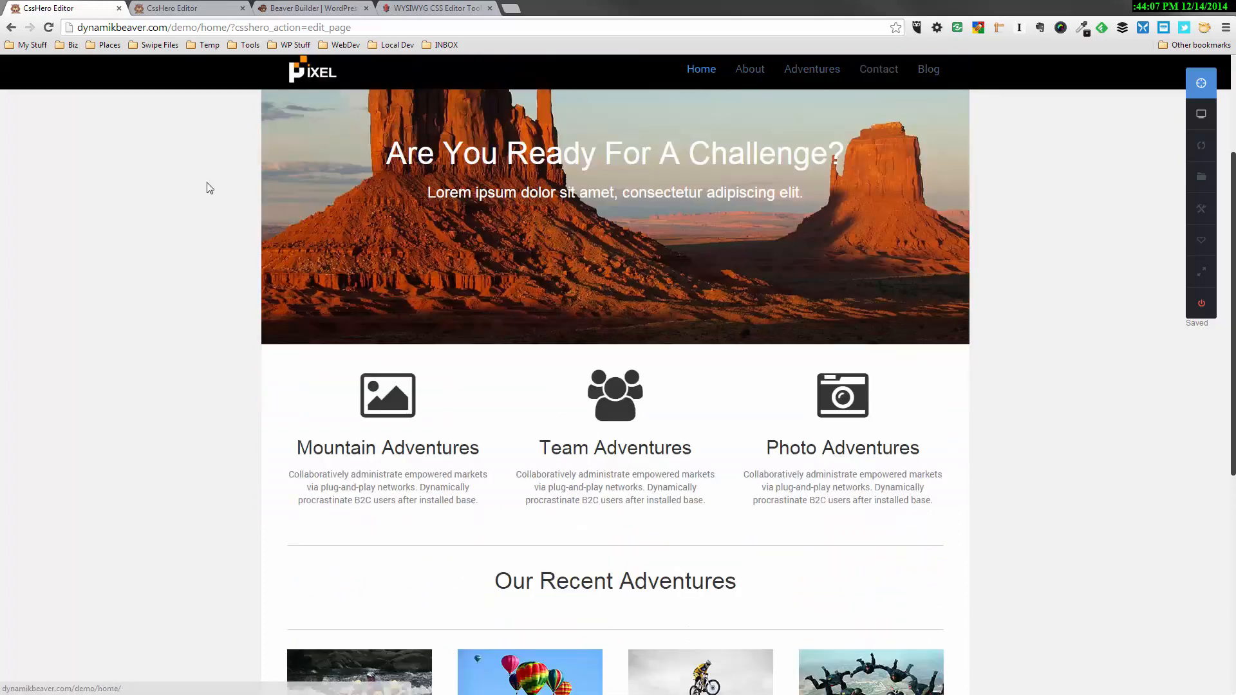
{"action": "scroll", "coordinate": [212, 244], "scroll_direction": "up", "scroll_amount": 3}
{"action": "scroll", "coordinate": [212, 243], "scroll_direction": "down", "scroll_amount": 3}
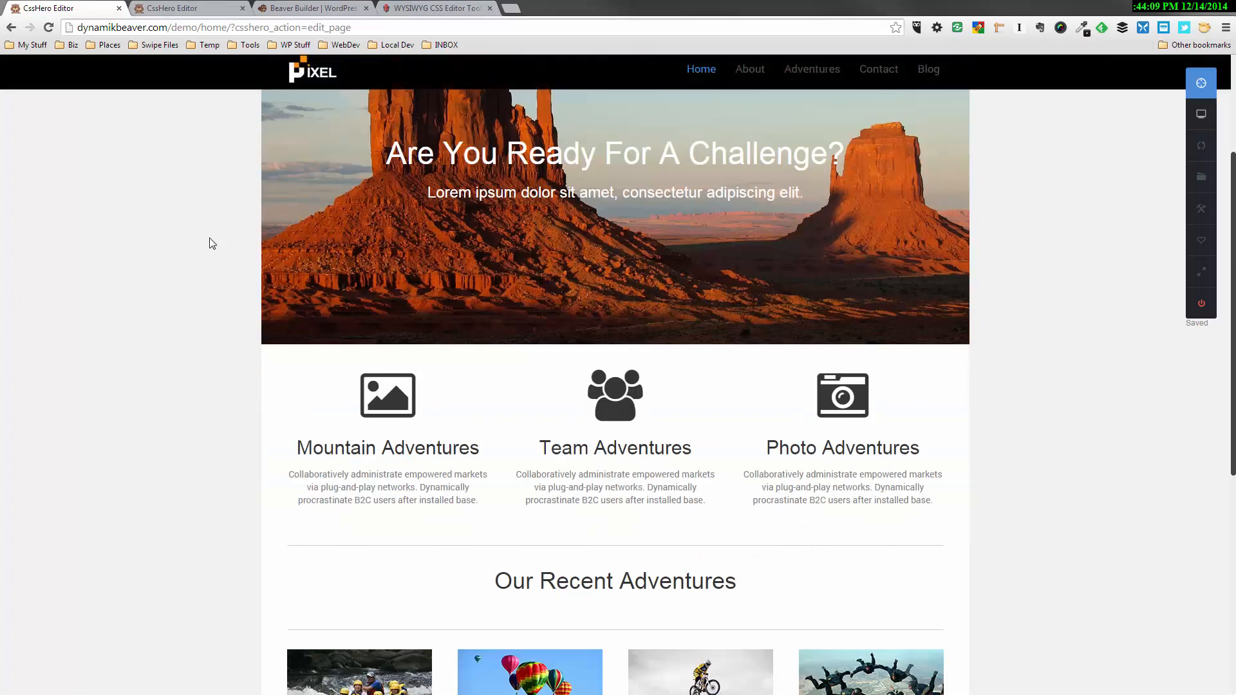
{"action": "scroll", "coordinate": [212, 243], "scroll_direction": "up", "scroll_amount": 3}
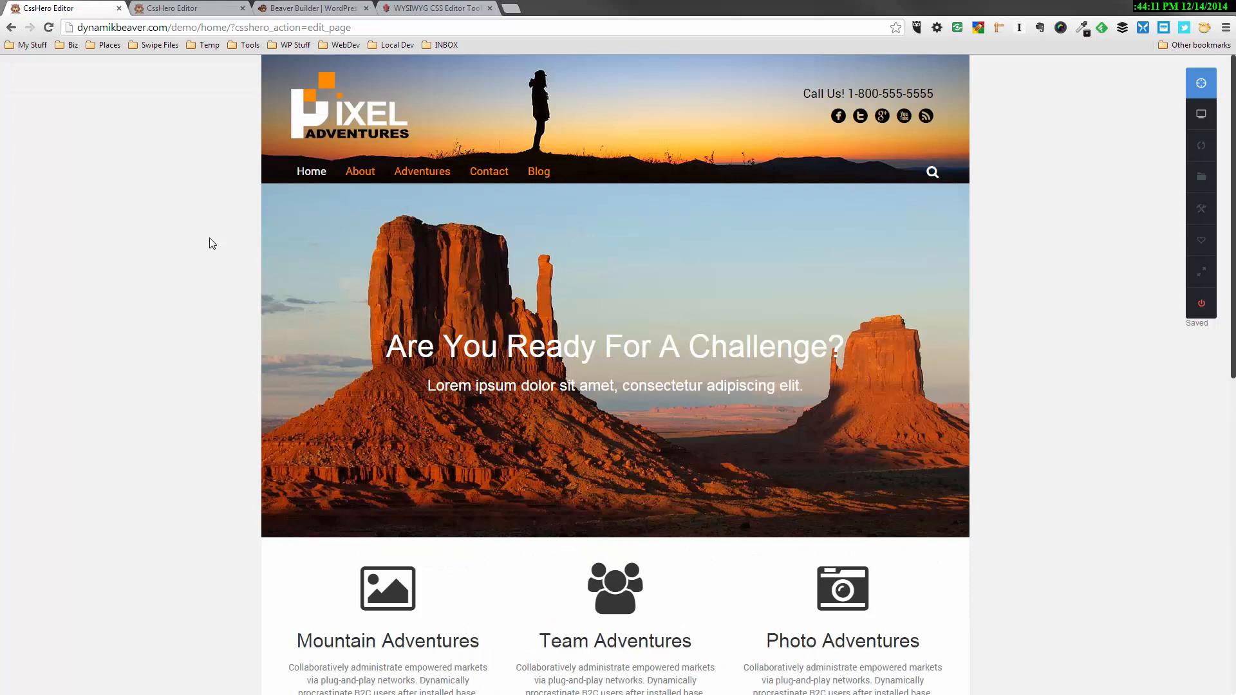